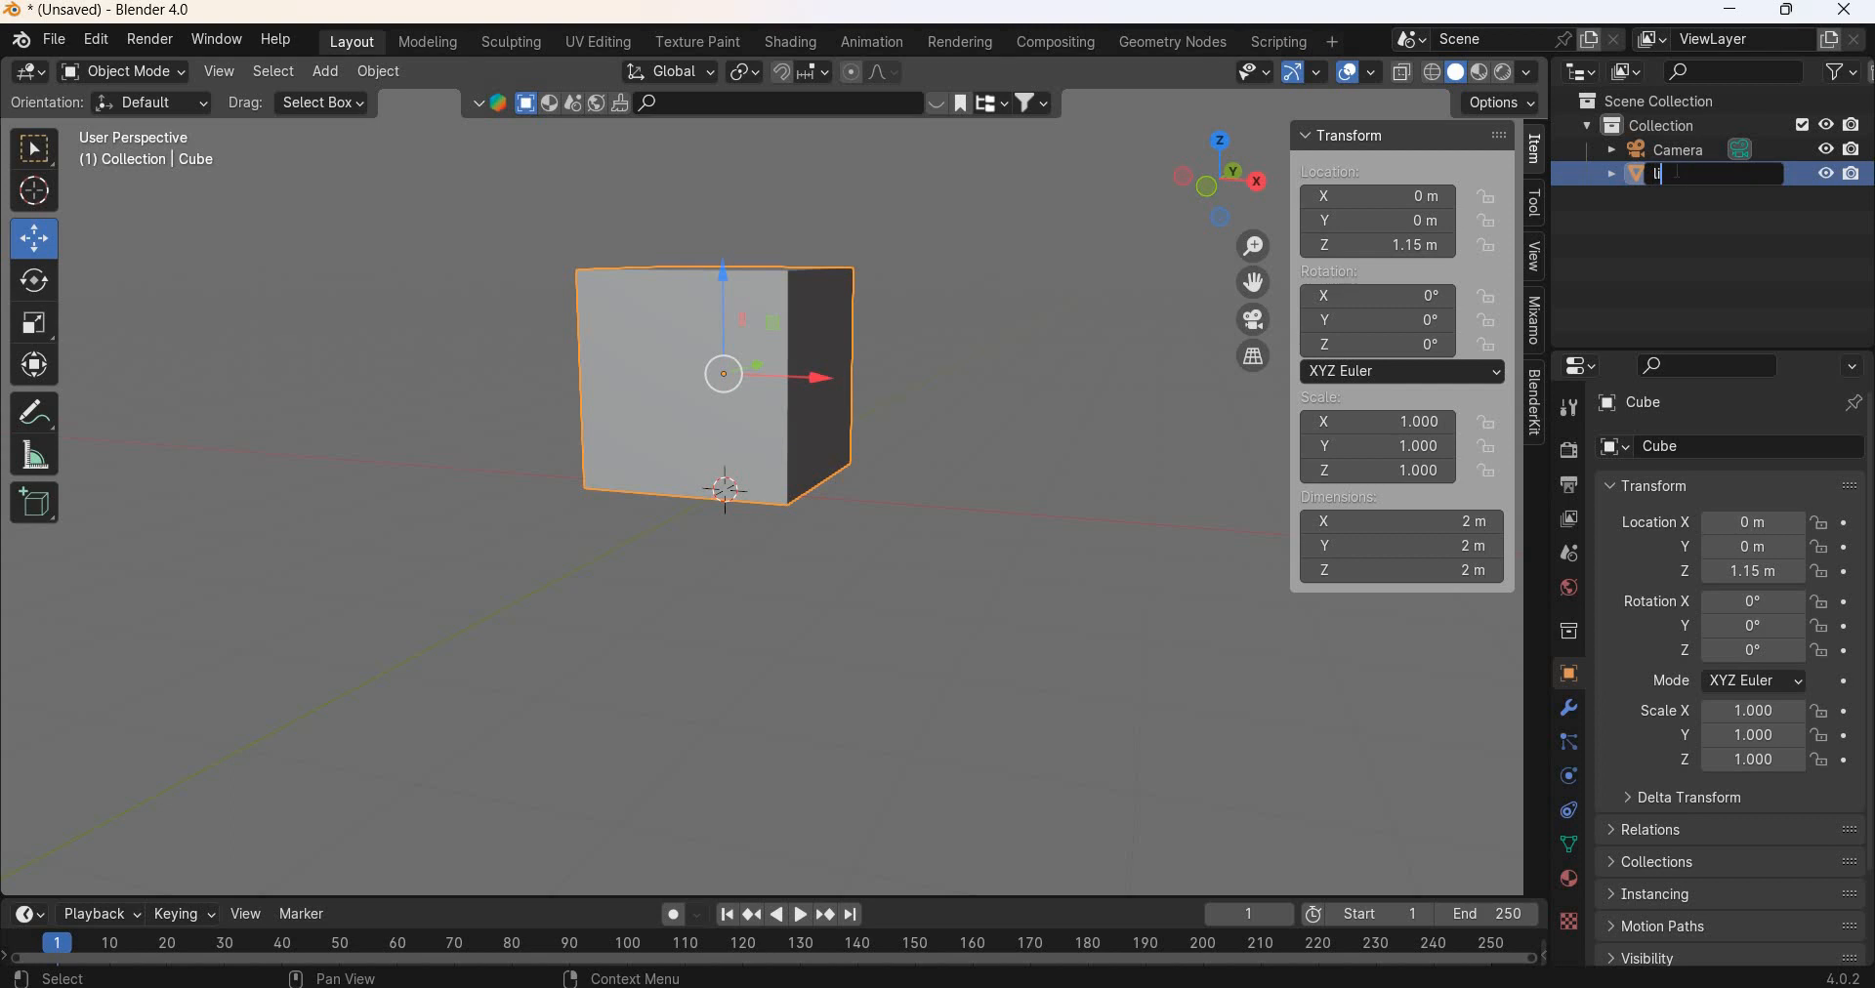
# Step: Rename the cube as liquid and duplicate it in place
pyautogui.write('id')
pyautogui.press('Return')
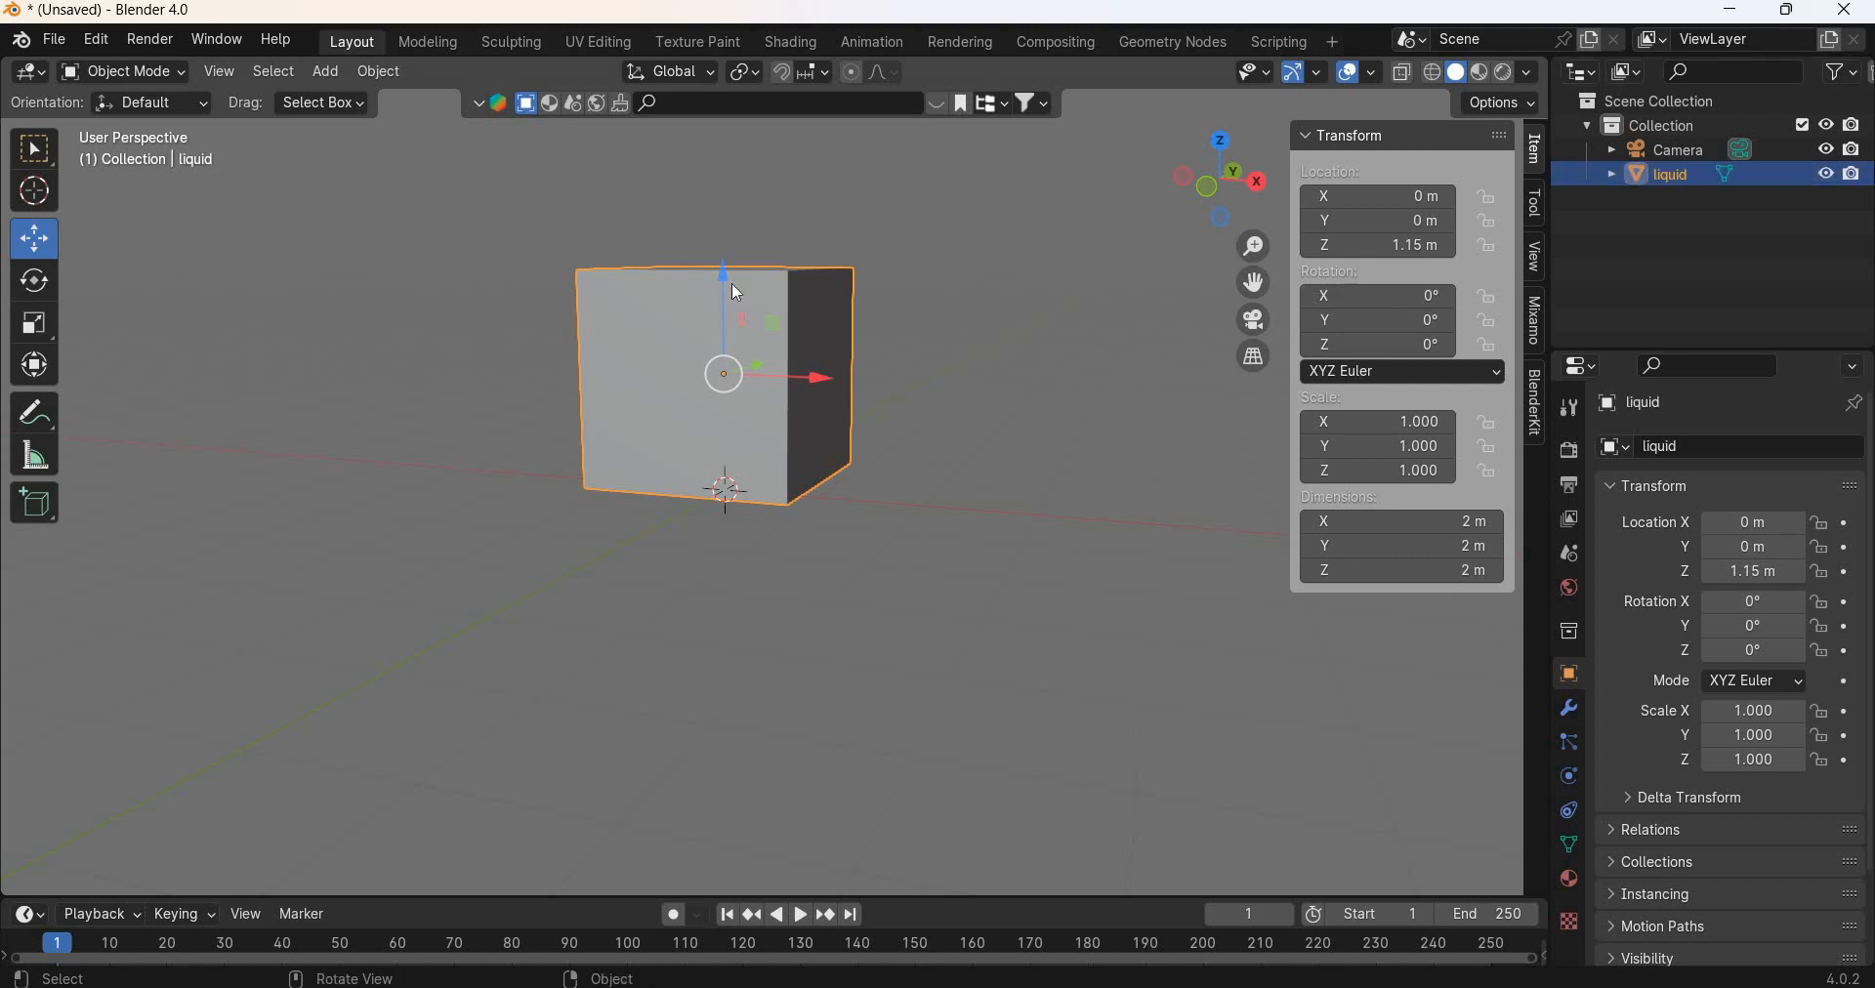
pyautogui.hotkey('alt', 'a')
pyautogui.click(808, 442)
pyautogui.hotkey('shift', 'd')
pyautogui.press('Escape')
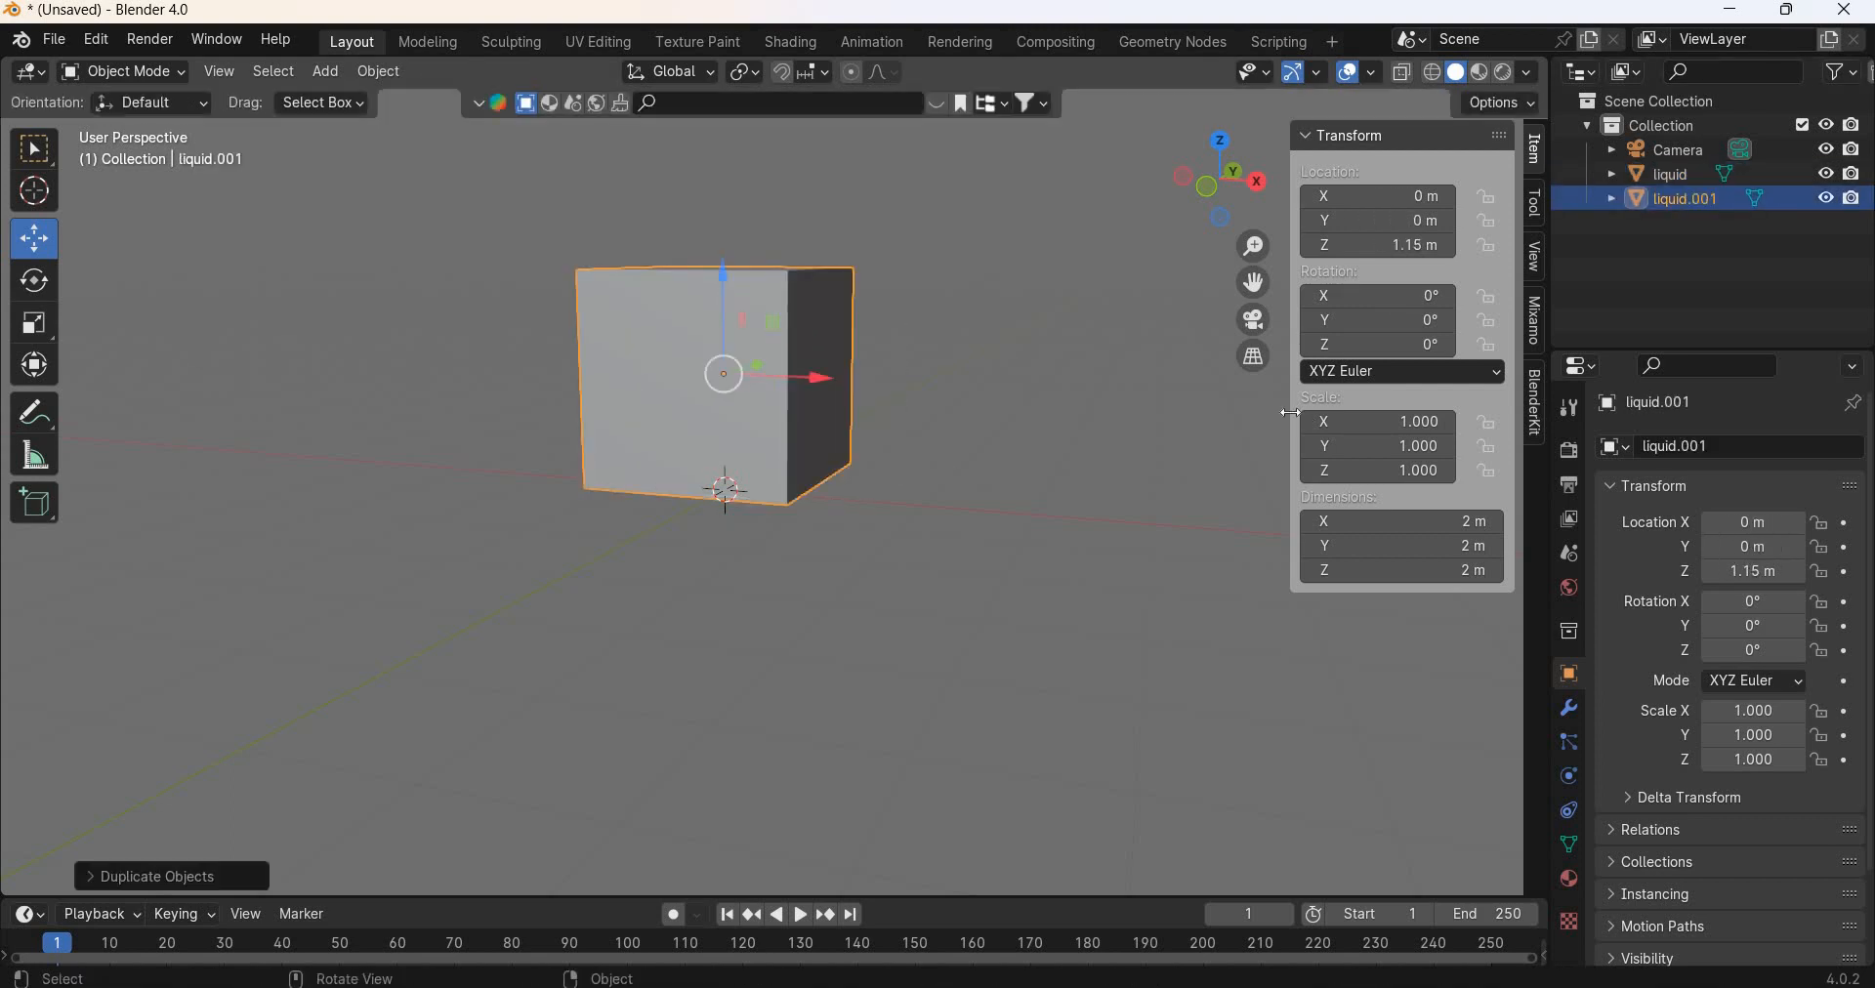
# Step: Set the duplicate cube's Z location to 1.1 m and its scale to 1.1 on all three axes
pyautogui.click(1404, 245)
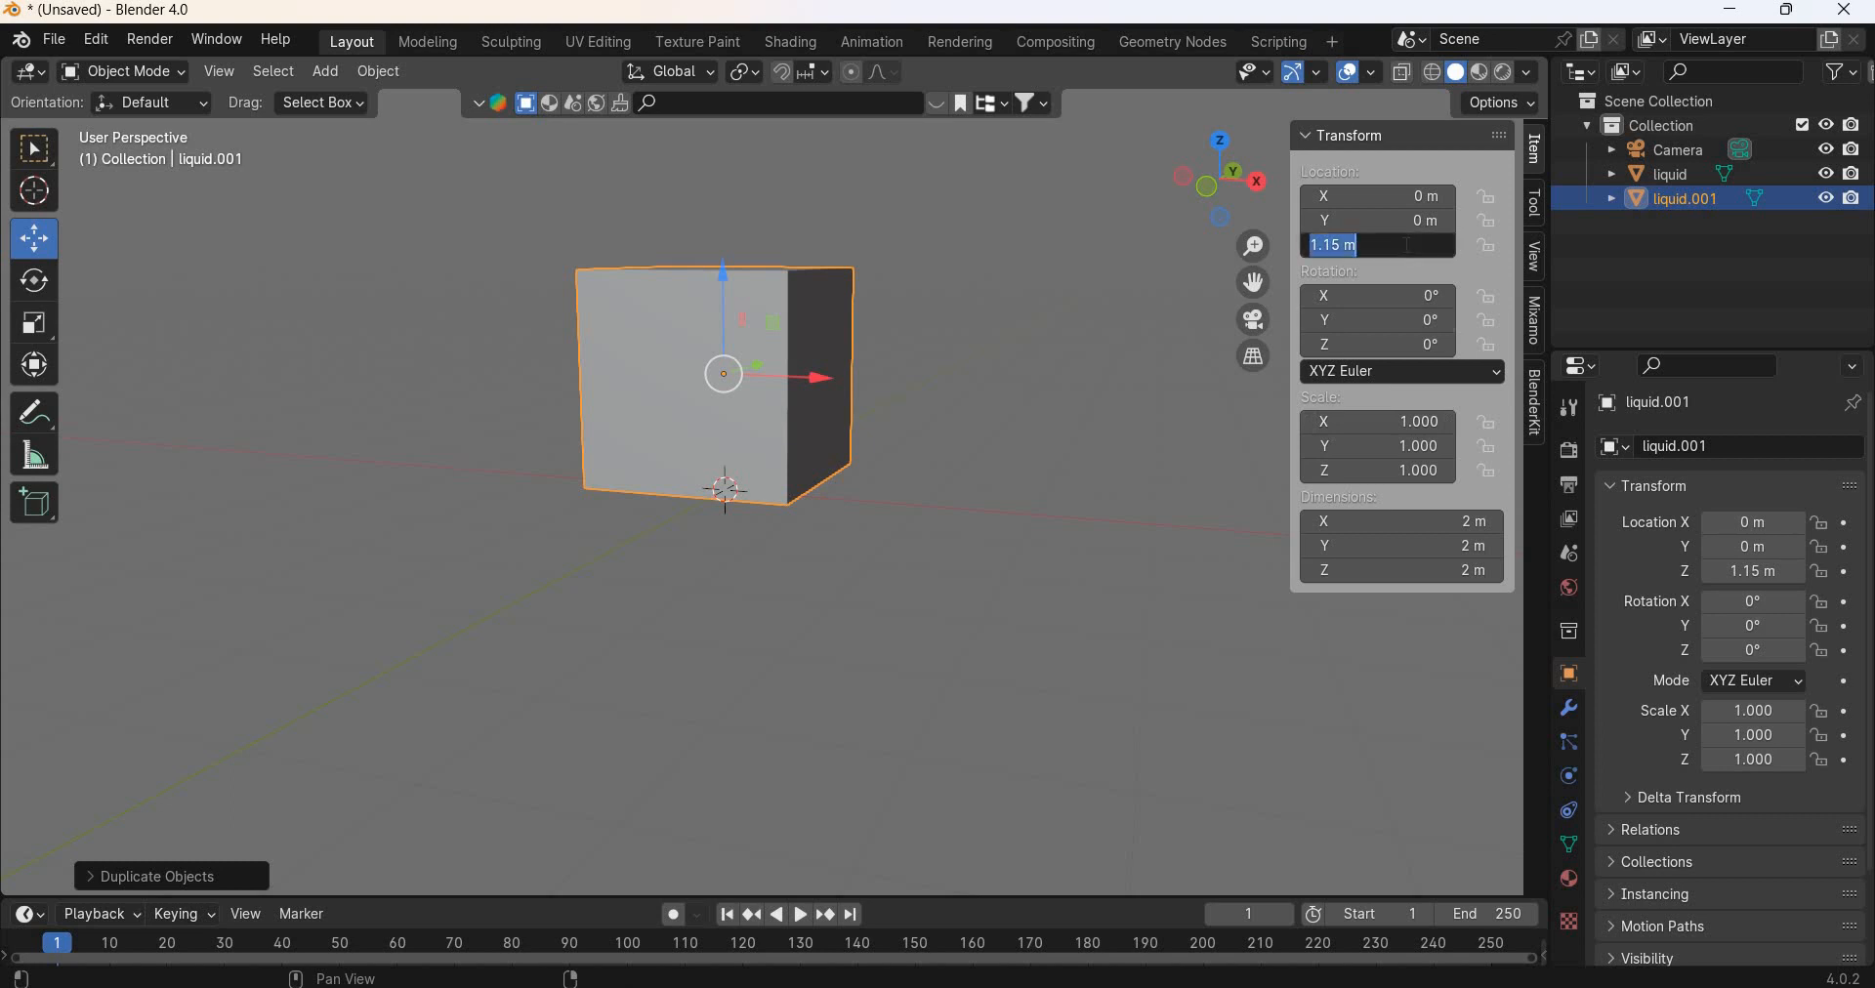
pyautogui.write('1')
pyautogui.press('Return')
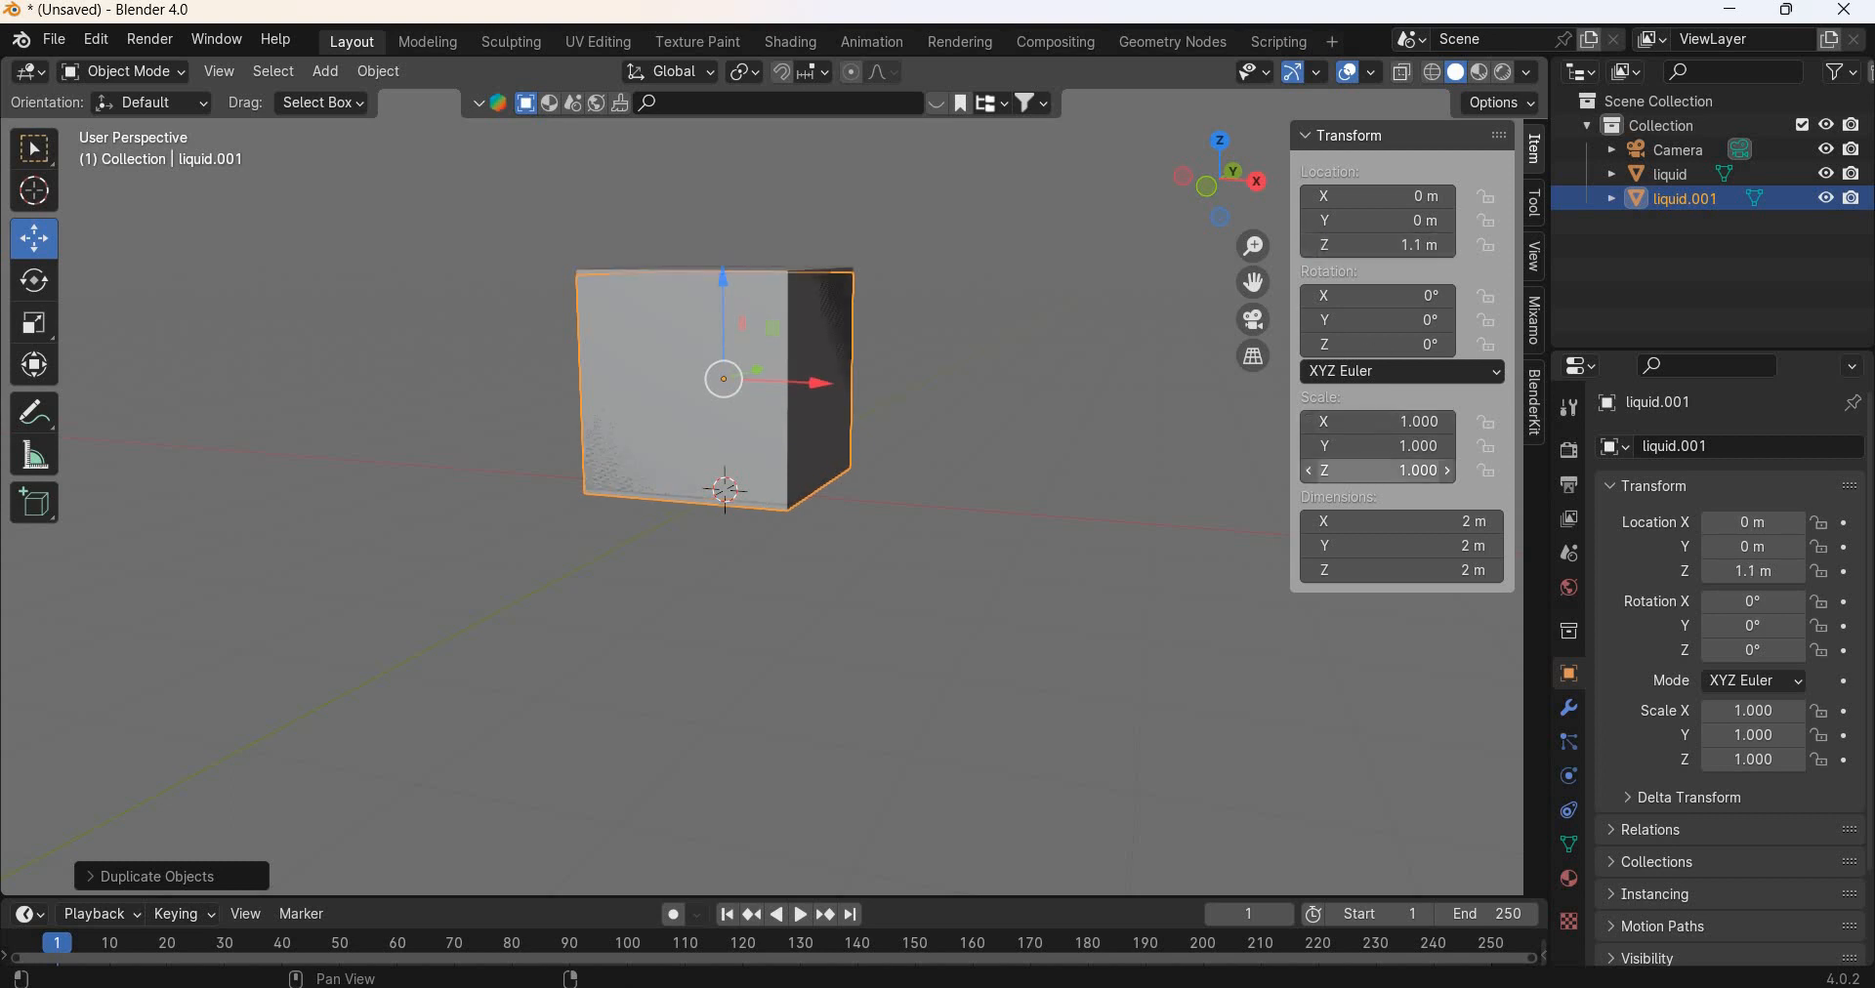
pyautogui.moveTo(1377, 471); pyautogui.dragTo(1377, 422)
pyautogui.write('1.1')
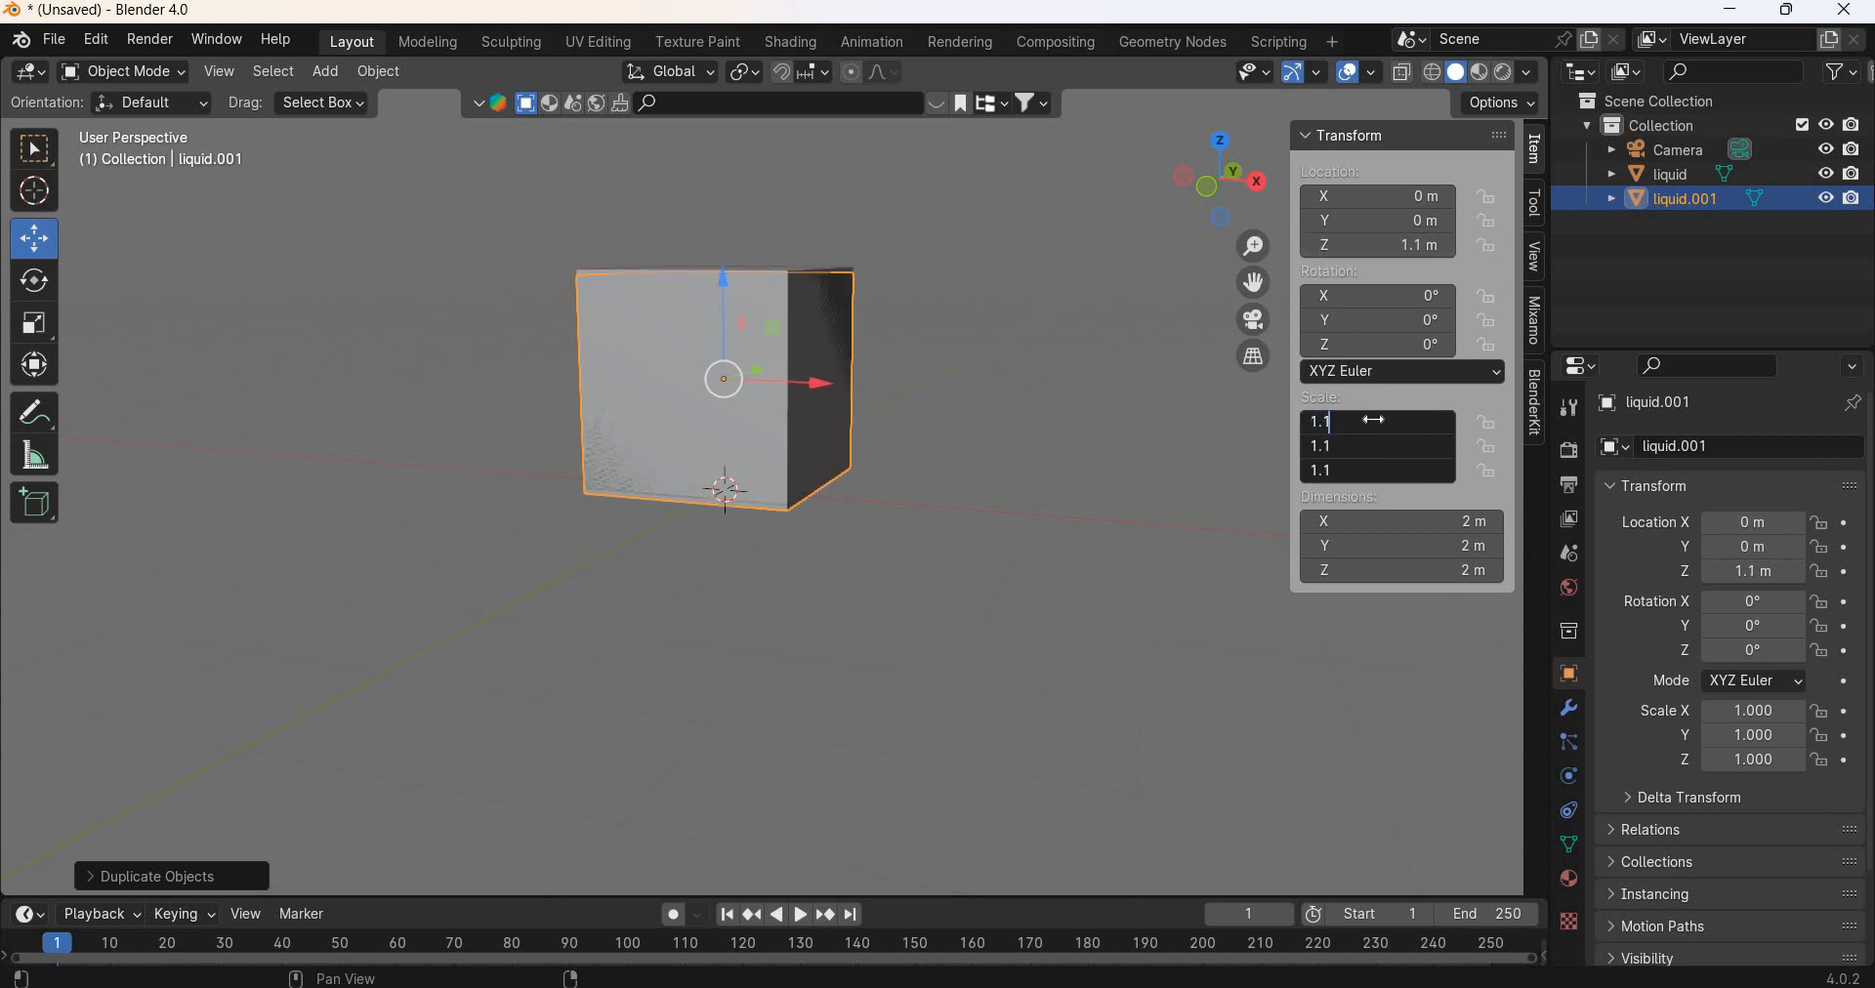
pyautogui.press('Return')
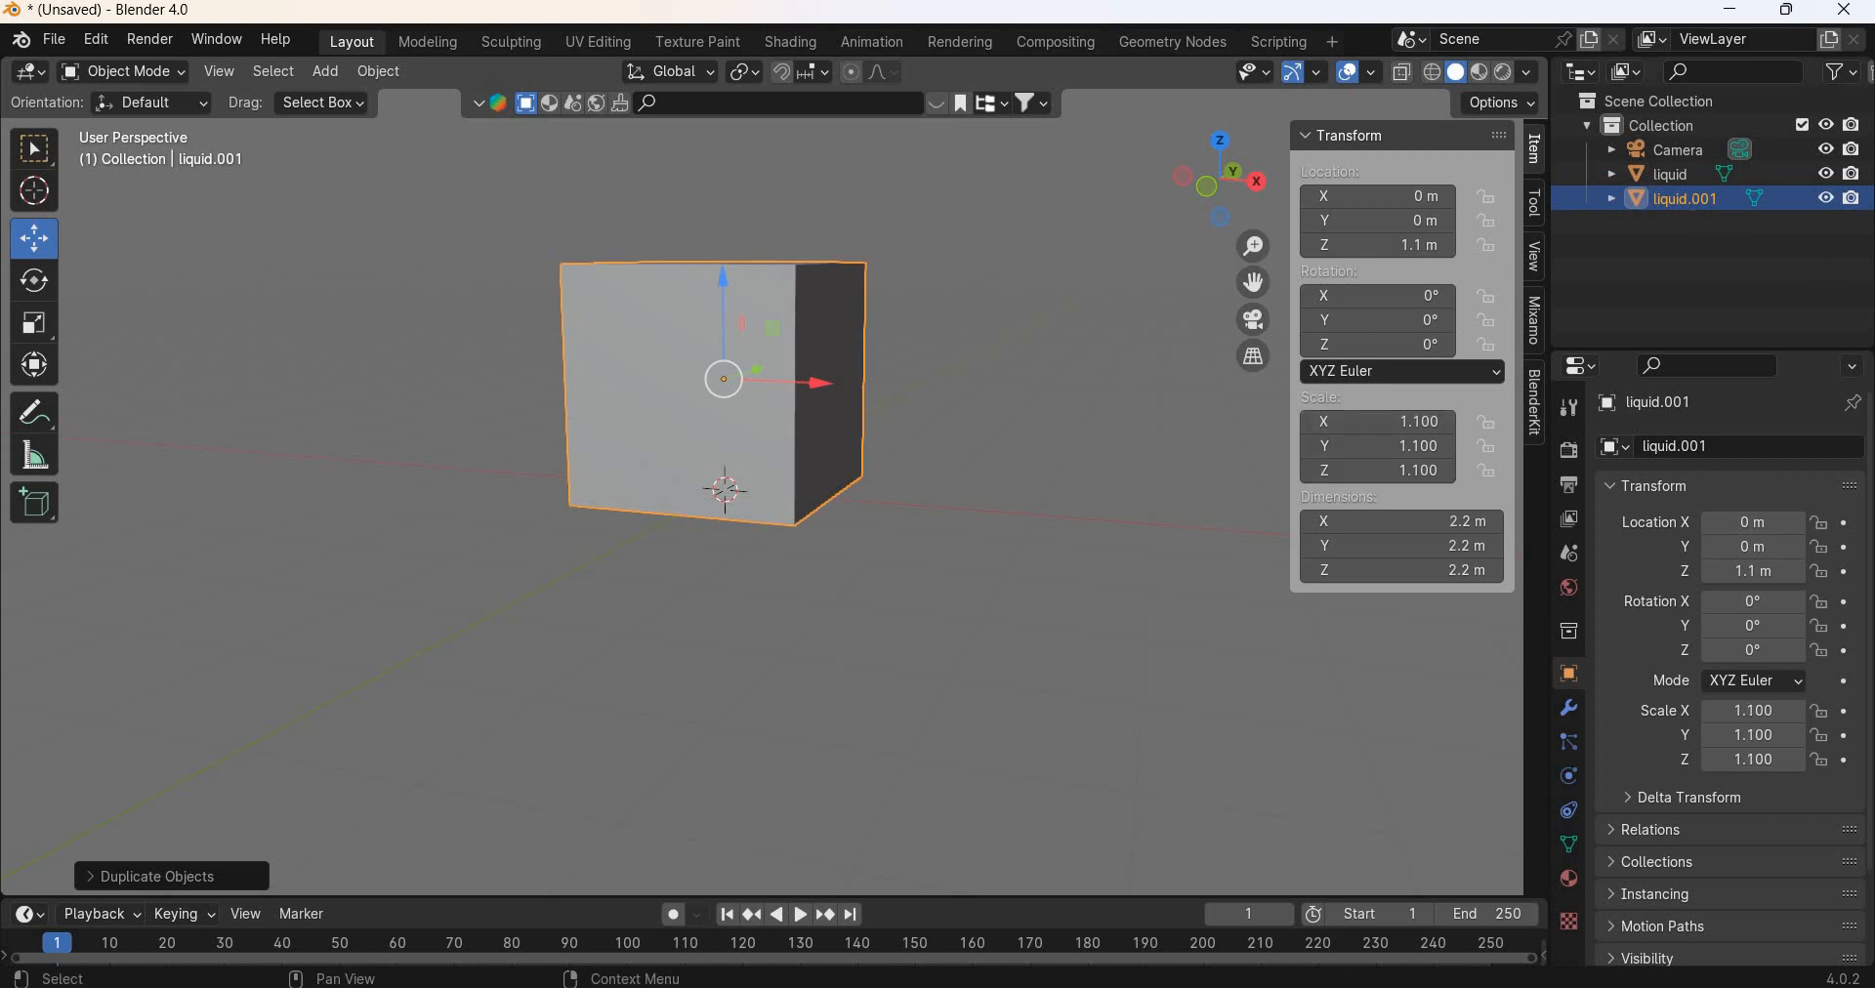
# Step: Rename the duplicate cube as glass and hide the liquid object in the viewport
pyautogui.doubleClick(1690, 199)
pyautogui.write('glas')
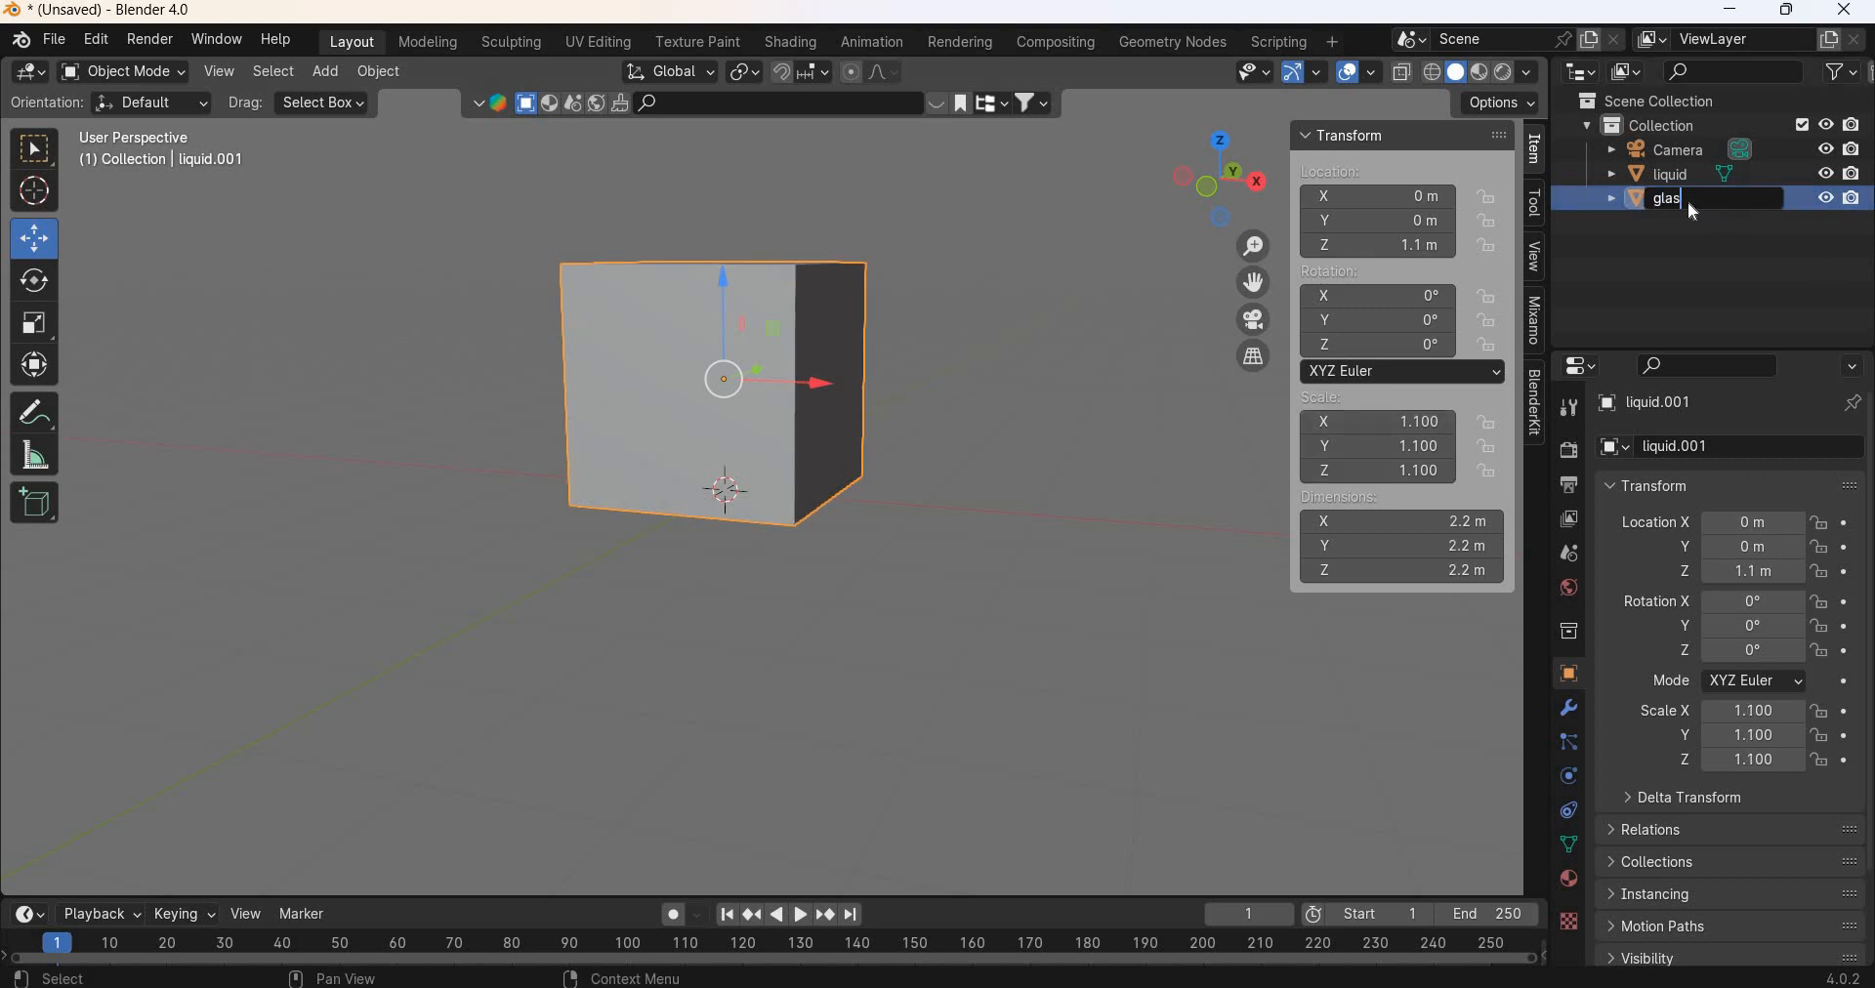
pyautogui.write('s')
pyautogui.press('Return')
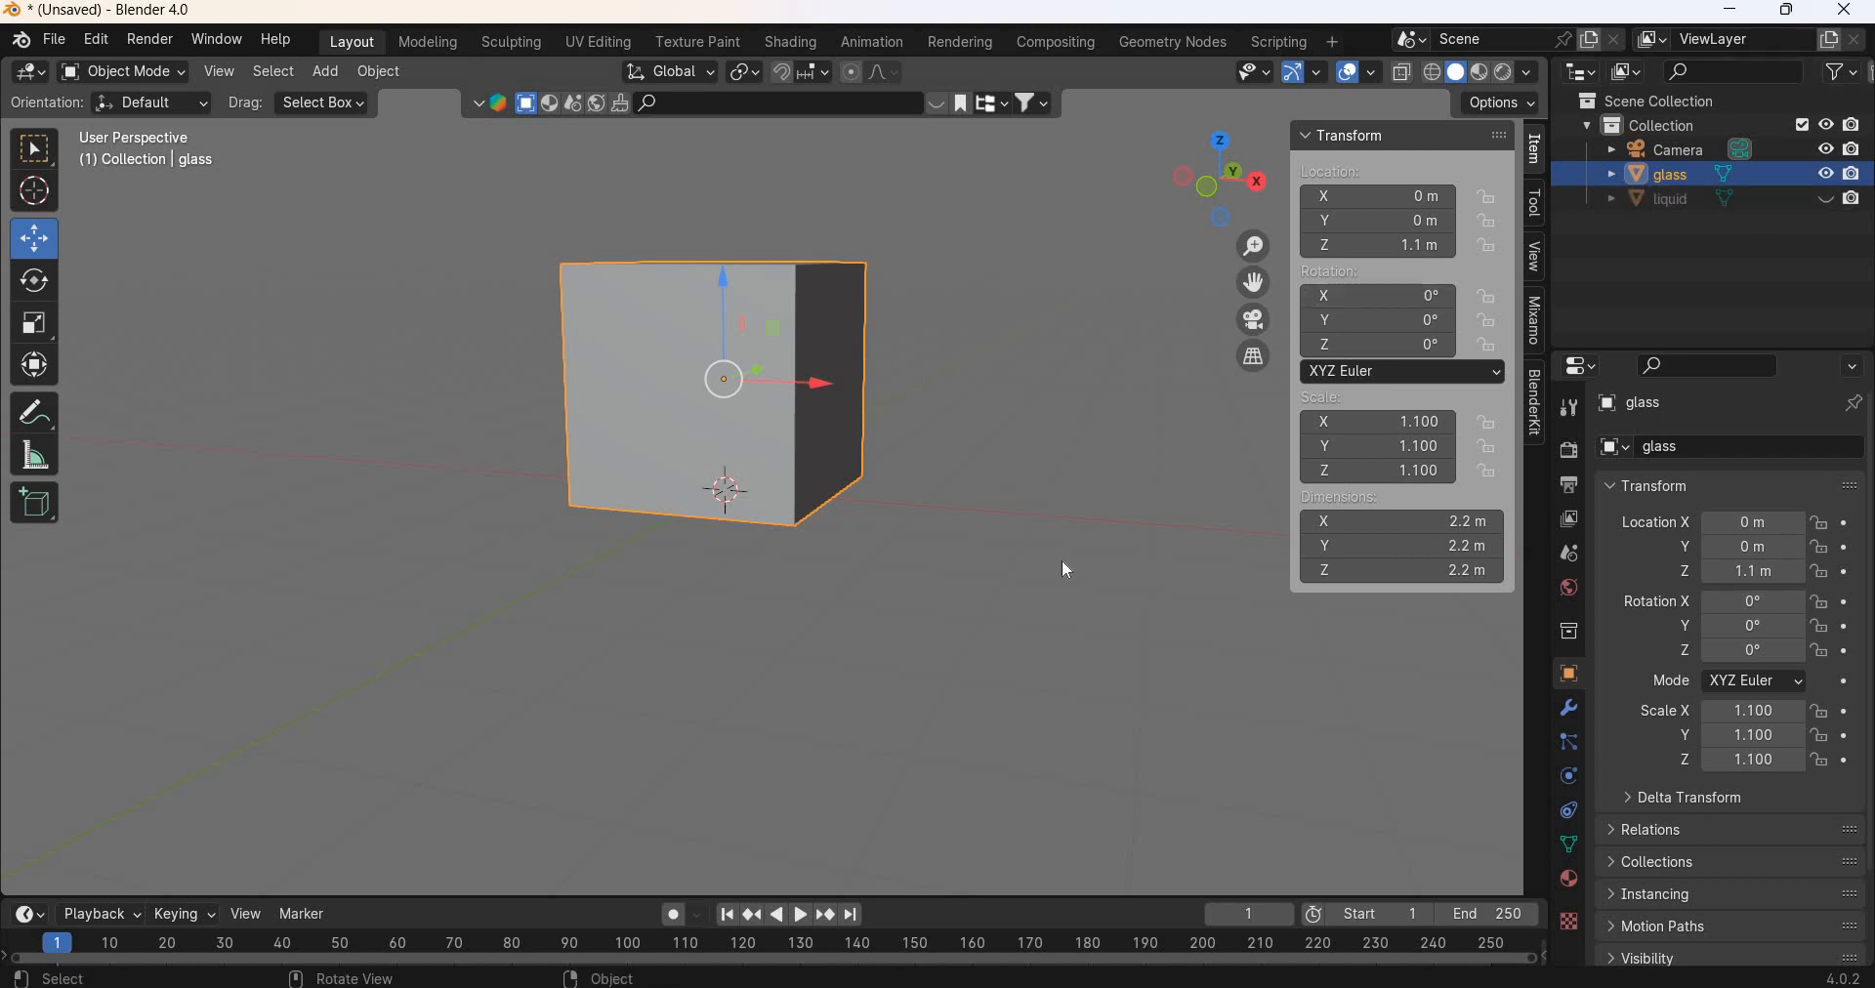
# Step: Delete the top face of the glass cube in Edit Mode
pyautogui.press('Tab')
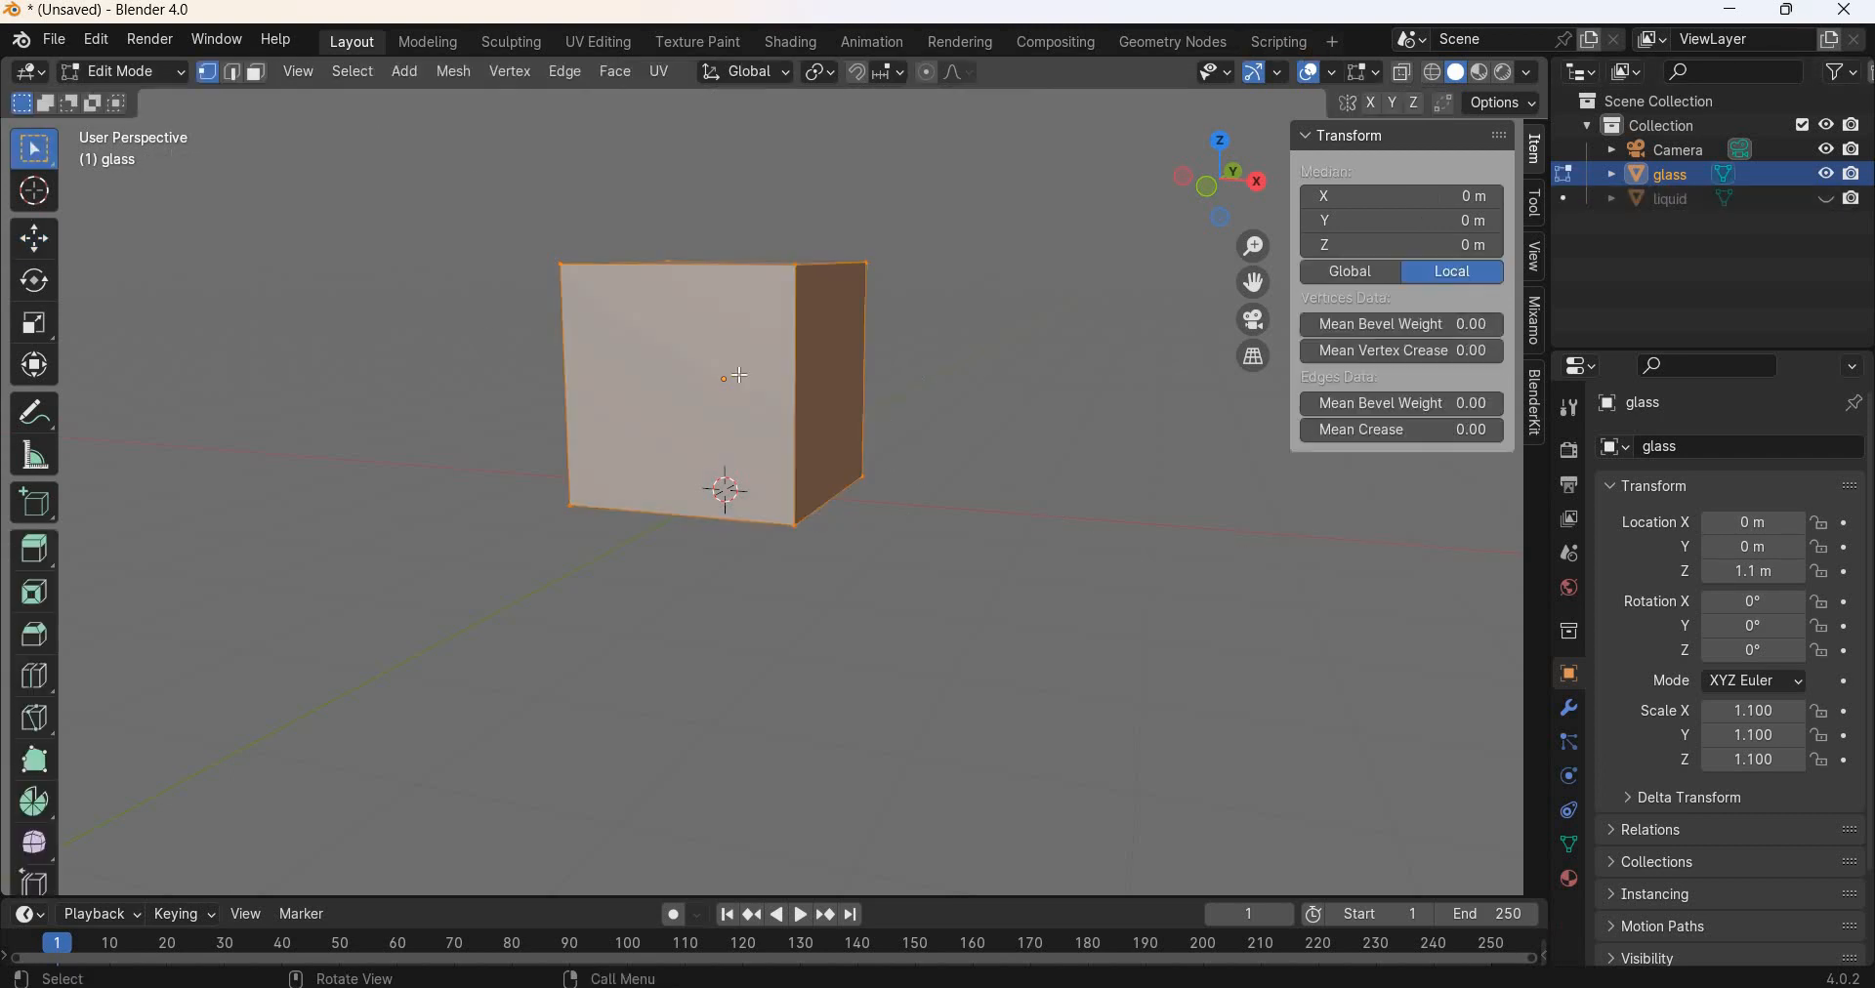
pyautogui.moveTo(740, 375); pyautogui.dragTo(739, 428, button='middle')
pyautogui.press('3')
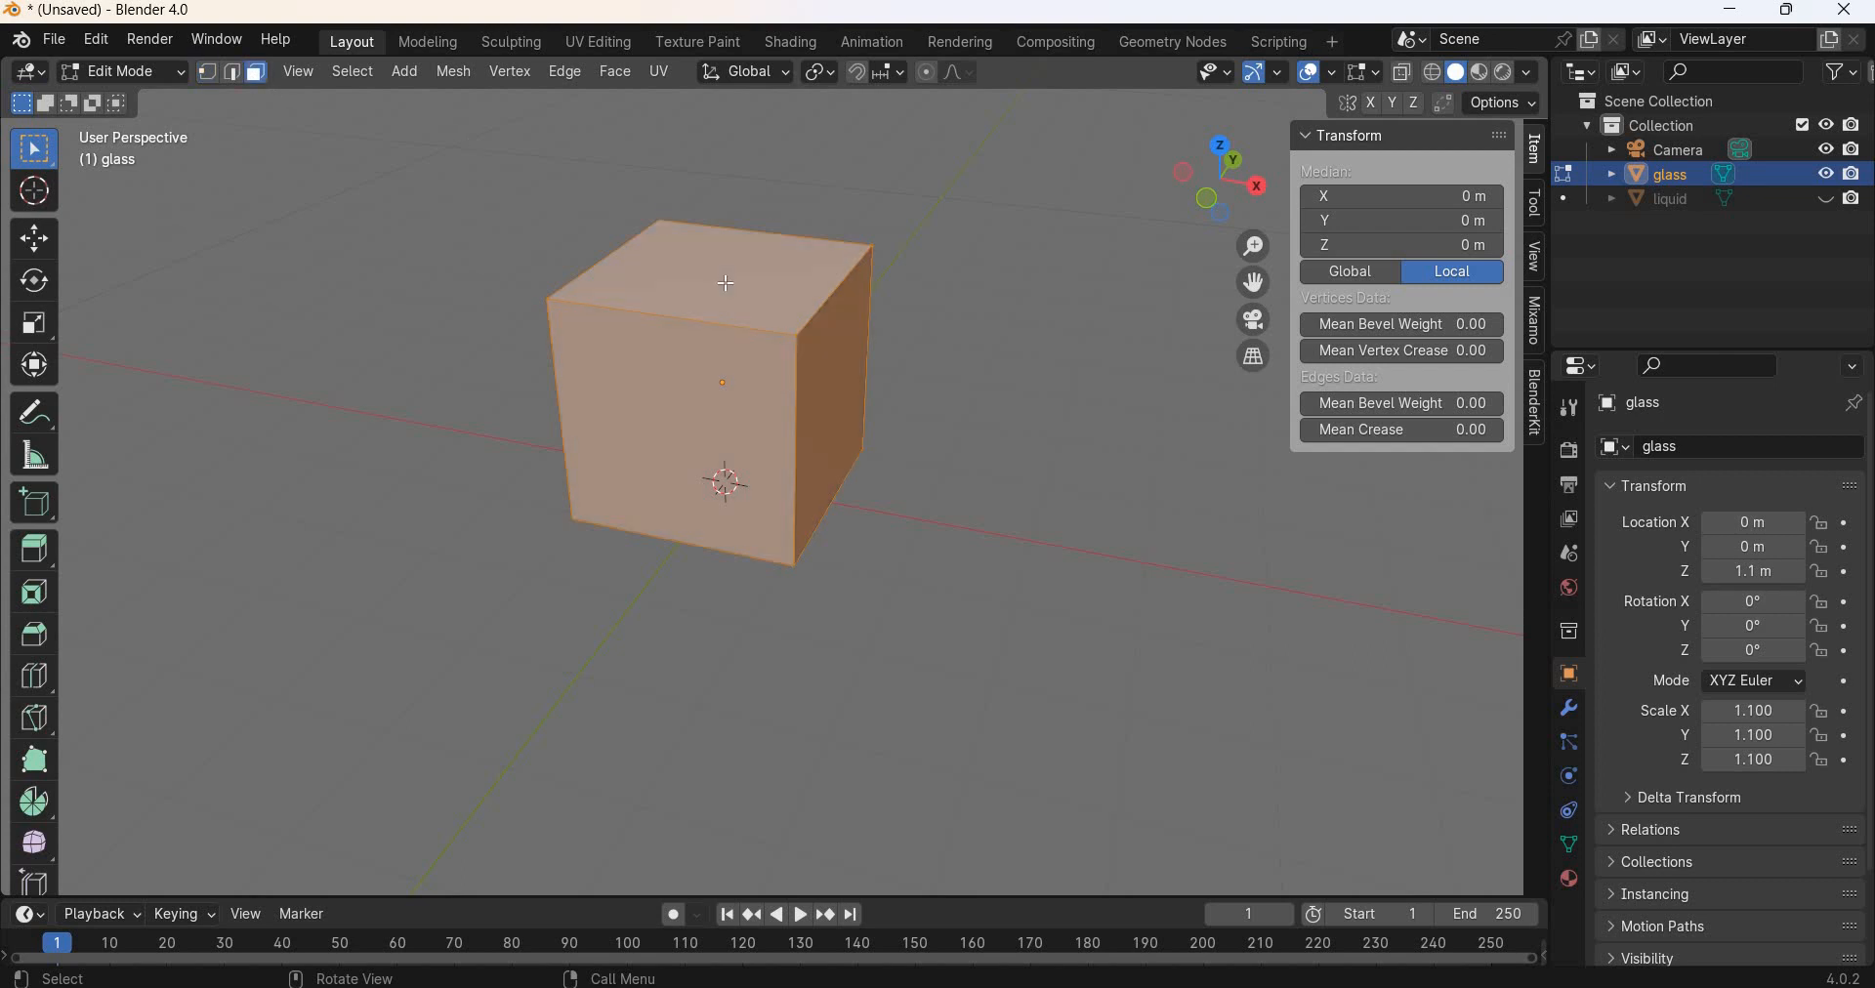
pyautogui.click(727, 283)
pyautogui.press('x')
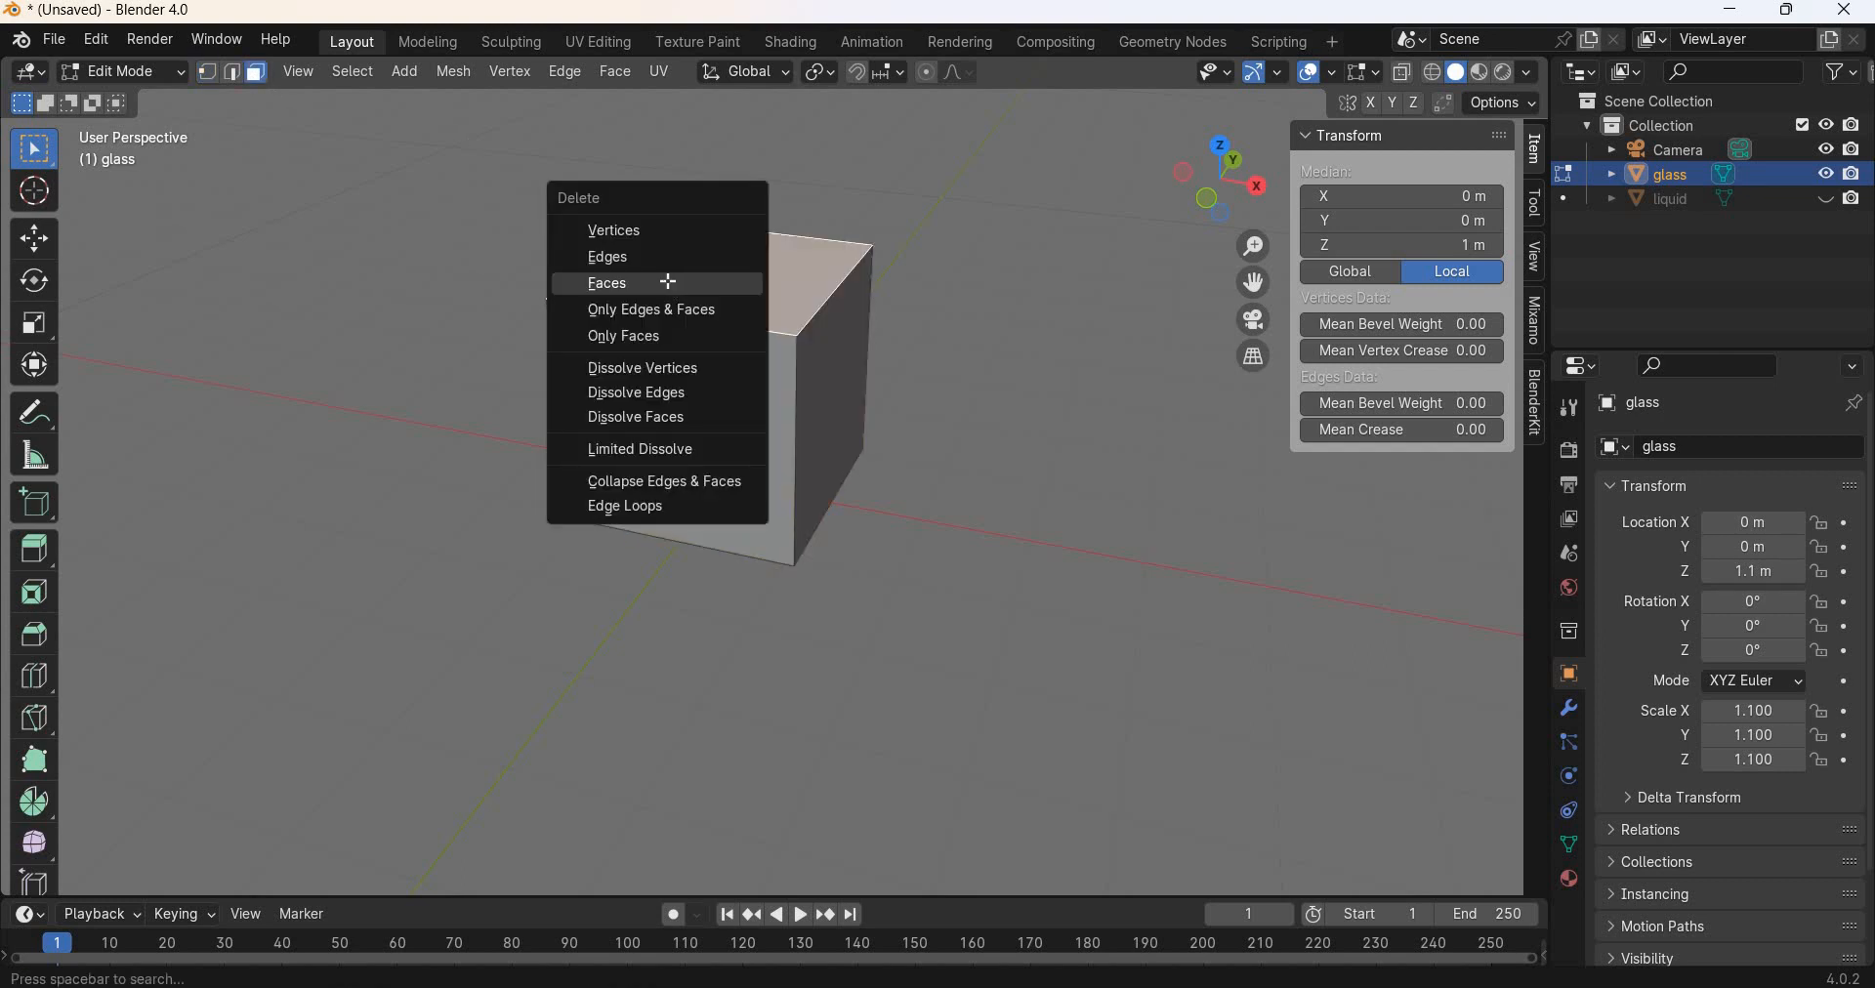
pyautogui.click(670, 284)
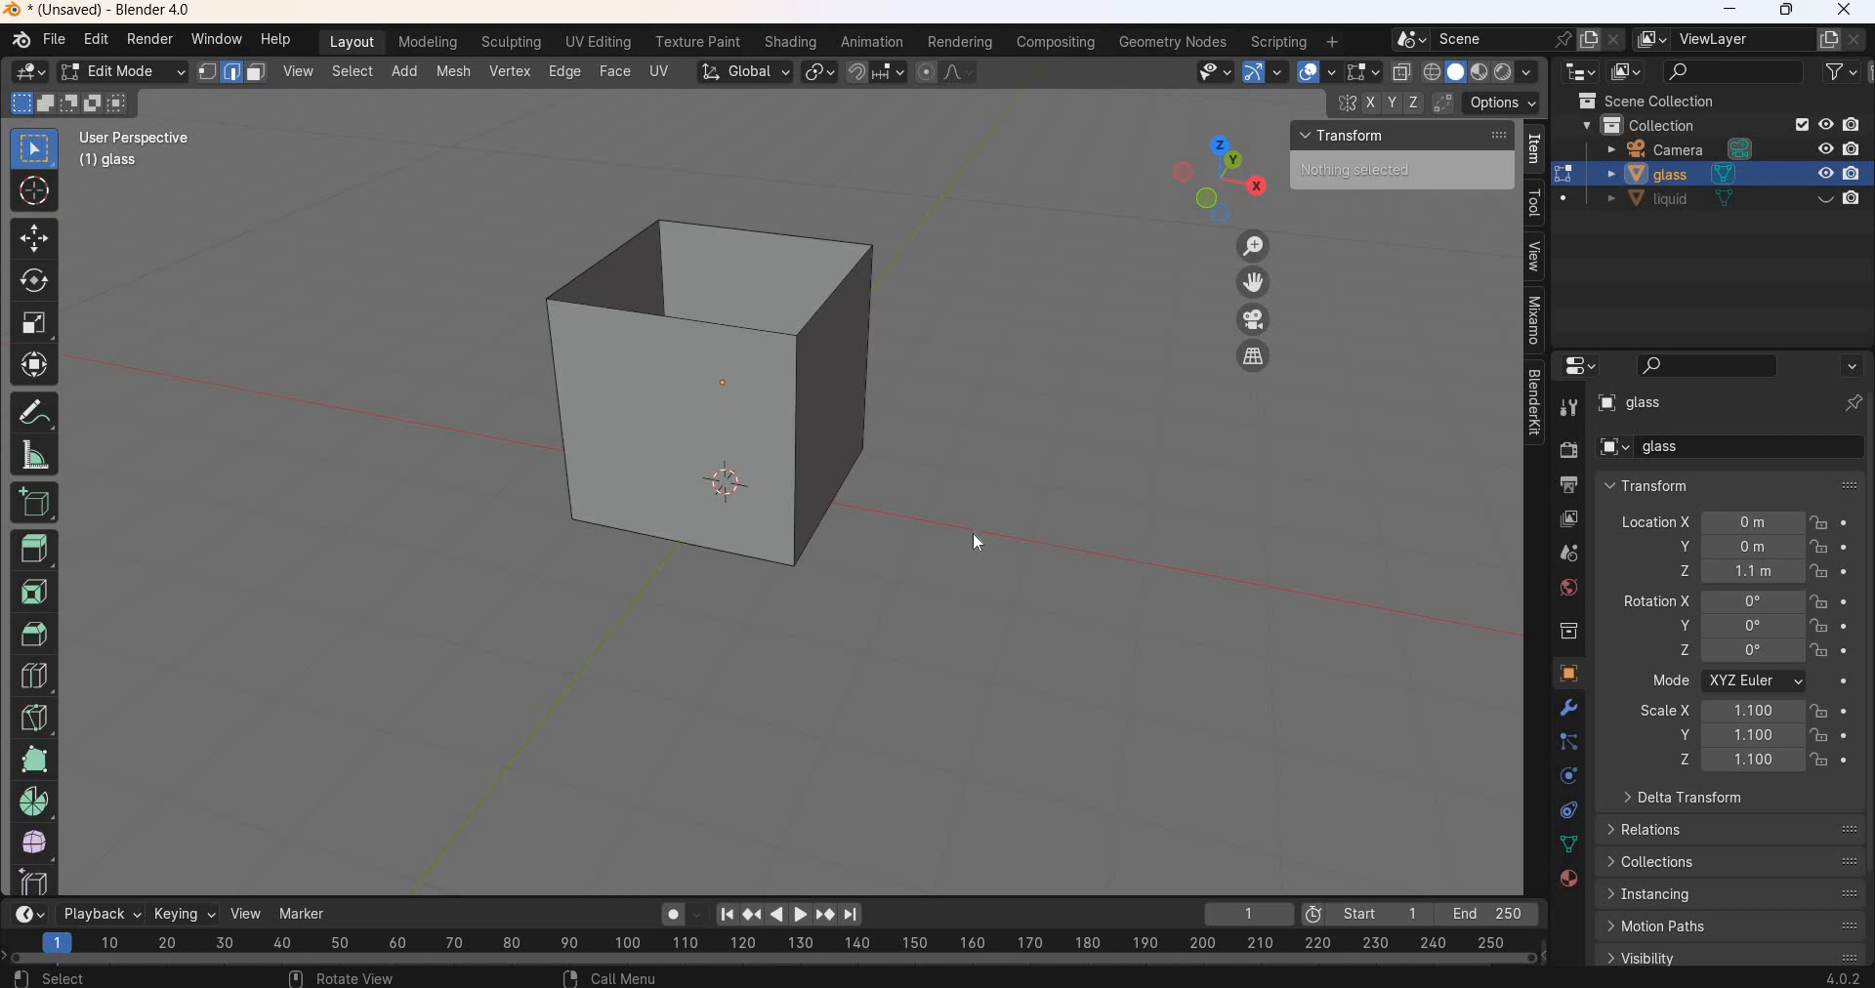
# Step: Add a Solidify modifier with a thickness of 0.1 m to the glass object and apply it
pyautogui.press('Tab')
pyautogui.click(1571, 711)
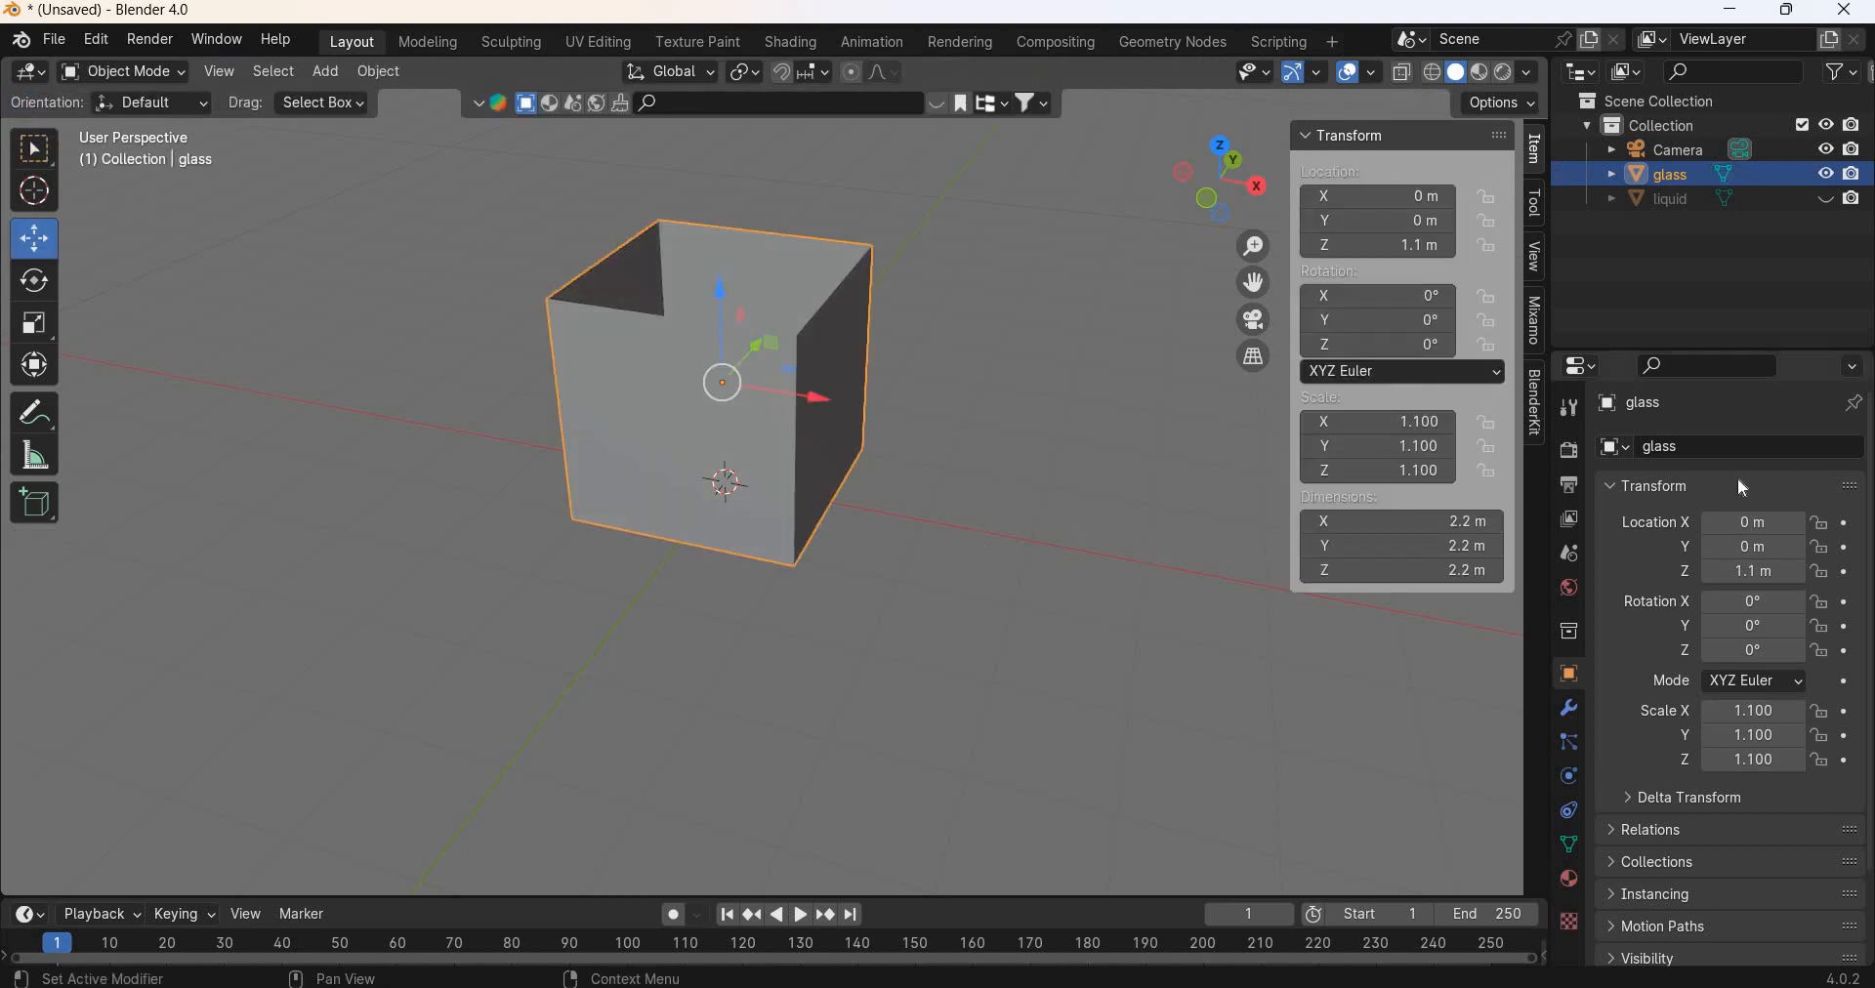
pyautogui.click(1736, 448)
pyautogui.write('so')
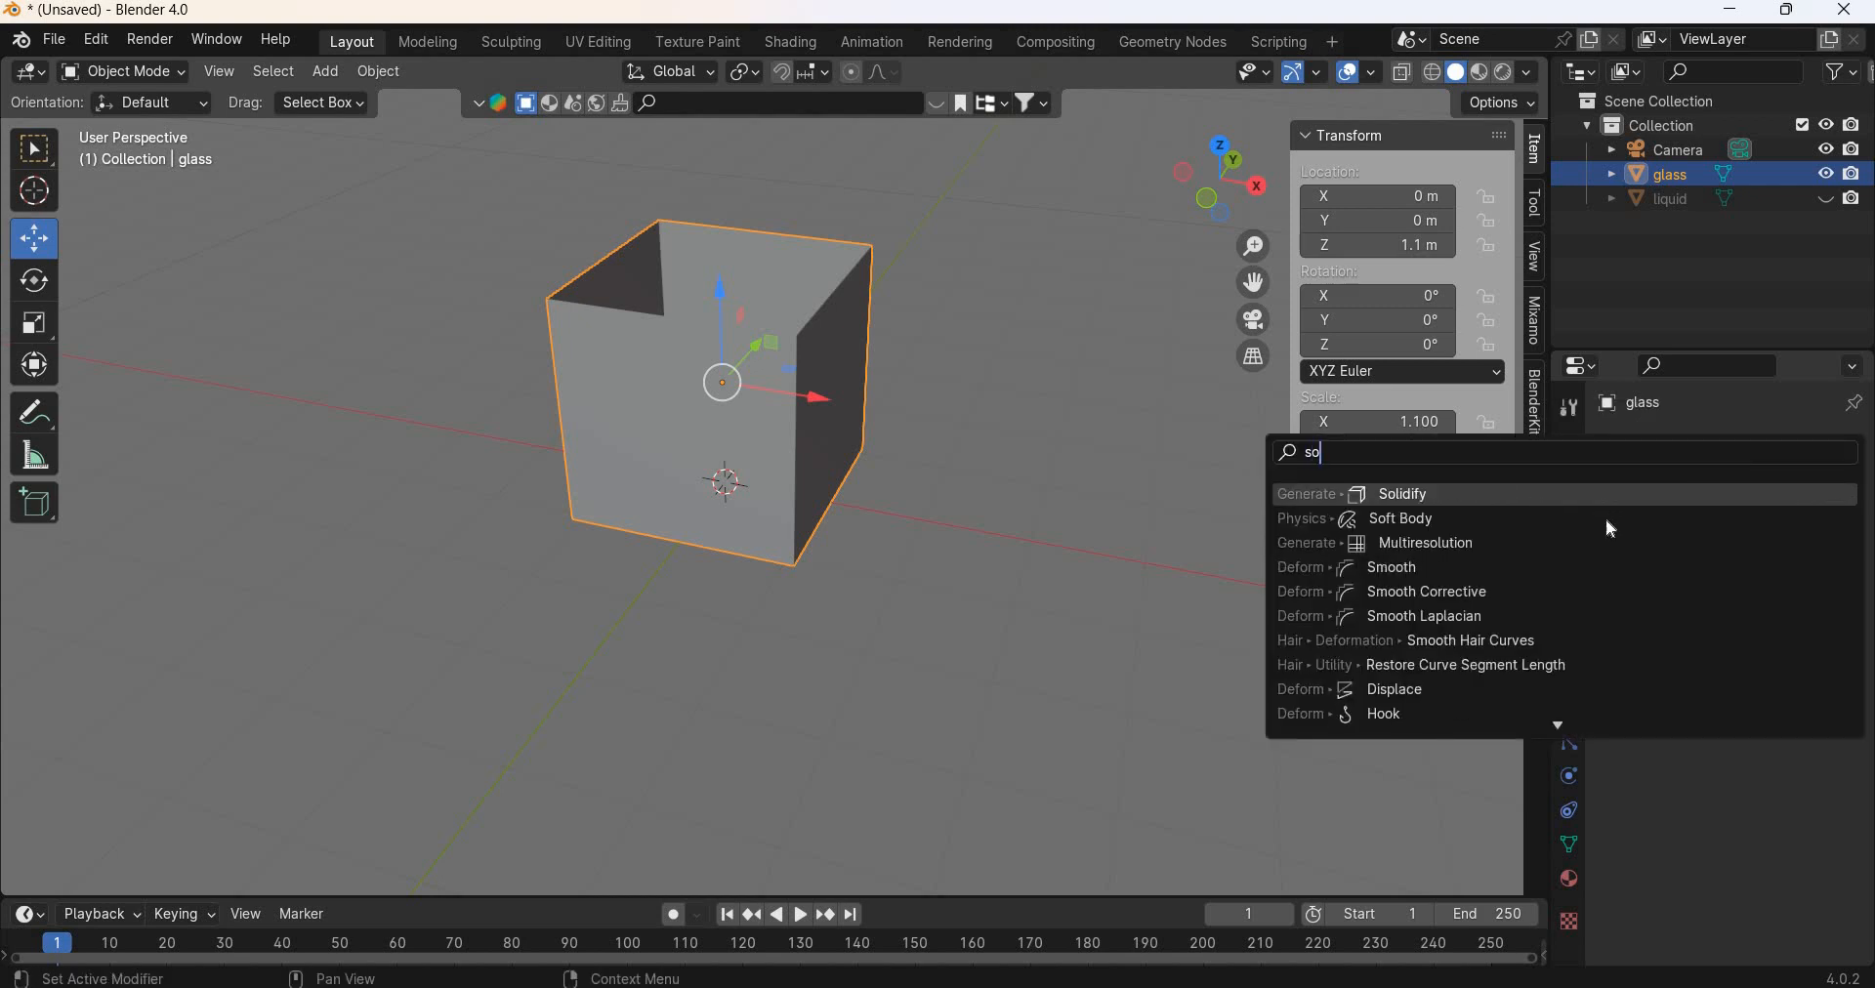
pyautogui.press('Return')
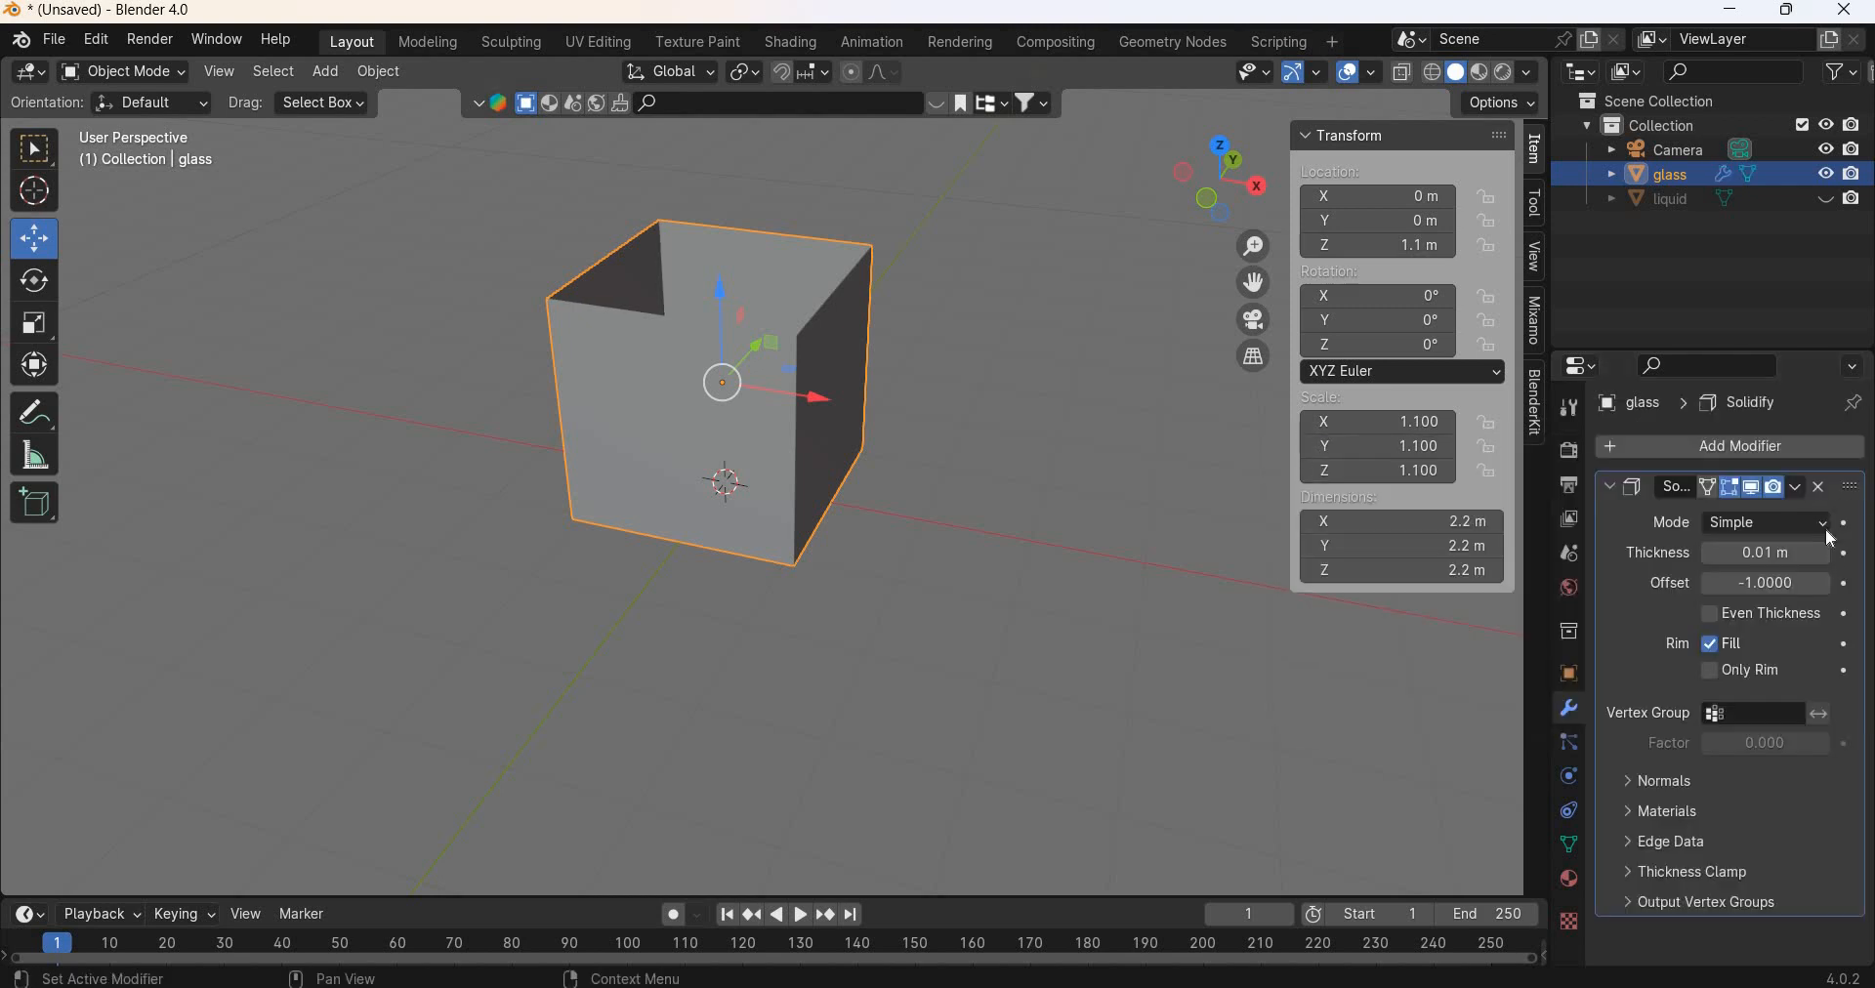
pyautogui.click(1780, 553)
pyautogui.write('0.1')
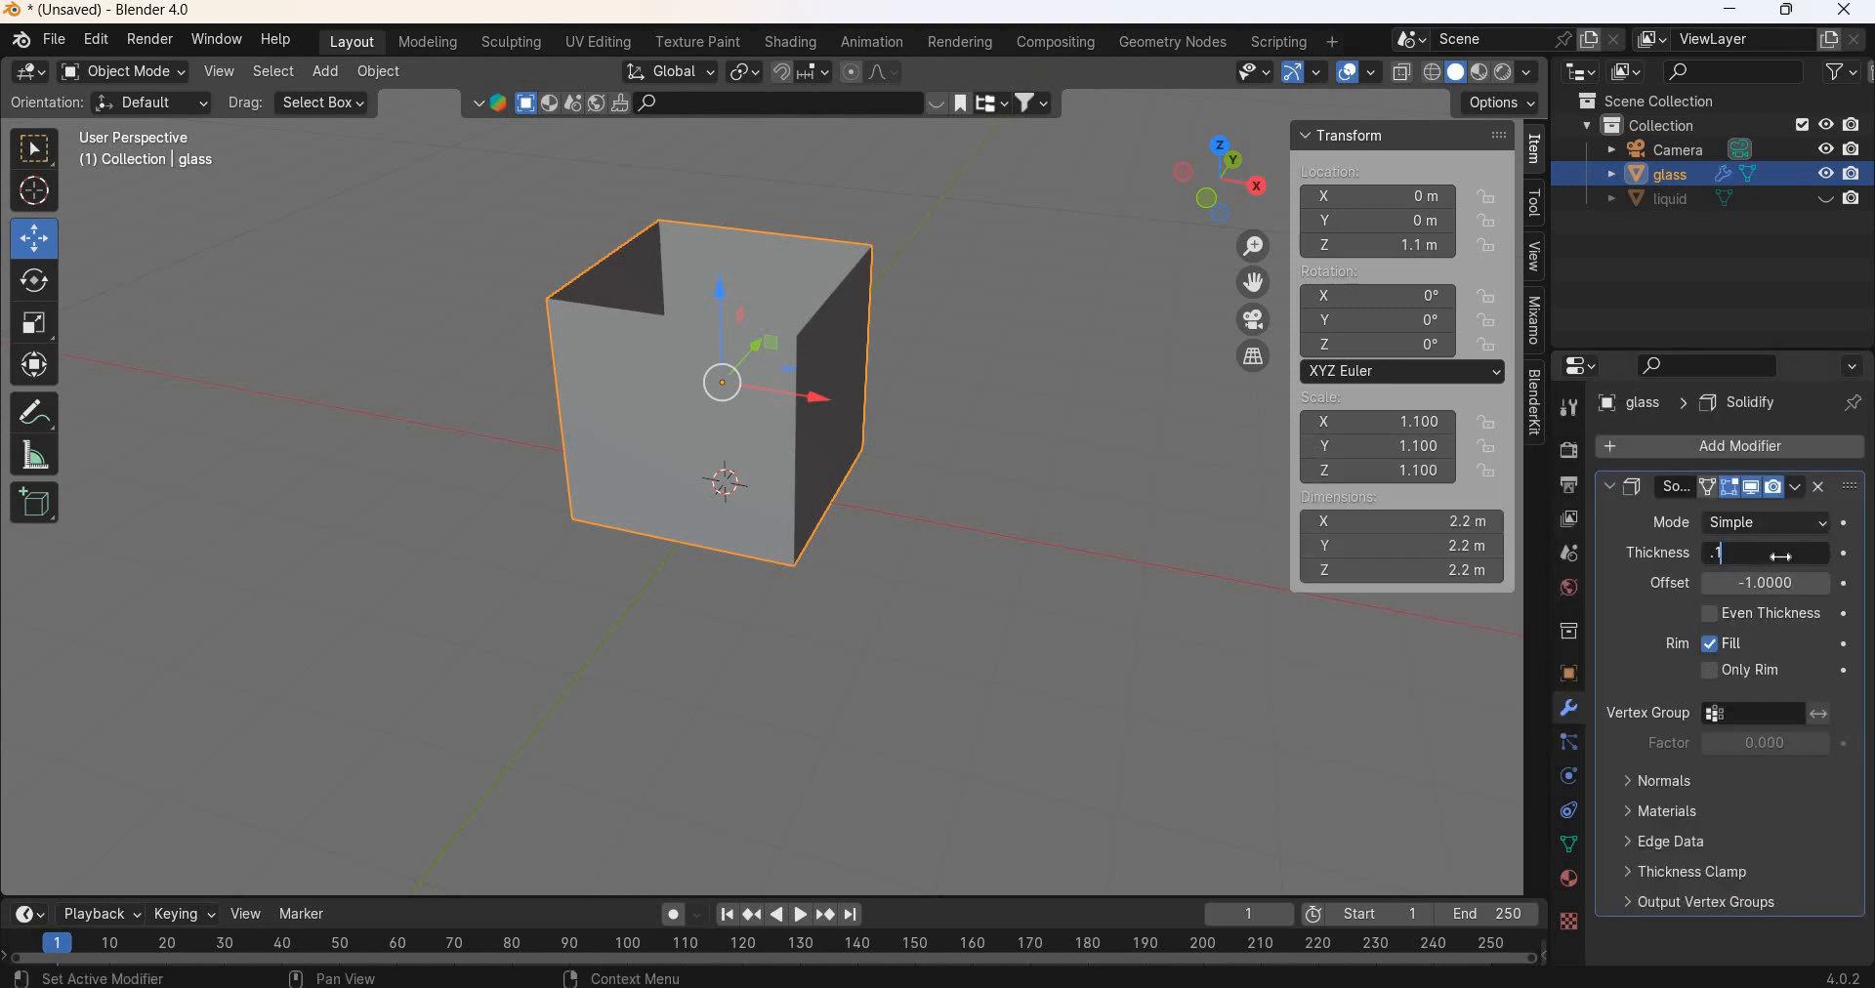
pyautogui.press('Return')
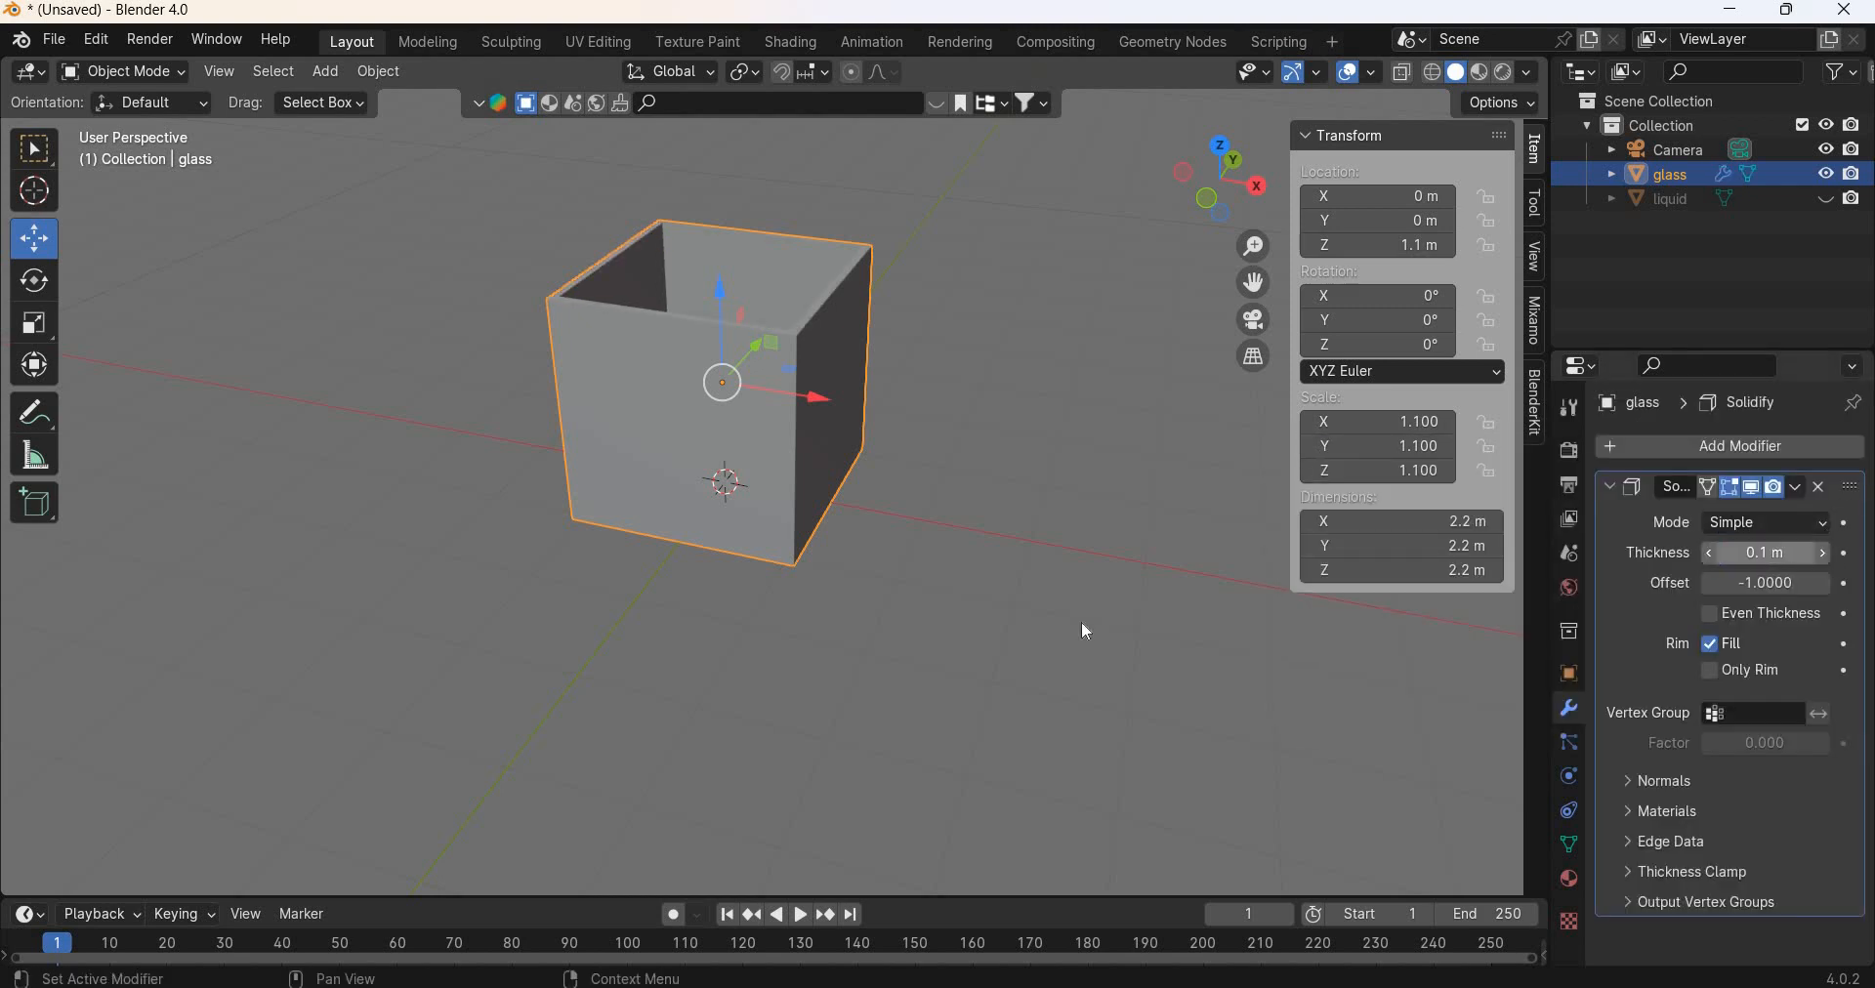
pyautogui.click(1797, 488)
pyautogui.click(1661, 508)
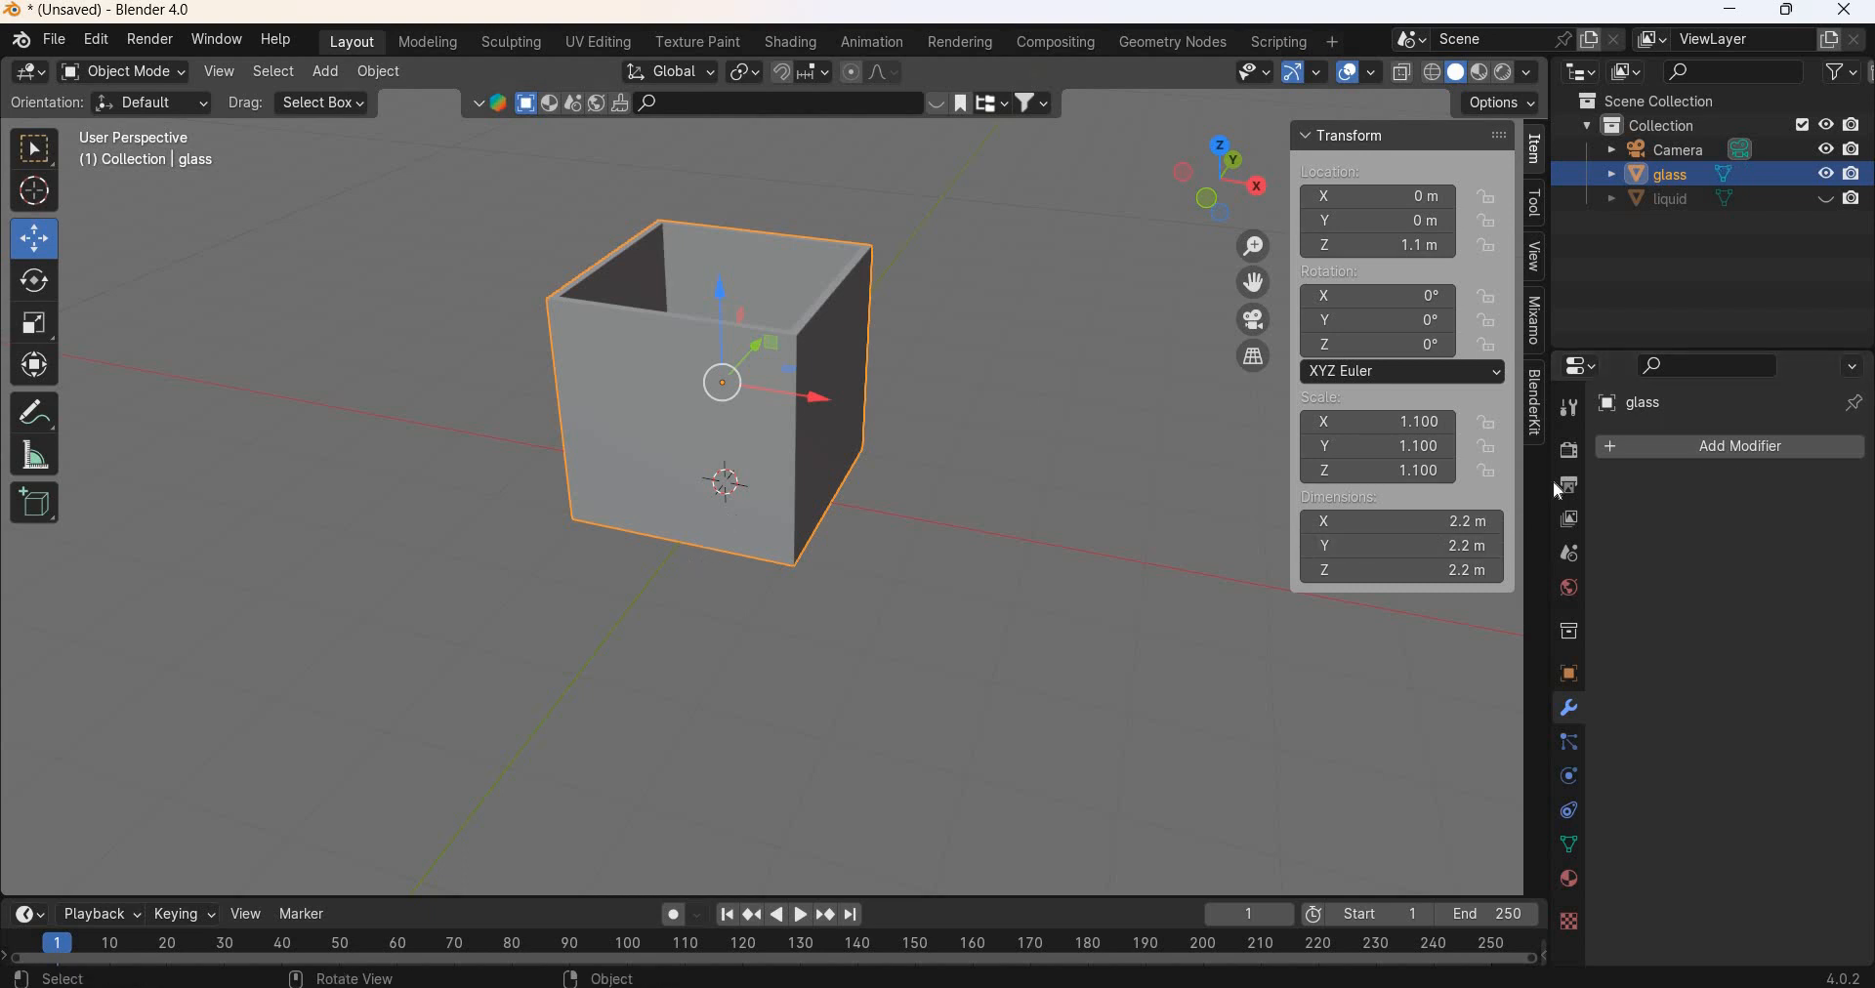
# Step: Add a Subdivision Surface modifier to the glass and set its viewport level to 3
pyautogui.click(1704, 453)
pyautogui.write('s')
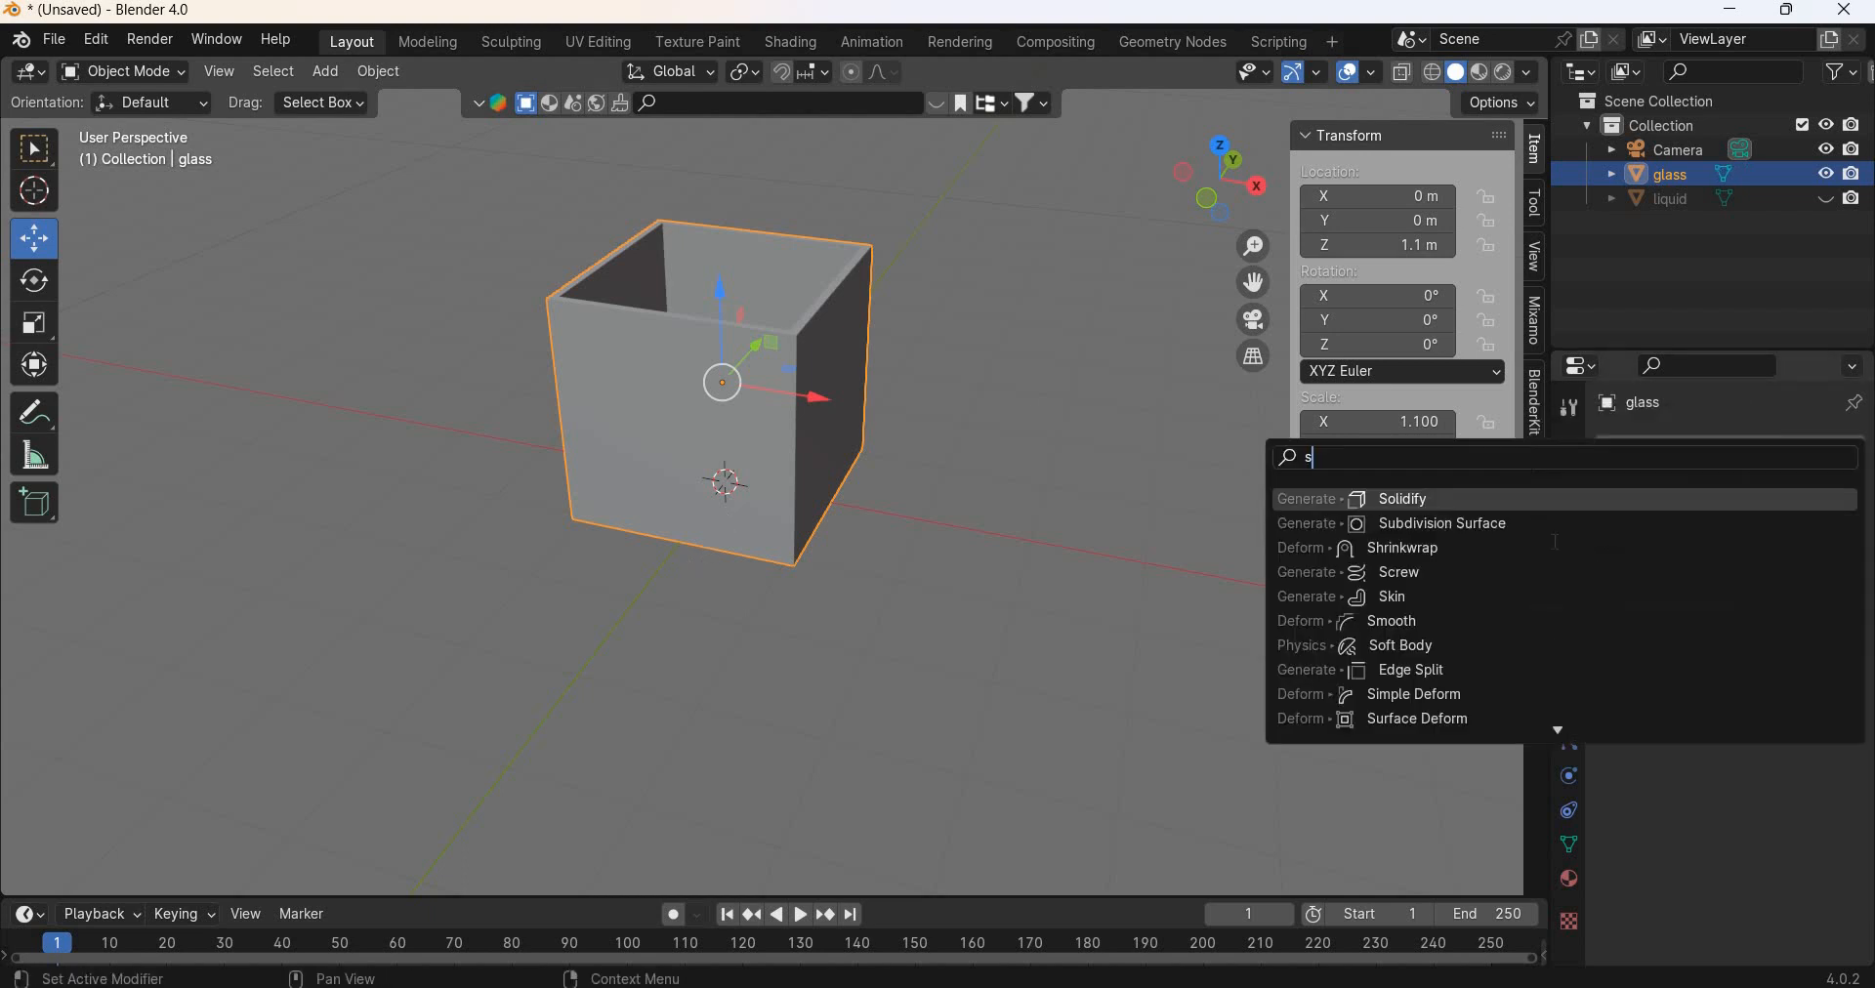
pyautogui.press('Down')
pyautogui.press('Return')
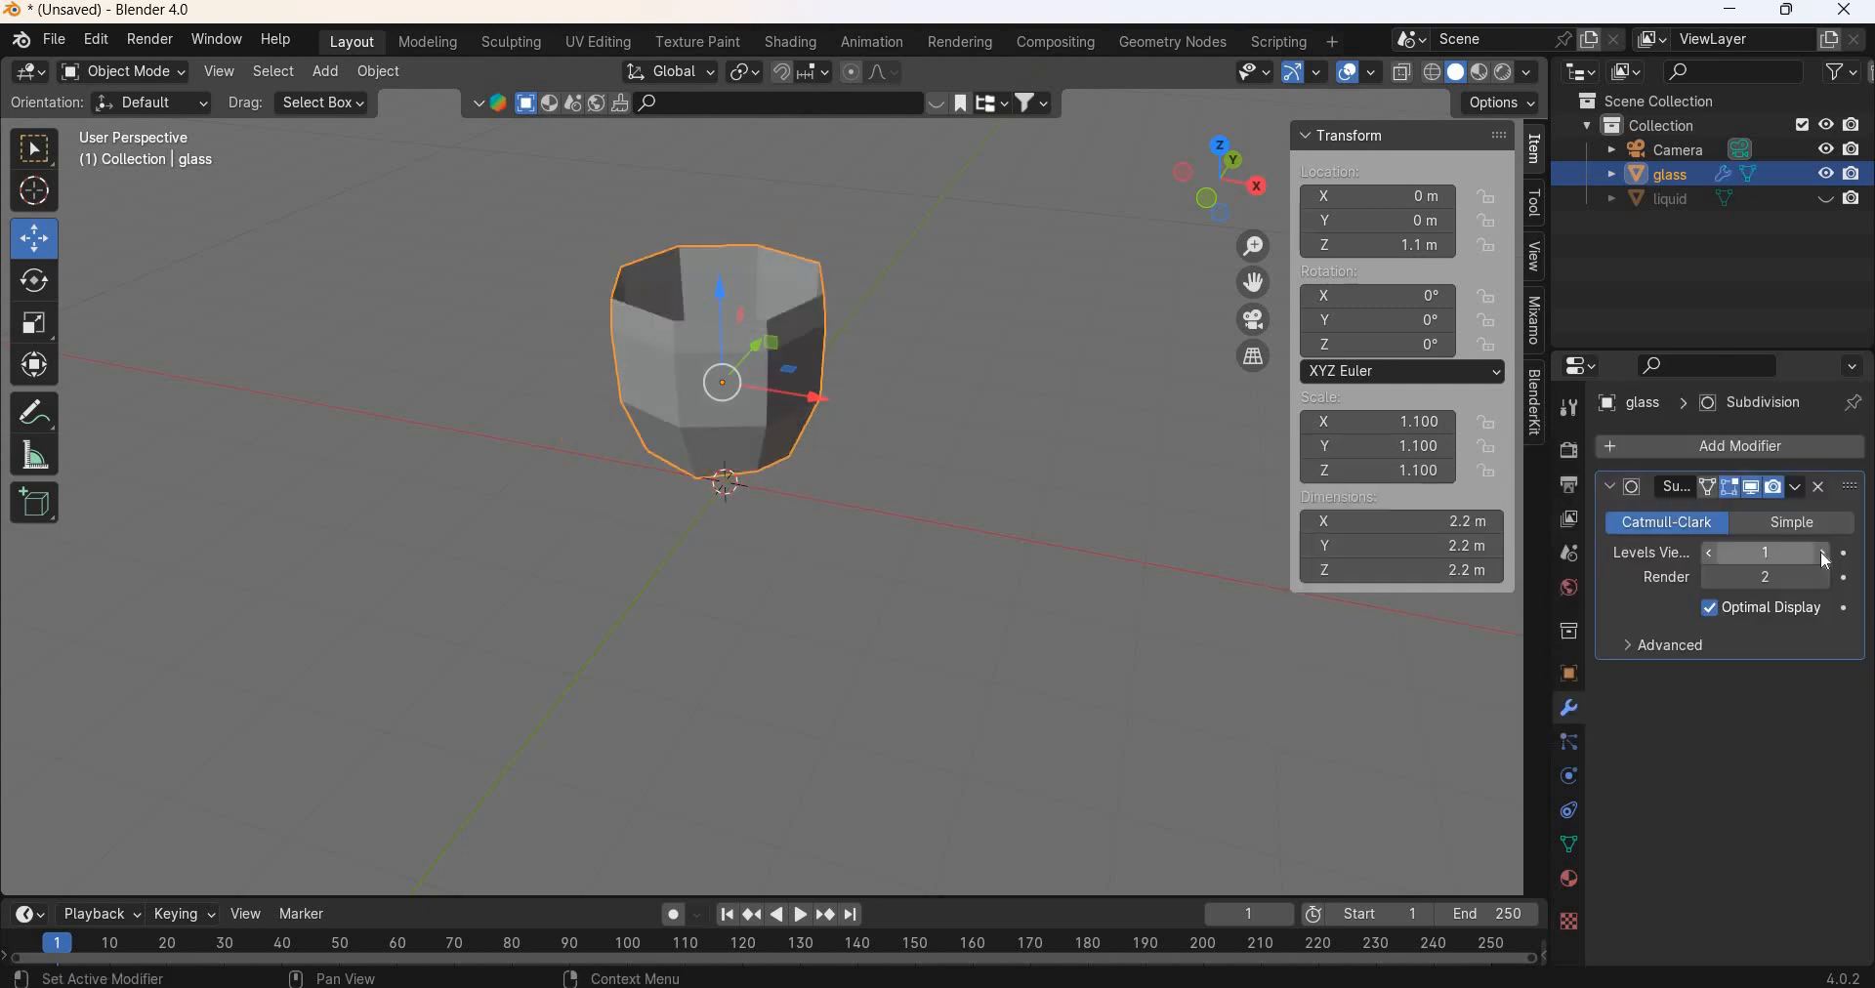
pyautogui.click(1820, 554)
pyautogui.keyDown('shift'); pyautogui.moveTo(816, 541); pyautogui.dragTo(872, 605, button='middle'); pyautogui.keyUp('shift')
pyautogui.scroll(2, 841, 657)
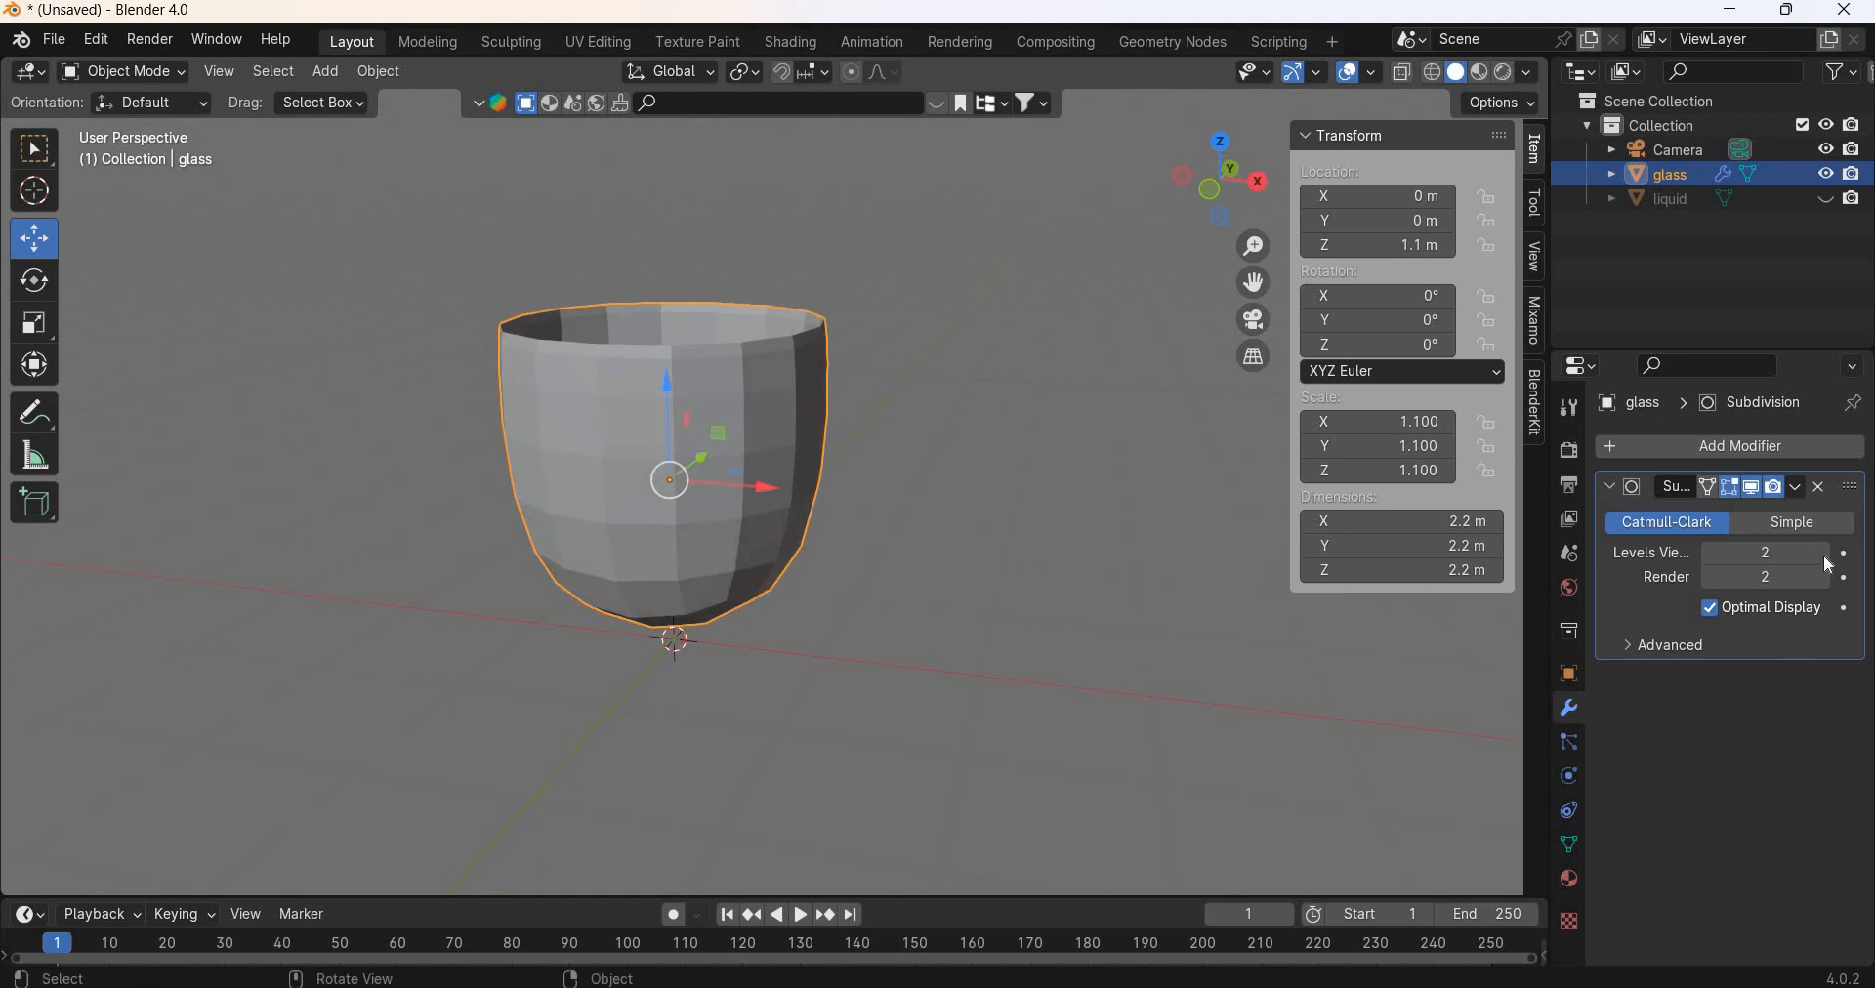
pyautogui.click(1800, 563)
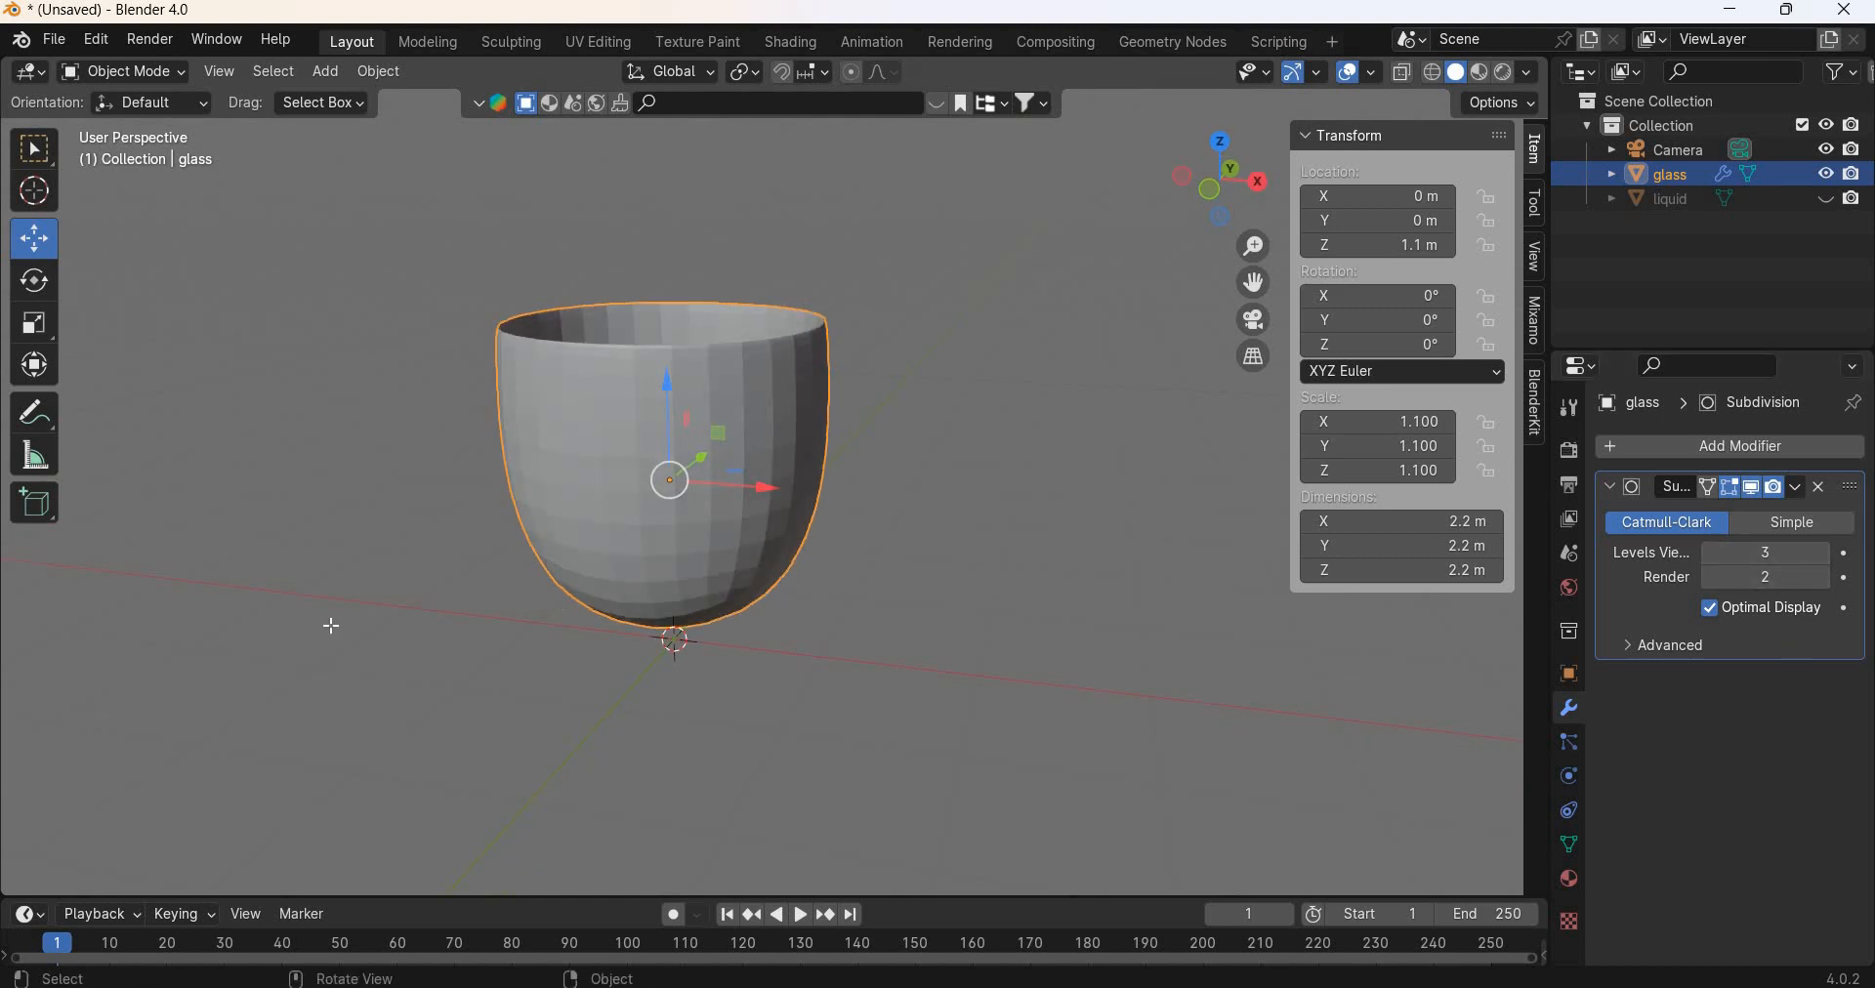
# Step: Cut two horizontal edge loops around the glass's outer wall and scale them apart along Z by about 2.76, towards rim and base
pyautogui.press('Tab')
pyautogui.click(31, 682)
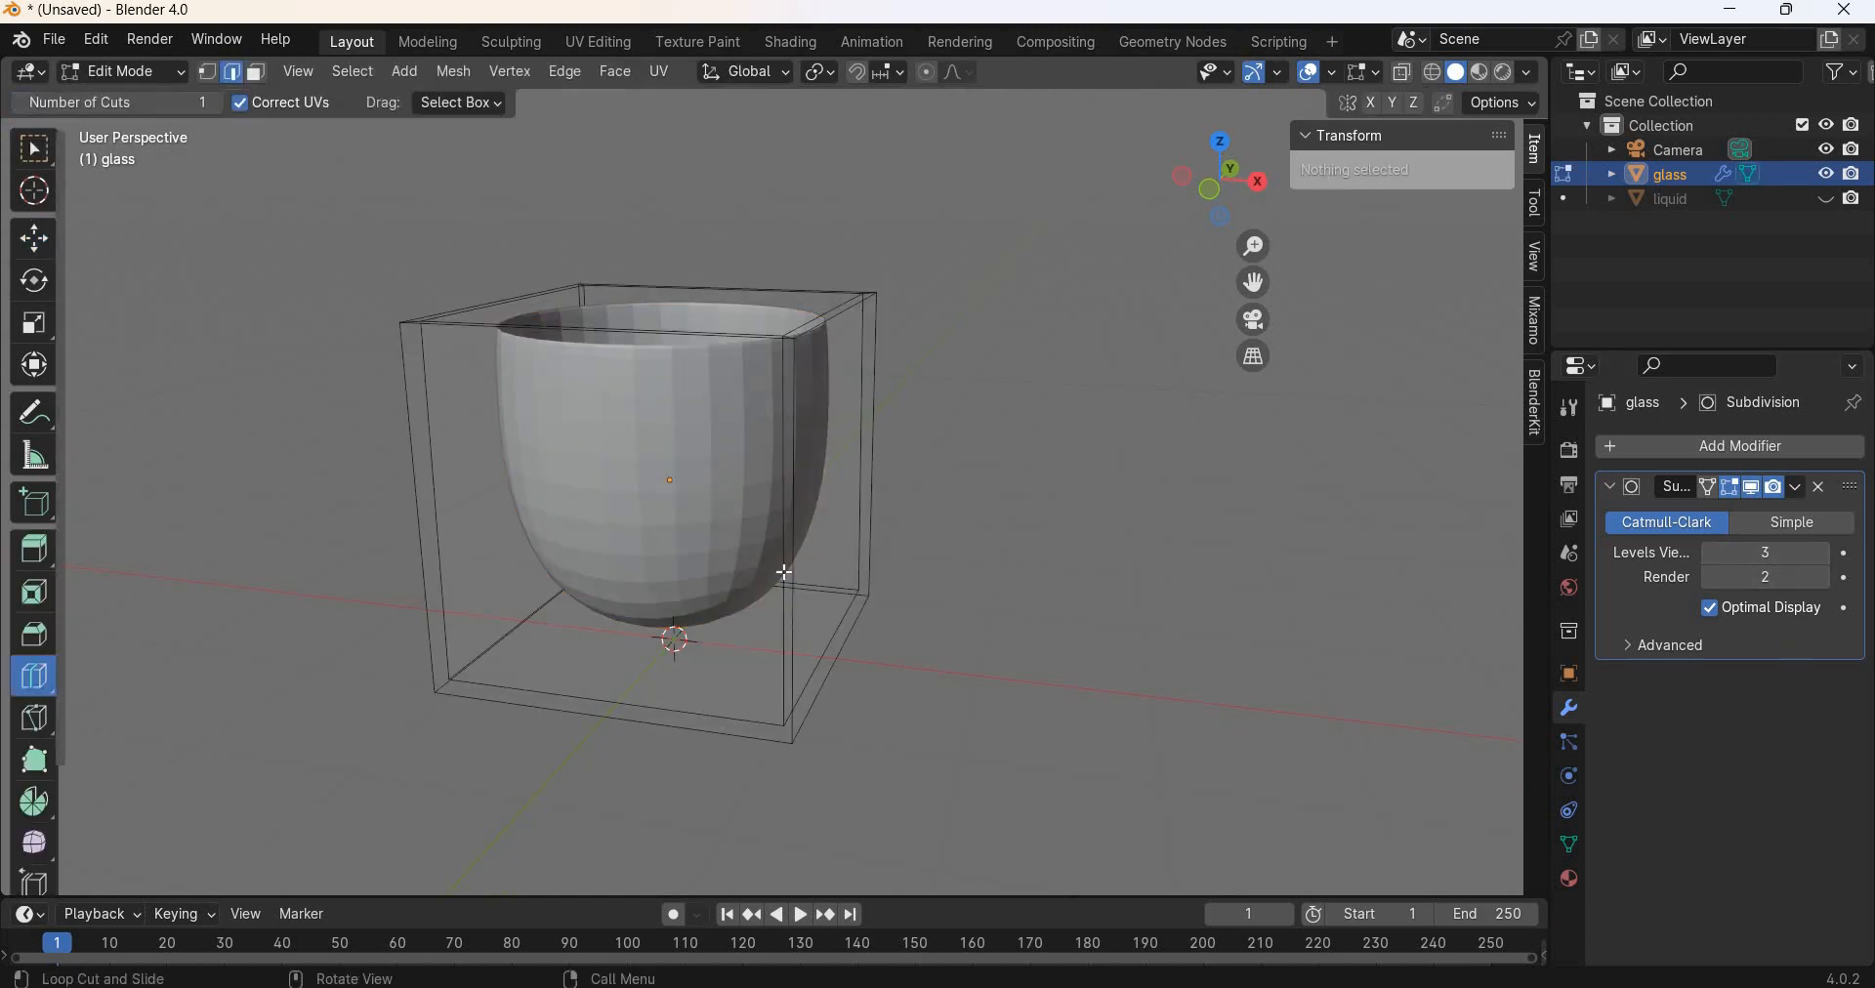
pyautogui.click(783, 572)
pyautogui.click(188, 875)
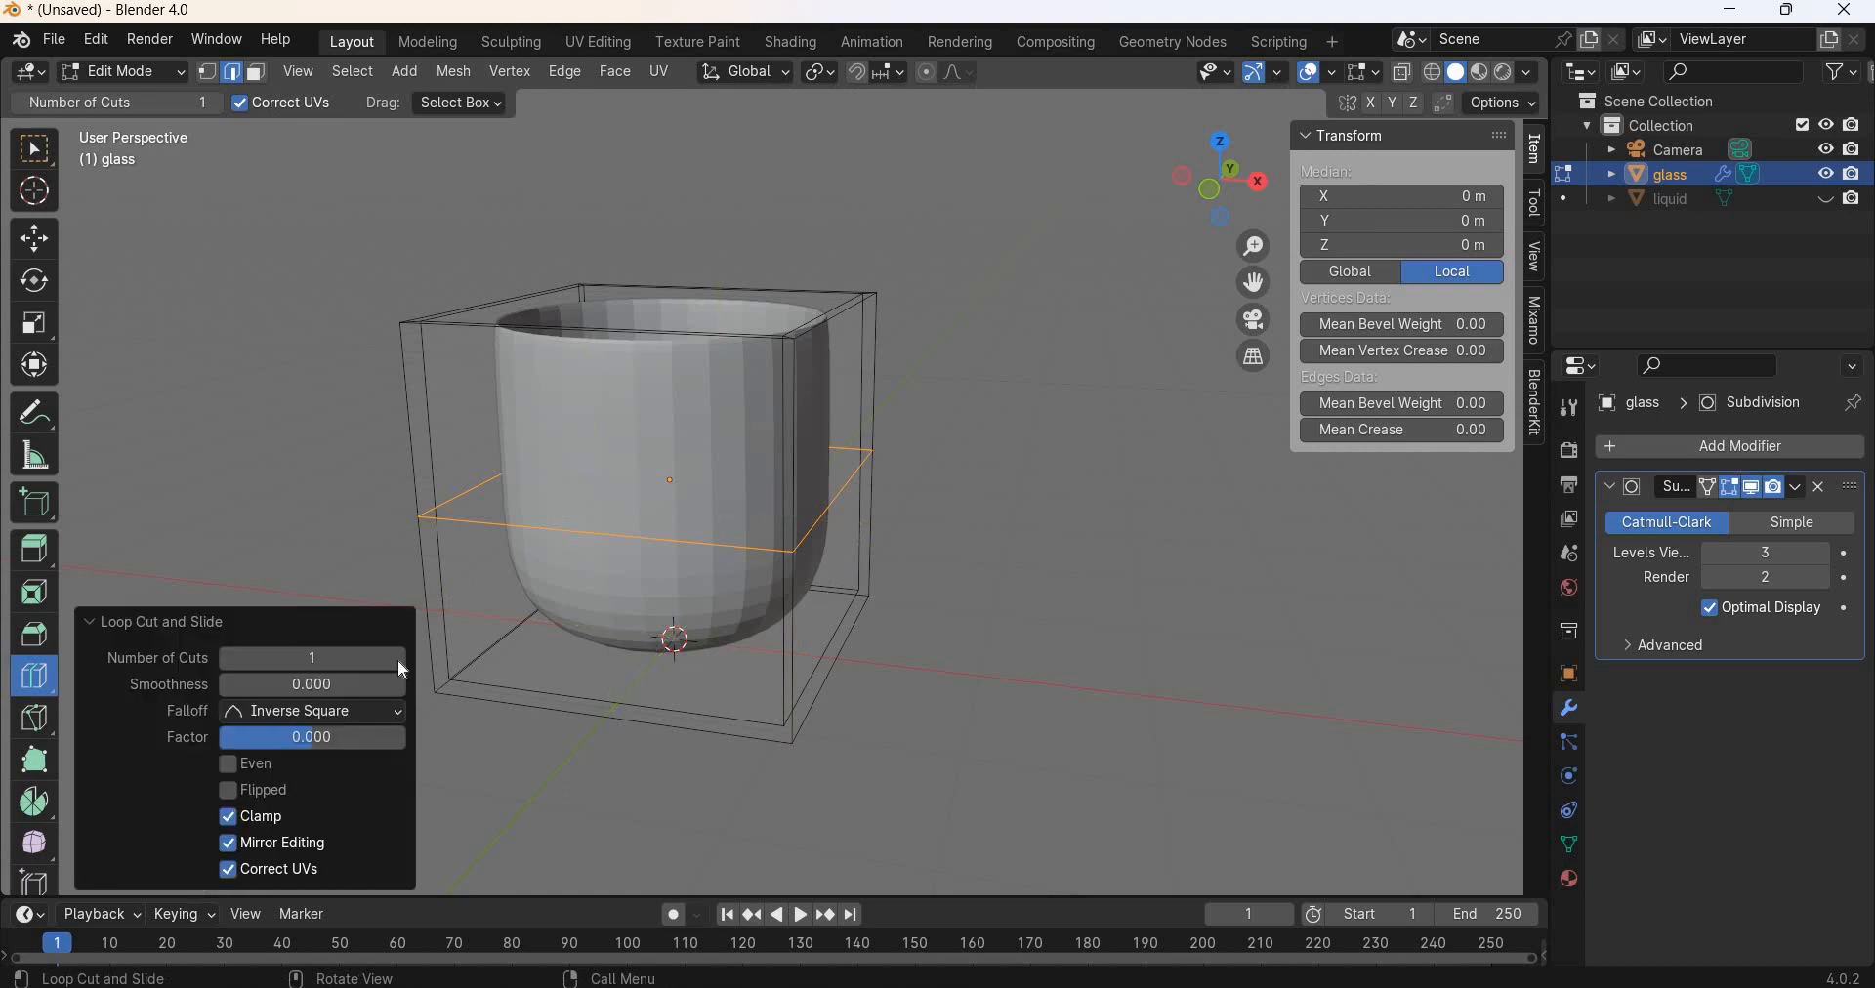
pyautogui.click(398, 660)
pyautogui.click(34, 323)
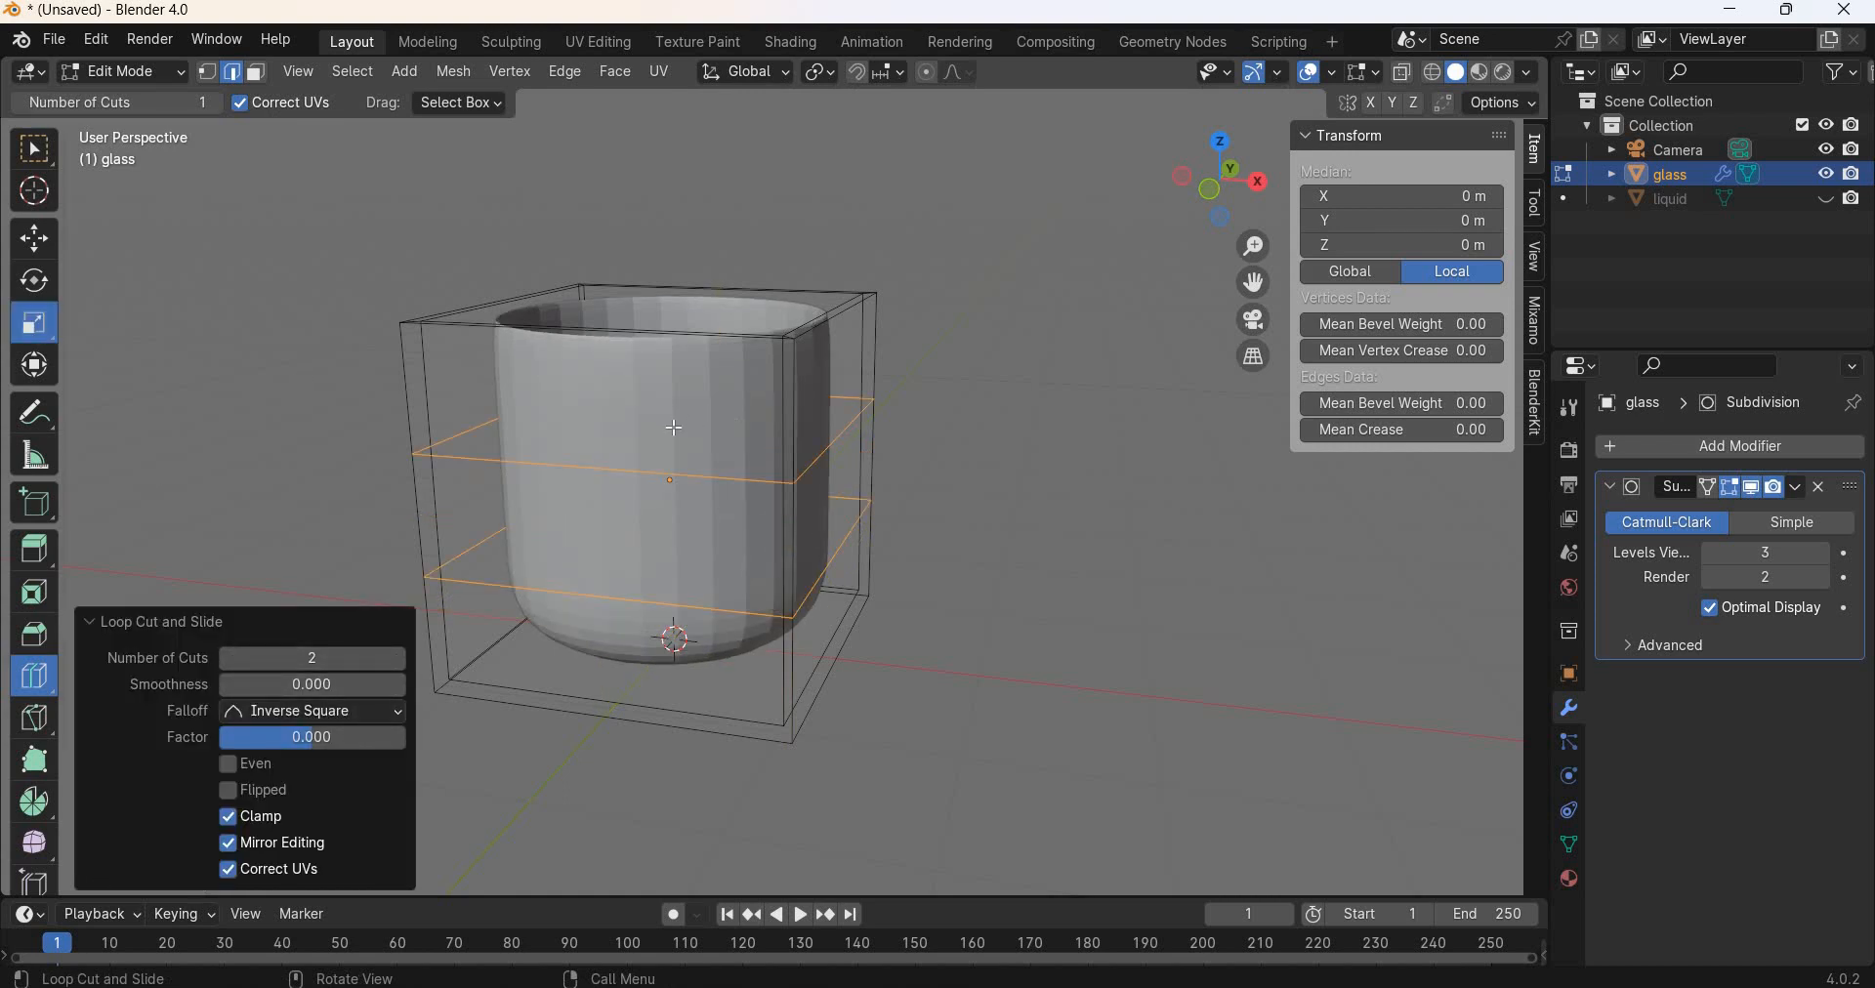
pyautogui.moveTo(670, 420); pyautogui.dragTo(673, 316)
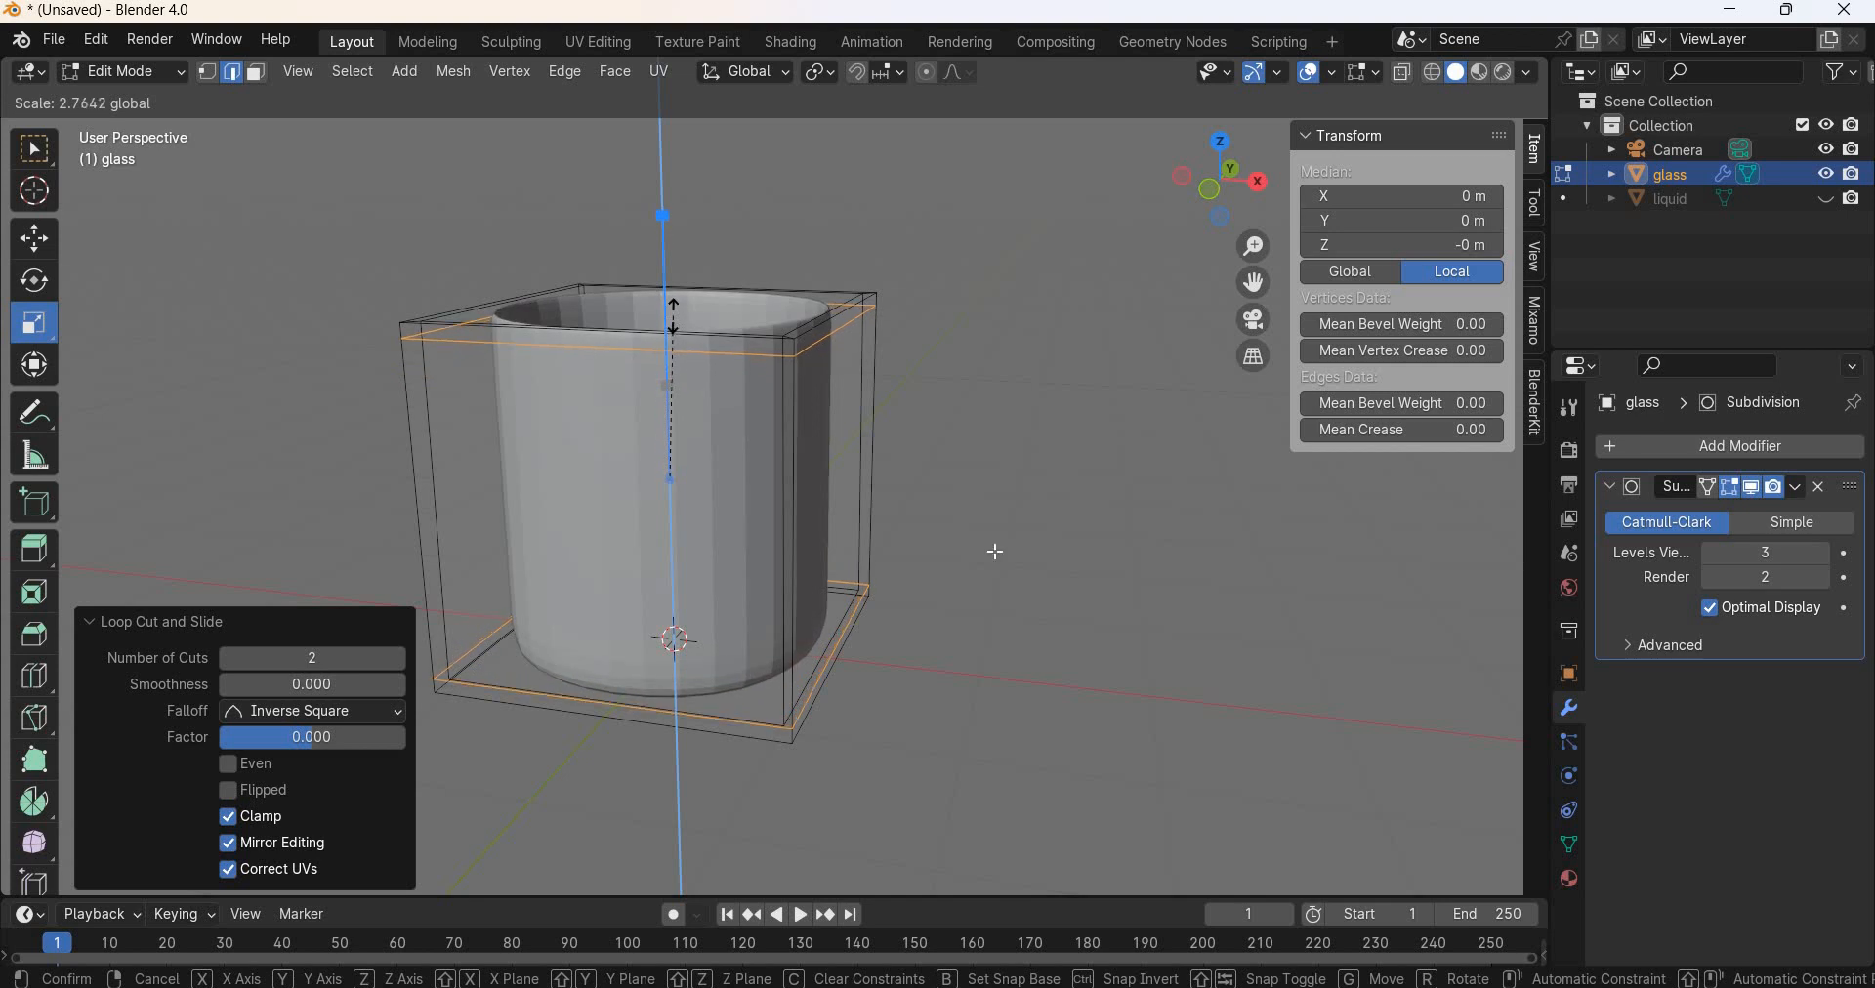
# Step: Cut two horizontal edge loops around the glass's inner wall and scale them apart along Z by about 2.58
pyautogui.moveTo(976, 712); pyautogui.dragTo(655, 408, button='middle')
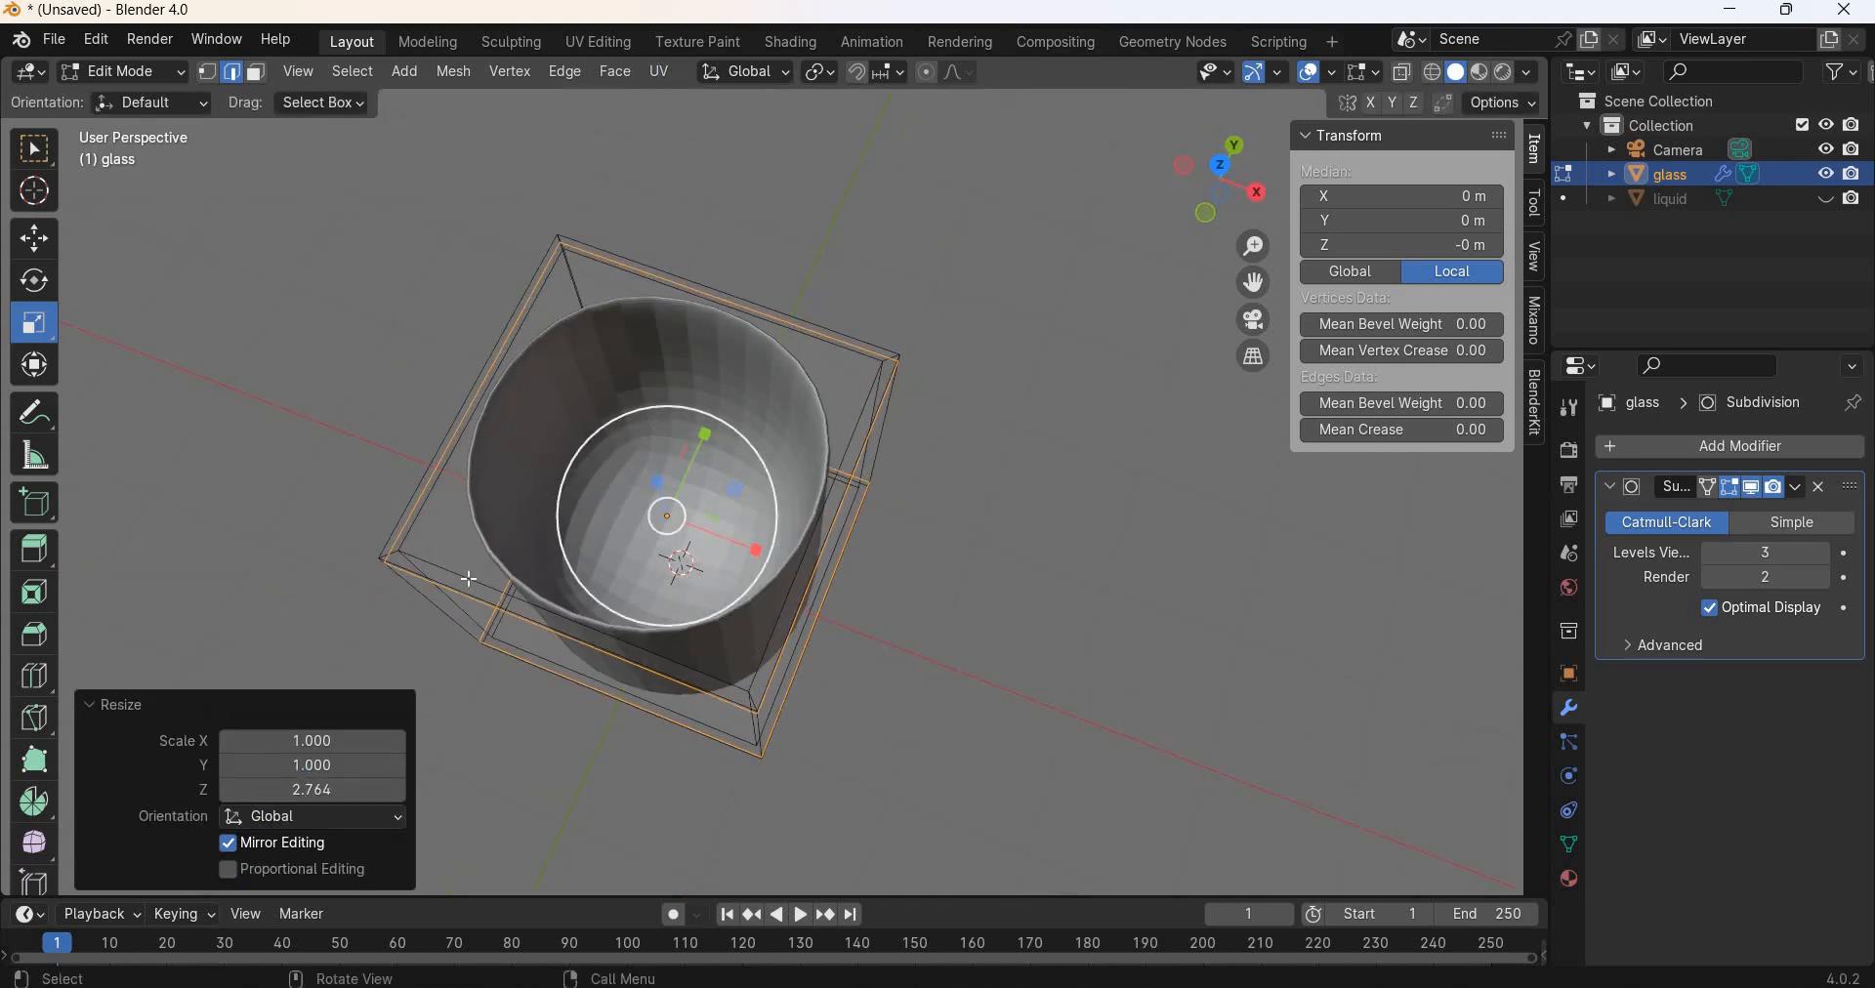
pyautogui.click(35, 677)
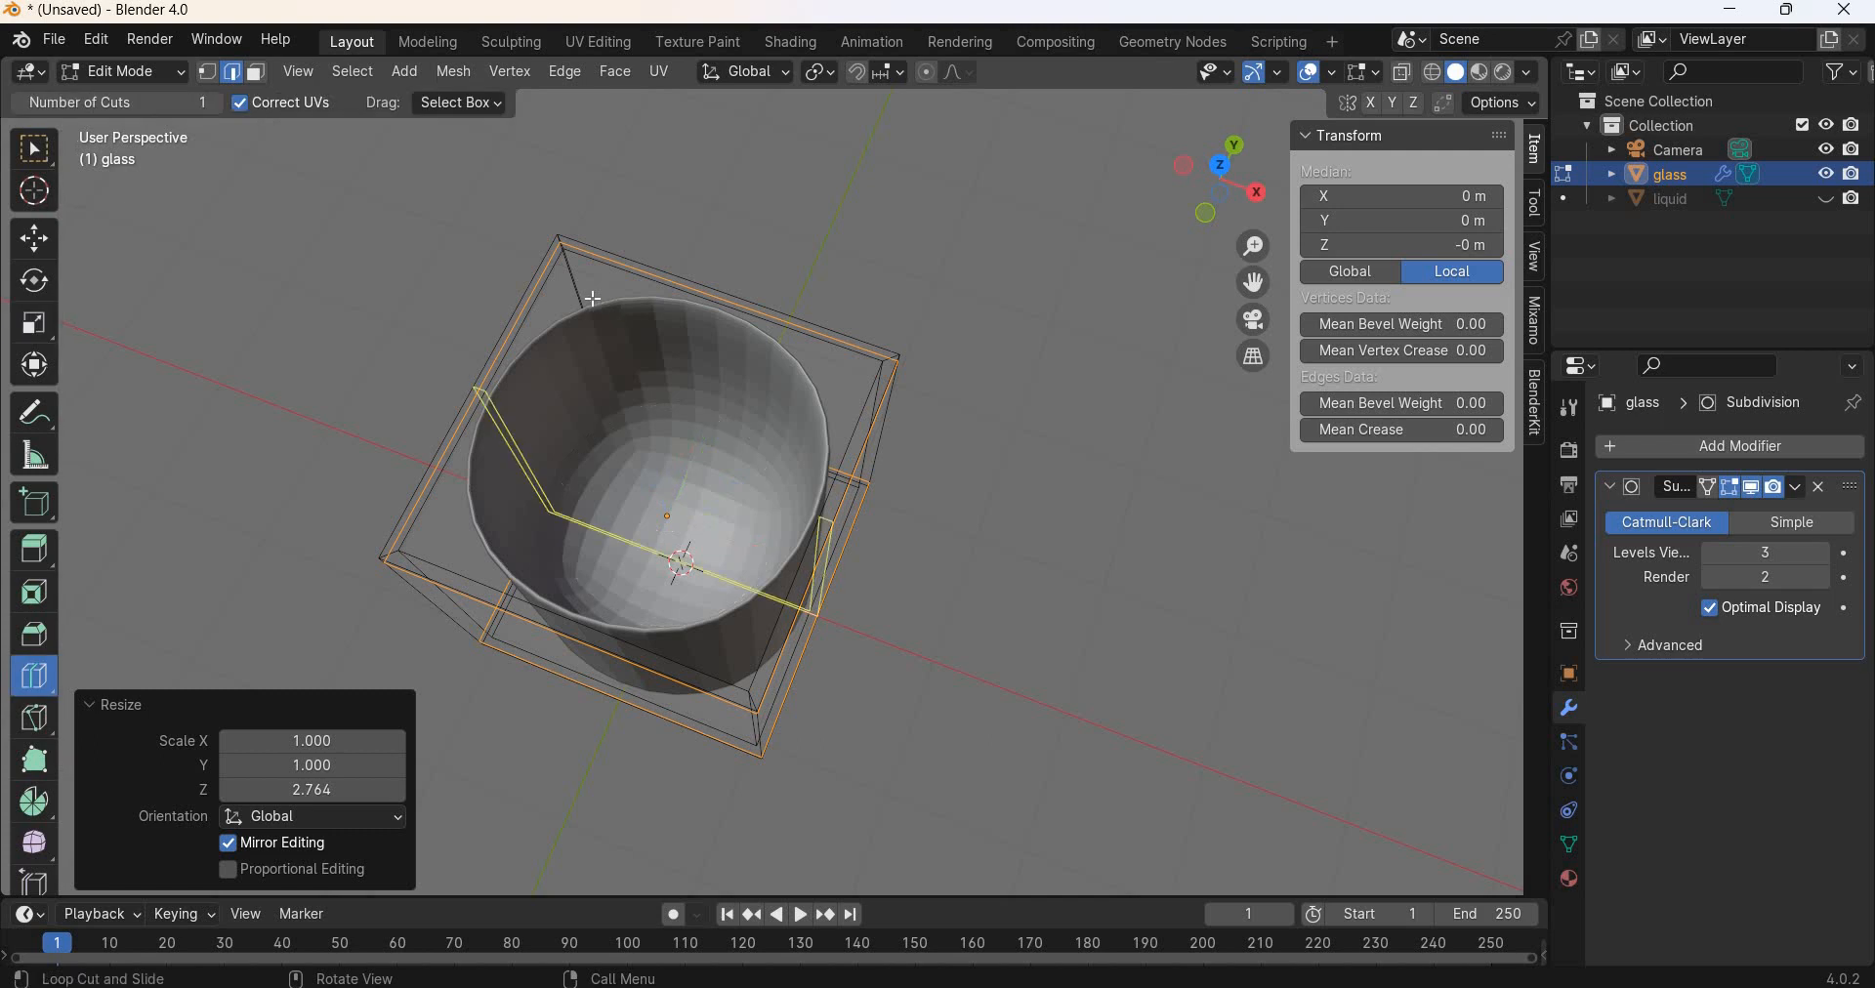
pyautogui.click(593, 299)
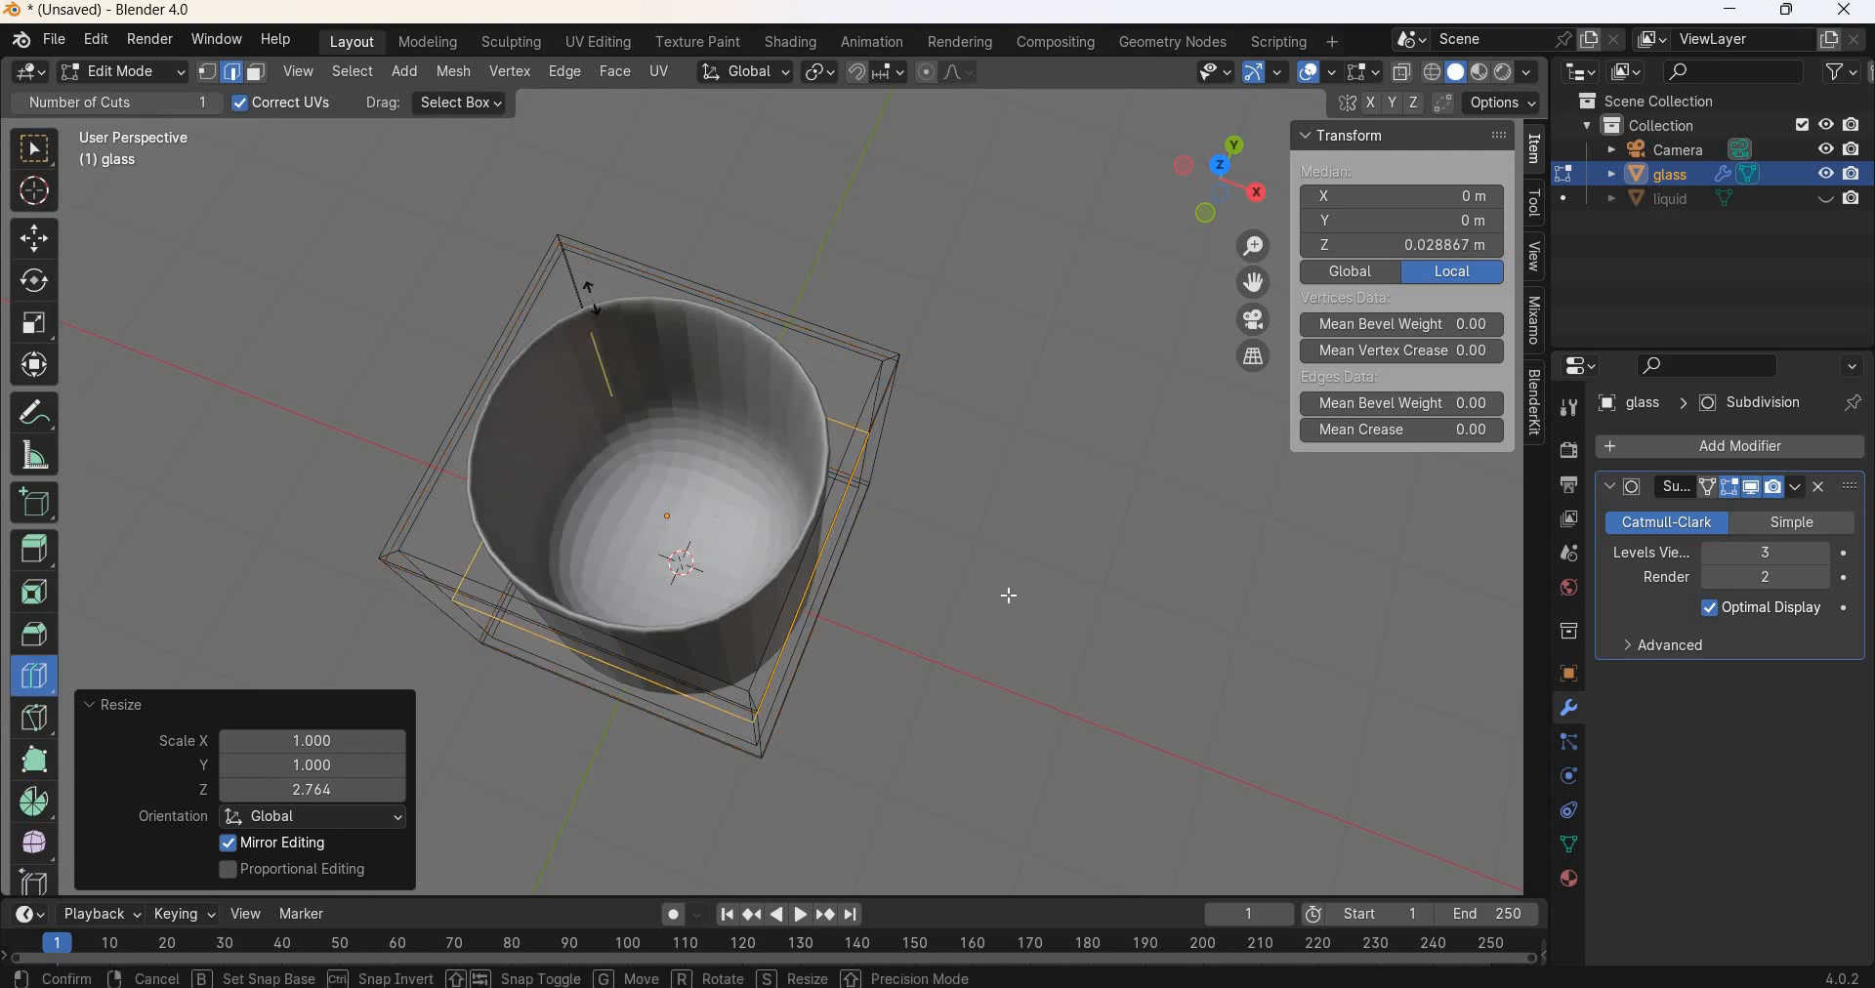
pyautogui.moveTo(593, 299); pyautogui.dragTo(395, 665, button='middle')
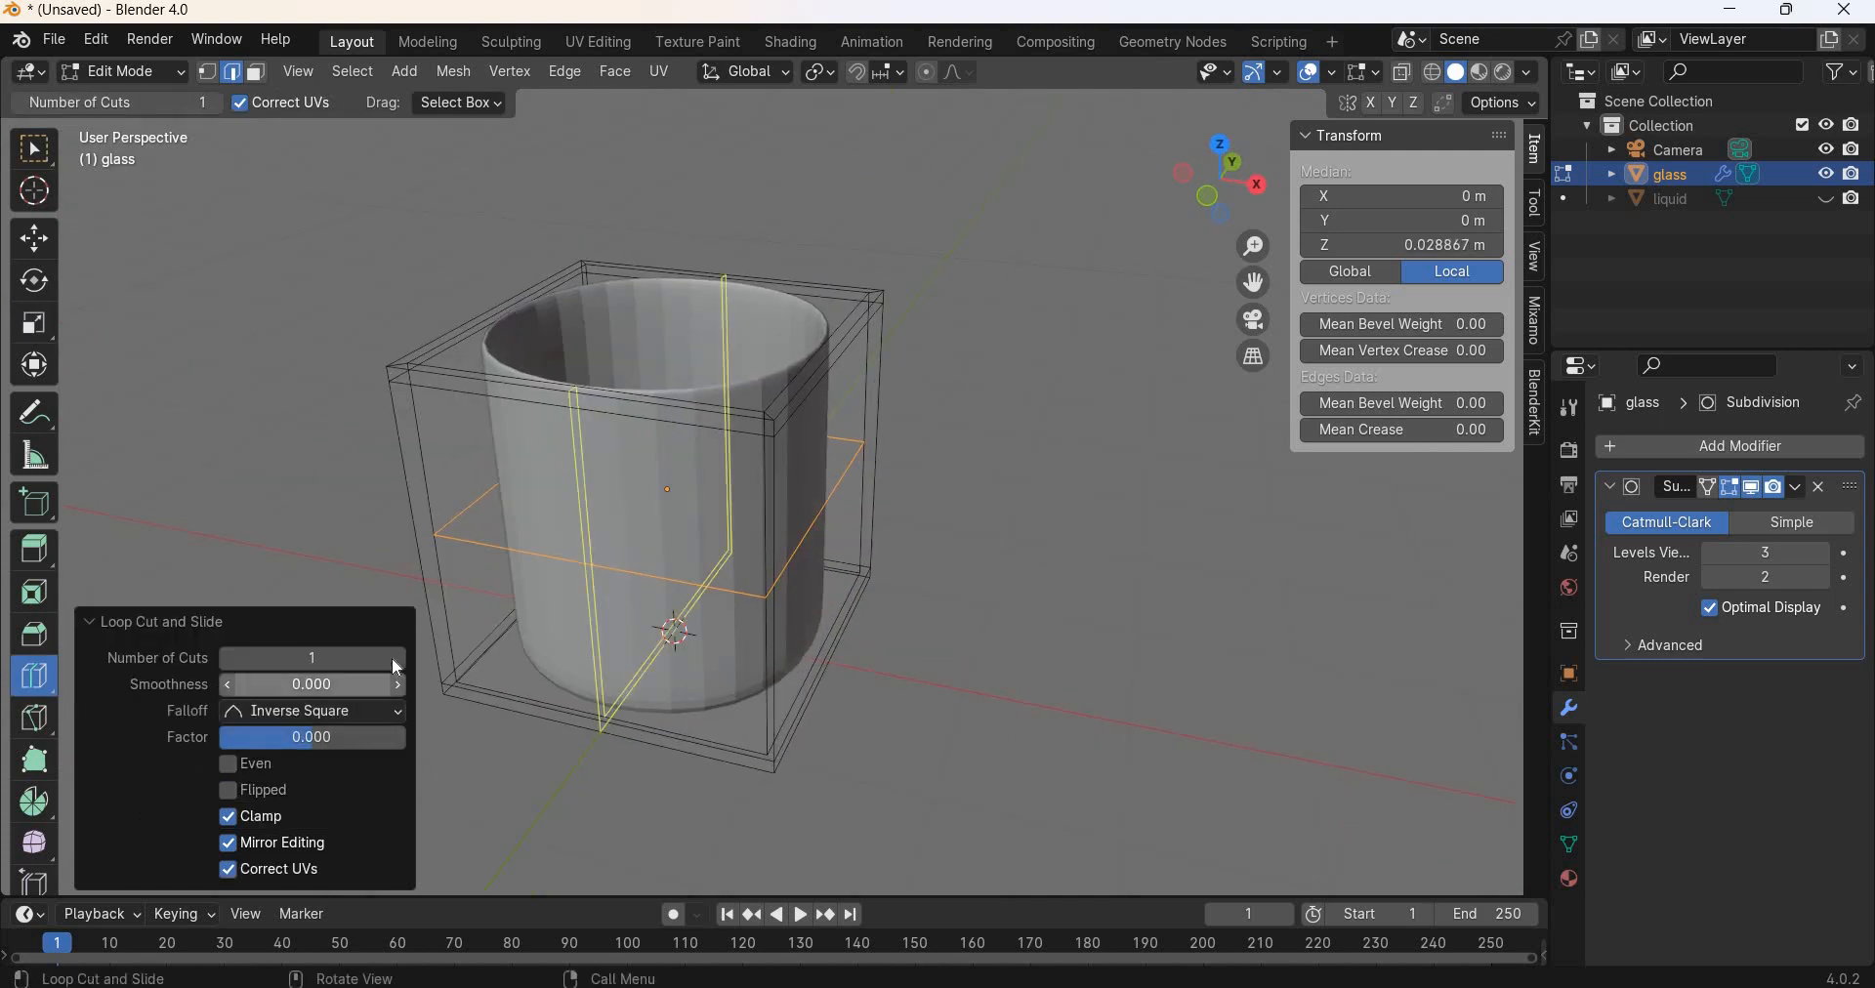
pyautogui.click(398, 658)
pyautogui.hotkey('shift', 'space')
pyautogui.press('s')
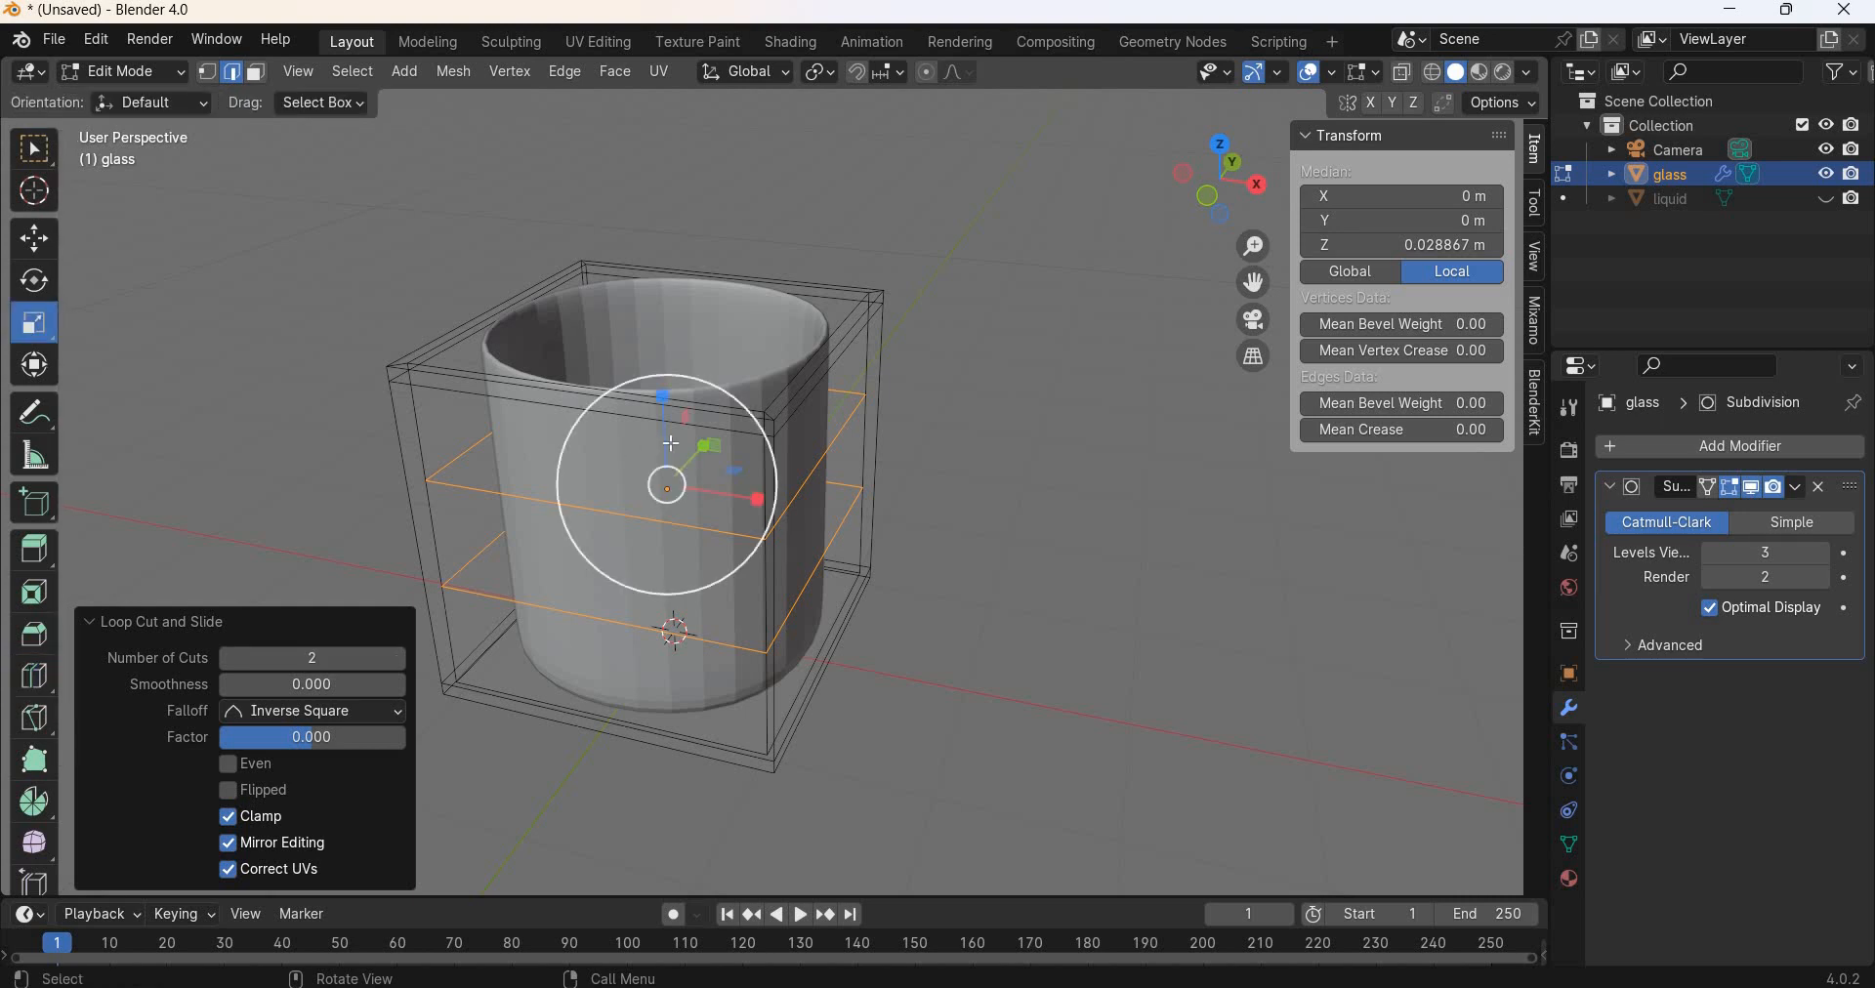
pyautogui.moveTo(669, 437); pyautogui.dragTo(671, 367)
# Step: With X-ray on in front view, select the inner wall's lower edge loop and inner floor vertices and move them up about 0.18 m
pyautogui.press('KP_1')
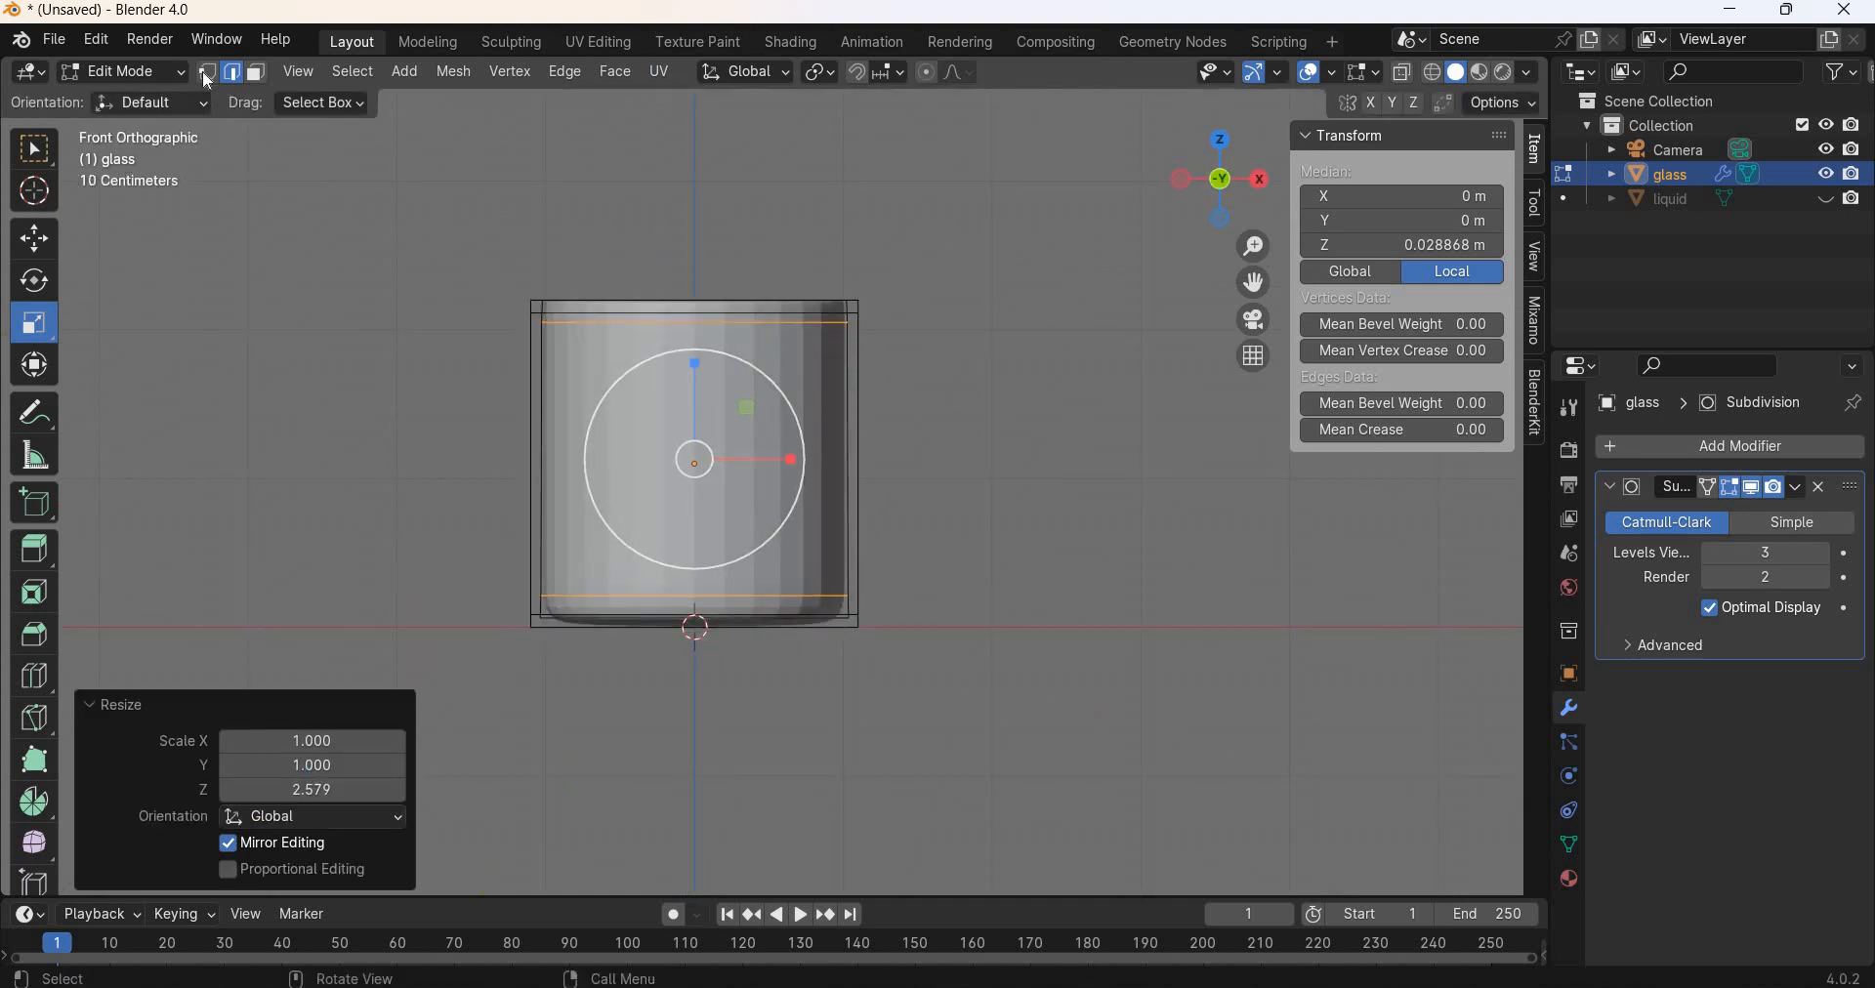
pyautogui.click(207, 72)
pyautogui.press('a')
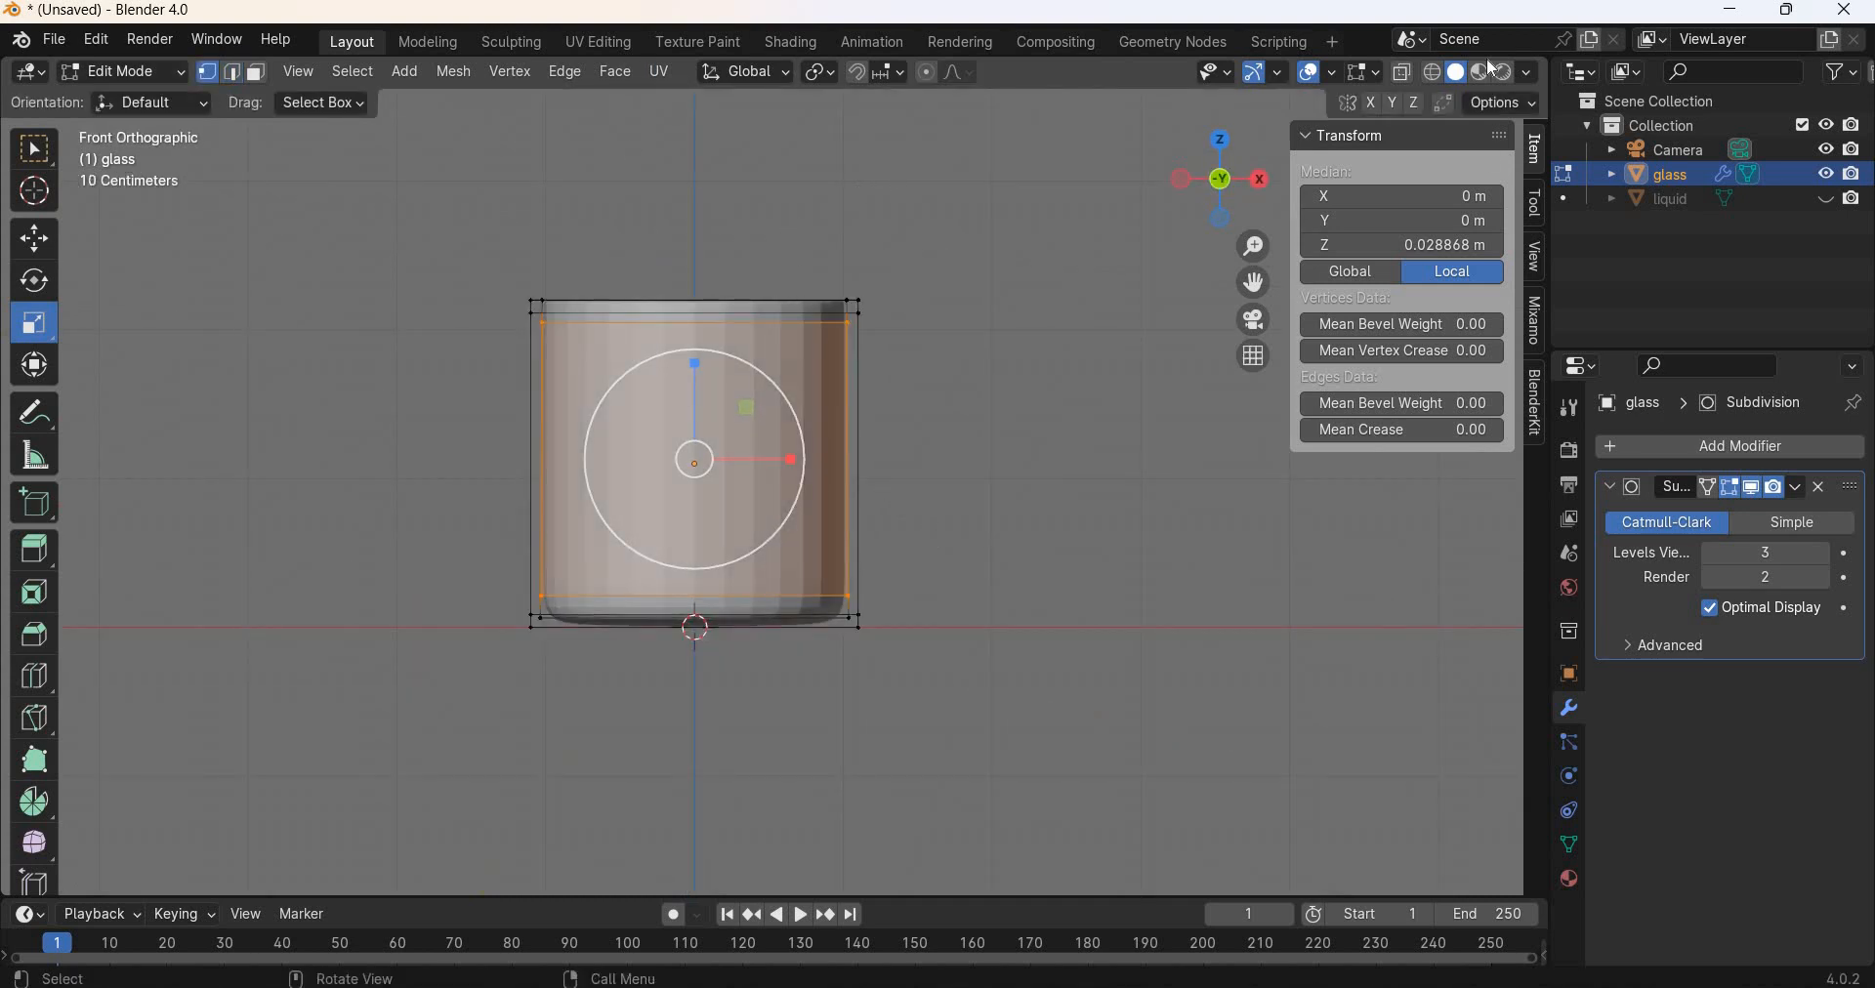
pyautogui.click(1400, 71)
pyautogui.press('b')
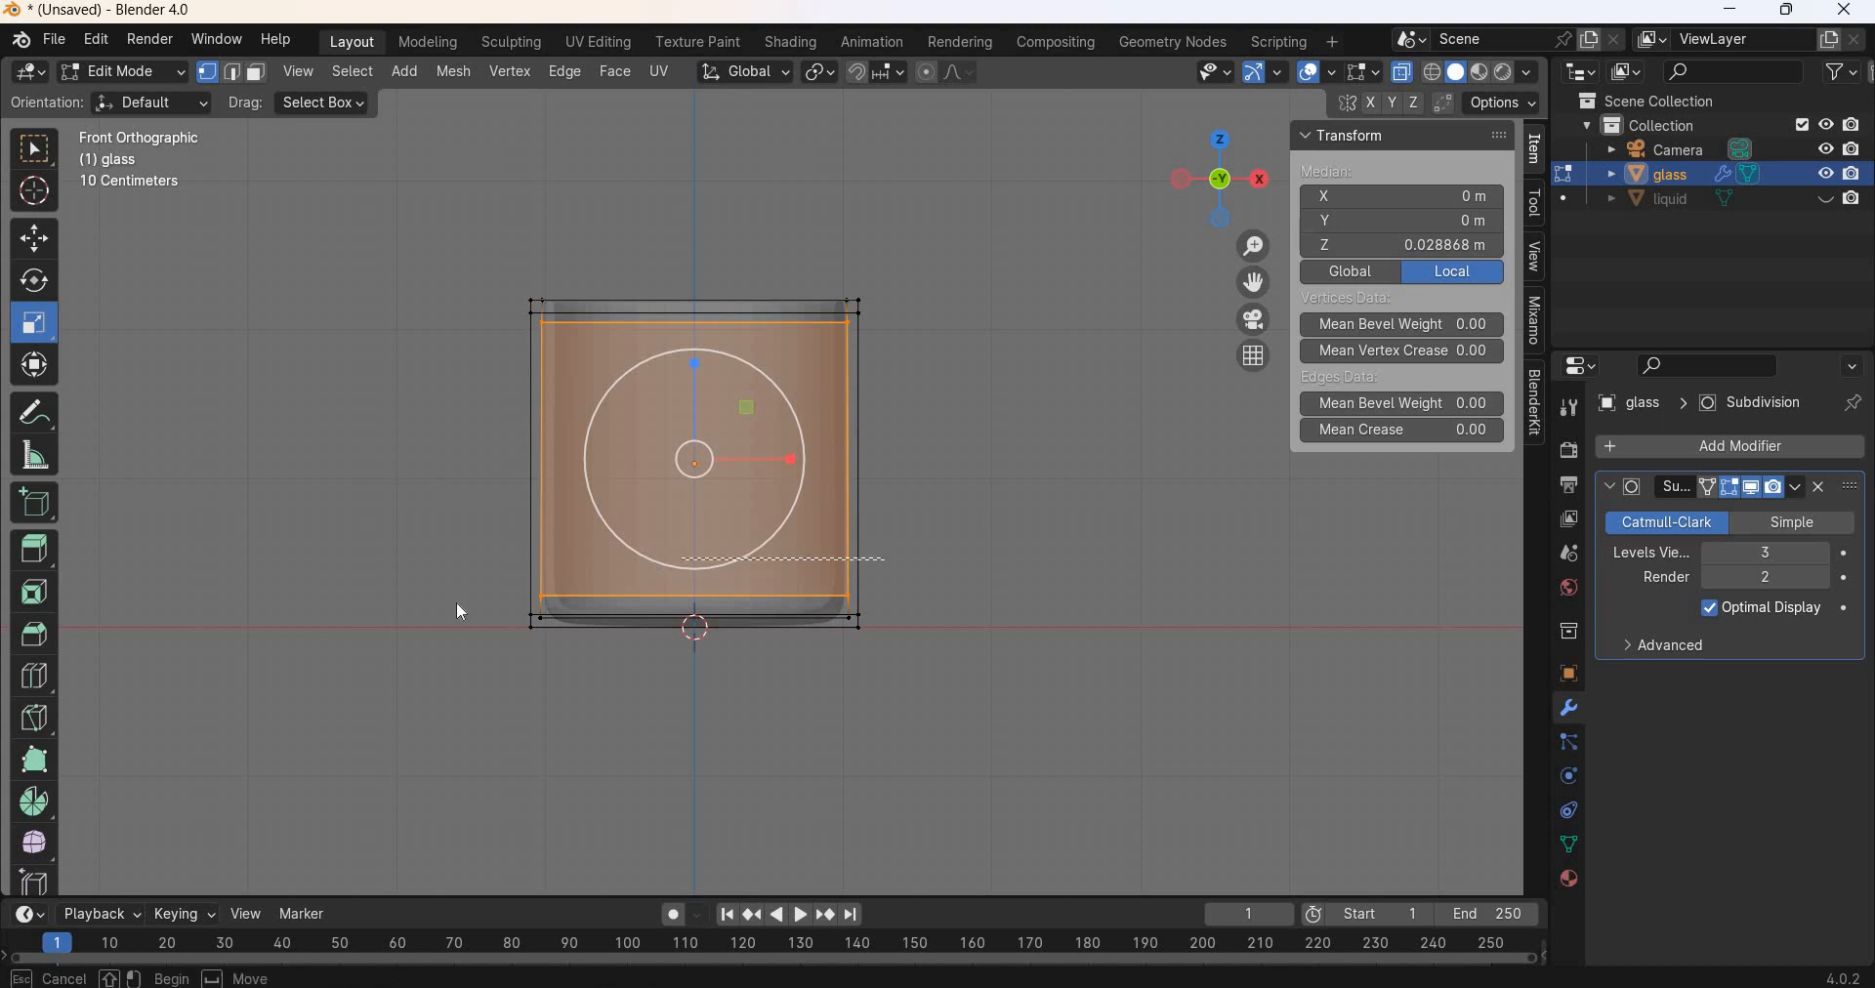
pyautogui.moveTo(456, 558); pyautogui.dragTo(885, 598)
pyautogui.keyDown('shift'); pyautogui.moveTo(824, 736); pyautogui.dragTo(828, 608, button='middle'); pyautogui.keyUp('shift')
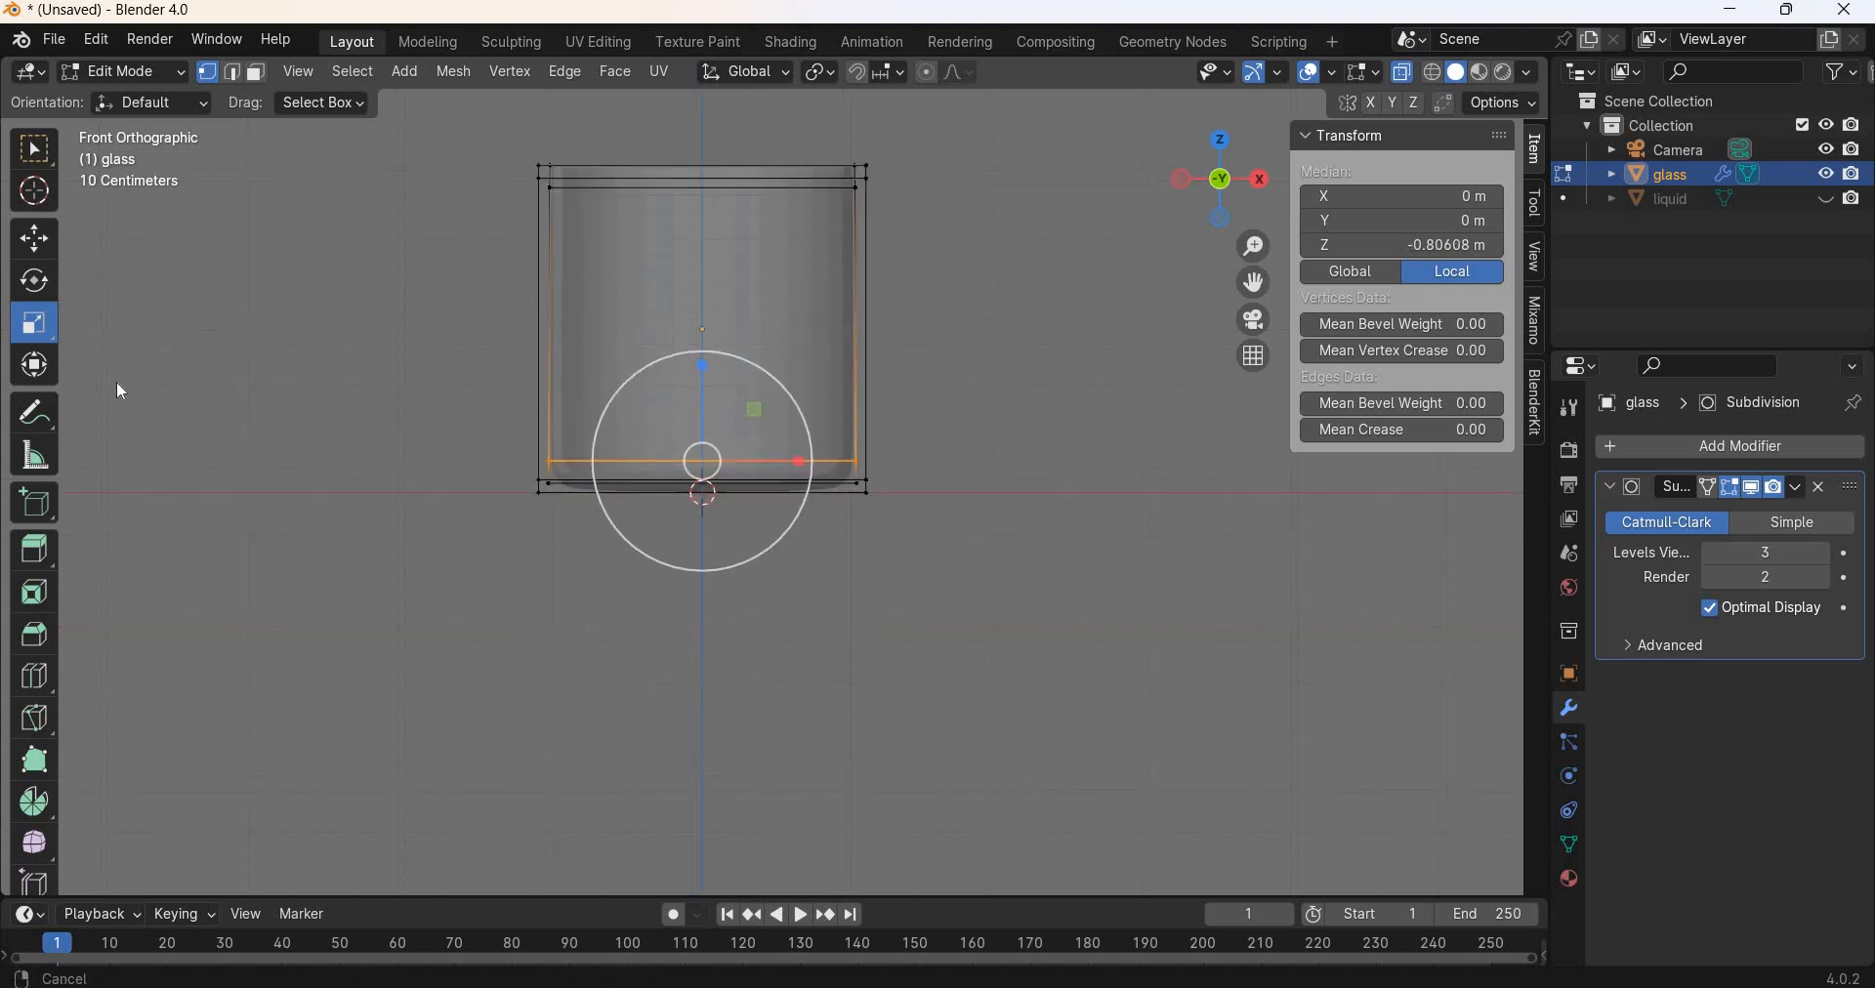
pyautogui.scroll(3, 117, 383)
pyautogui.hotkey('shift', 'space')
pyautogui.press('g')
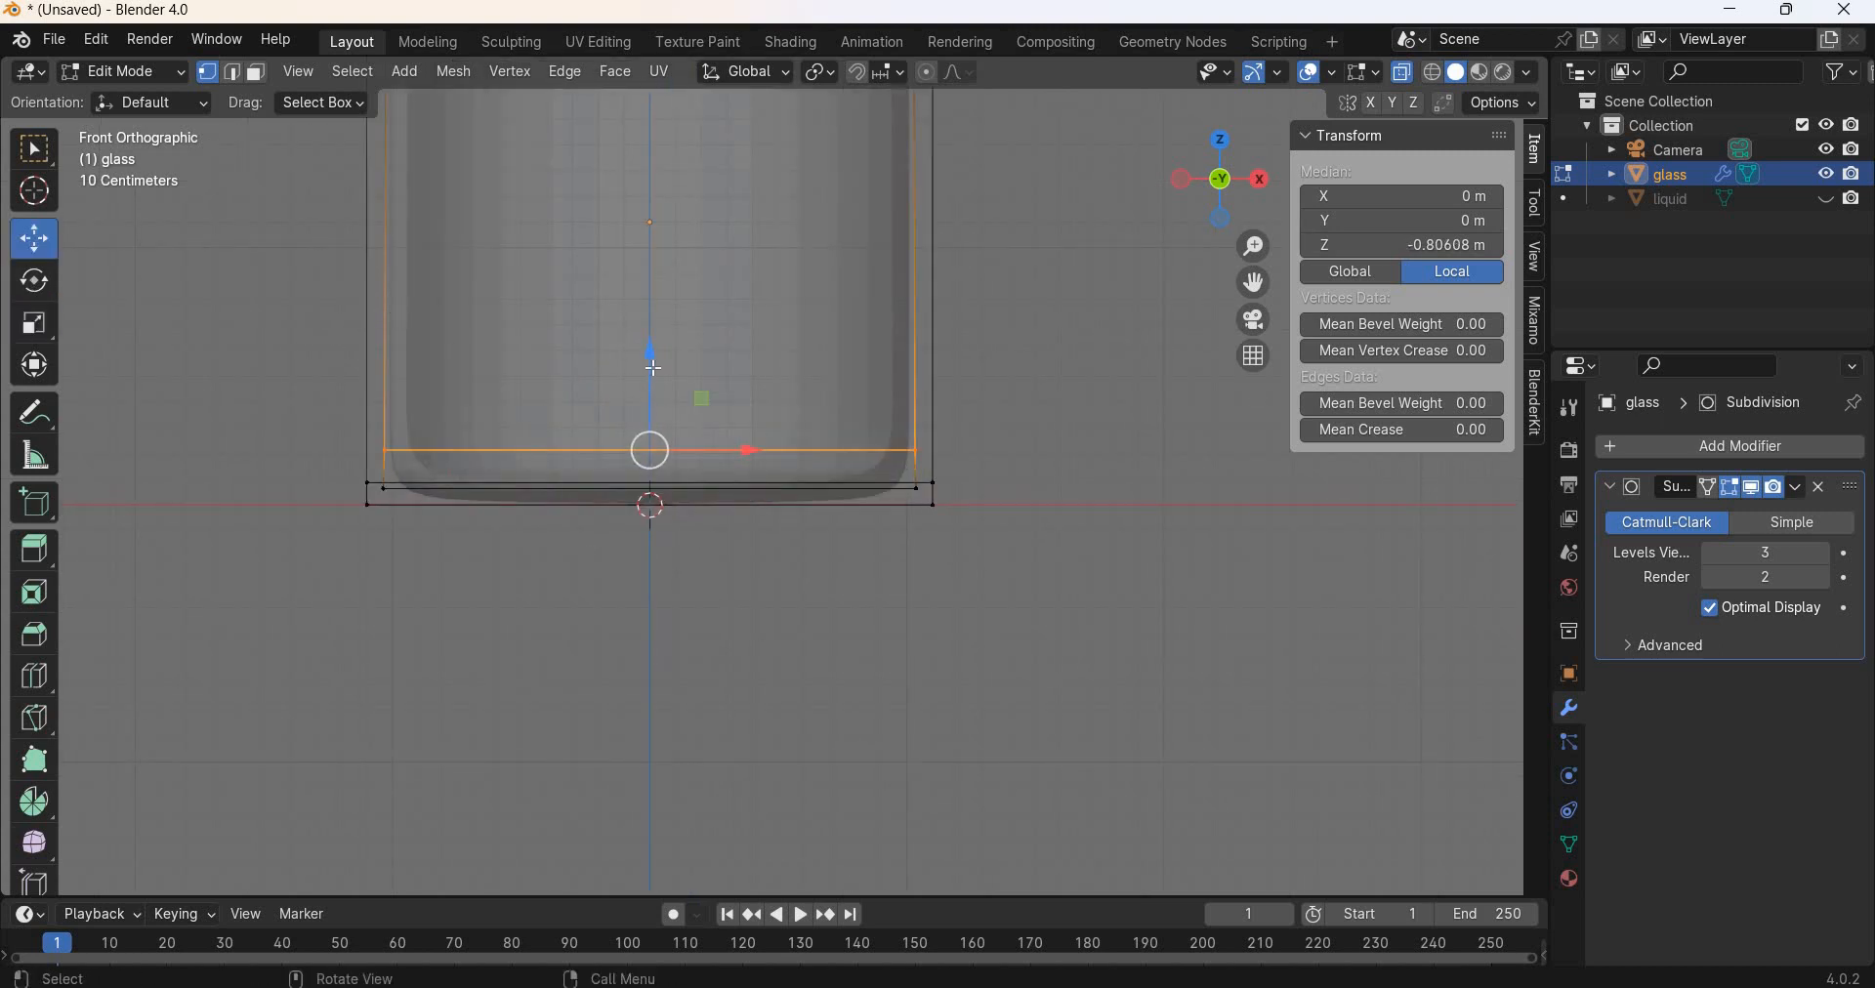
pyautogui.moveTo(654, 331); pyautogui.dragTo(655, 325)
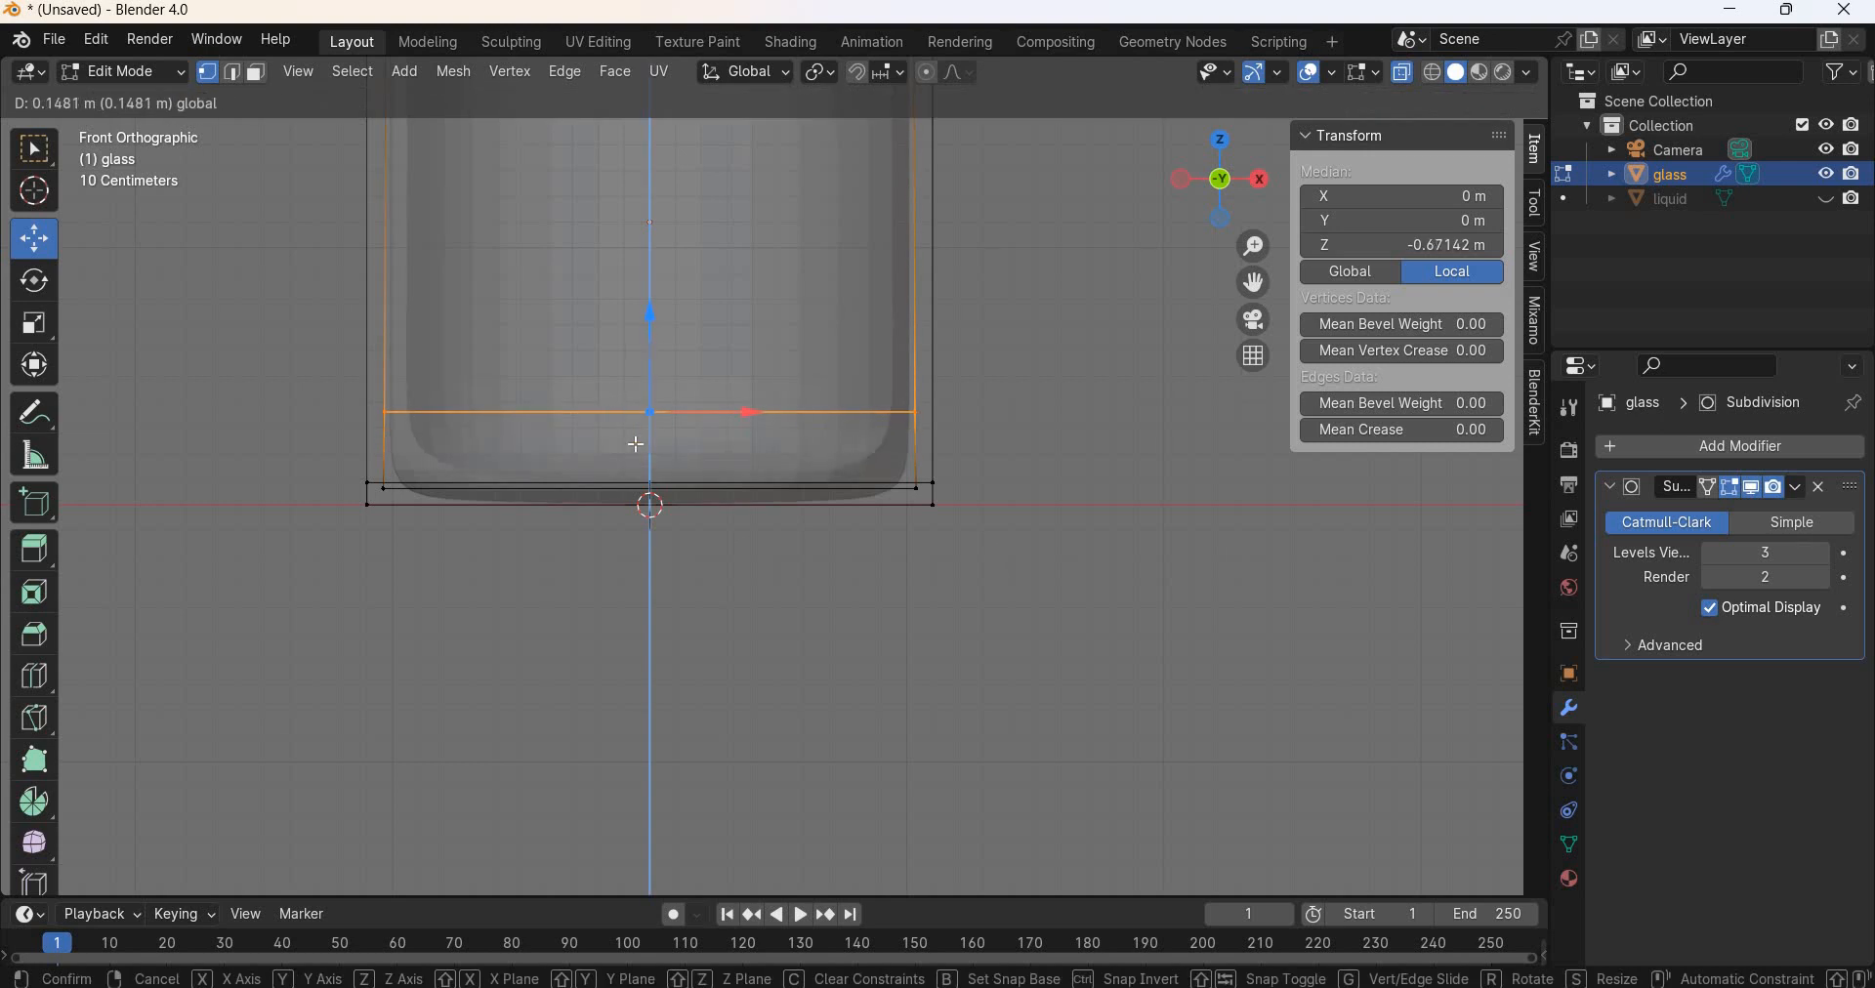
pyautogui.rightClick(633, 474)
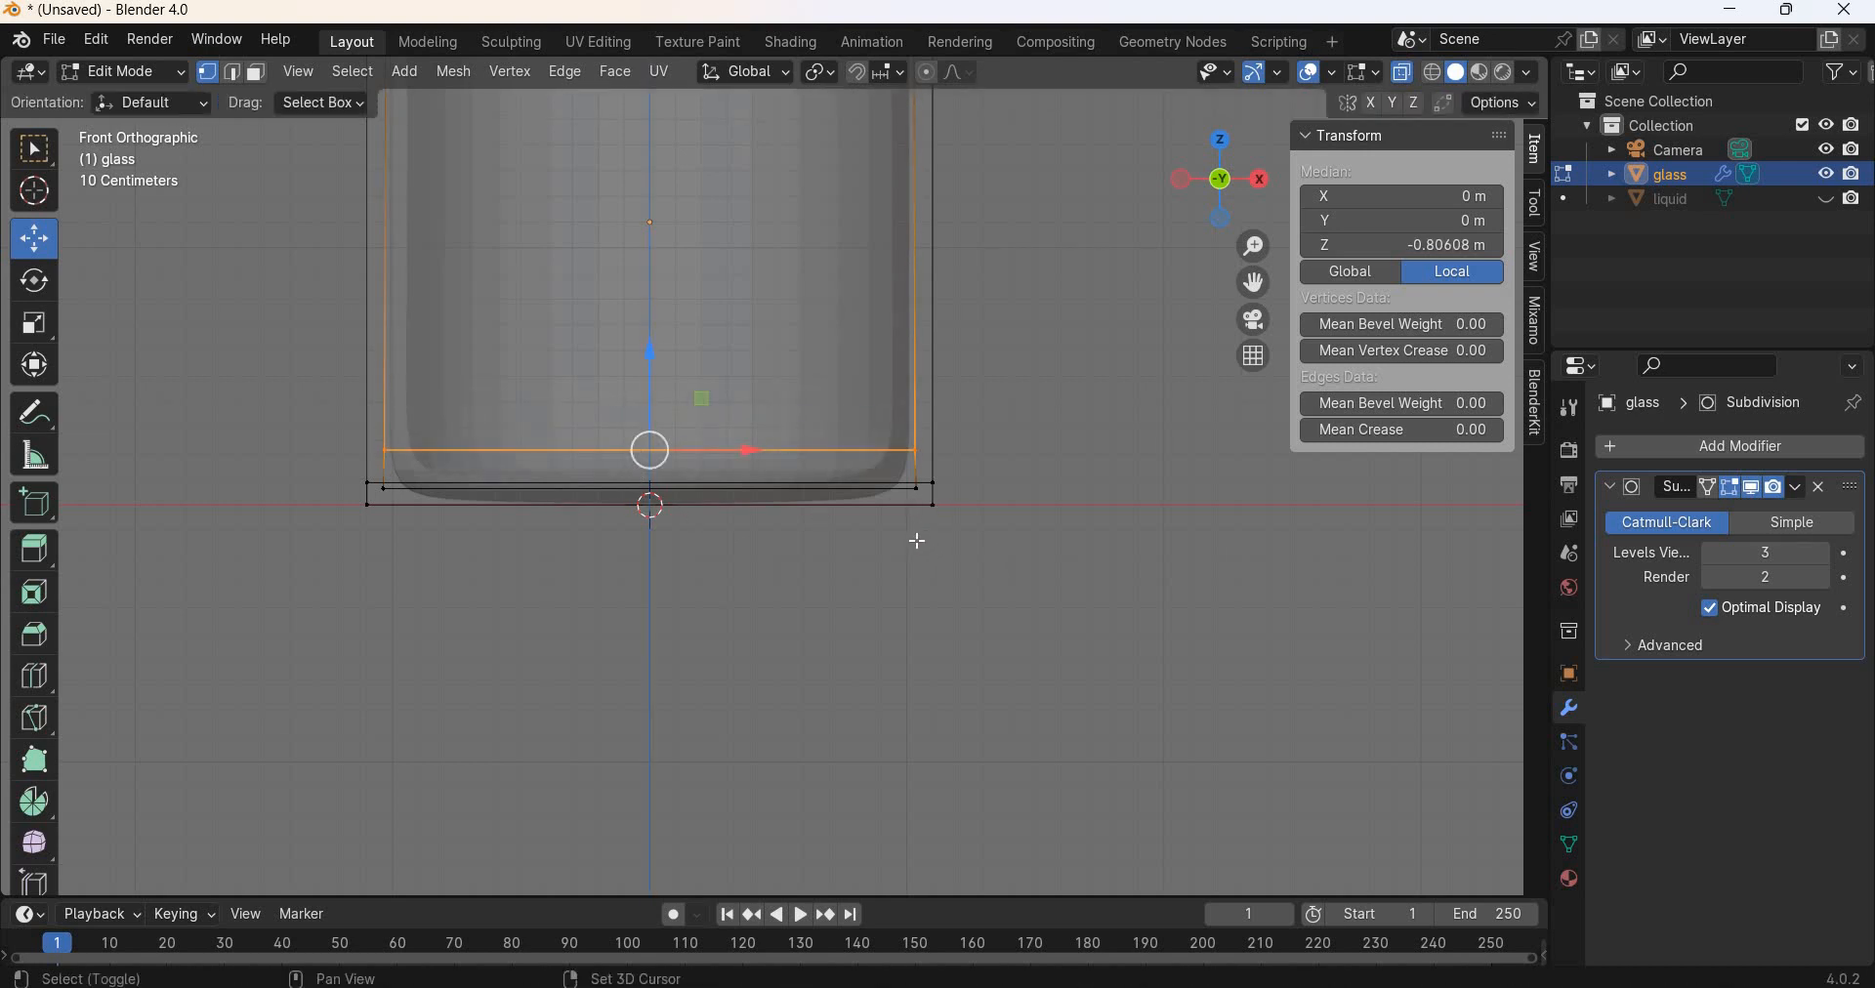
pyautogui.keyDown('shift'); pyautogui.moveTo(920, 533); pyautogui.dragTo(380, 488); pyautogui.keyUp('shift')
pyautogui.moveTo(657, 406); pyautogui.dragTo(630, 457)
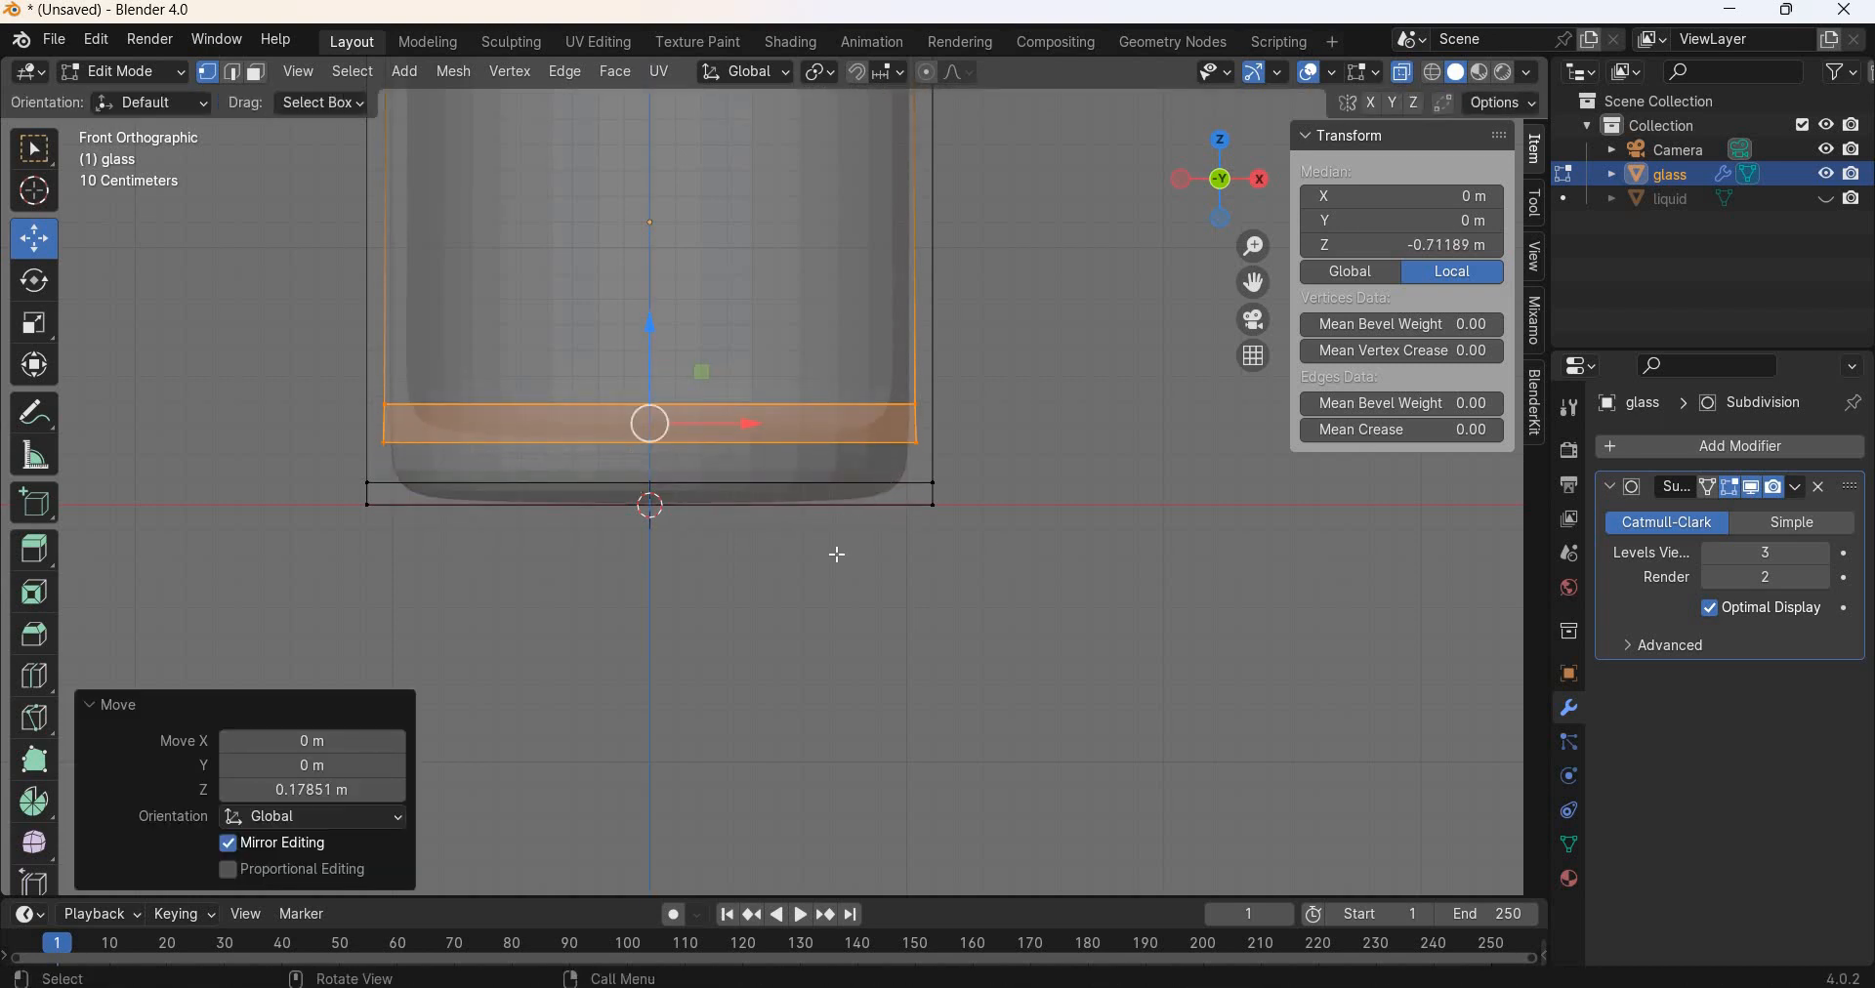
# Step: Return to Object Mode, shade the glass smooth and turn X-ray off
pyautogui.moveTo(891, 504); pyautogui.dragTo(851, 555, button='middle')
pyautogui.press('Tab')
pyautogui.scroll(-5, 933, 472)
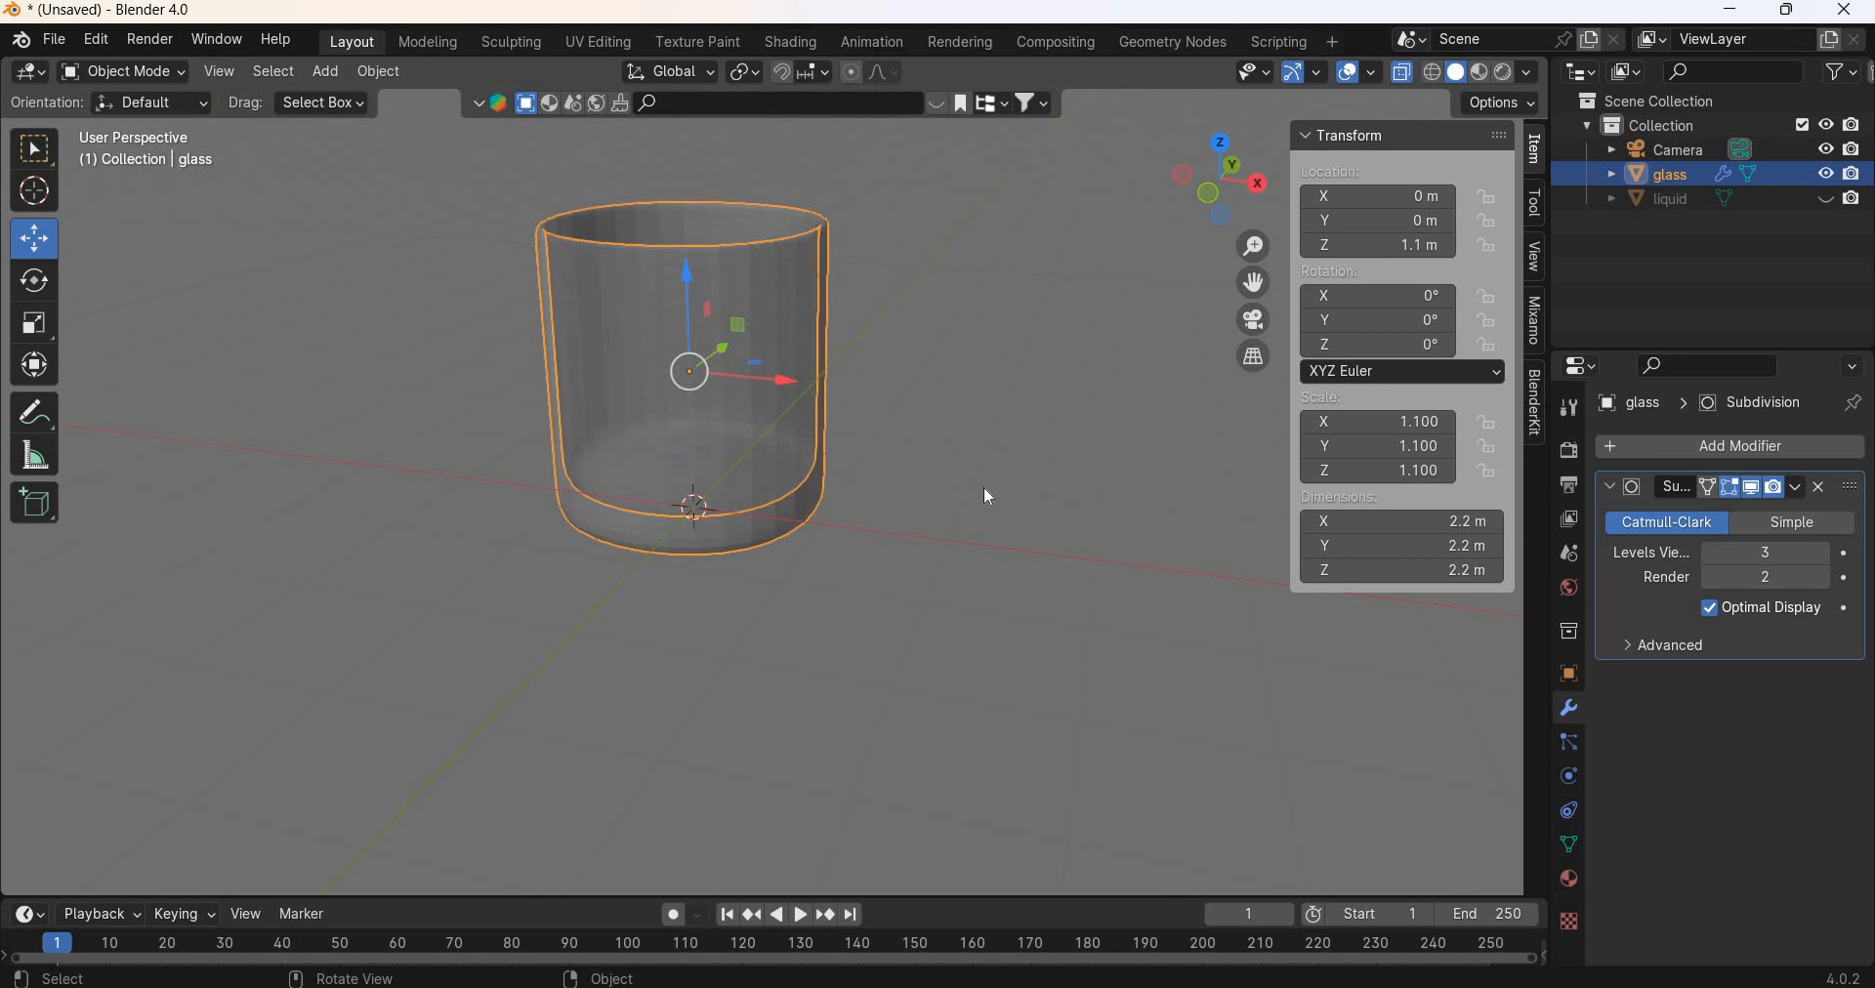
pyautogui.click(983, 486)
pyautogui.moveTo(647, 345); pyautogui.dragTo(419, 166, button='middle')
pyautogui.click(390, 71)
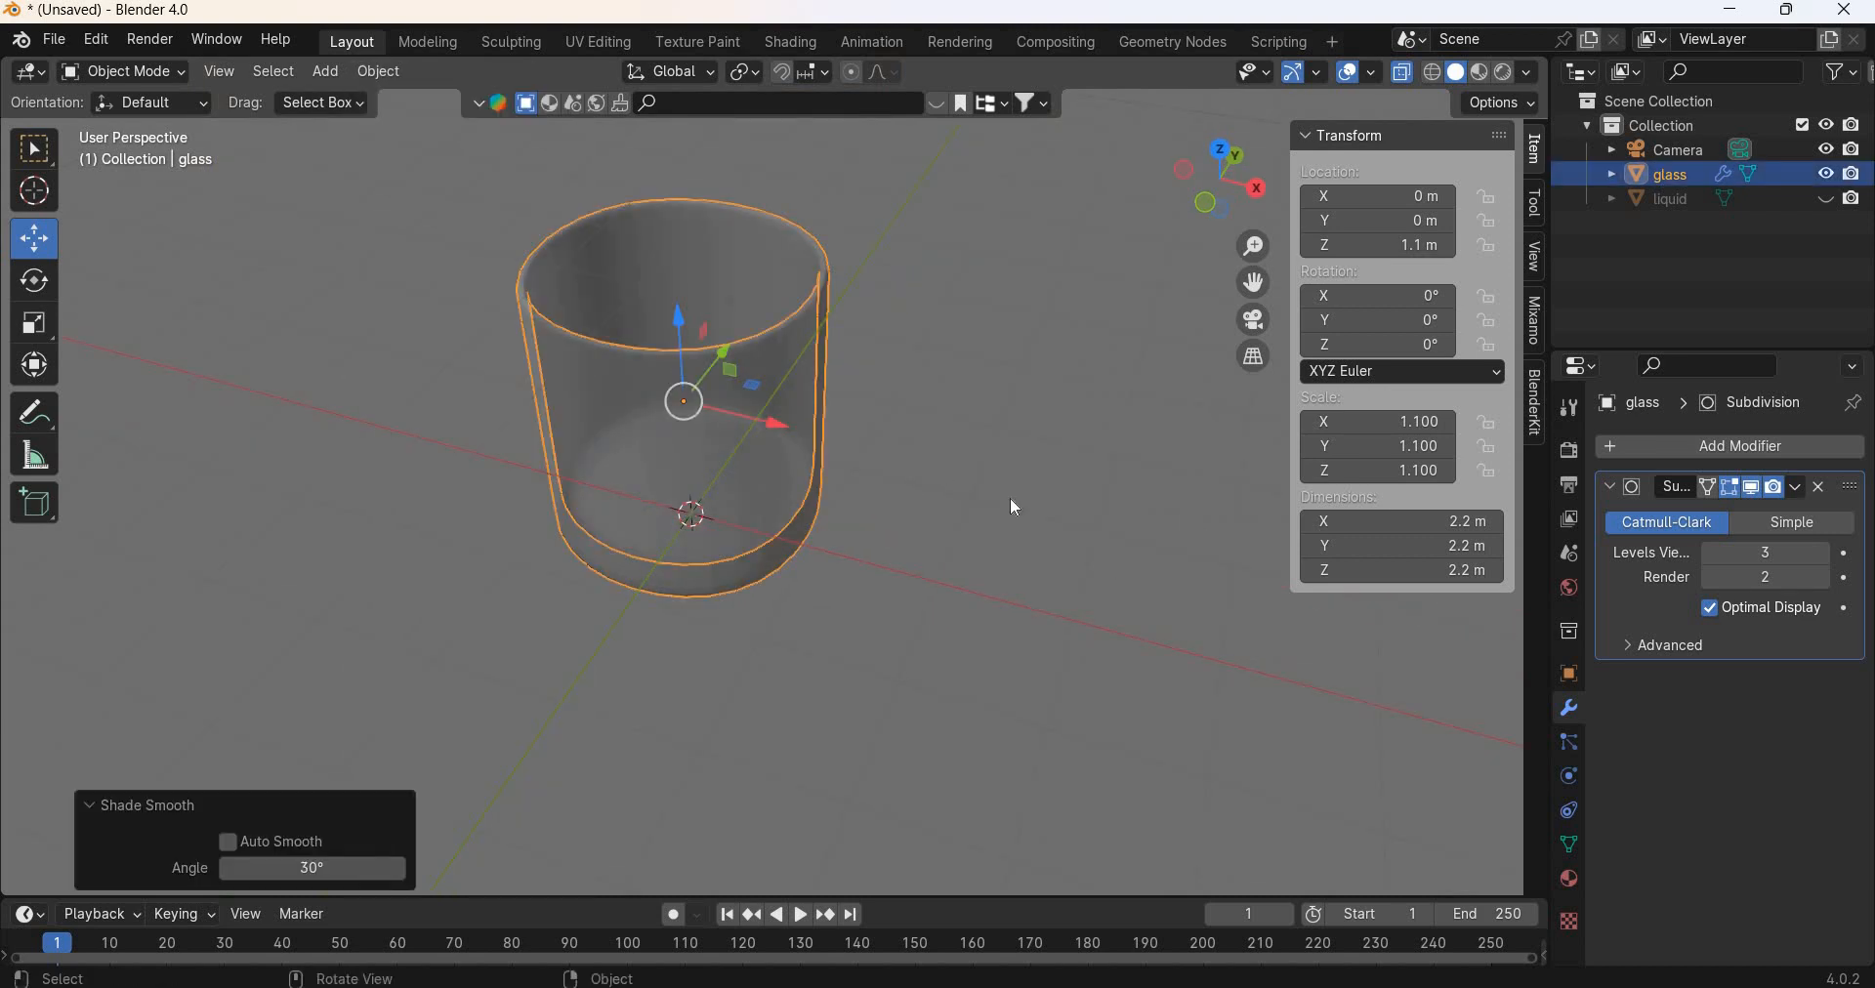
pyautogui.click(1008, 513)
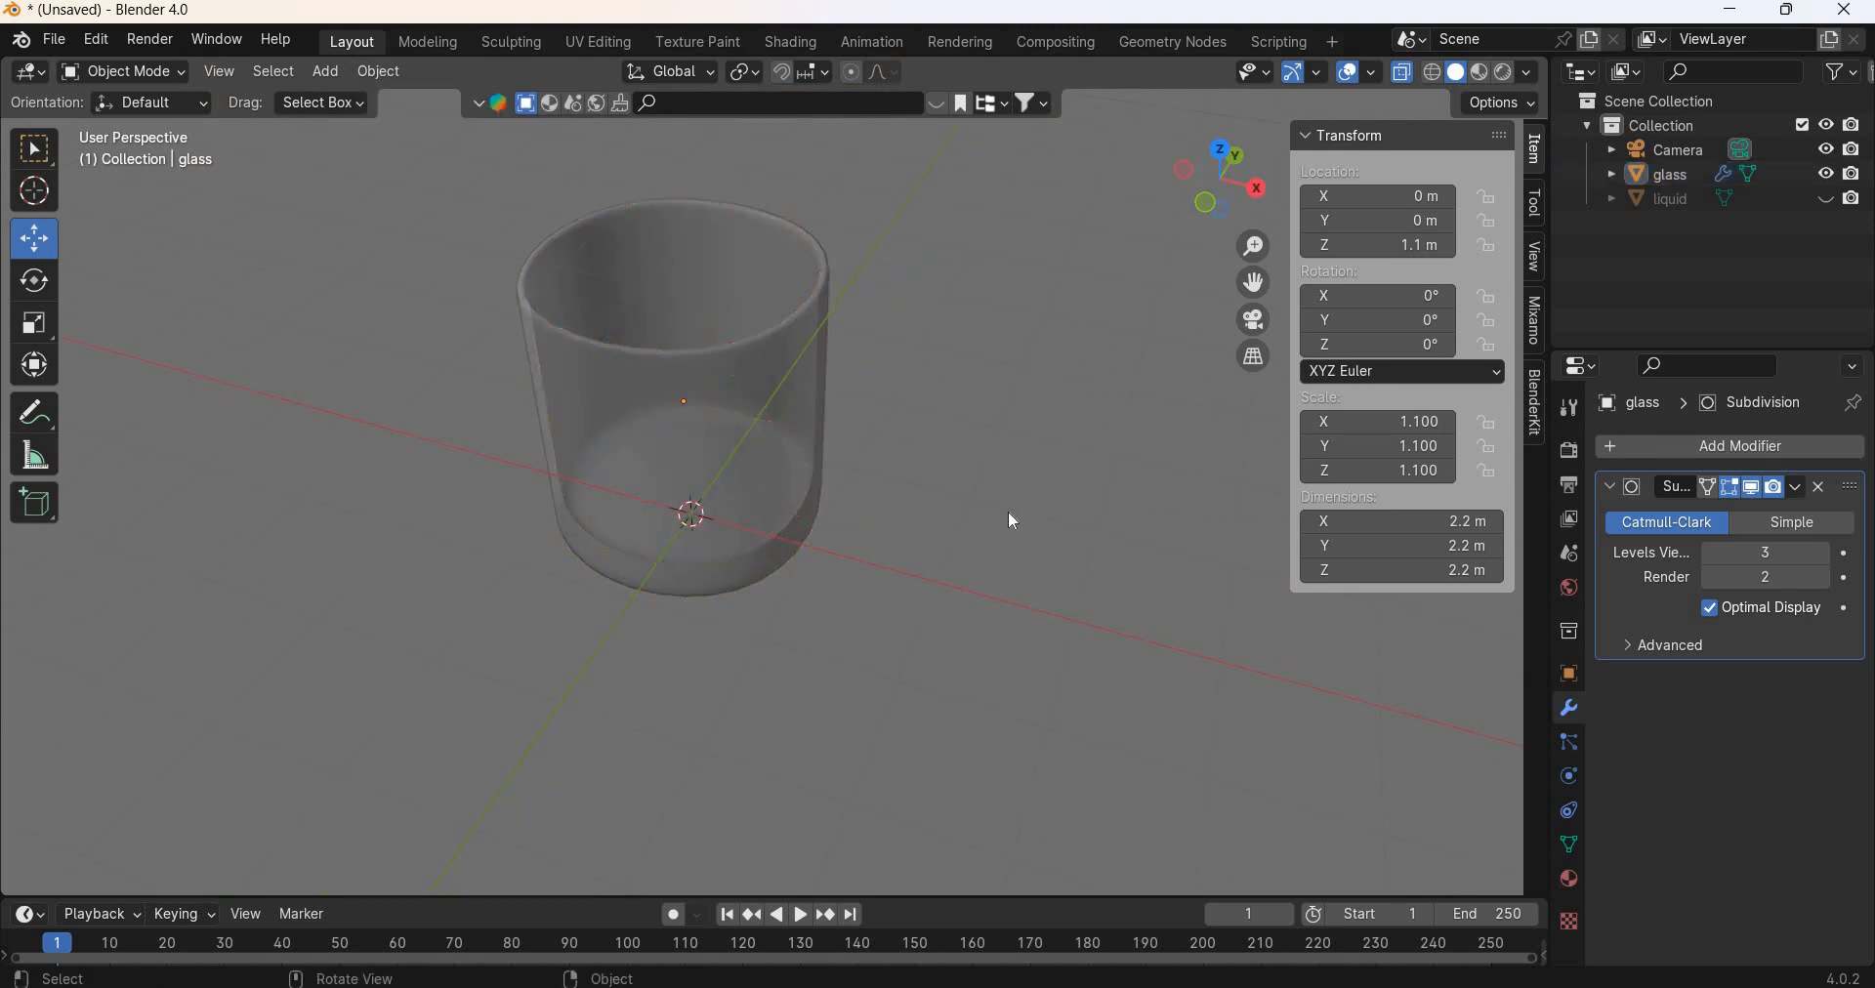
pyautogui.click(1406, 72)
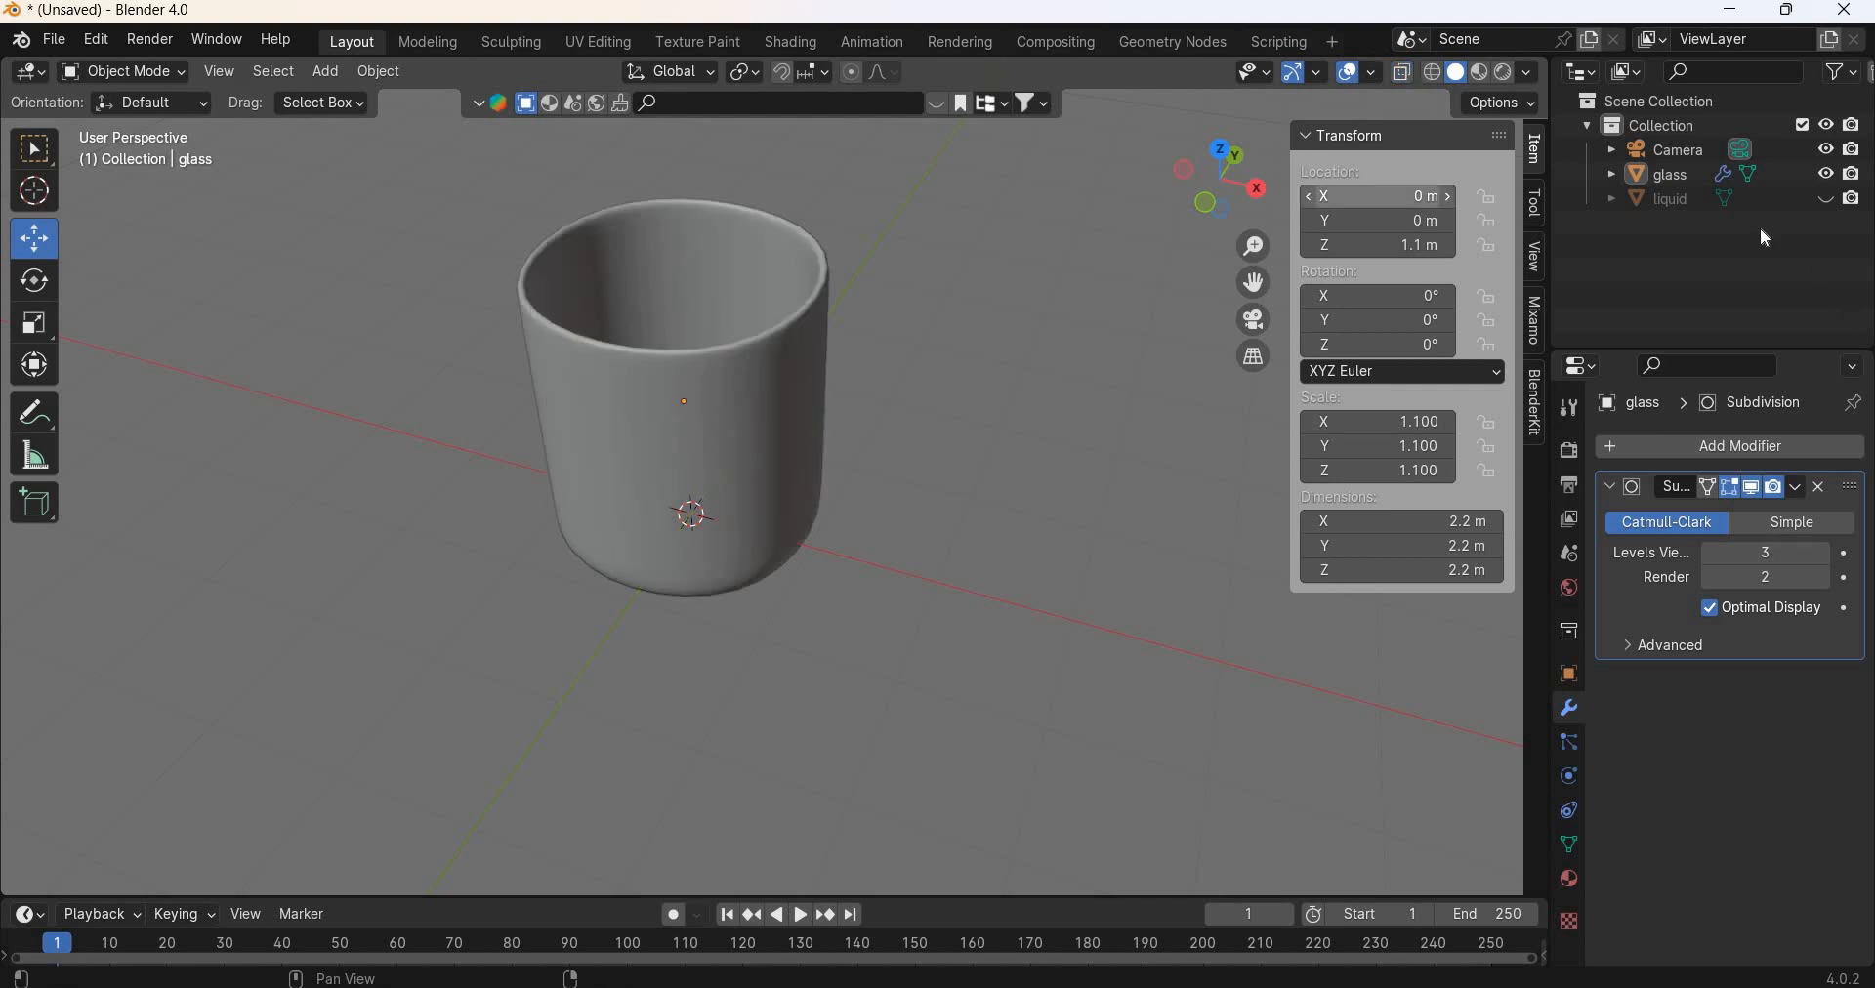
# Step: Unhide the liquid cube and add a Subdivision Surface modifier to it with viewport level 3
pyautogui.click(1826, 199)
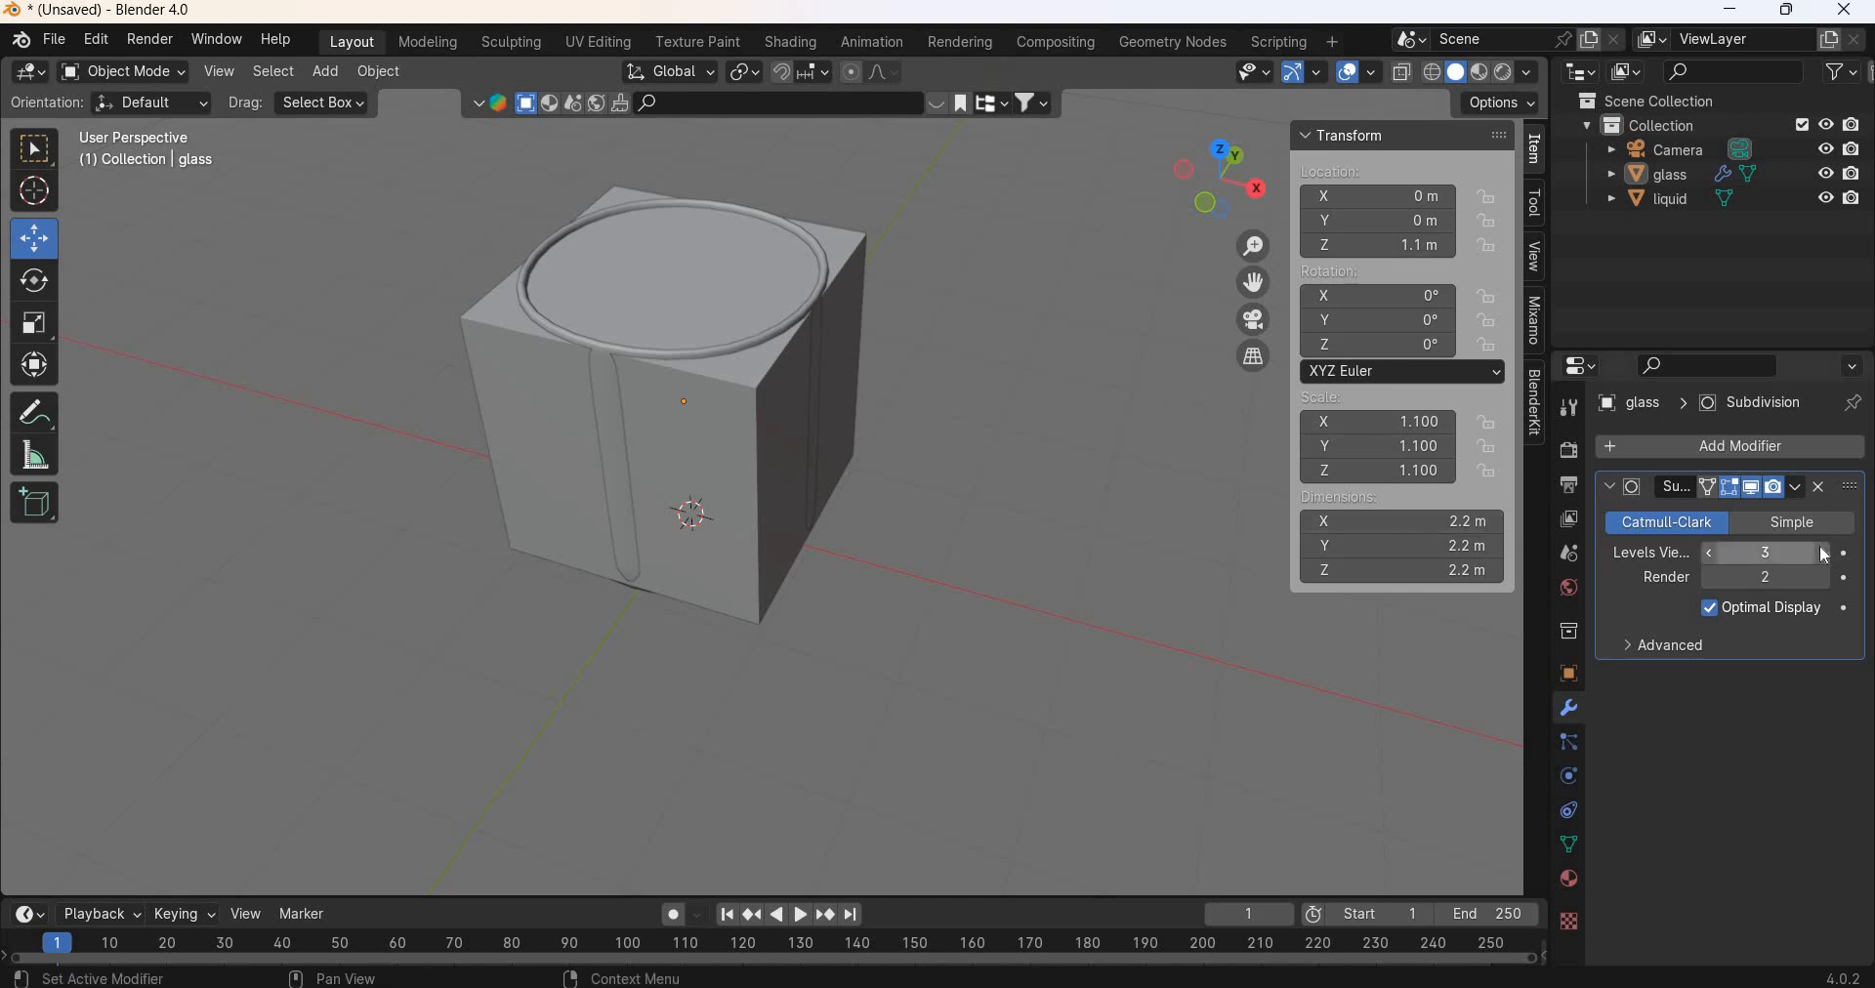
pyautogui.click(792, 455)
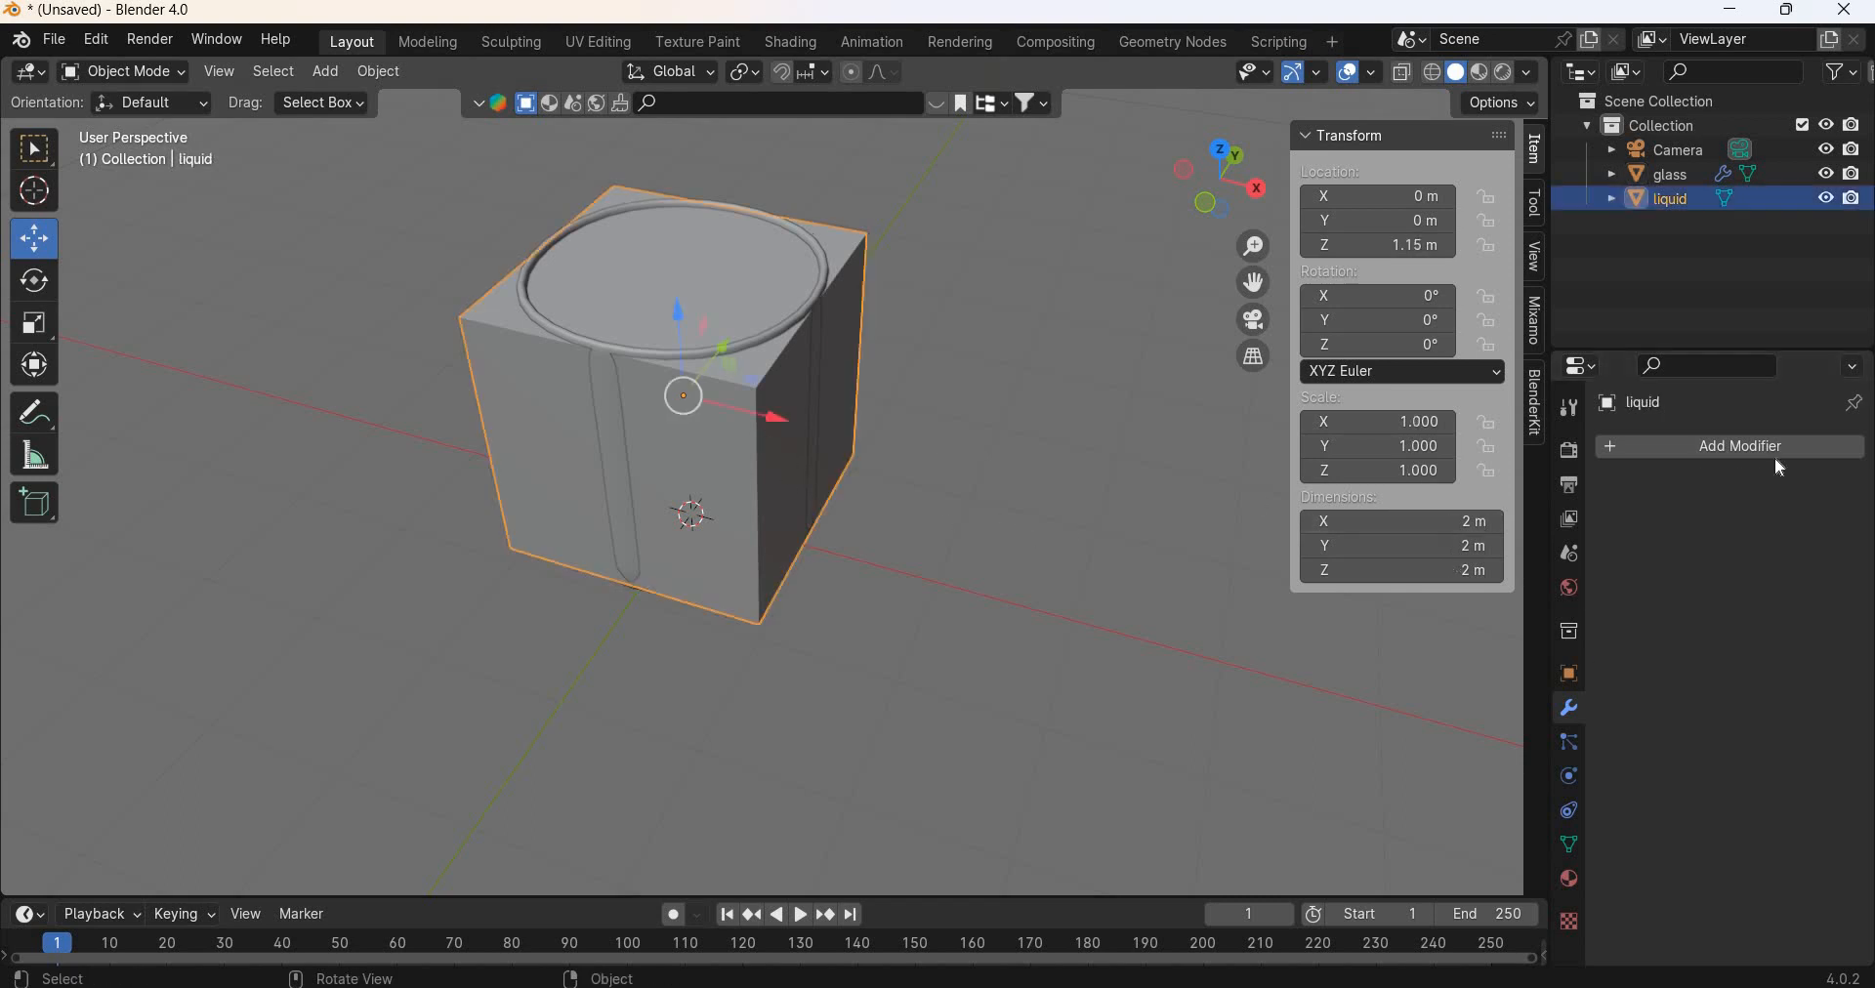
pyautogui.click(1774, 451)
pyautogui.write('s')
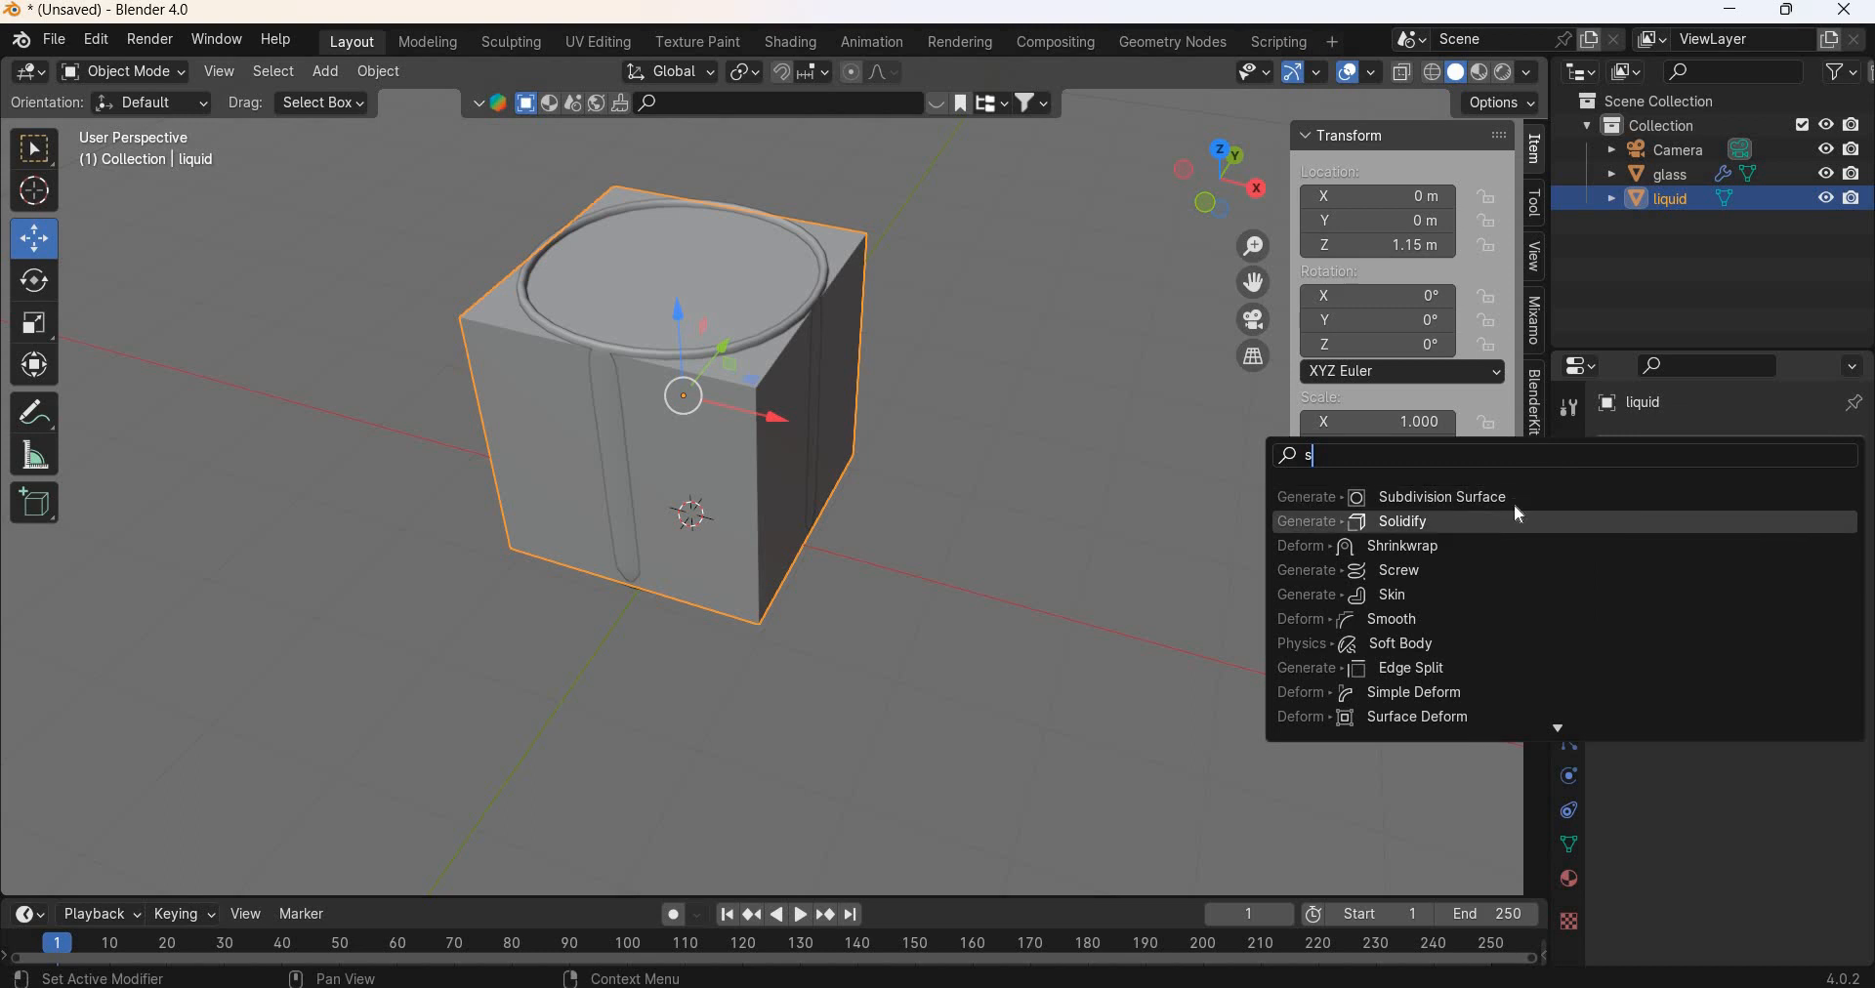
pyautogui.press('Return')
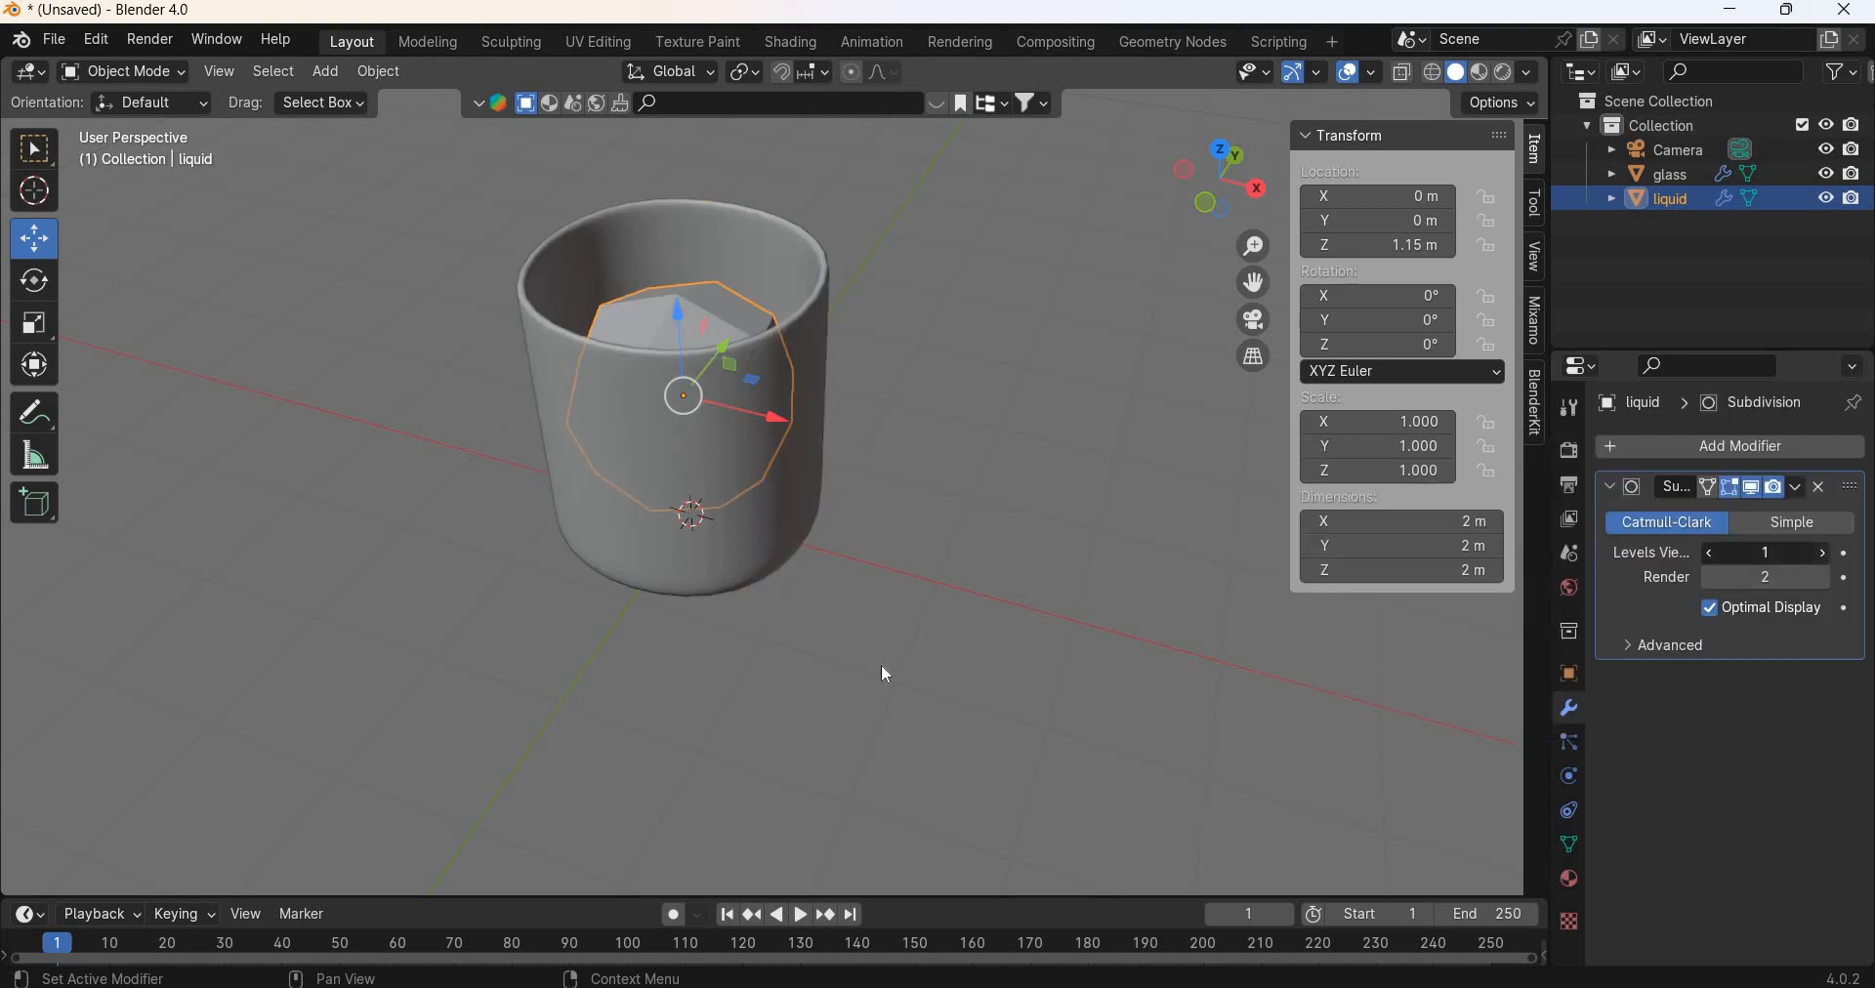
pyautogui.hotkey('ctrl', '3')
# Step: Cut two horizontal edge loops around the liquid cube and scale them apart along Z by about 2.57
pyautogui.press('Tab')
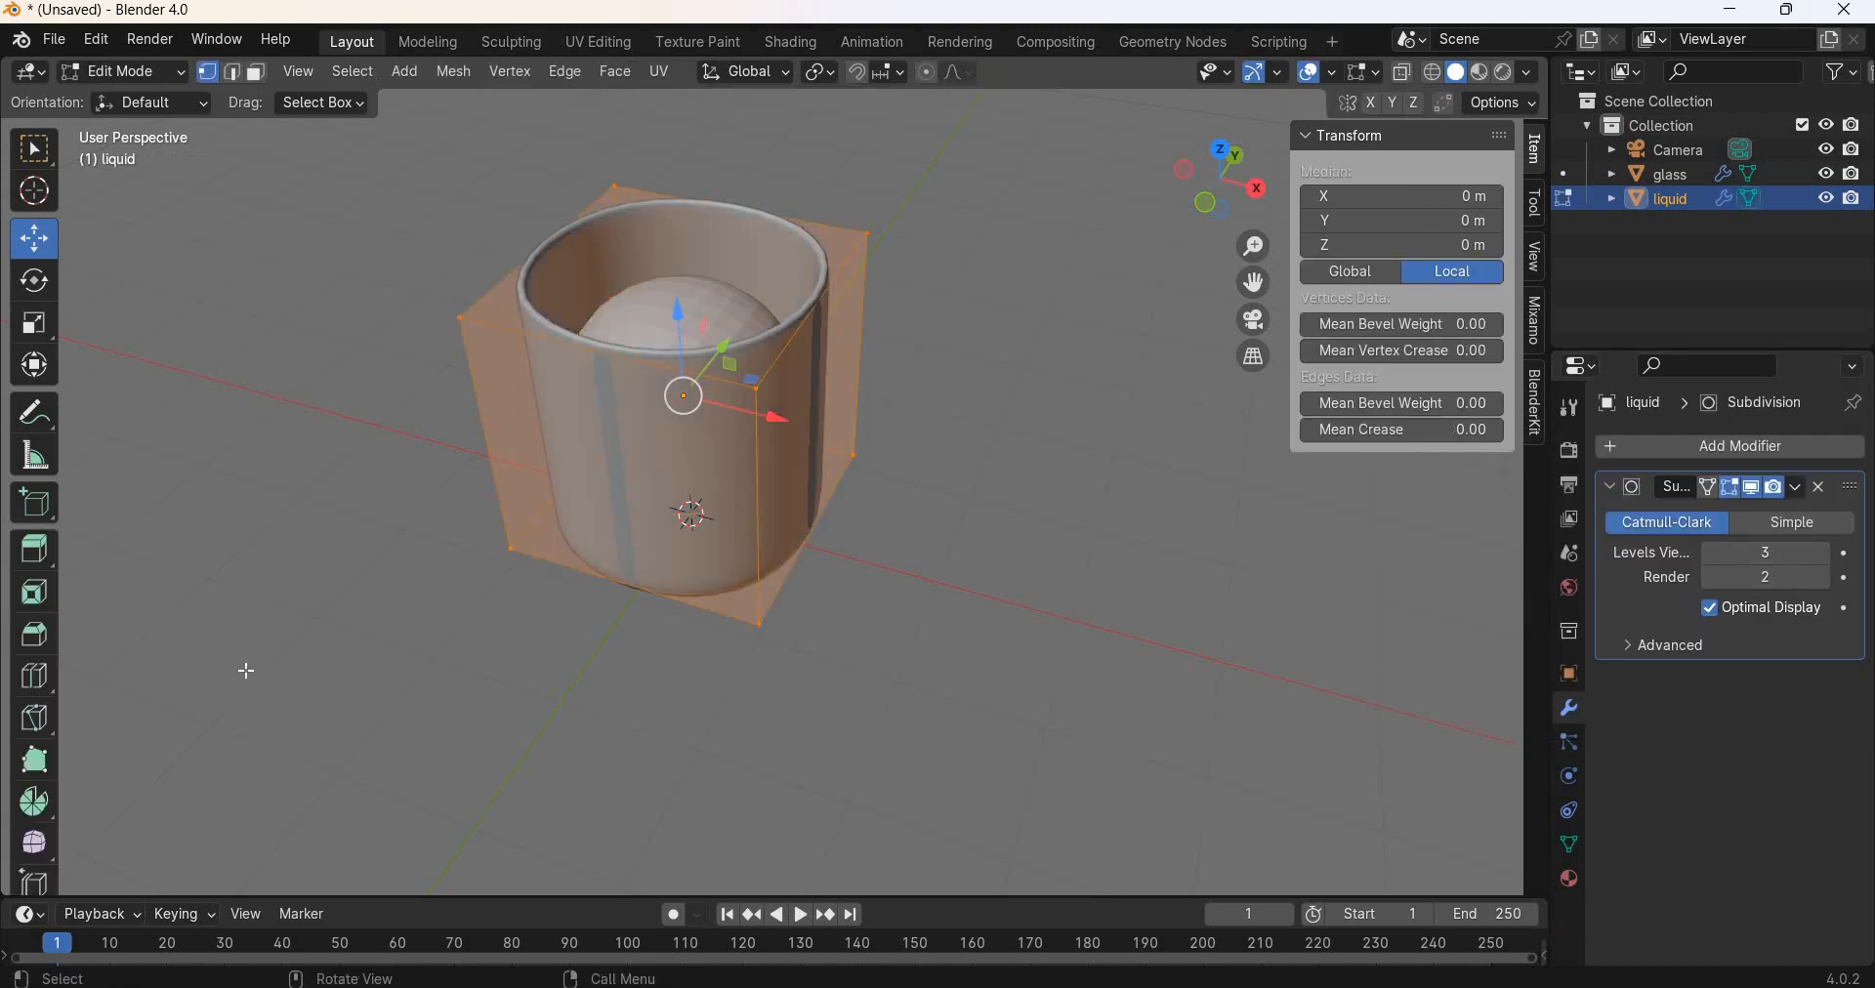
pyautogui.click(26, 687)
pyautogui.click(783, 563)
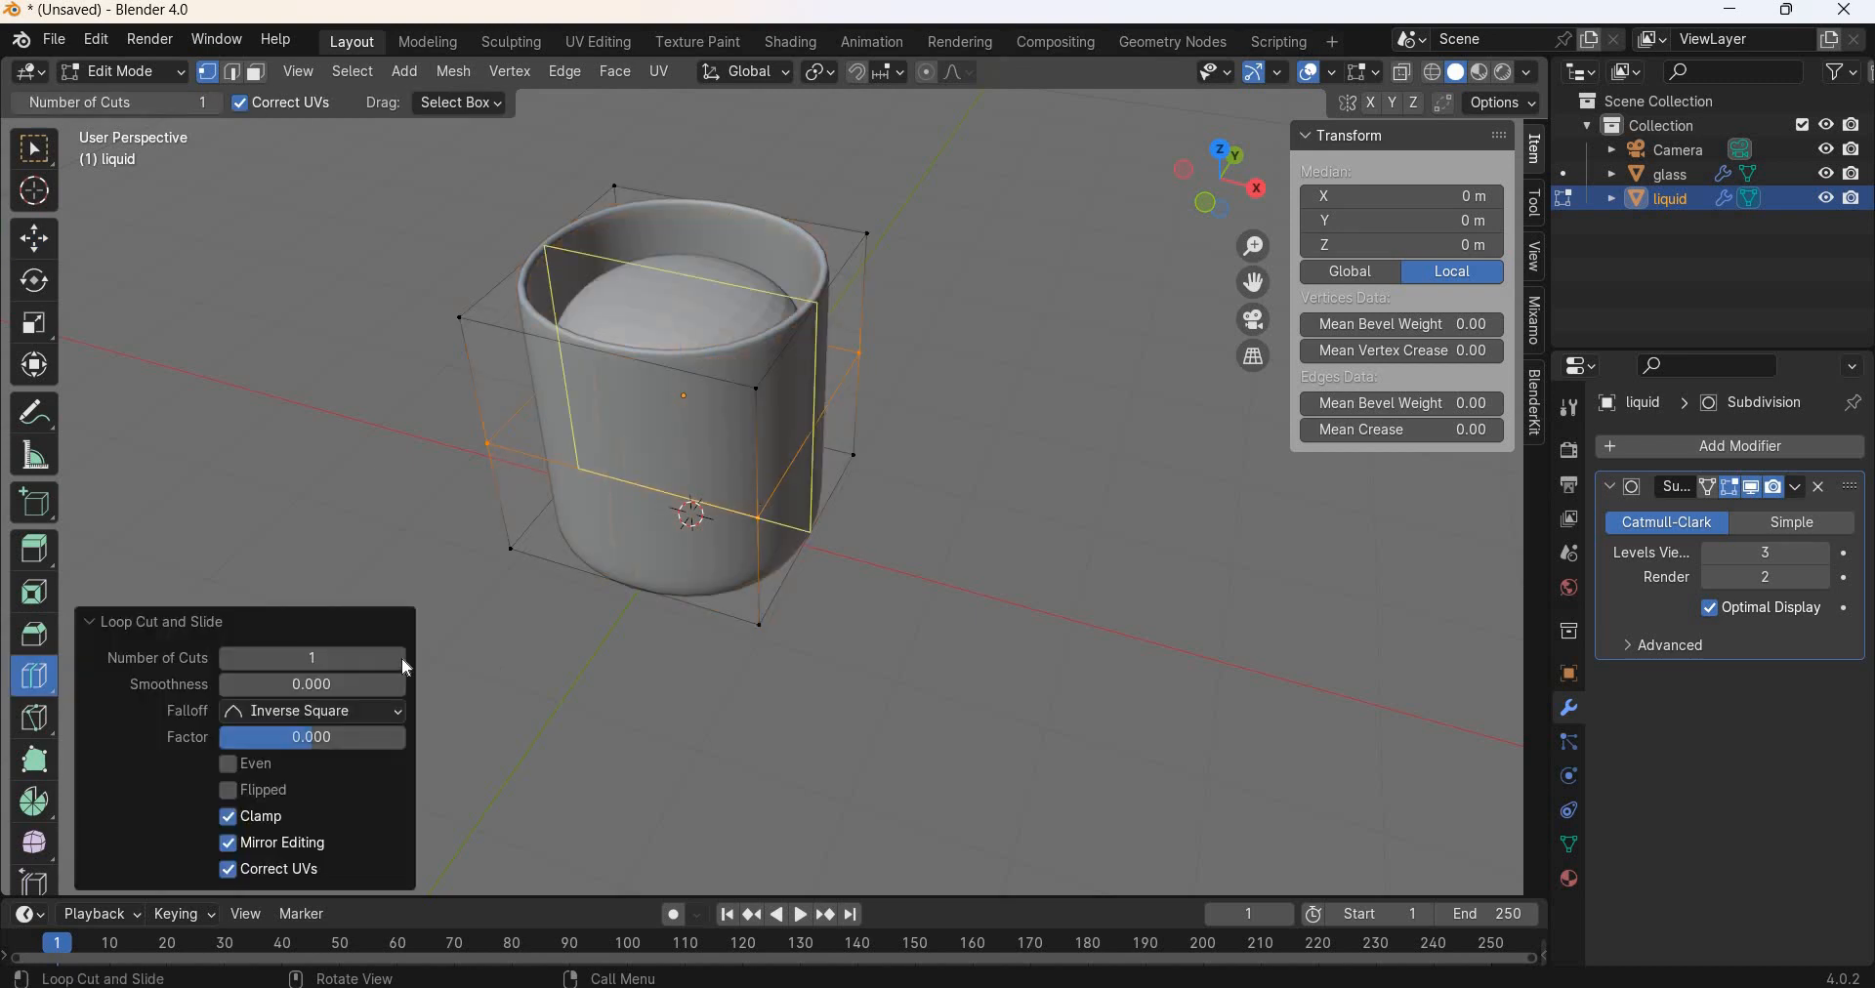
pyautogui.click(400, 659)
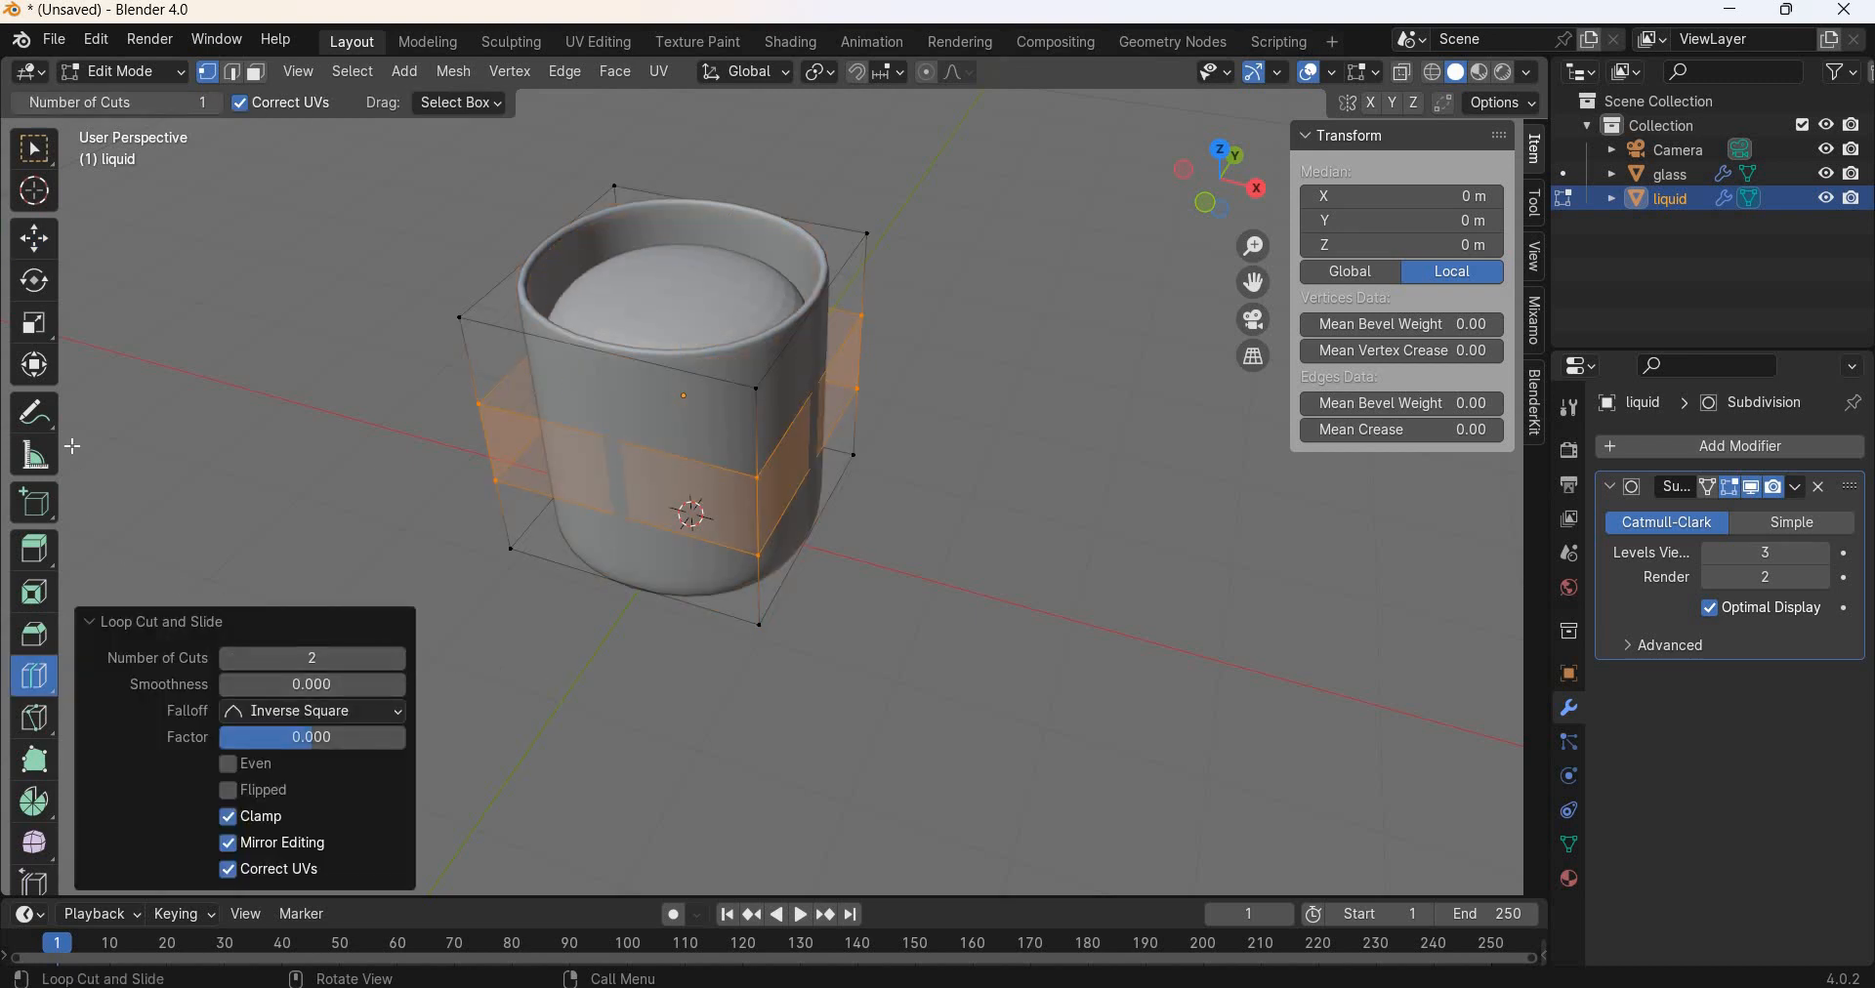
pyautogui.click(37, 330)
pyautogui.moveTo(879, 586); pyautogui.dragTo(879, 508, button='middle')
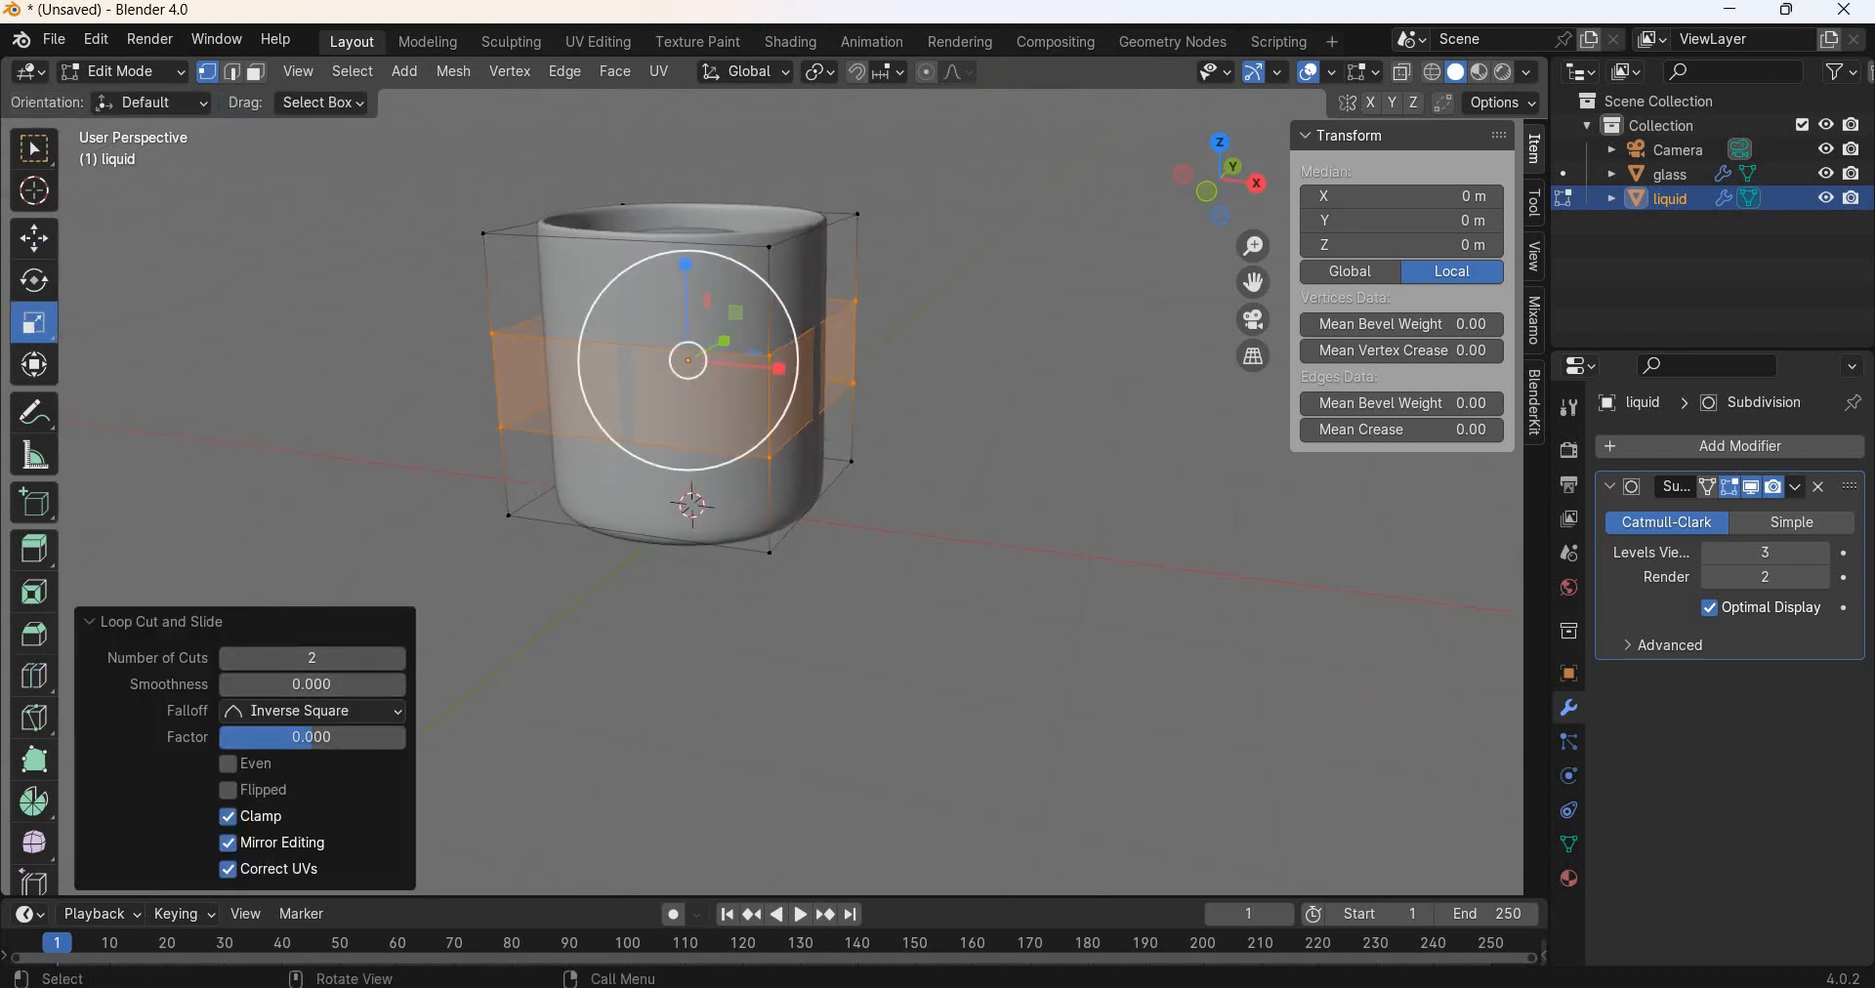
pyautogui.moveTo(686, 296); pyautogui.dragTo(677, 193)
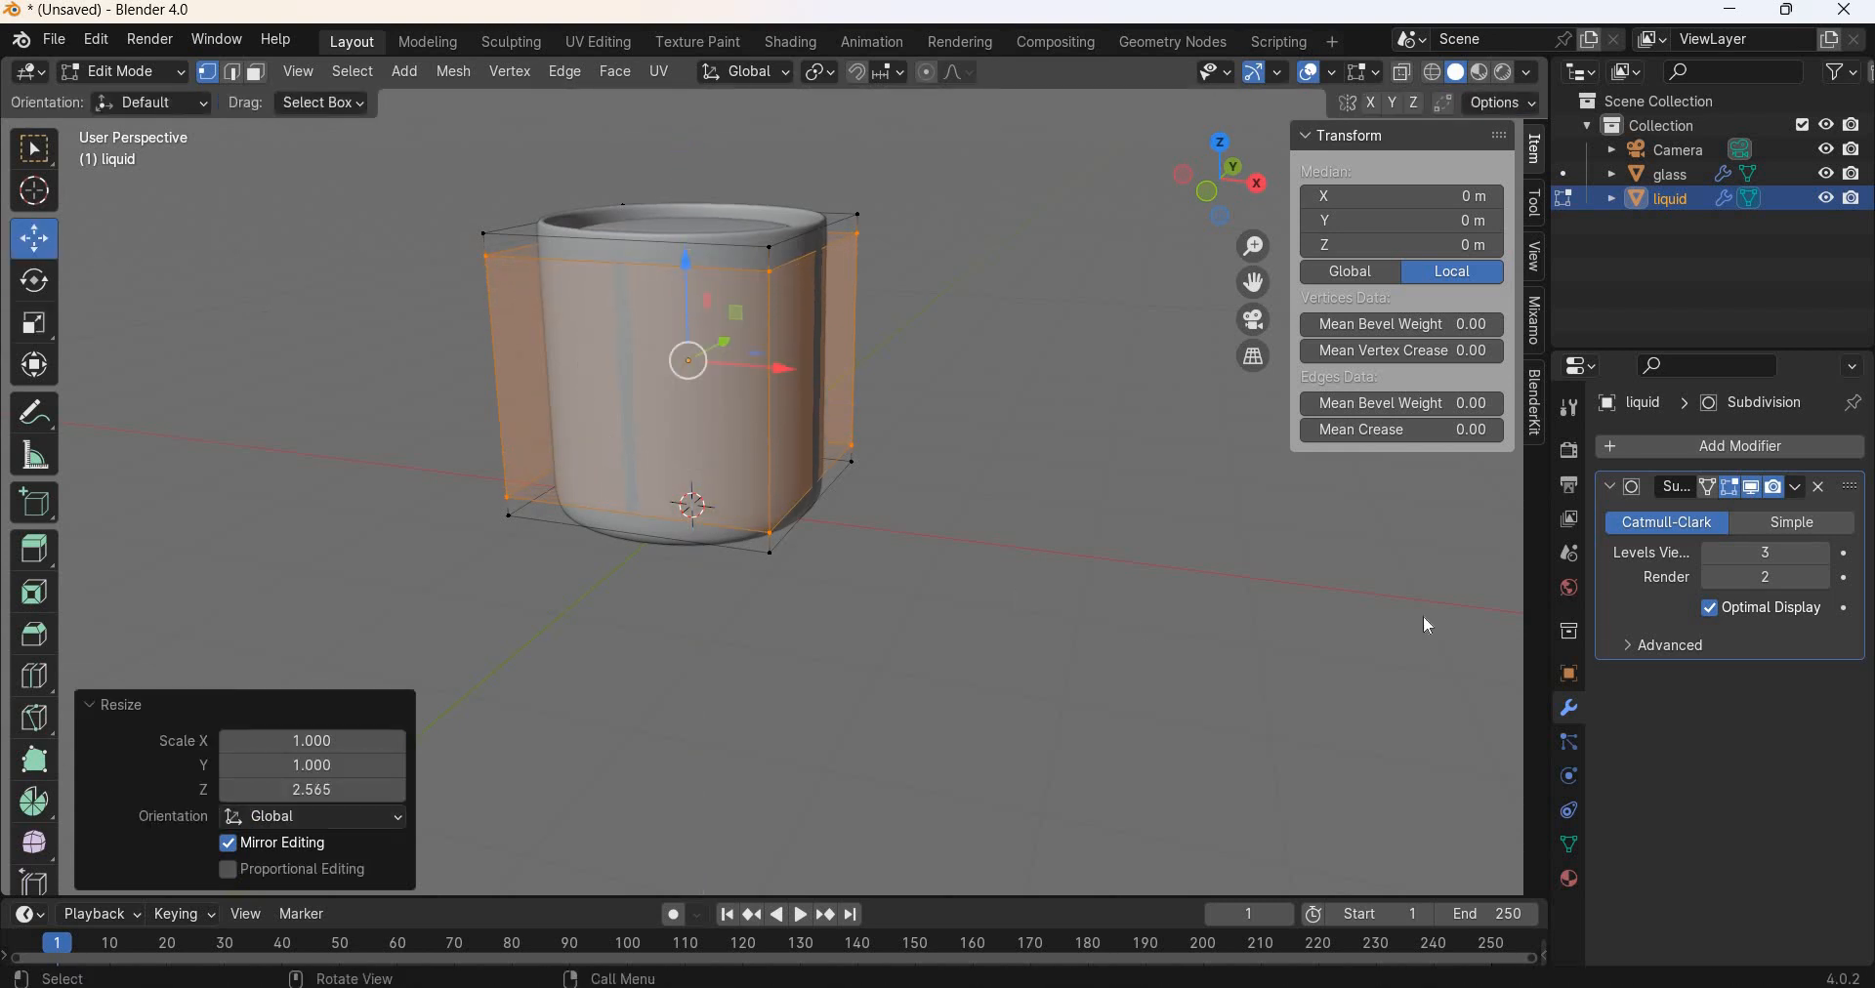
# Step: Return to Object Mode and set the liquid's Z scale to 0.6
pyautogui.press('Tab')
pyautogui.doubleClick(1418, 473)
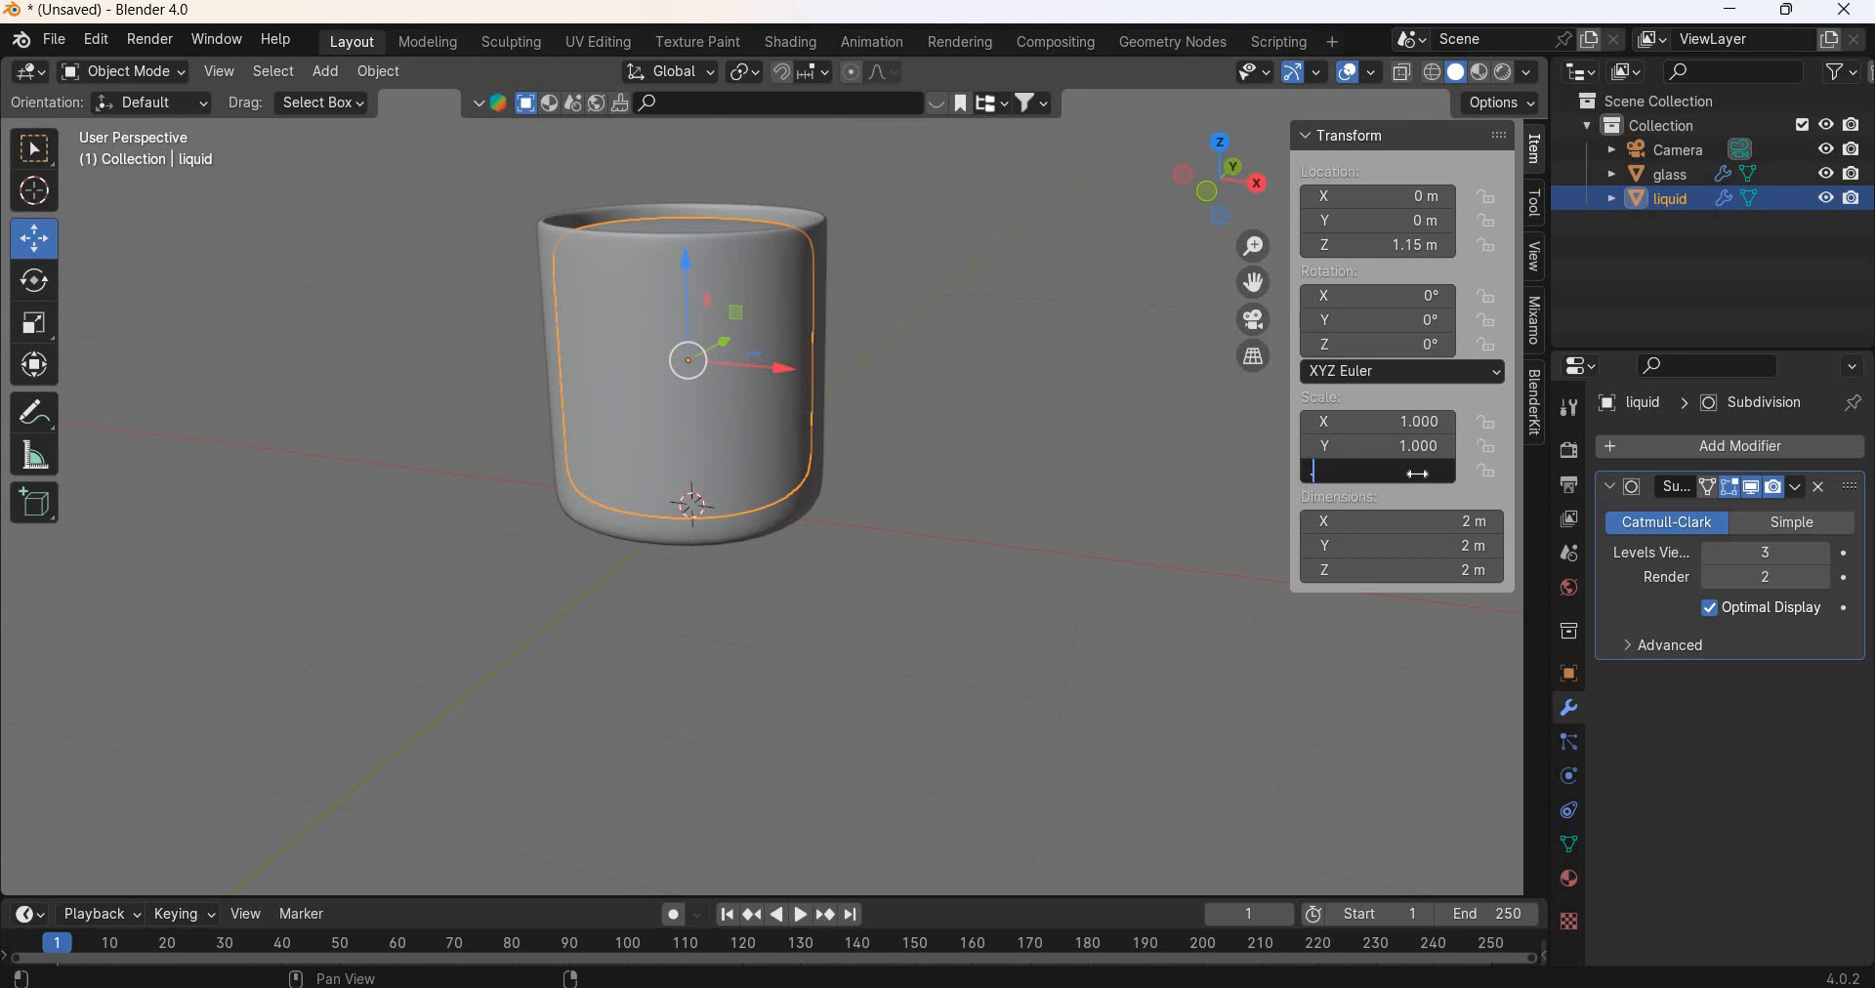
pyautogui.write('0.6')
pyautogui.press('Return')
# Step: With X-ray on in front view, move the liquid down about 0.27 m along Z towards the glass's inner floor
pyautogui.press('KP_1')
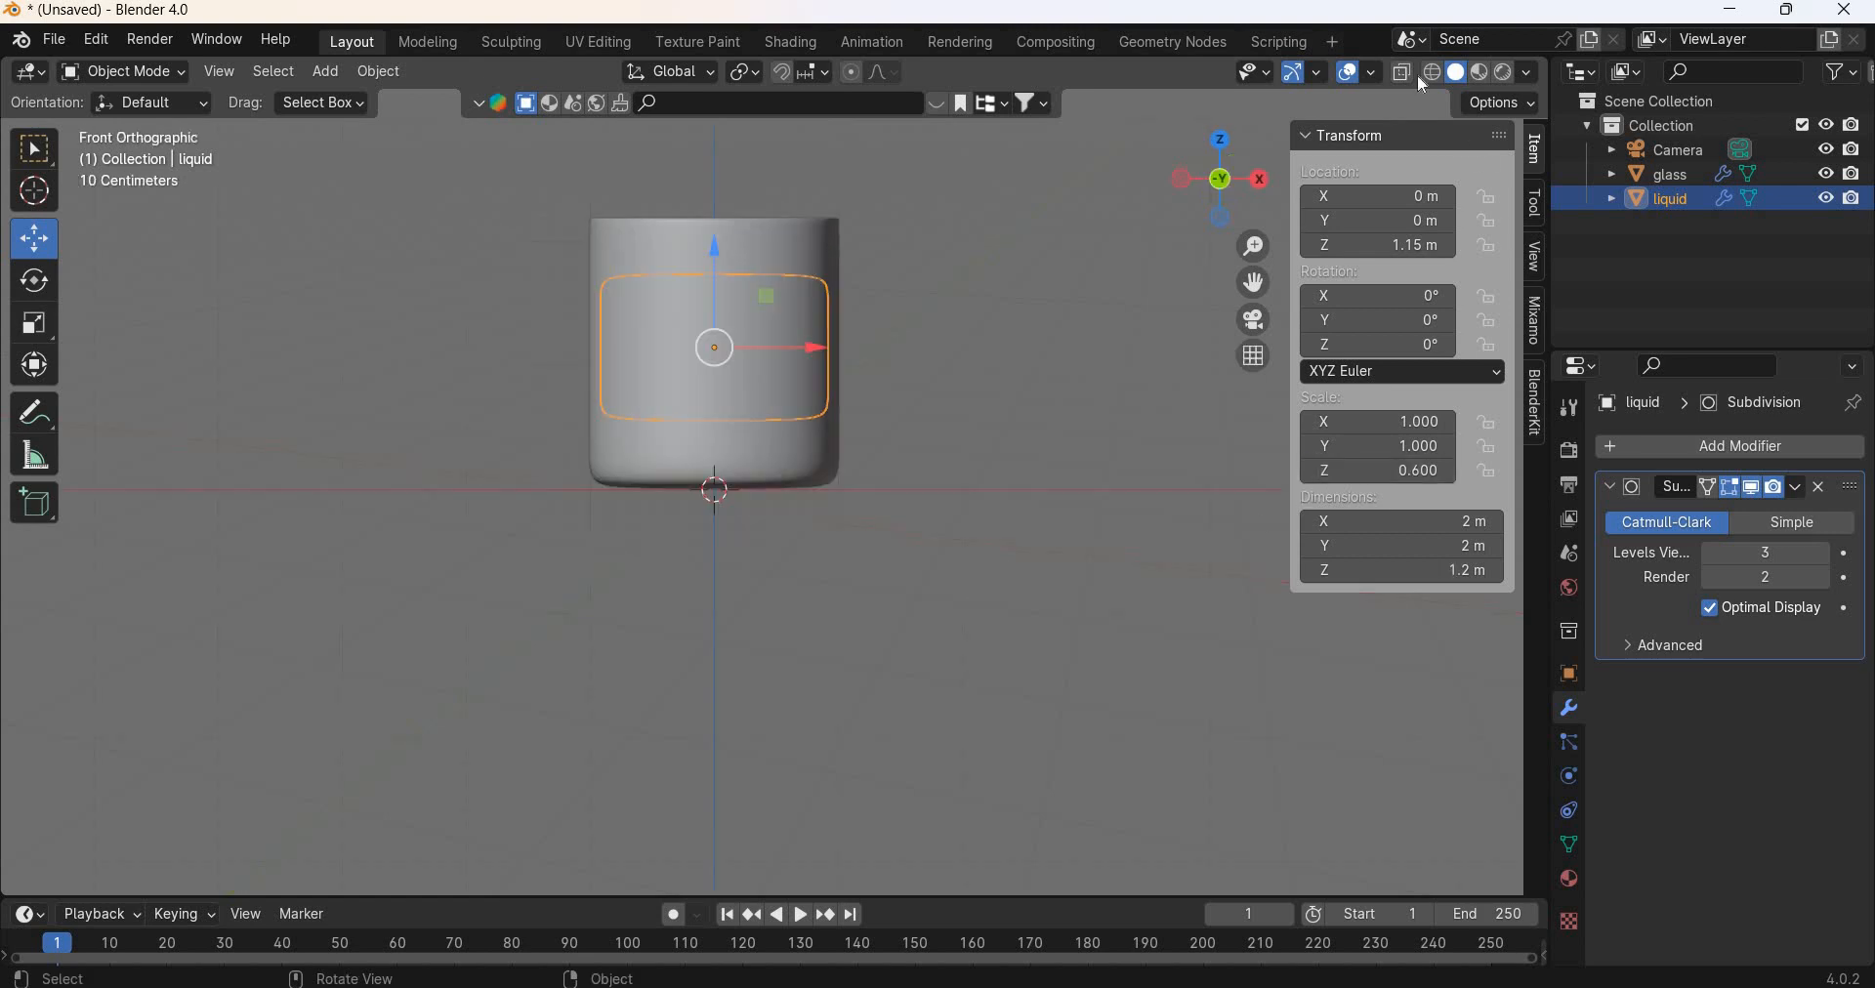
pyautogui.scroll(4, 928, 471)
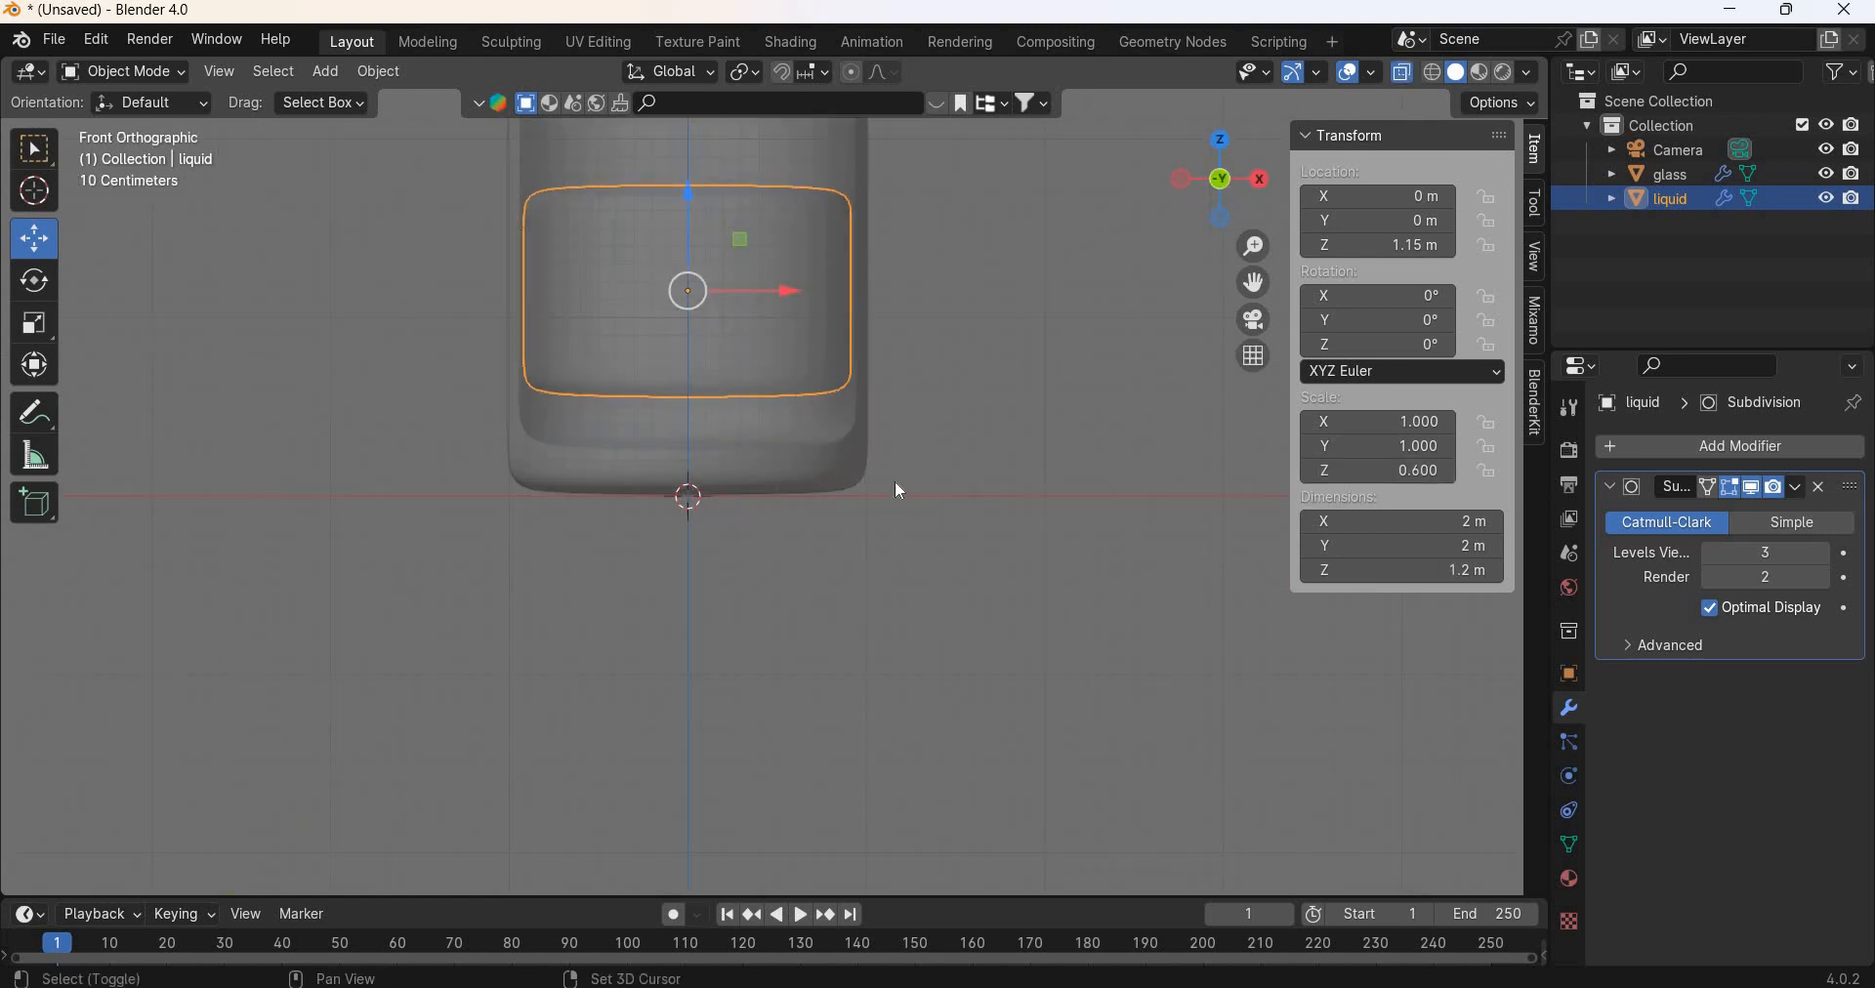
pyautogui.keyDown('shift'); pyautogui.moveTo(435, 236); pyautogui.dragTo(484, 326, button='middle'); pyautogui.keyUp('shift')
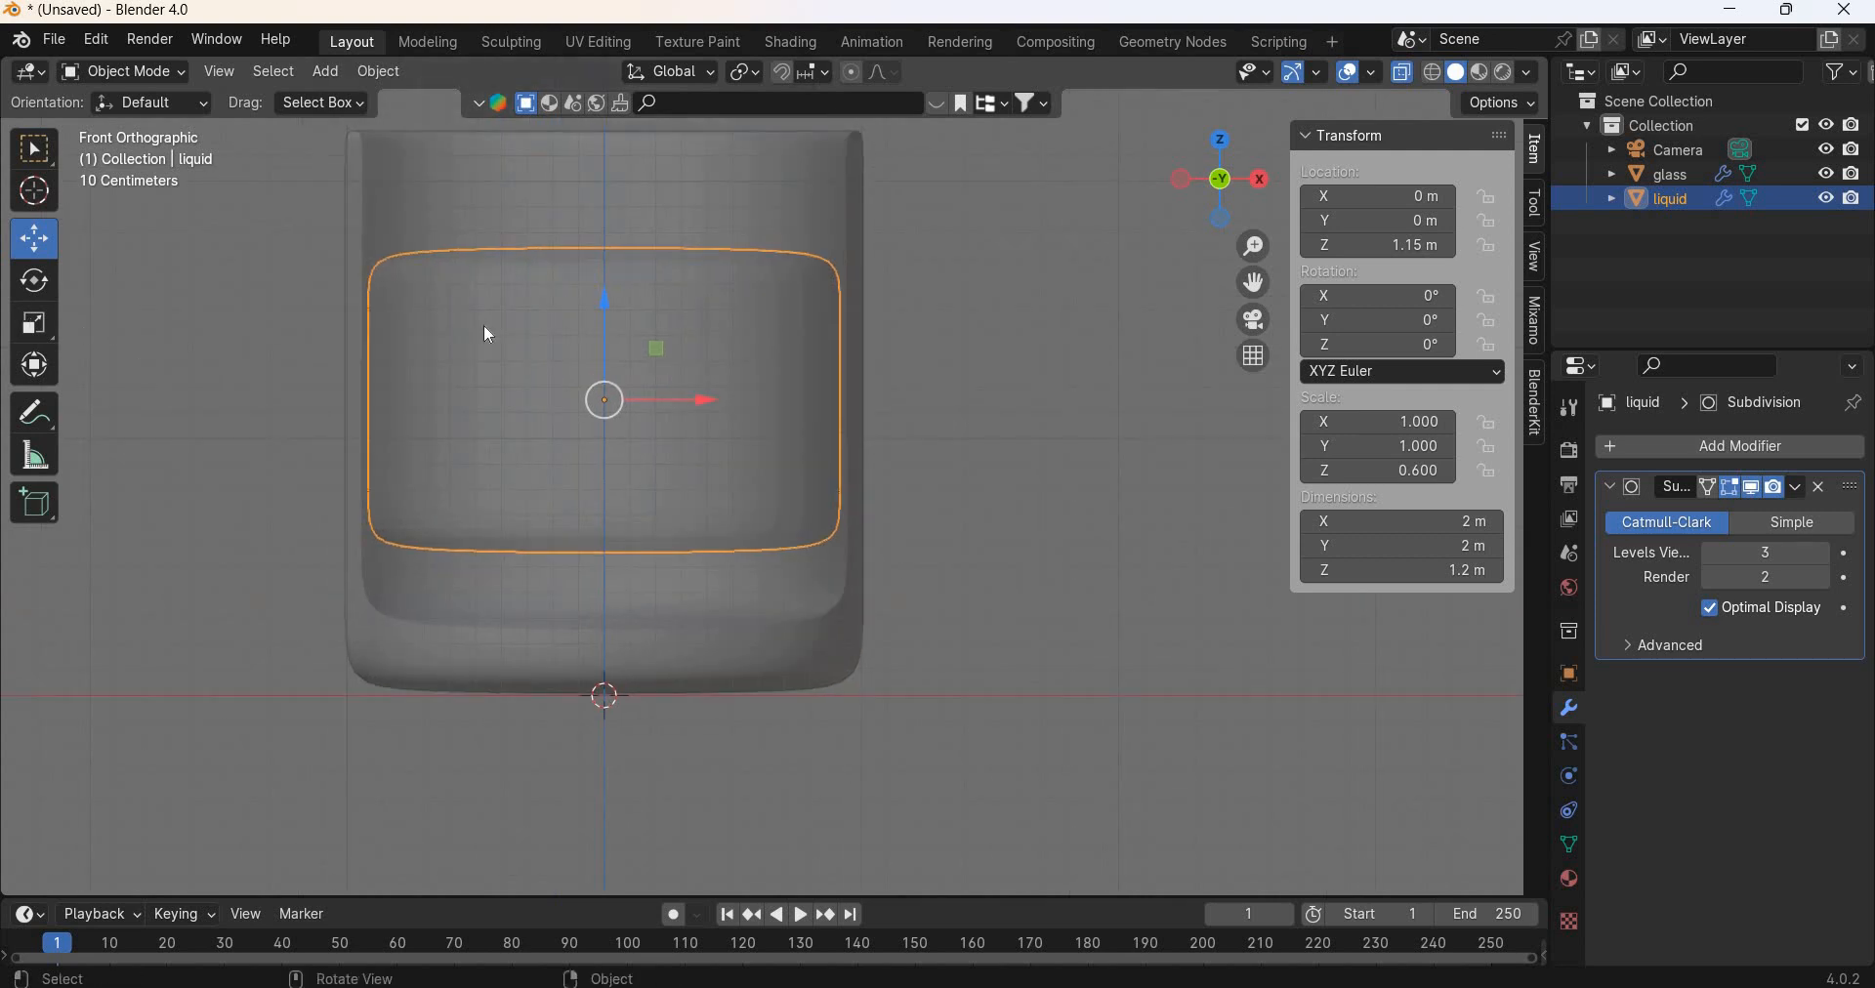
pyautogui.moveTo(621, 314); pyautogui.dragTo(42, 339)
# Step: Scale the liquid in X and Y only, to about 0.968, to fit inside the glass wall
pyautogui.hotkey('shift', 'space')
pyautogui.press('s')
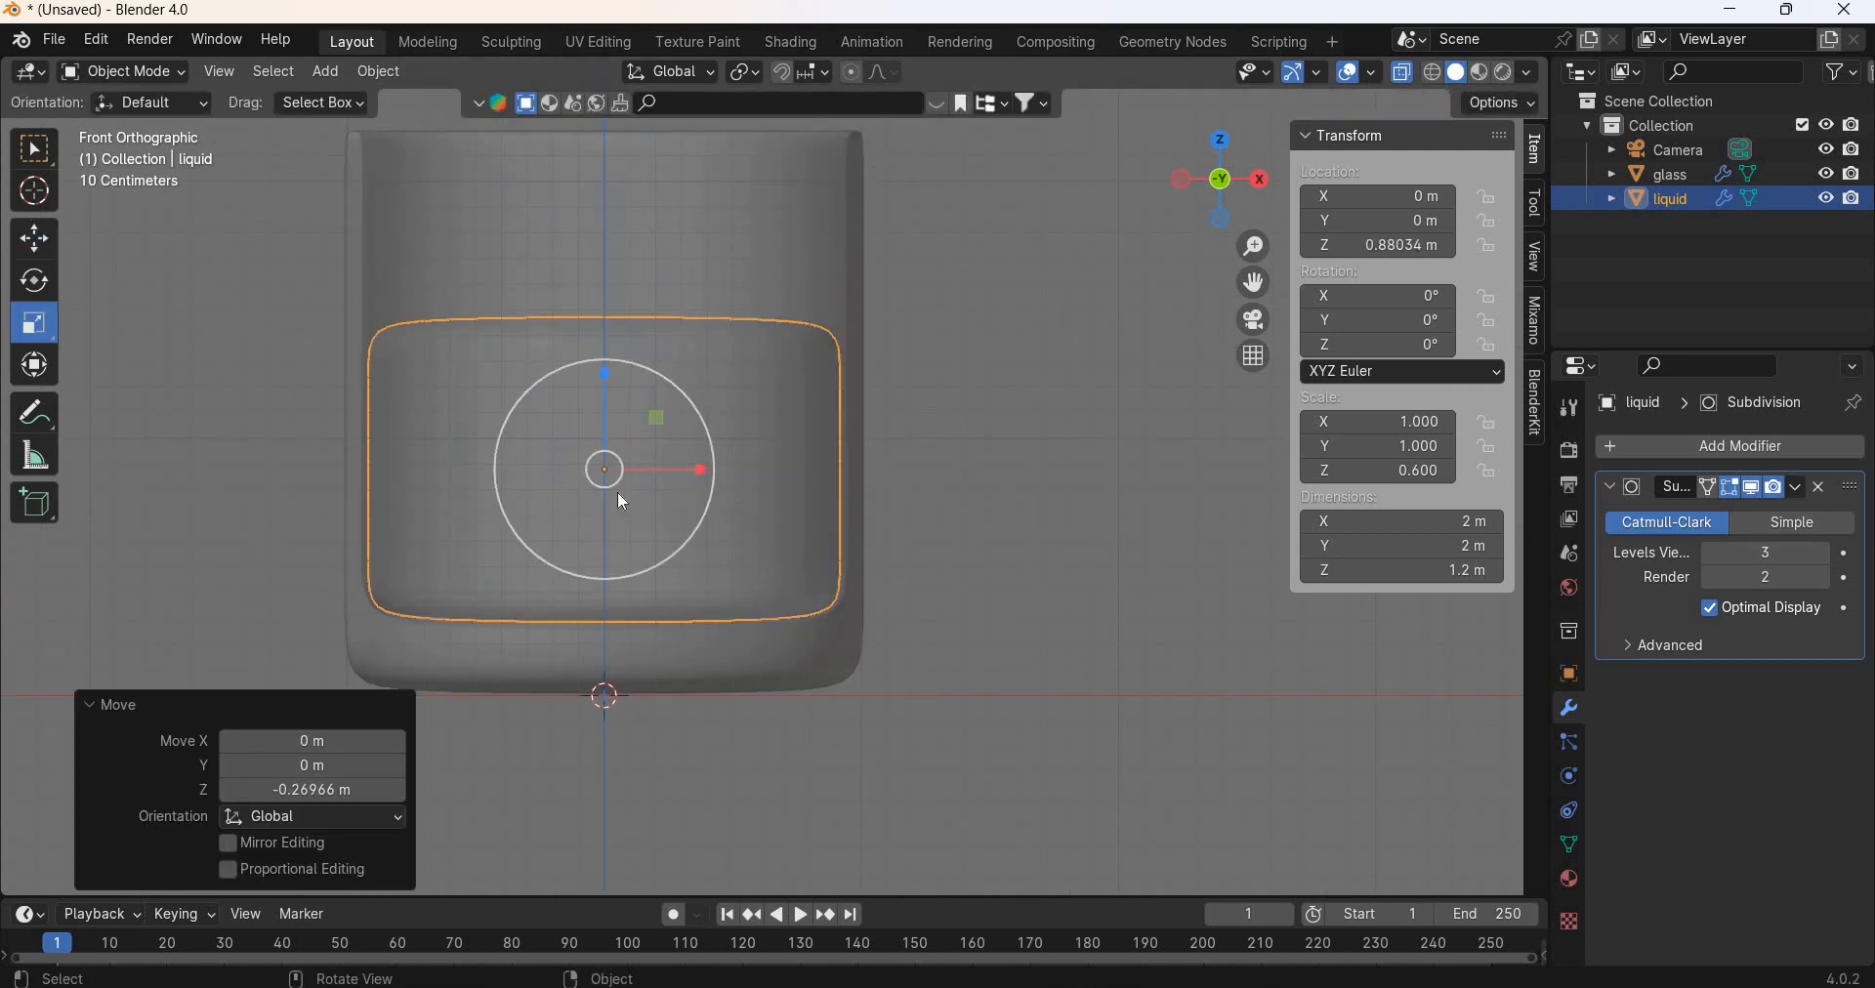
pyautogui.moveTo(660, 445); pyautogui.dragTo(619, 500, button='middle')
pyautogui.moveTo(622, 498); pyautogui.dragTo(614, 502)
pyautogui.moveTo(899, 691); pyautogui.dragTo(928, 641, button='middle')
pyautogui.scroll(-4, 900, 658)
# Step: In front view, move the liquid up about 0.03 m along Z and deselect it
pyautogui.press('KP_1')
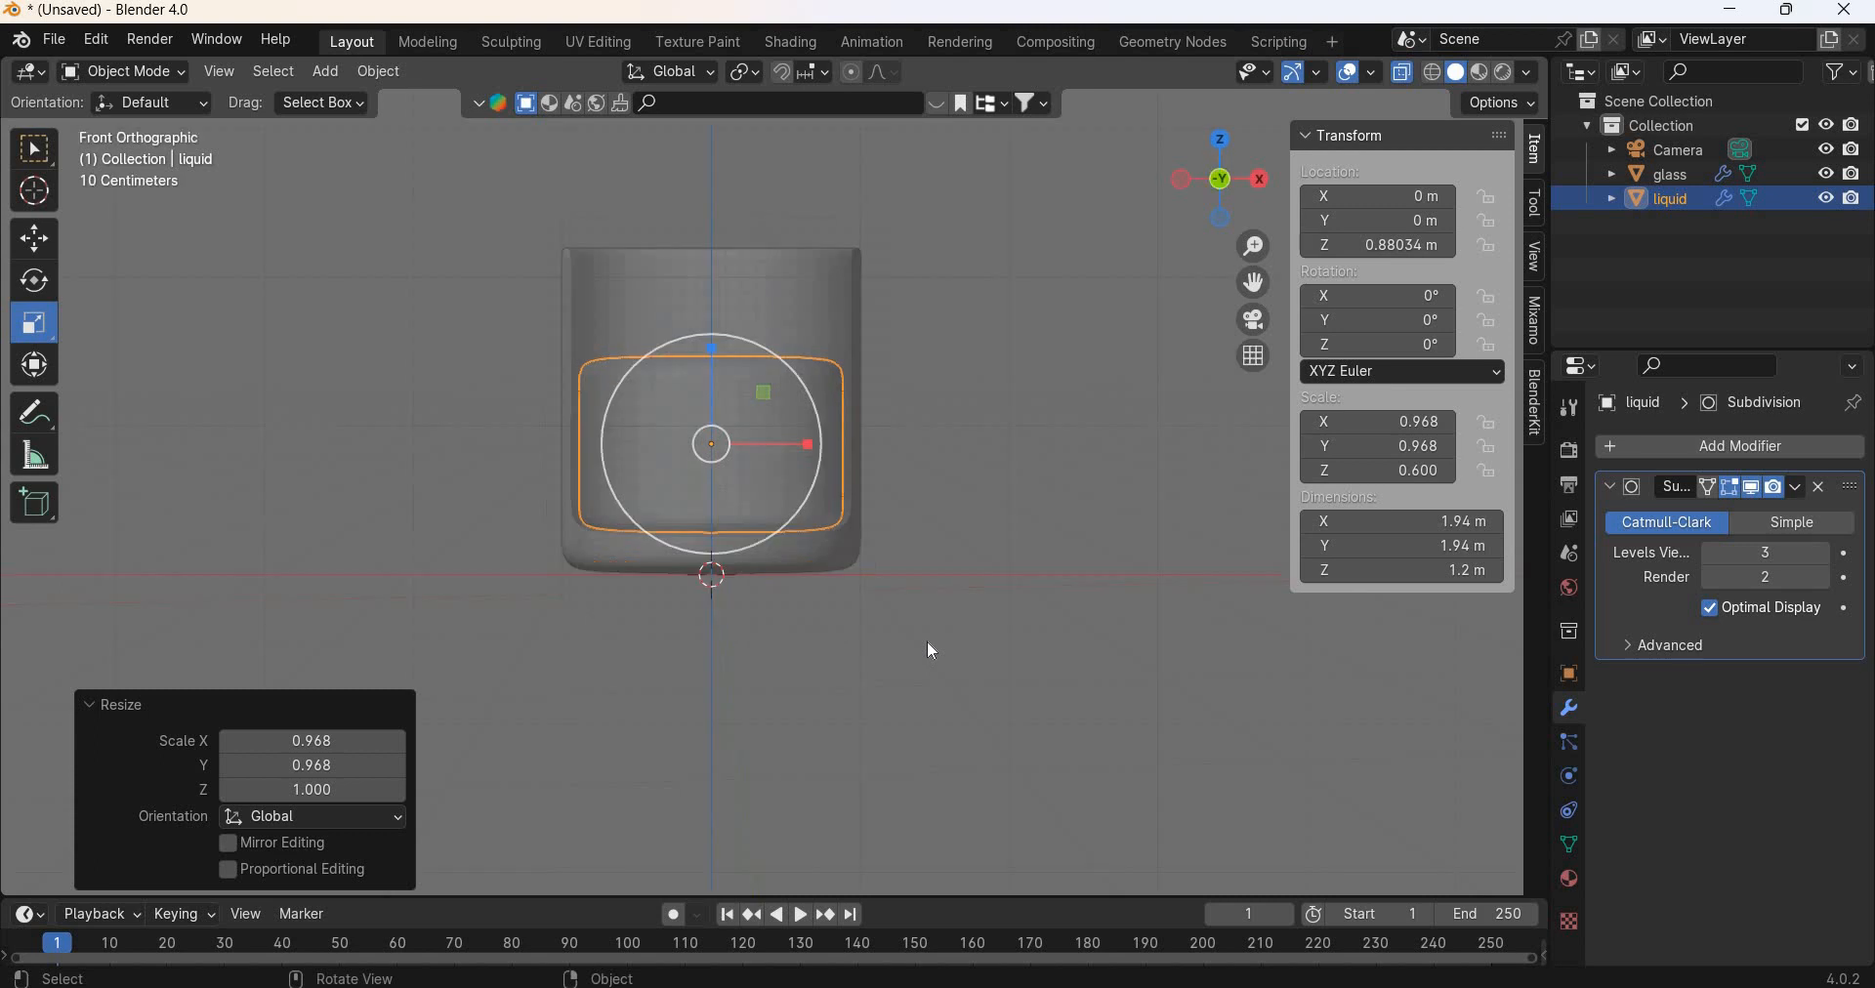
pyautogui.scroll(2, 780, 569)
pyautogui.hotkey('shift', 'space')
pyautogui.press('g')
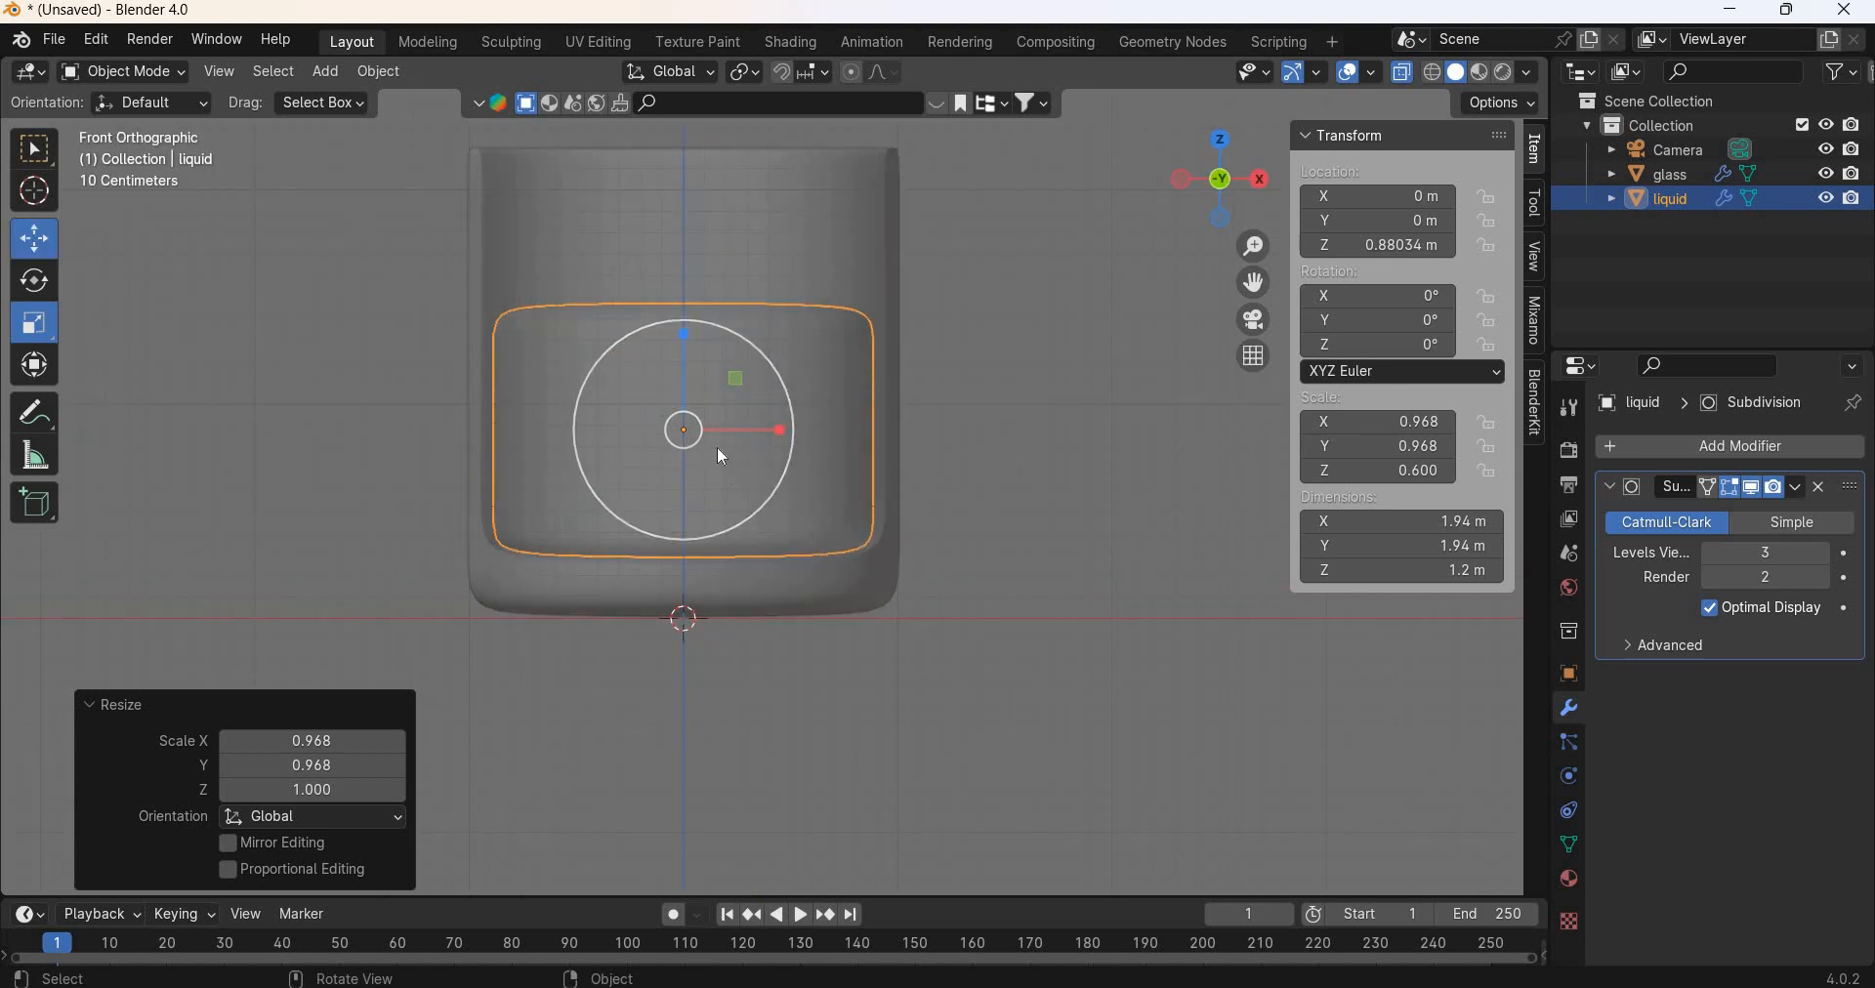
pyautogui.moveTo(684, 359); pyautogui.dragTo(965, 533)
pyautogui.moveTo(965, 533); pyautogui.dragTo(975, 533, button='middle')
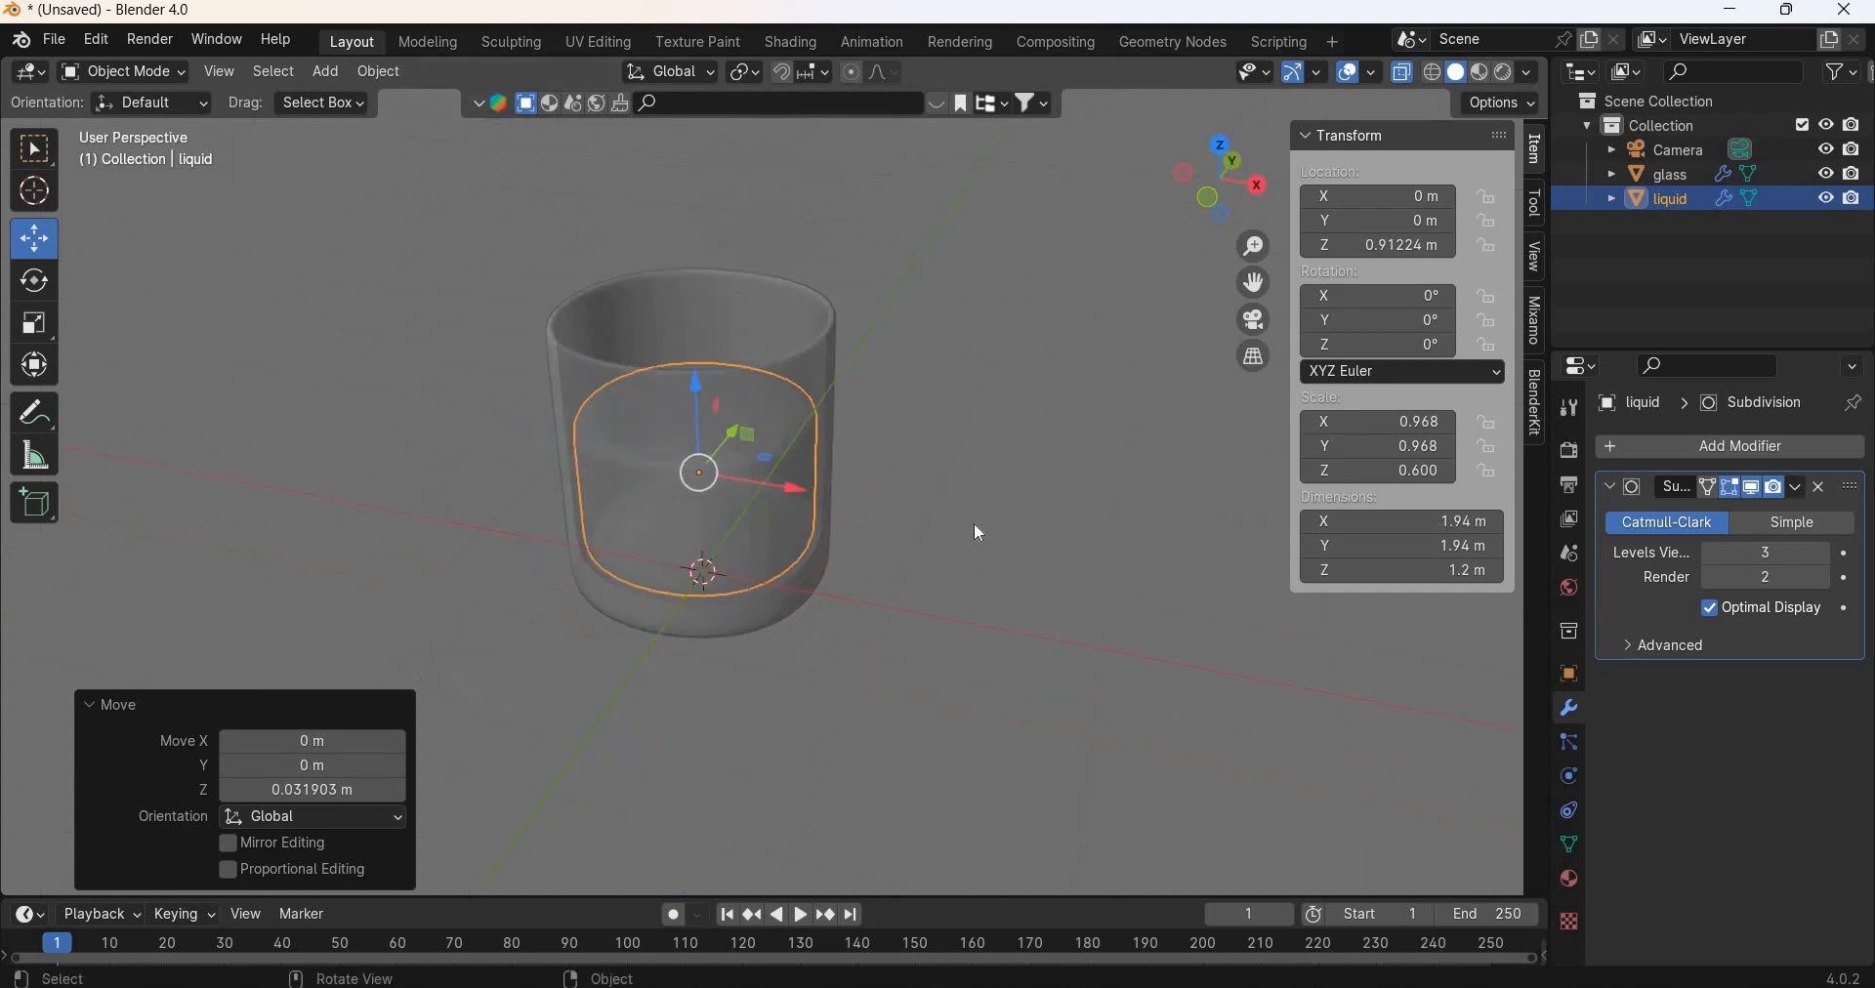
pyautogui.click(938, 465)
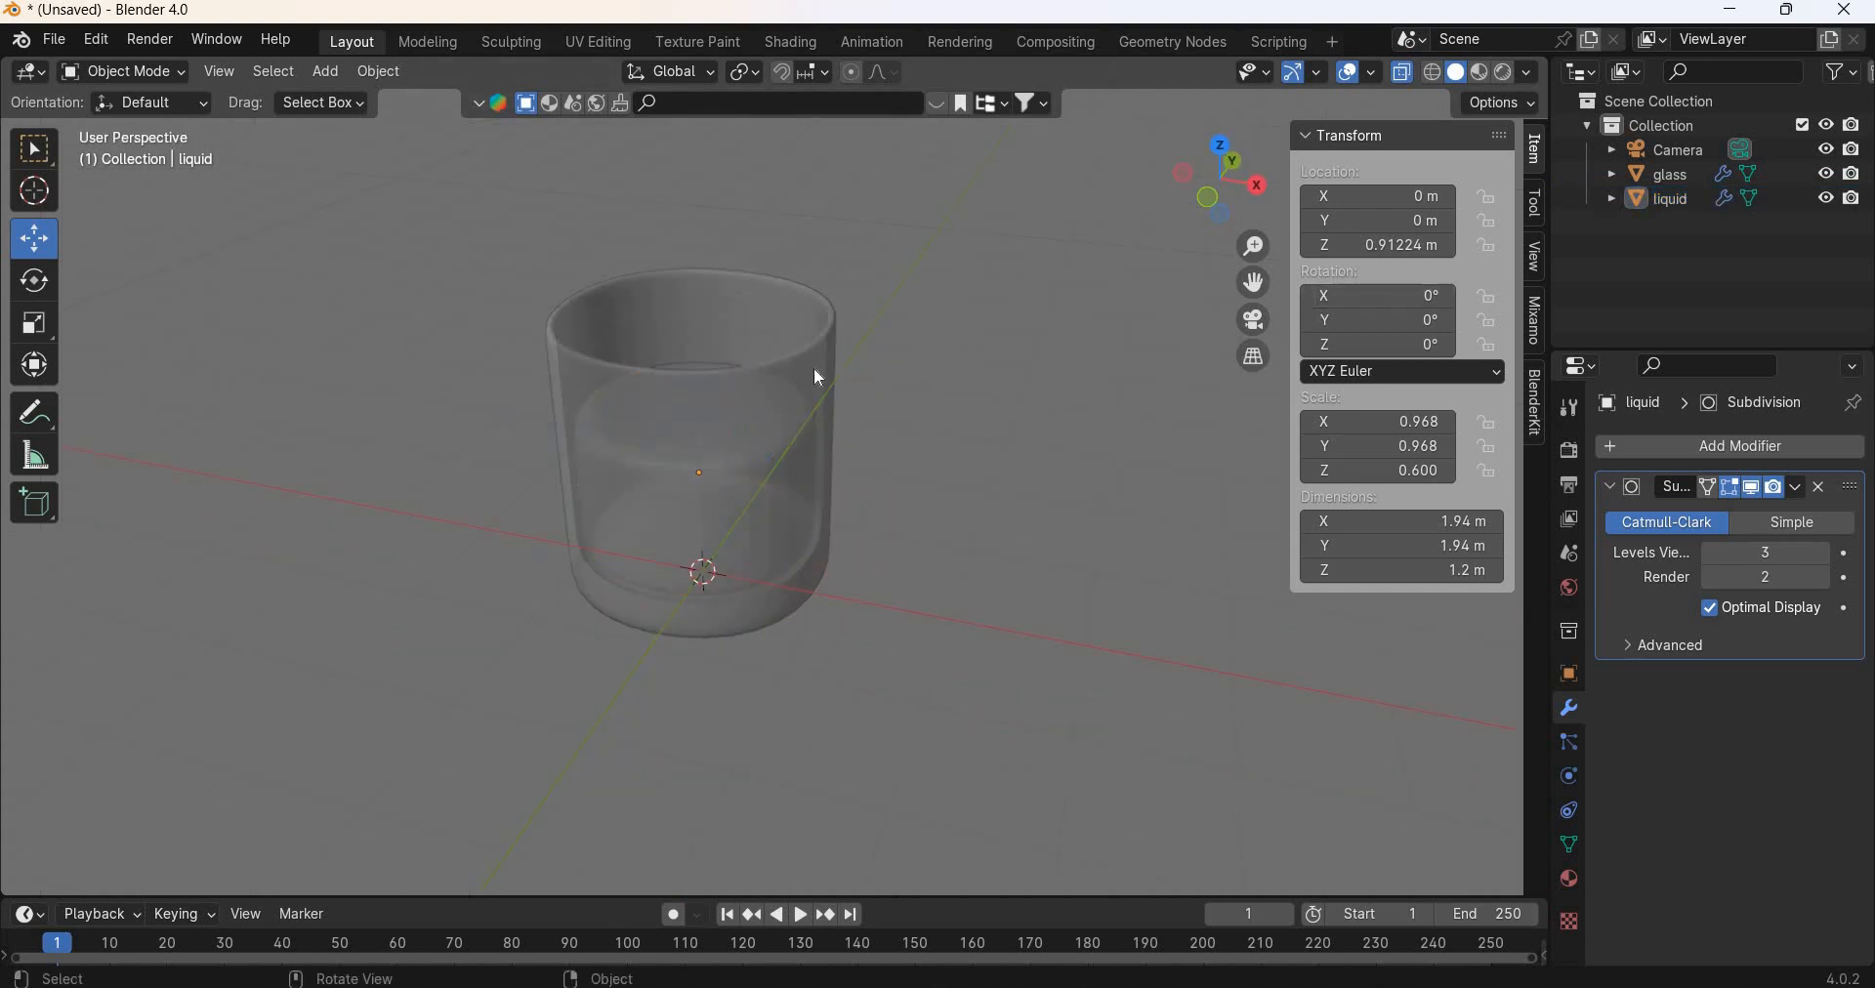
# Step: Change the glass object's material surface to Glass BSDF with IOR 1.33 and roughness about 0.07
pyautogui.click(1570, 877)
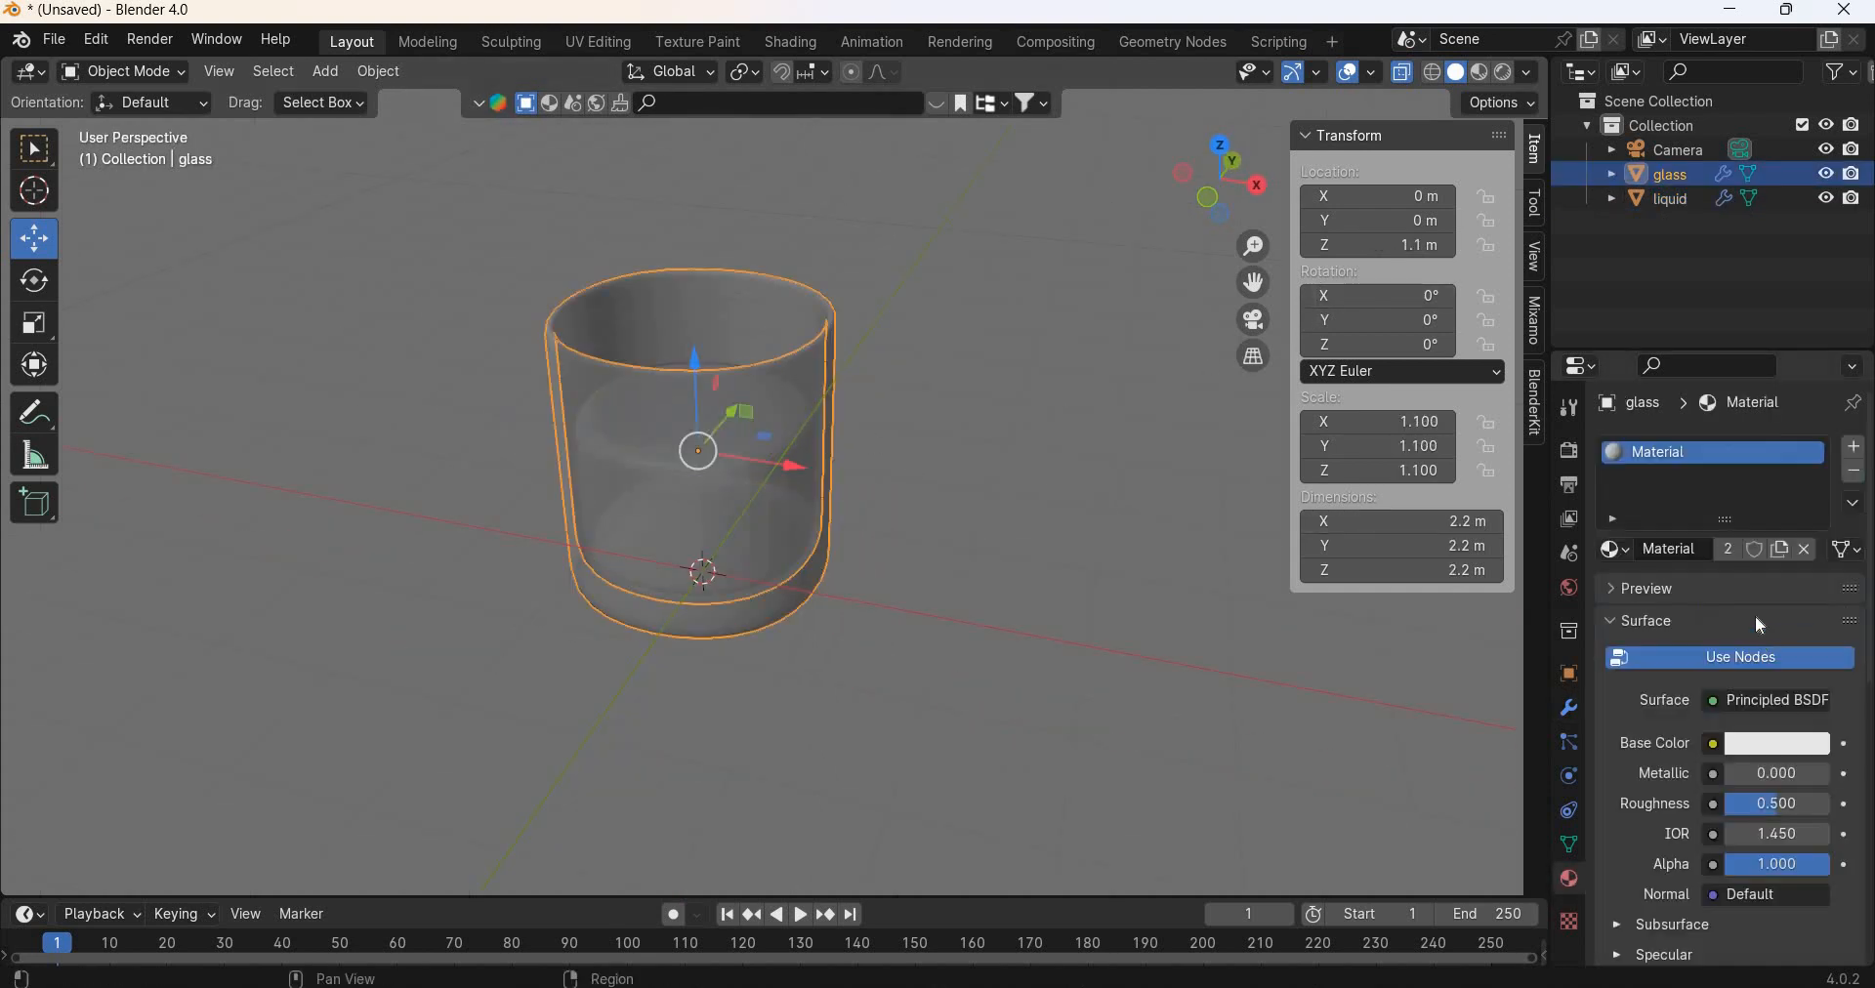
pyautogui.click(1763, 701)
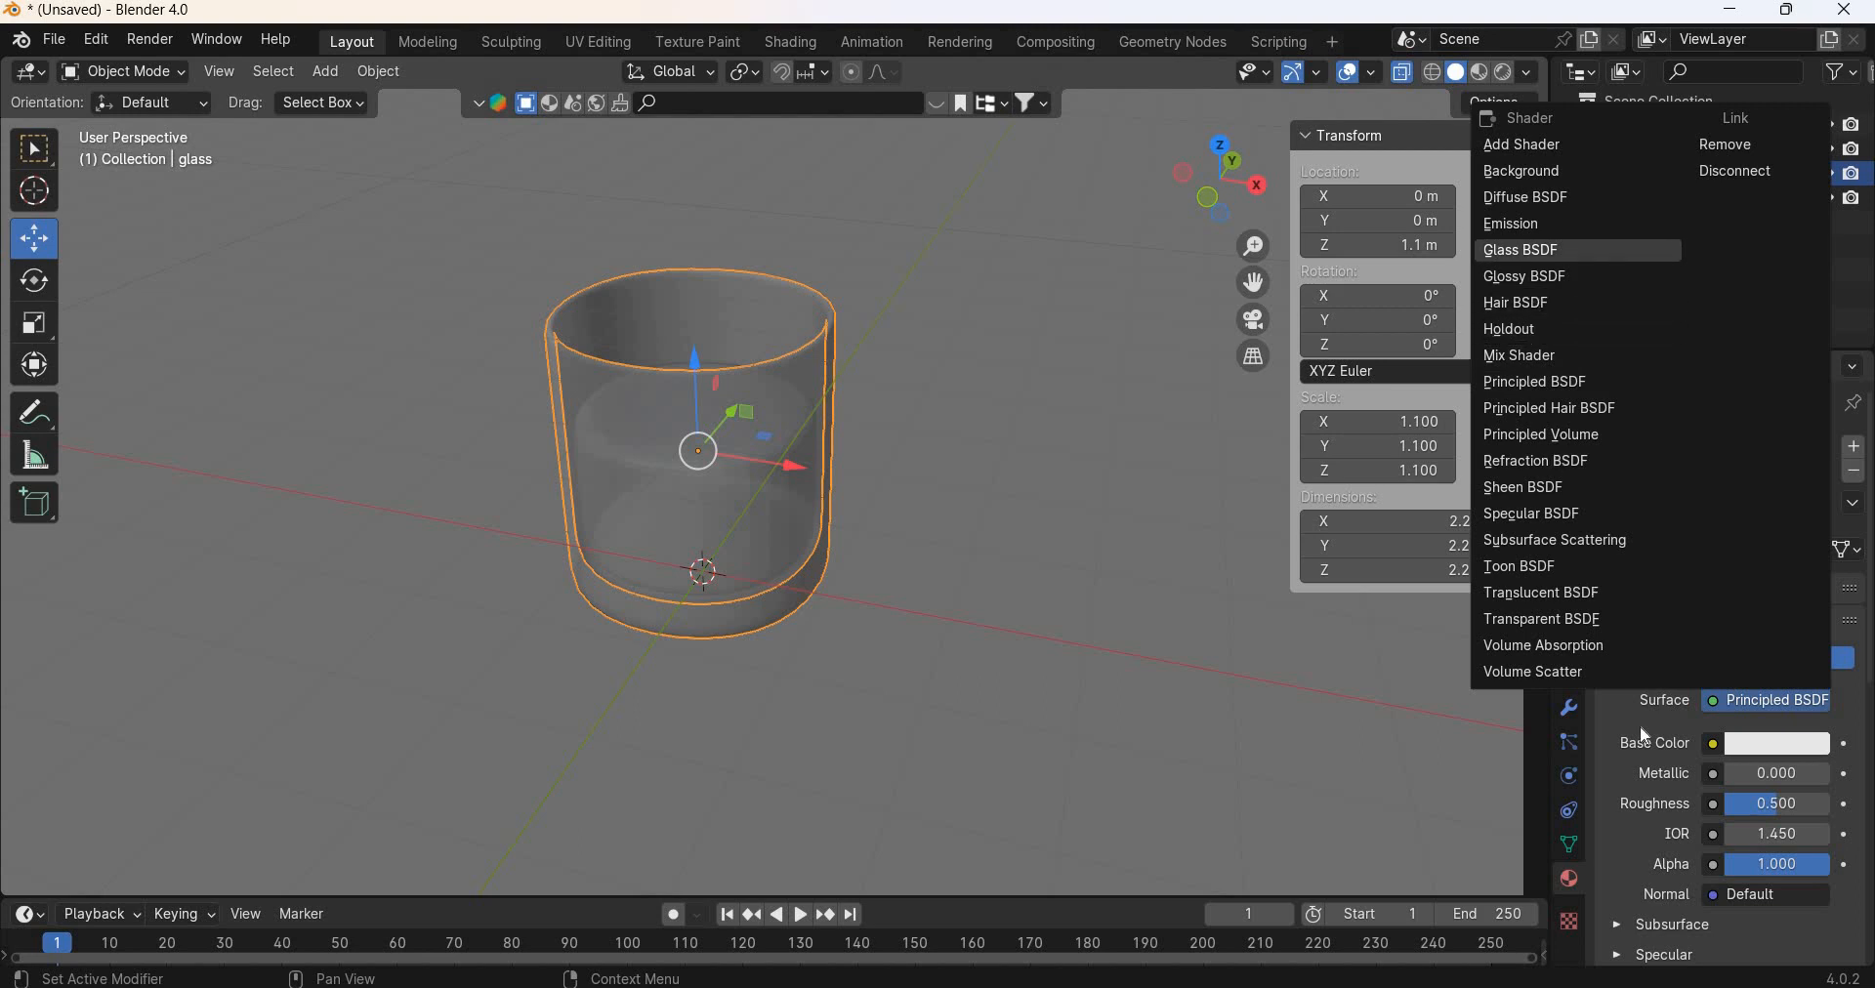
pyautogui.click(1528, 251)
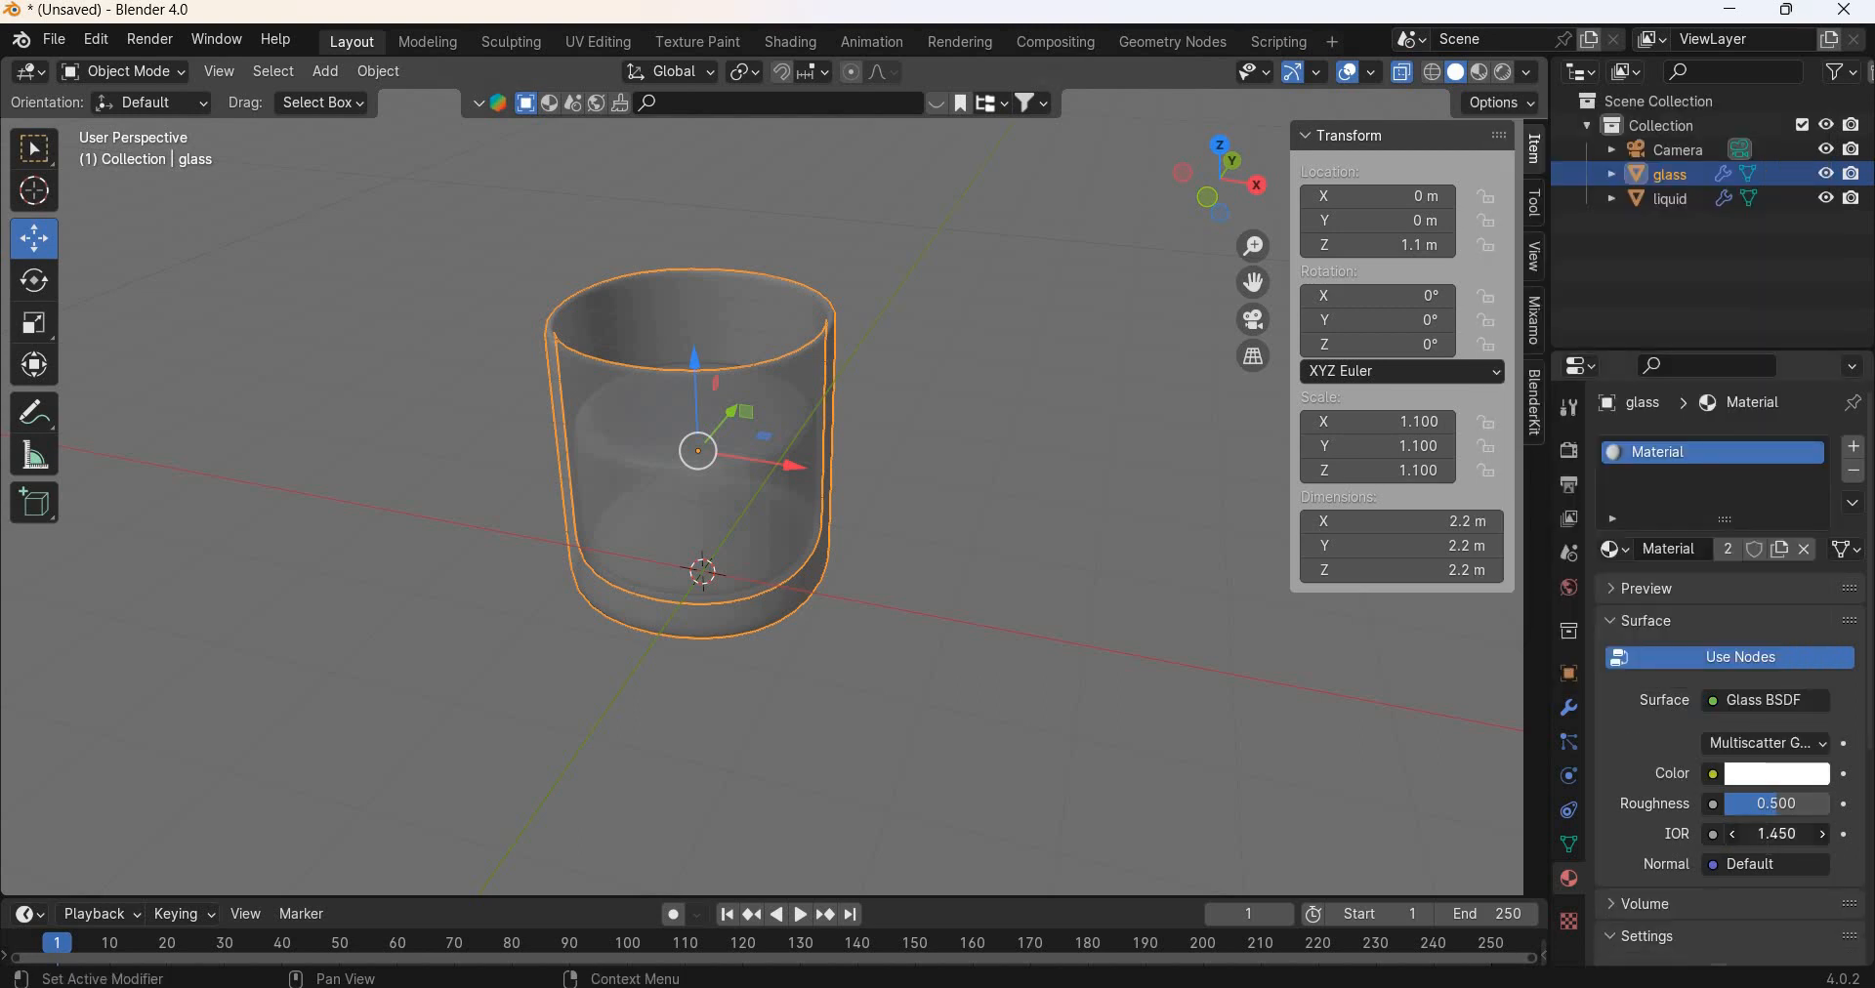
pyautogui.click(1777, 835)
pyautogui.write('1.33')
pyautogui.press('Return')
pyautogui.moveTo(1725, 802); pyautogui.dragTo(1700, 803)
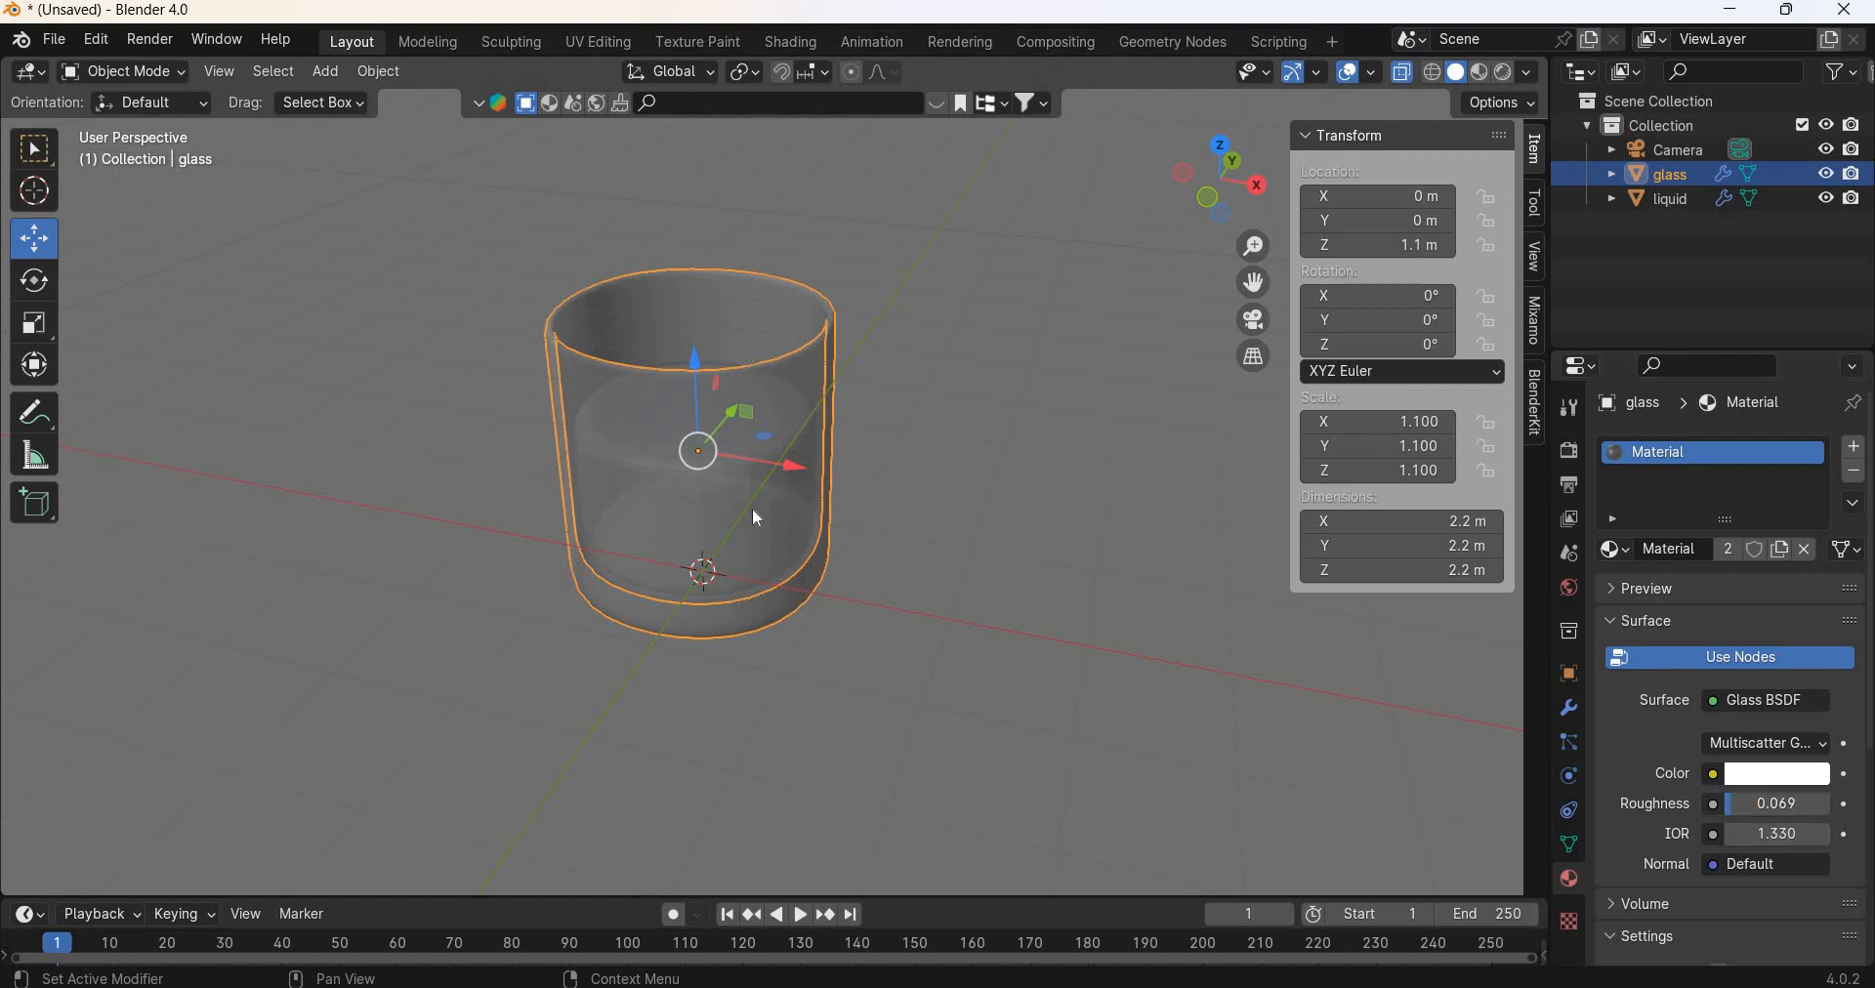
# Step: Give the liquid object its own material, separate from the glass's, and name it liquid
pyautogui.click(727, 386)
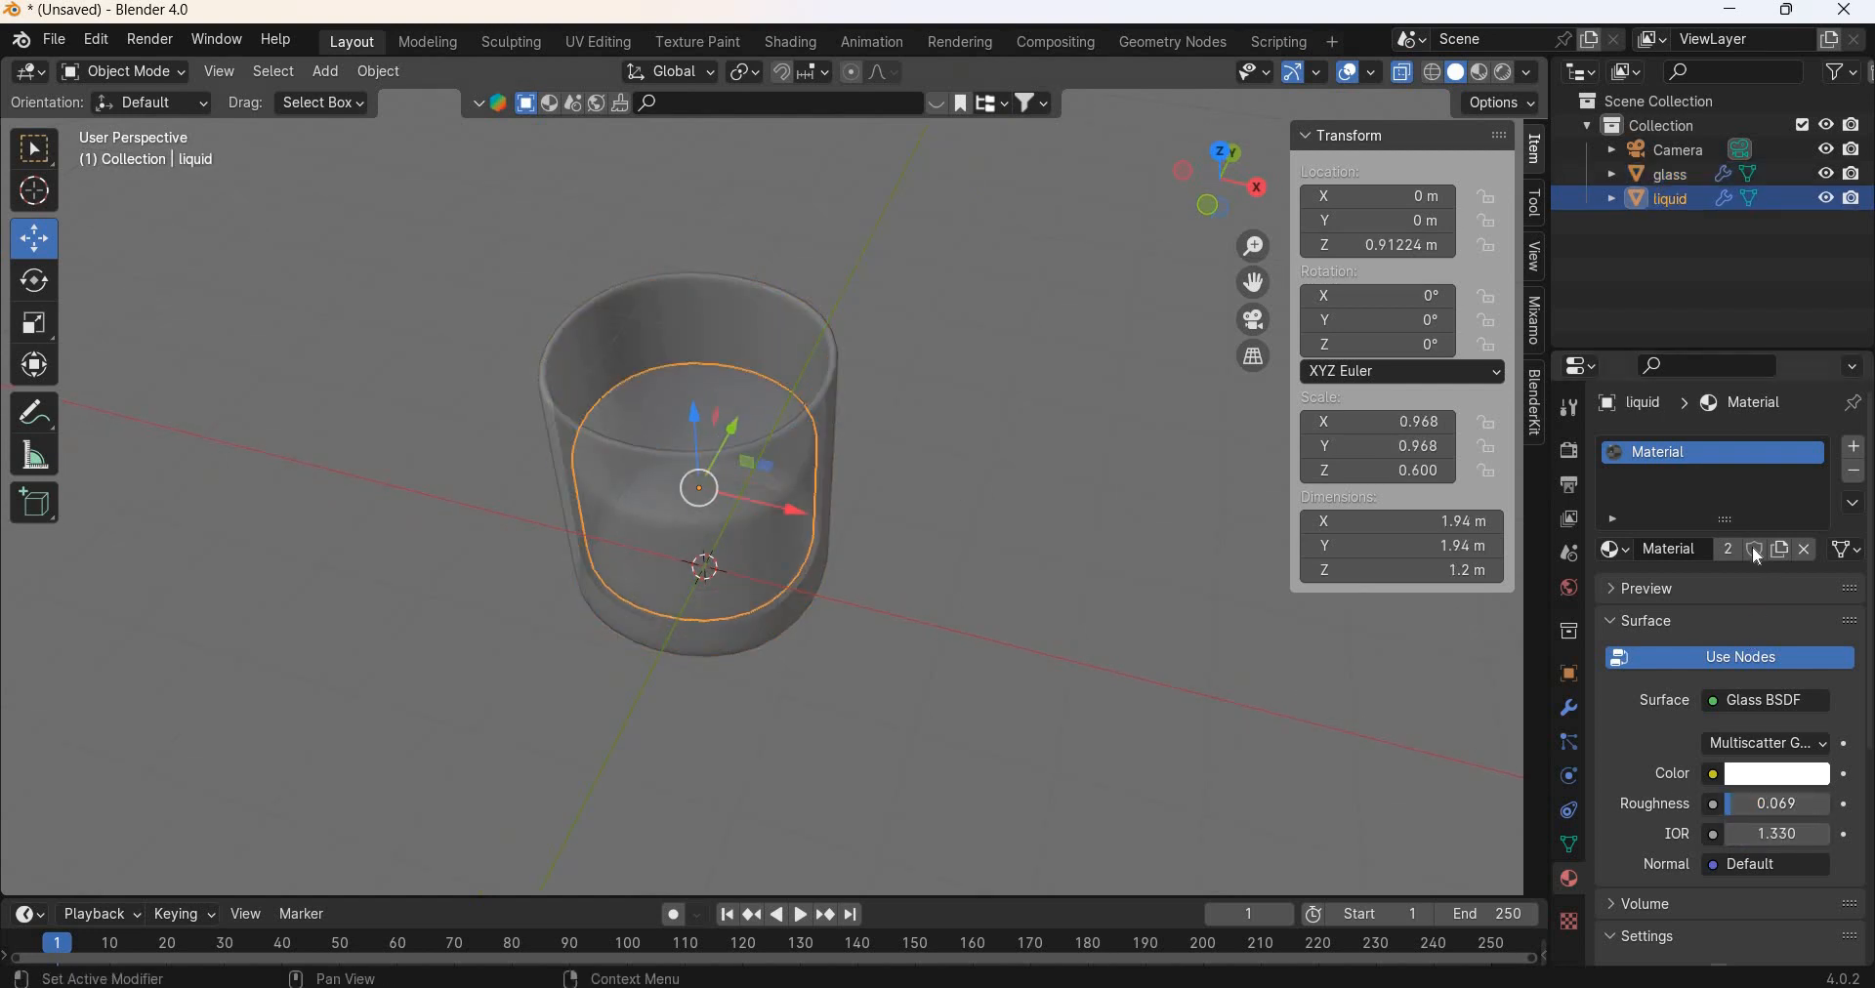
pyautogui.click(1770, 744)
pyautogui.click(1857, 475)
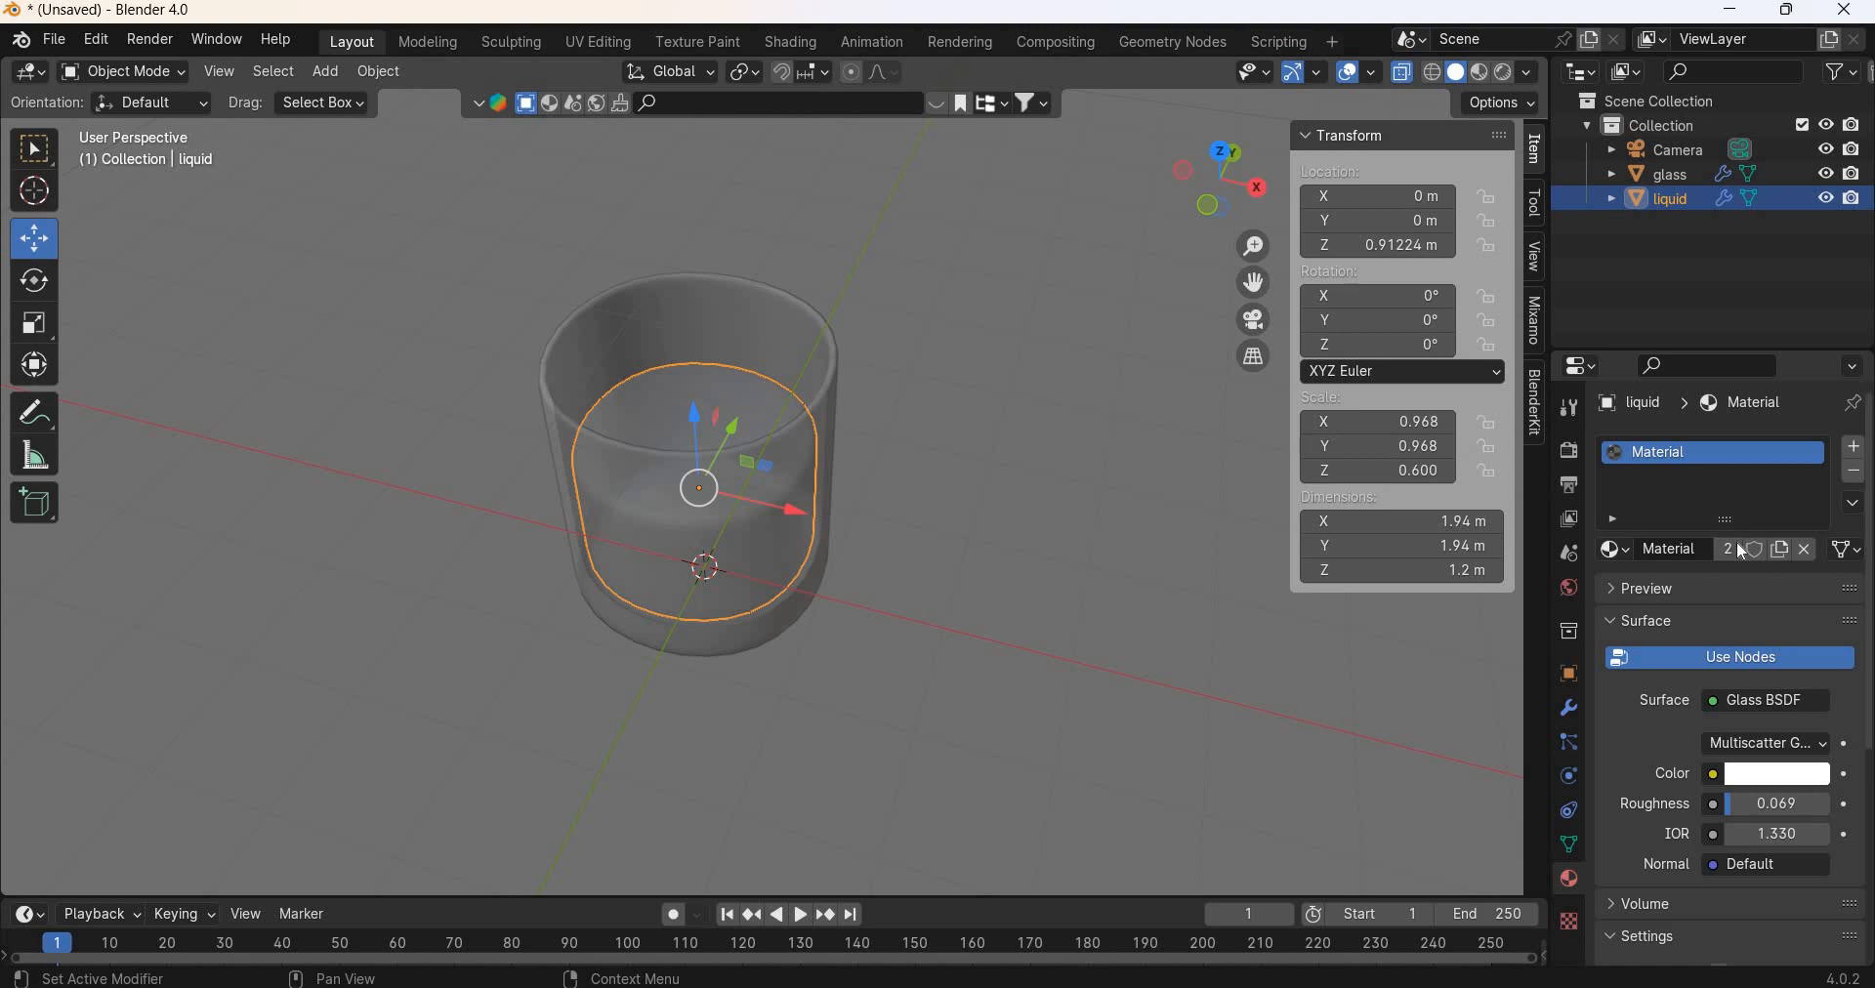
pyautogui.click(1740, 547)
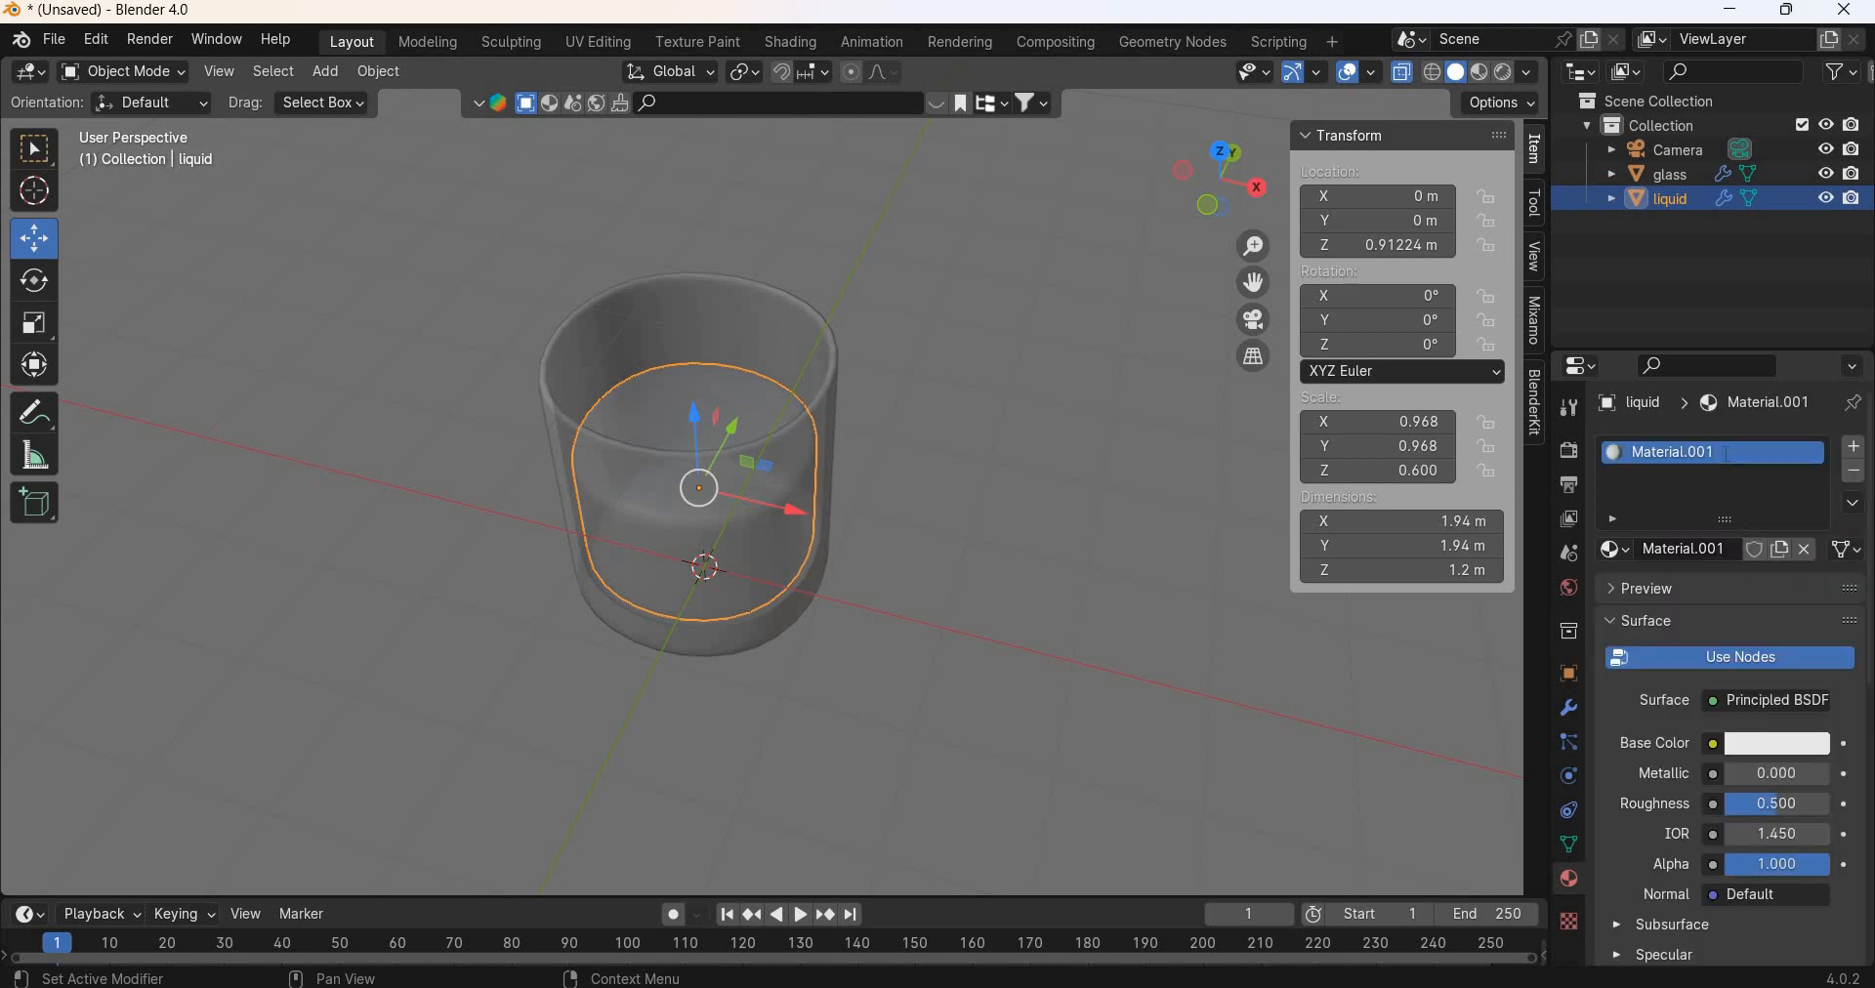
pyautogui.doubleClick(1719, 453)
pyautogui.write('liquid')
pyautogui.press('Return')
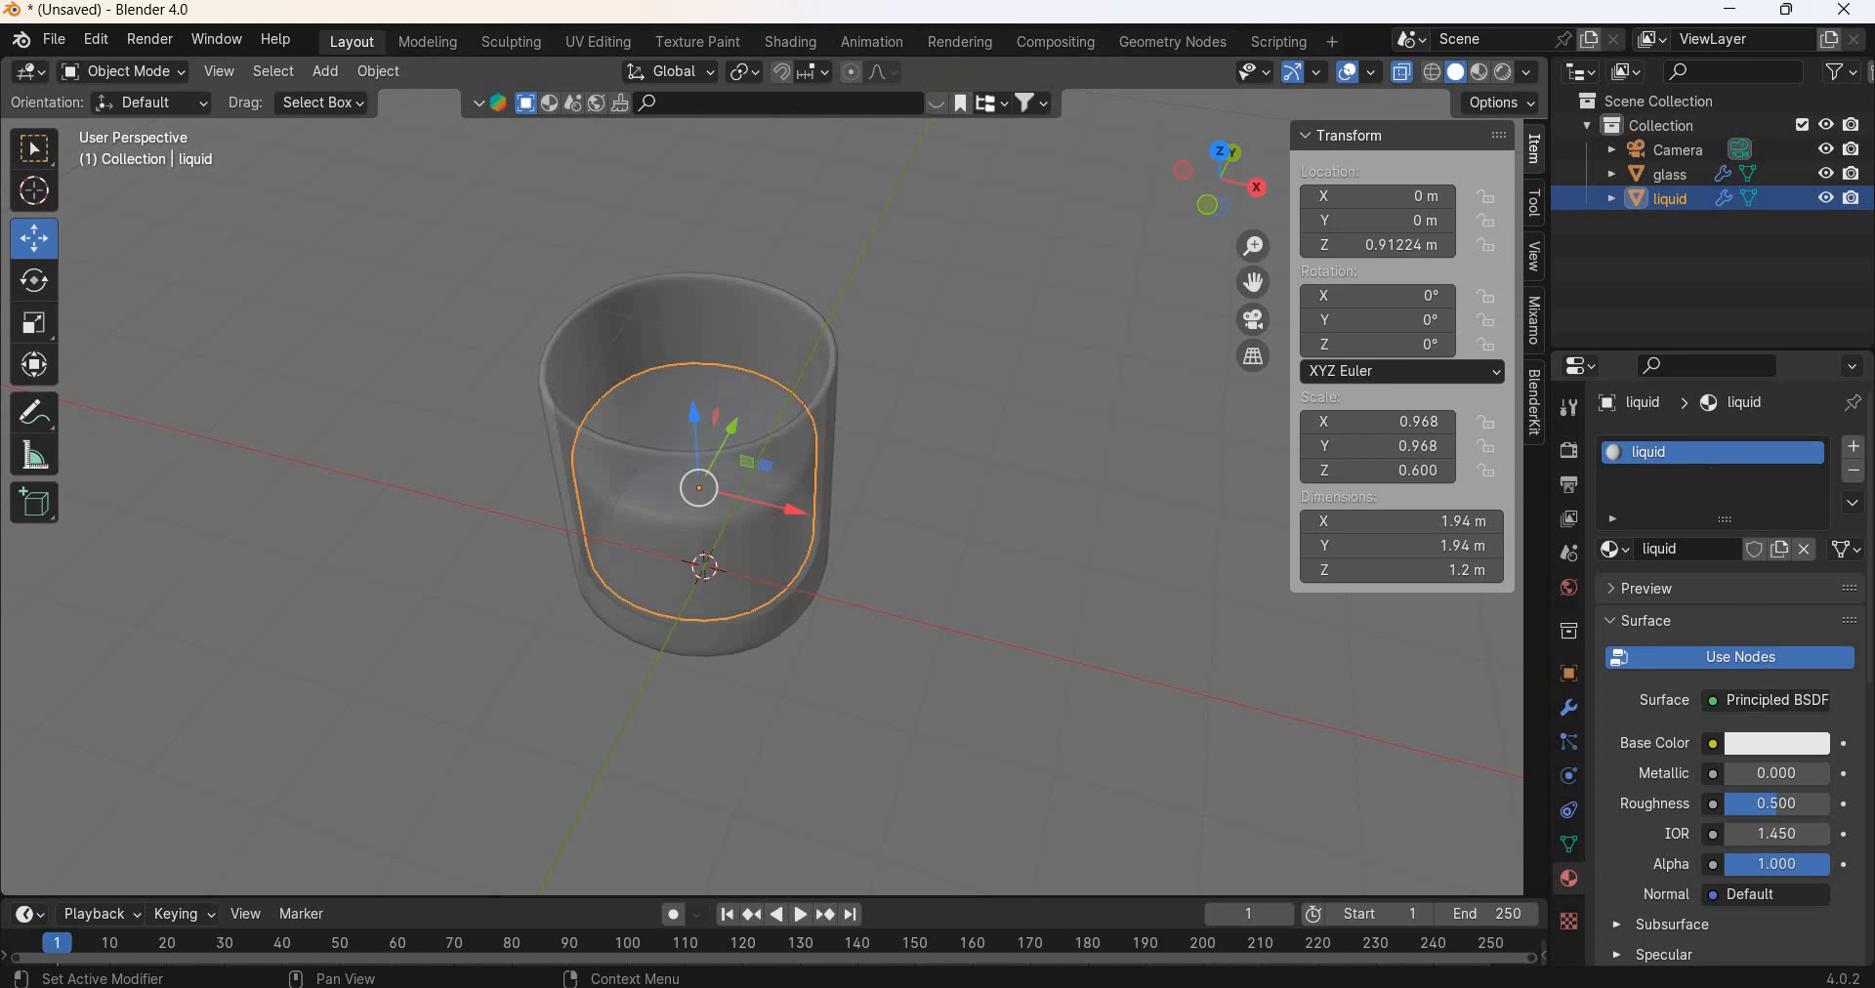
# Step: Change the liquid material's surface to Glass BSDF and give it a bright pink colour
pyautogui.click(1771, 746)
pyautogui.click(1742, 559)
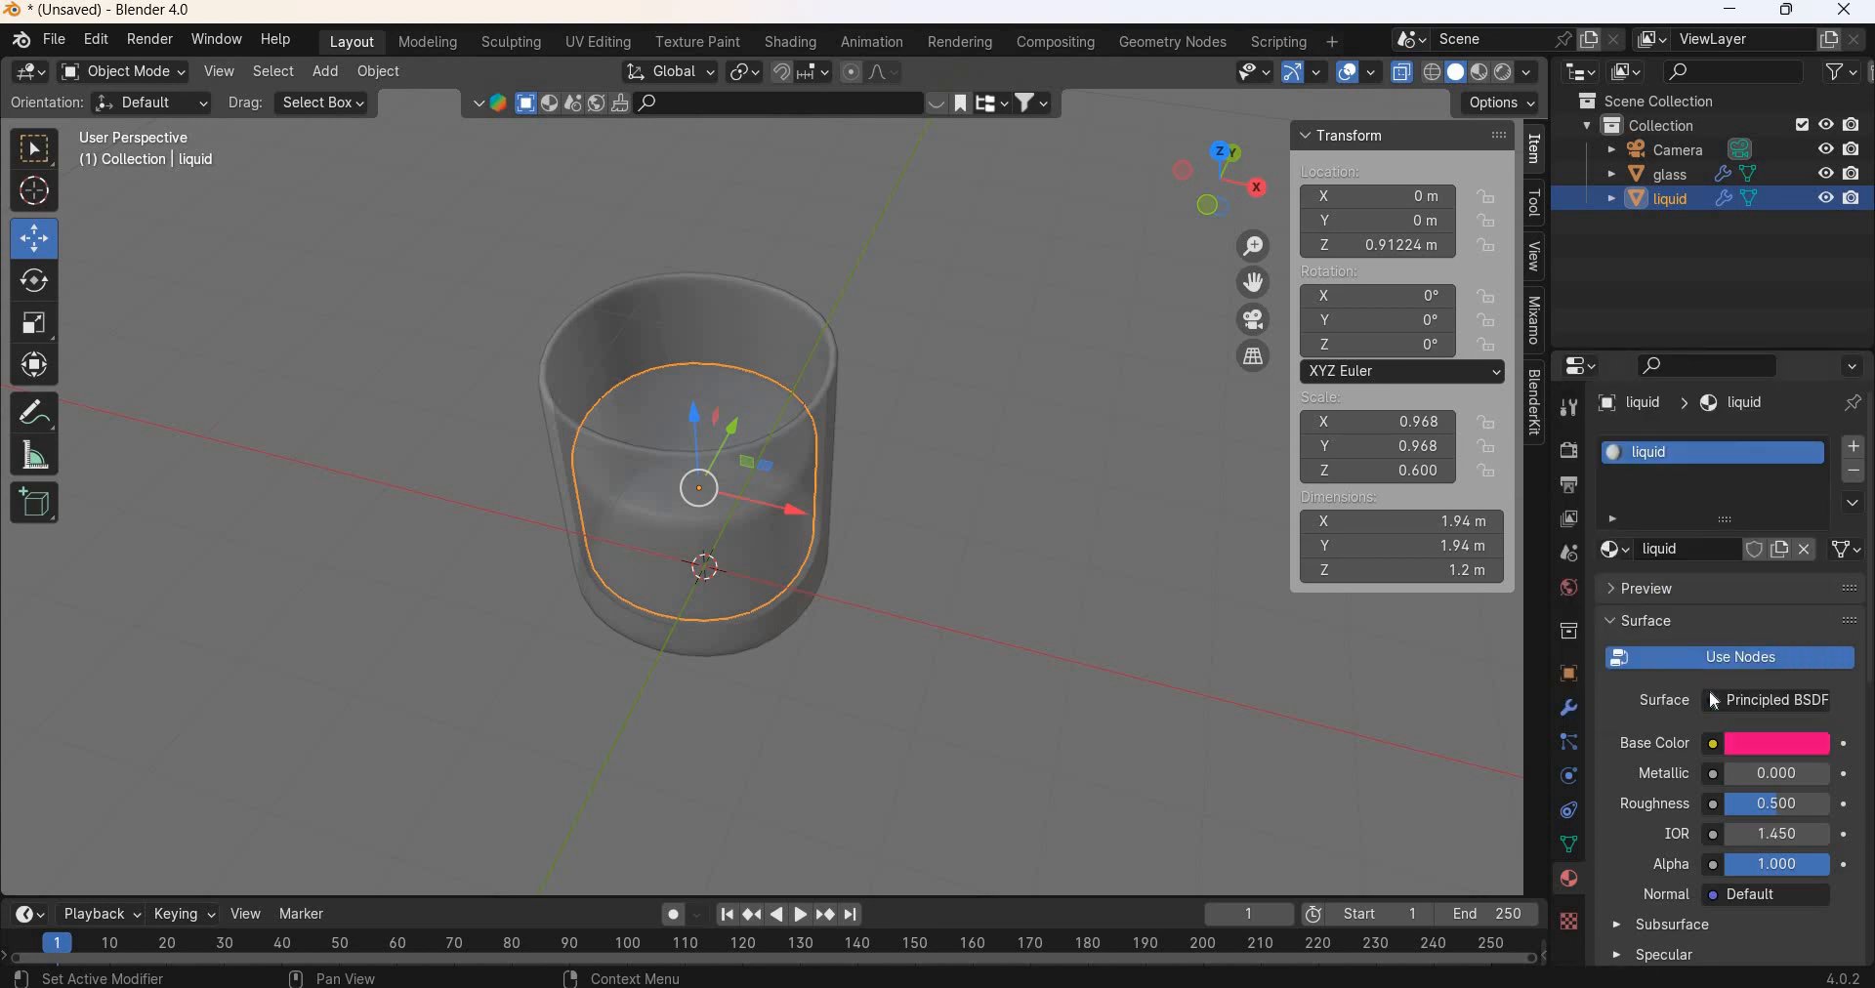
pyautogui.click(1758, 700)
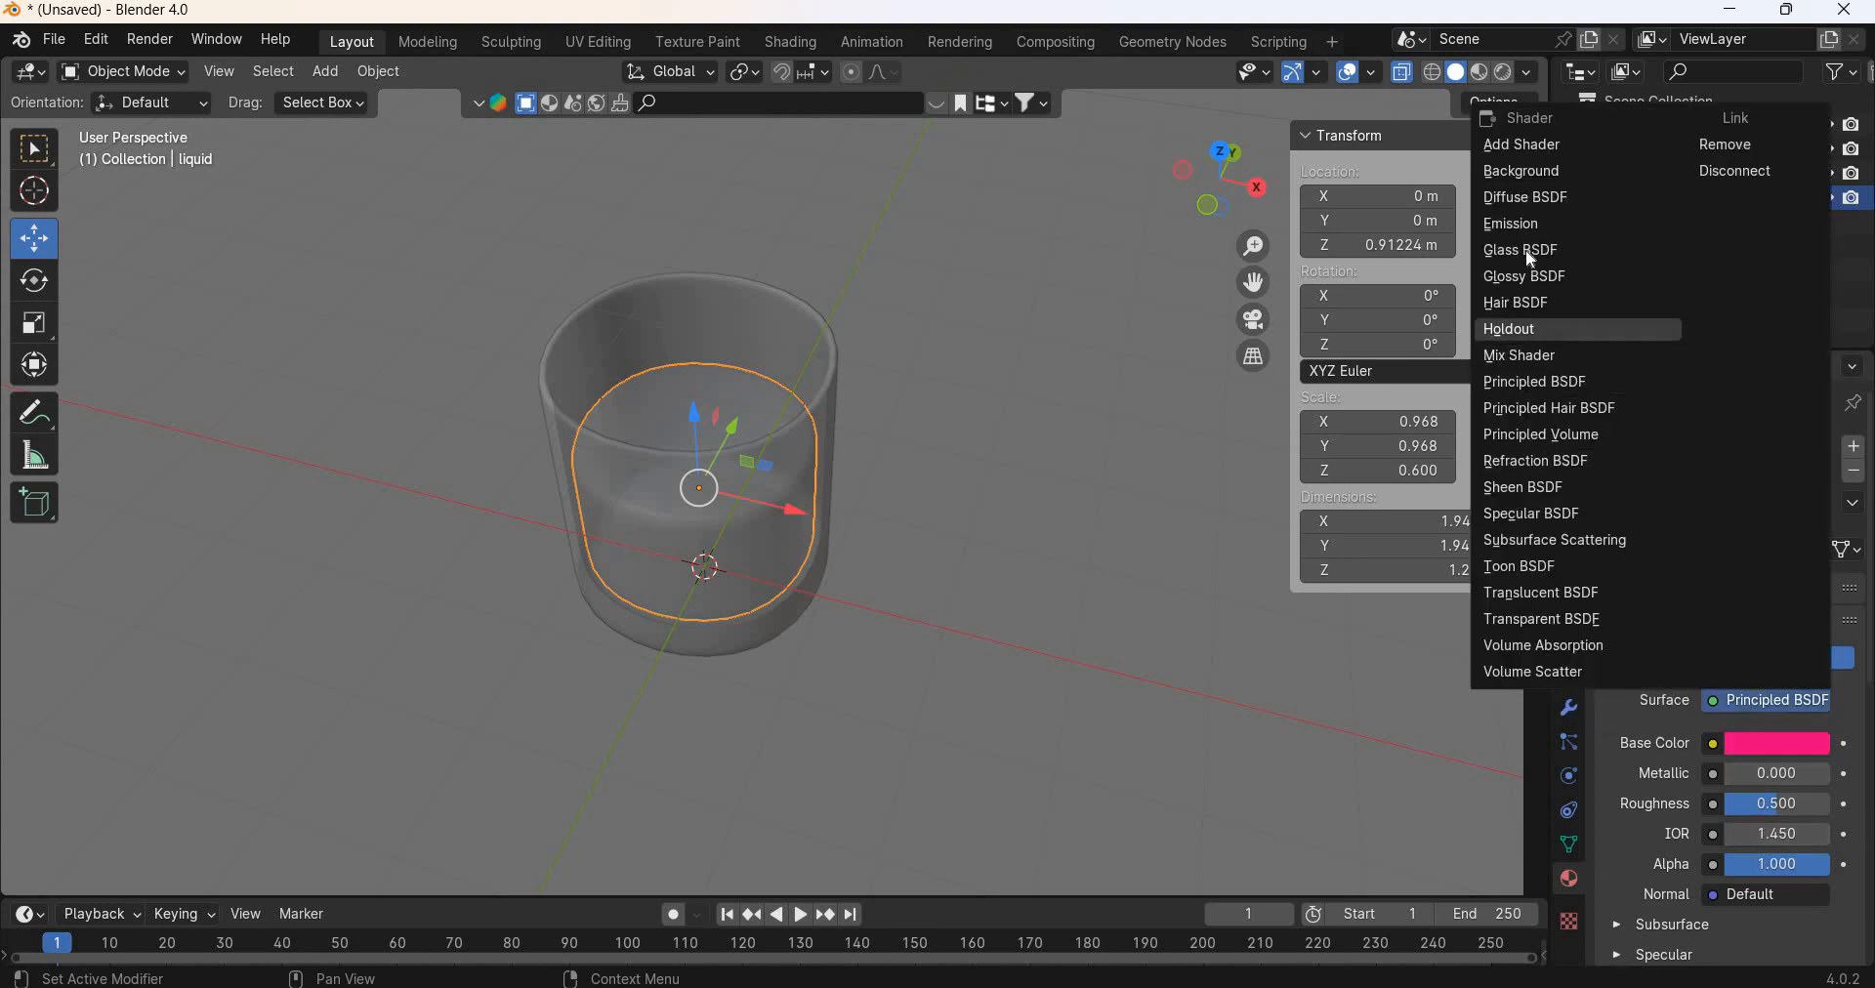
pyautogui.click(1524, 250)
pyautogui.click(1778, 774)
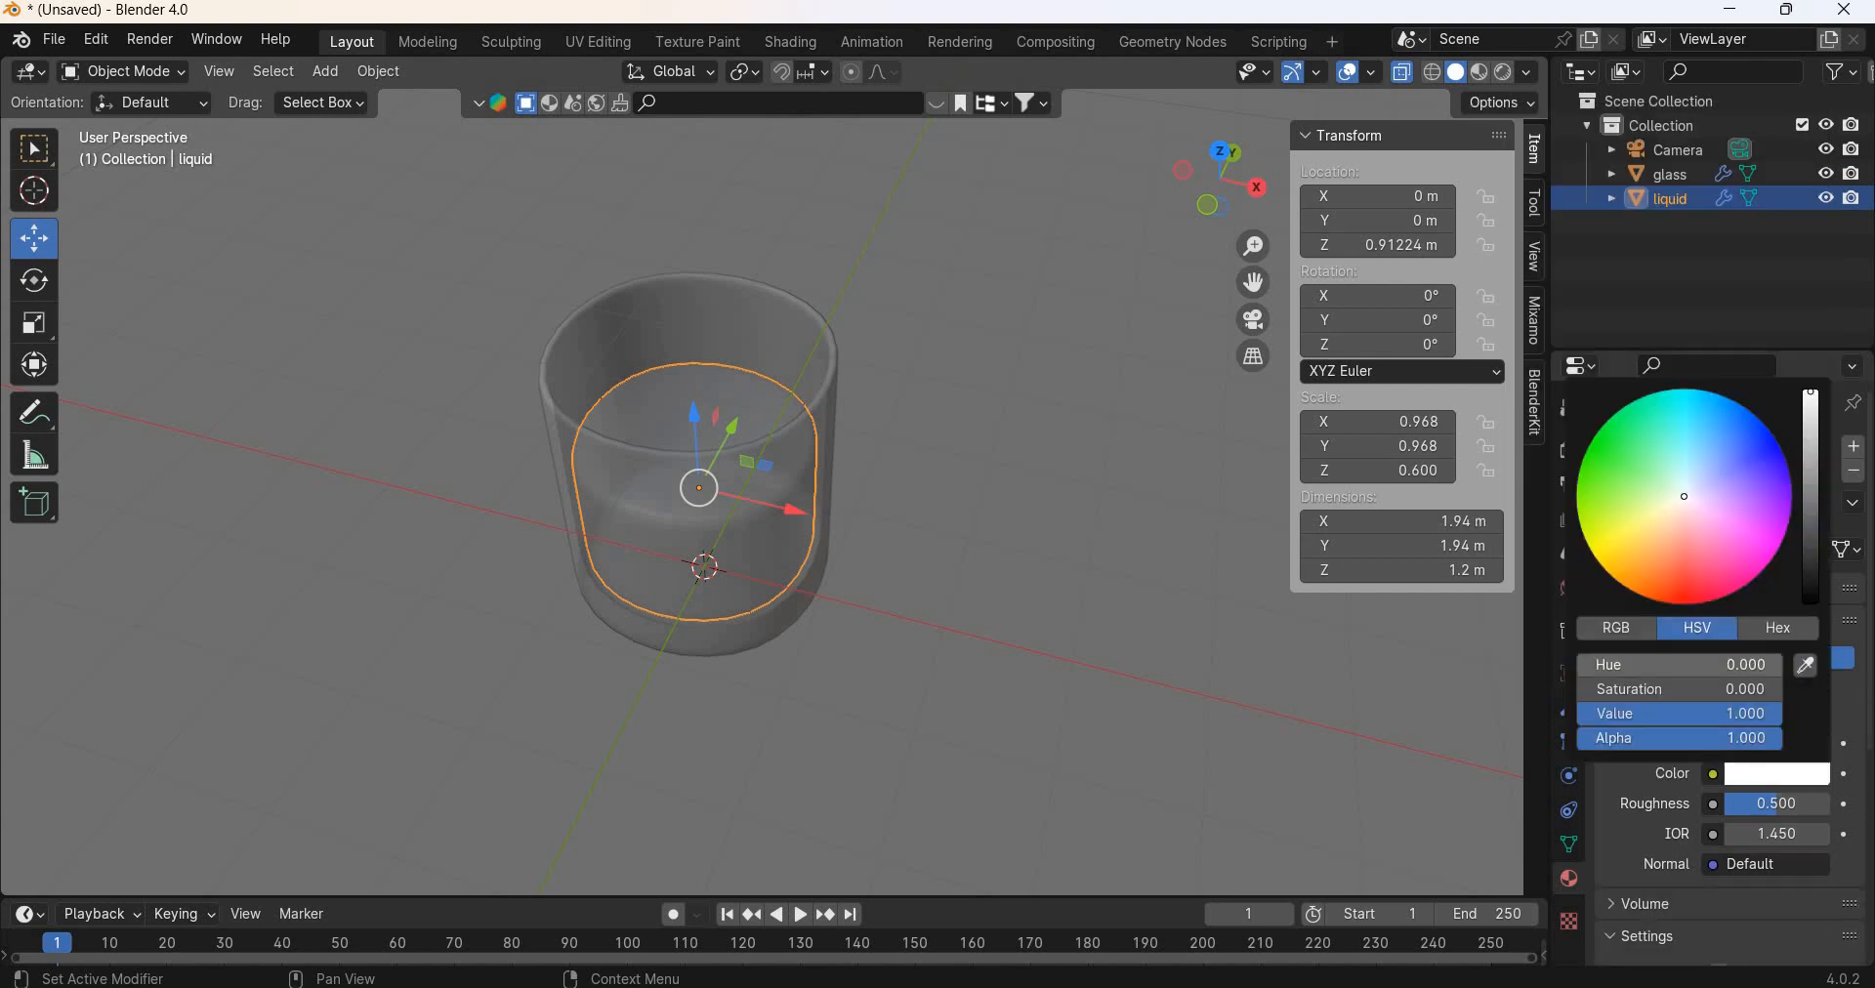
pyautogui.click(1735, 593)
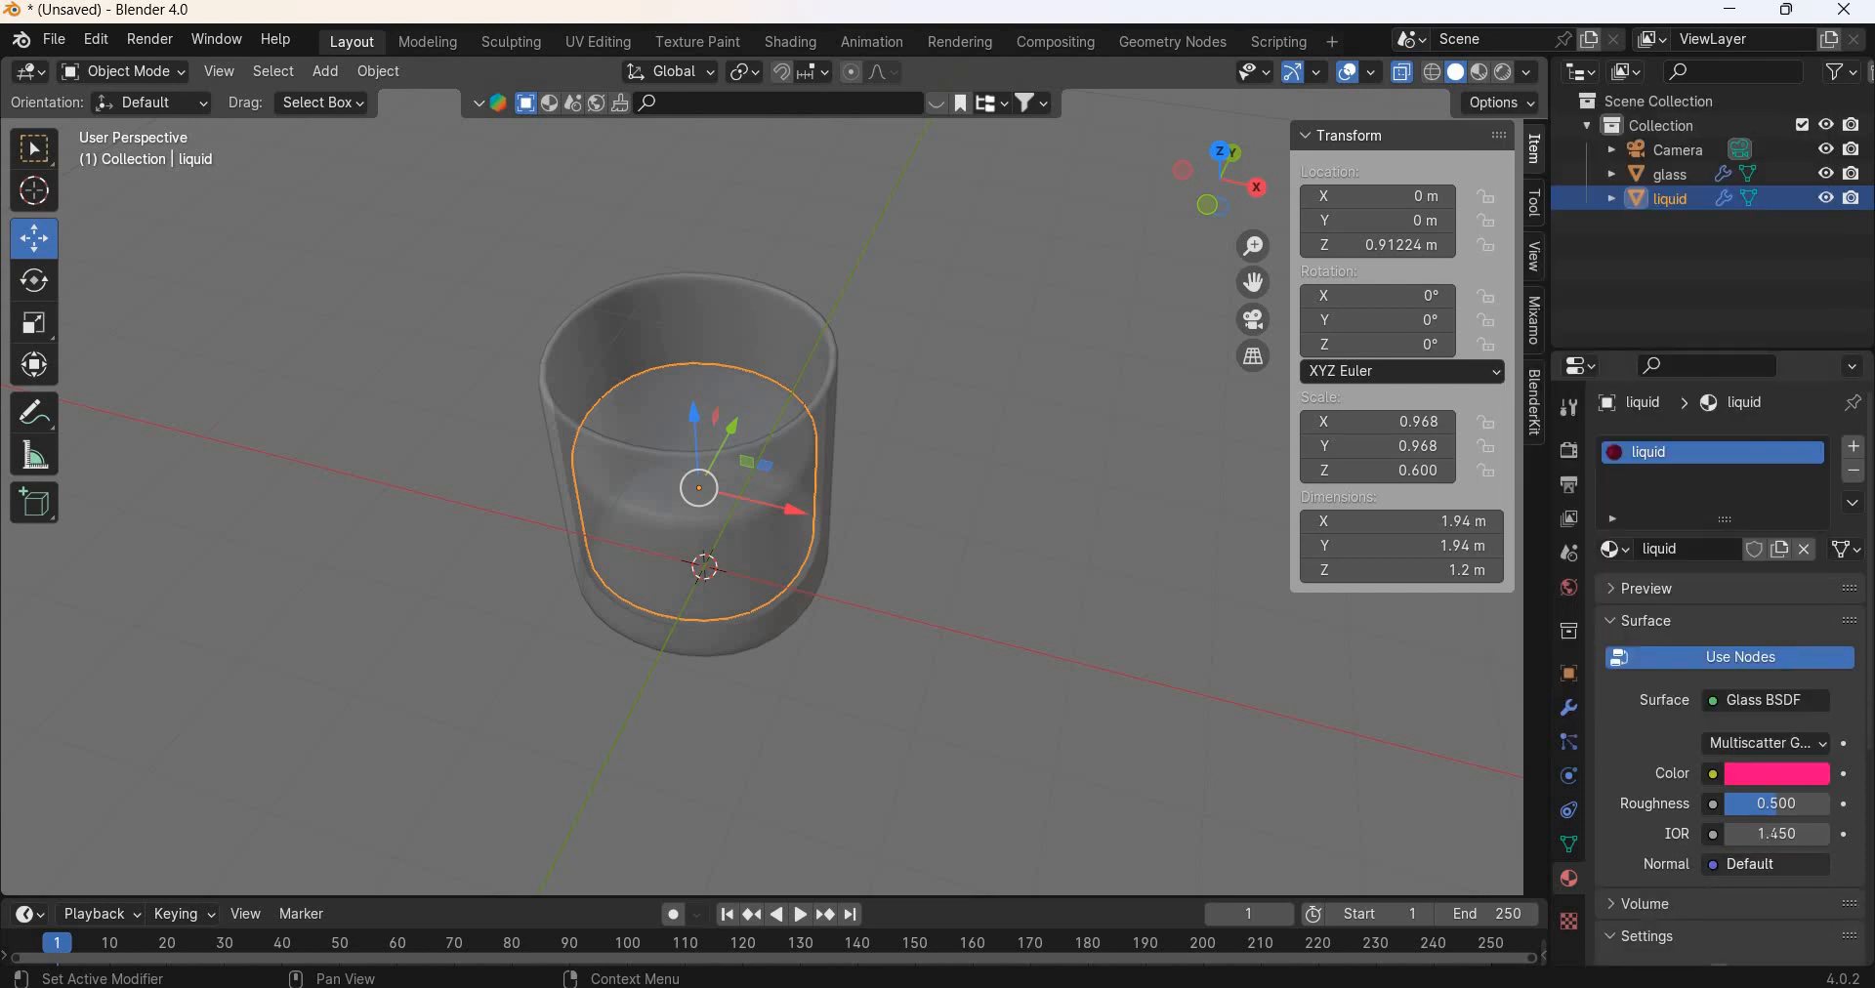
# Step: Set the liquid material's IOR to 1.33 and reduce its roughness to 0
pyautogui.click(1770, 836)
pyautogui.write('1.33')
pyautogui.press('Return')
pyautogui.moveTo(1790, 804); pyautogui.dragTo(1725, 803)
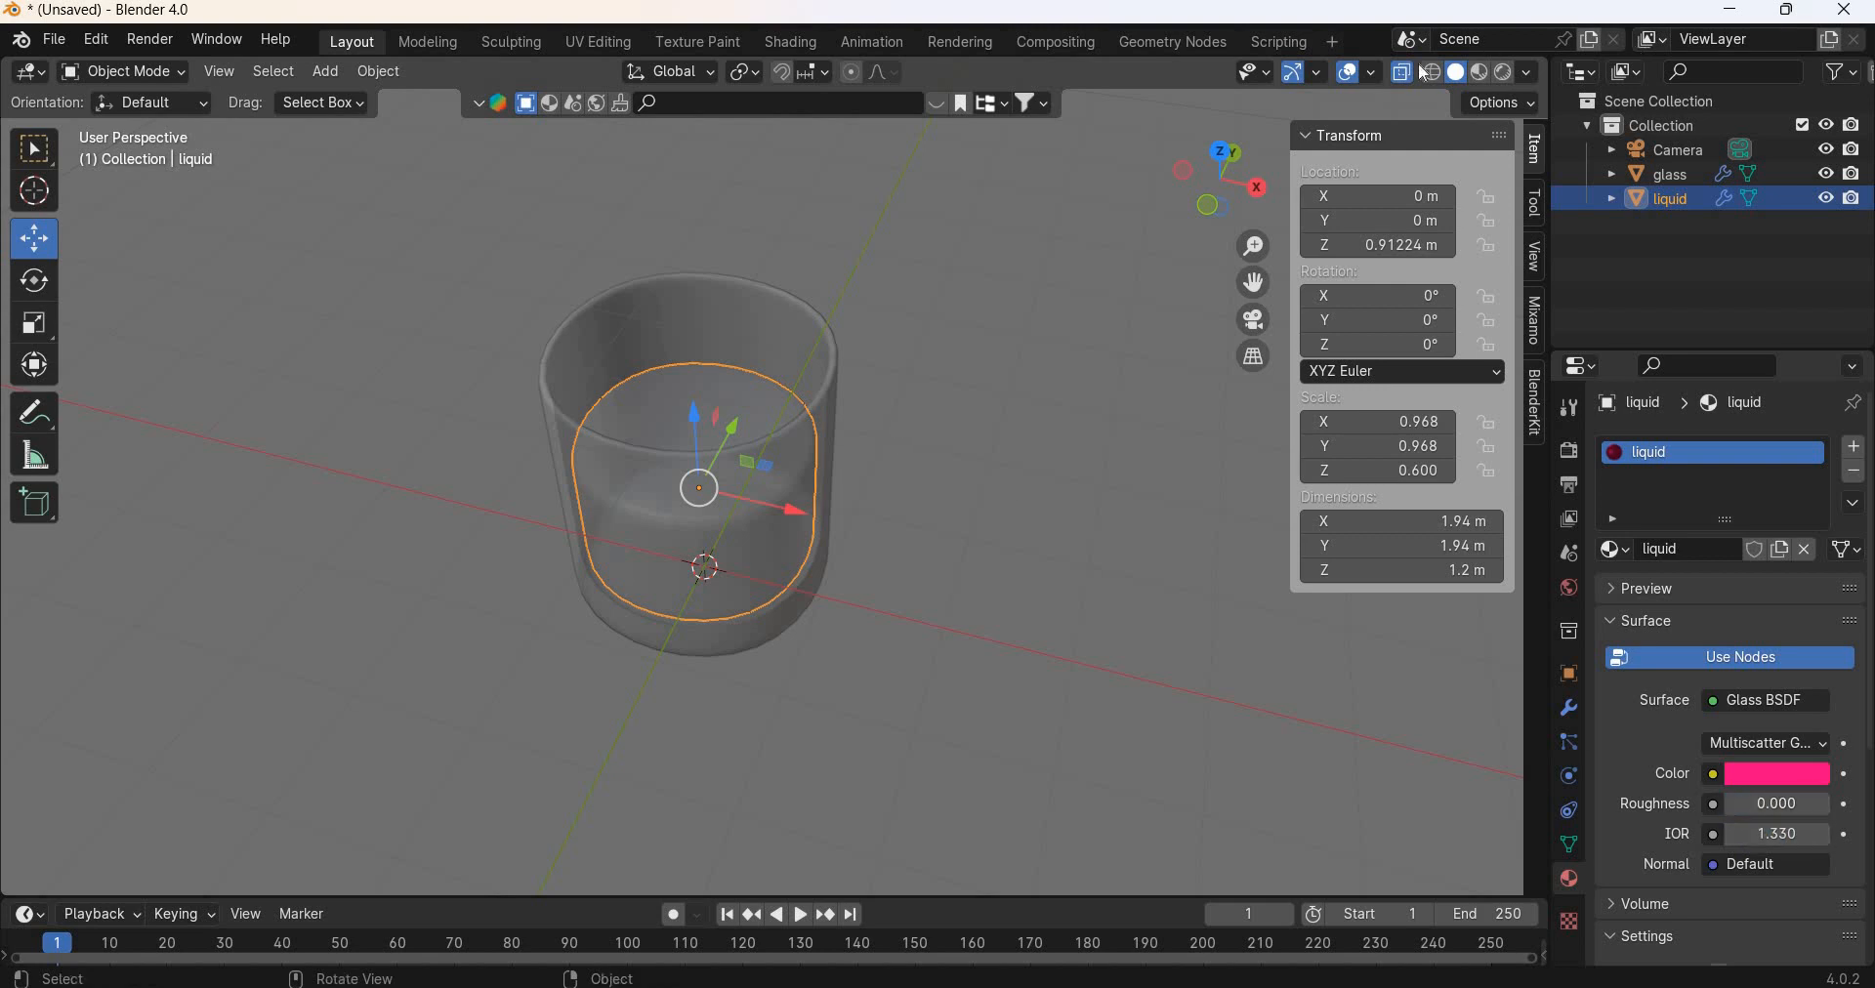
# Step: Switch the viewport to material preview shading, deselect the liquid and examine both materials
pyautogui.click(1482, 72)
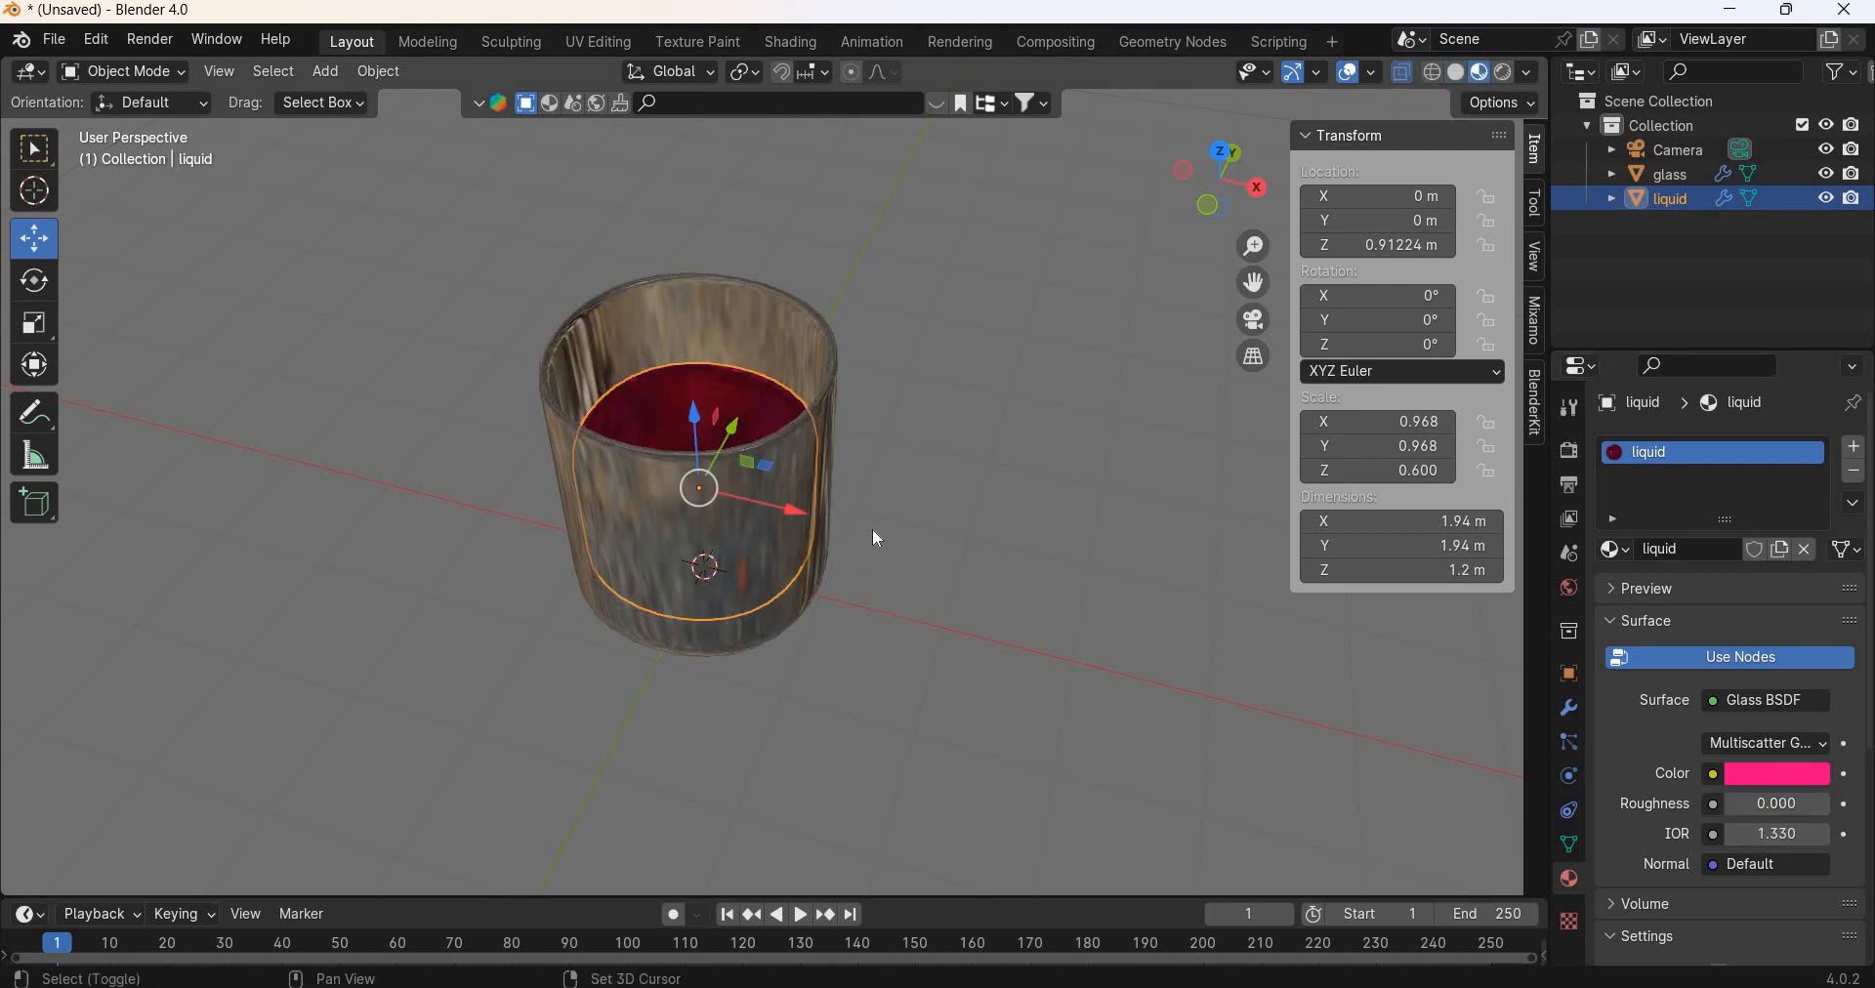
pyautogui.keyDown('shift'); pyautogui.moveTo(887, 658); pyautogui.dragTo(969, 459, button='middle'); pyautogui.keyUp('shift')
pyautogui.scroll(1, 913, 582)
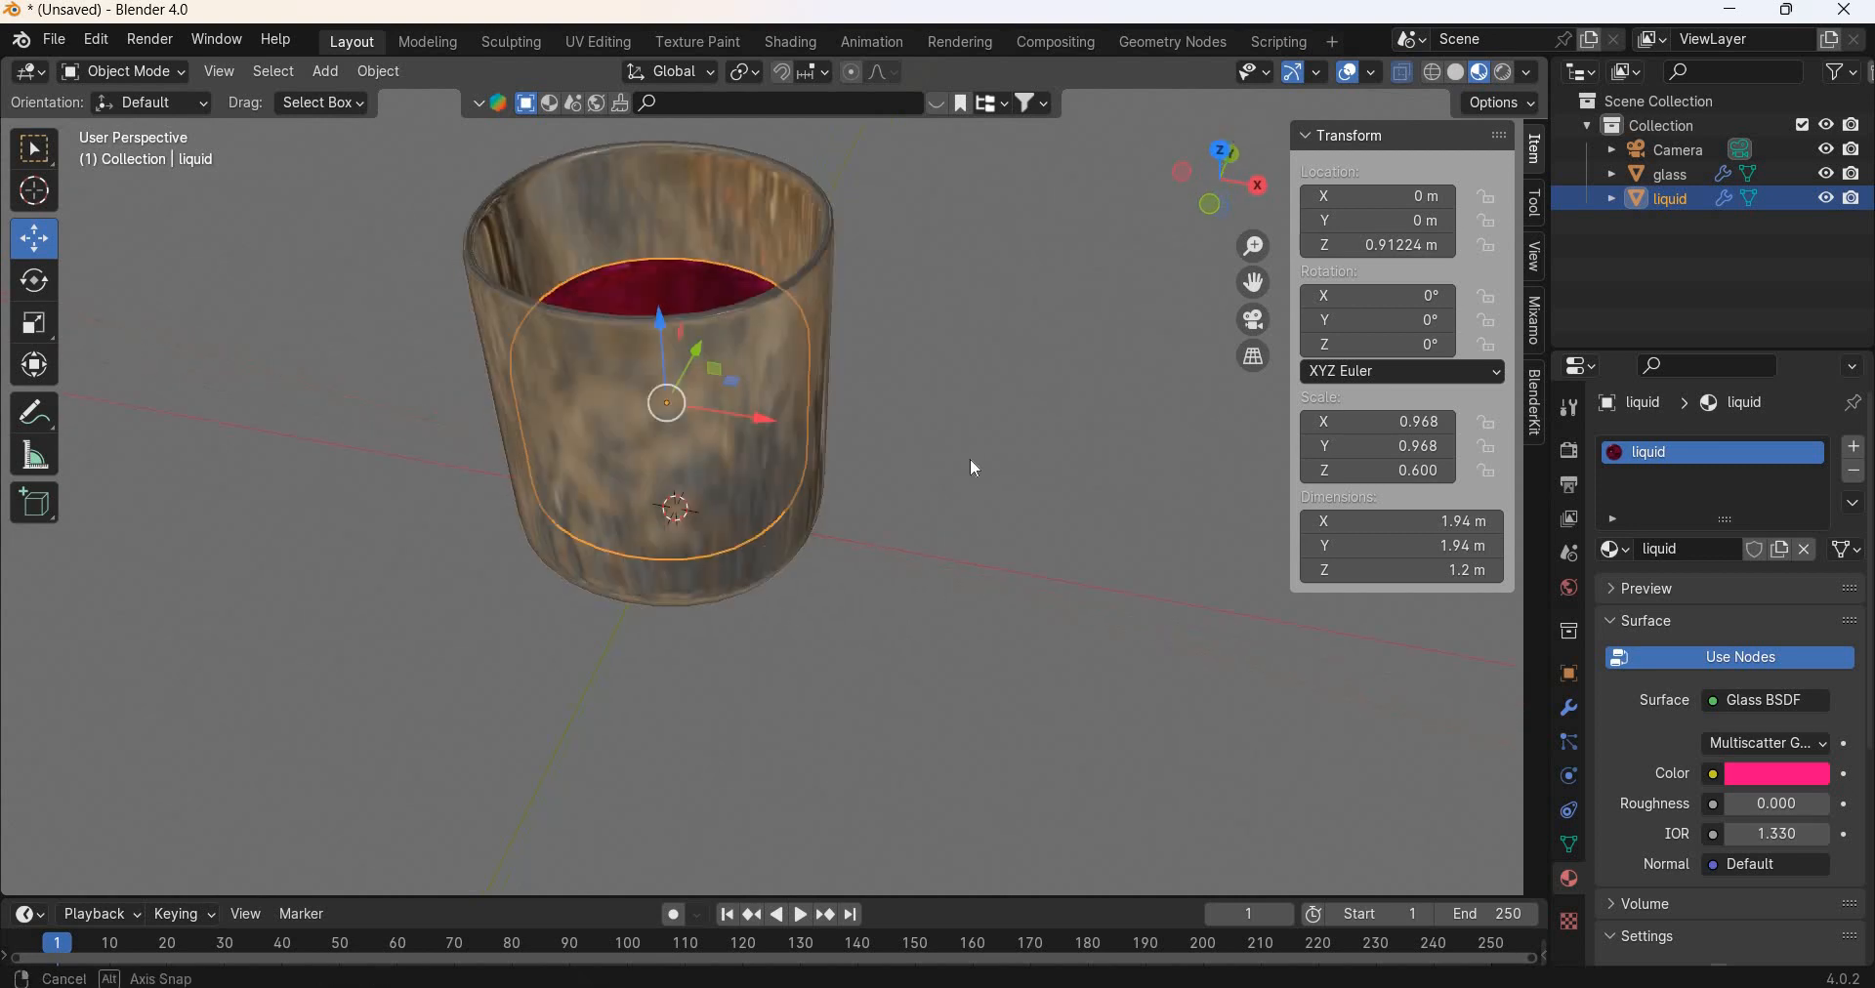
pyautogui.click(989, 566)
pyautogui.moveTo(988, 566); pyautogui.dragTo(998, 572, button='middle')
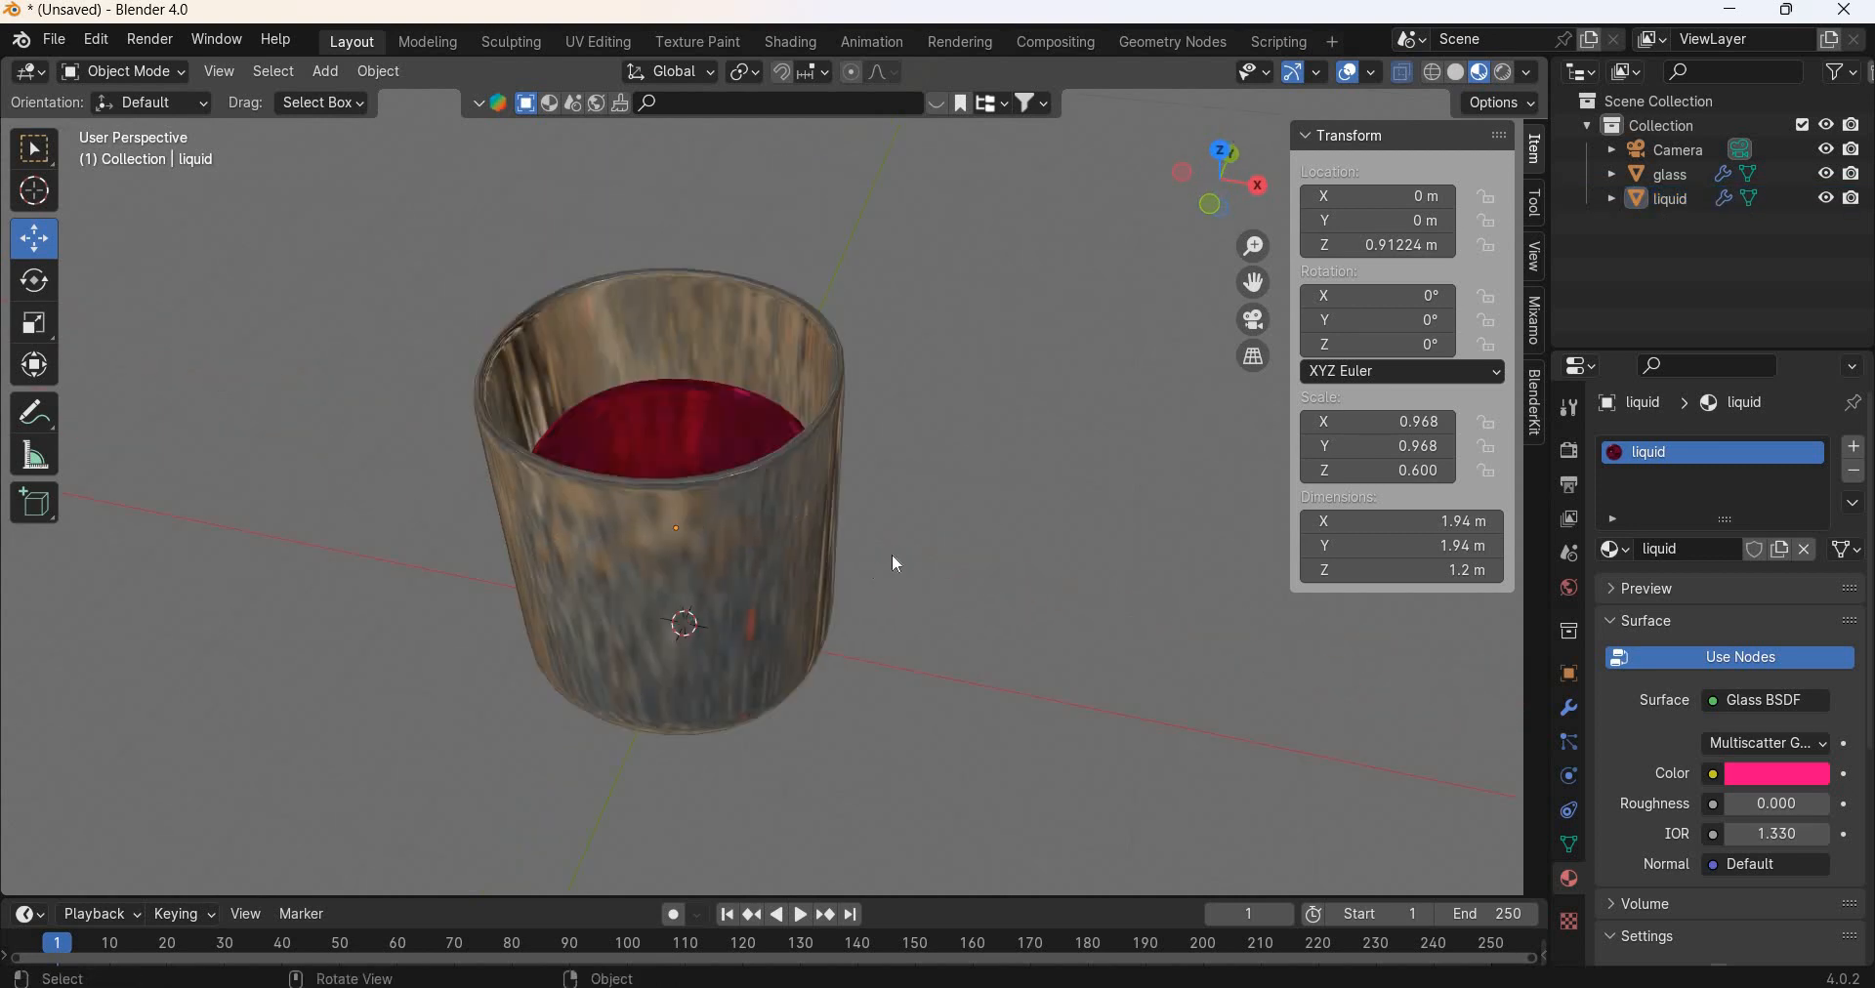
# Step: Add an ico sphere at the world origin and set its scale to 0.2 on all axes
pyautogui.click(326, 71)
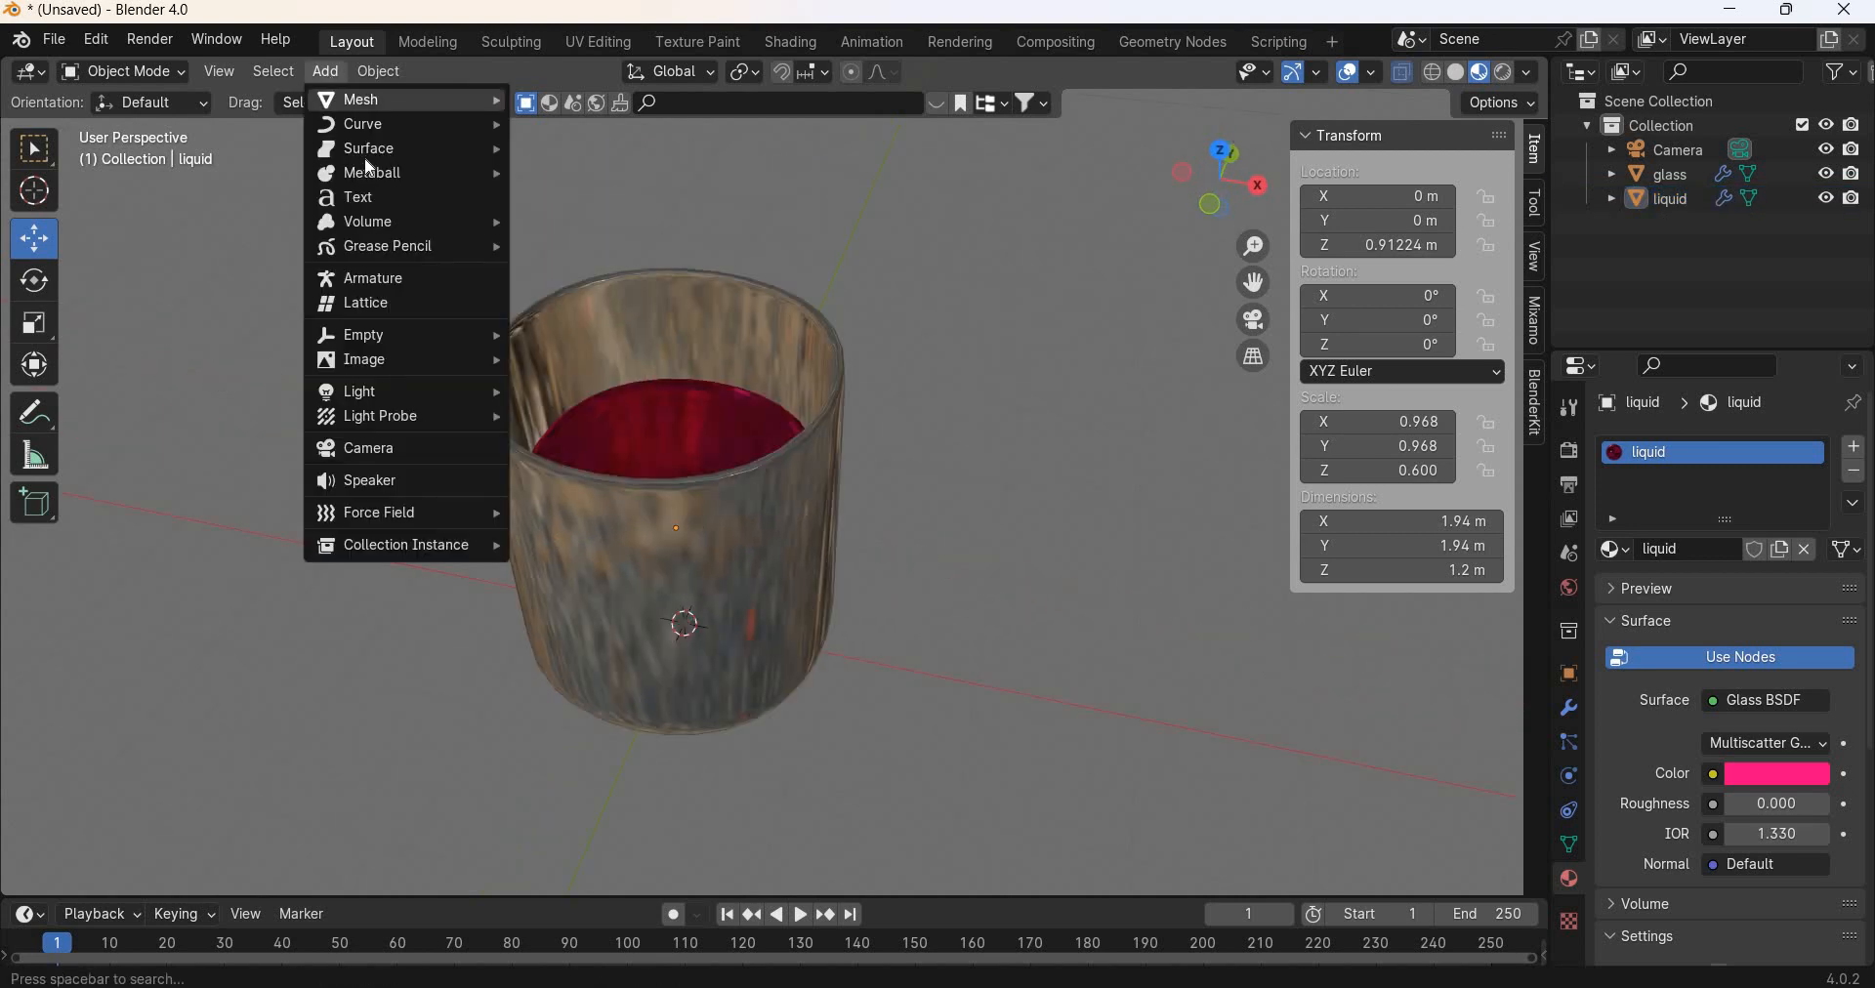
pyautogui.moveTo(390, 100)
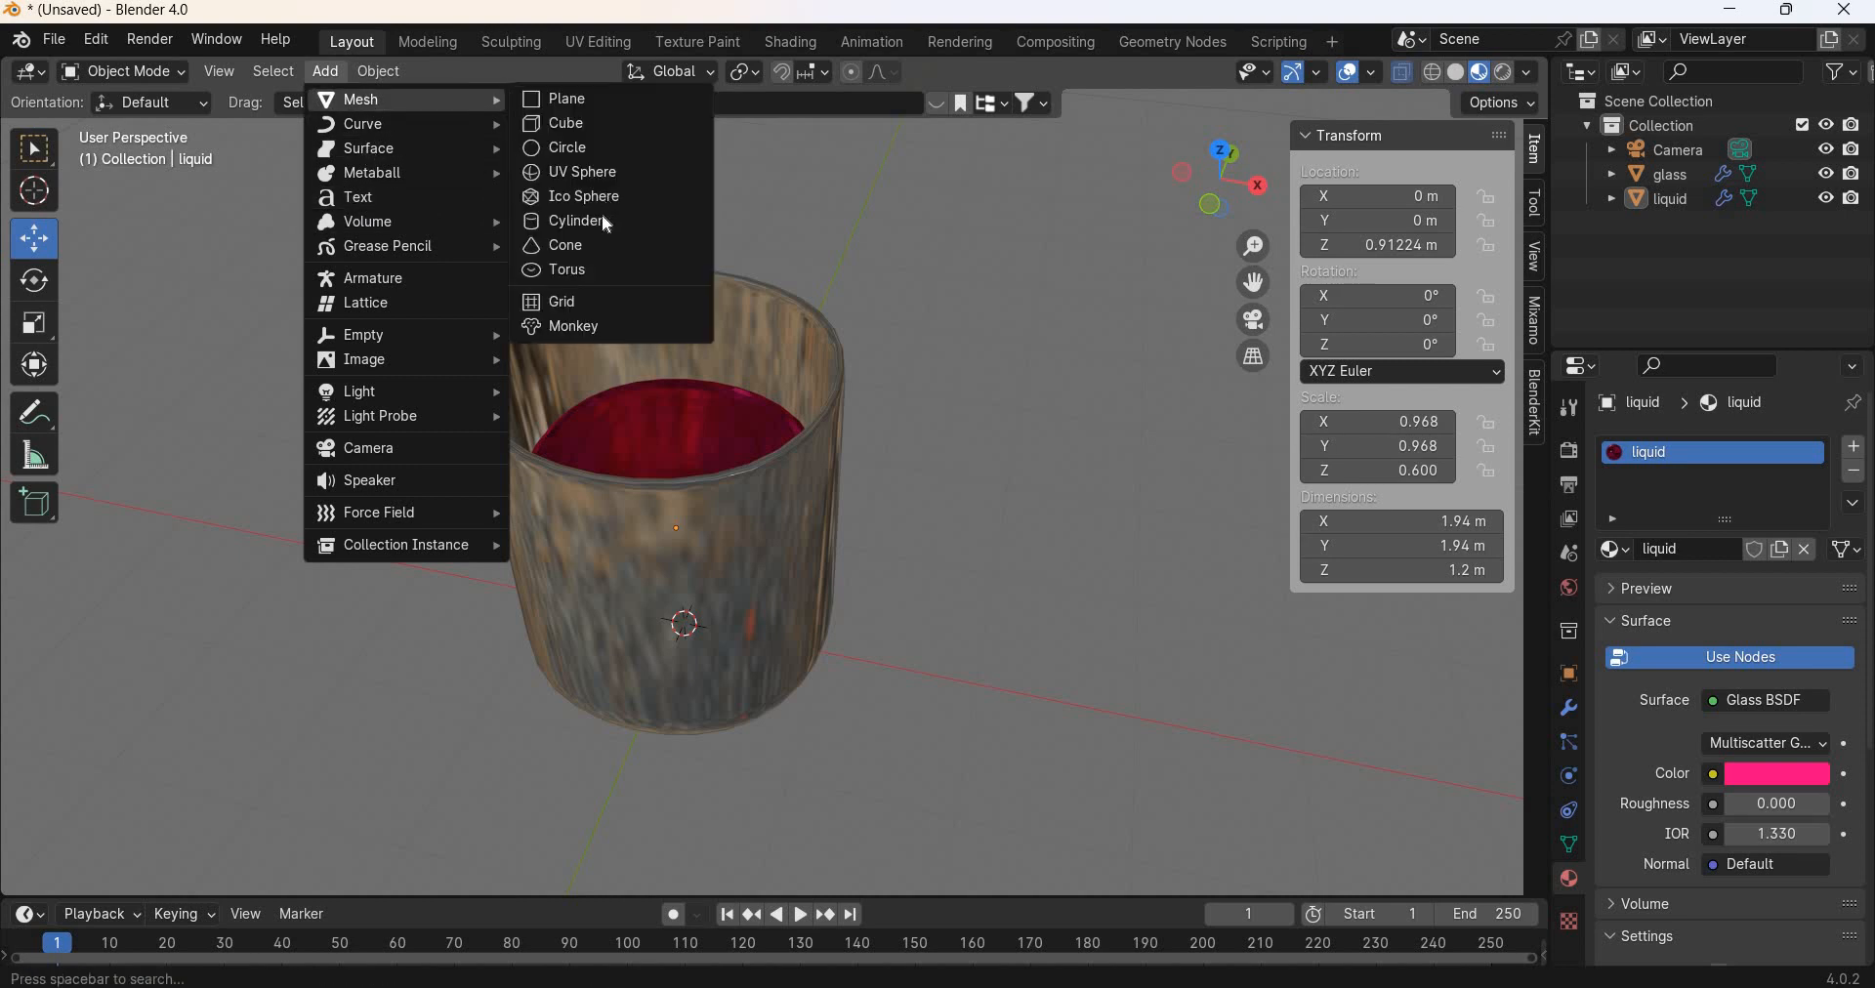
pyautogui.click(586, 196)
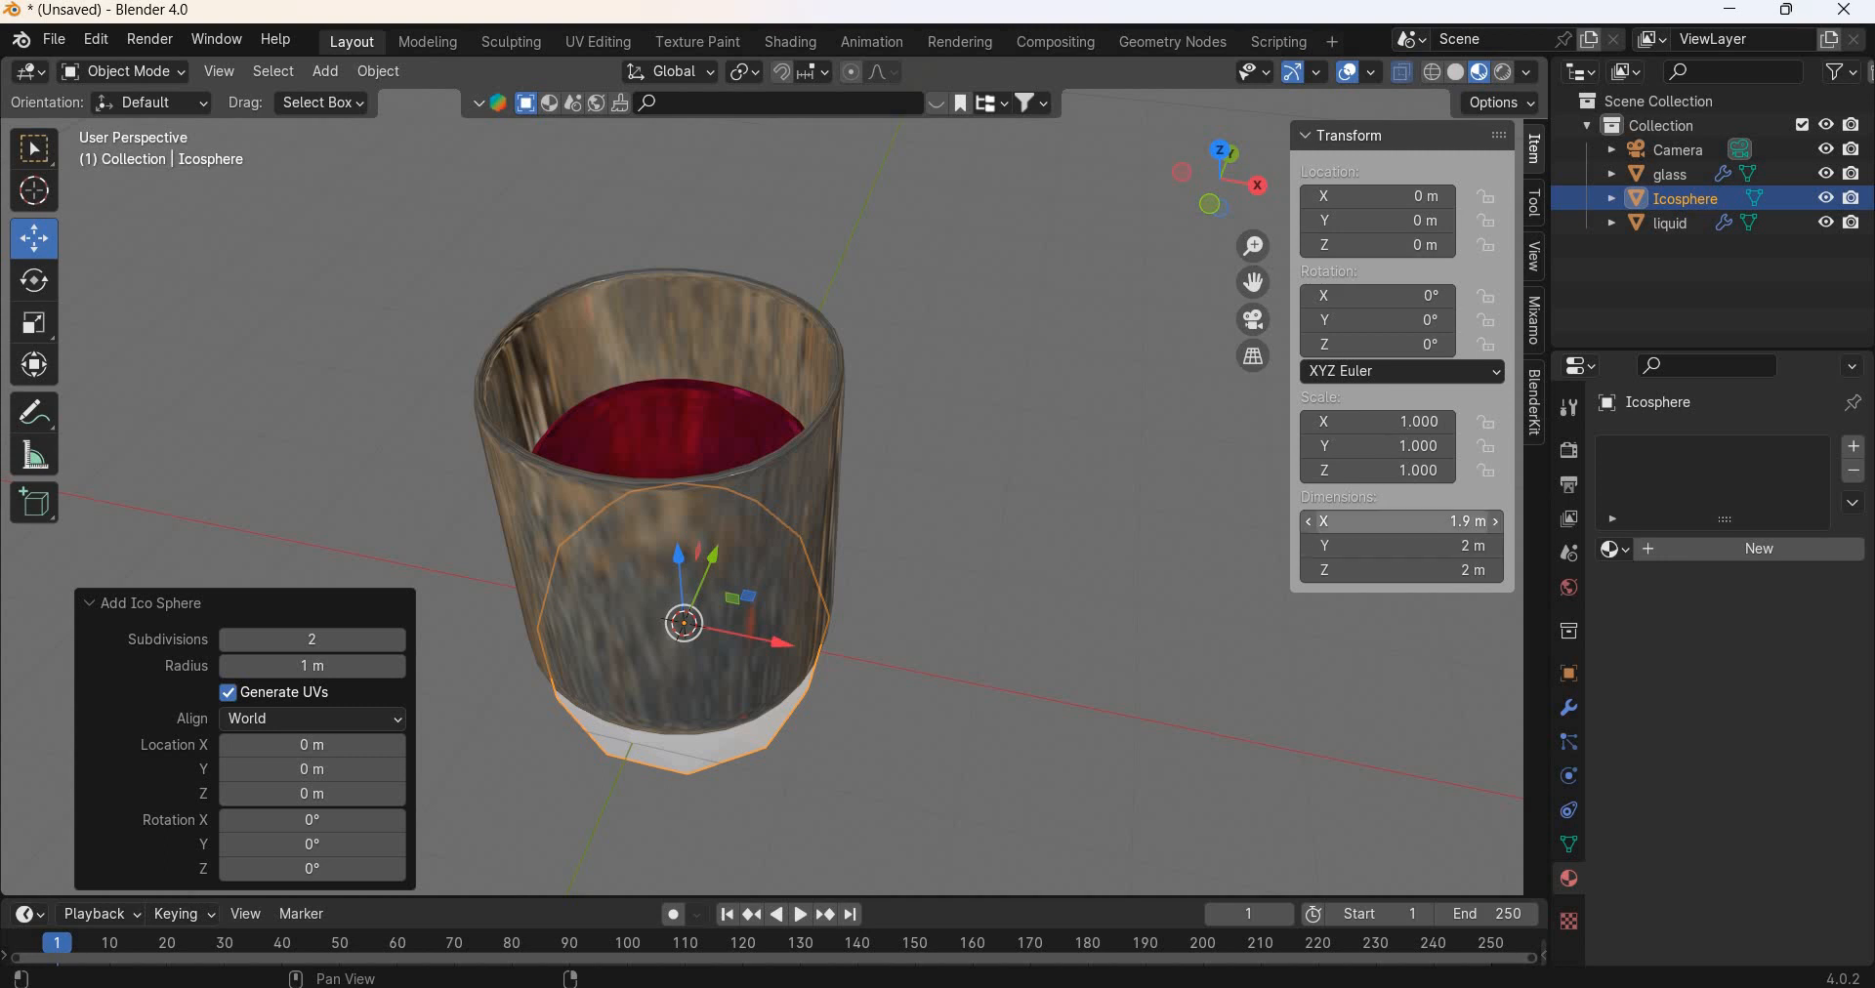
pyautogui.moveTo(1395, 422); pyautogui.dragTo(1395, 471)
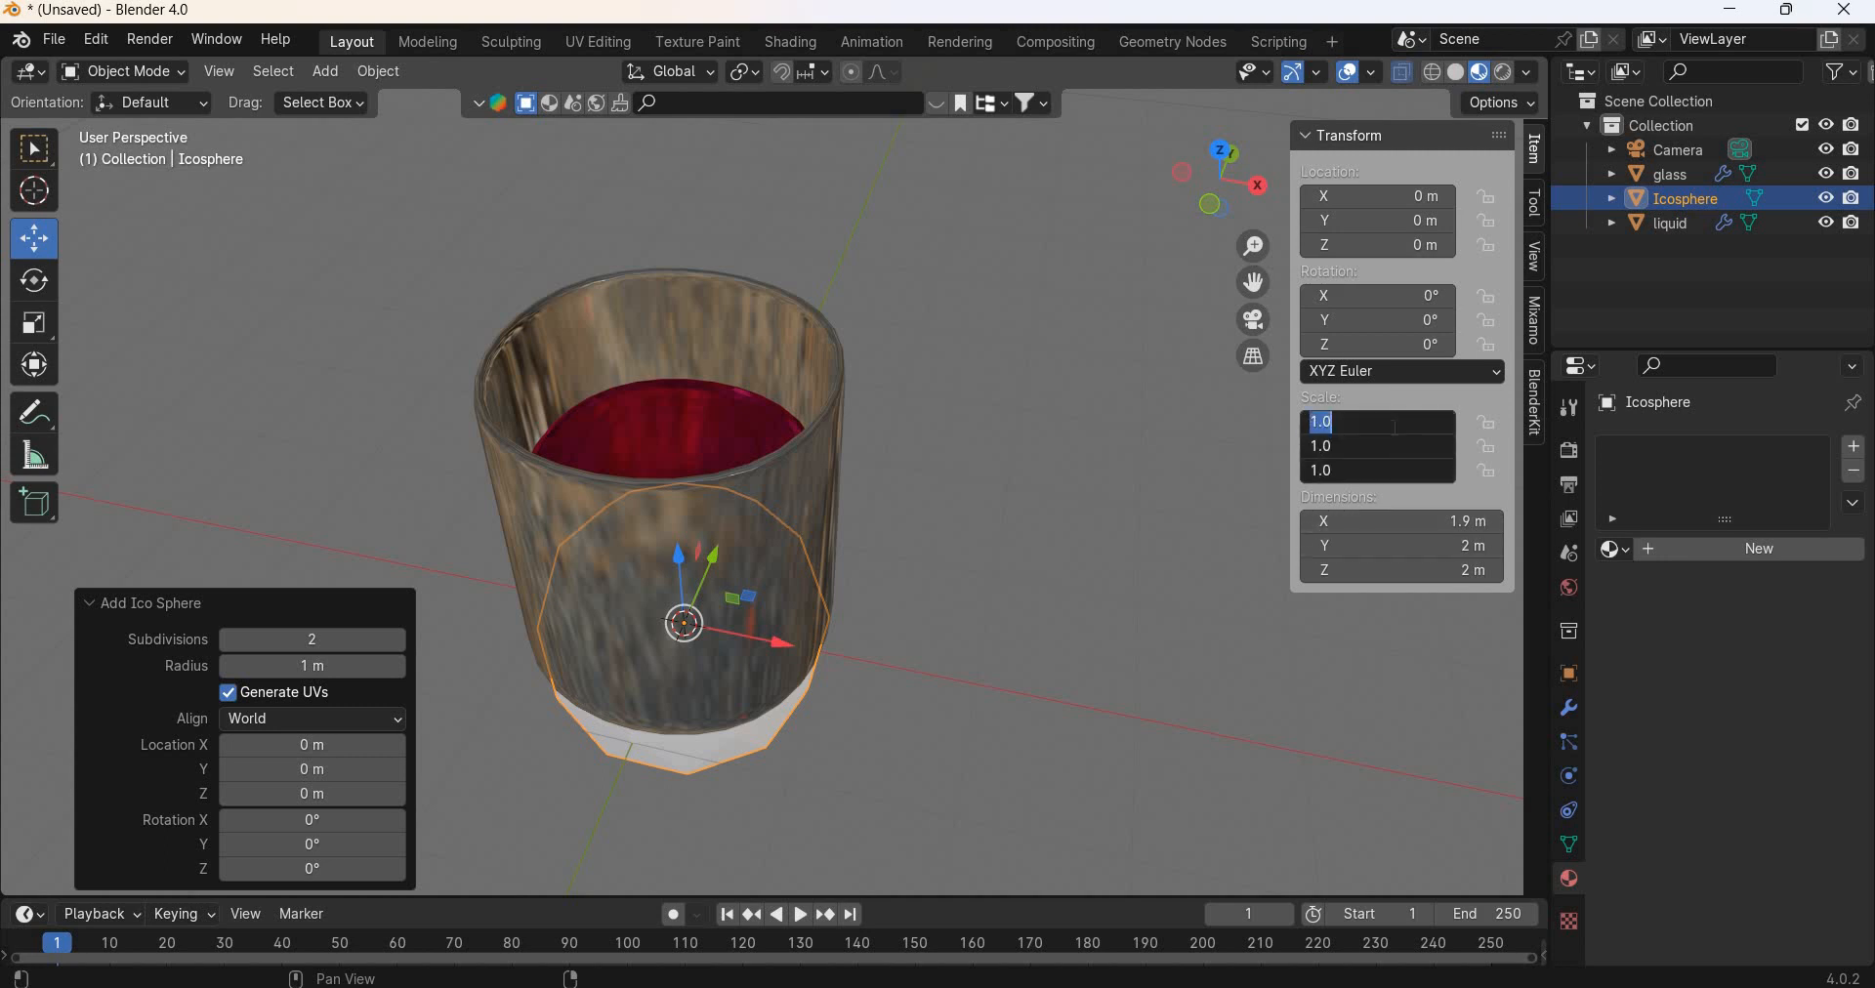
pyautogui.write('0.2')
pyautogui.press('Return')
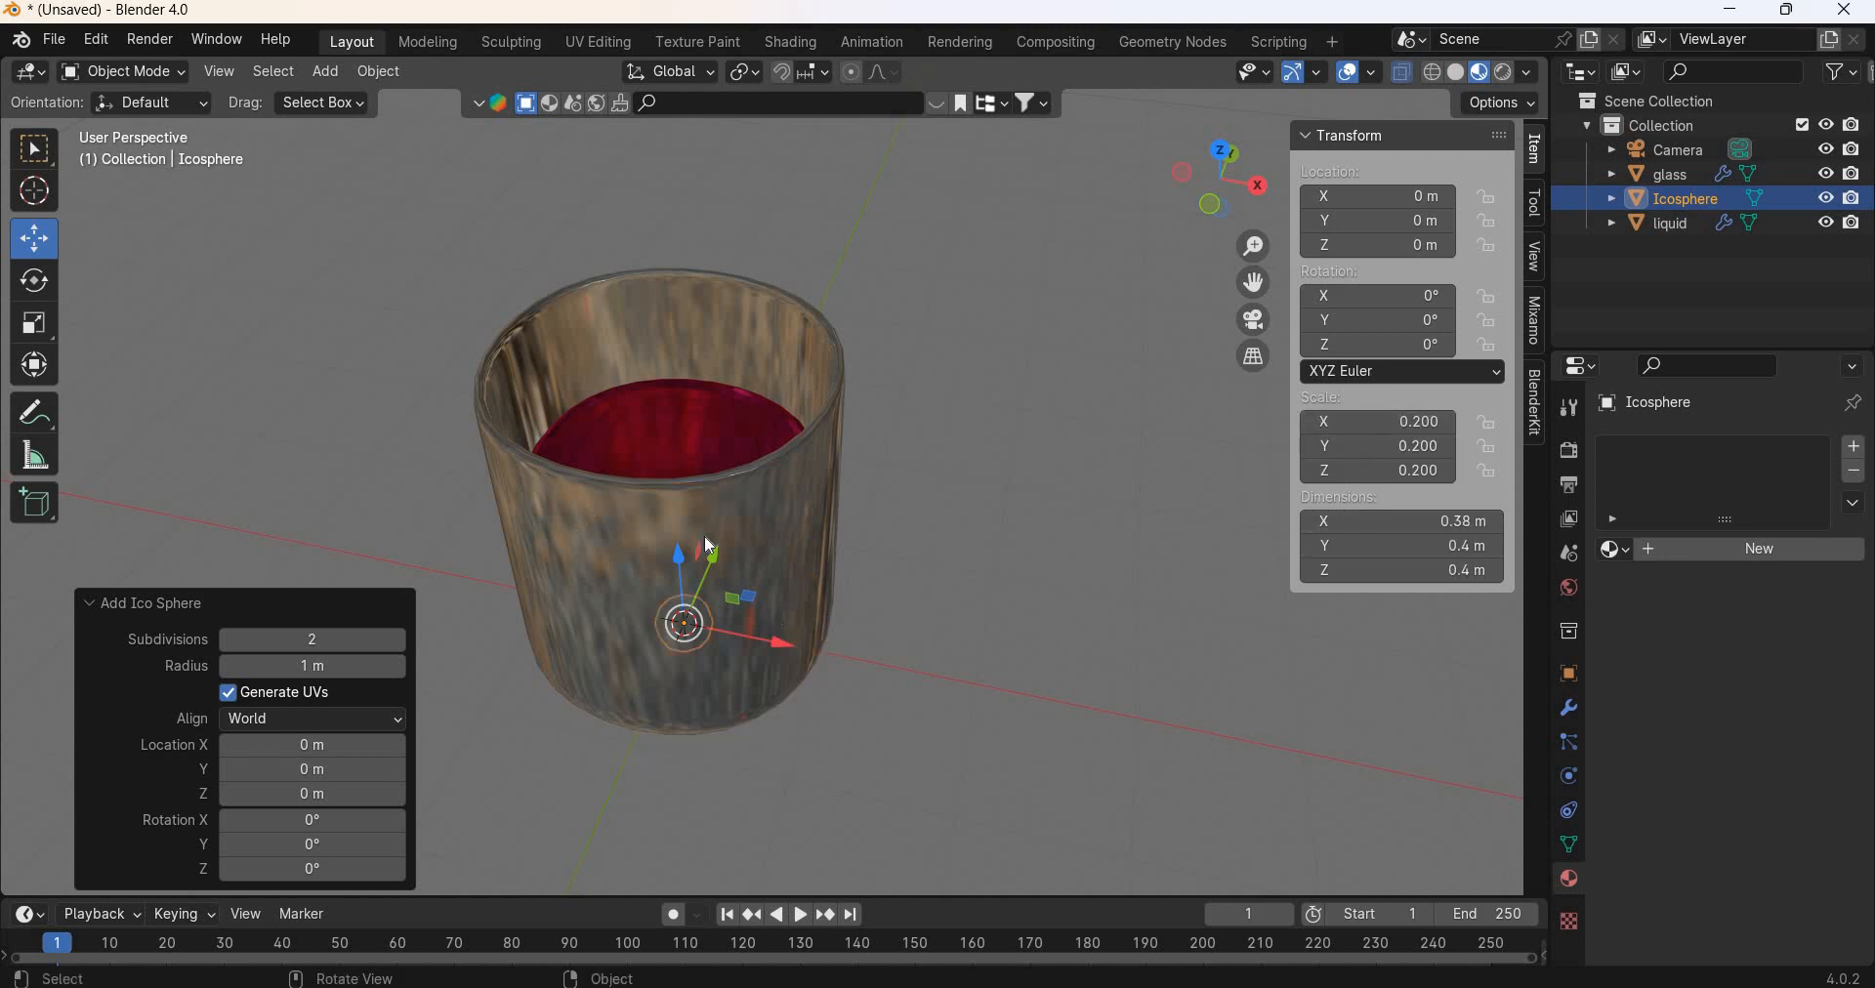
# Step: In front view, move the ico sphere up about 2.81 m along Z, above the glass rim
pyautogui.press('KP_1')
pyautogui.press('g')
pyautogui.press('z')
pyautogui.click(675, 446)
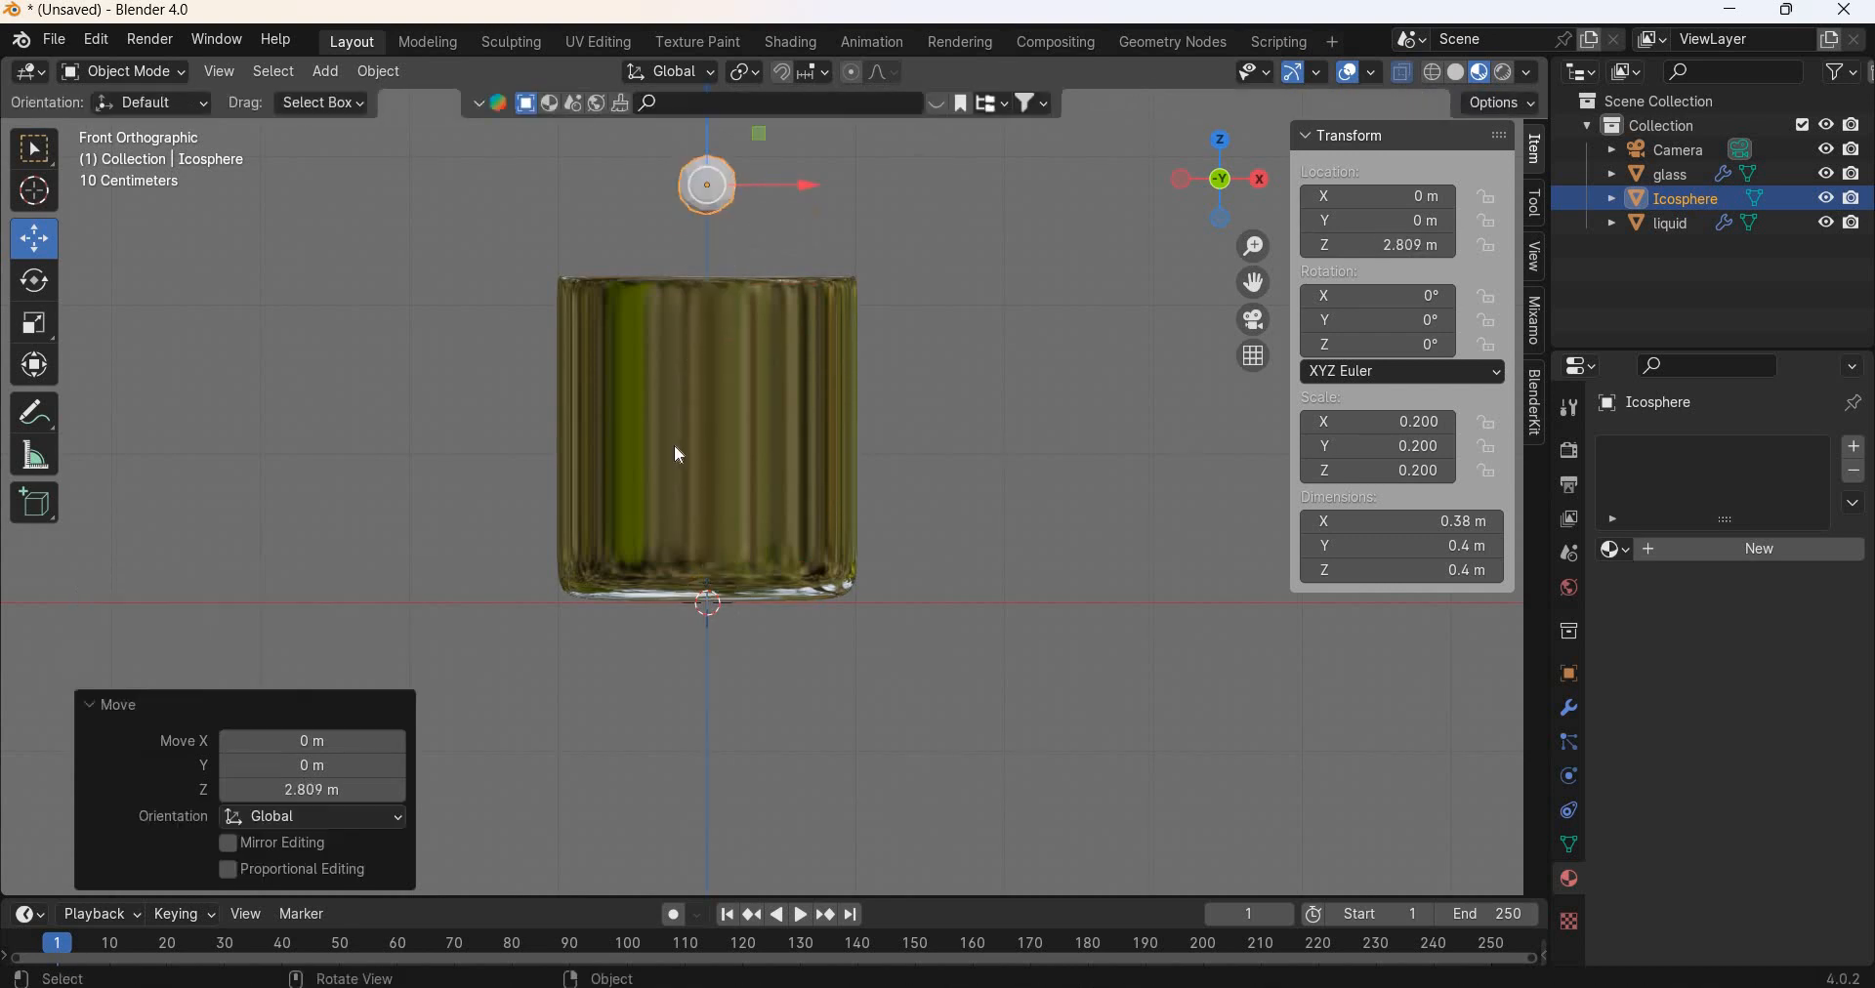
# Step: Stretch the ico sphere along Z to a scale of about 0.246 and tilt it about 7° around Y
pyautogui.keyDown('shift'); pyautogui.moveTo(255, 209); pyautogui.dragTo(207, 385, button='middle'); pyautogui.keyUp('shift')
pyautogui.scroll(2, 207, 385)
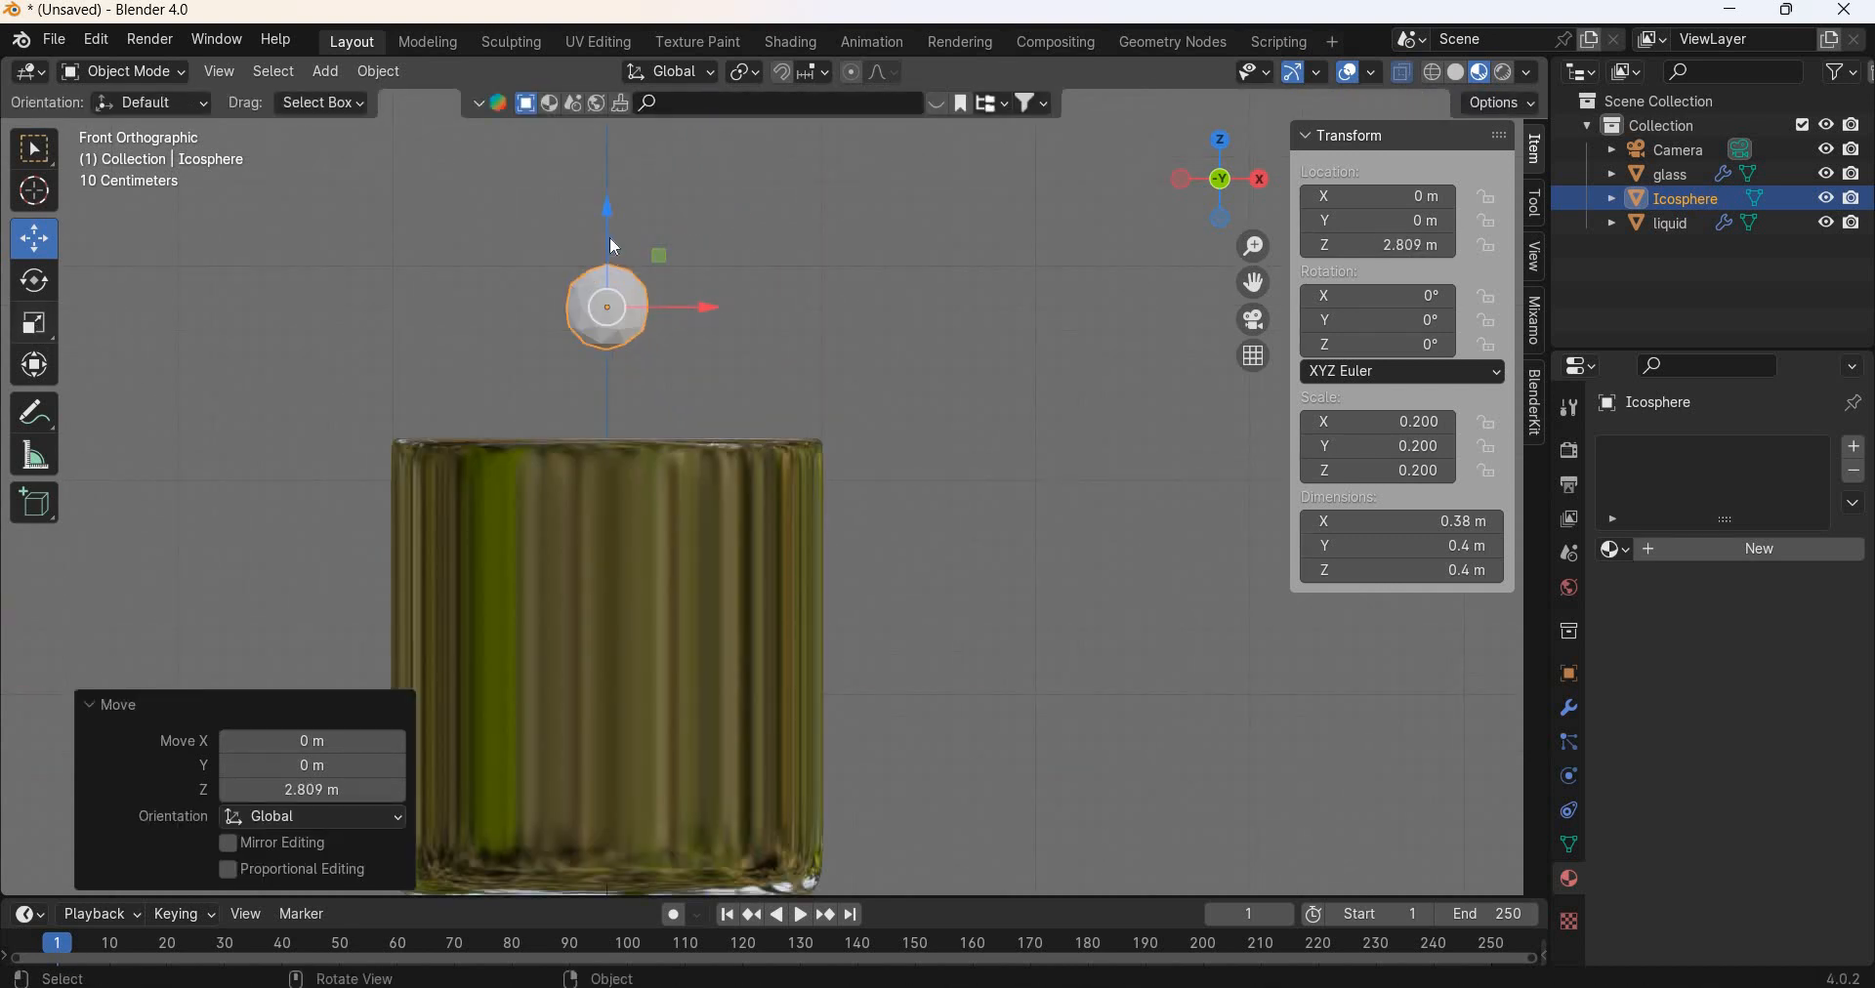
pyautogui.click(34, 323)
pyautogui.moveTo(607, 233); pyautogui.dragTo(607, 213)
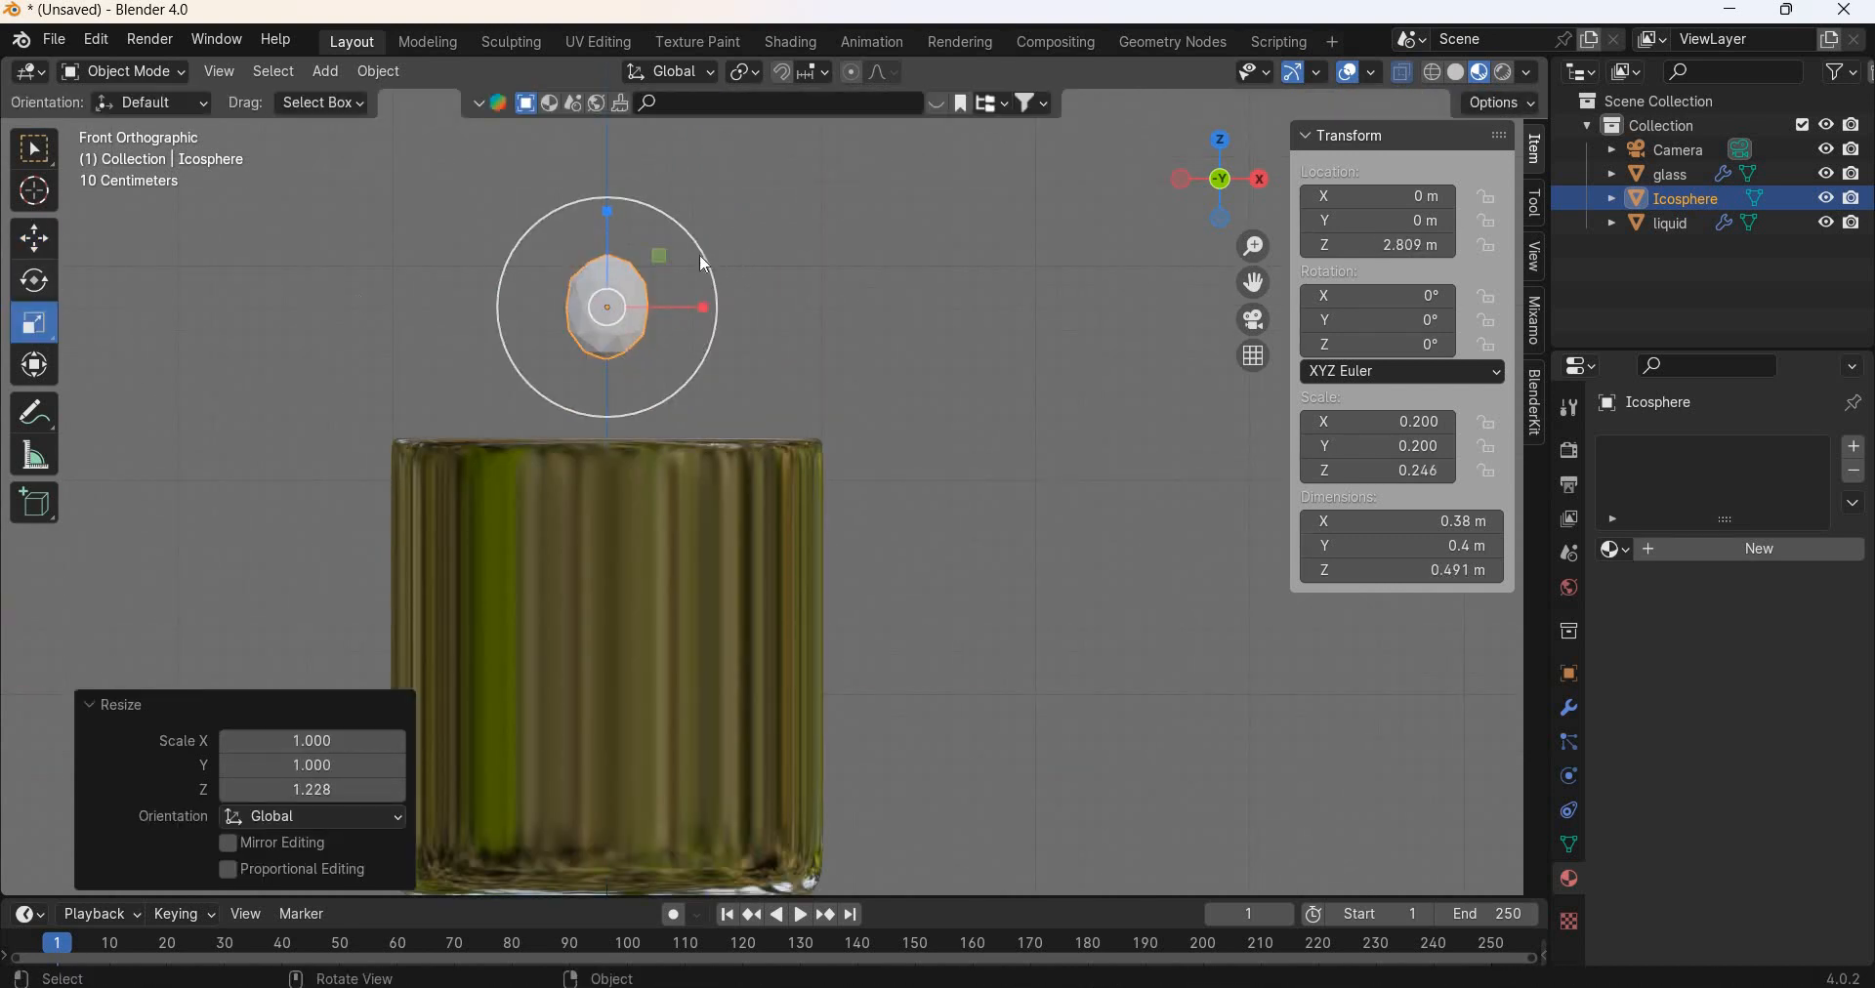
pyautogui.click(35, 281)
pyautogui.moveTo(687, 264); pyautogui.dragTo(695, 167)
# Step: Raise the ico sphere about 1.27 m along Z above the glass and apply its scale
pyautogui.click(34, 239)
pyautogui.scroll(-4, 701, 274)
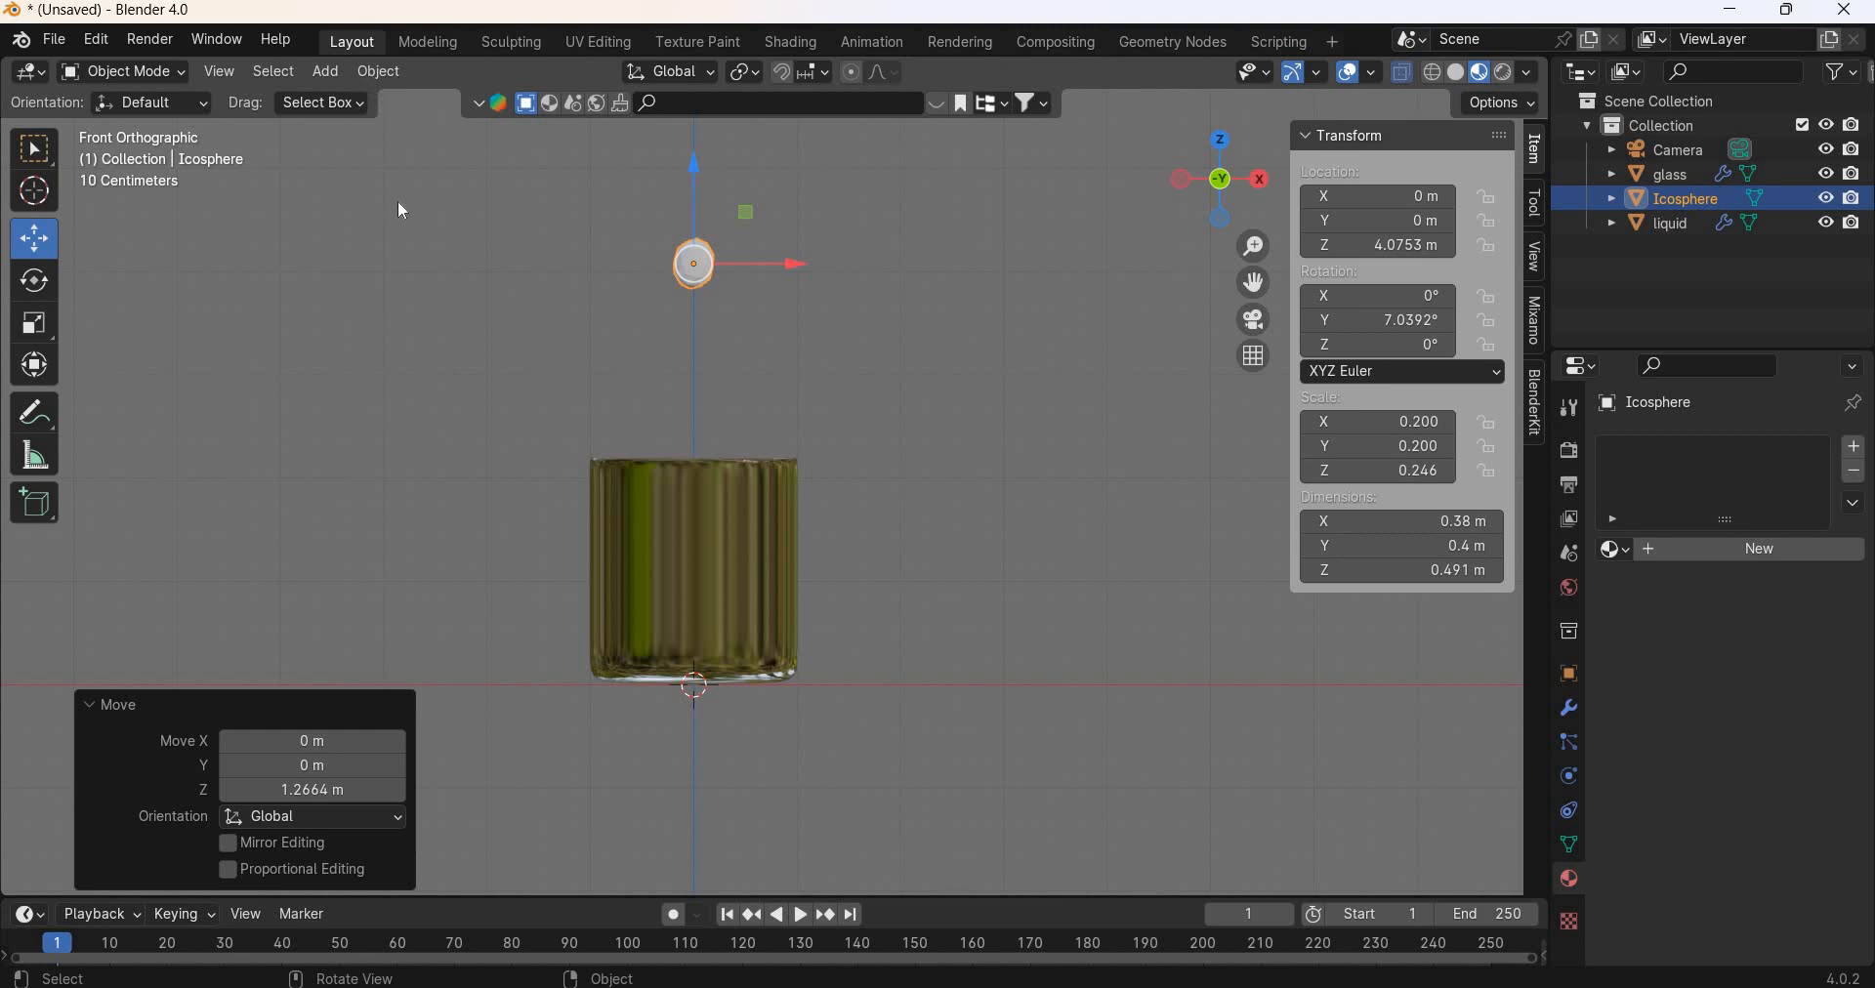
pyautogui.click(379, 71)
pyautogui.moveTo(420, 198)
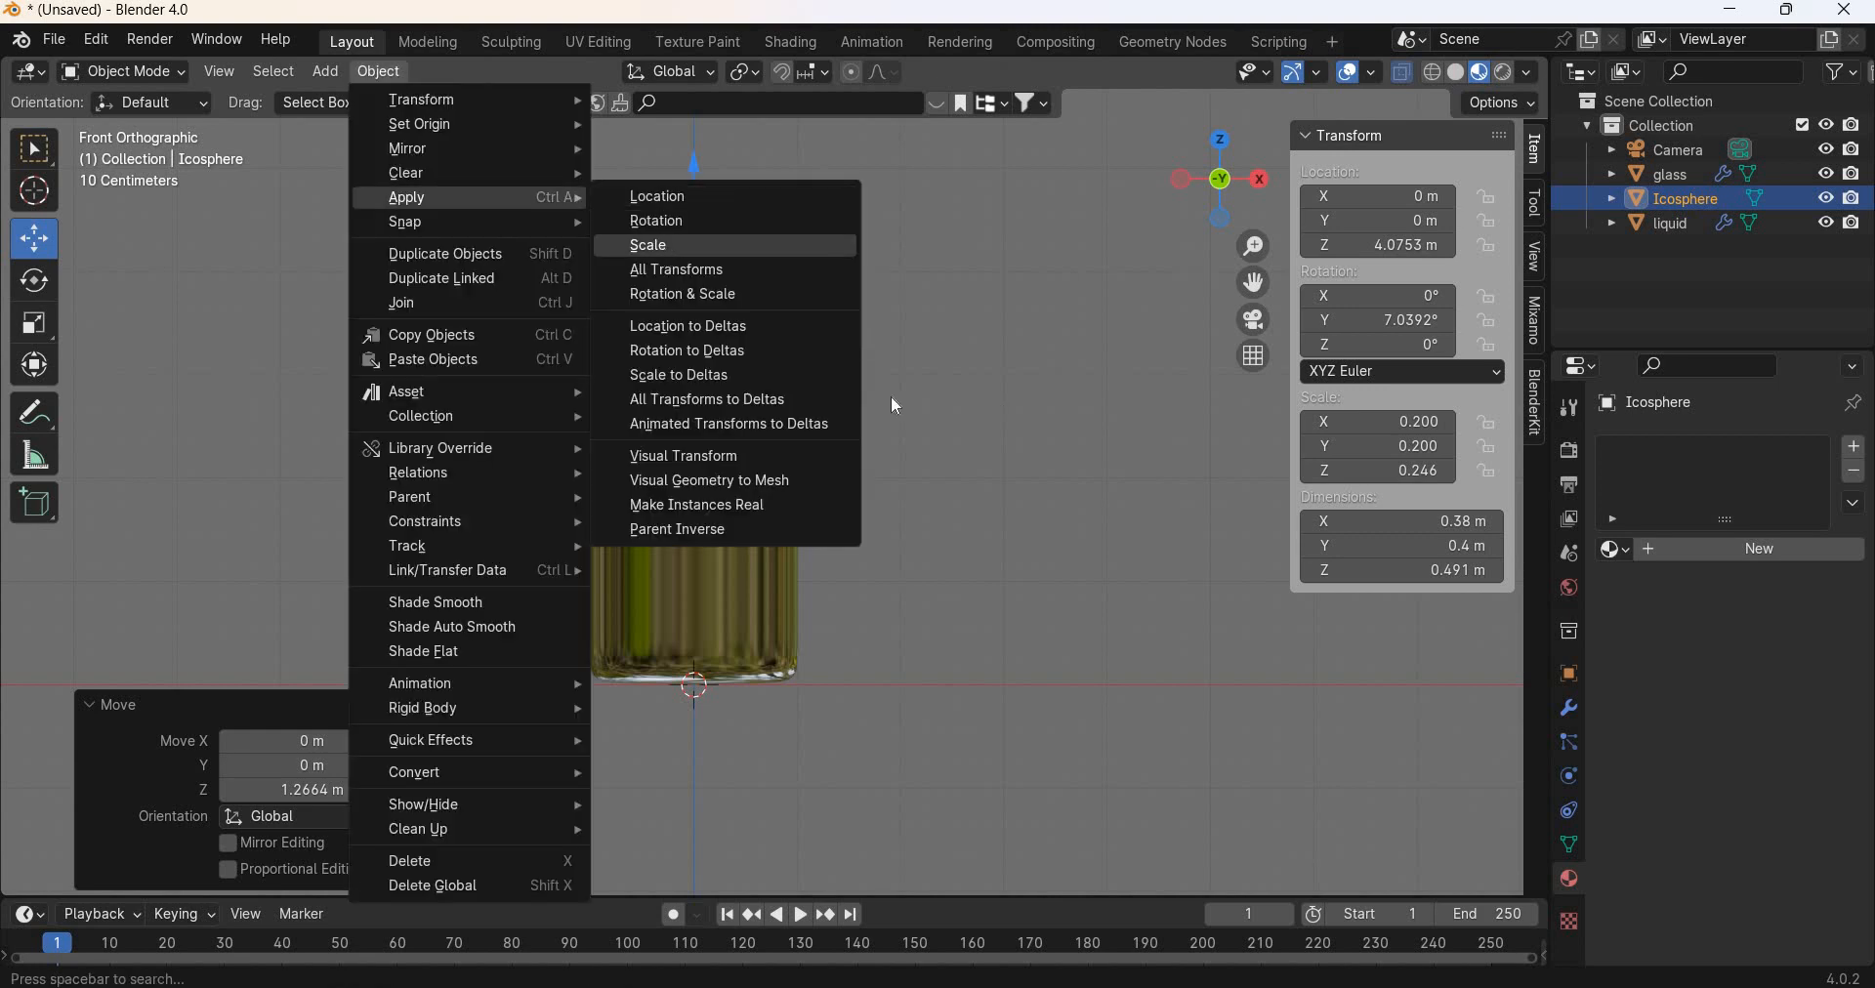
pyautogui.click(668, 247)
pyautogui.moveTo(830, 472); pyautogui.dragTo(958, 465, button='middle')
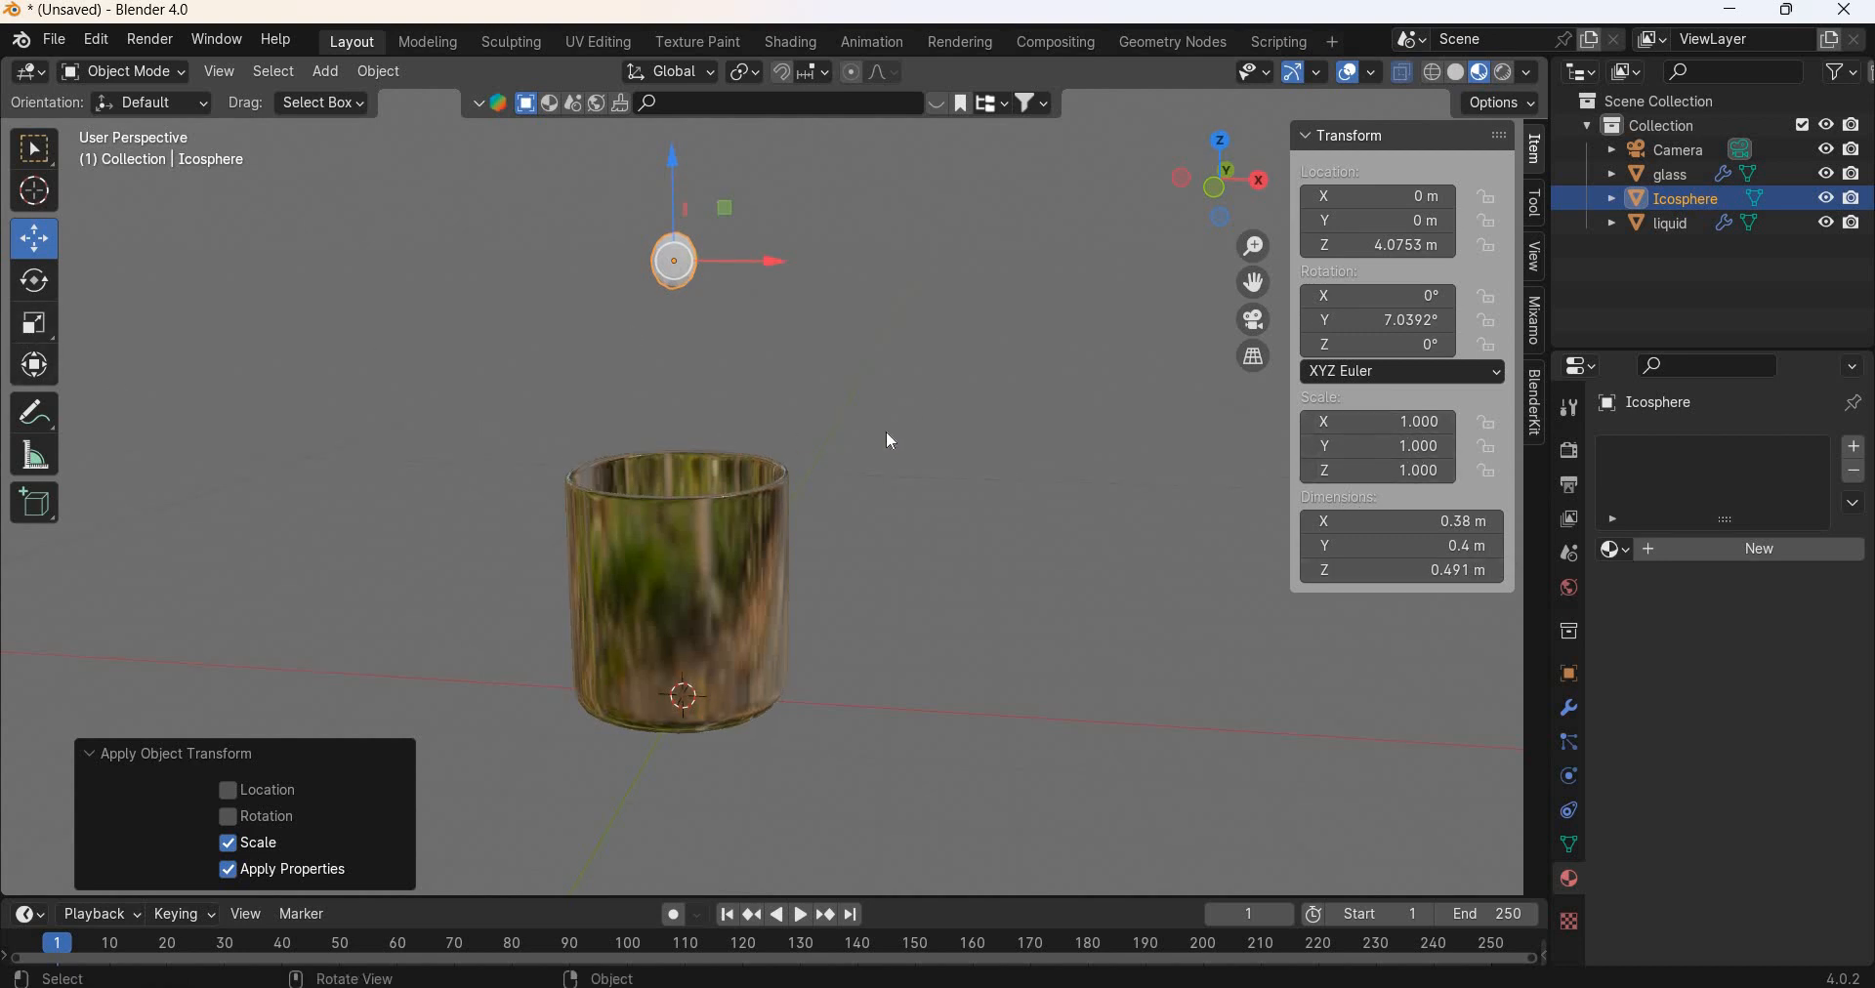
pyautogui.press('KP_1')
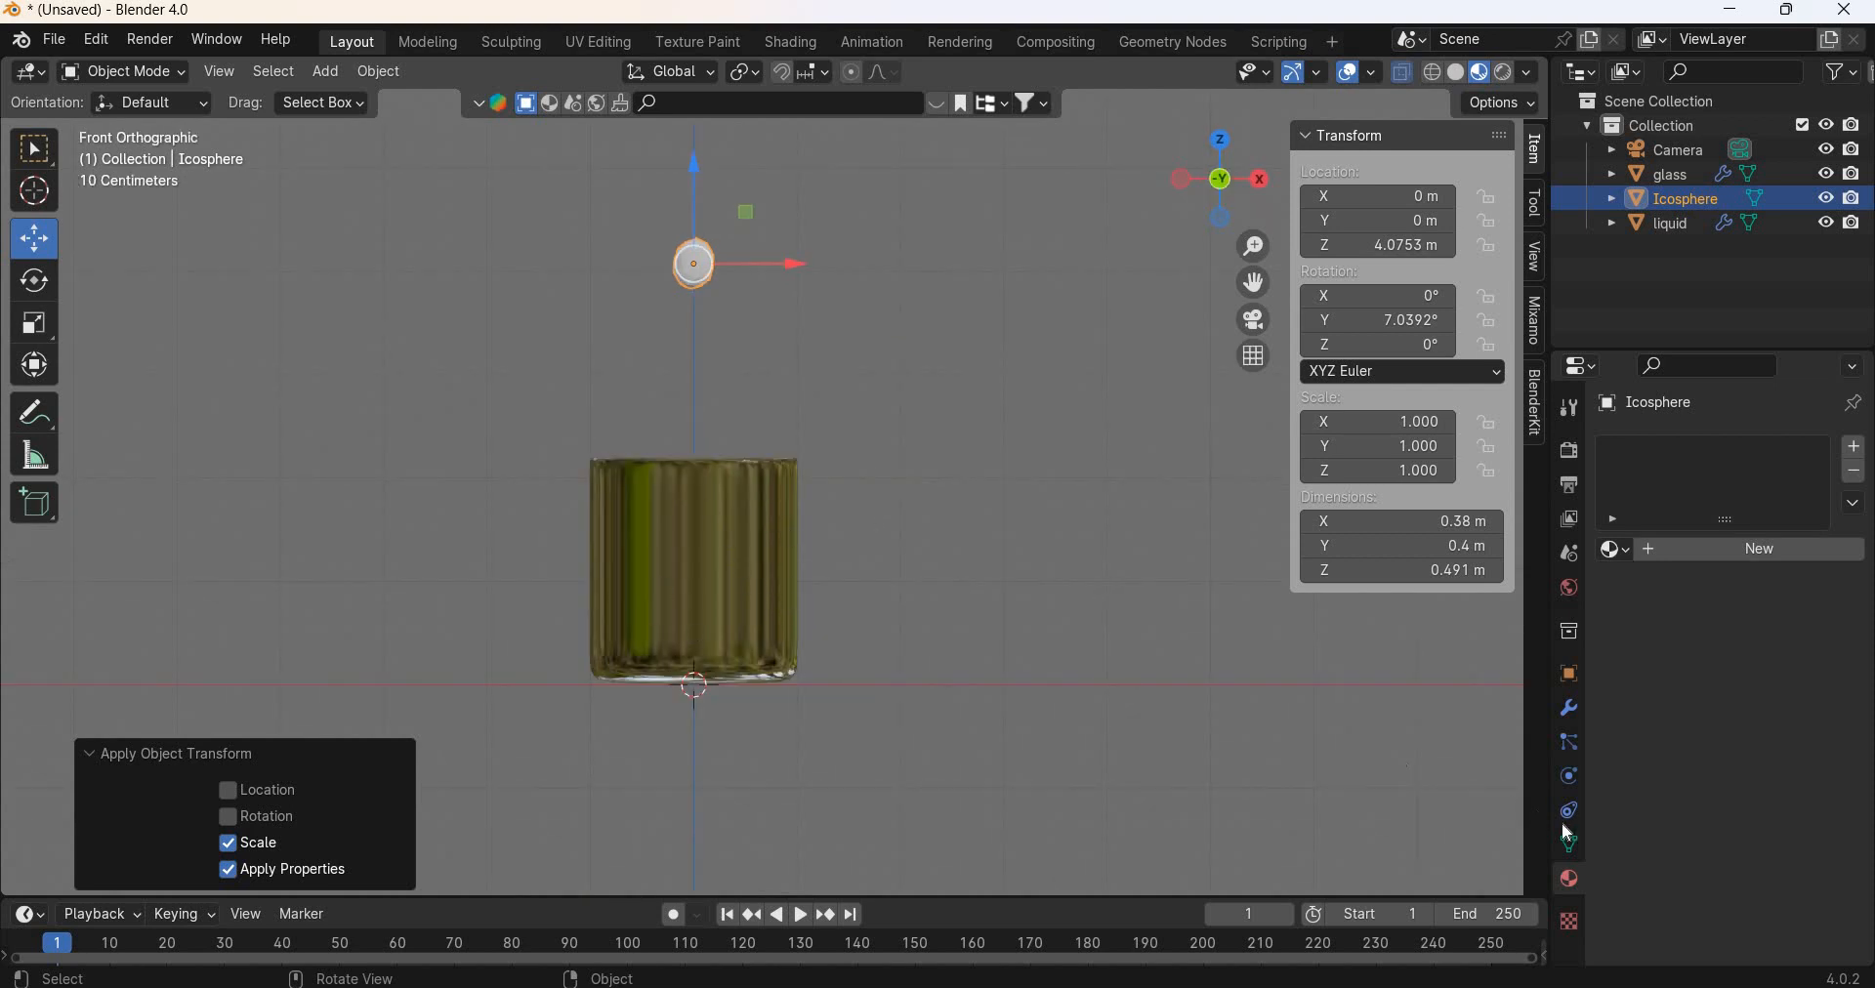
pyautogui.hotkey('ctrl', 'z')
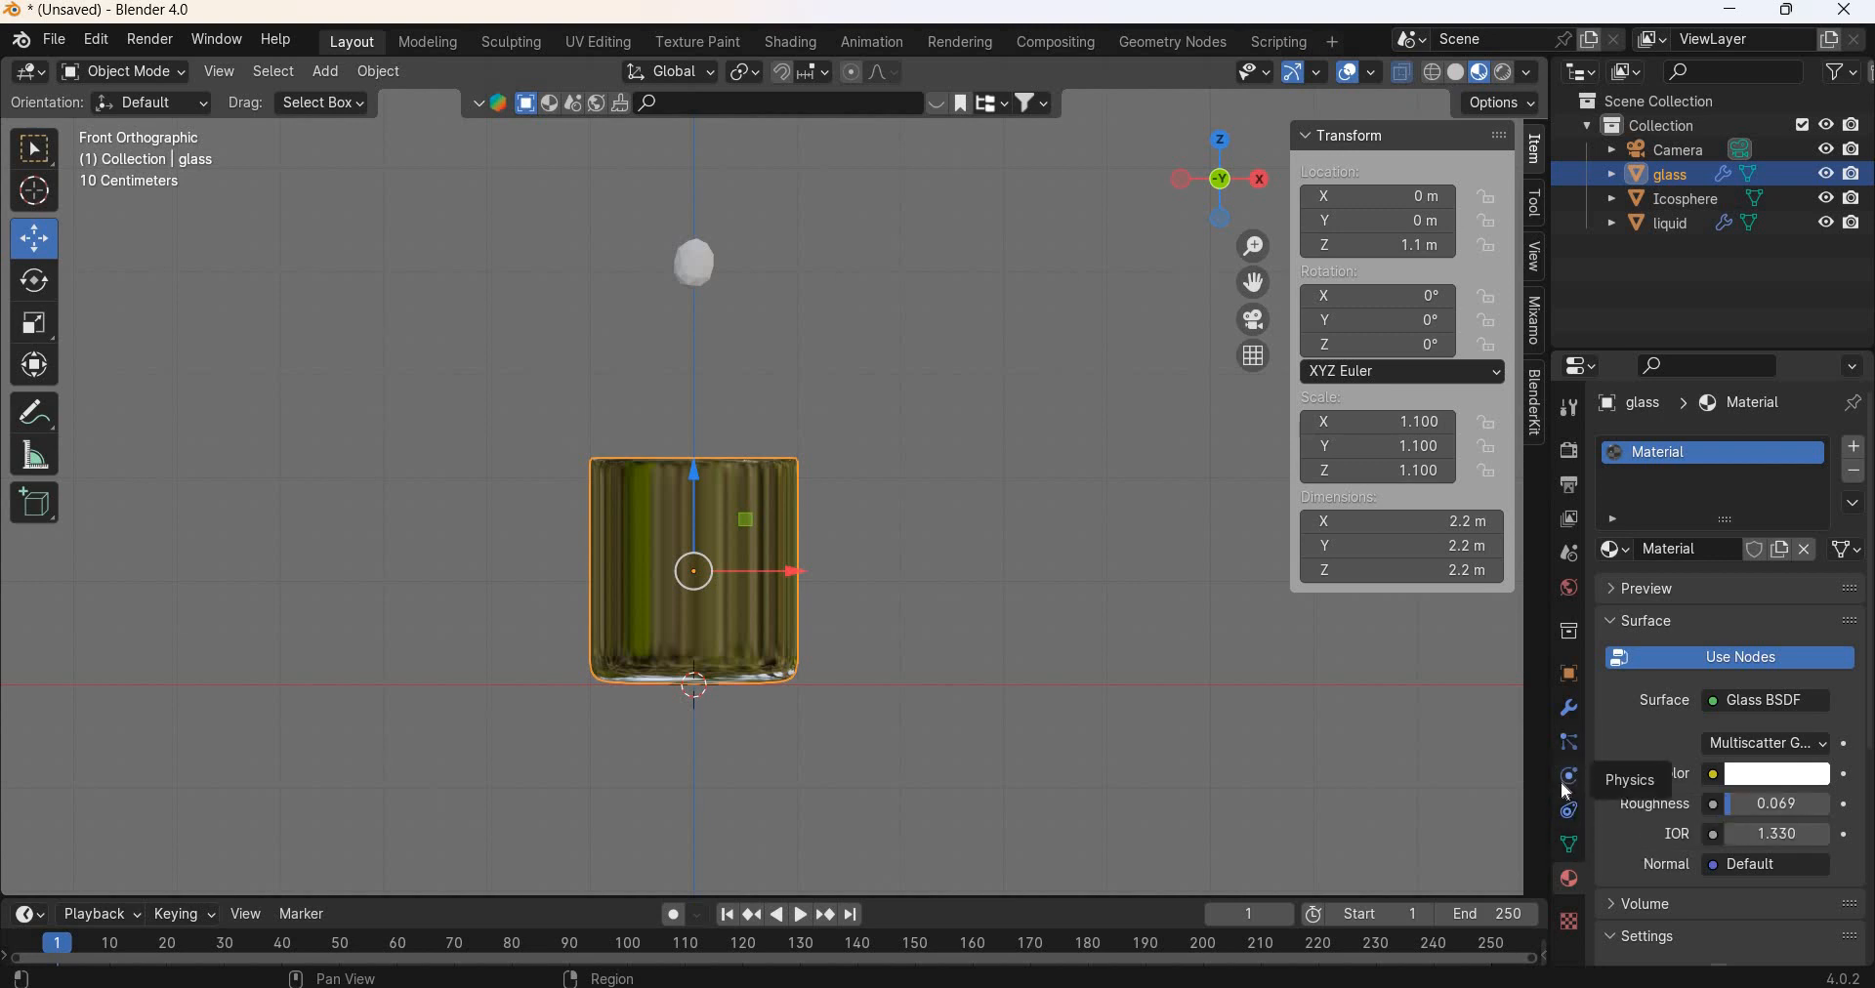
# Step: Give the glass a Passive rigid body with Mesh collision shape, and the ico sphere an Active rigid body
pyautogui.click(1568, 782)
pyautogui.click(1760, 605)
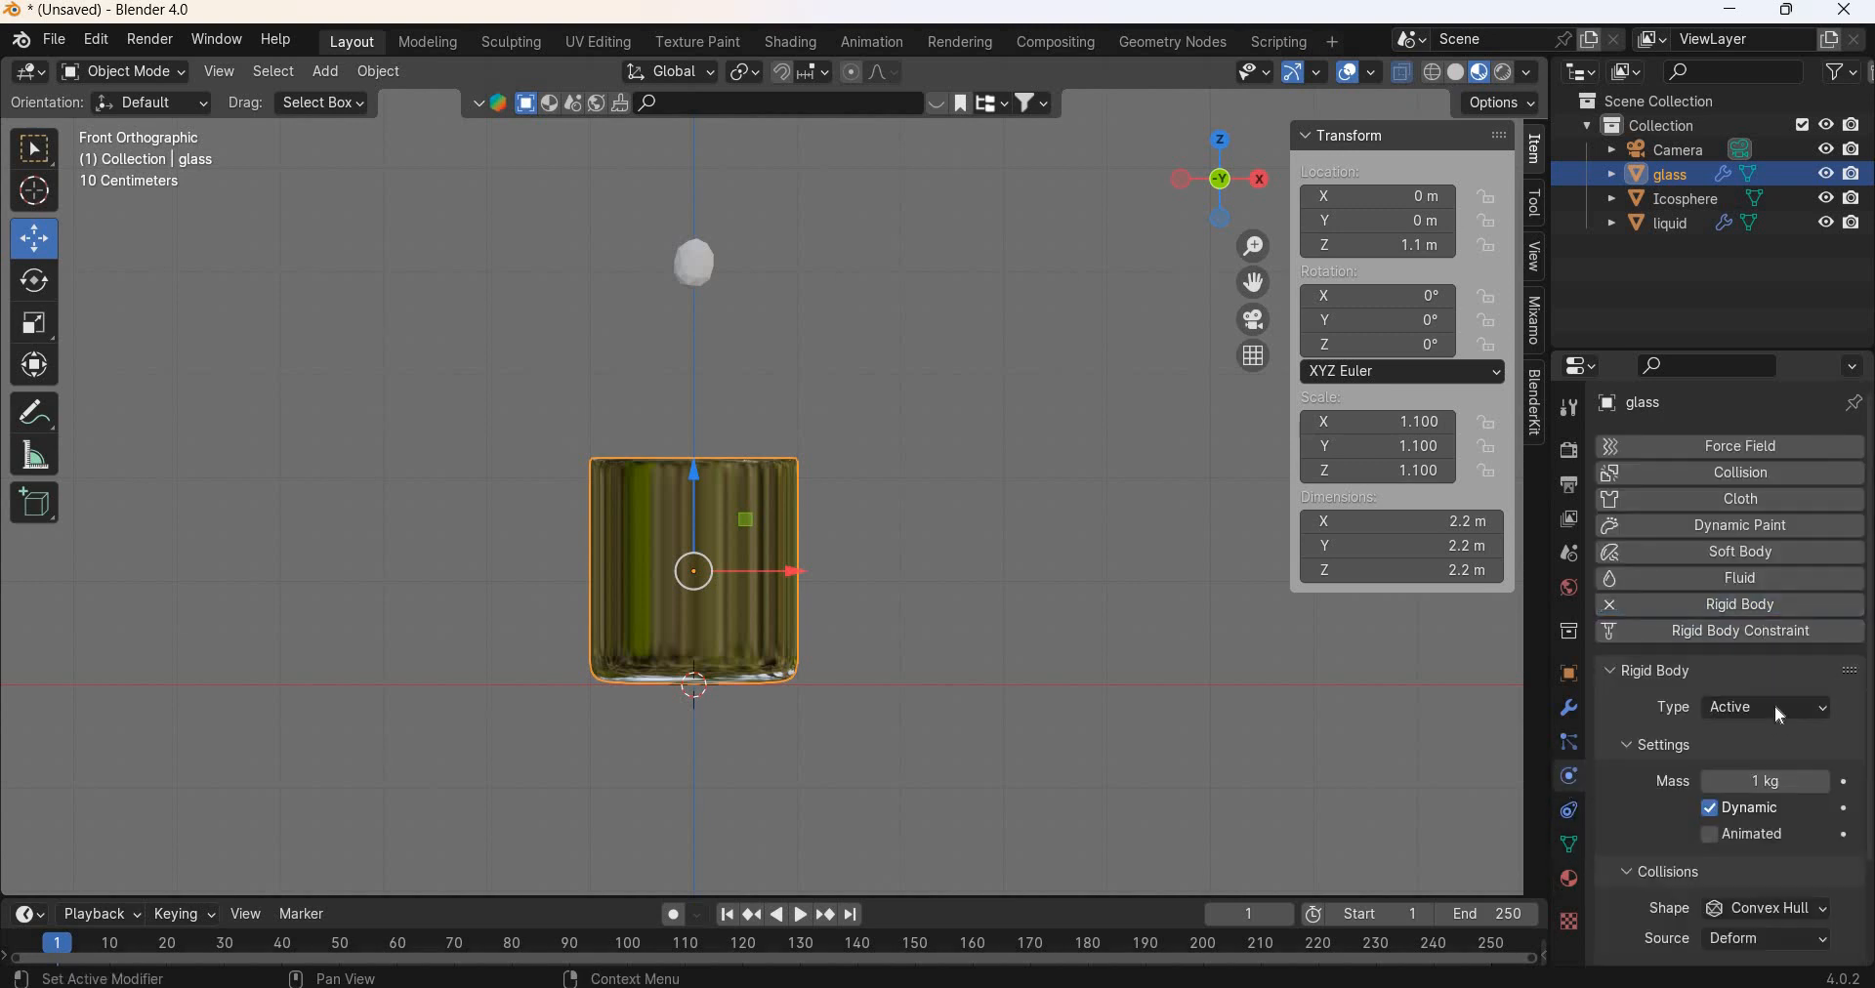
pyautogui.click(1774, 705)
pyautogui.click(1768, 762)
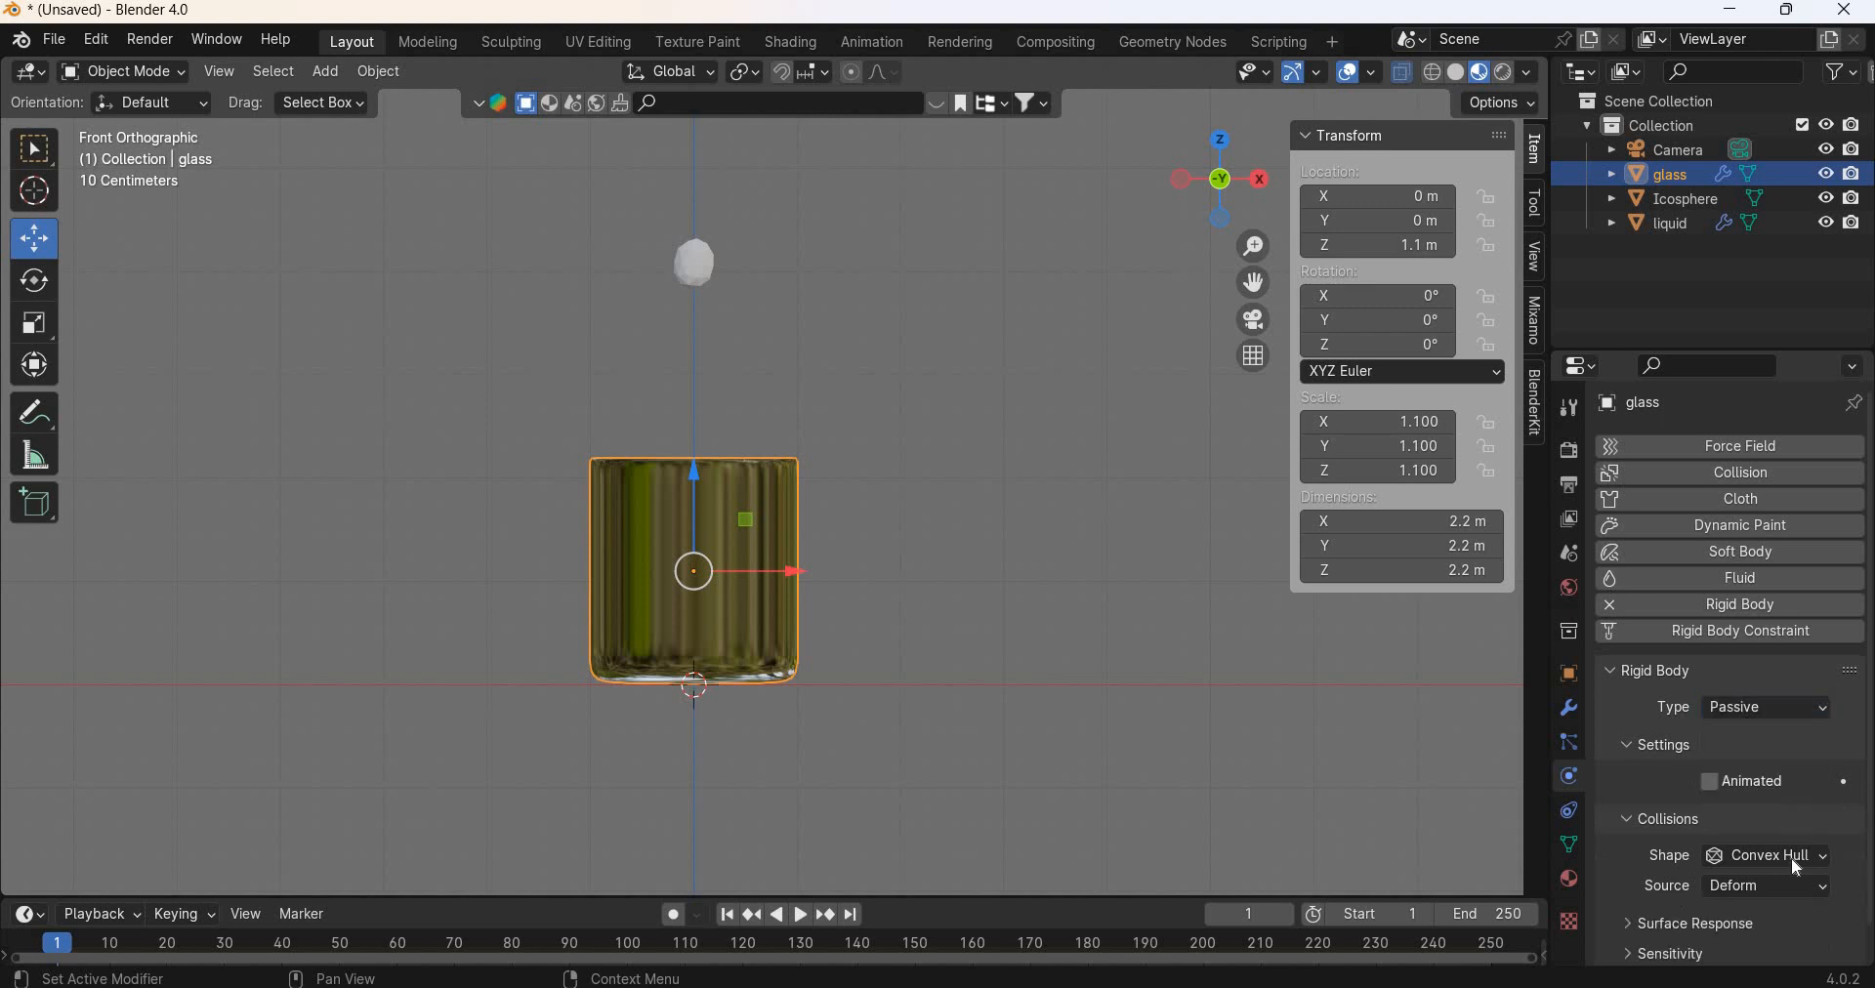
pyautogui.click(1773, 856)
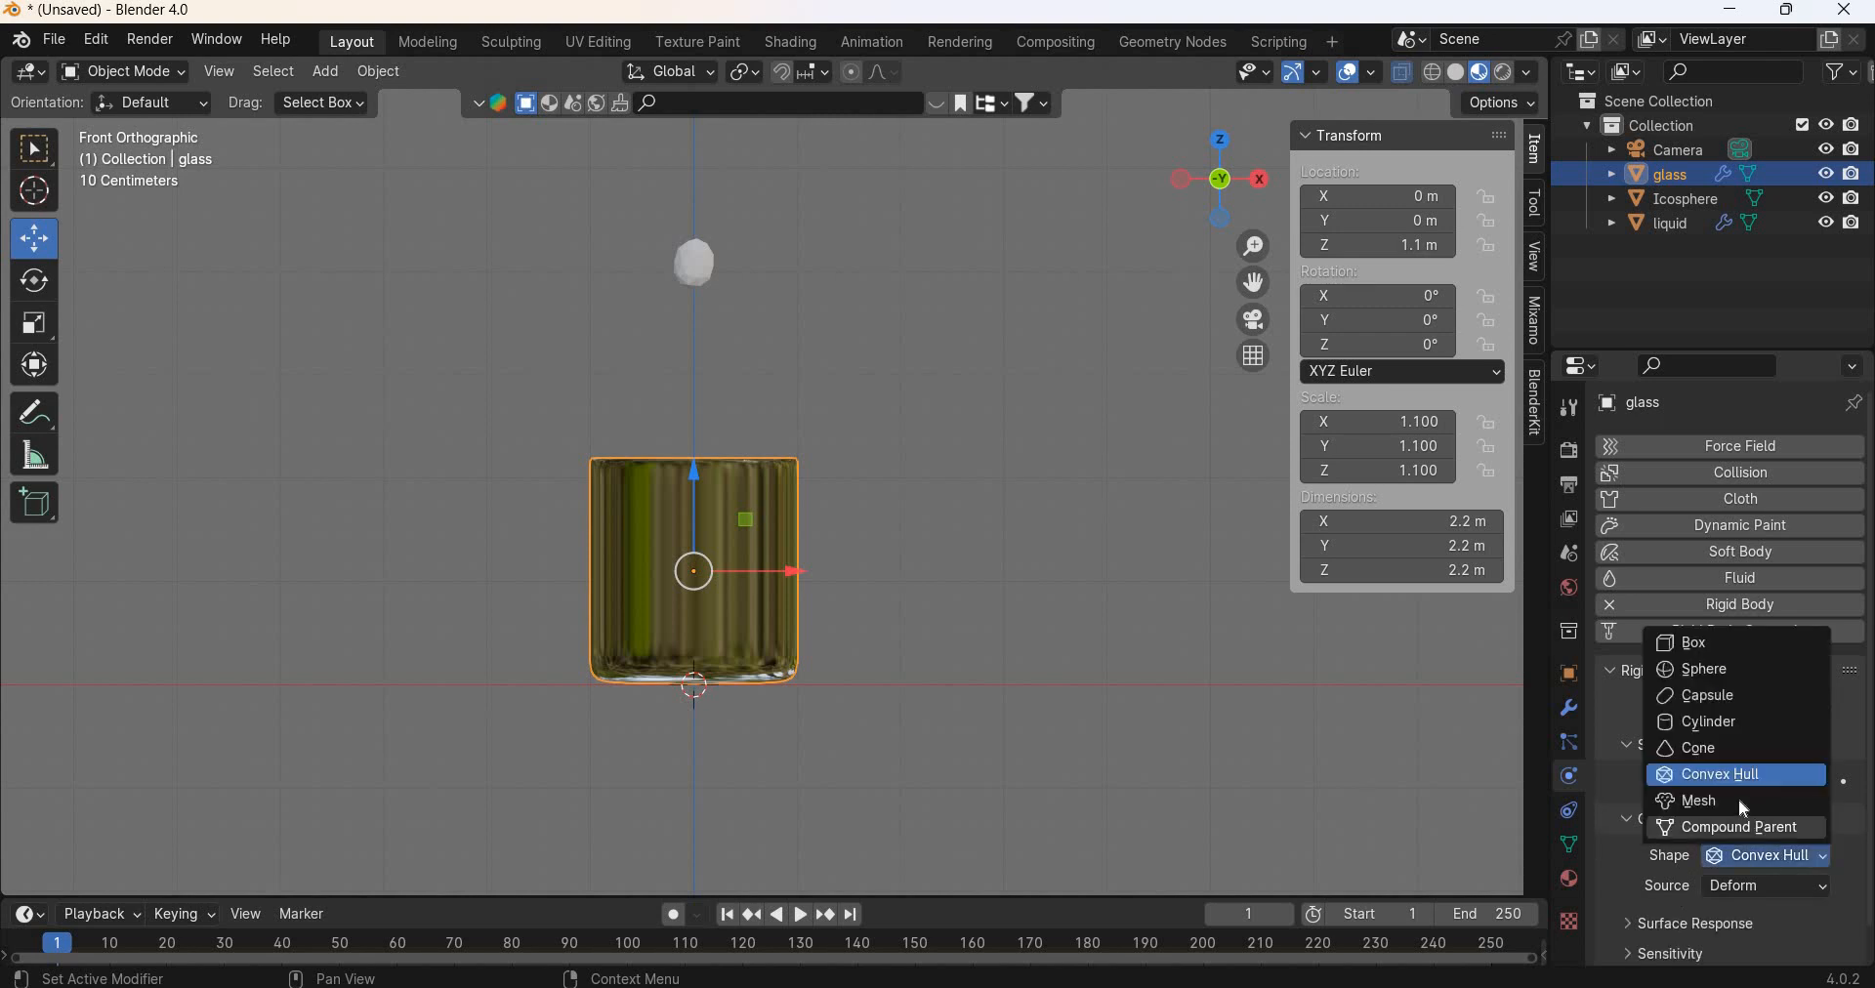
pyautogui.click(1744, 802)
pyautogui.click(694, 261)
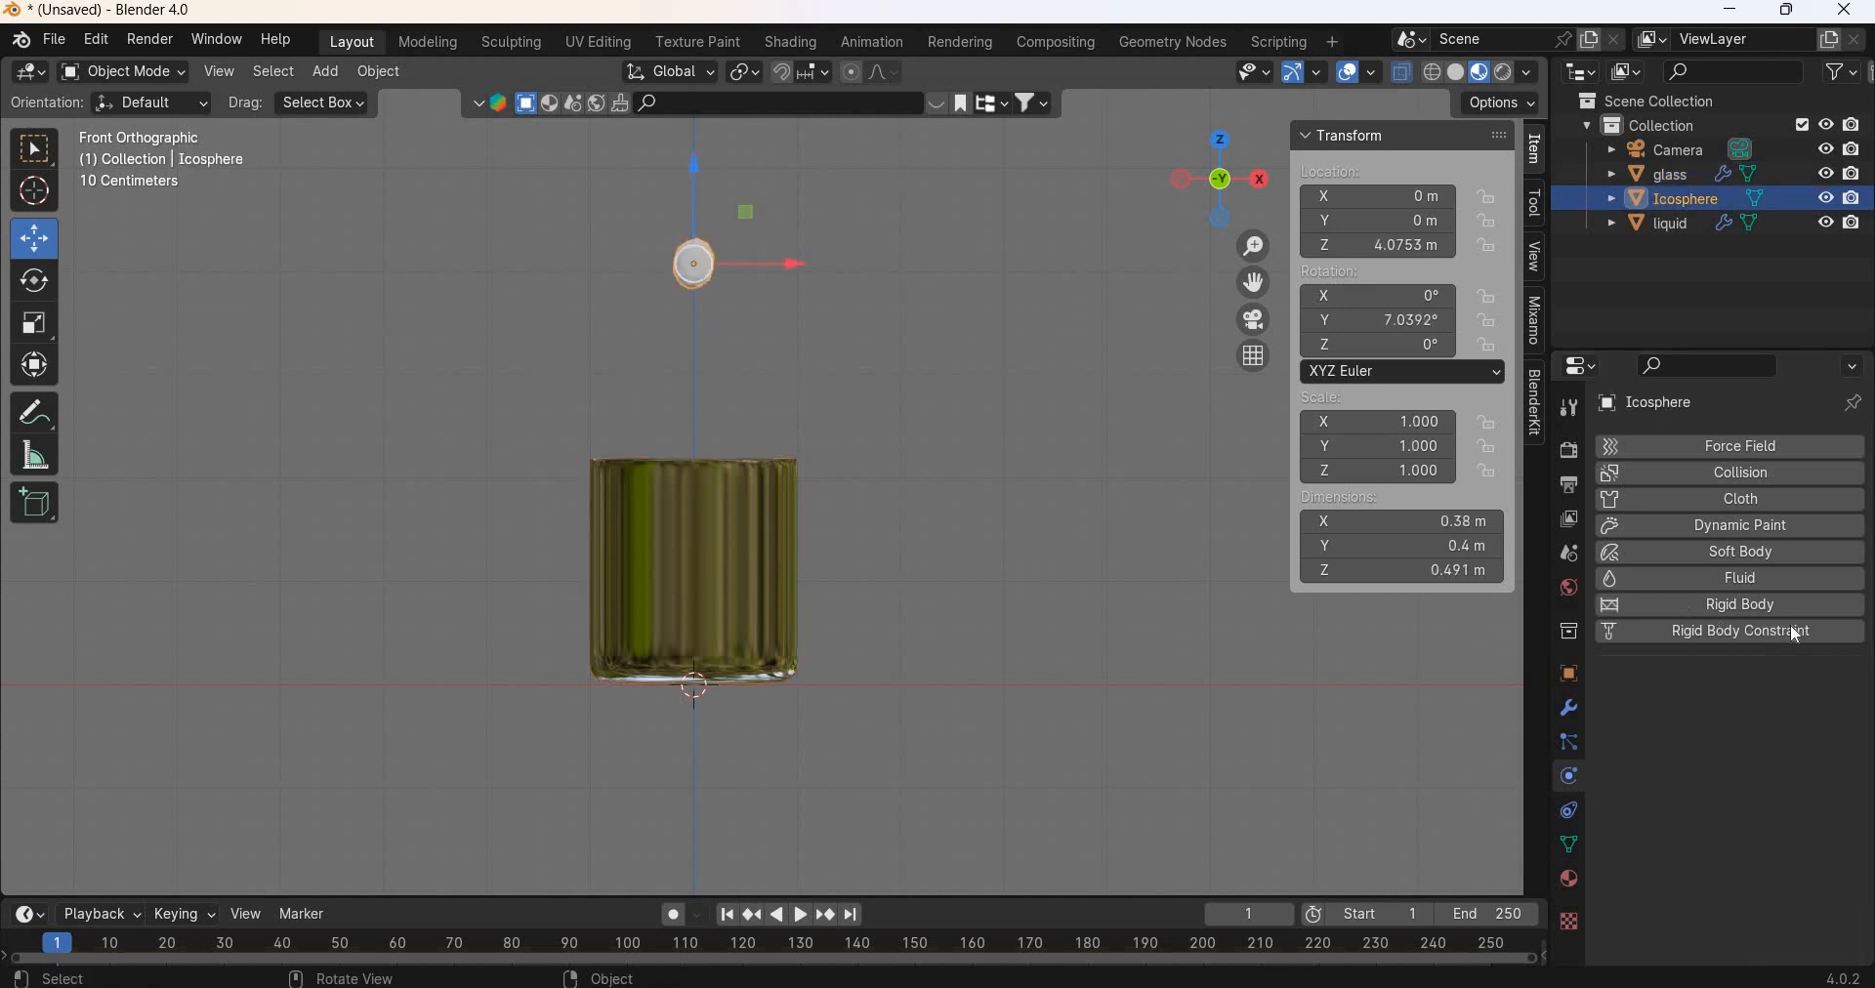
pyautogui.click(1773, 603)
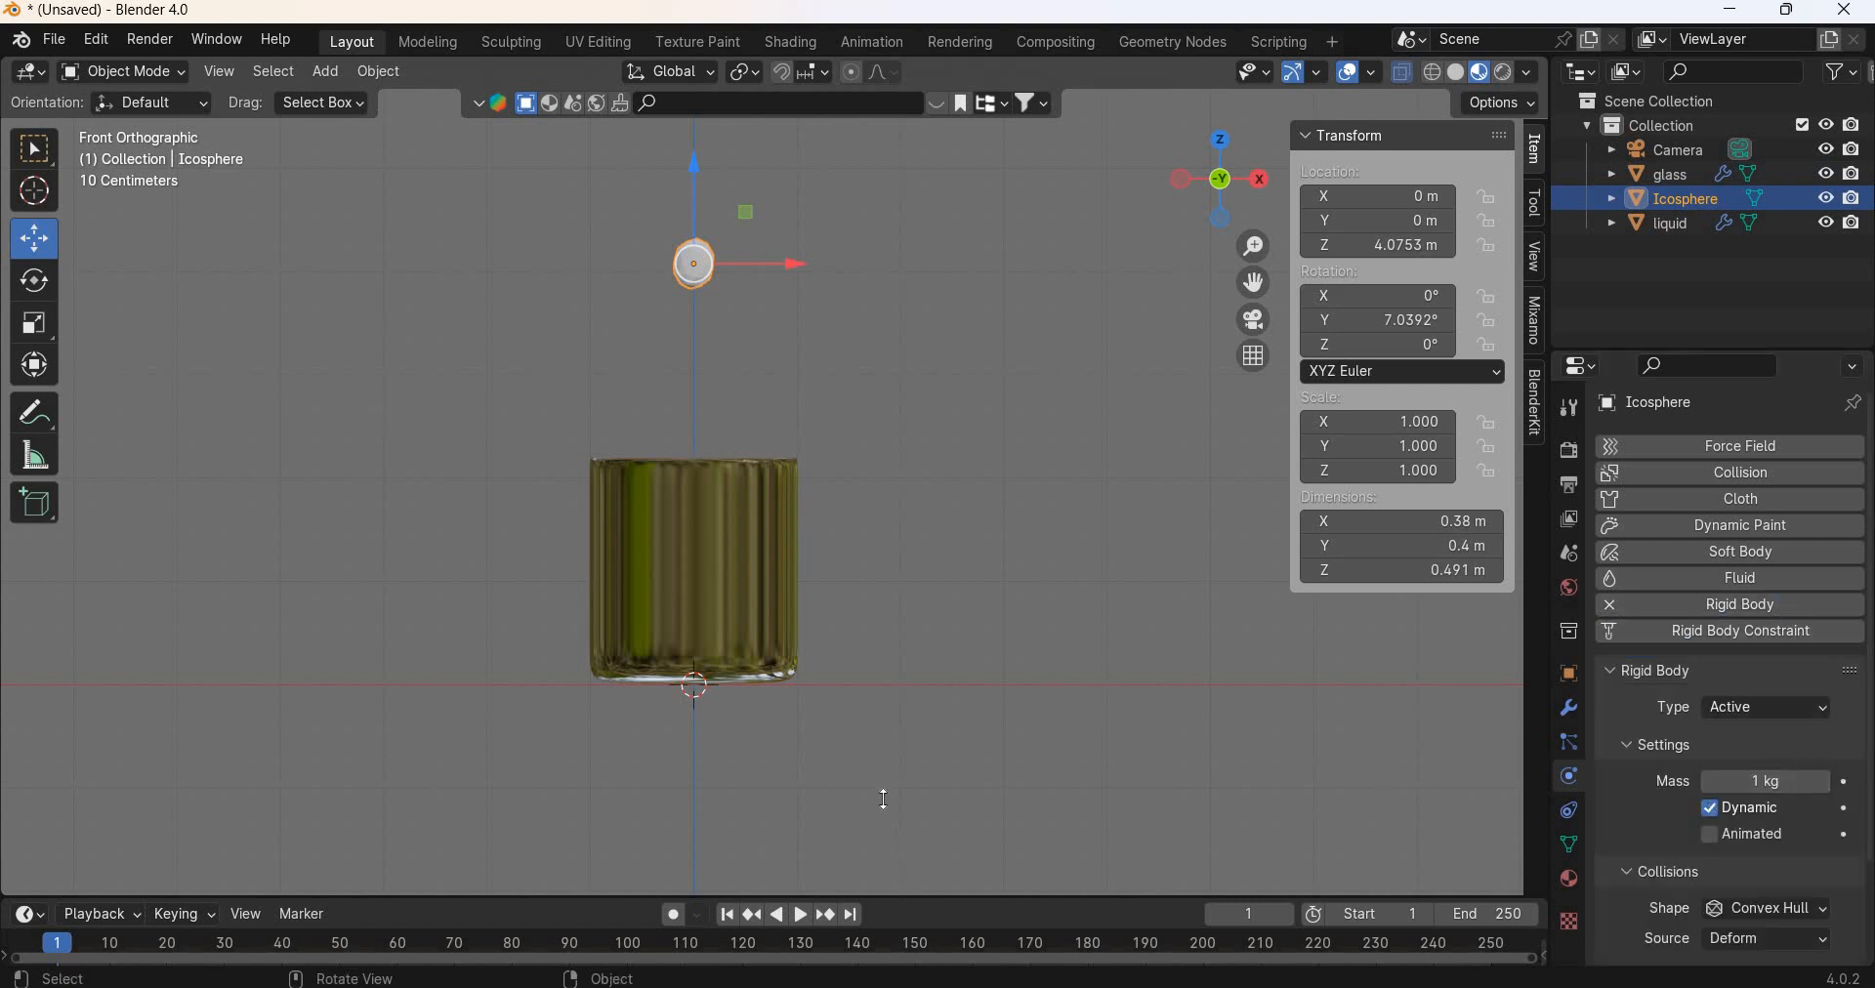
# Step: Enlarge the timeline, play the rigid body drop in wireframe shading, stop it and return to frame 1
pyautogui.moveTo(860, 897); pyautogui.dragTo(821, 801)
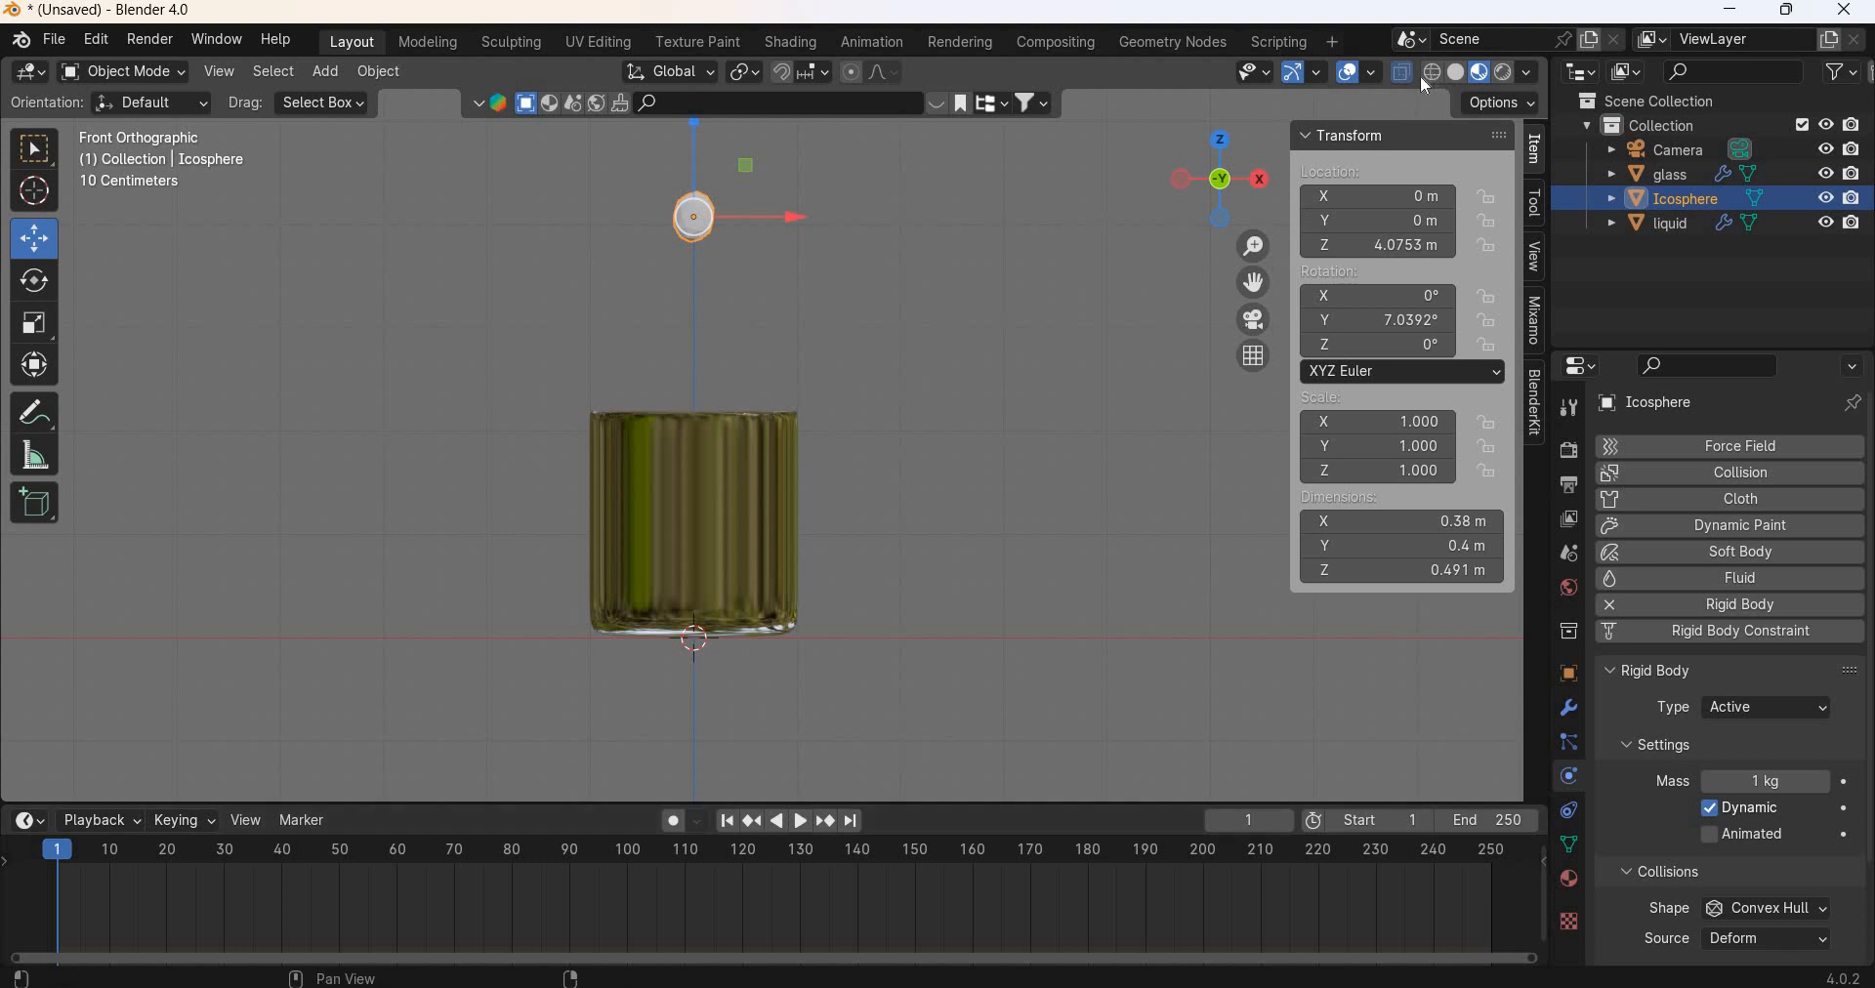
pyautogui.click(1432, 72)
pyautogui.click(801, 824)
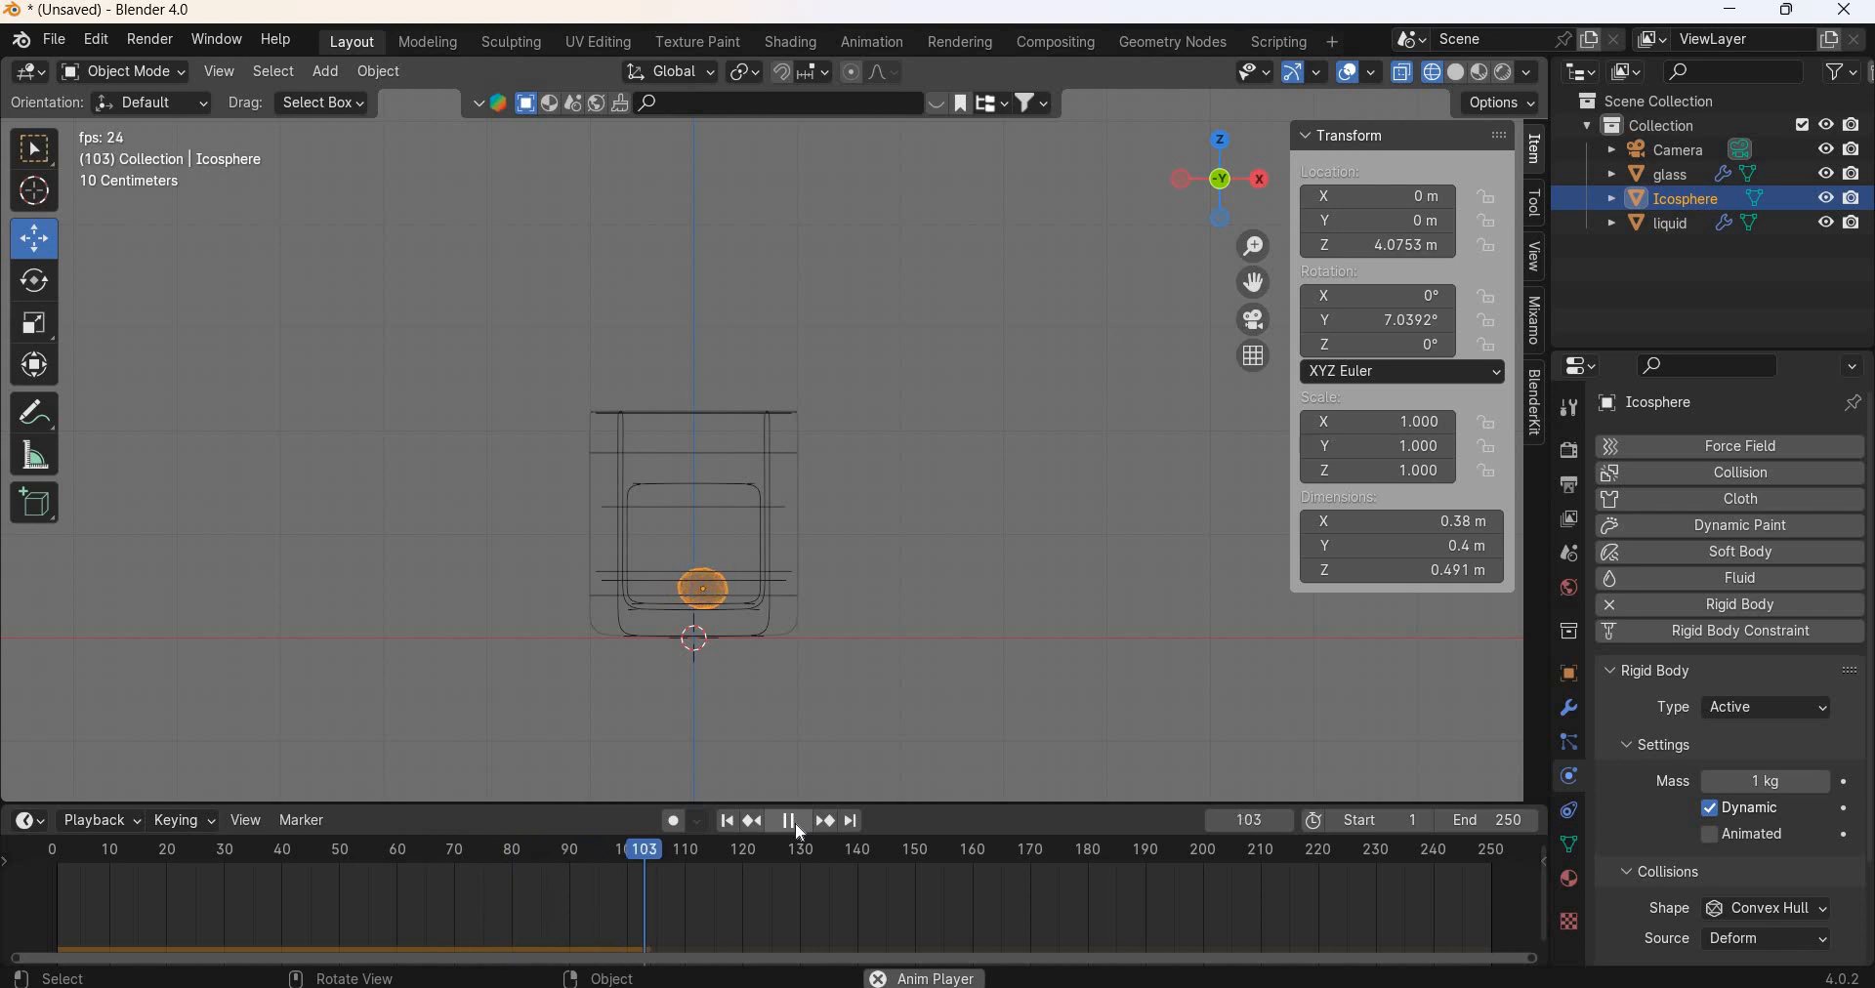
pyautogui.click(795, 822)
pyautogui.click(727, 822)
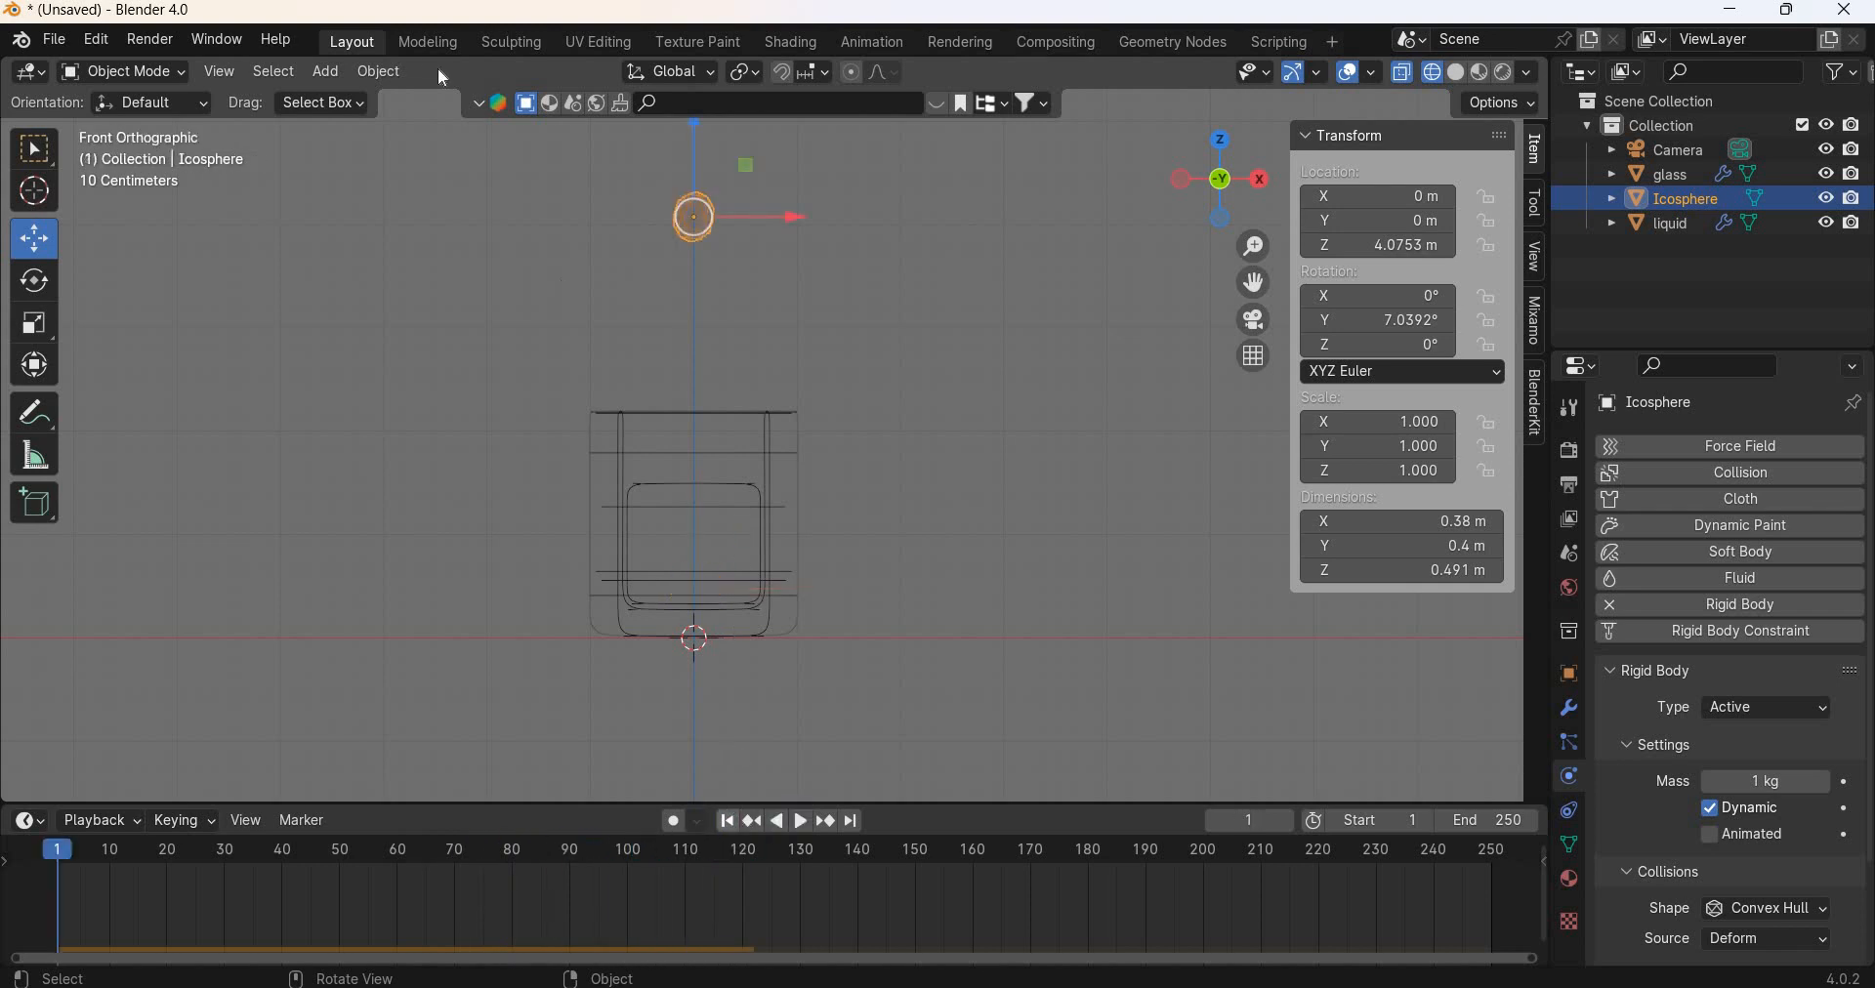
# Step: Bake the ico sphere's rigid body motion to keyframes from frame 1 to 120
pyautogui.click(383, 73)
pyautogui.moveTo(439, 710)
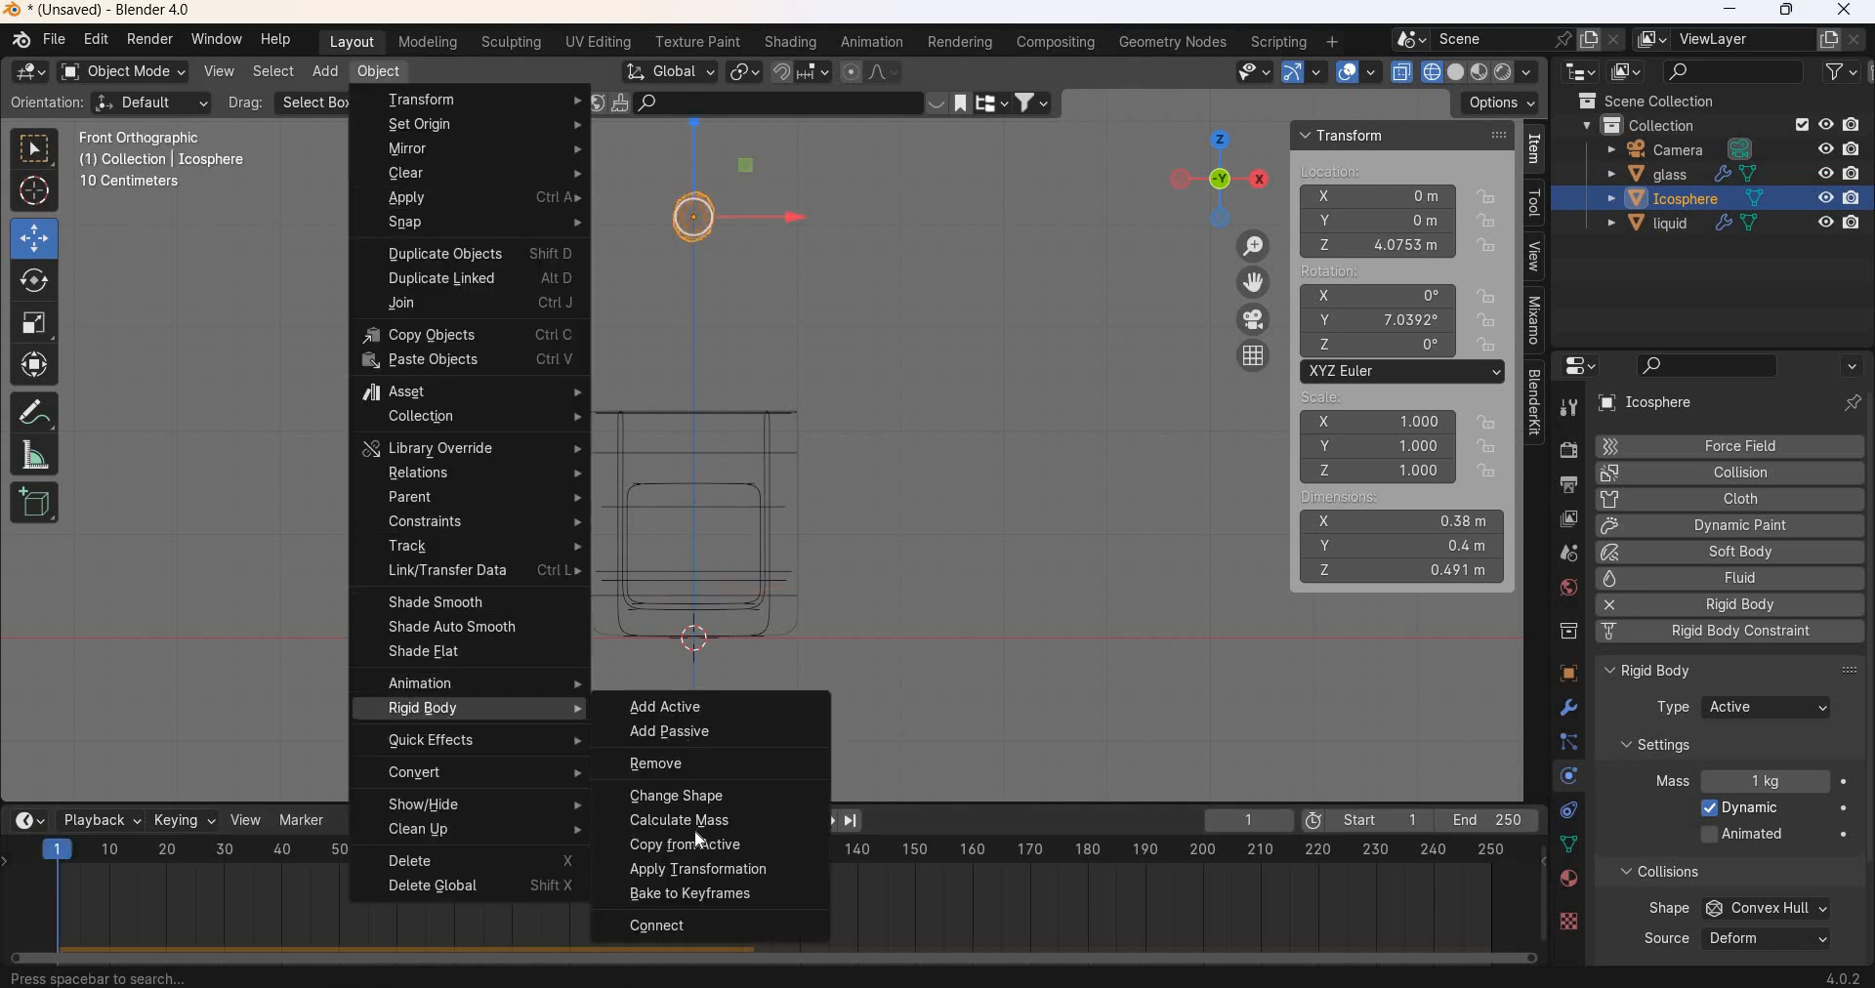
pyautogui.click(702, 899)
pyautogui.click(776, 900)
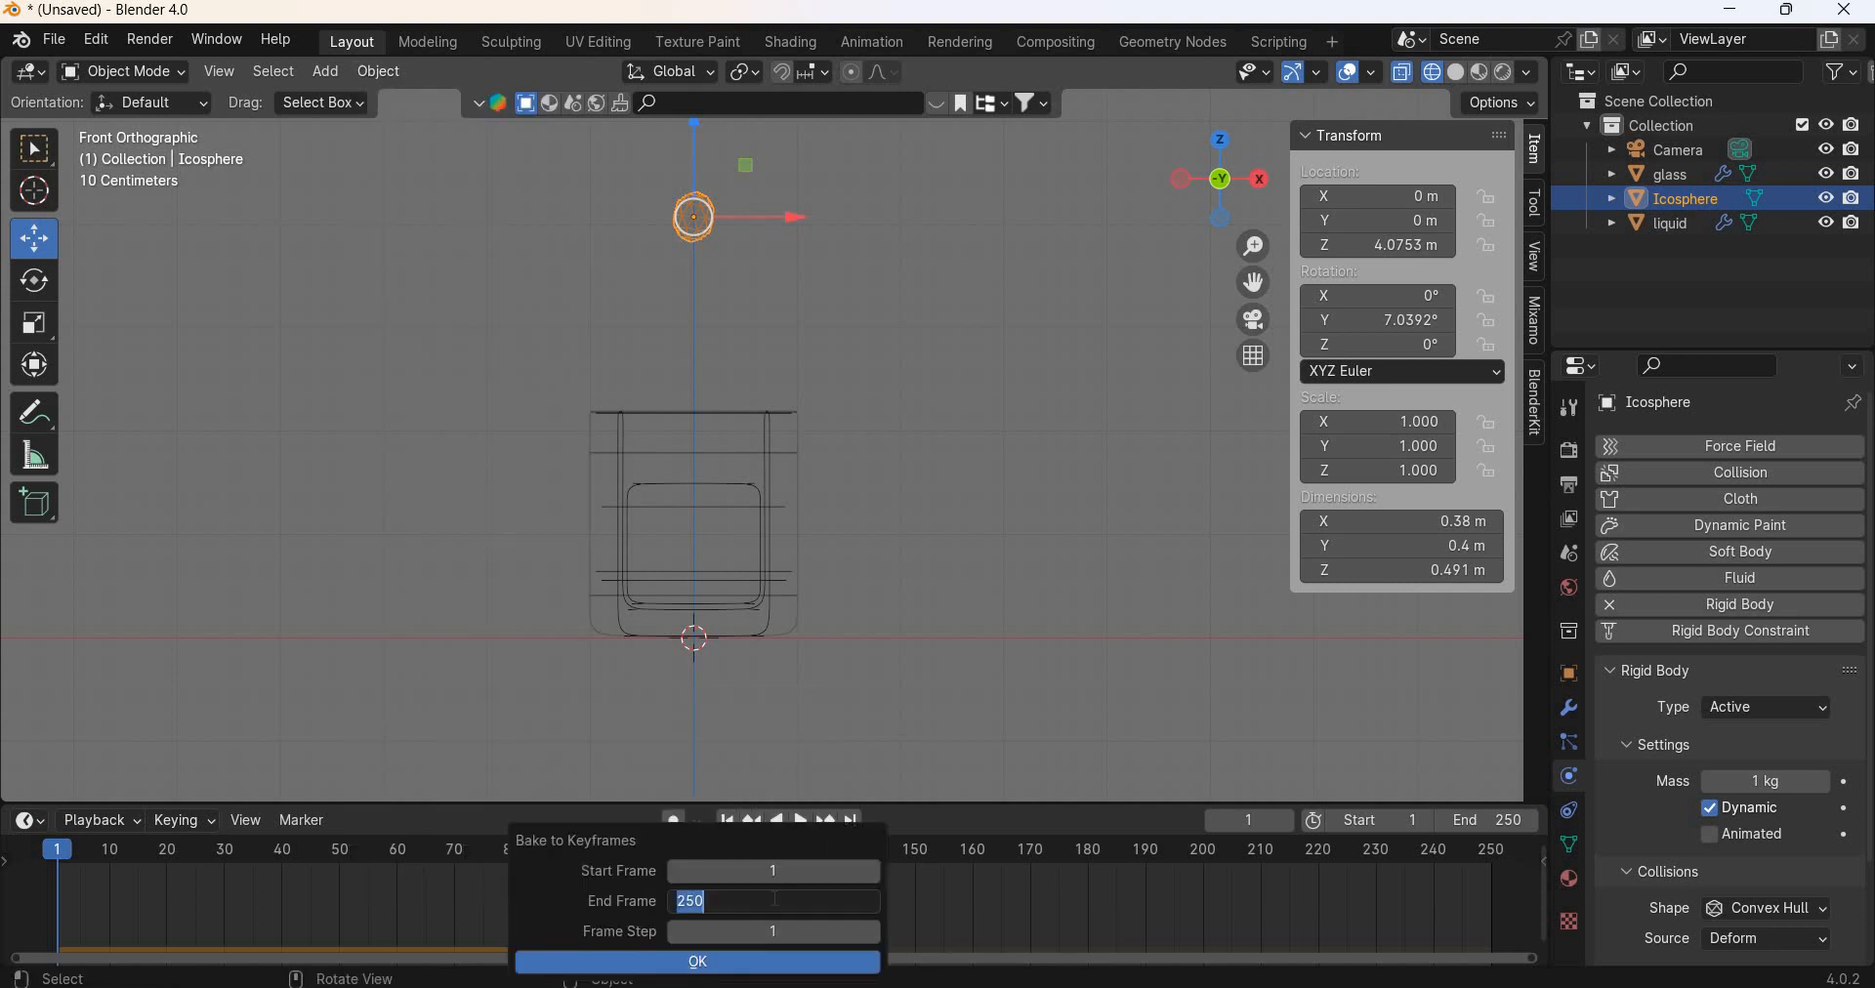
pyautogui.write('120')
pyautogui.press('Return')
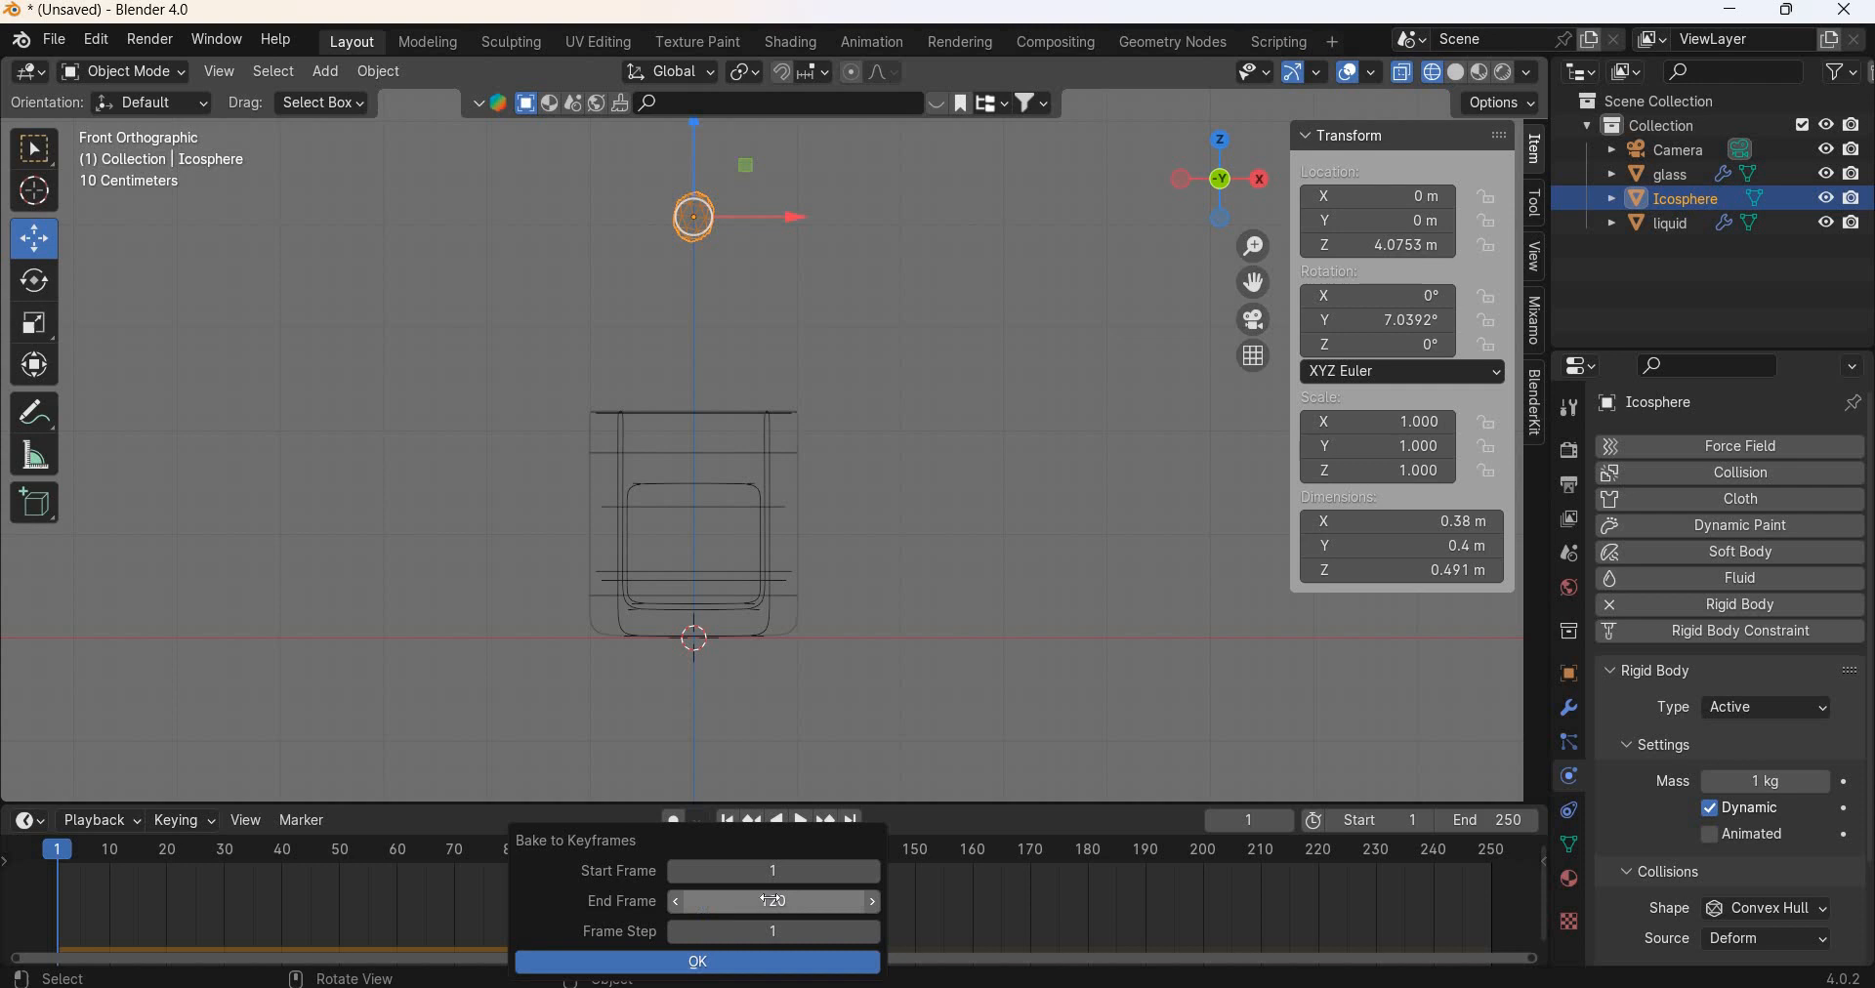
pyautogui.click(708, 965)
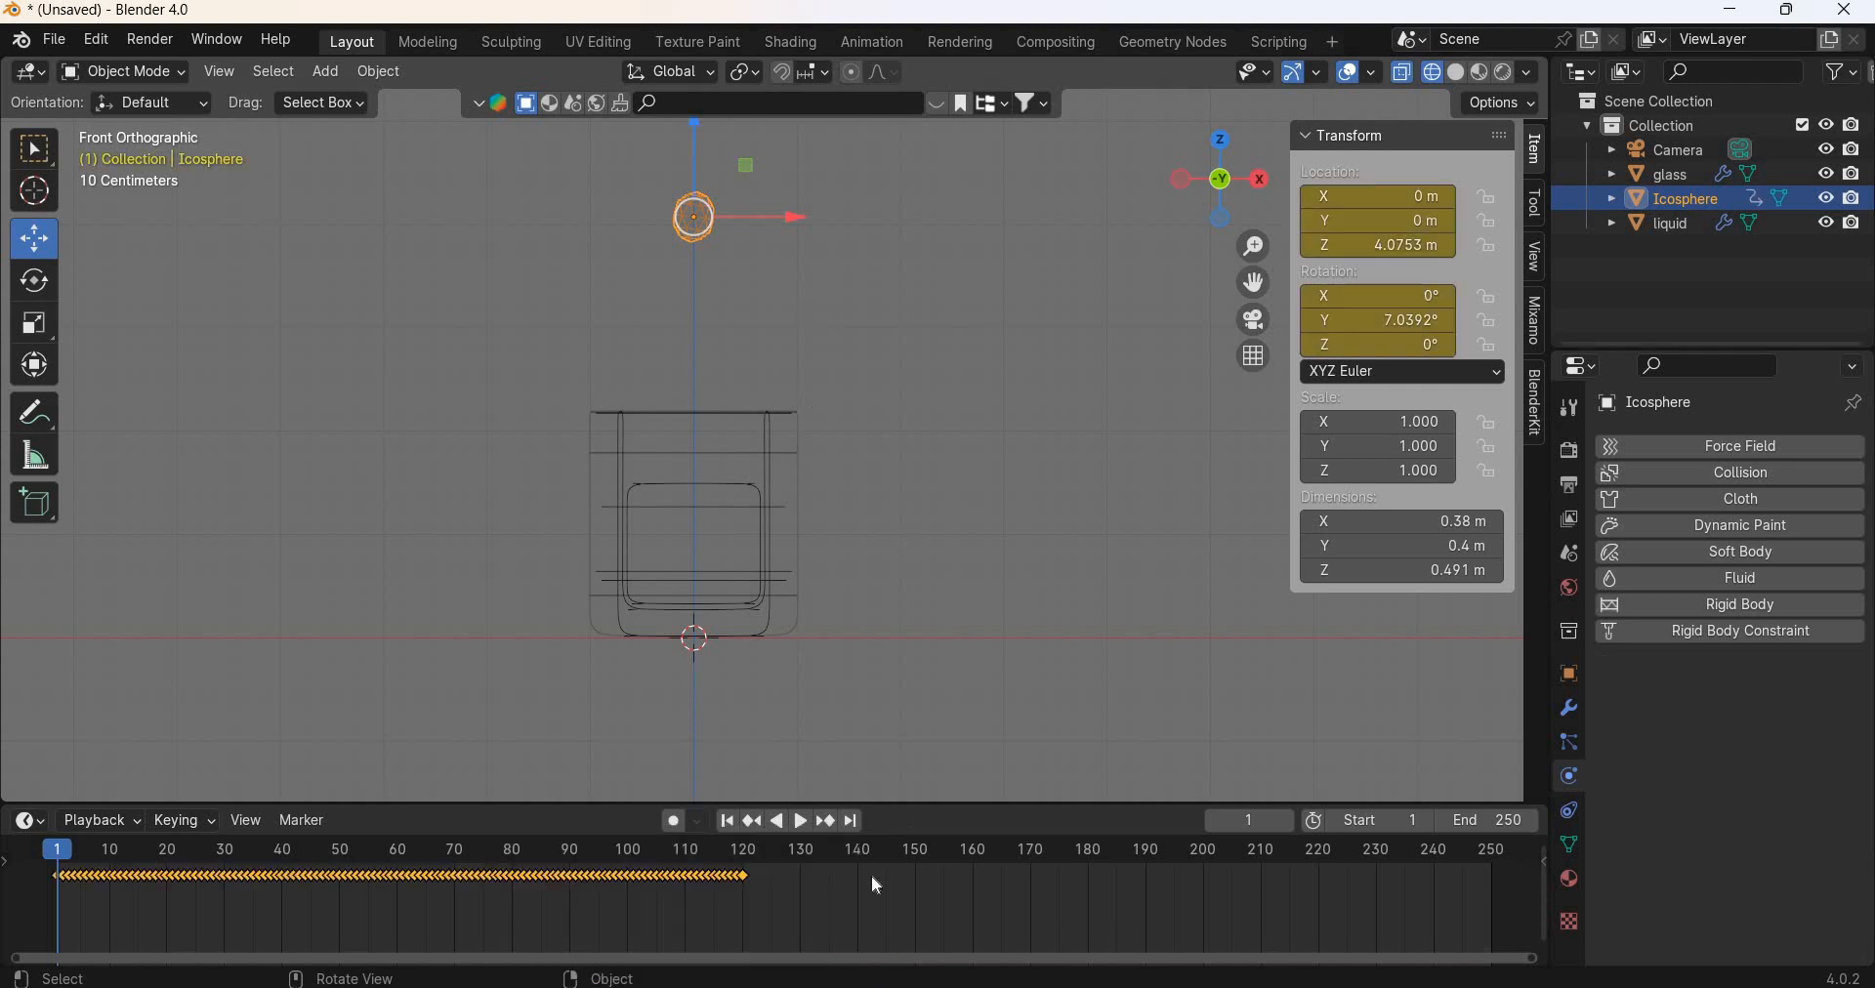
# Step: Play the baked drop of the ico sphere, stop it and return to frame 1
pyautogui.click(800, 836)
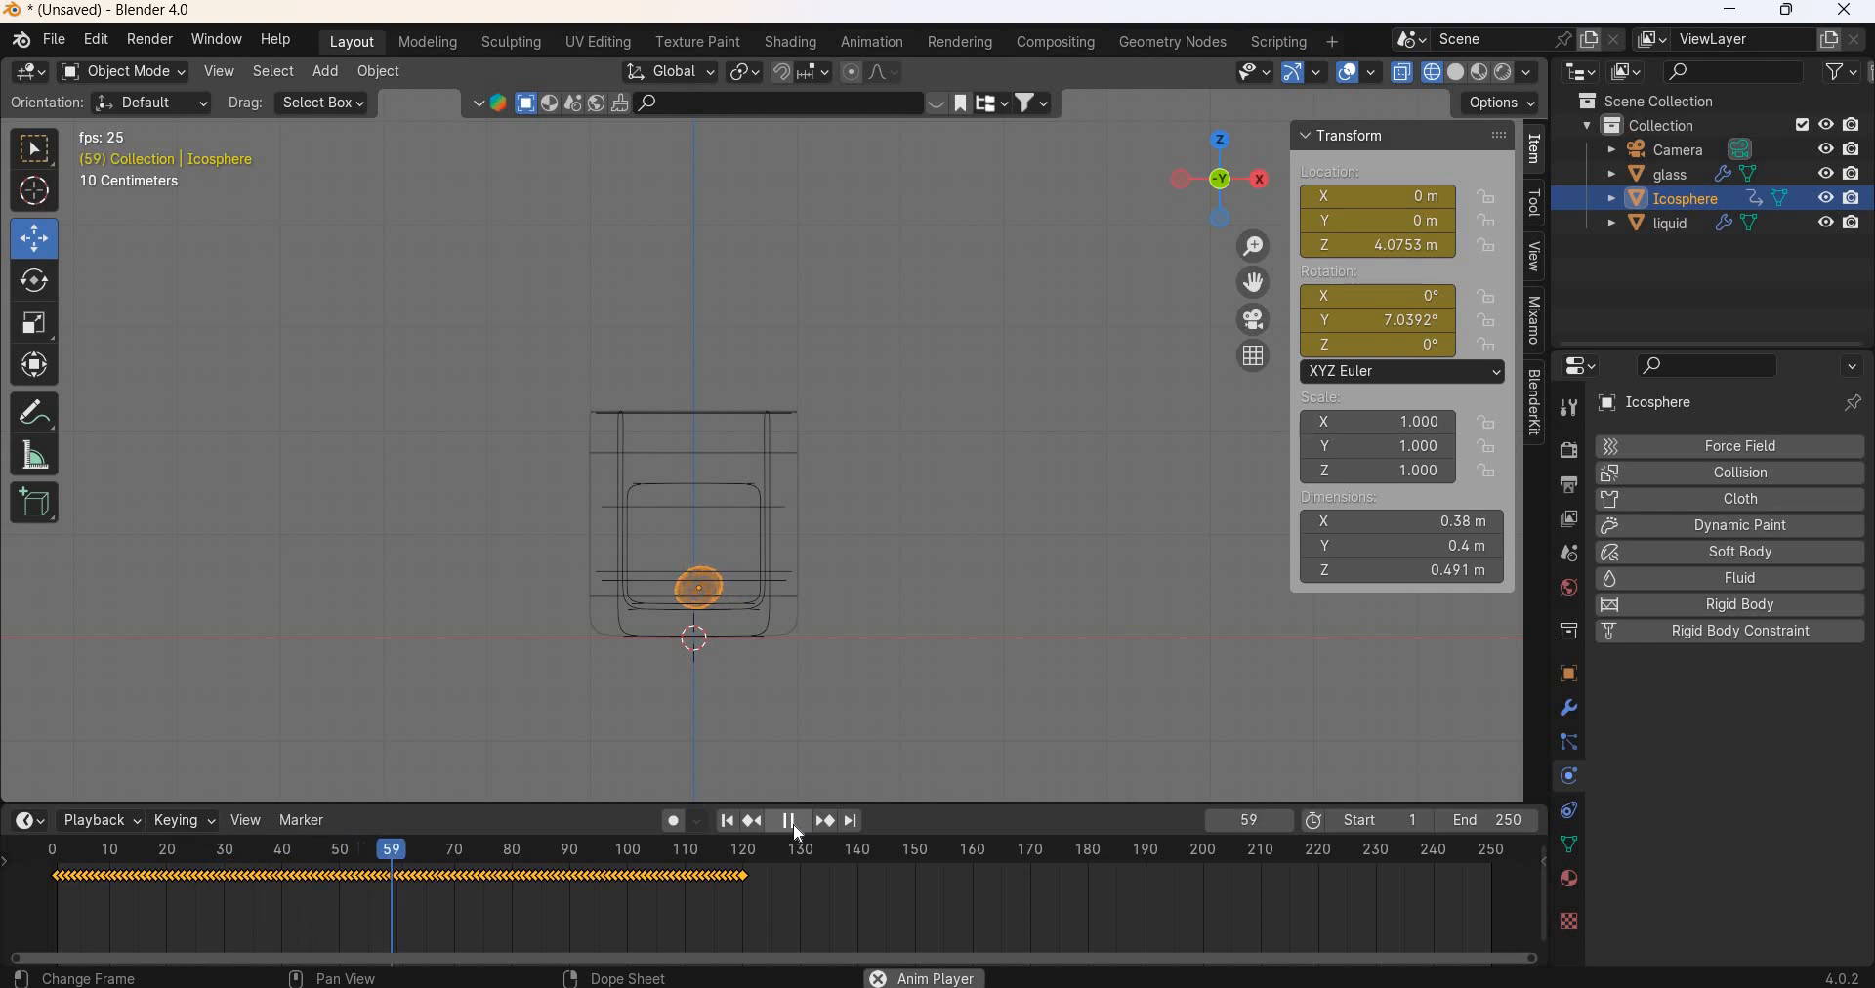
pyautogui.press('space')
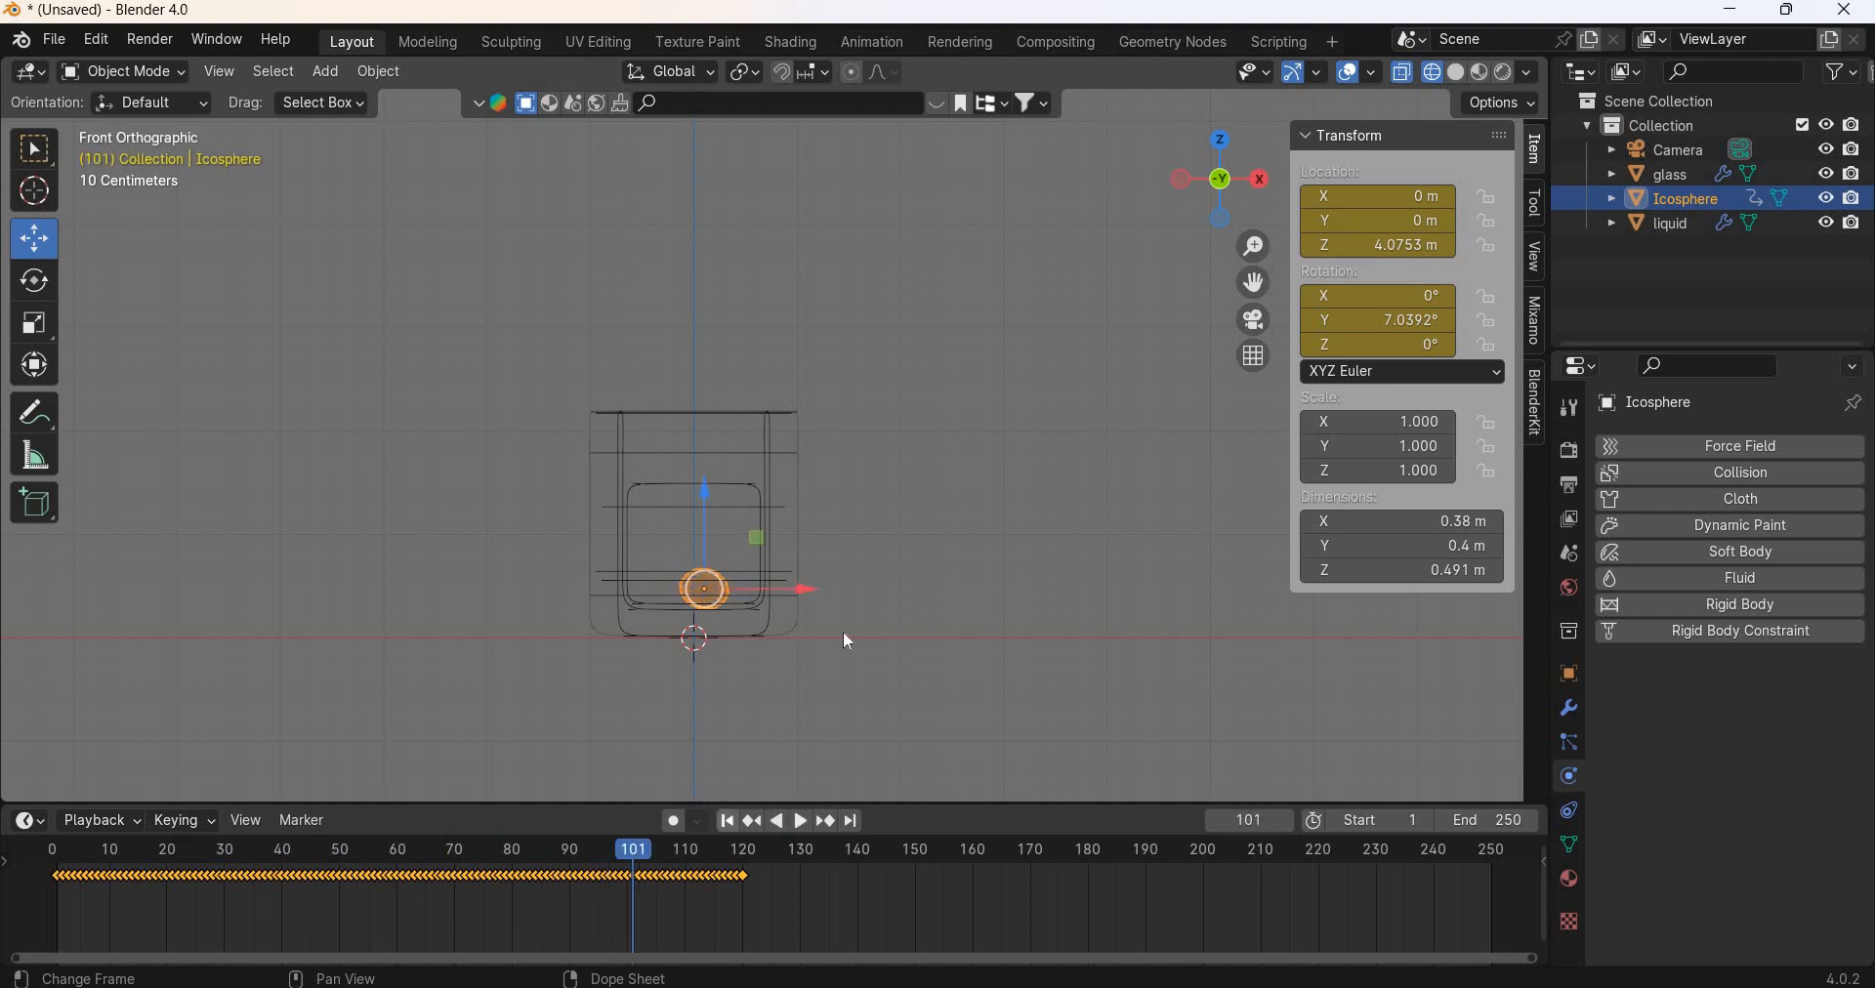
pyautogui.hotkey('shift', 'Left')
# Step: Remove the rigid body from the glass
pyautogui.click(1035, 527)
pyautogui.click(797, 527)
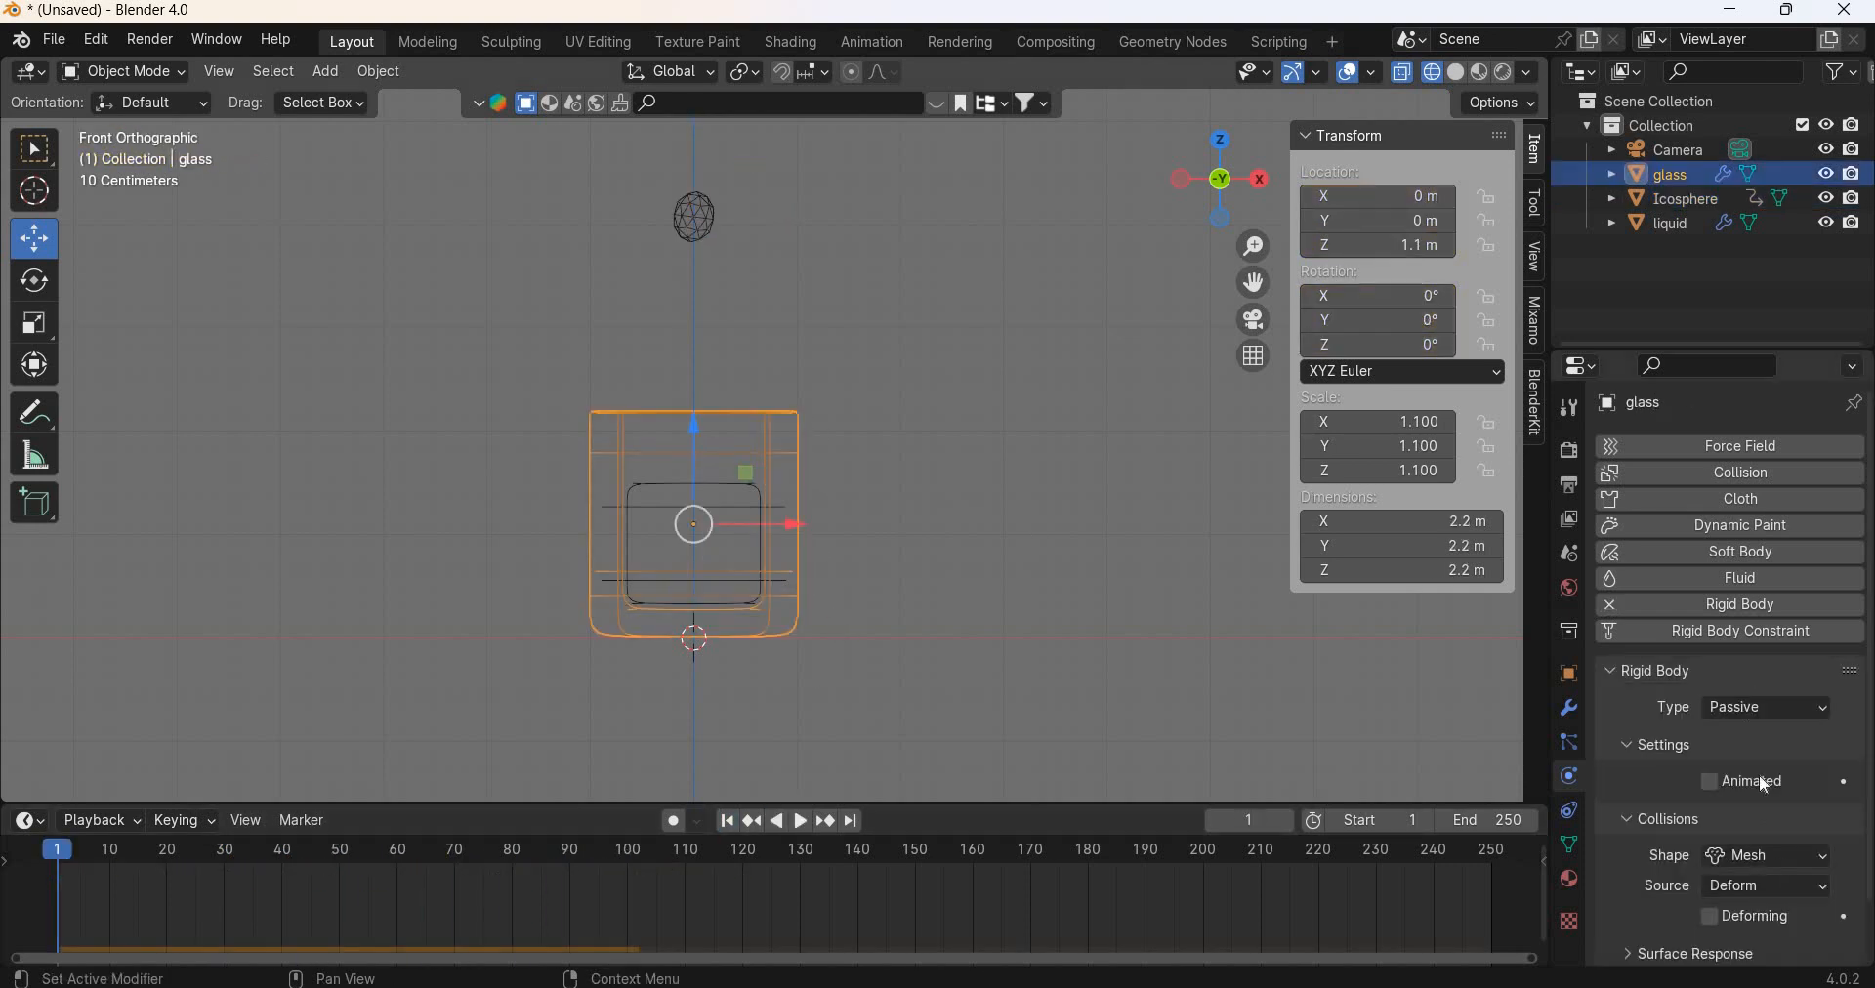
pyautogui.click(381, 72)
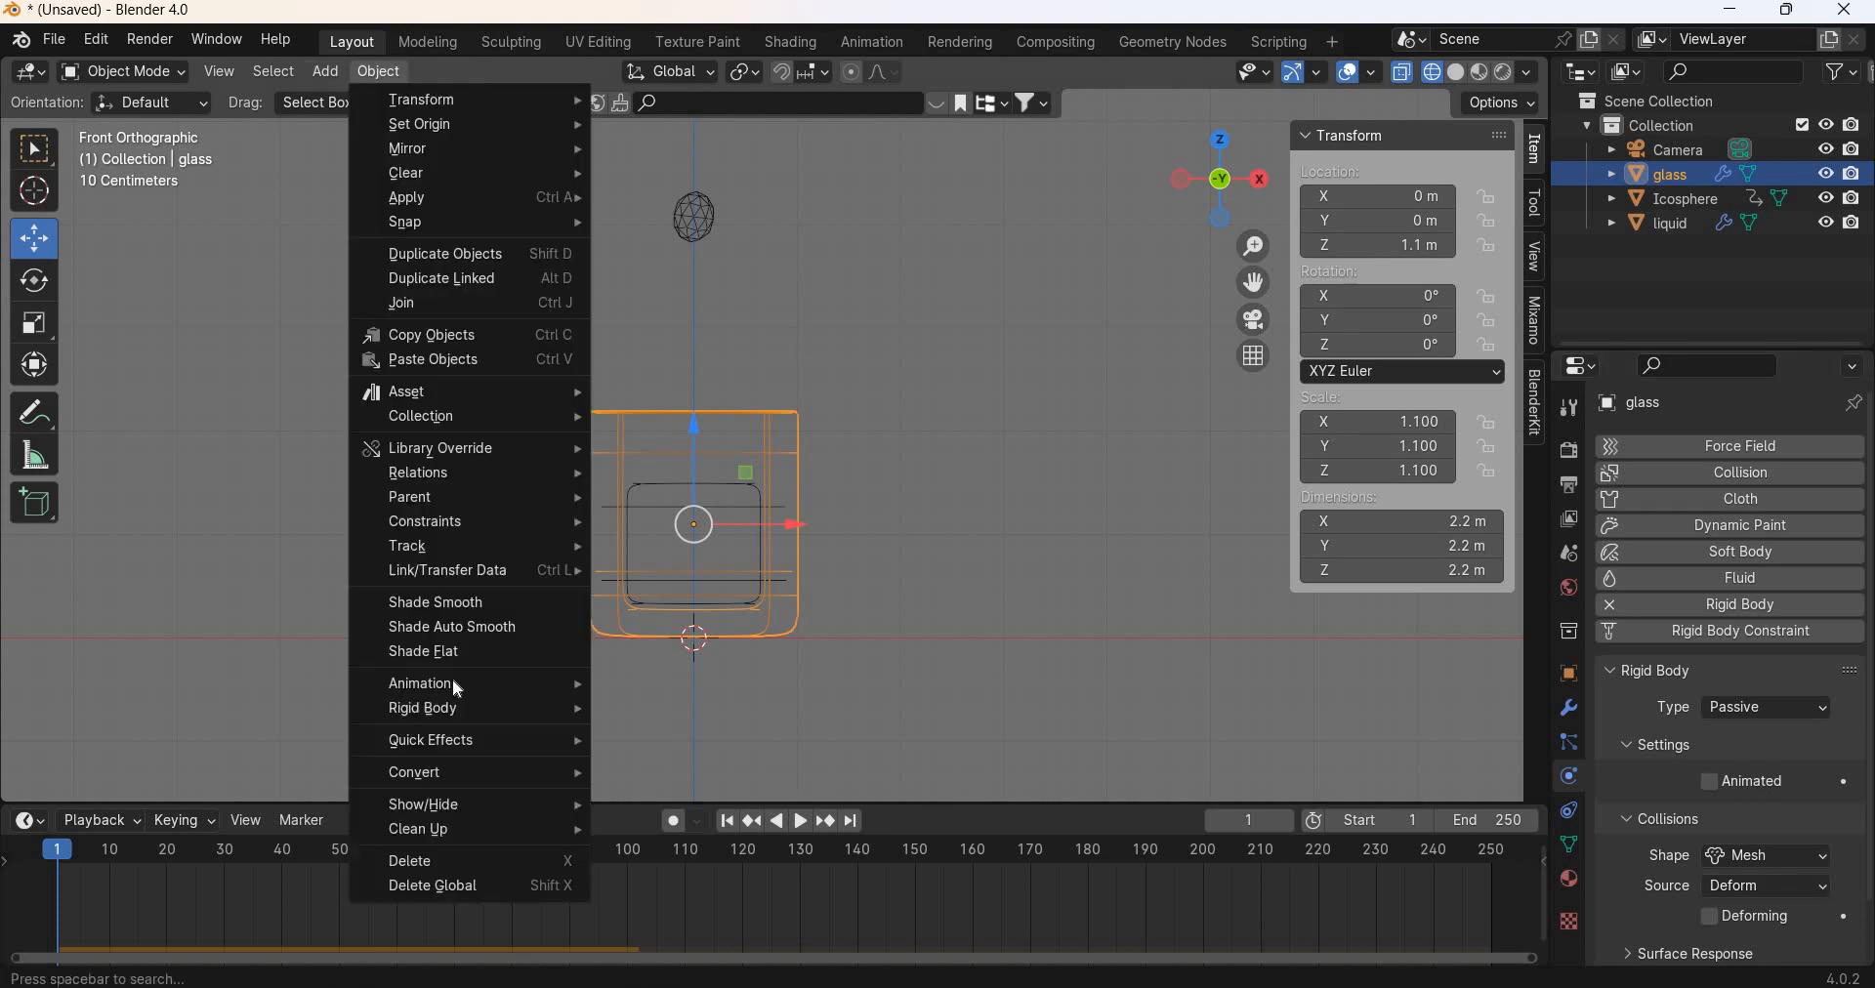
pyautogui.moveTo(459, 711)
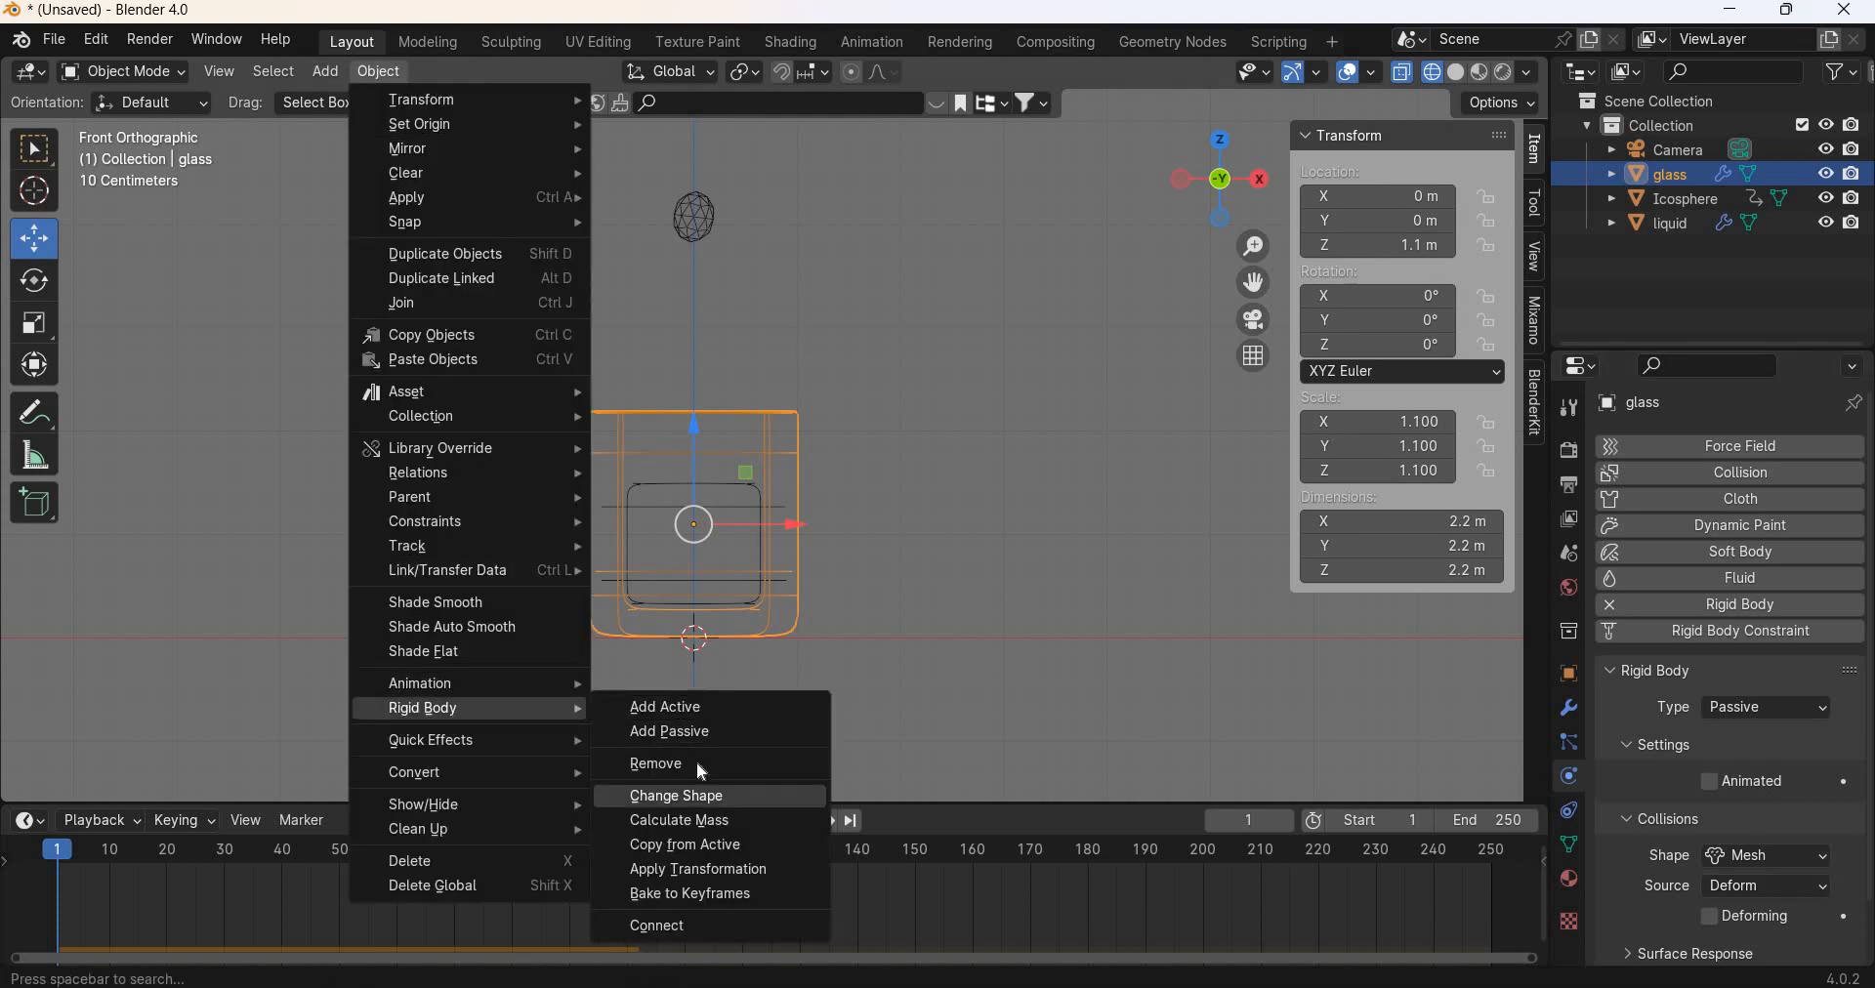
pyautogui.moveTo(873, 478); pyautogui.dragTo(821, 583, button='middle')
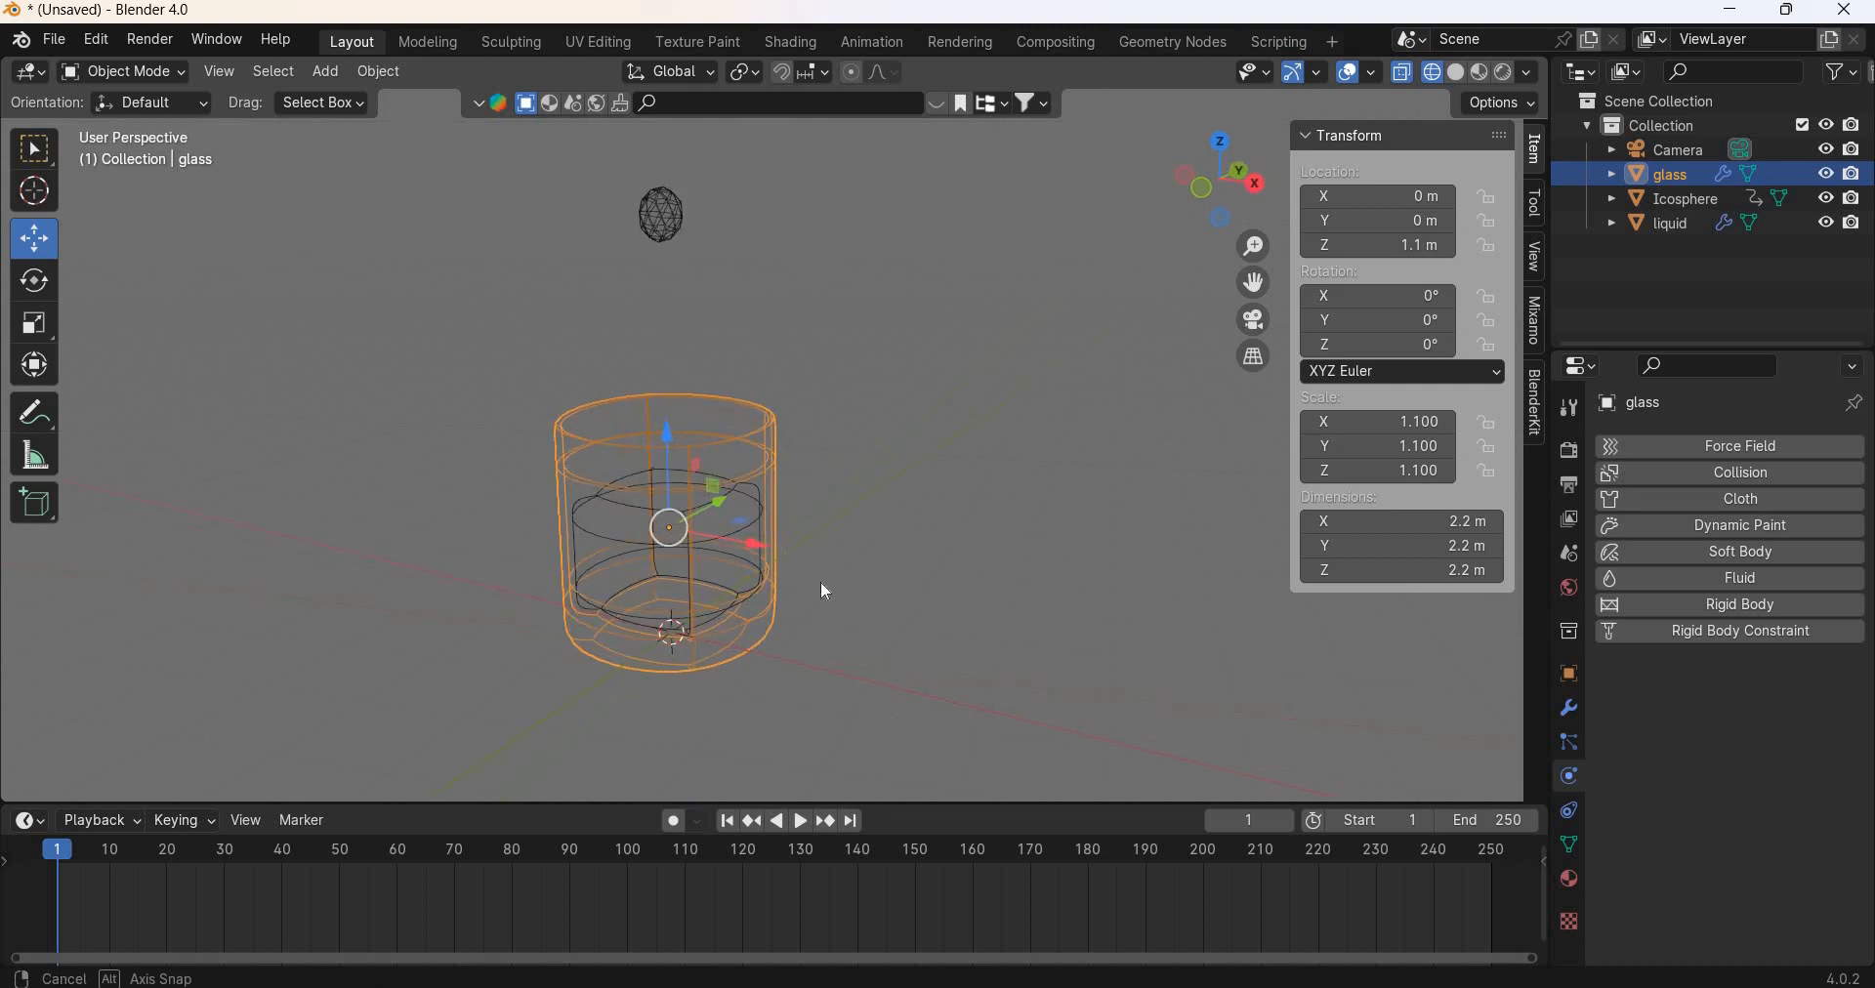
# Step: Check the ico sphere's drop without the glass's rigid body, stopping playback and returning to the first frame
pyautogui.click(809, 824)
pyautogui.click(787, 827)
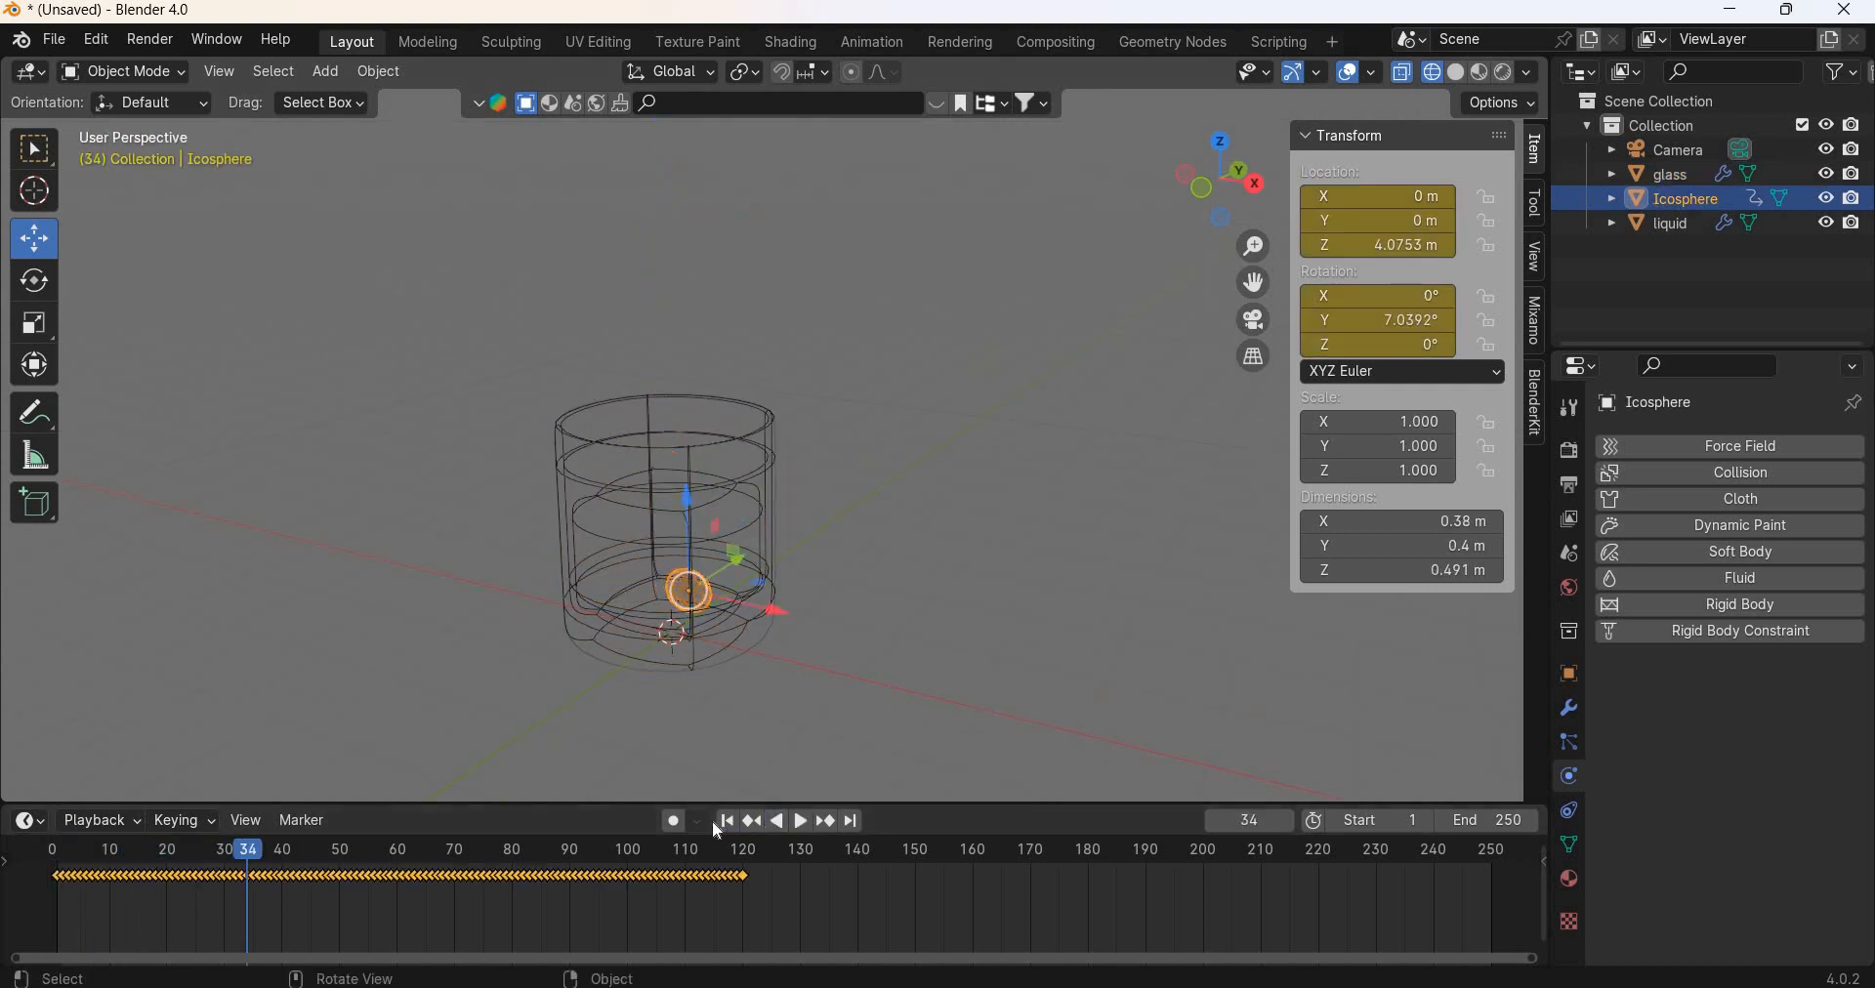
pyautogui.hotkey('shift', 'Left')
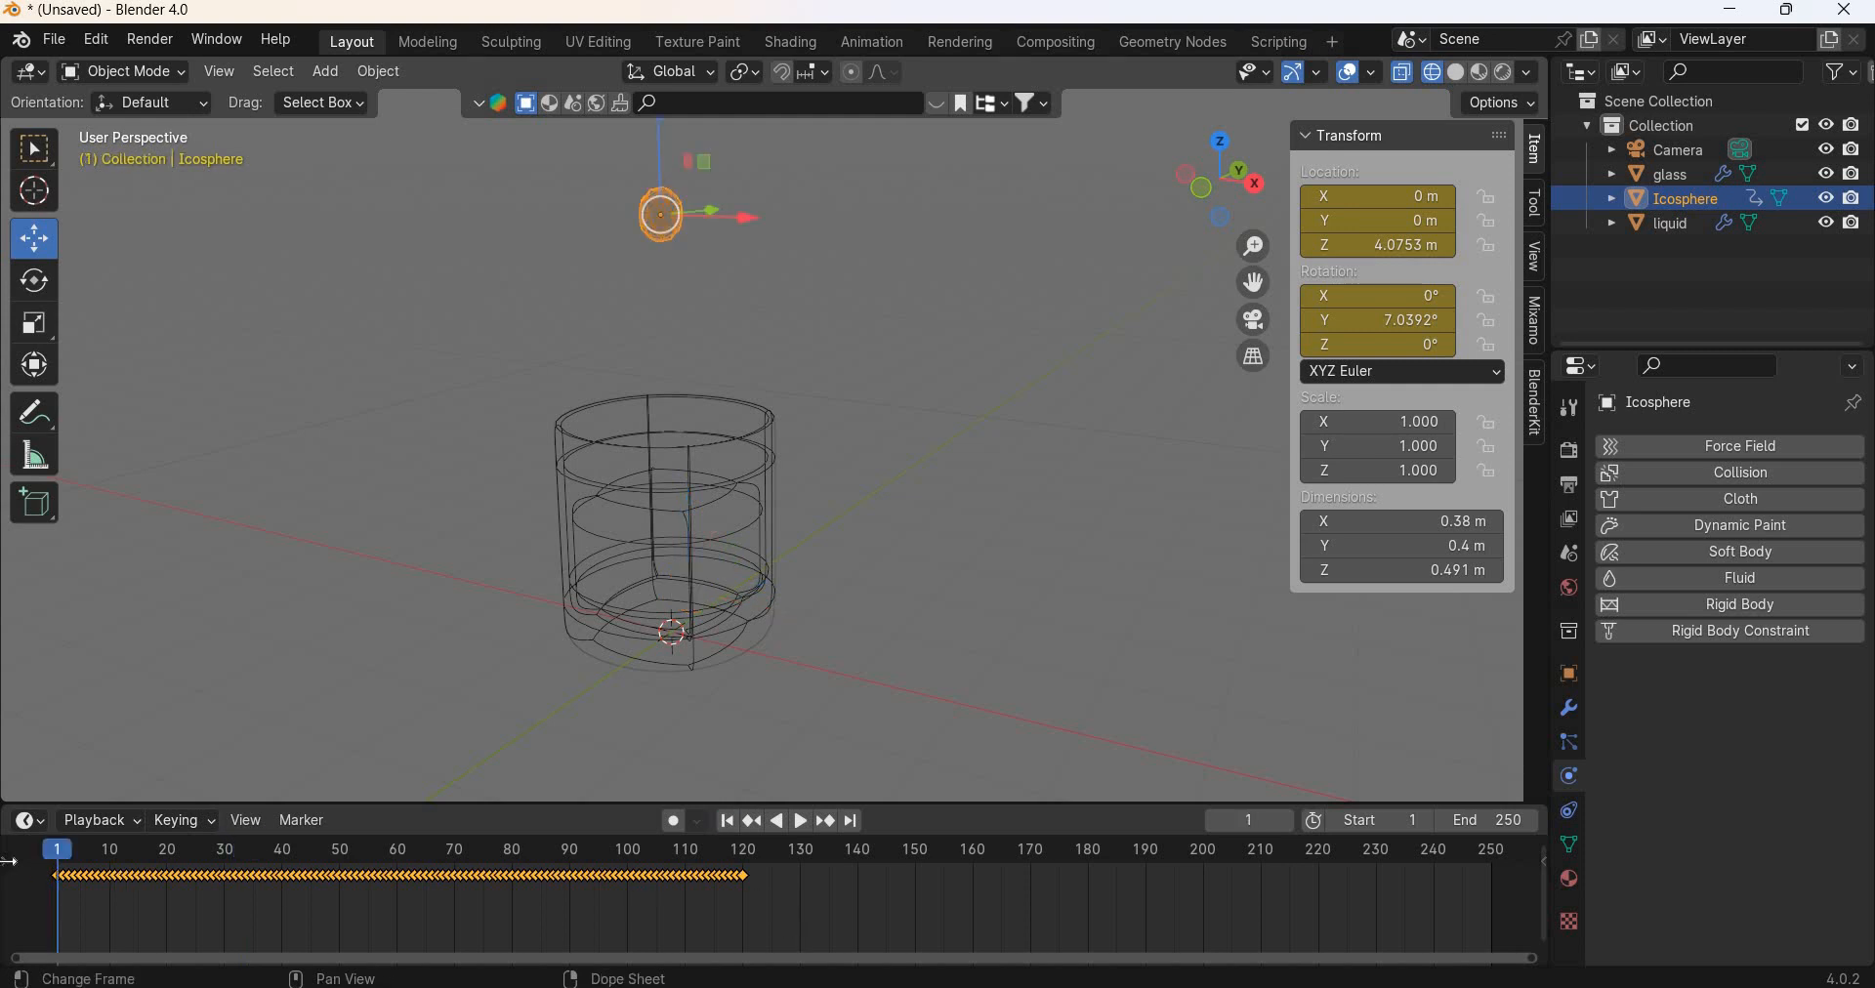
# Step: Shift all the ico sphere's baked keyframes forward by about 18 frames to start near frame 20
pyautogui.press('space')
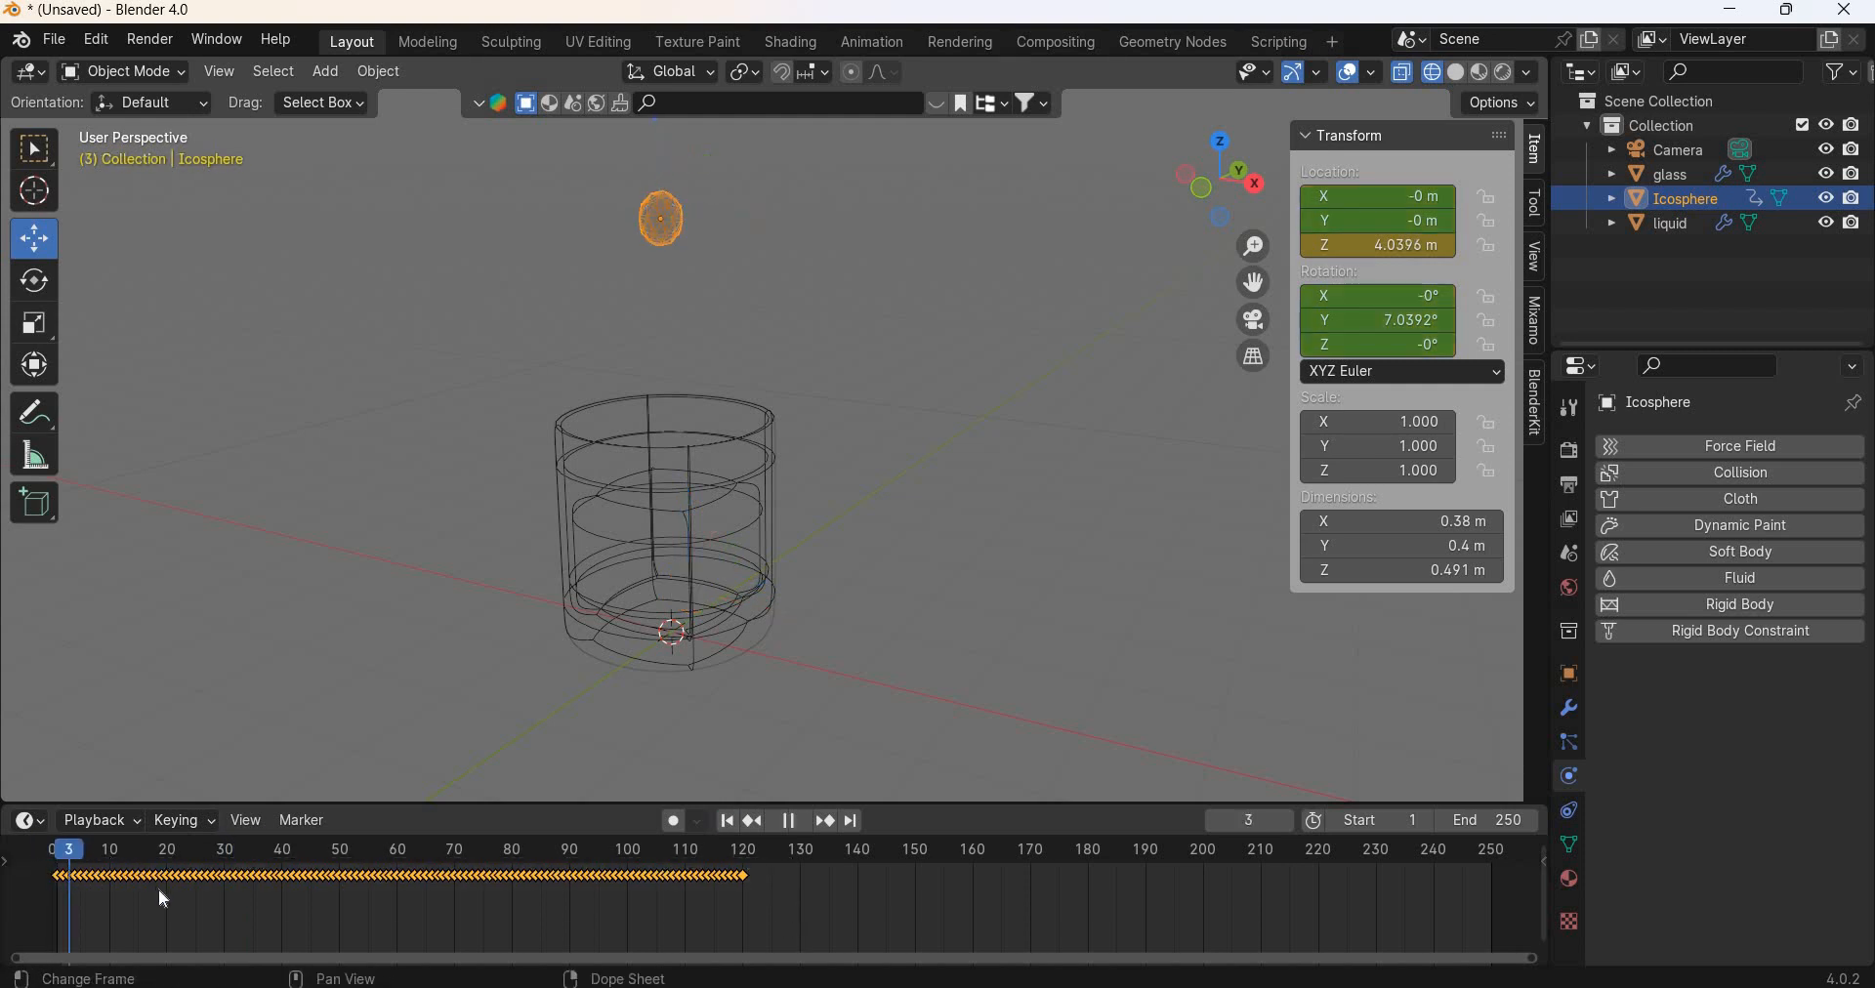
pyautogui.press('space')
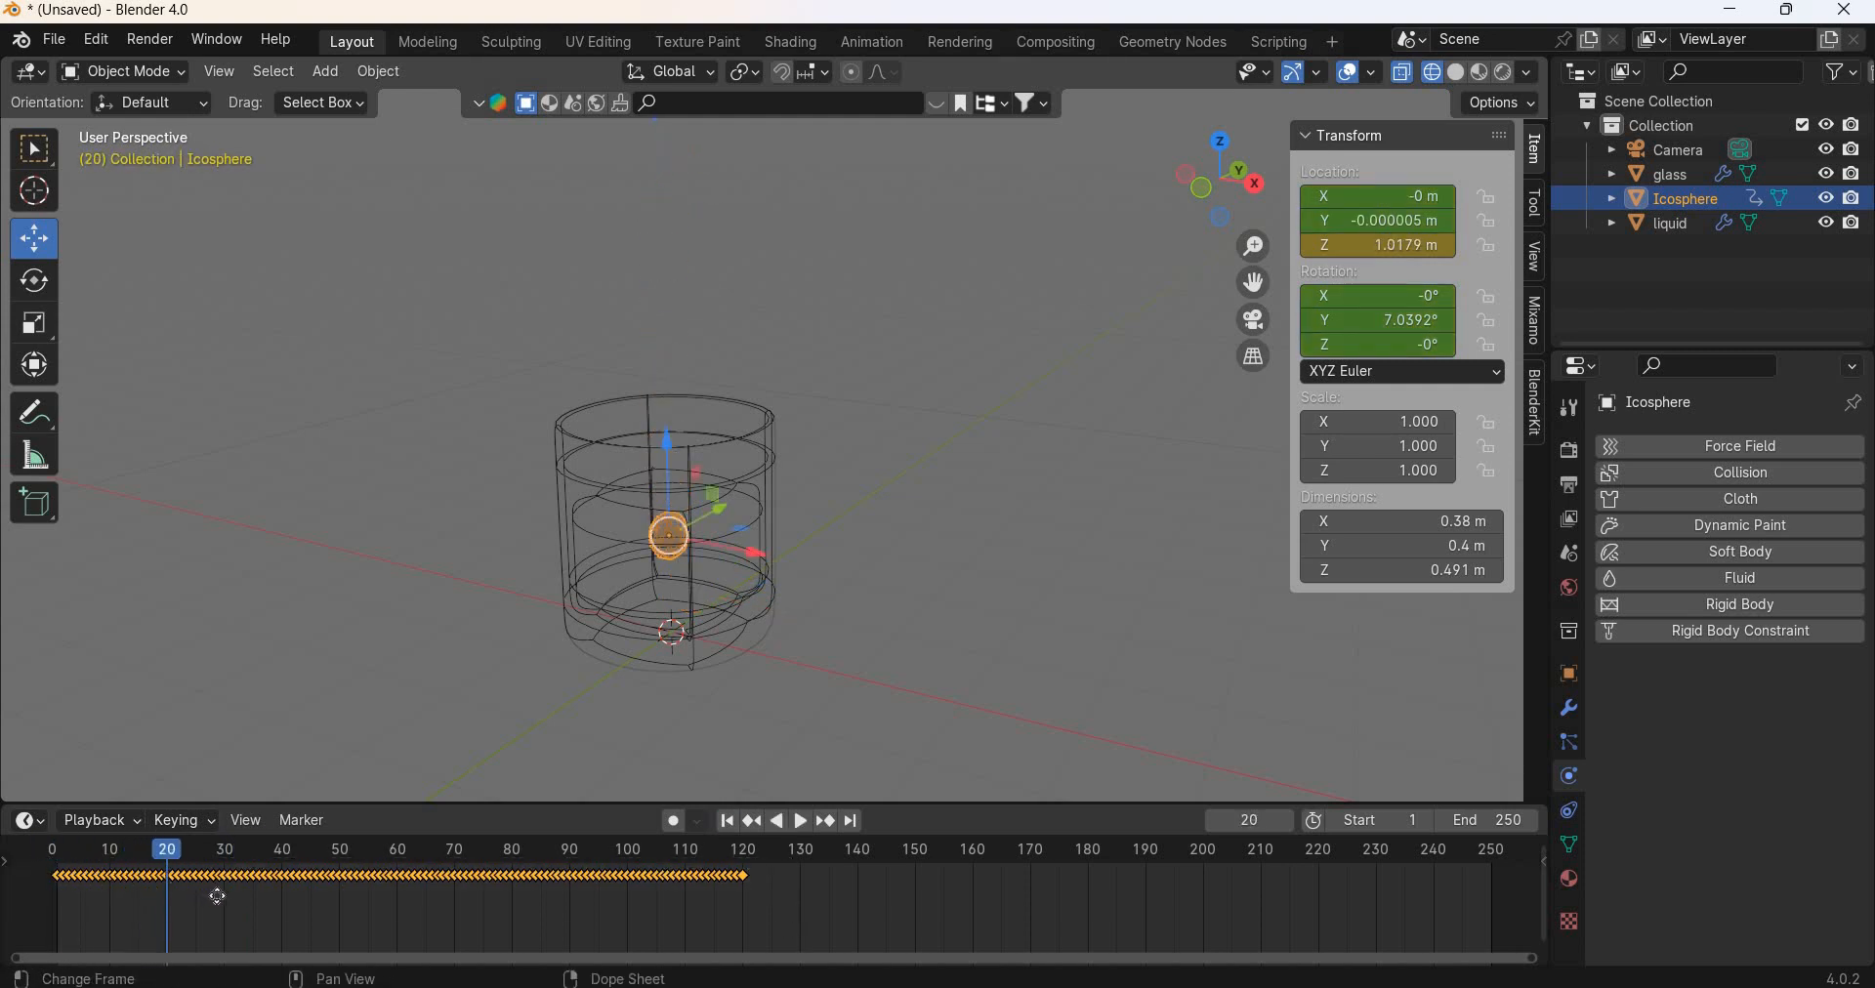
pyautogui.press('g')
pyautogui.click(82, 848)
pyautogui.click(51, 848)
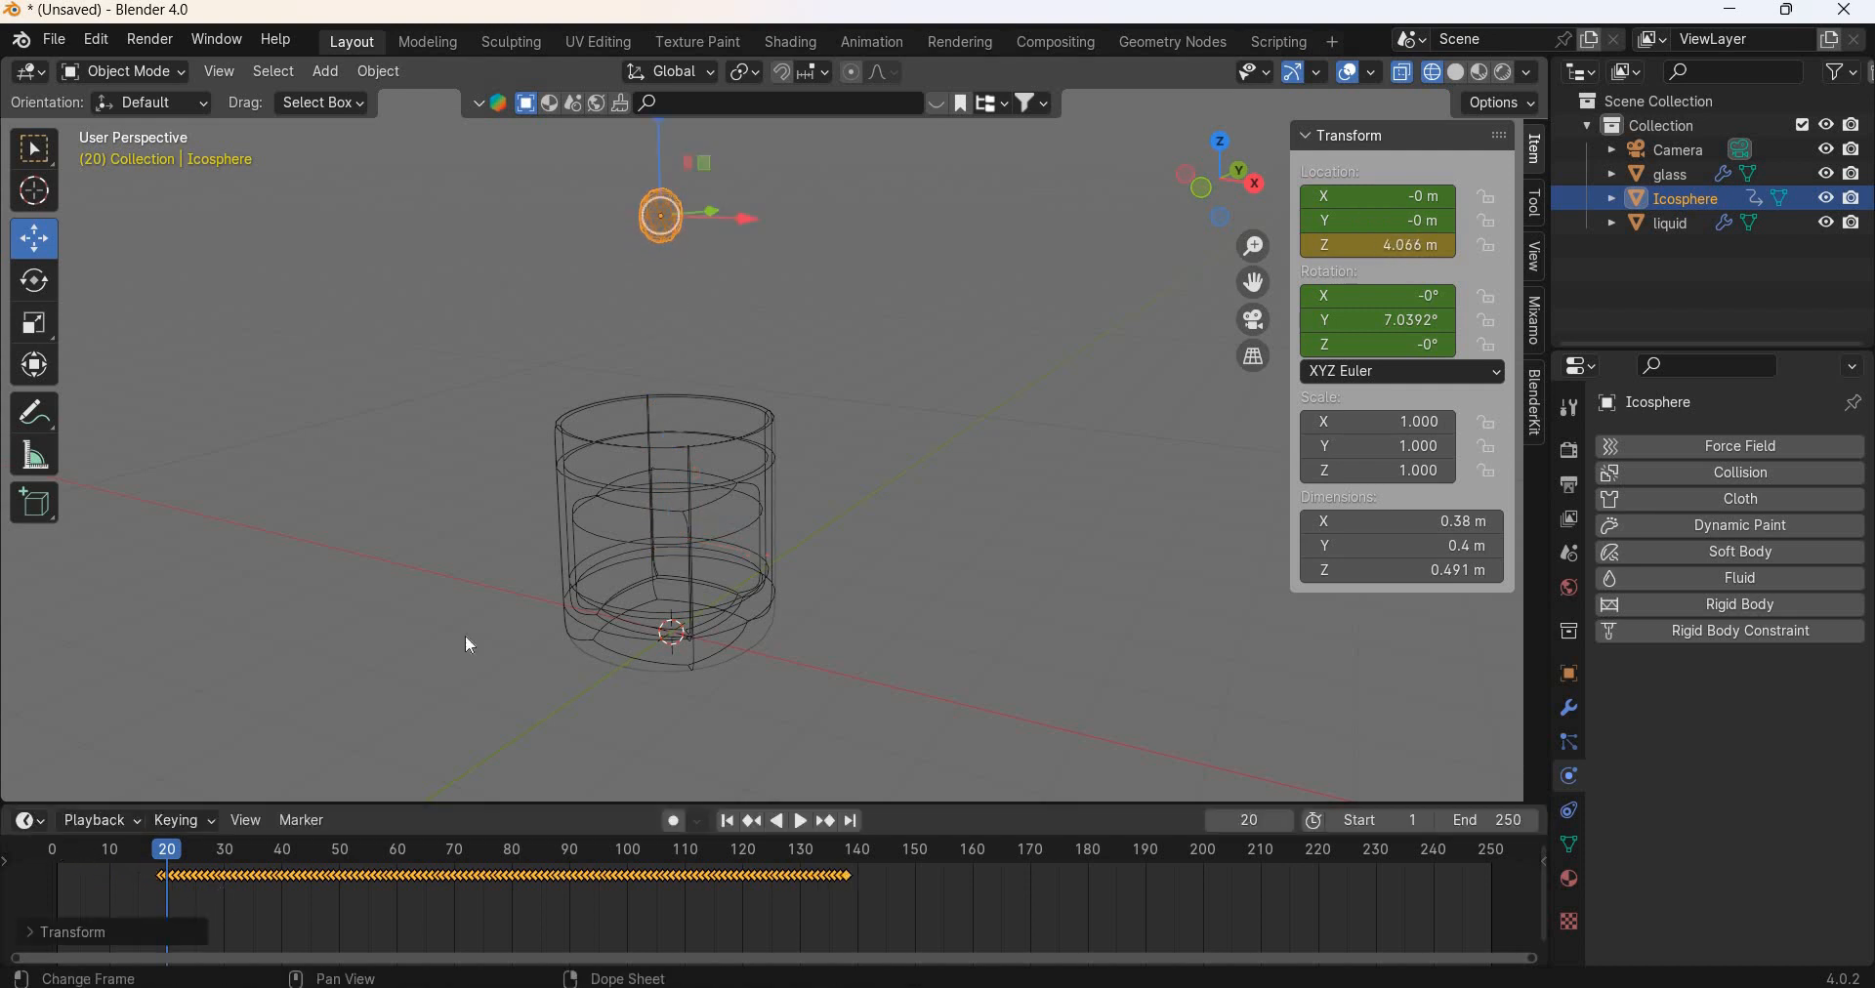
pyautogui.click(935, 369)
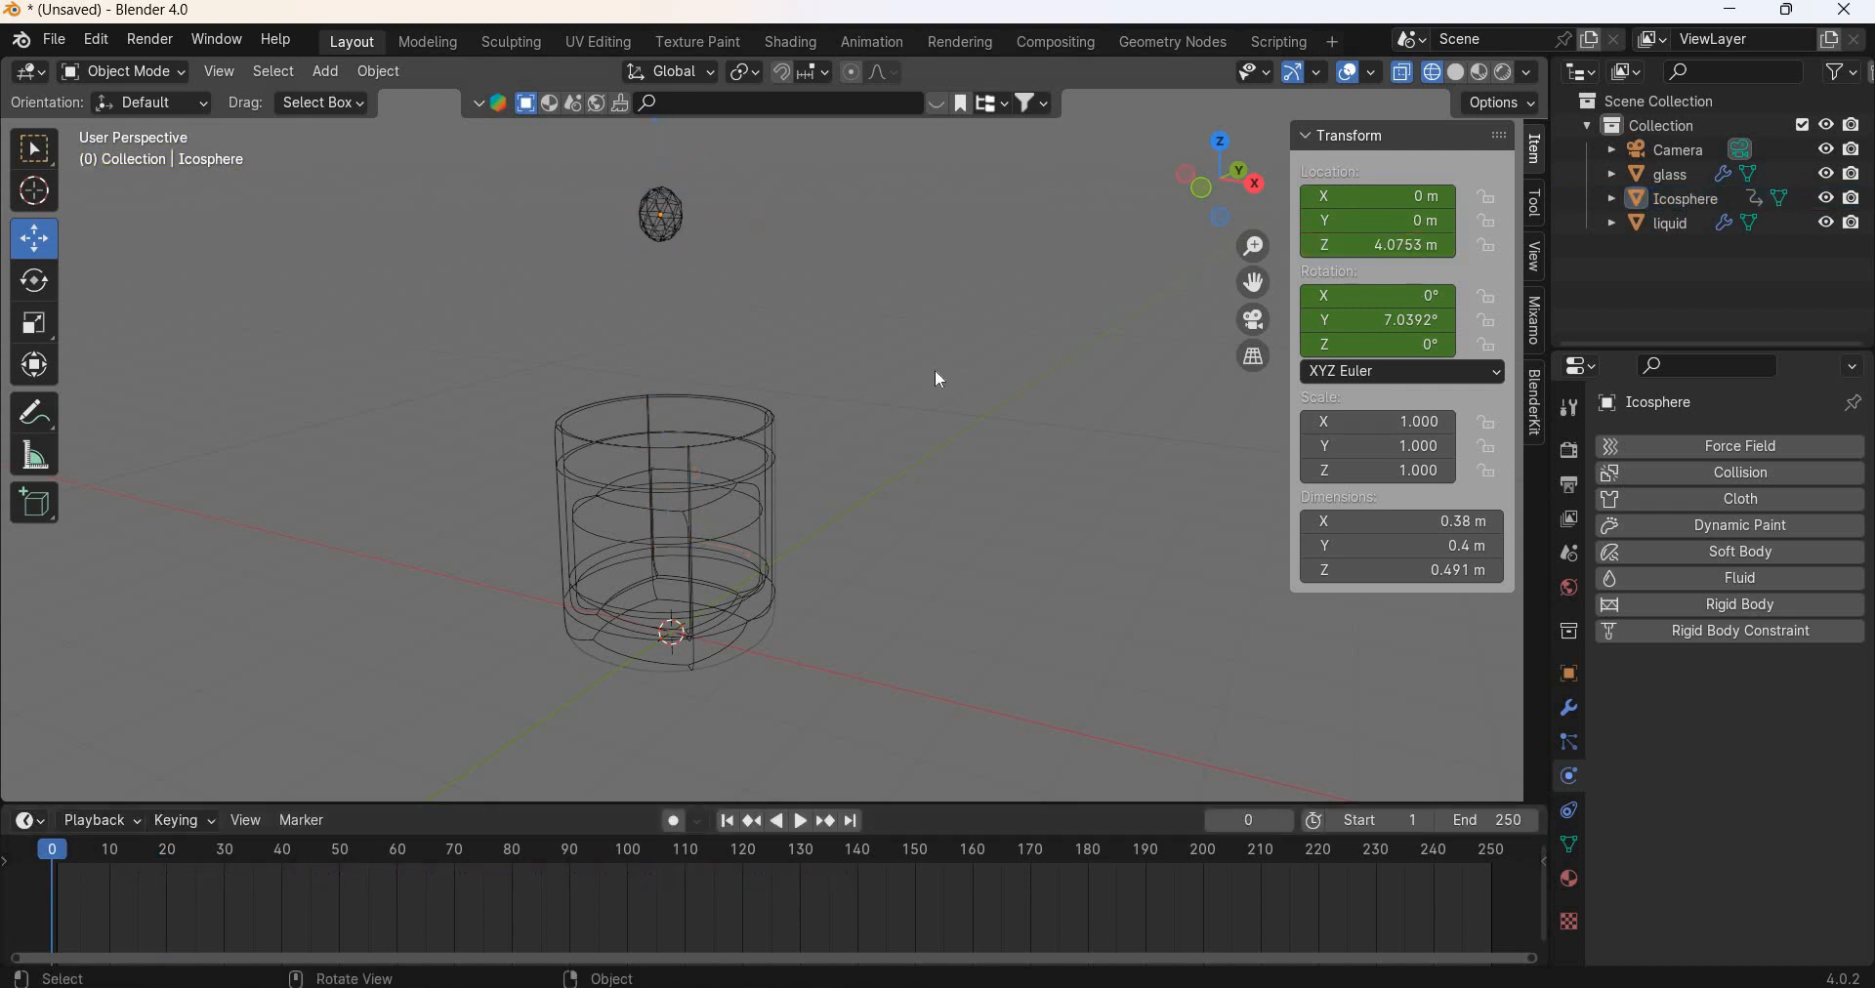
# Step: Play the delayed drop to check its timing, stop it and return to frame 1
pyautogui.click(803, 827)
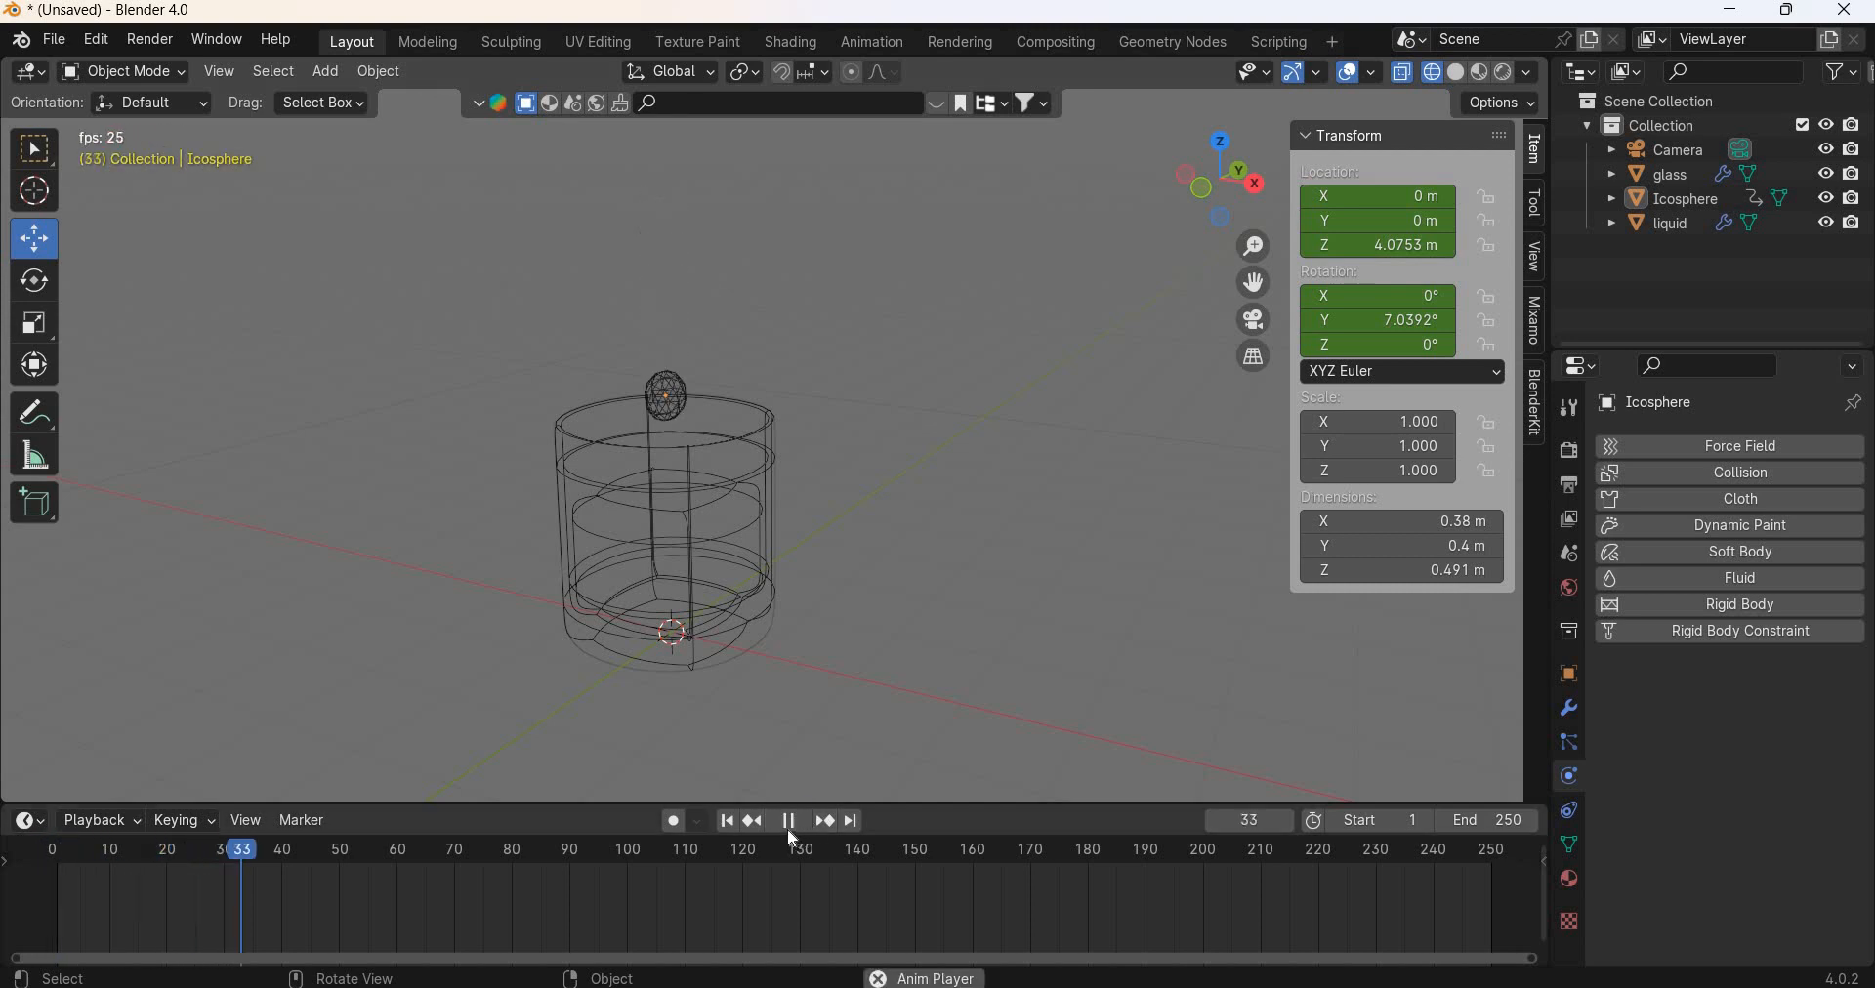
pyautogui.click(790, 821)
pyautogui.hotkey('shift', 'Left')
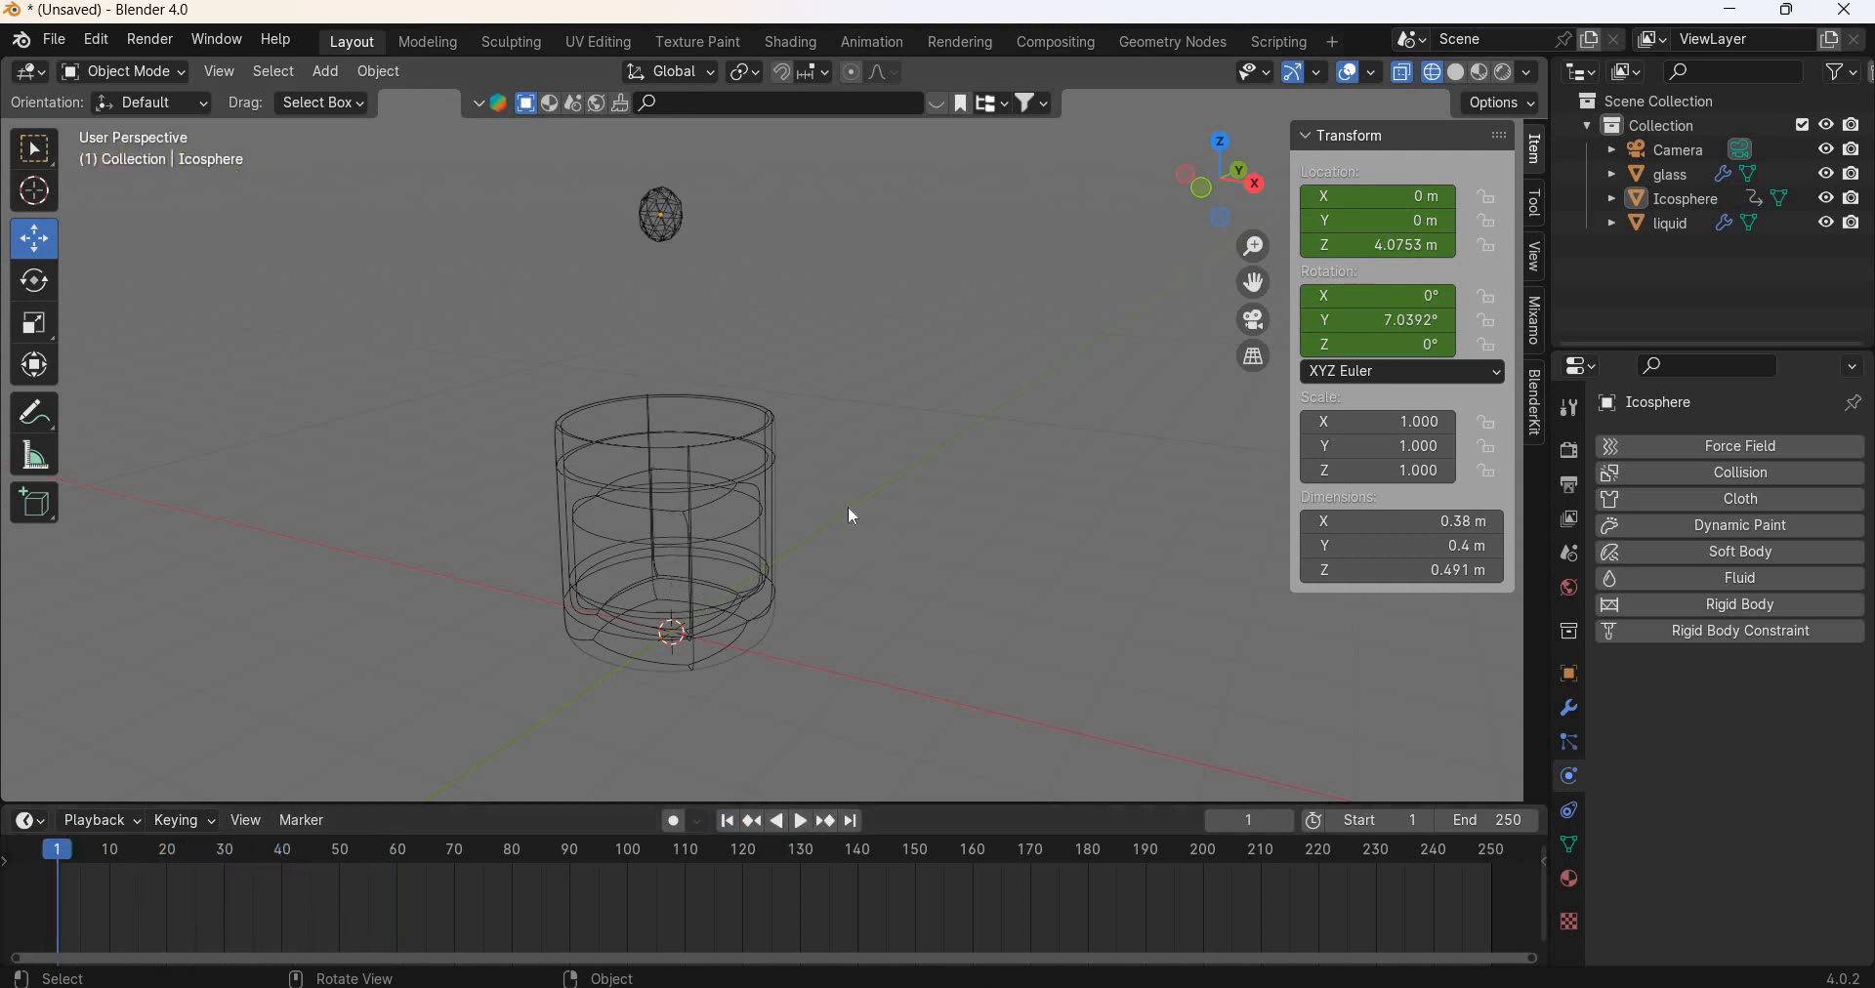
# Step: Add Fluid physics of type Effector to the glass and set its sampling substeps to 2
pyautogui.click(775, 426)
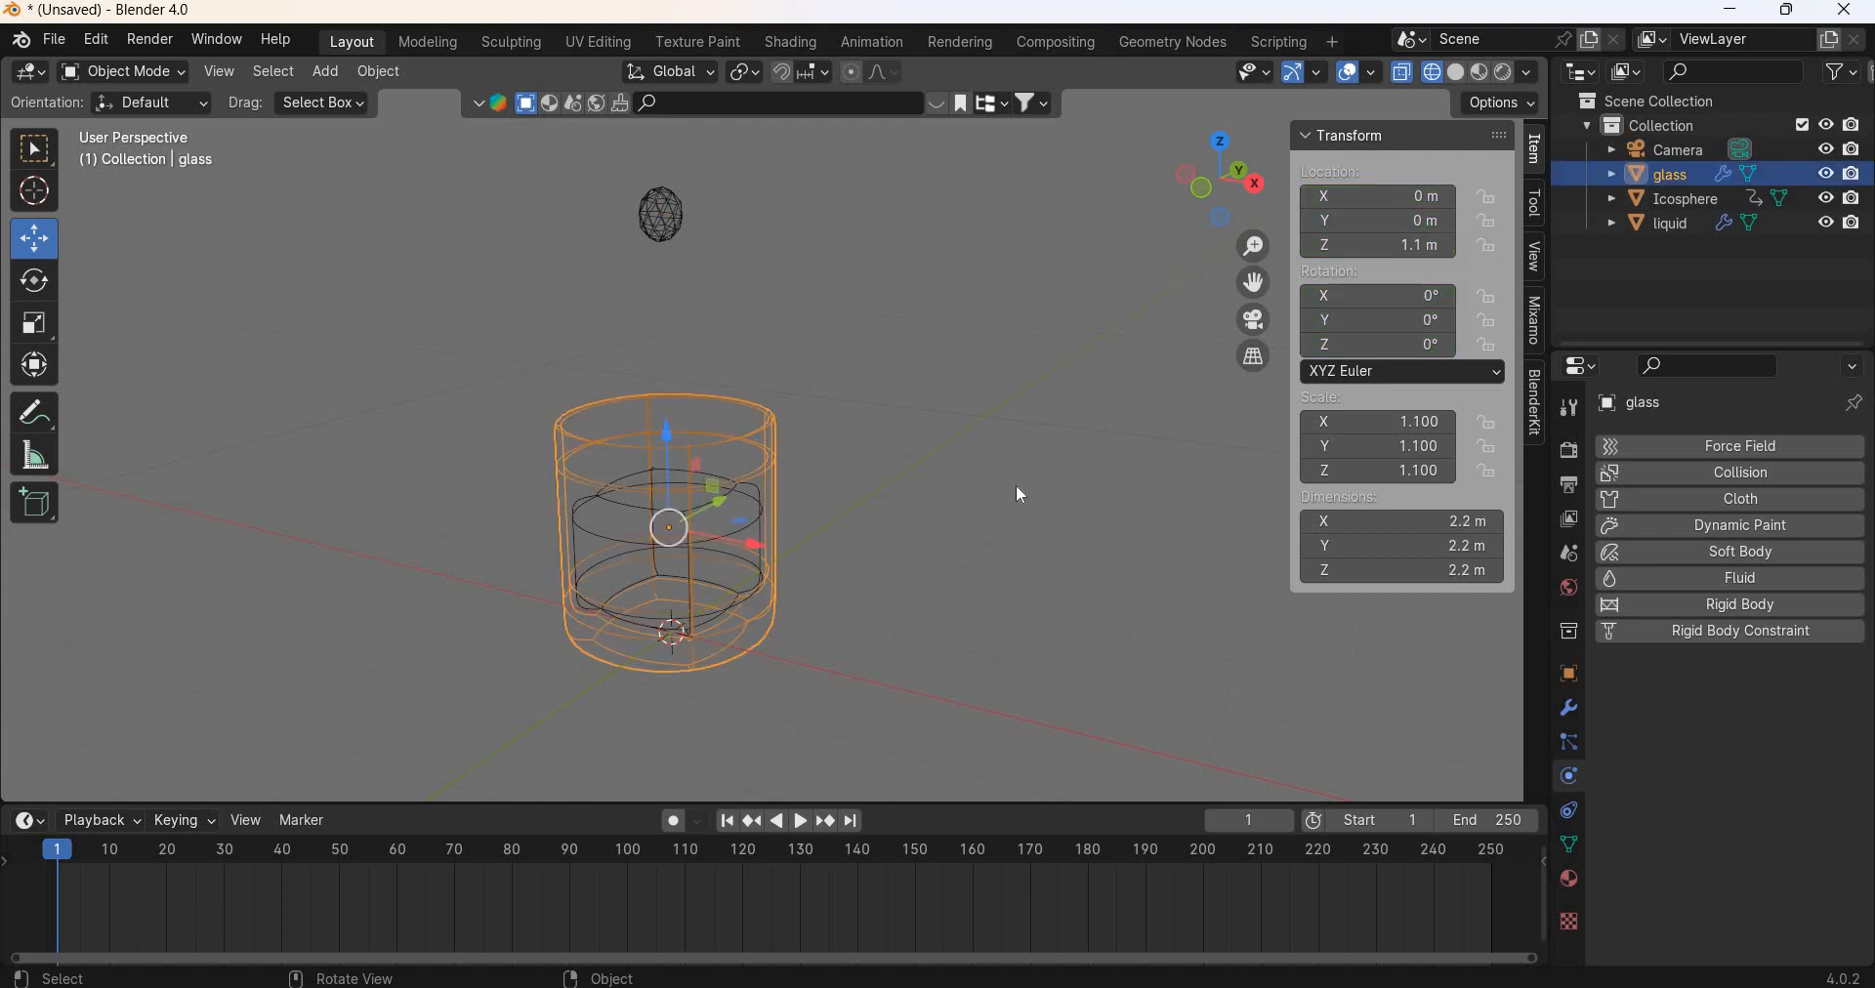
pyautogui.click(1758, 578)
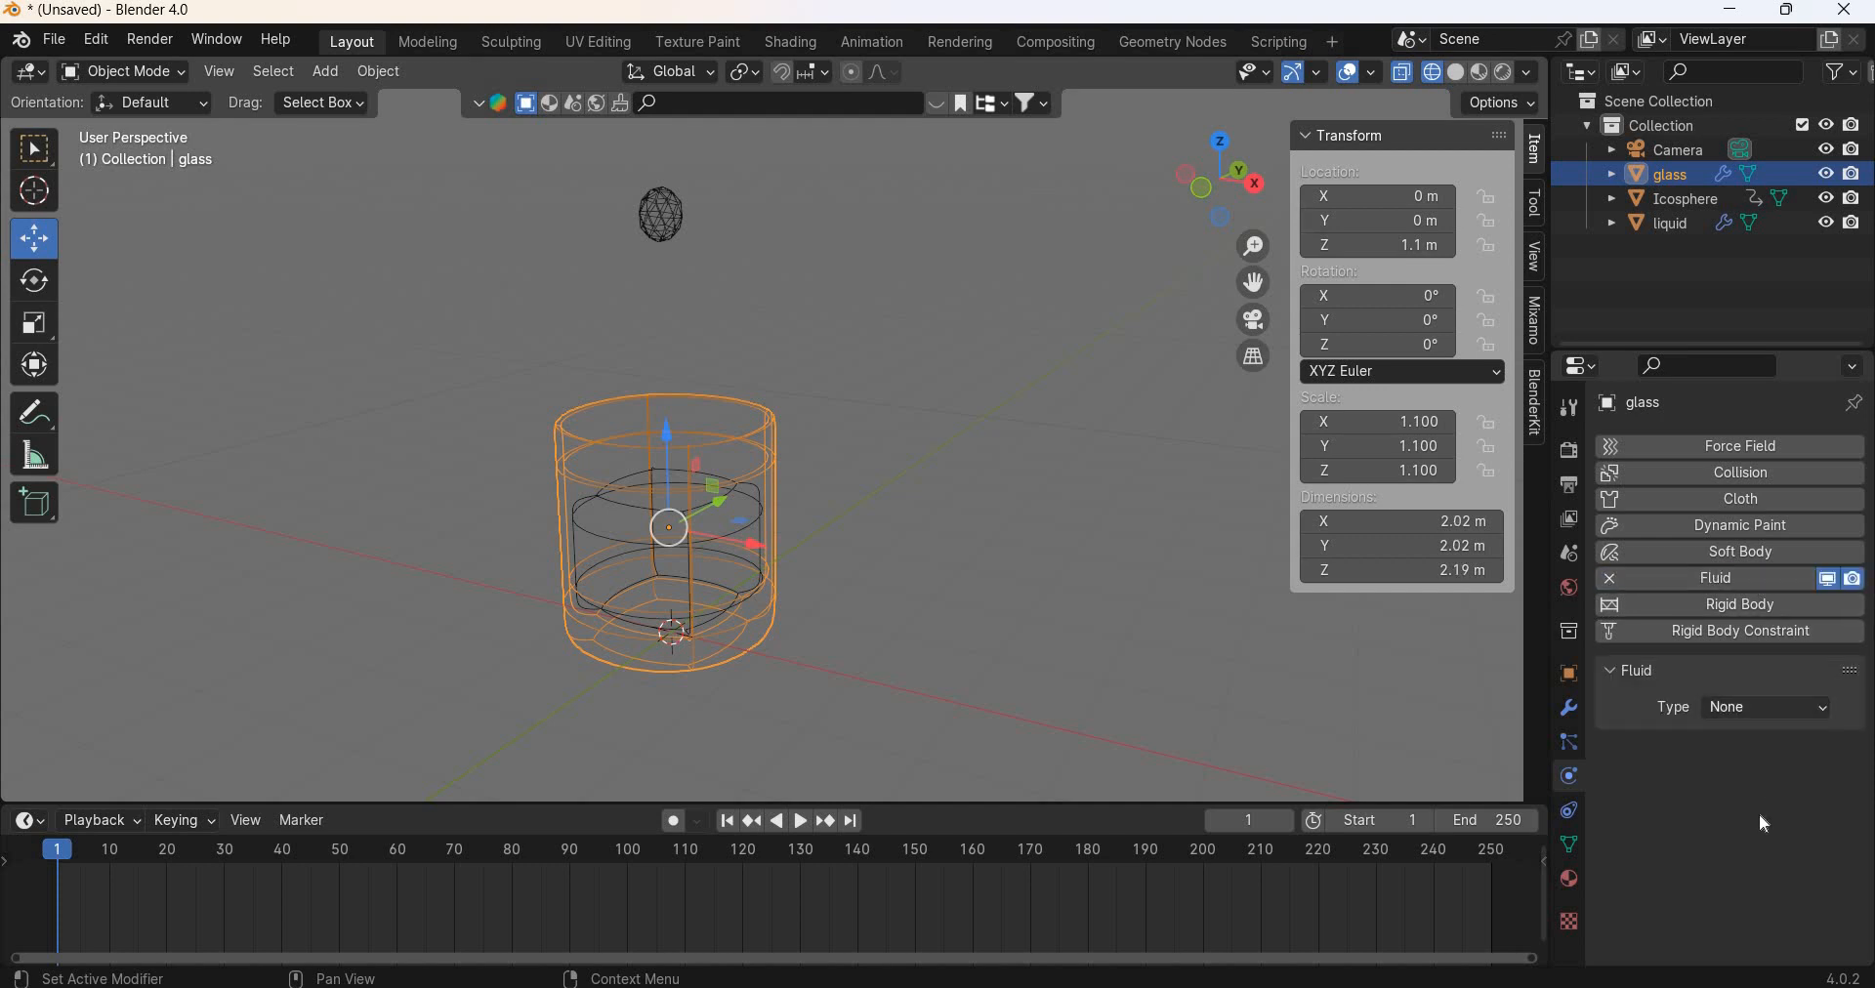
pyautogui.click(1768, 707)
pyautogui.click(1760, 817)
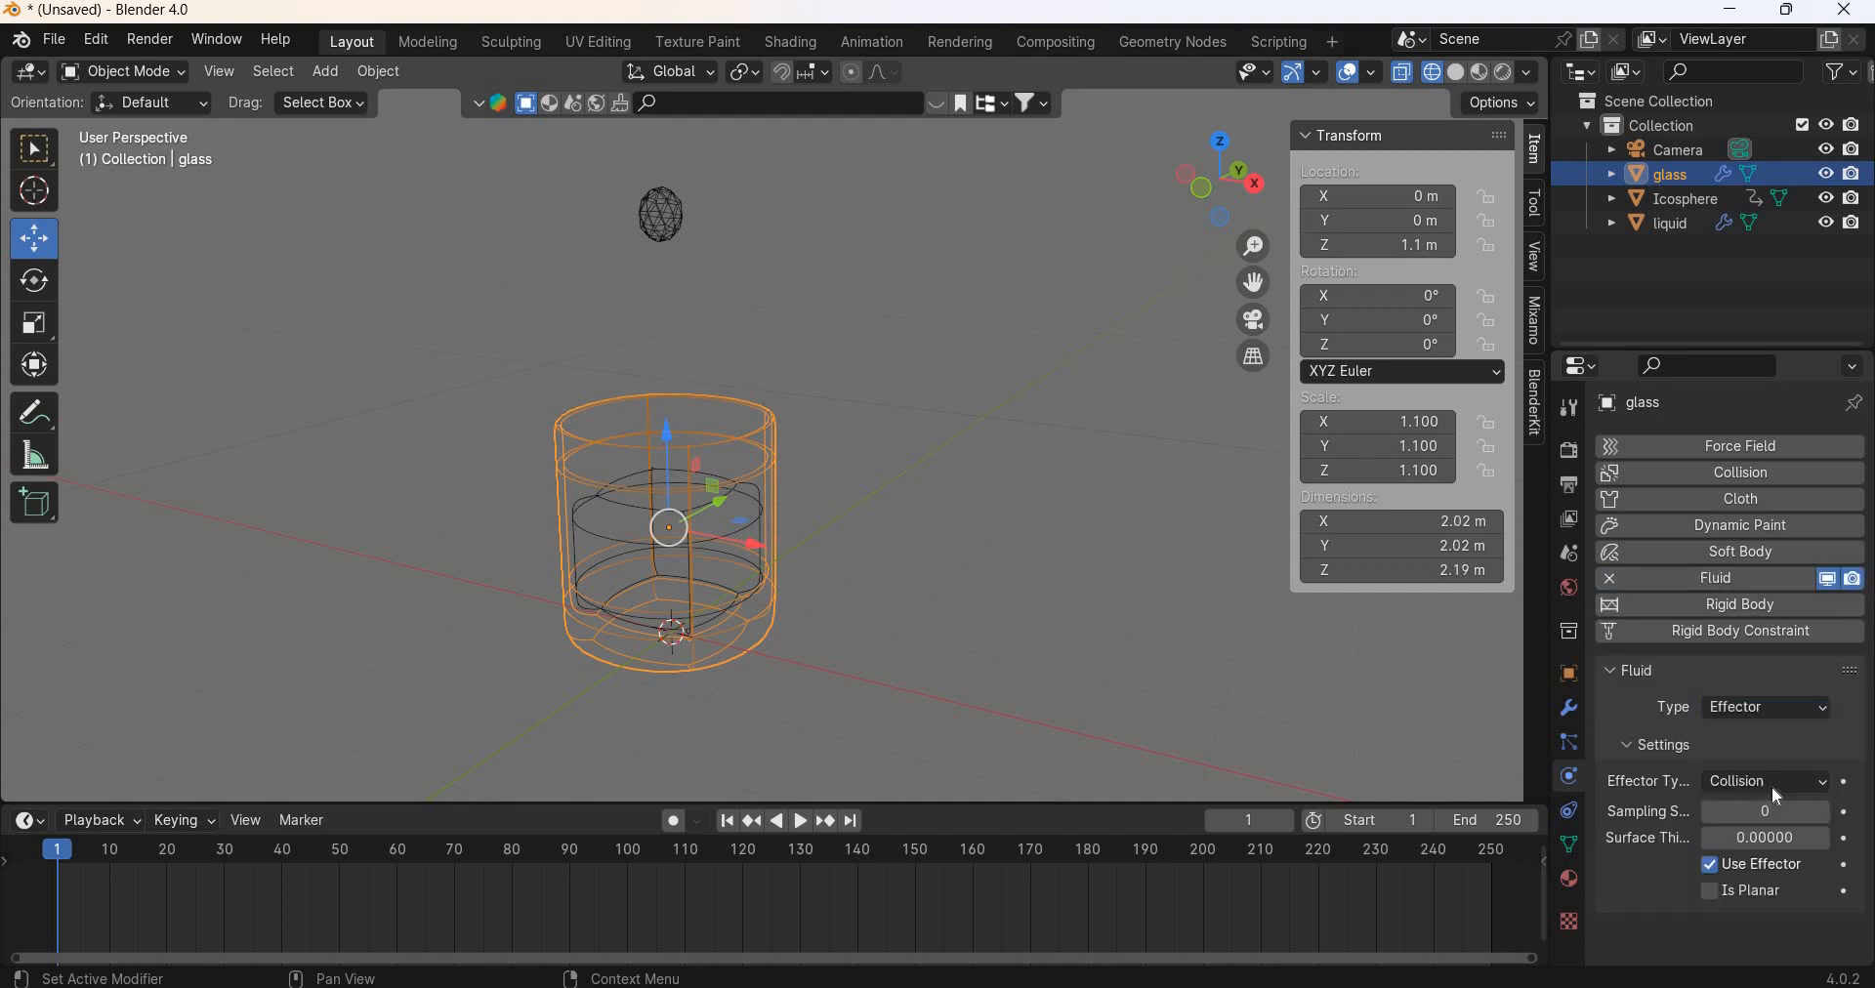
pyautogui.click(1826, 813)
pyautogui.click(1826, 813)
# Step: Add Fluid physics of type Effector to the ico sphere and set its sampling substeps to 2
pyautogui.click(661, 214)
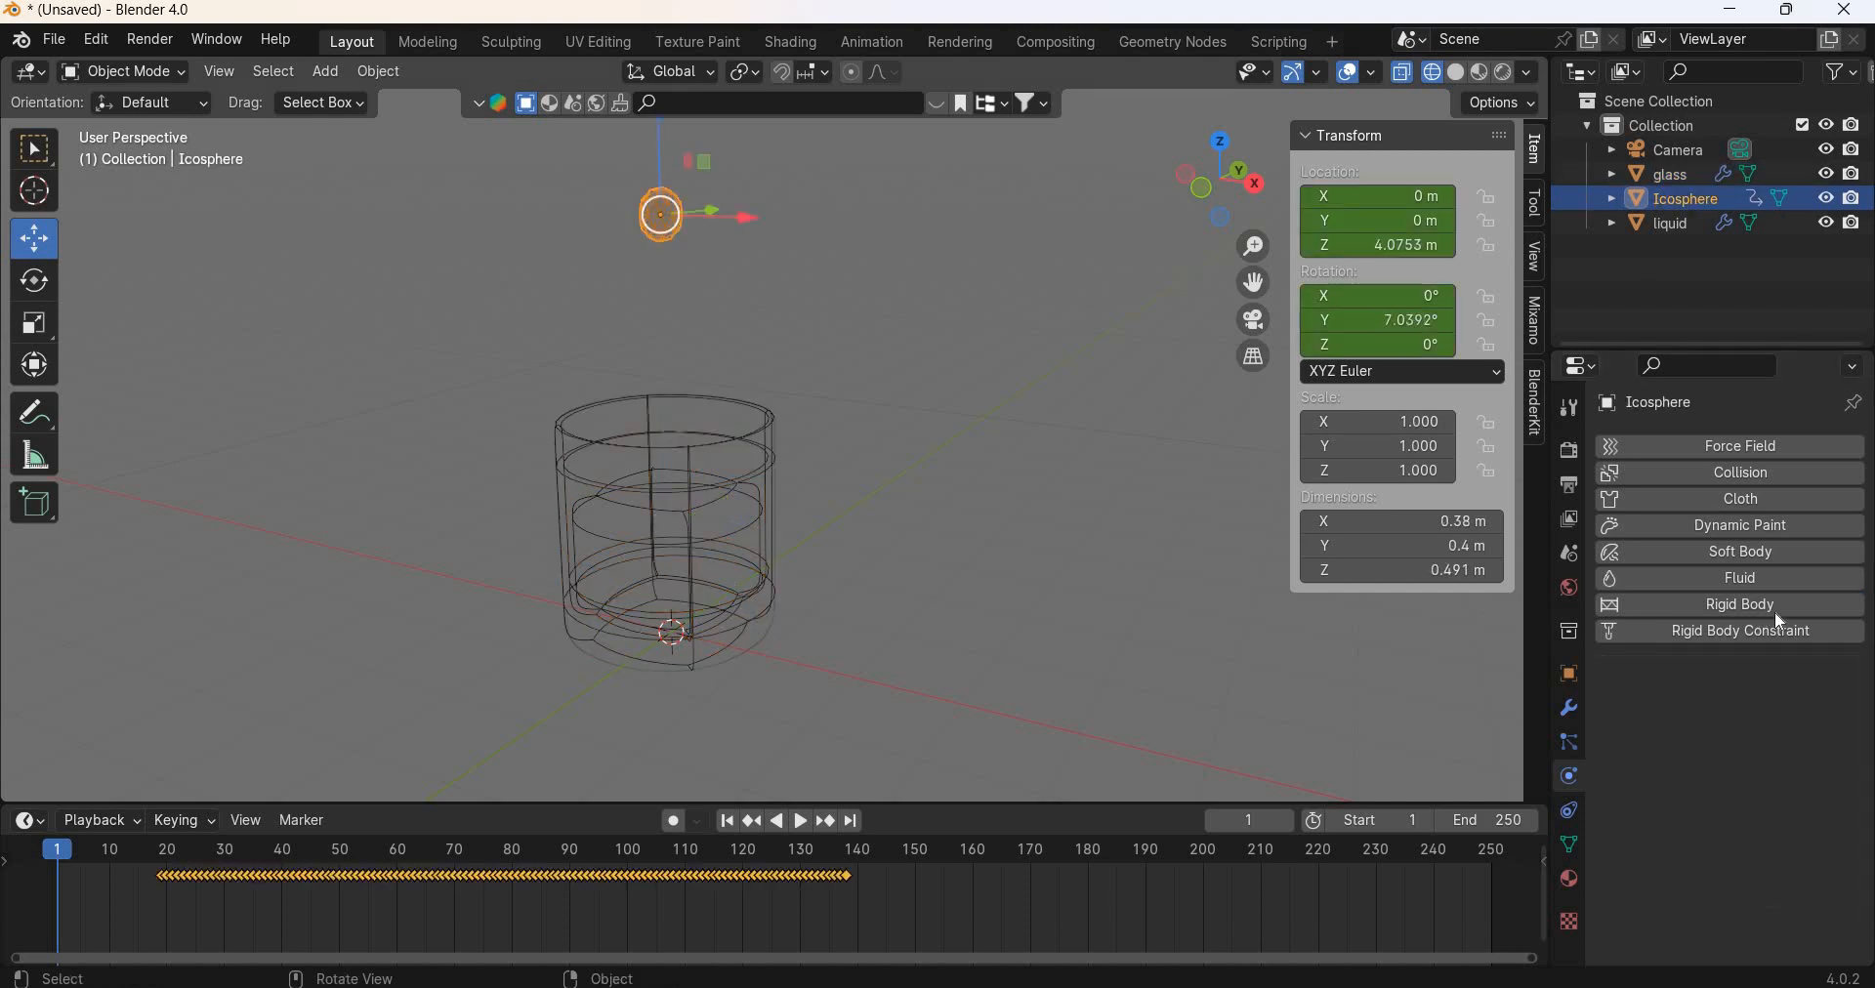
pyautogui.click(1768, 578)
pyautogui.click(1770, 707)
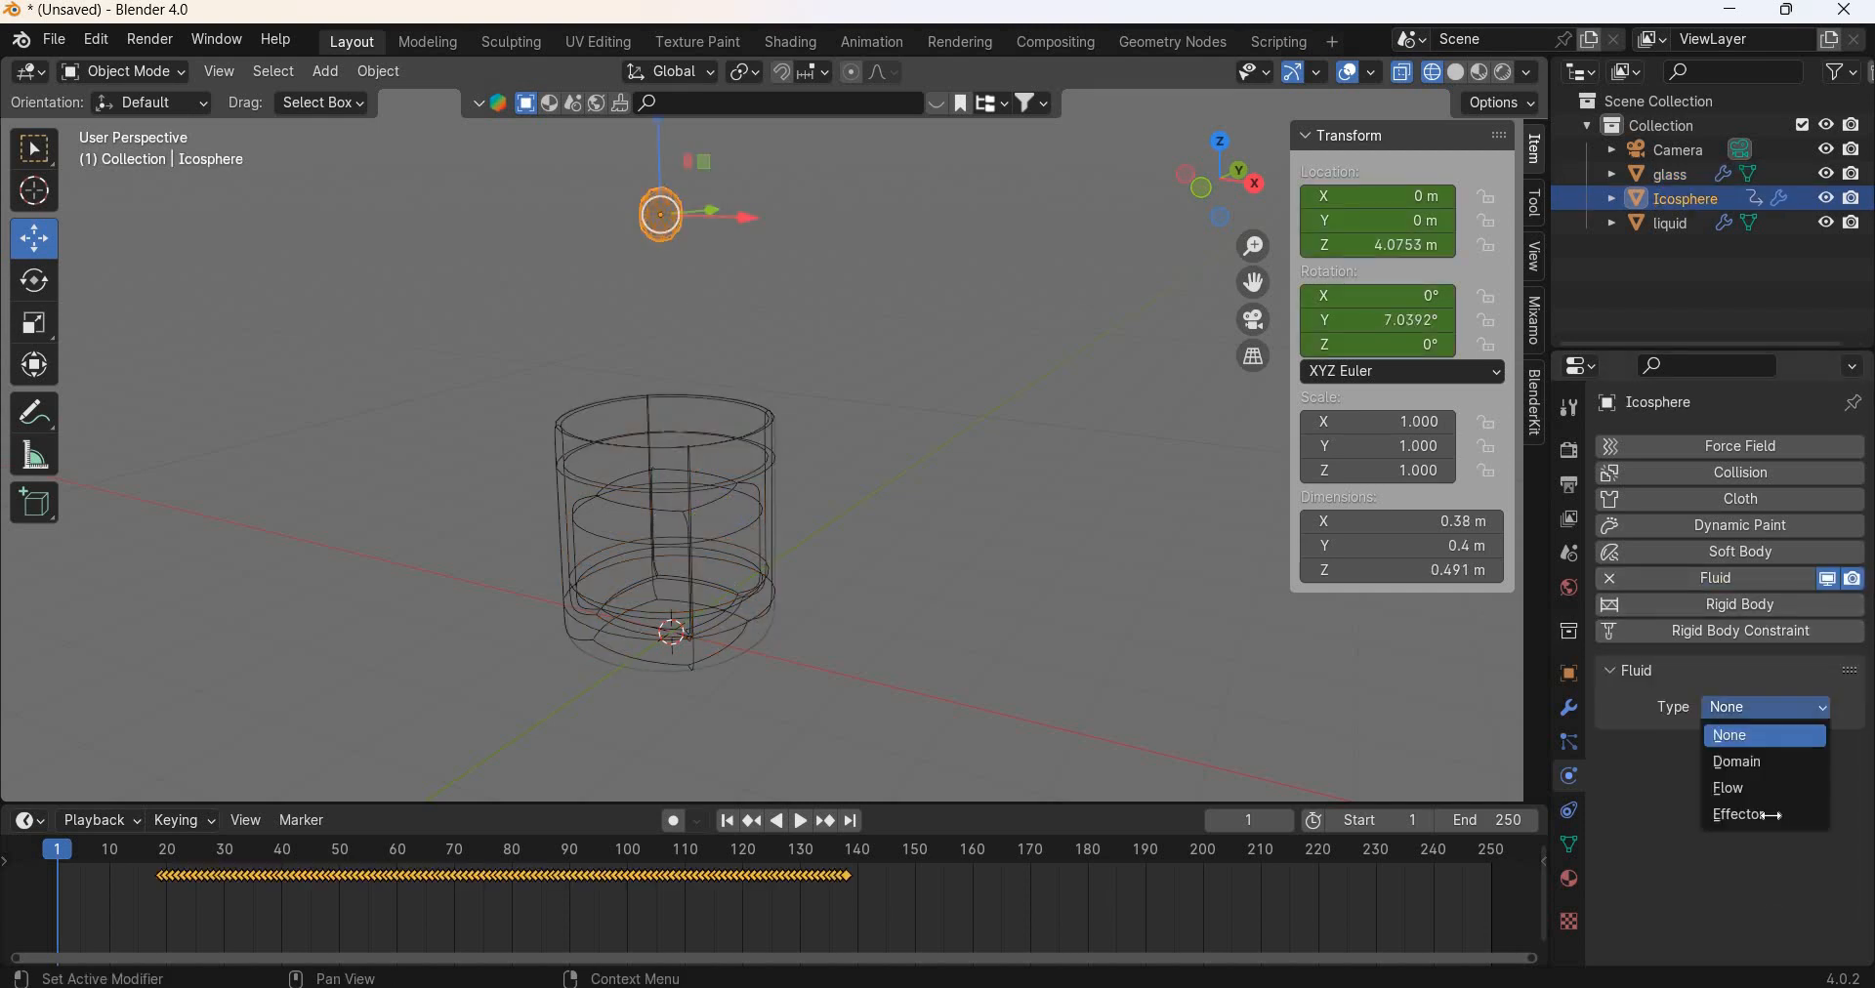
pyautogui.click(1816, 813)
pyautogui.click(1823, 814)
pyautogui.click(1822, 814)
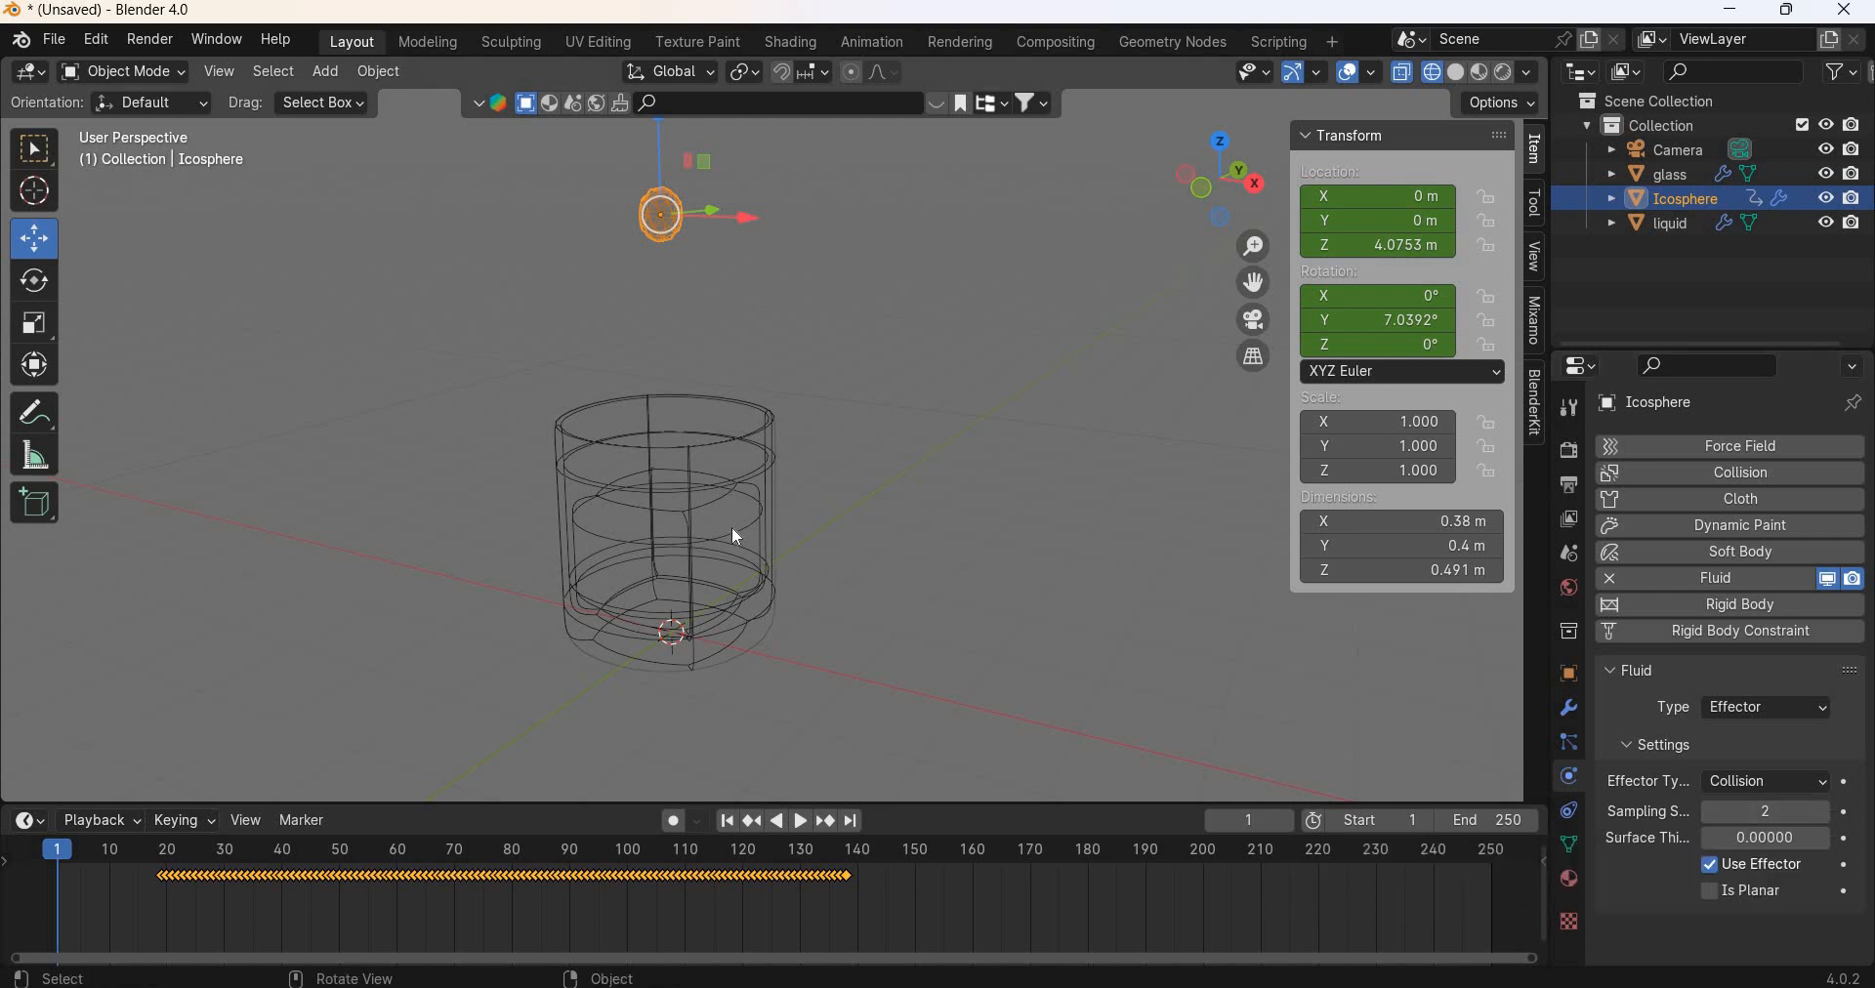
# Step: Add Fluid physics of type Flow to the liquid object, with flow type Liquid and sampling substeps 2
pyautogui.click(766, 562)
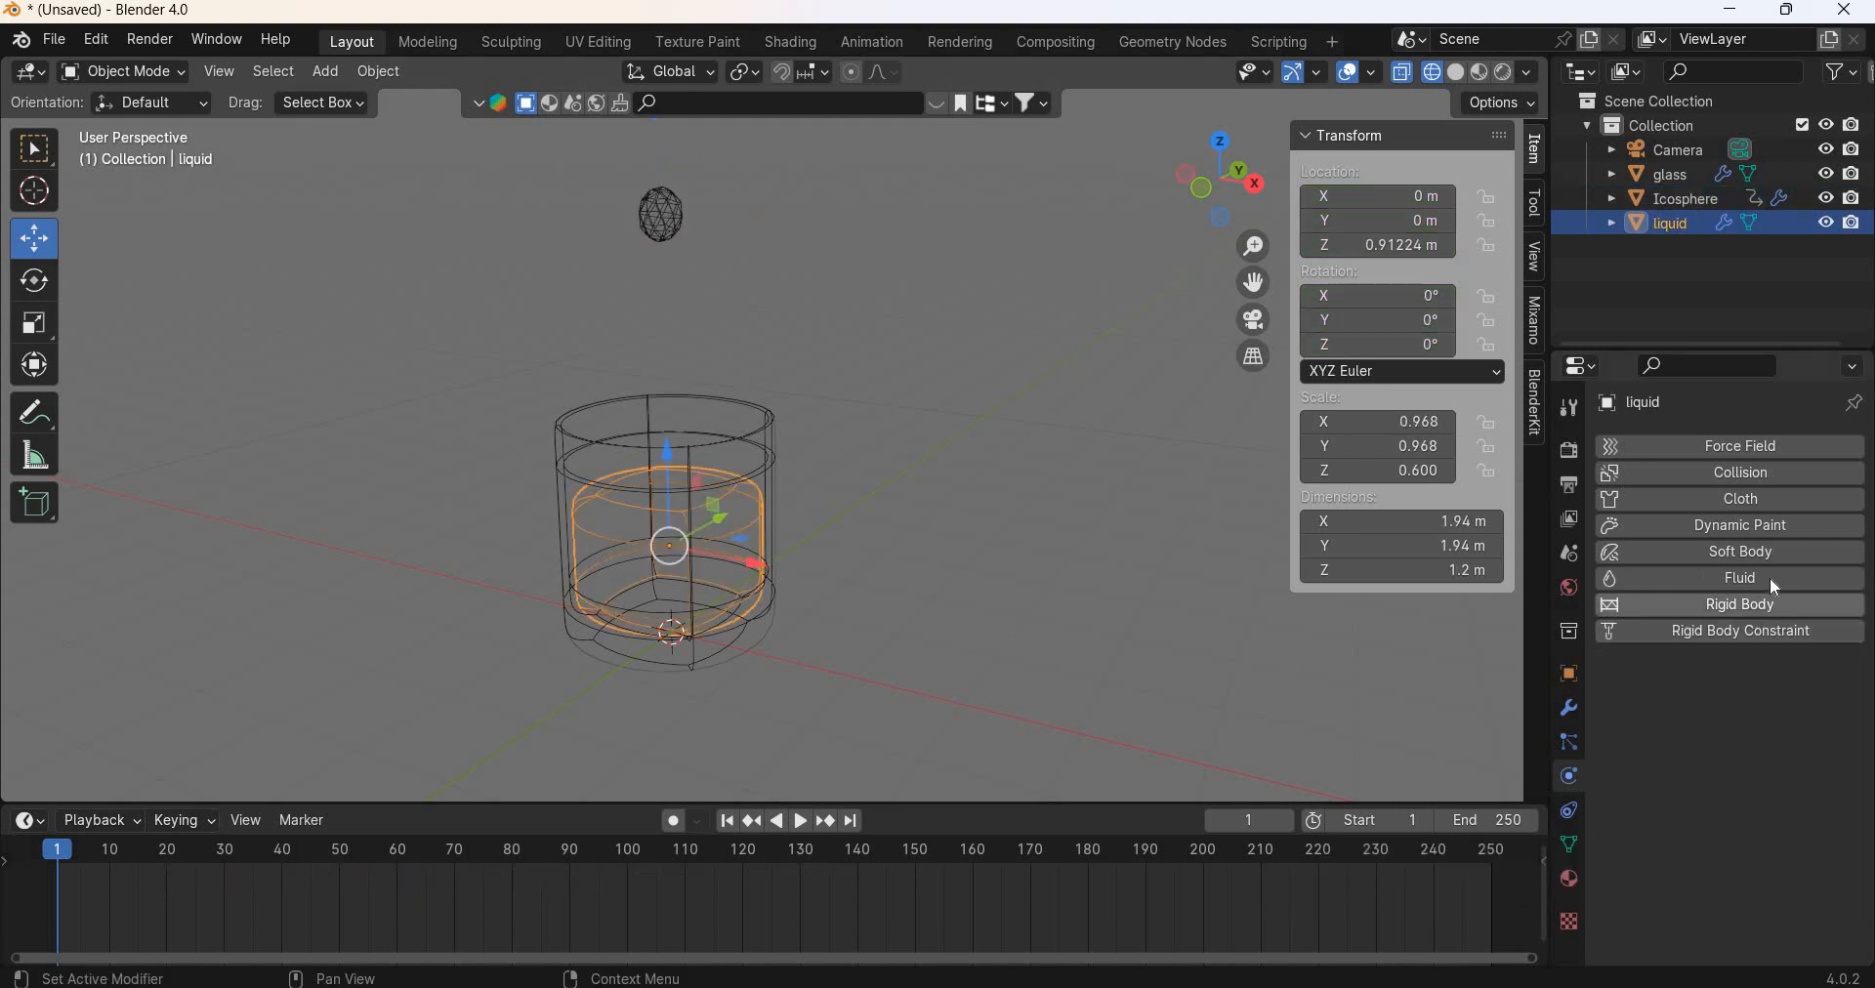
pyautogui.click(1797, 579)
pyautogui.click(1802, 708)
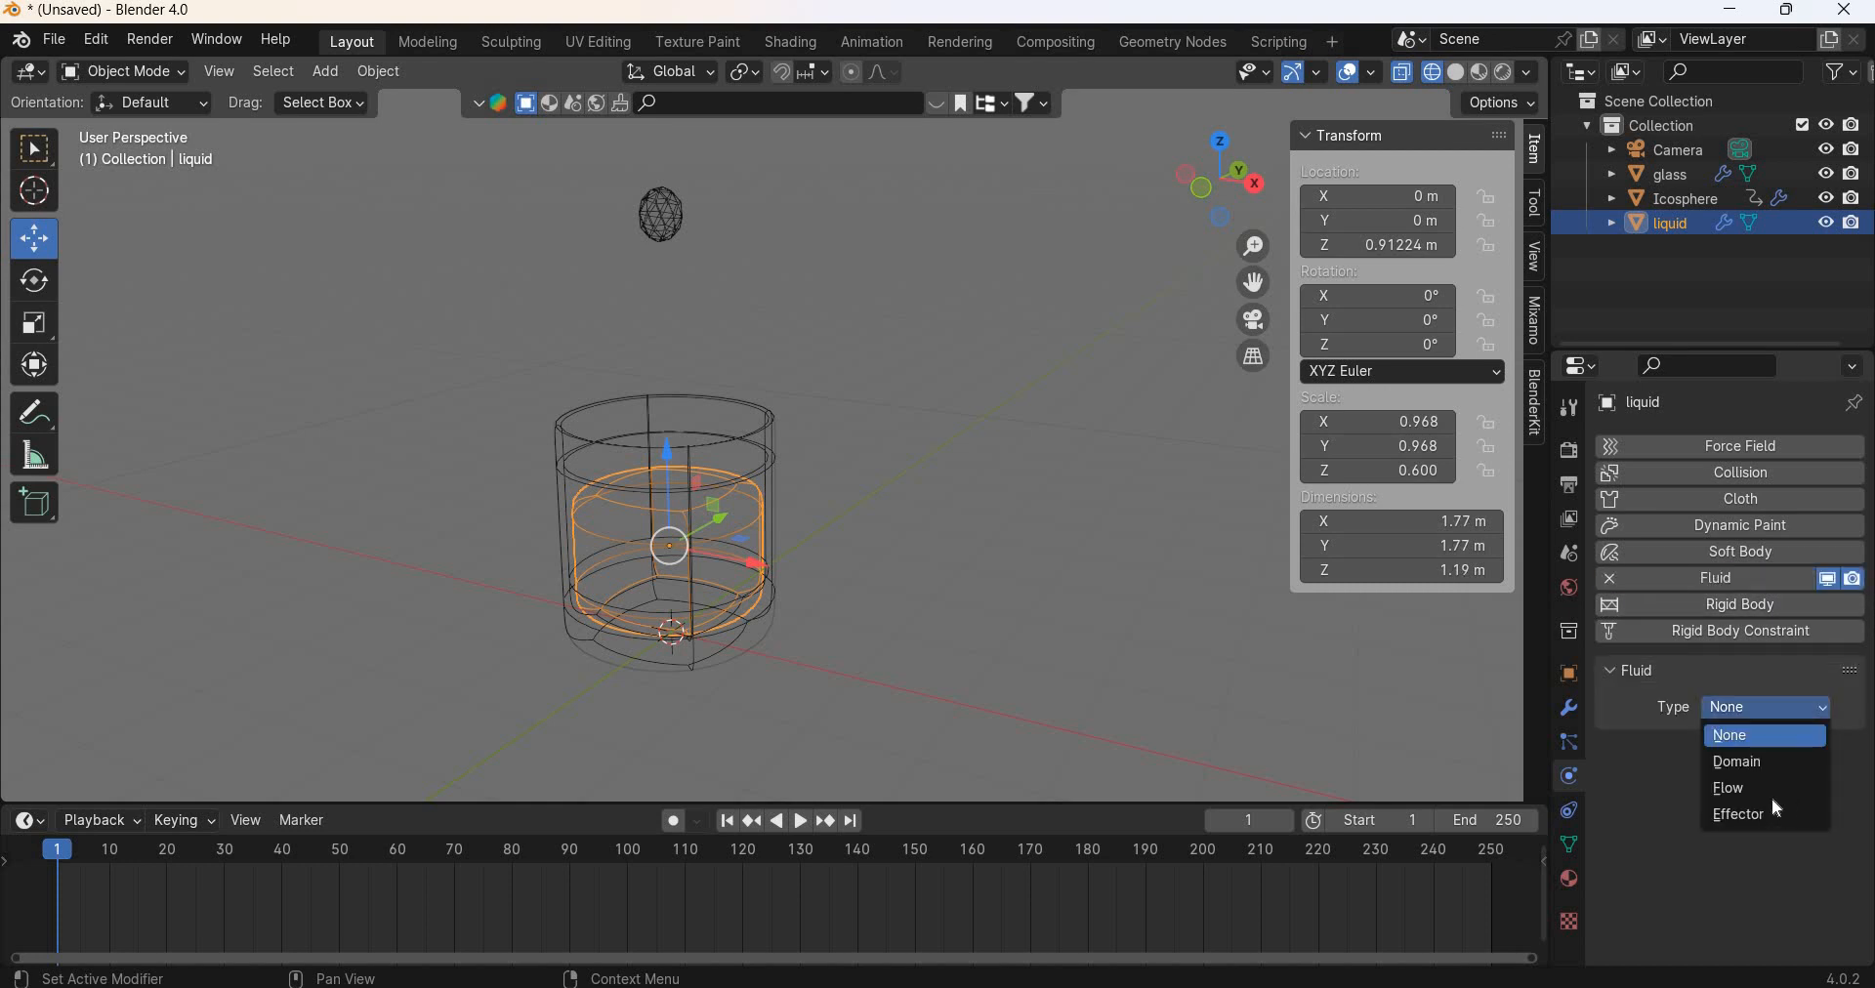
pyautogui.click(1773, 789)
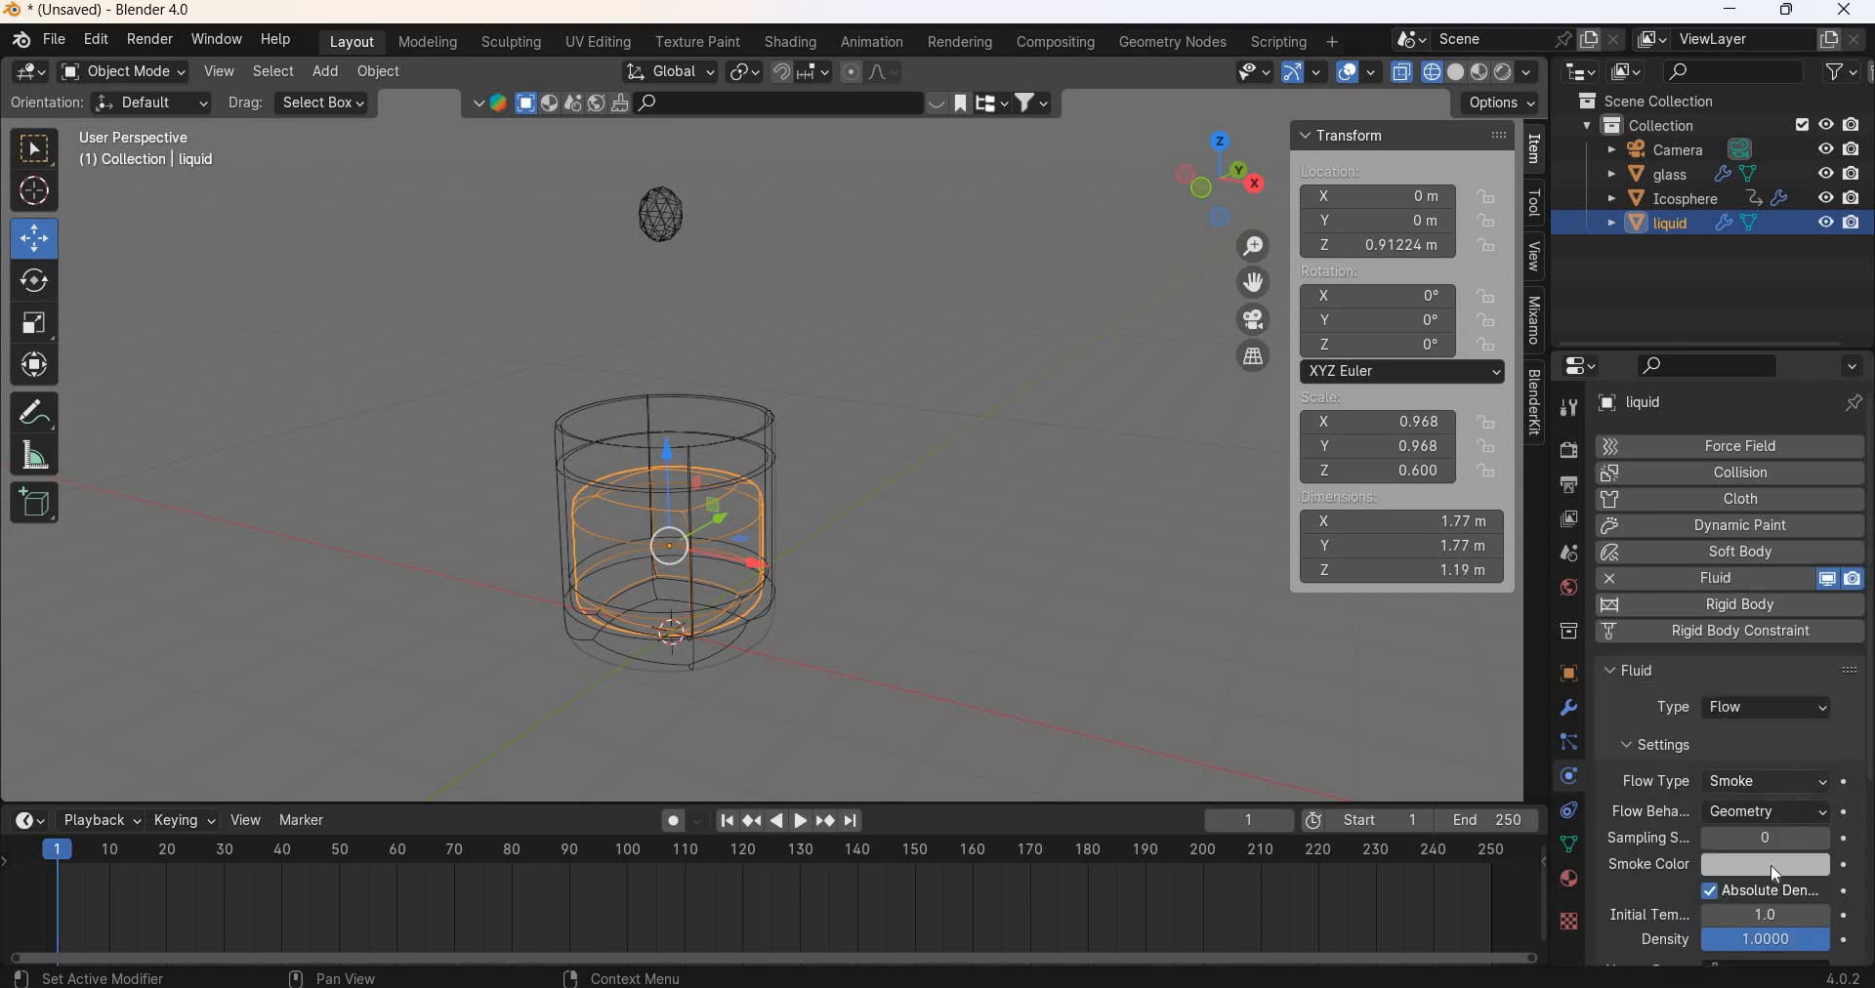
pyautogui.click(1768, 782)
pyautogui.click(1750, 890)
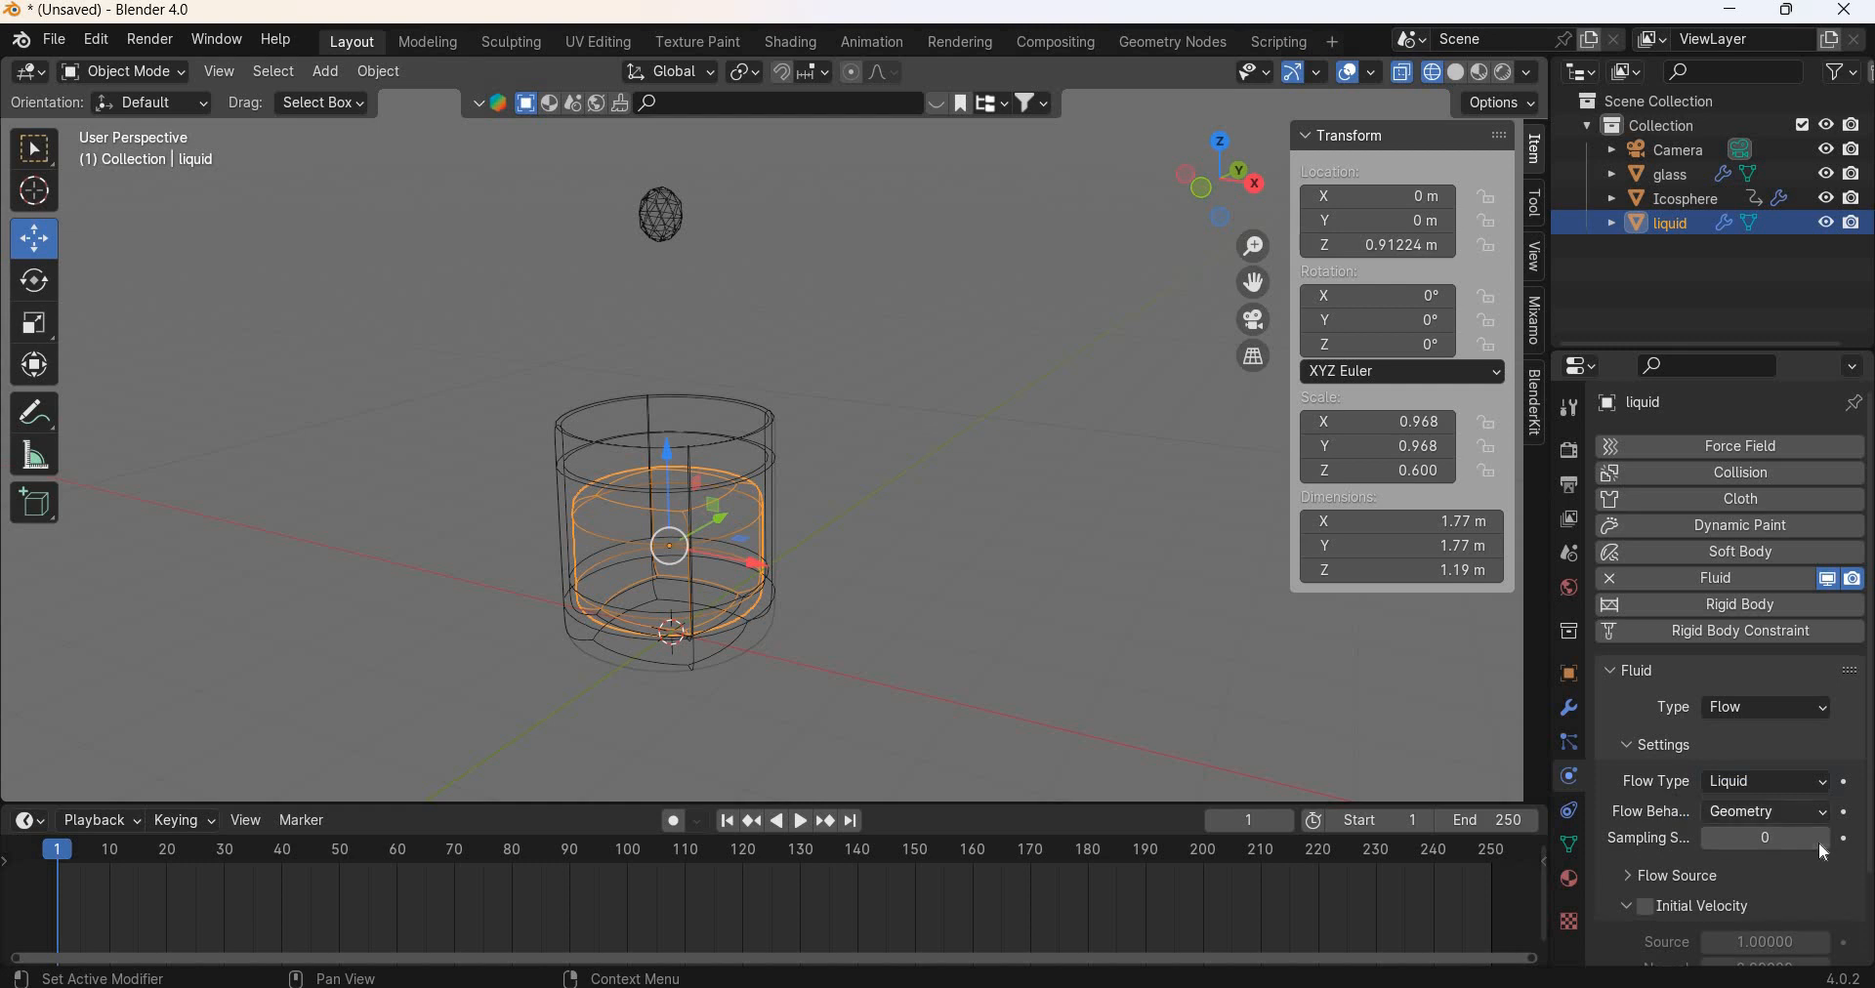
pyautogui.click(1822, 841)
pyautogui.click(1823, 842)
# Step: Add a cube mesh at the origin and rename it "domain"
pyautogui.click(335, 75)
pyautogui.moveTo(410, 100)
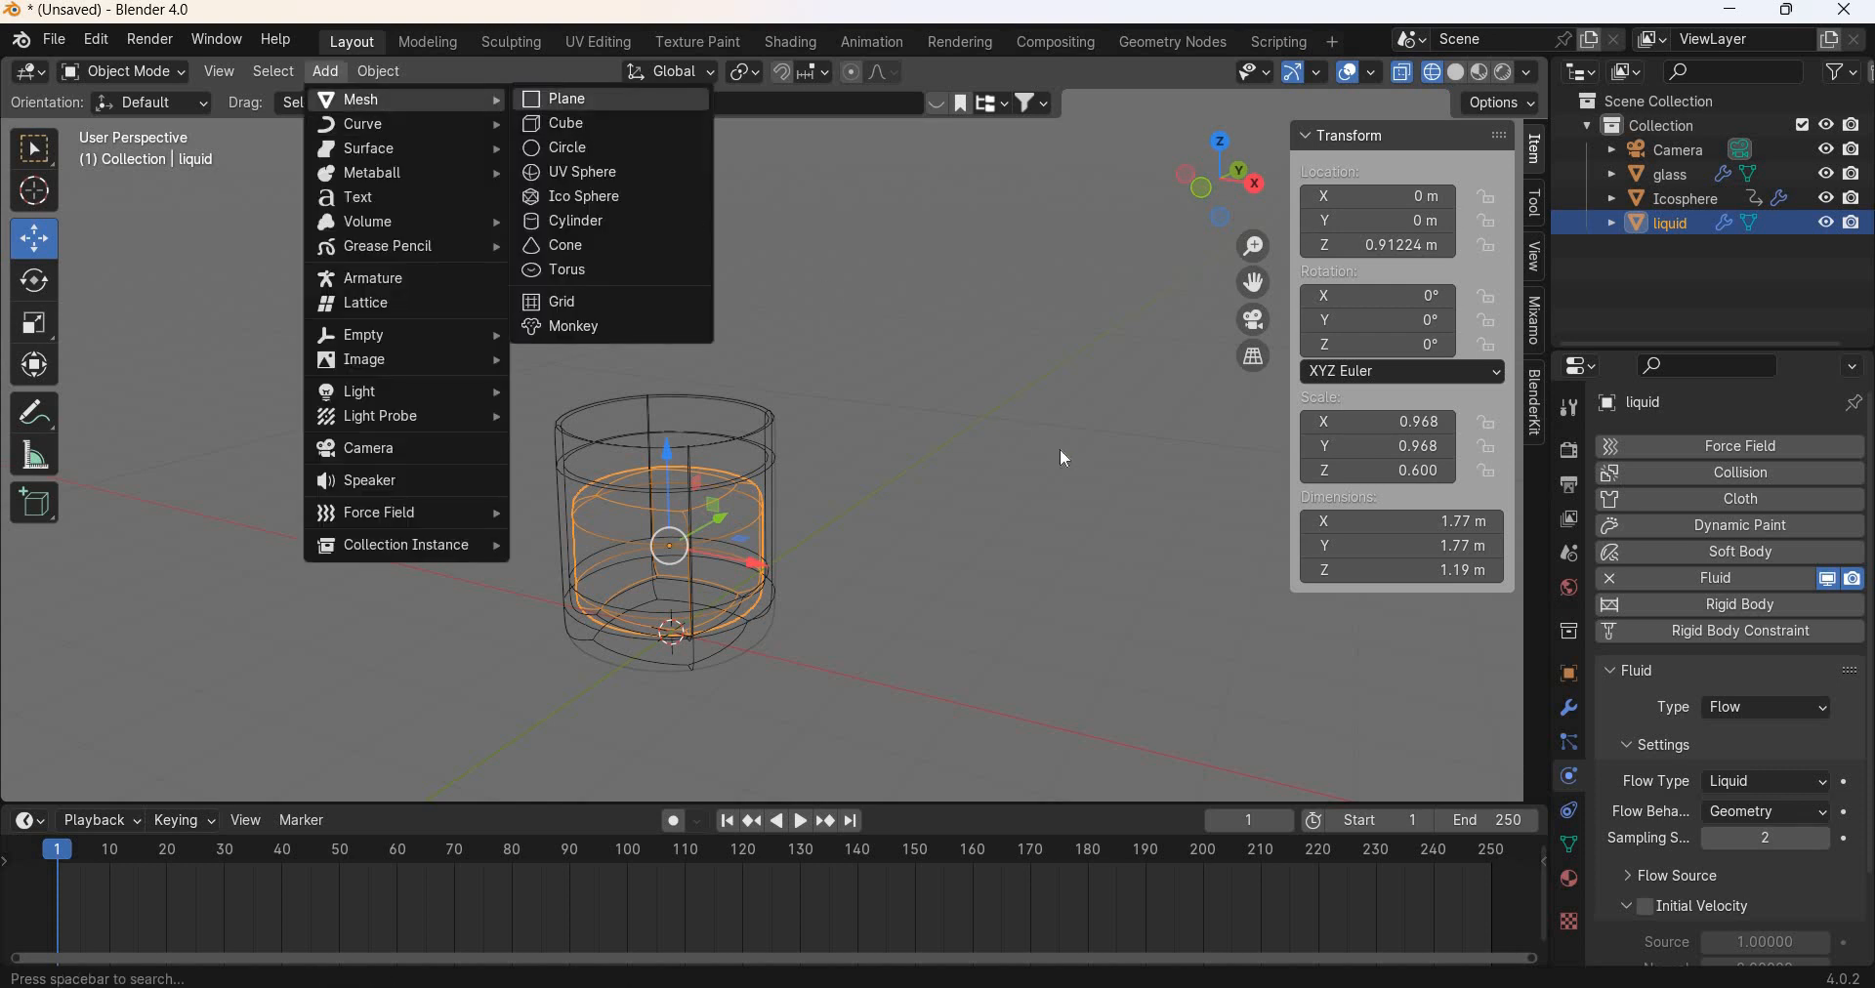
pyautogui.click(561, 124)
pyautogui.click(1673, 174)
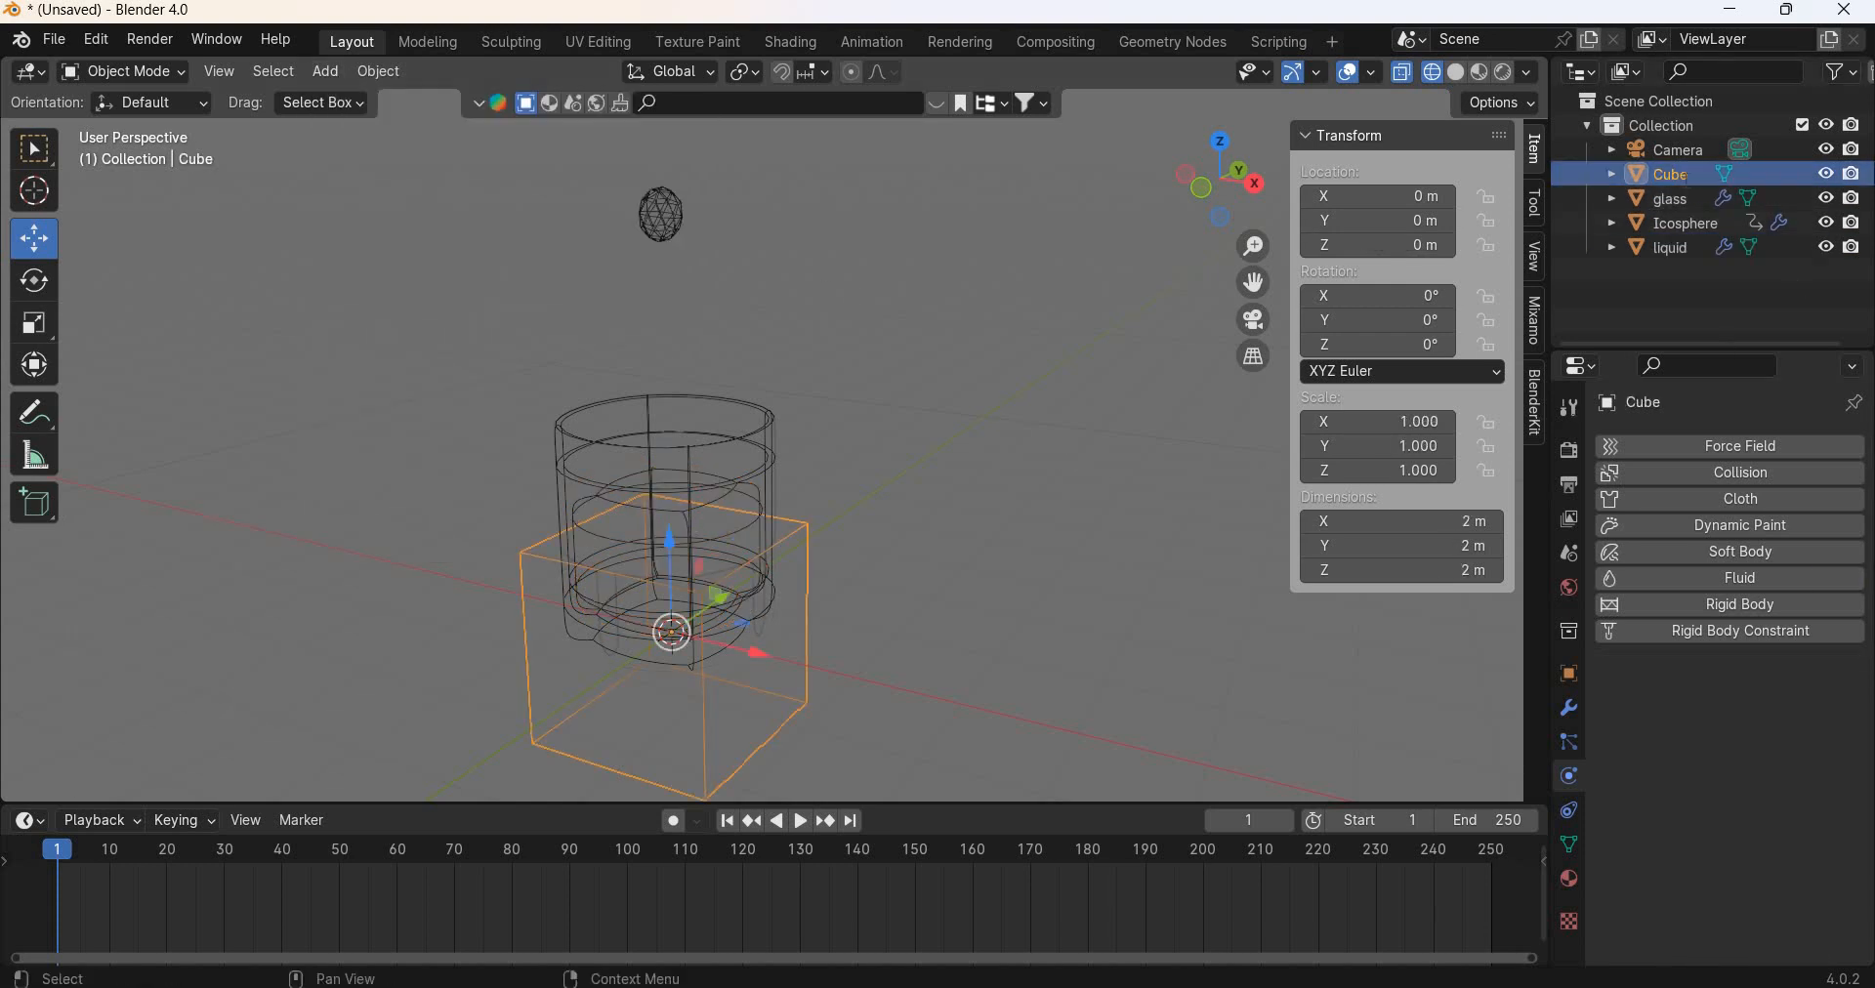
pyautogui.doubleClick(1674, 174)
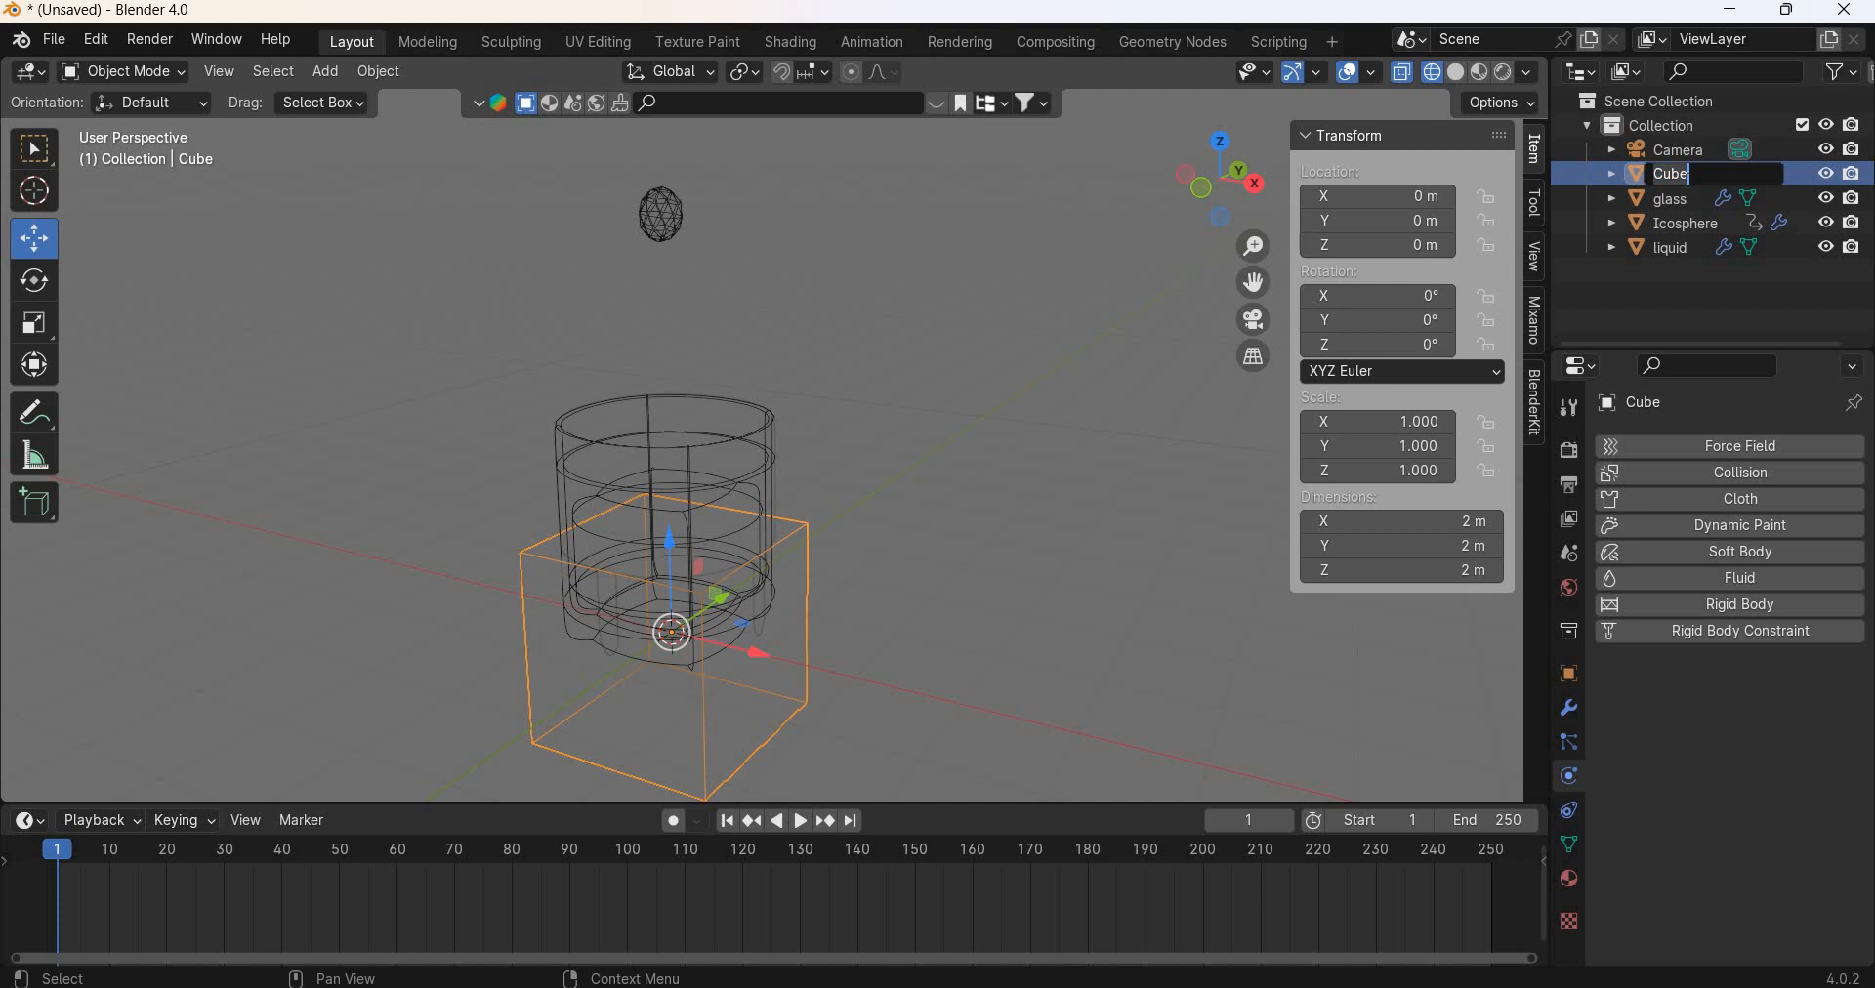
pyautogui.write('domain')
pyautogui.press('Return')
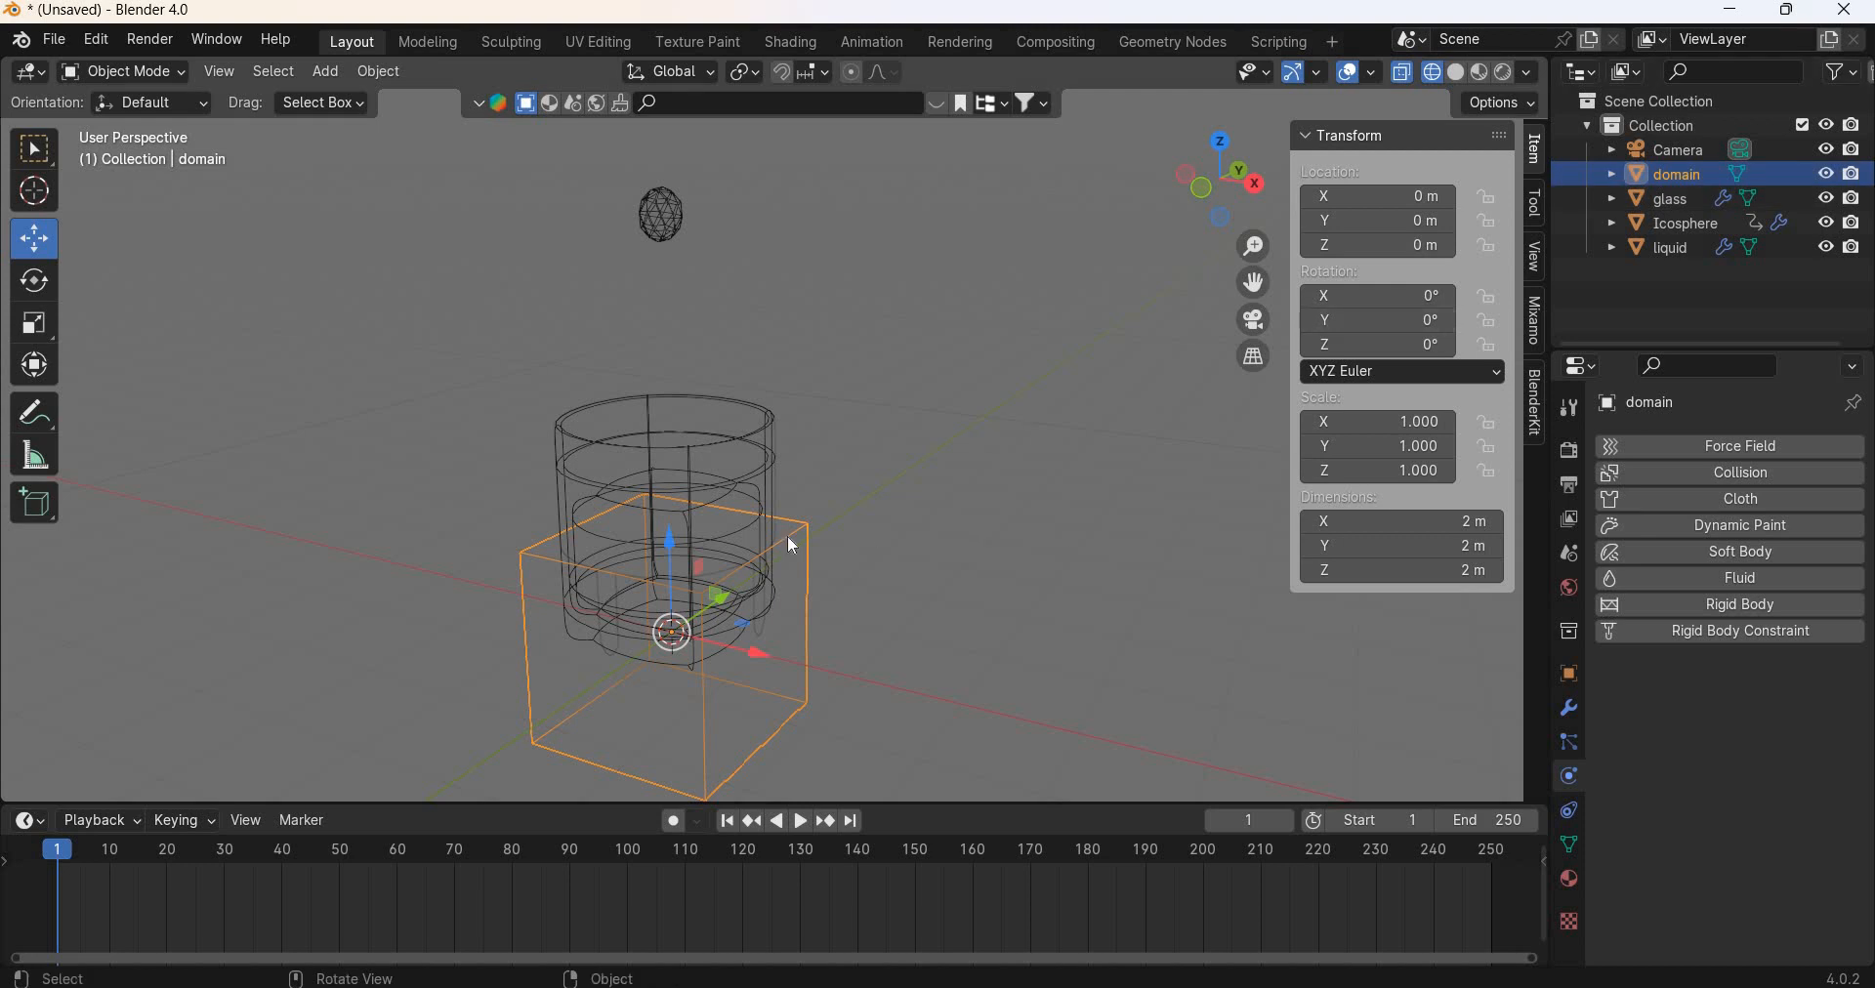
# Step: Raise the domain cube to about 2.16 m on Z and stretch it vertically to a Z scale of about 2.373
pyautogui.press('KP_1')
pyautogui.press('g')
pyautogui.press('z')
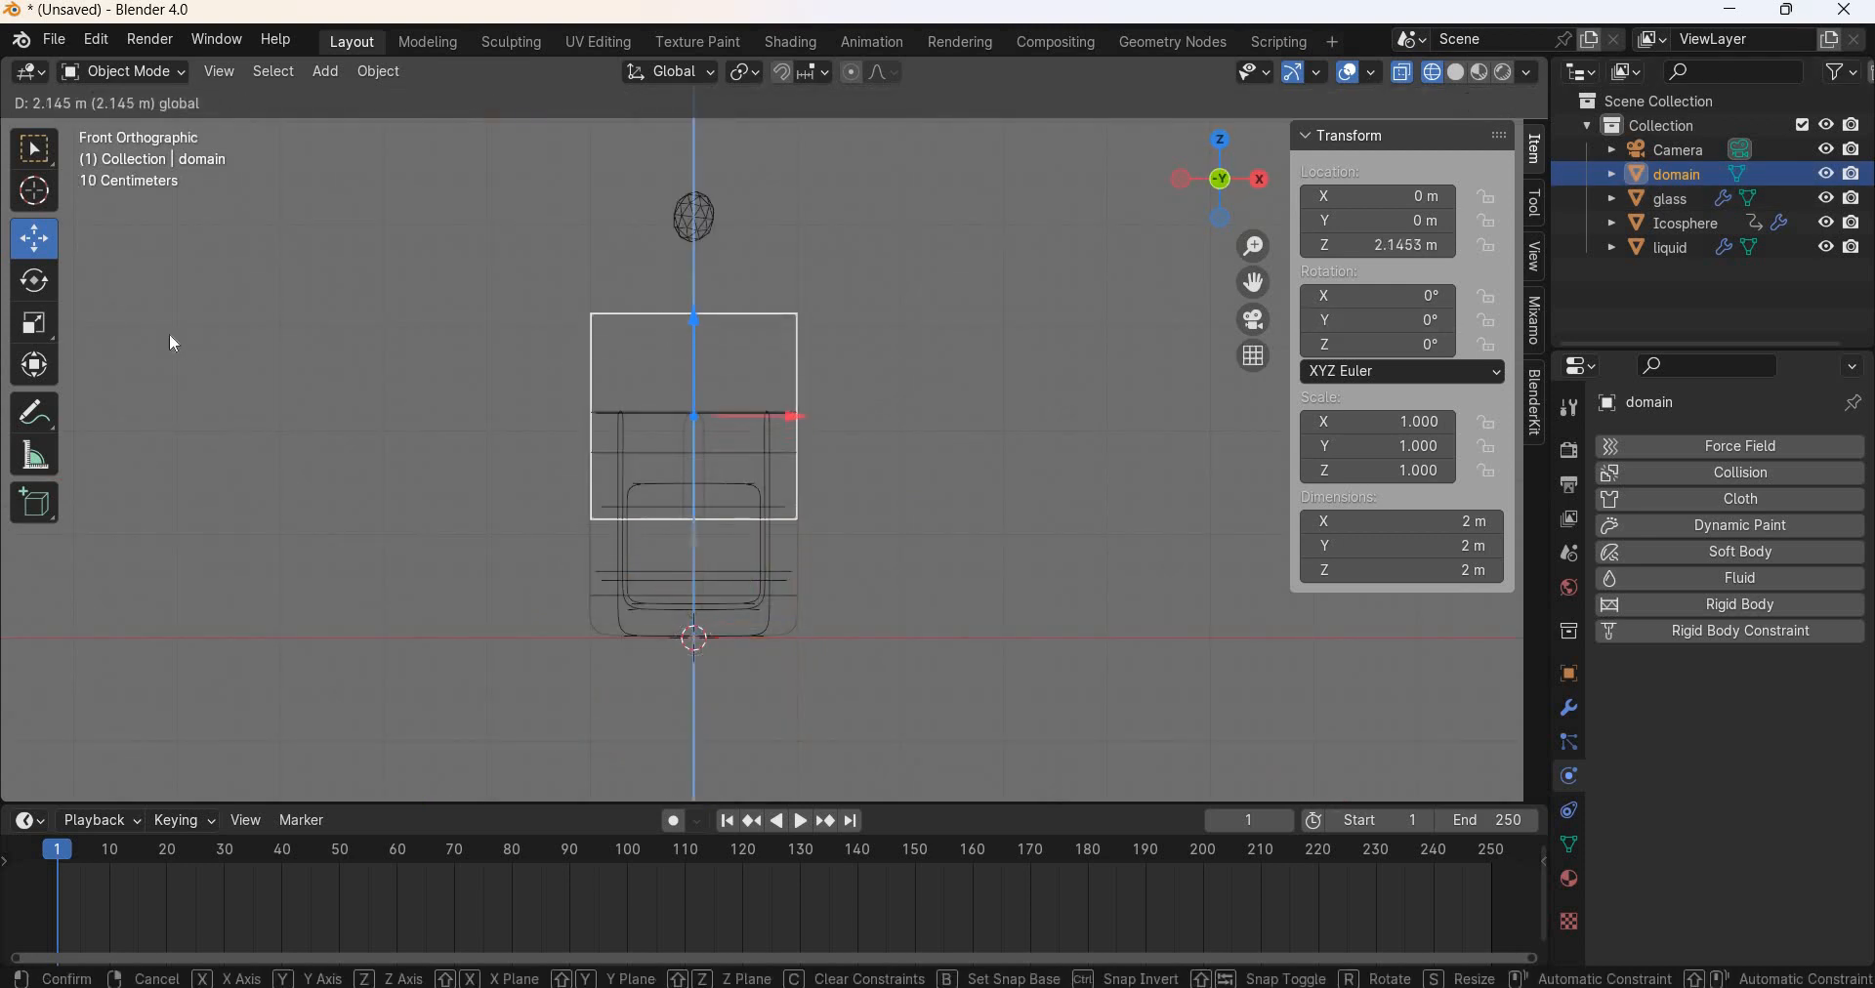
pyautogui.click(27, 328)
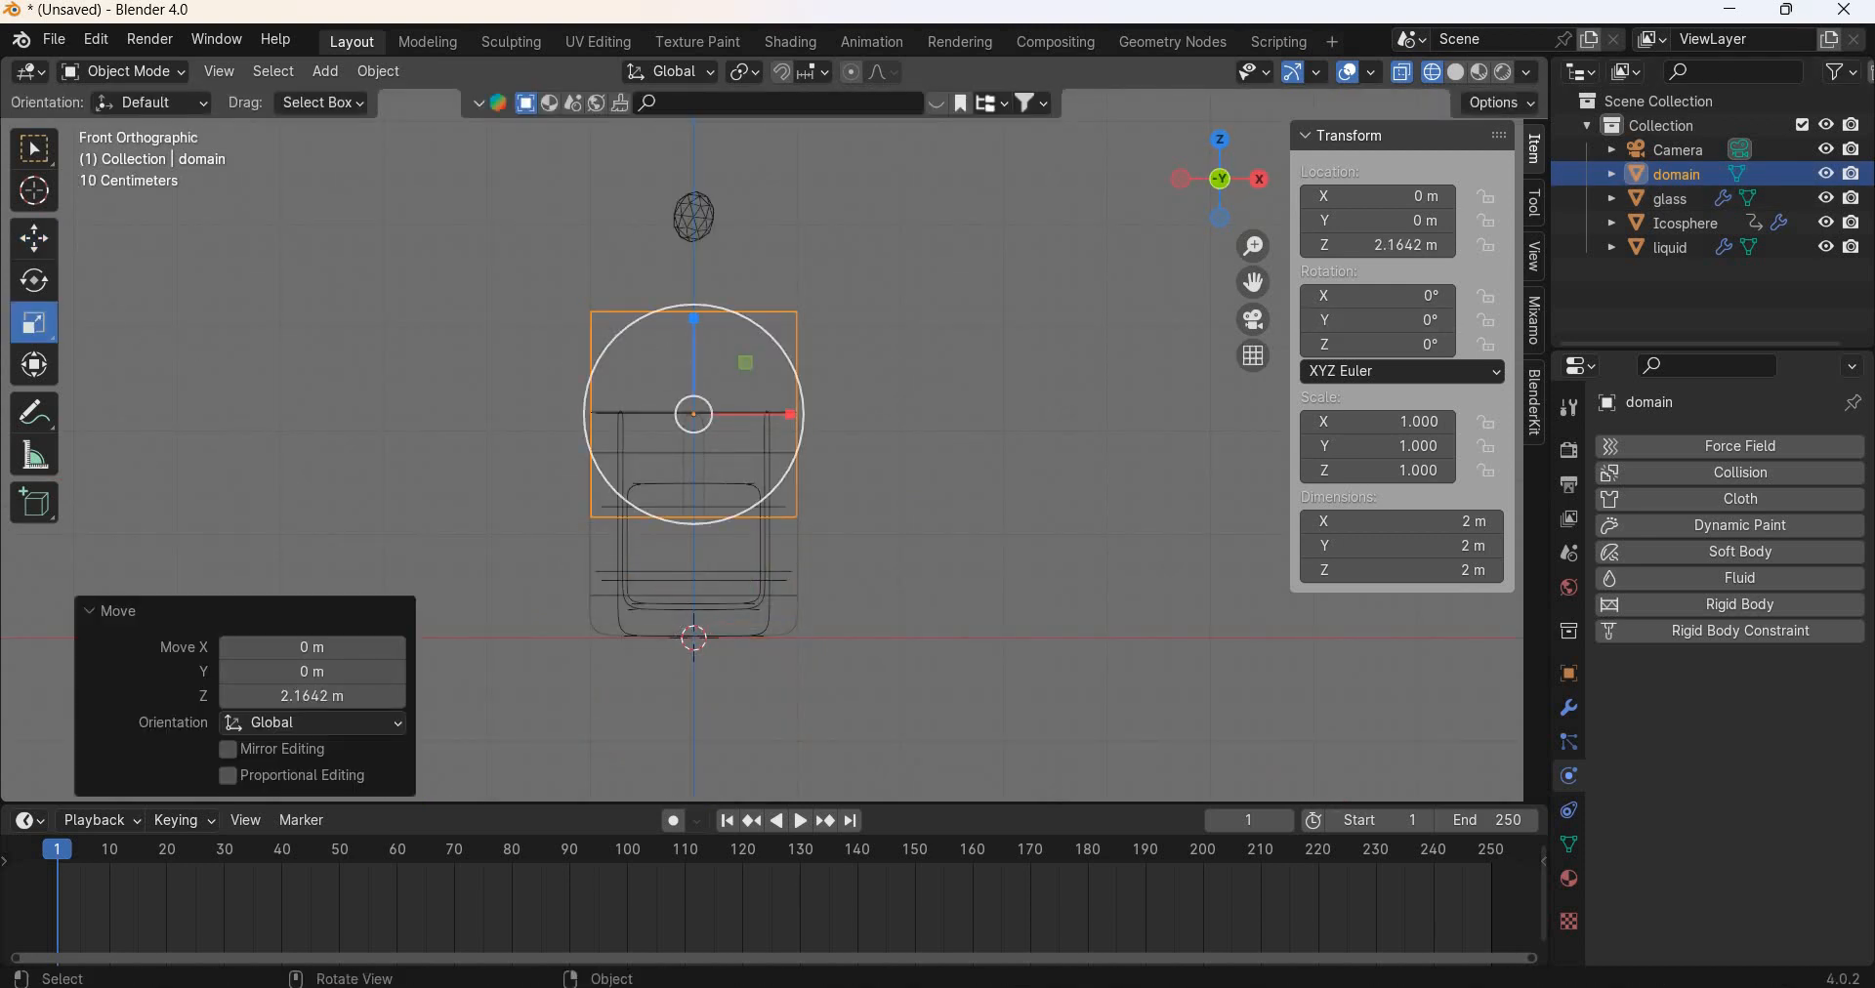
pyautogui.moveTo(698, 346); pyautogui.dragTo(693, 256)
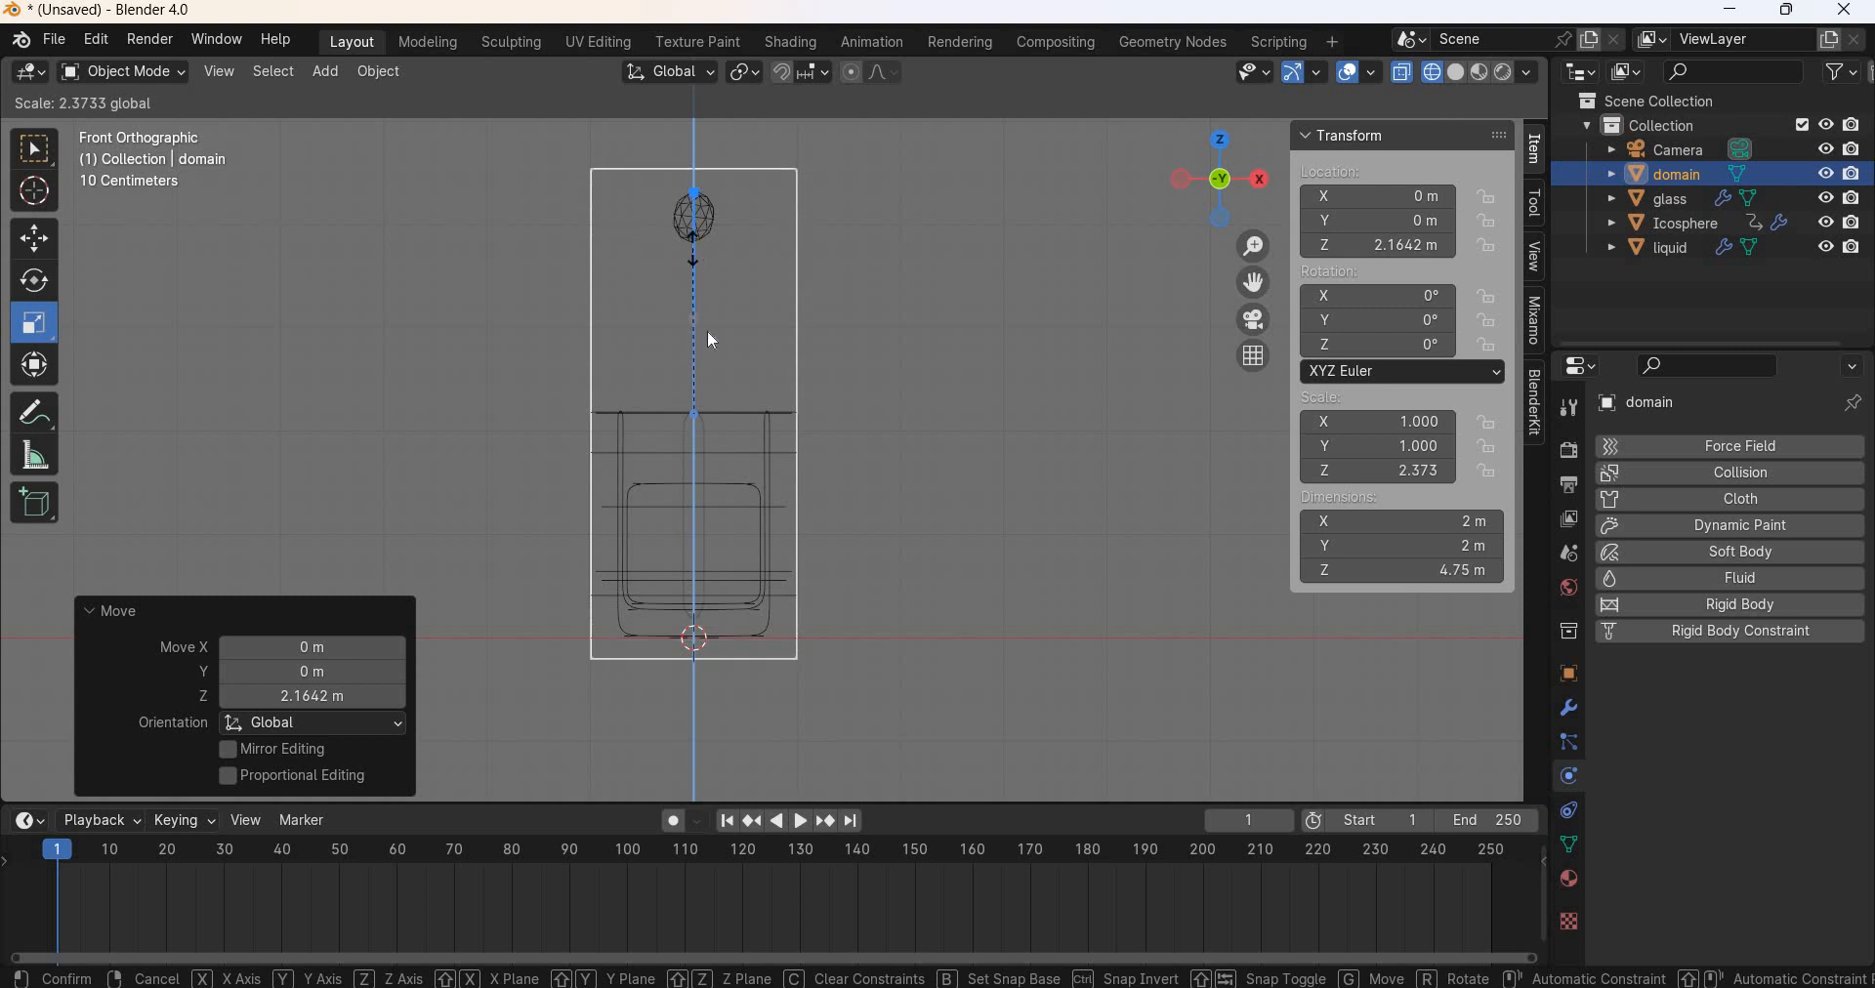
pyautogui.moveTo(713, 342); pyautogui.dragTo(715, 343)
# Step: Scale the domain in X and Y only to about 1.212, leaving room around the glass
pyautogui.moveTo(751, 576); pyautogui.dragTo(736, 418, button='middle')
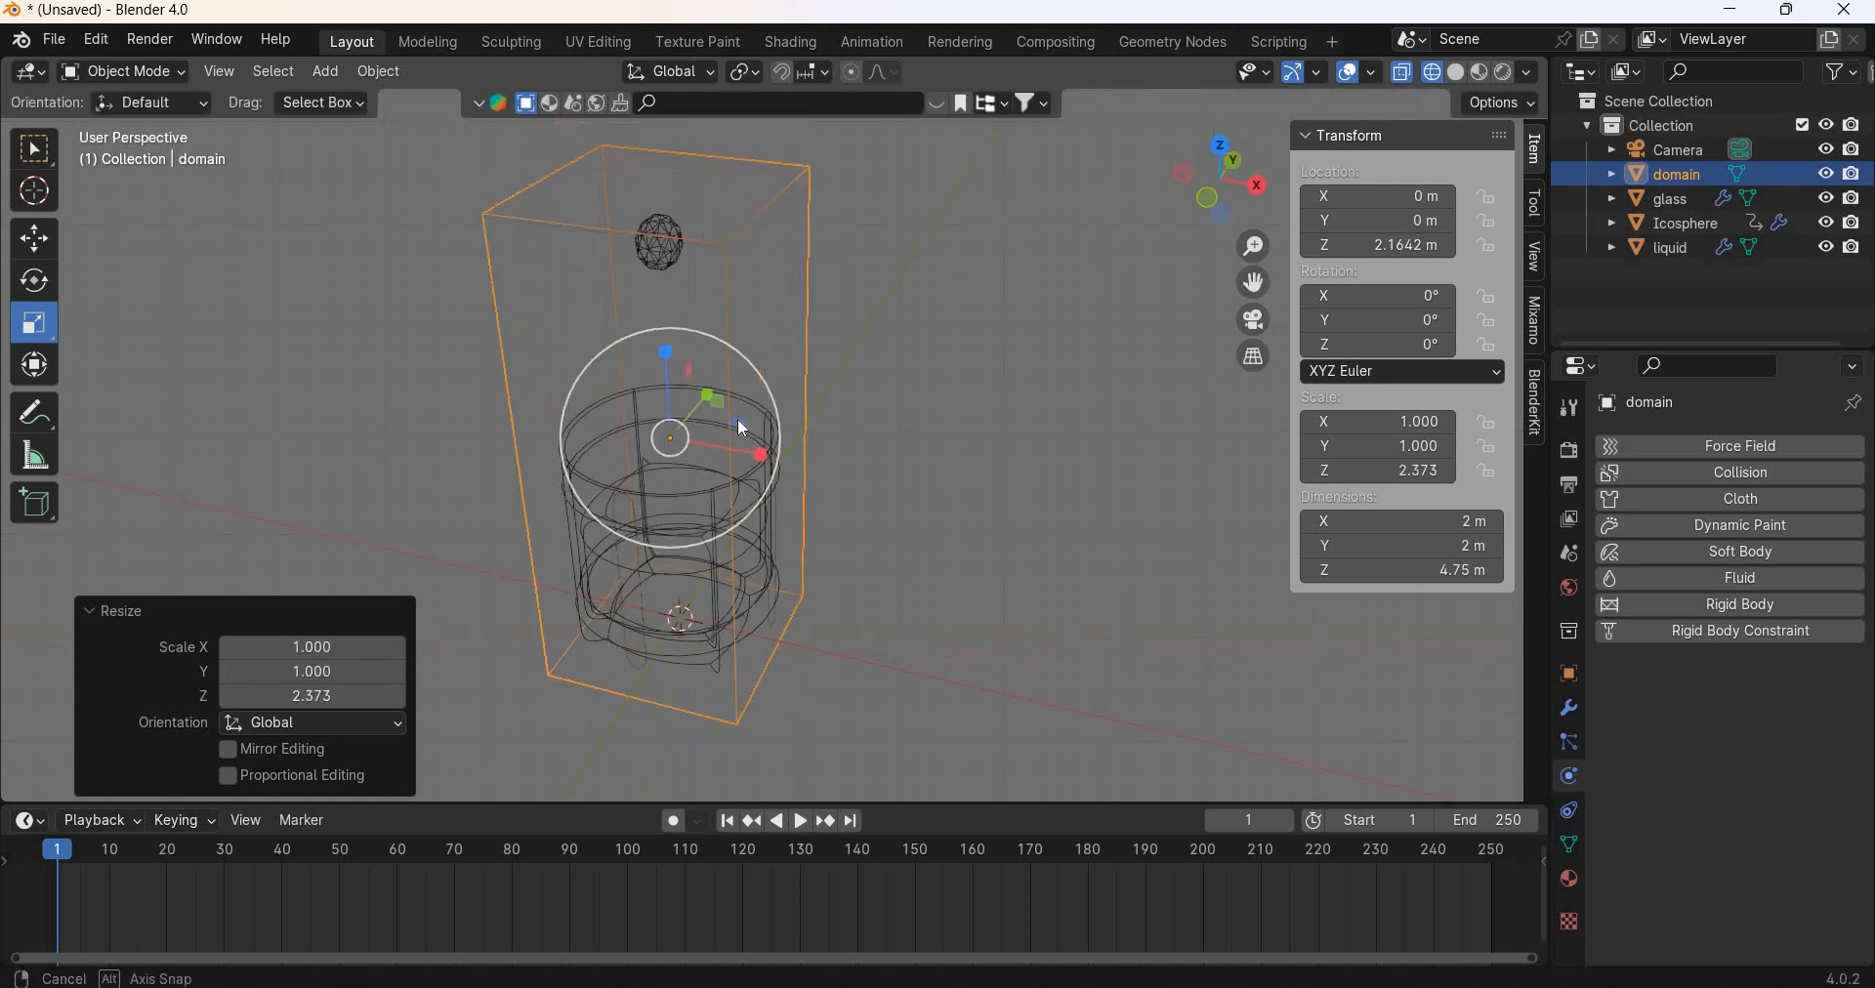
pyautogui.press('s')
pyautogui.hotkey('shift', 'z')
pyautogui.click(757, 439)
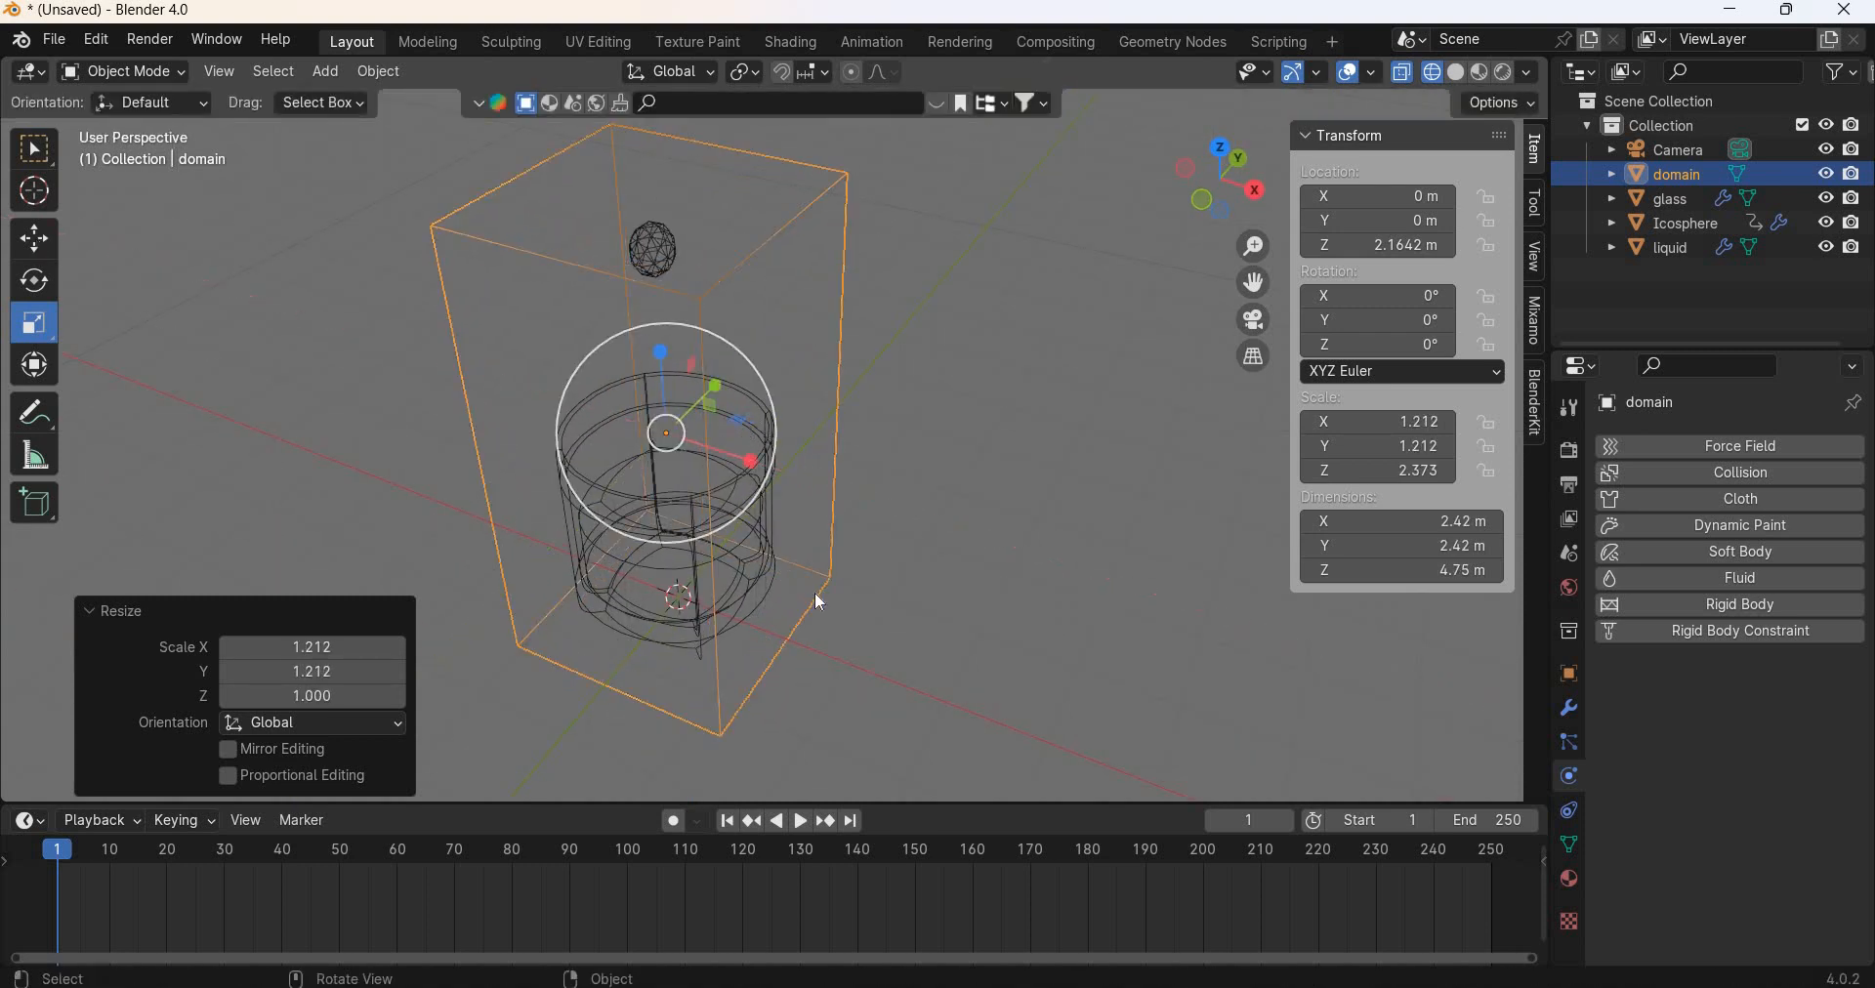
pyautogui.hotkey('shift', 'space')
pyautogui.press('g')
# Step: Add Fluid physics of type Domain to the domain cube, with domain type Liquid and resolution 64
pyautogui.moveTo(910, 500); pyautogui.dragTo(879, 495, button='middle')
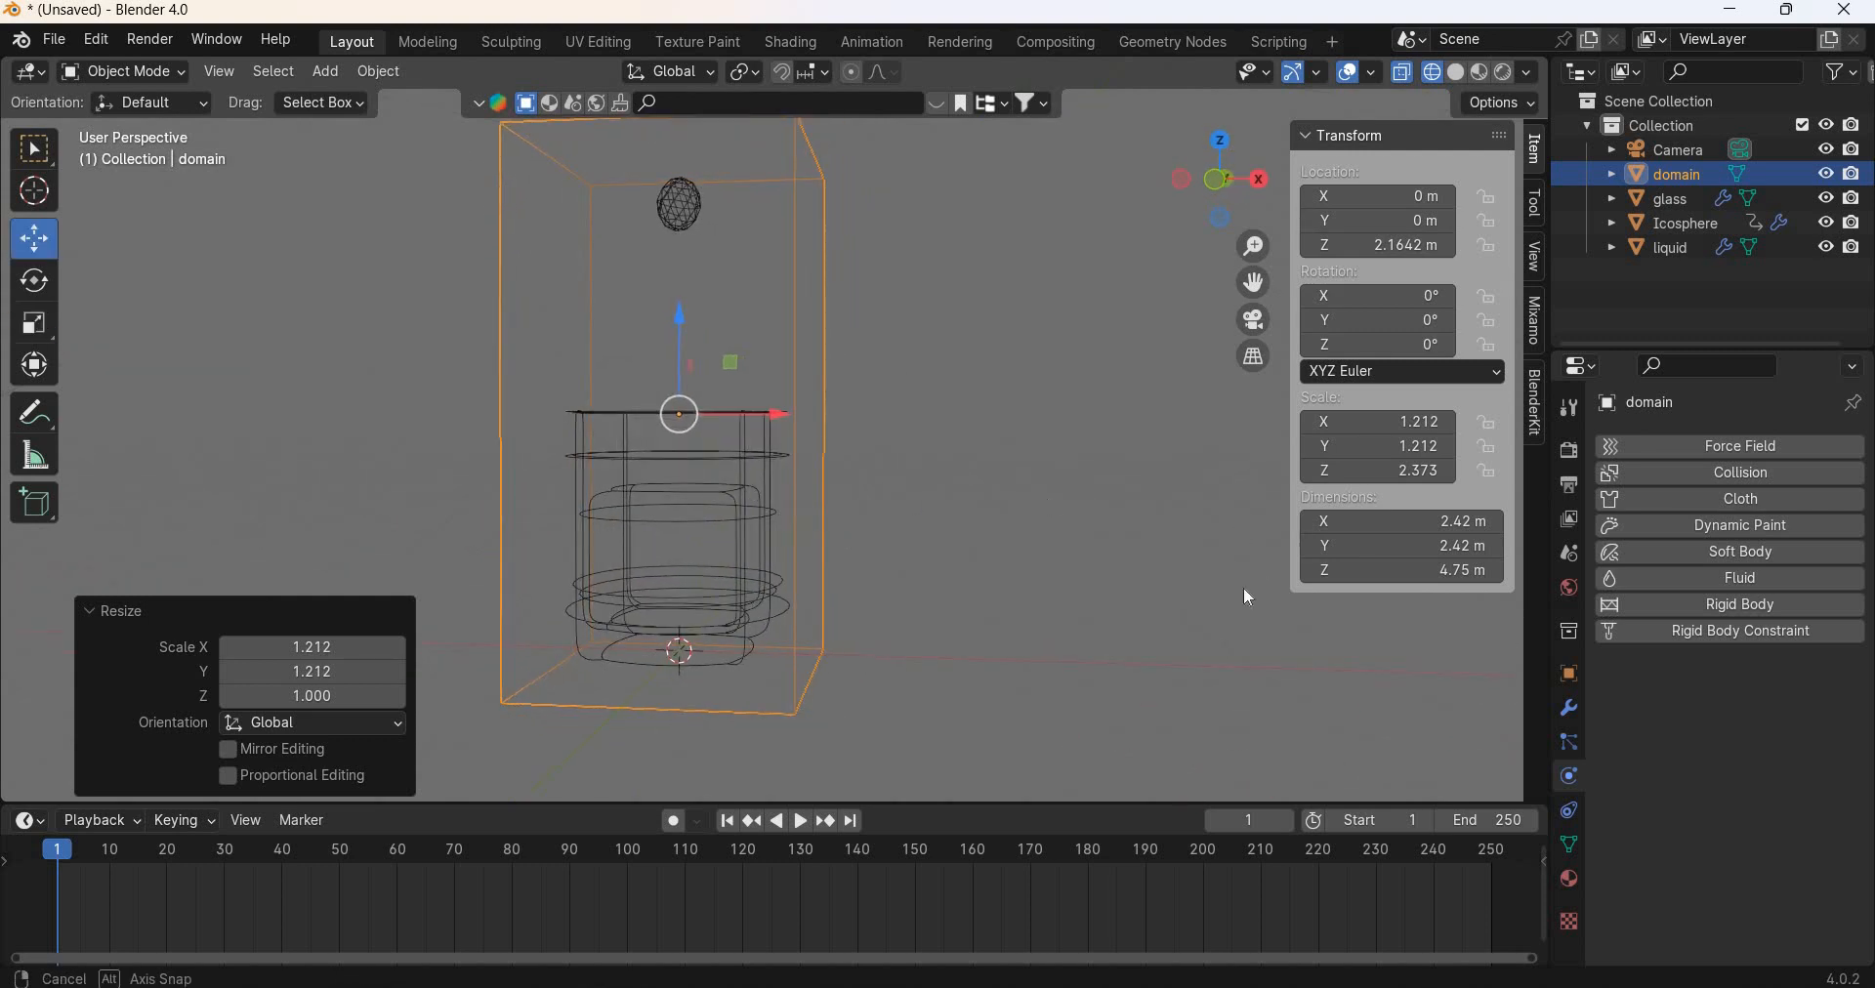
pyautogui.click(1758, 578)
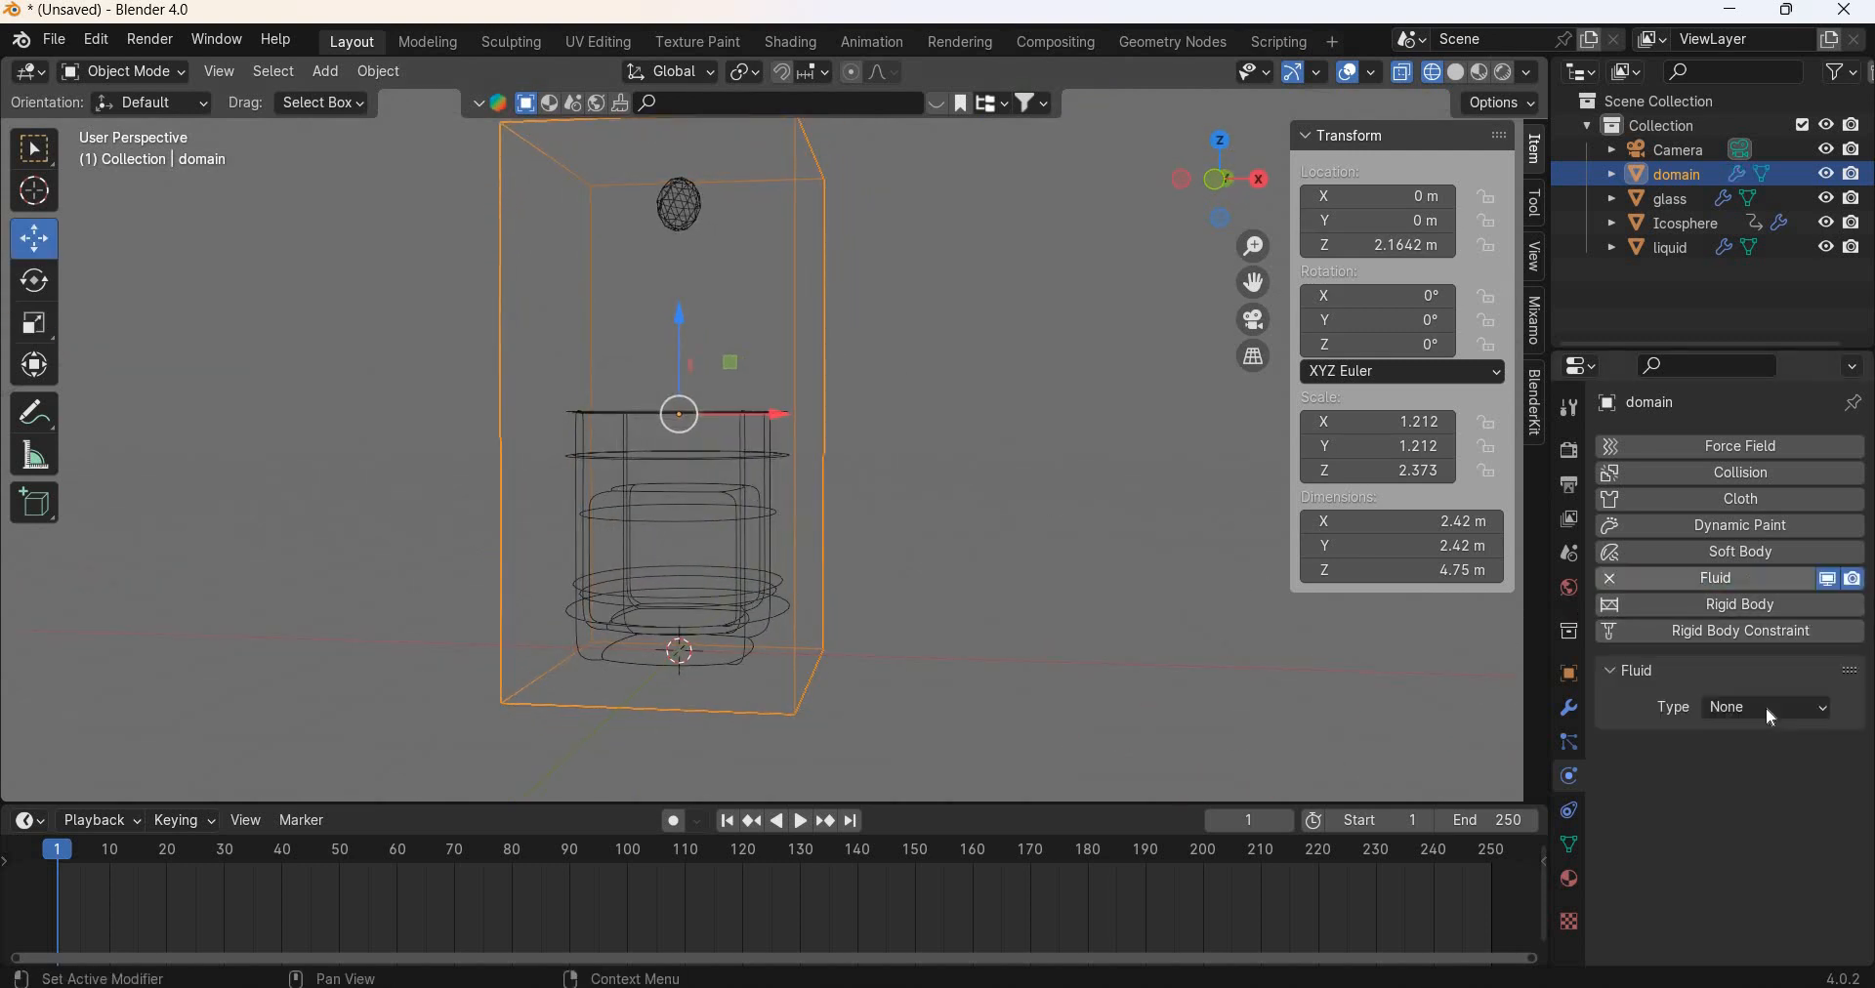
pyautogui.click(1767, 709)
pyautogui.click(1759, 766)
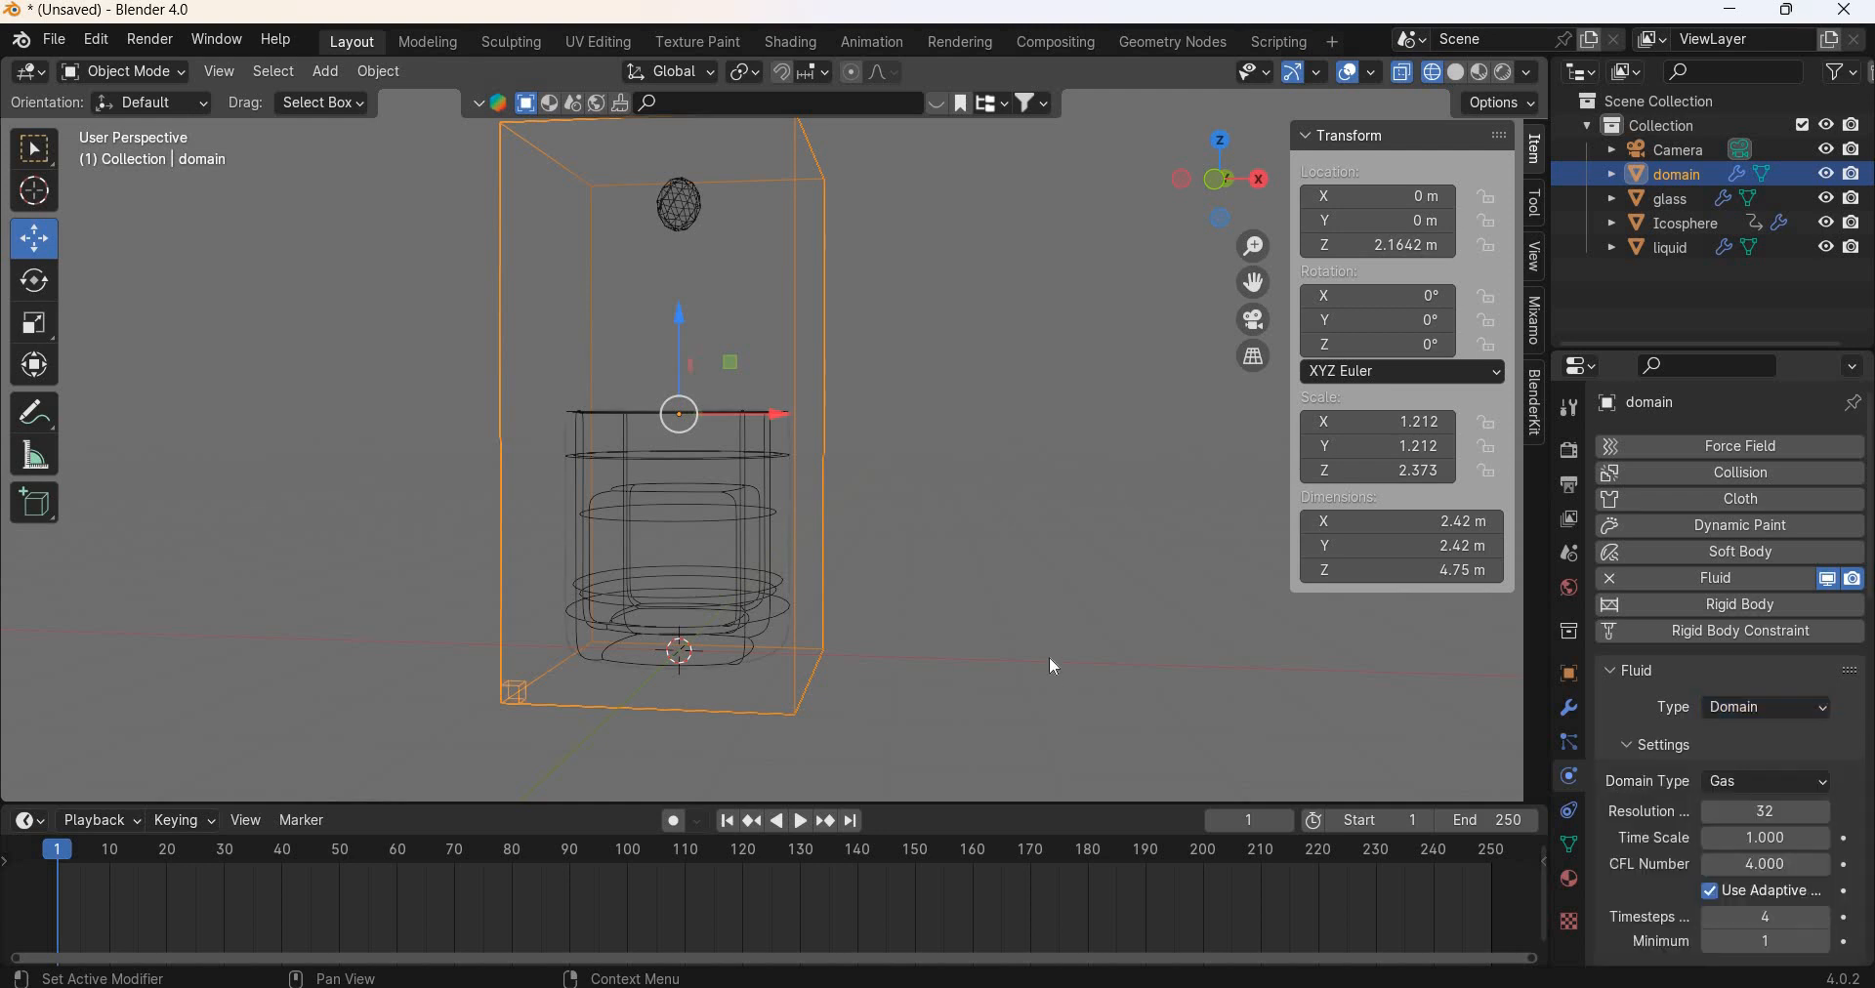
pyautogui.click(1768, 781)
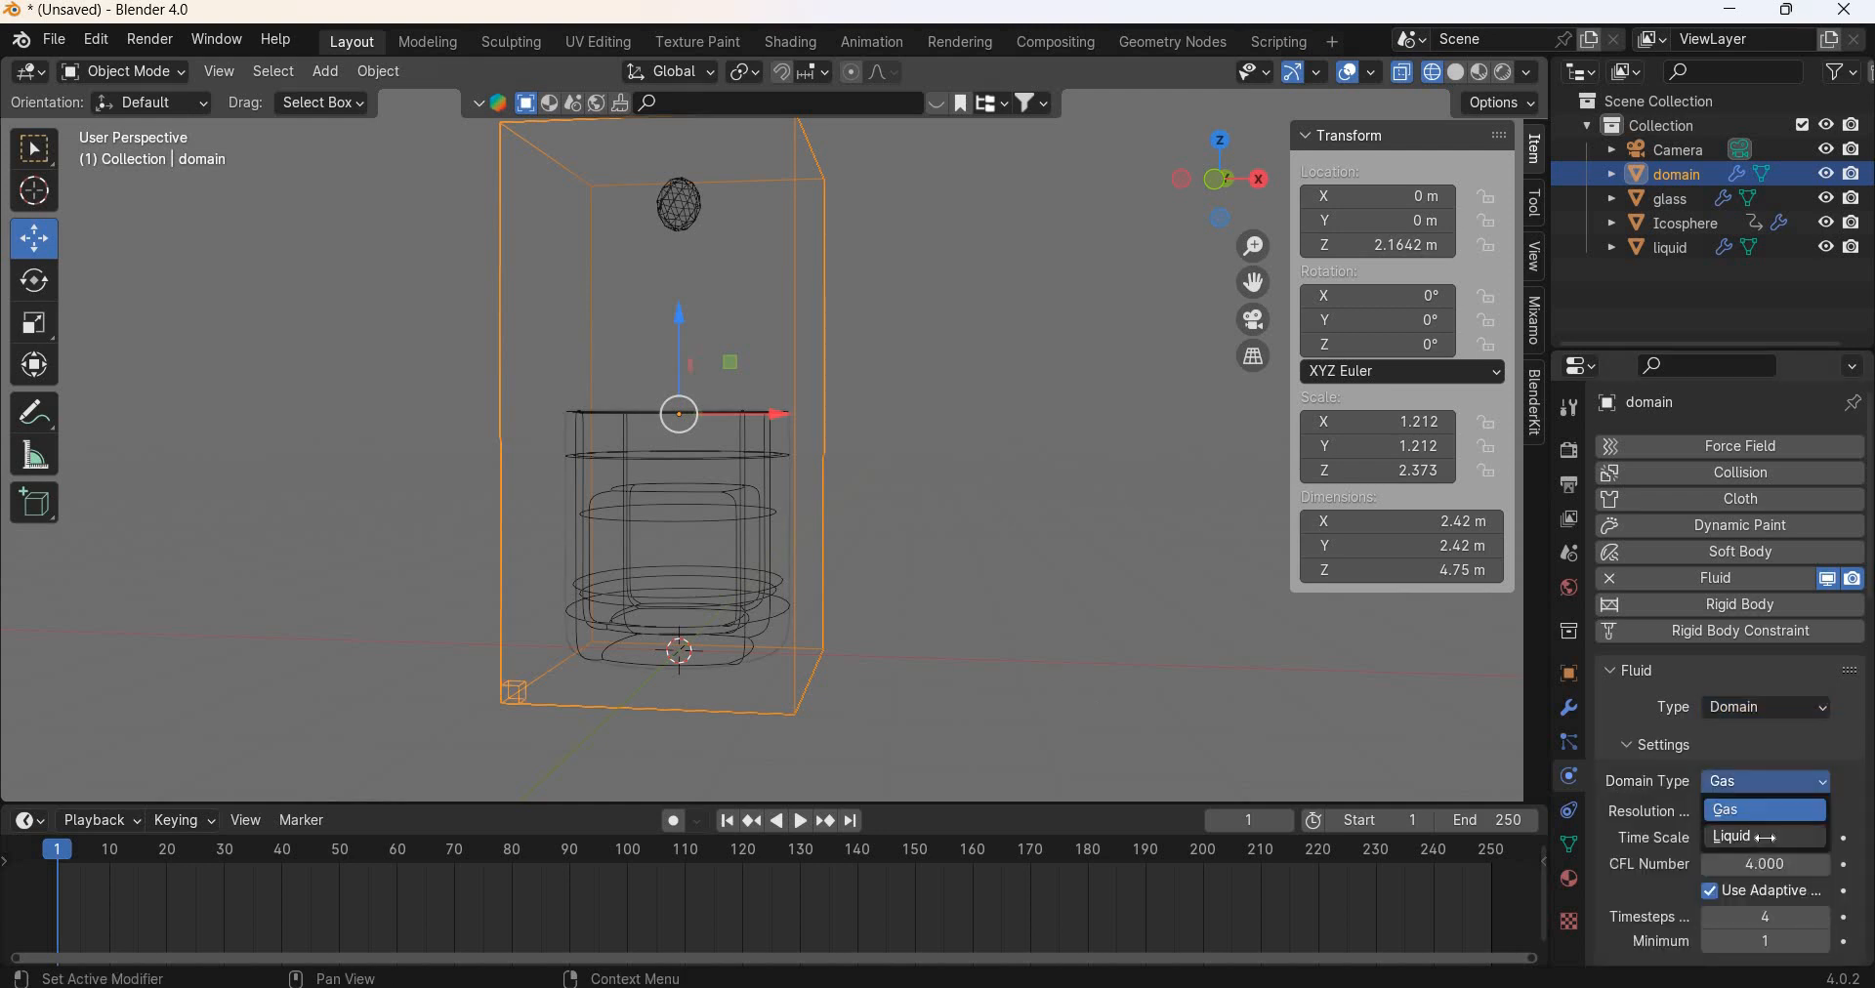
pyautogui.click(1766, 836)
pyautogui.click(1772, 810)
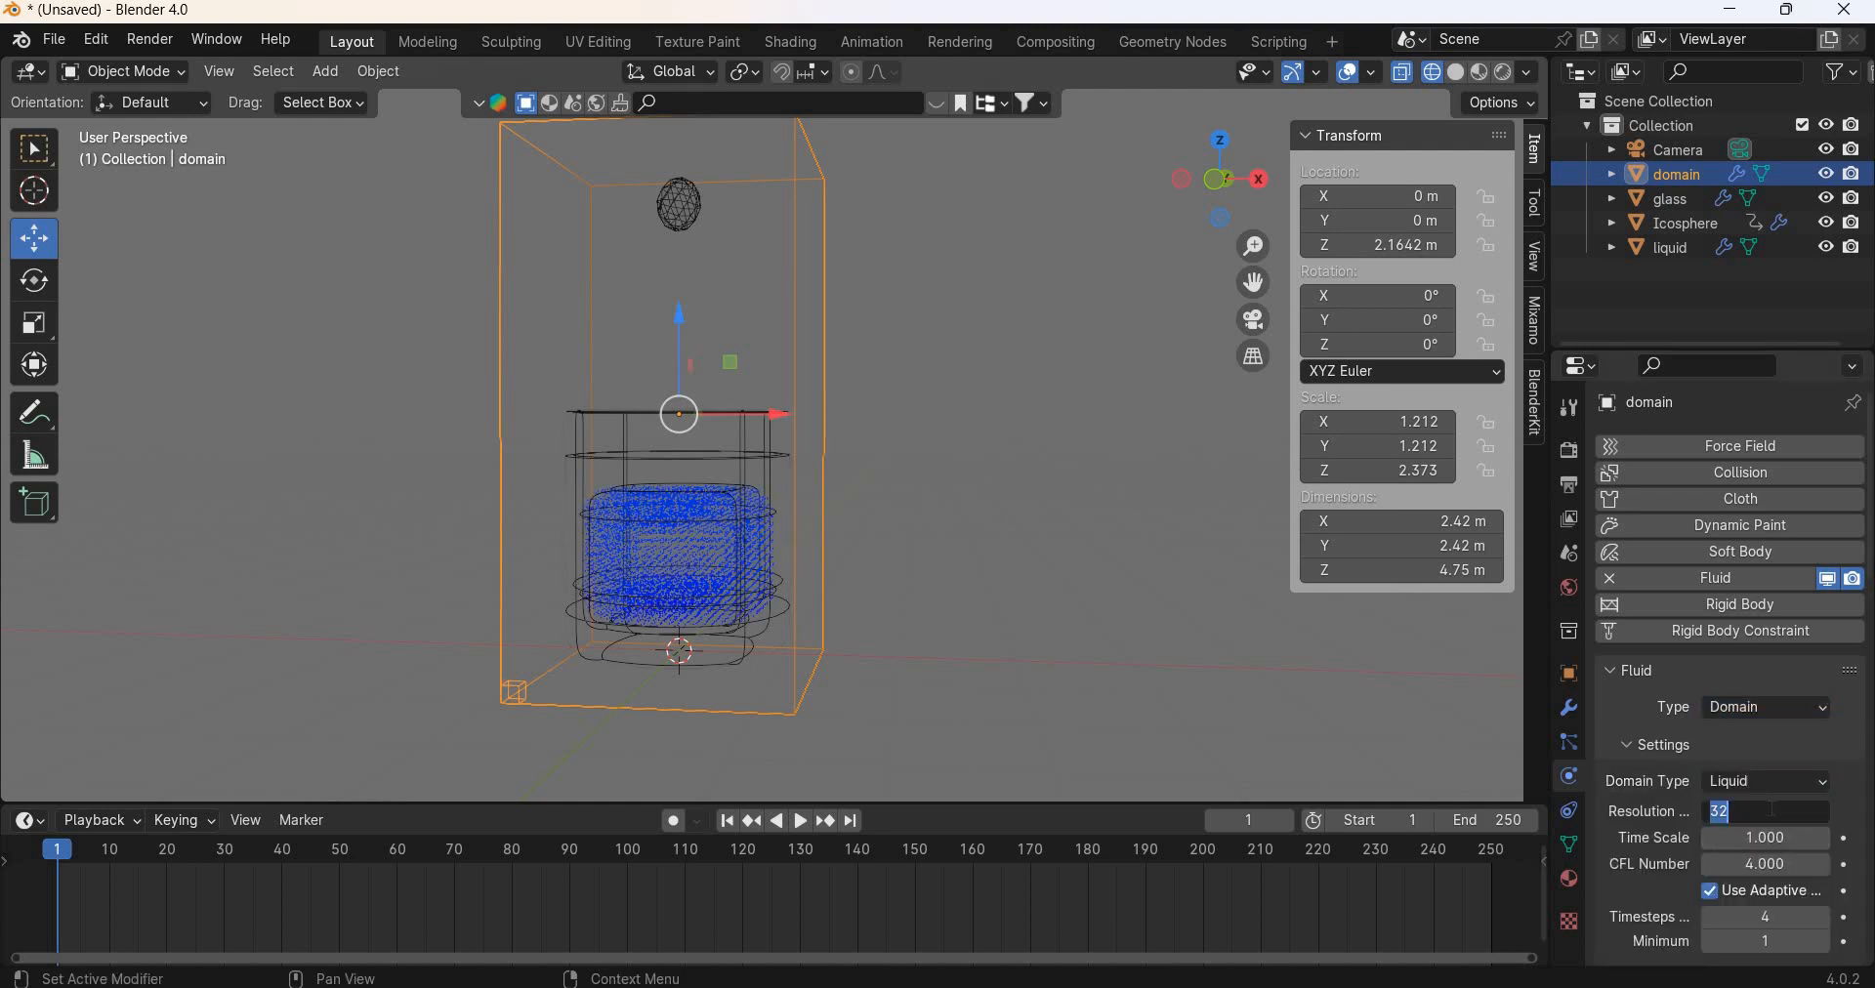
pyautogui.write('64')
pyautogui.press('Return')
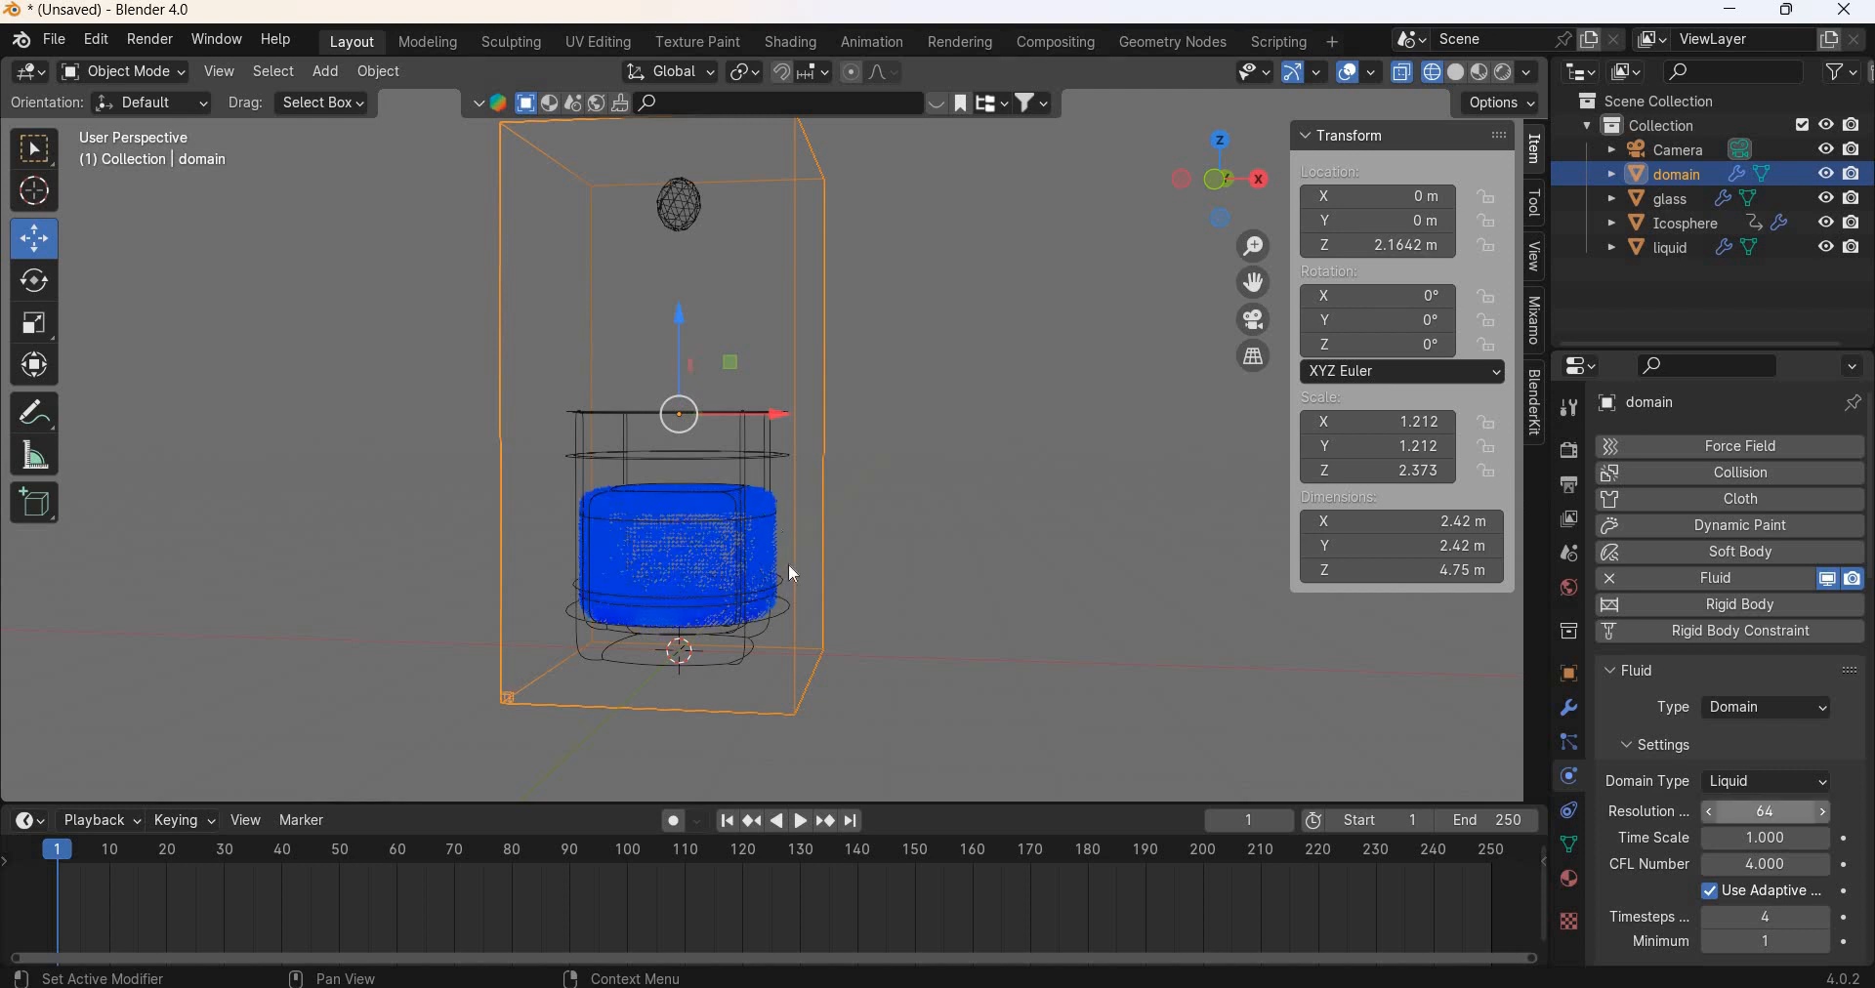
# Step: Play back the fluid simulation in wireframe shading to check the liquid inside the glass, and return to the first frame
pyautogui.moveTo(840, 469); pyautogui.dragTo(845, 628, button='middle')
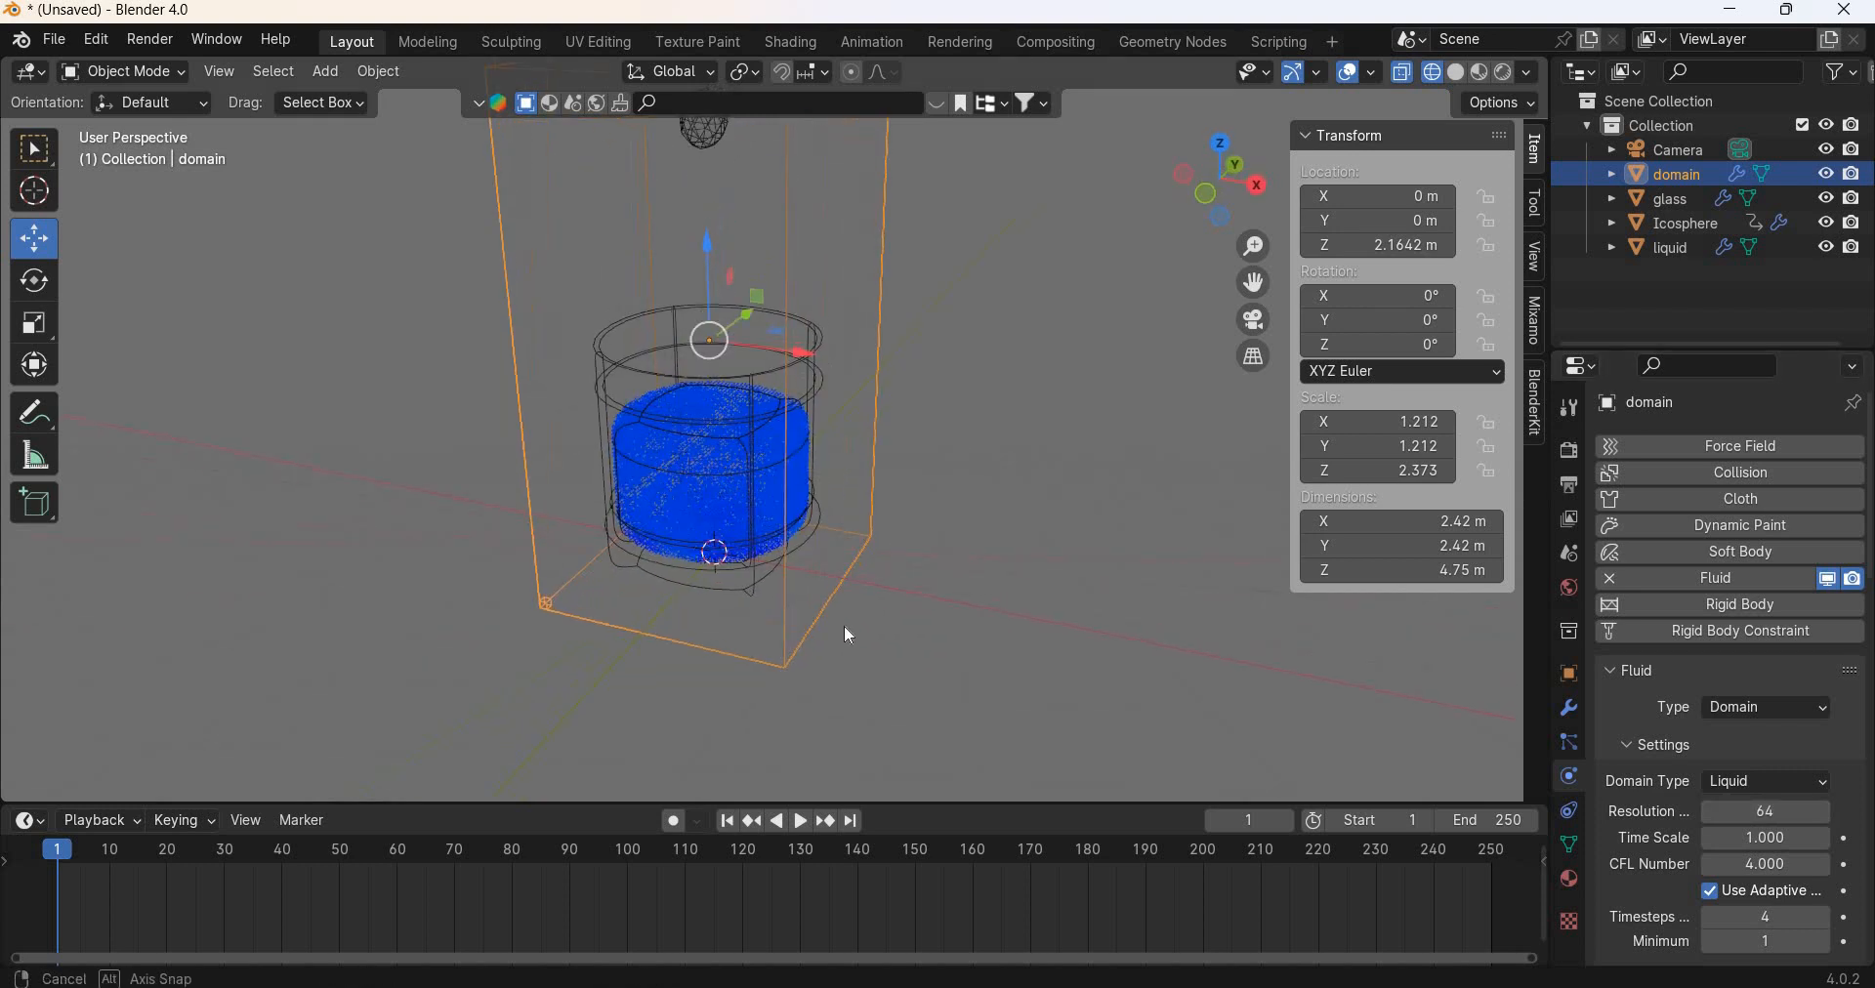
pyautogui.scroll(2, 946, 578)
pyautogui.keyDown('shift'); pyautogui.moveTo(1285, 238); pyautogui.dragTo(1298, 273, button='middle'); pyautogui.keyUp('shift')
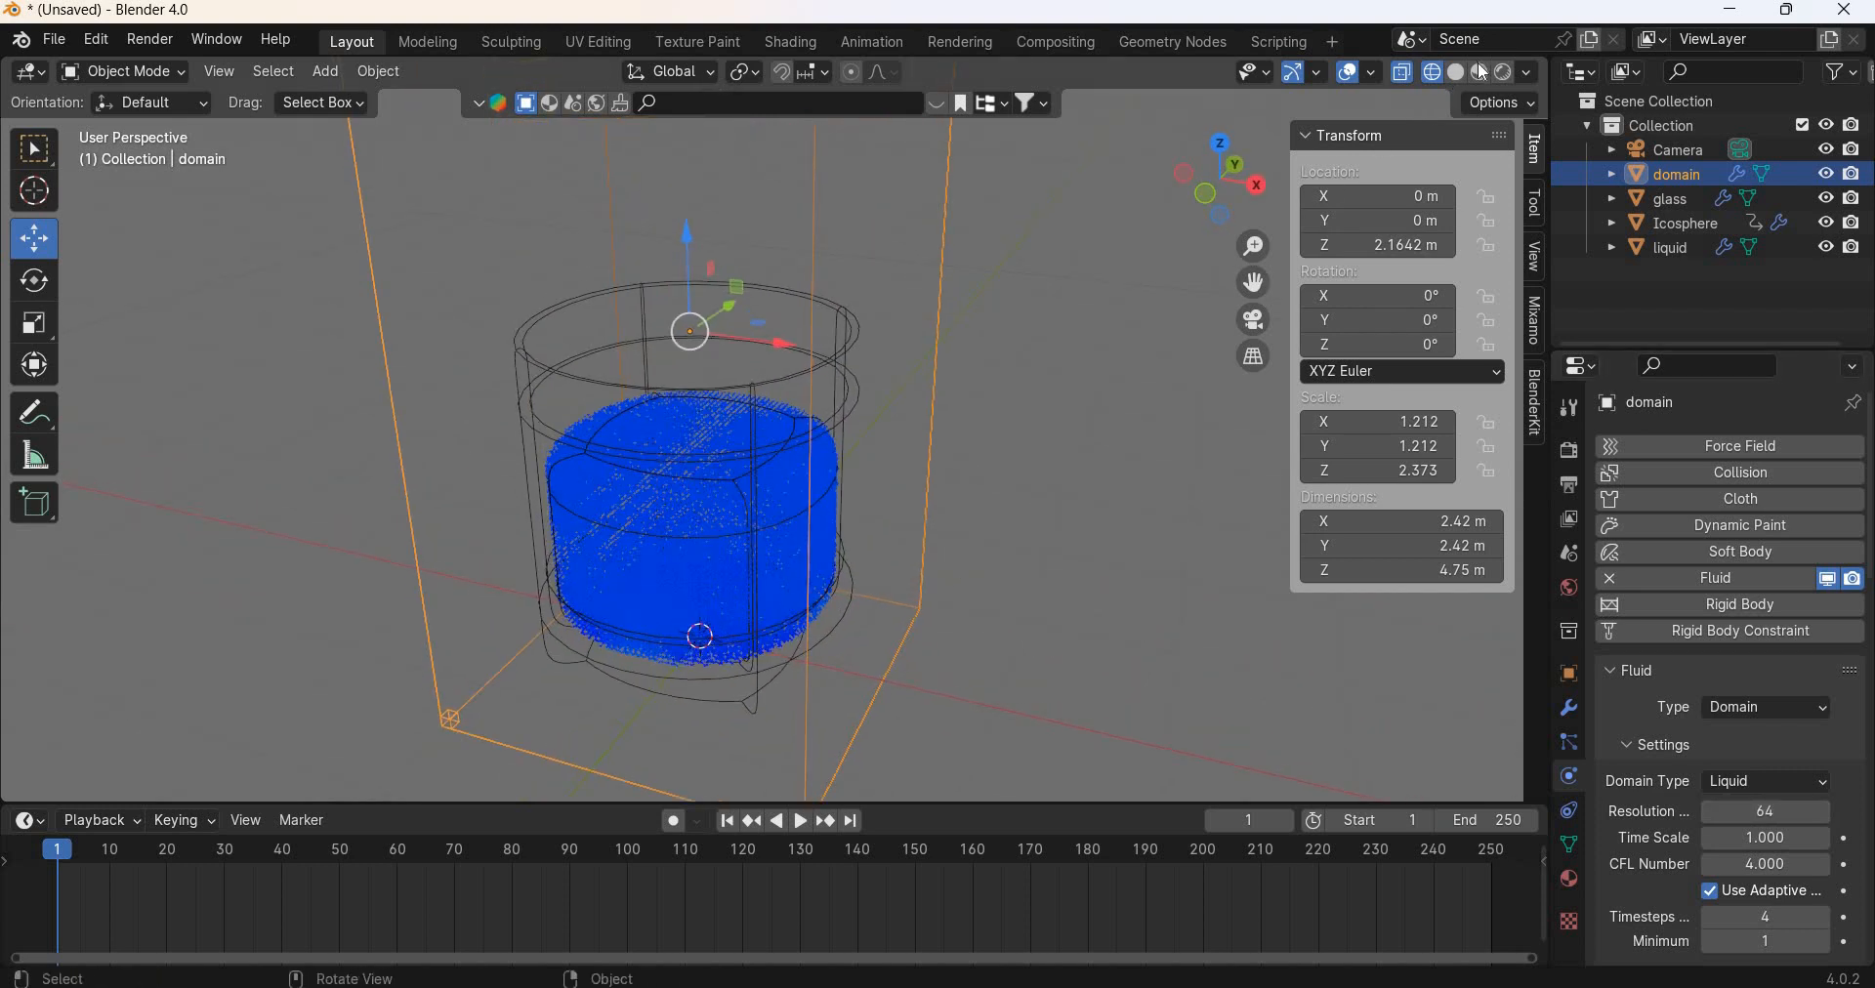
pyautogui.click(1481, 72)
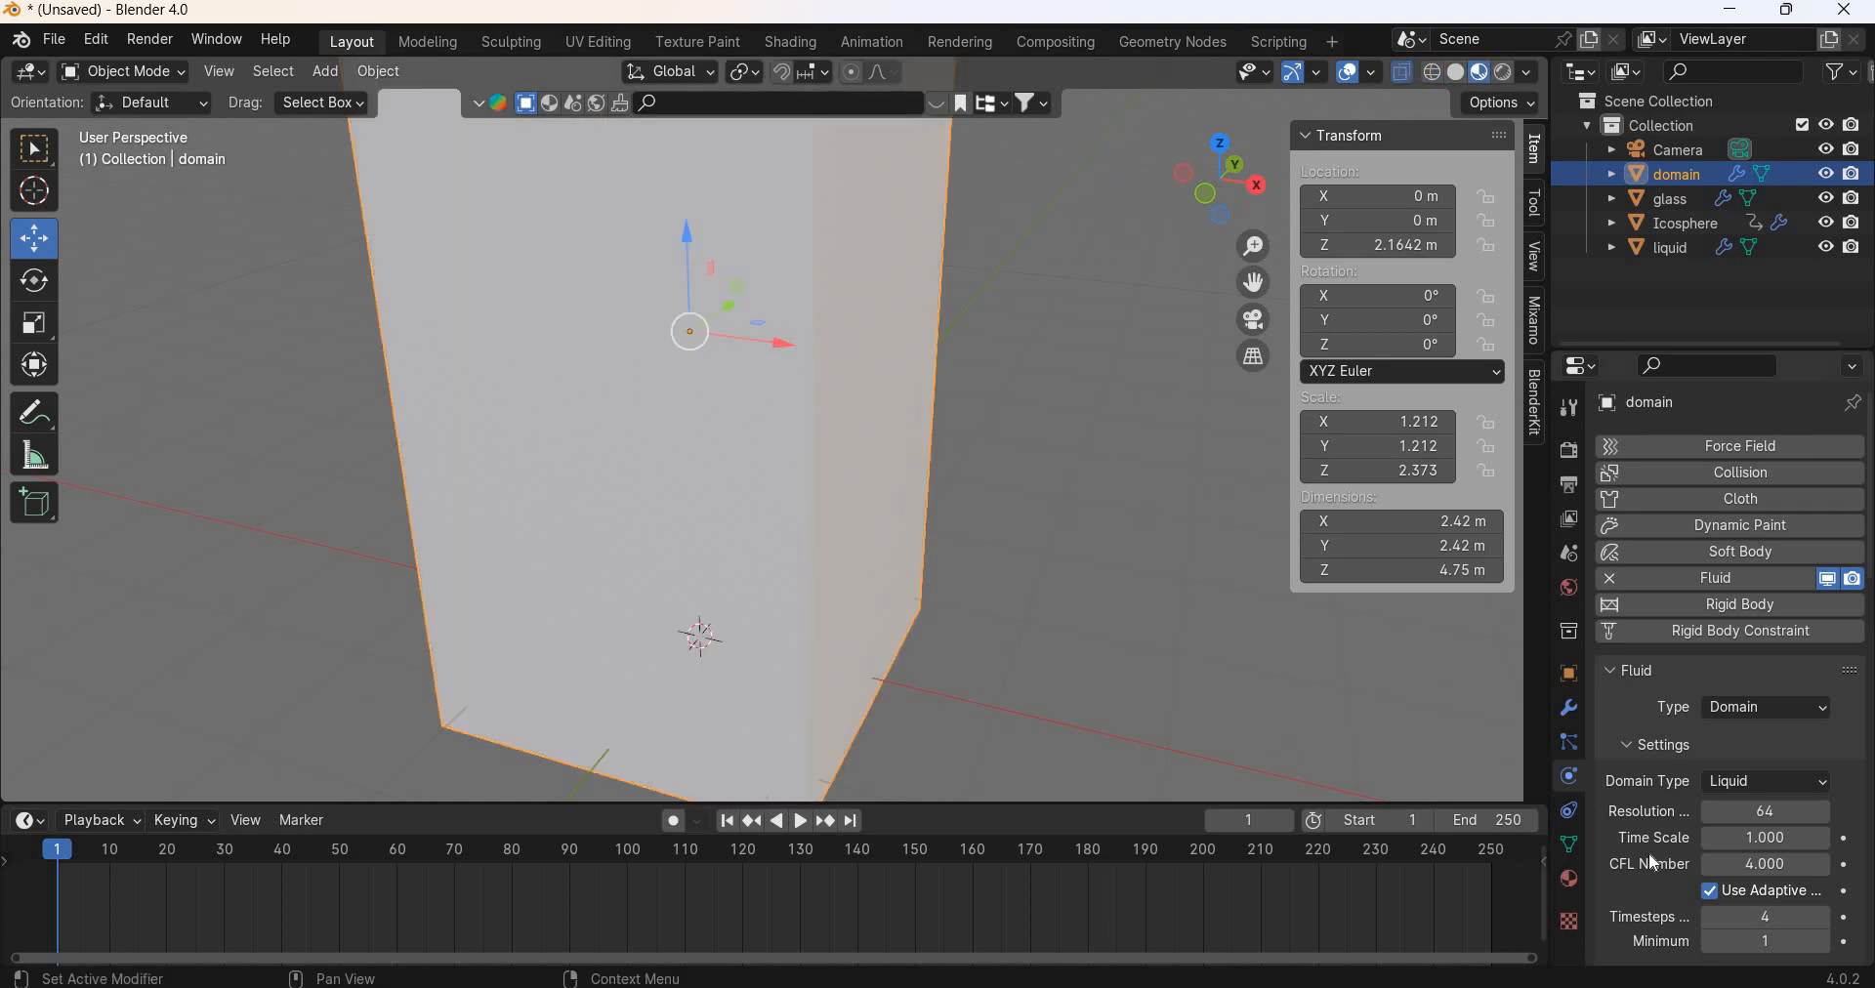
pyautogui.scroll(-12, 1650, 855)
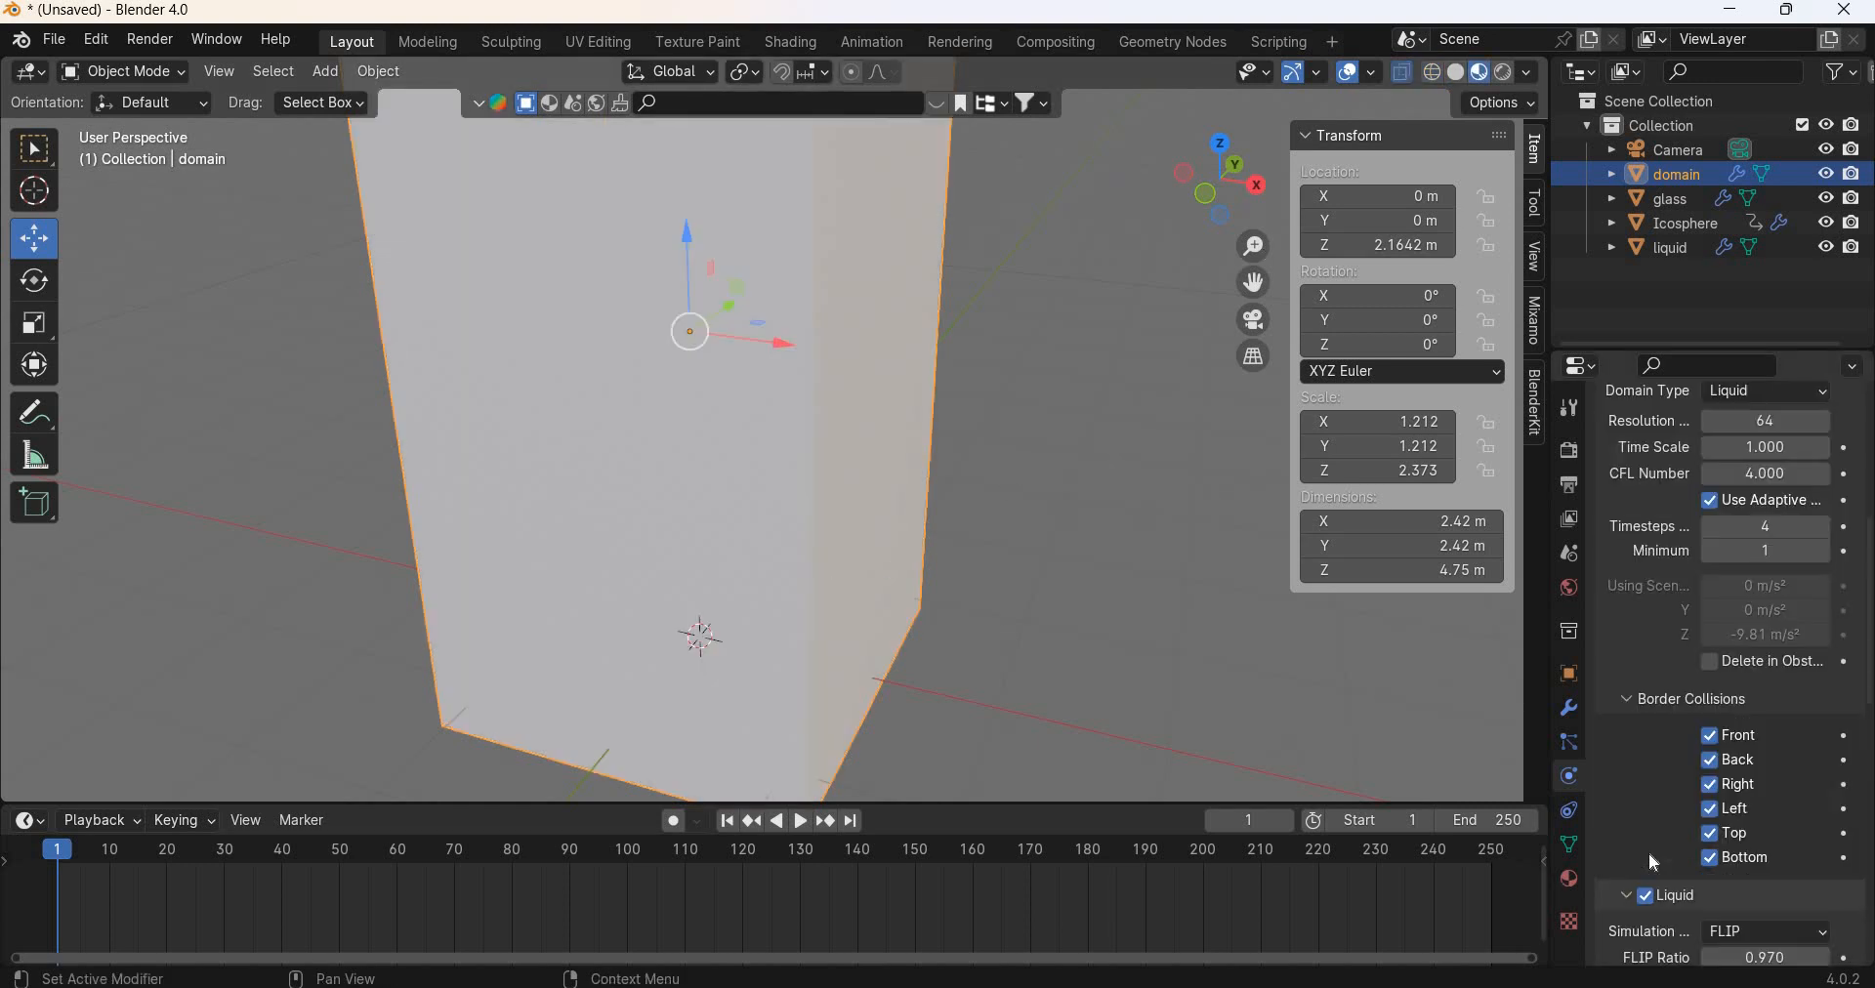
pyautogui.click(1435, 72)
pyautogui.click(801, 828)
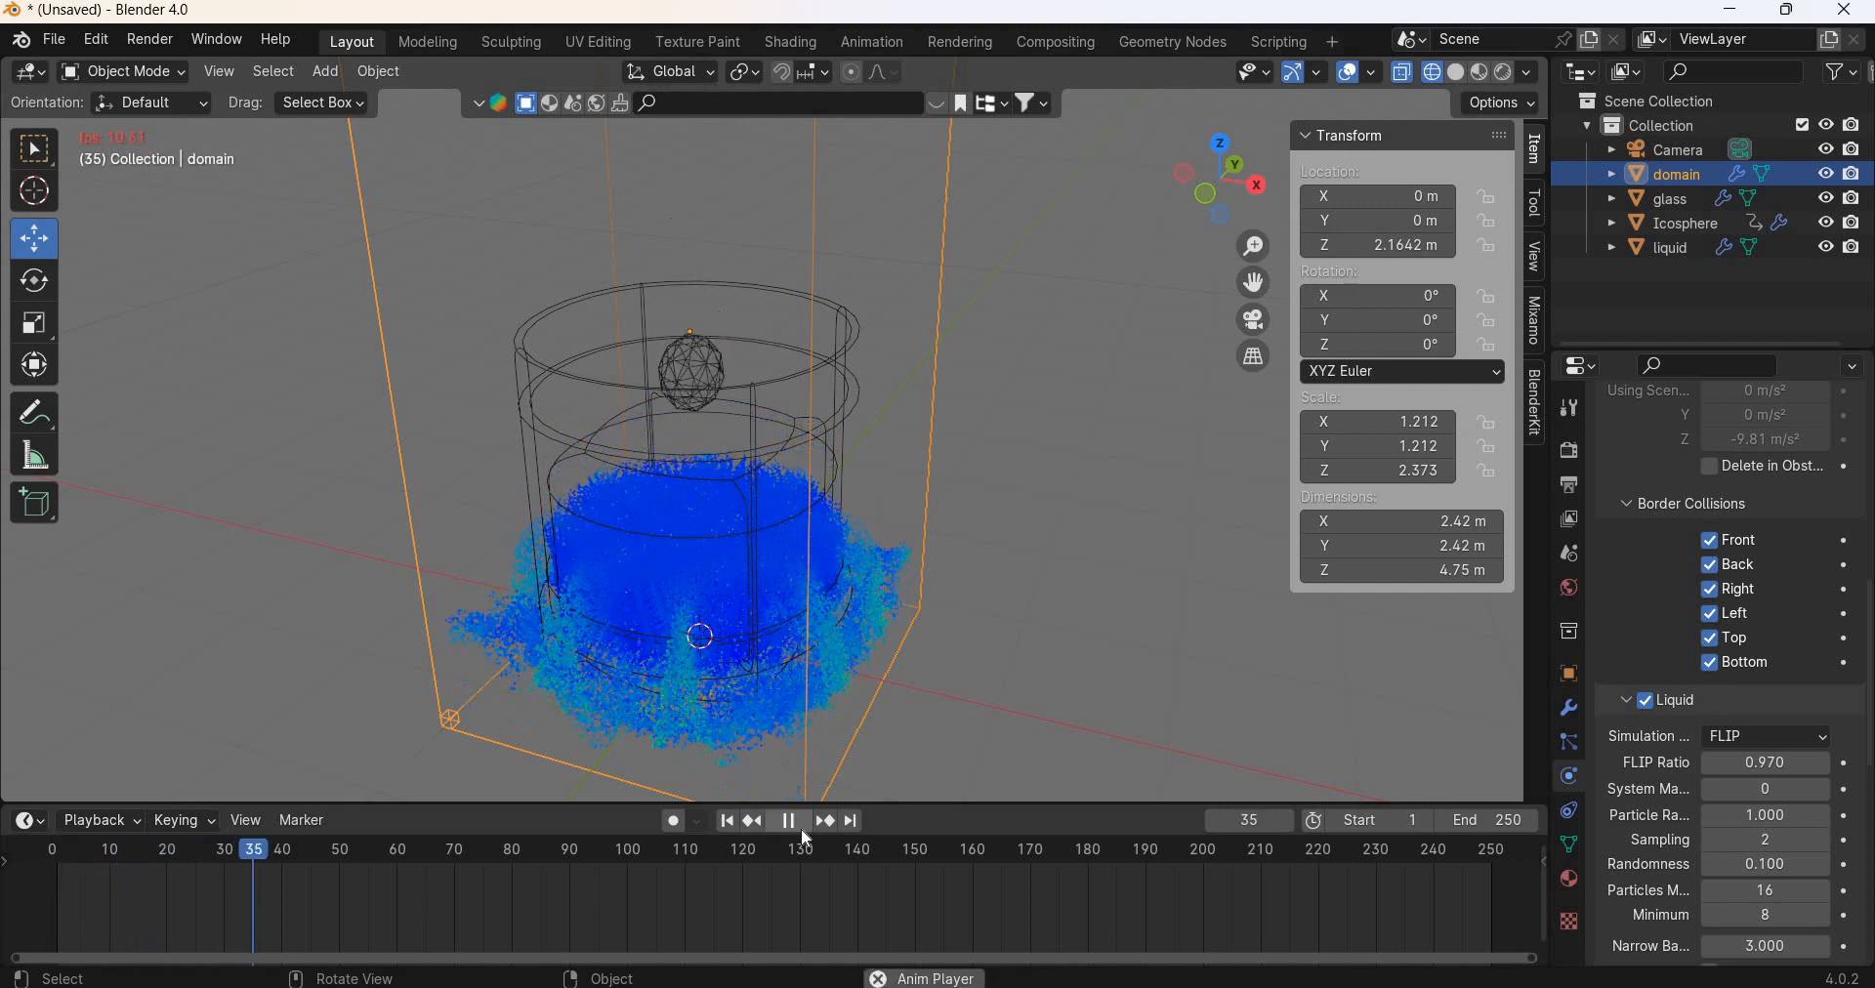
pyautogui.press('space')
pyautogui.hotkey('shift', 'Left')
# Step: Enable Is Planar on the glass's effector settings and test the simulation, returning to the first frame
pyautogui.click(858, 315)
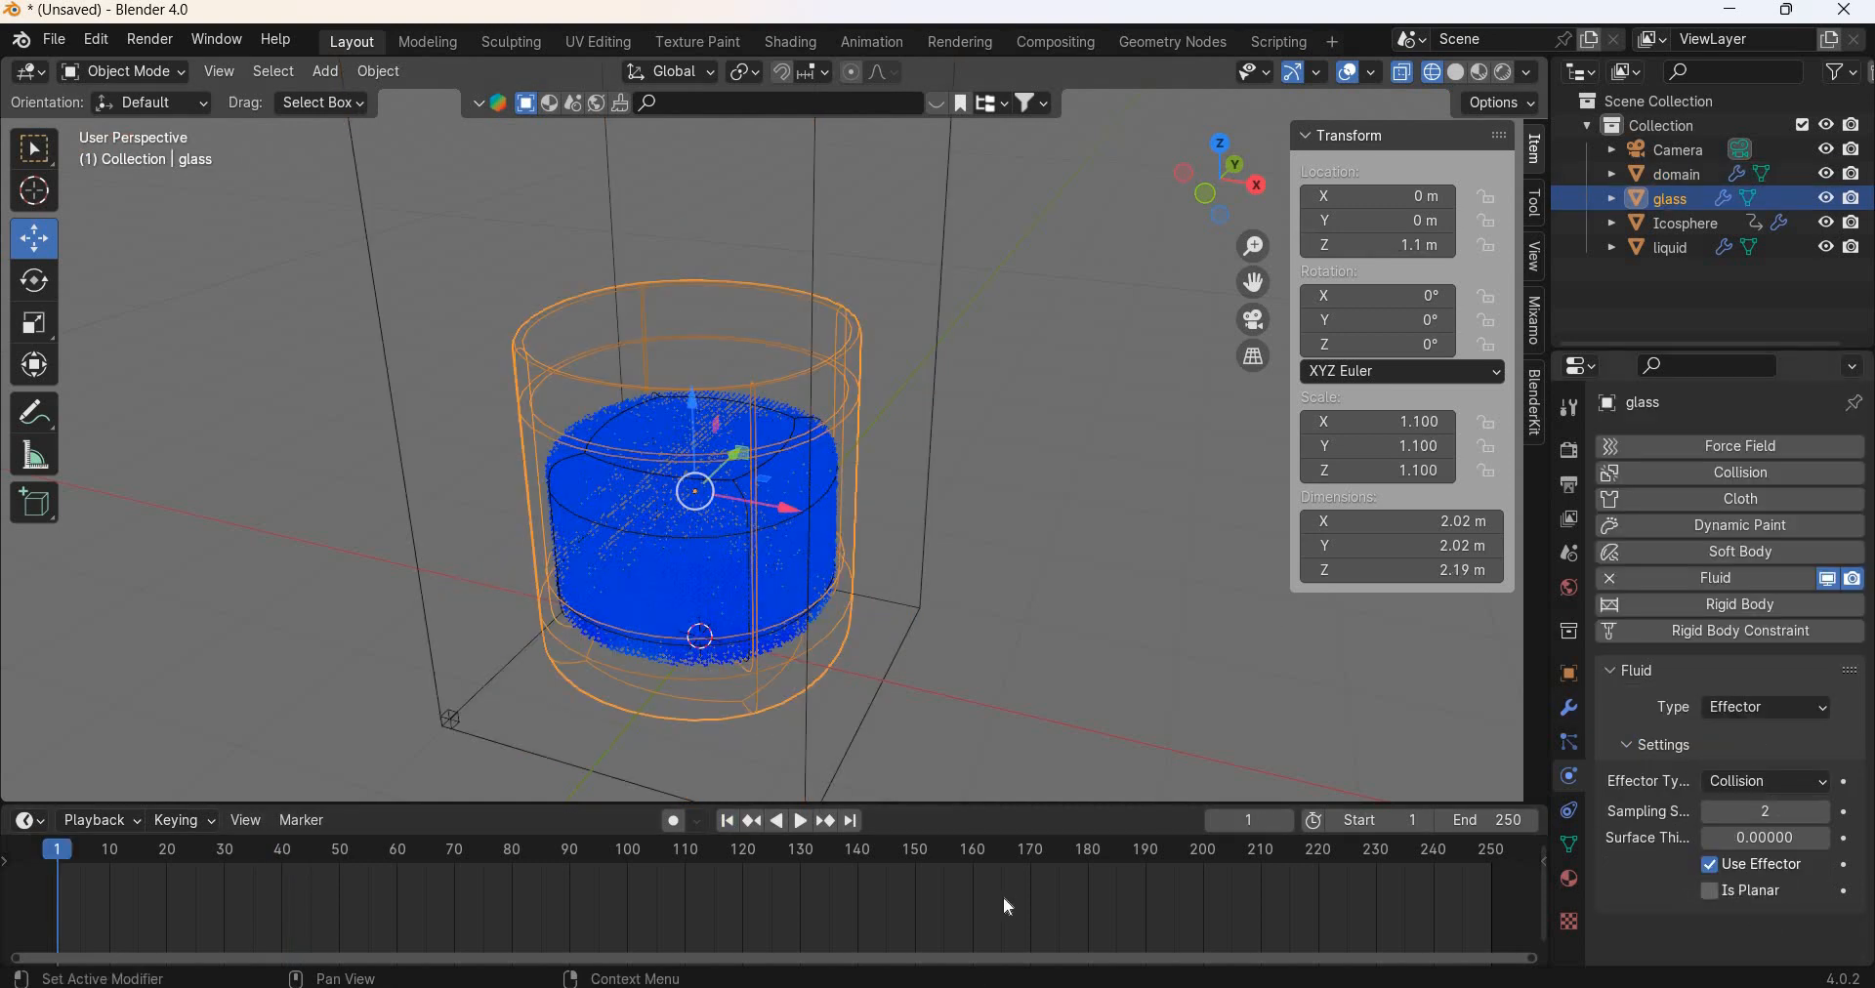
pyautogui.click(801, 824)
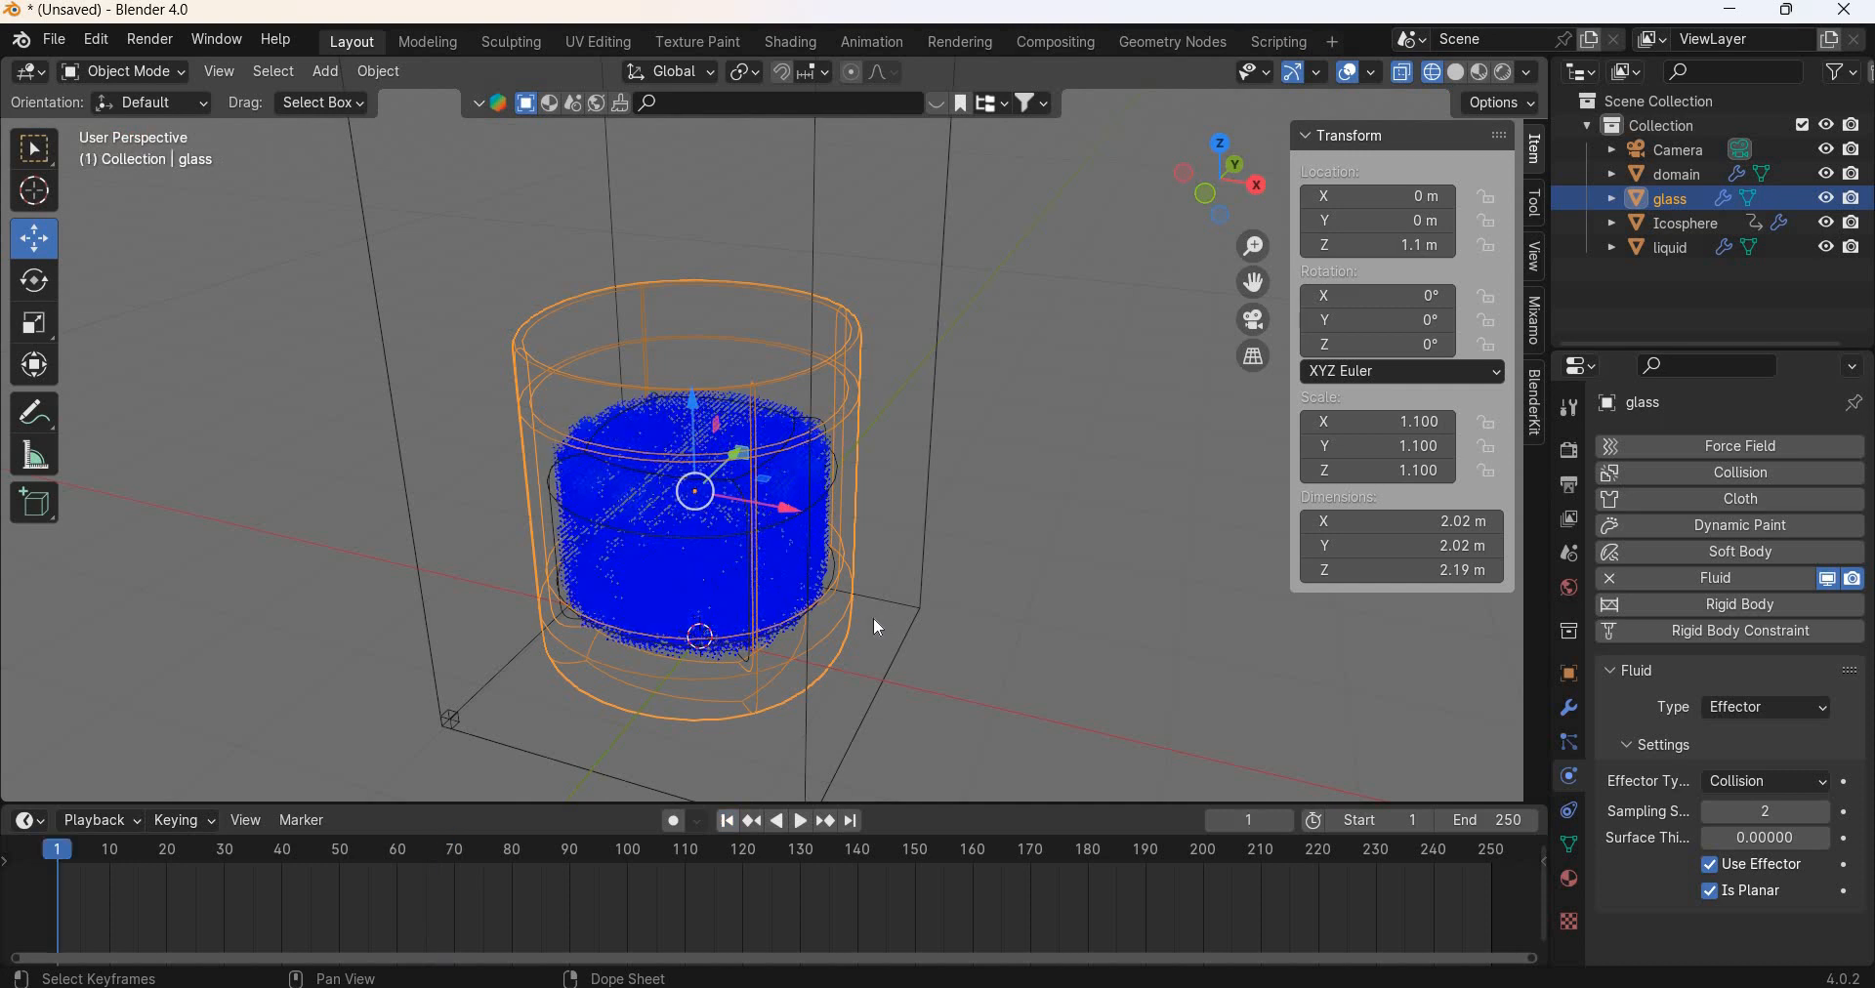
pyautogui.hotkey('shift', 'Left')
# Step: Replay the simulation with the whole domain in view to check how the glass holds the liquid, and return to the start
pyautogui.moveTo(916, 677); pyautogui.dragTo(941, 660, button='middle')
pyautogui.scroll(2, 941, 660)
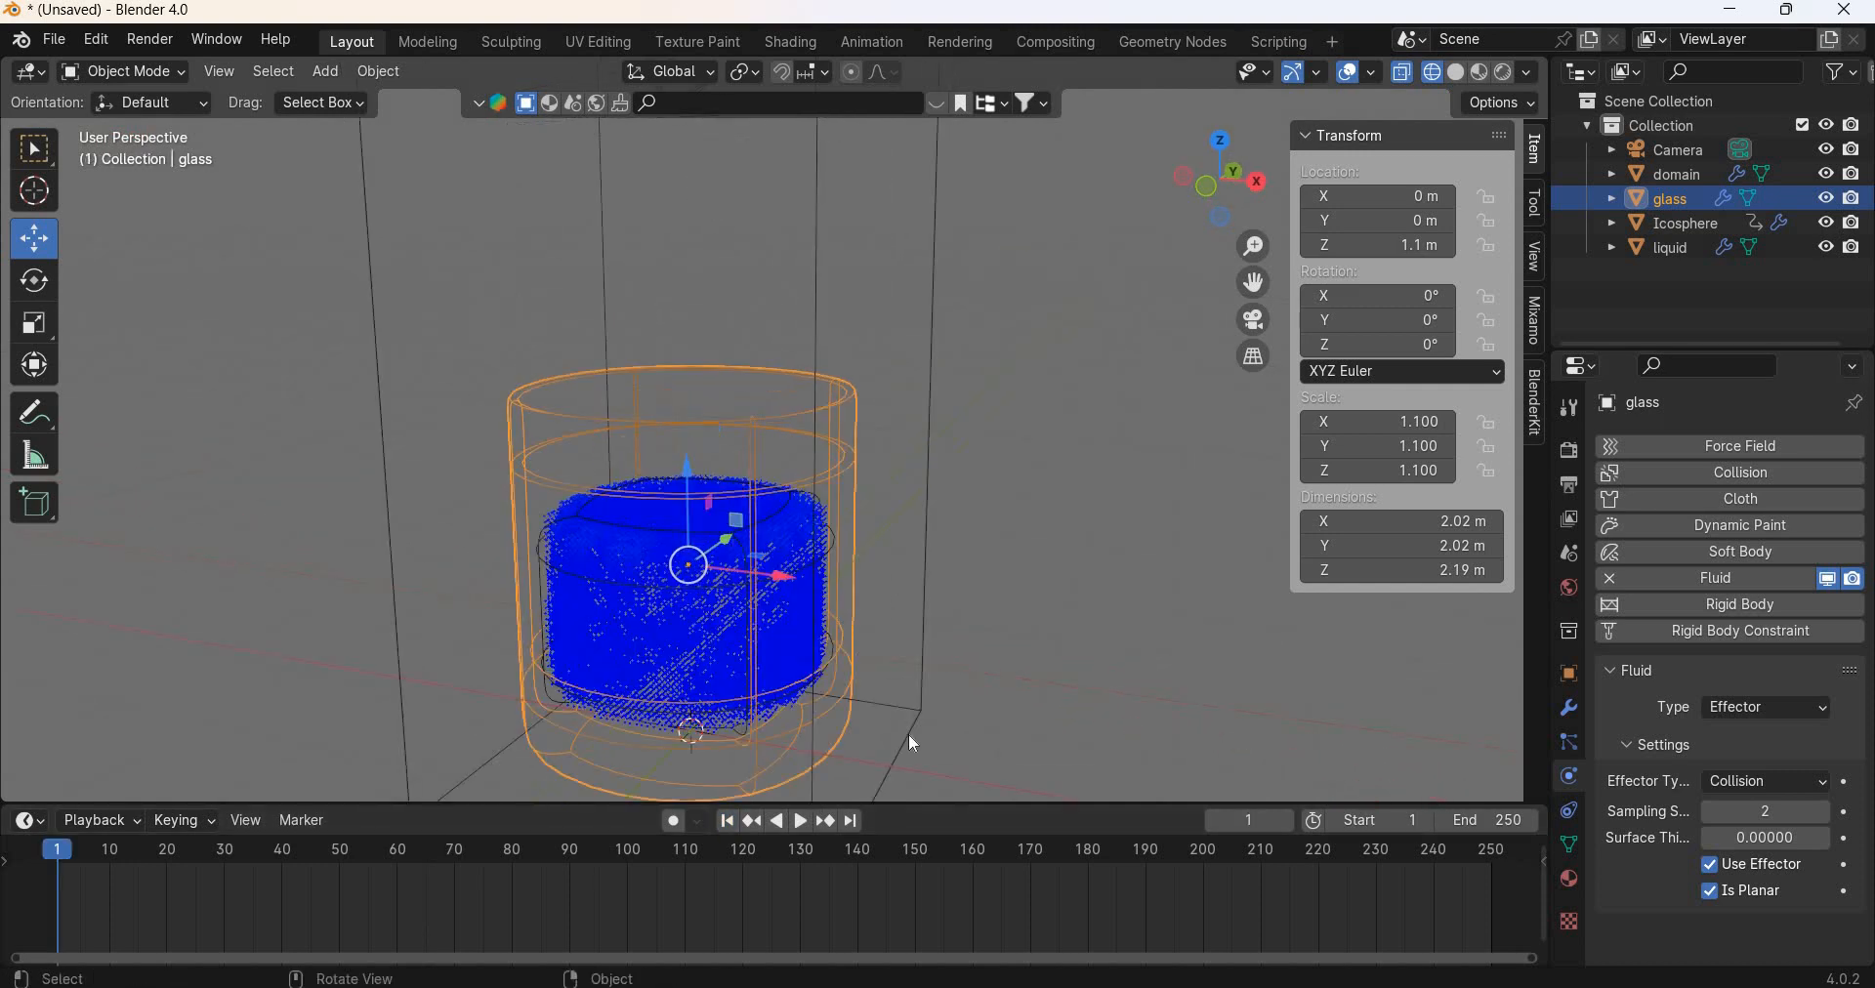
pyautogui.click(803, 823)
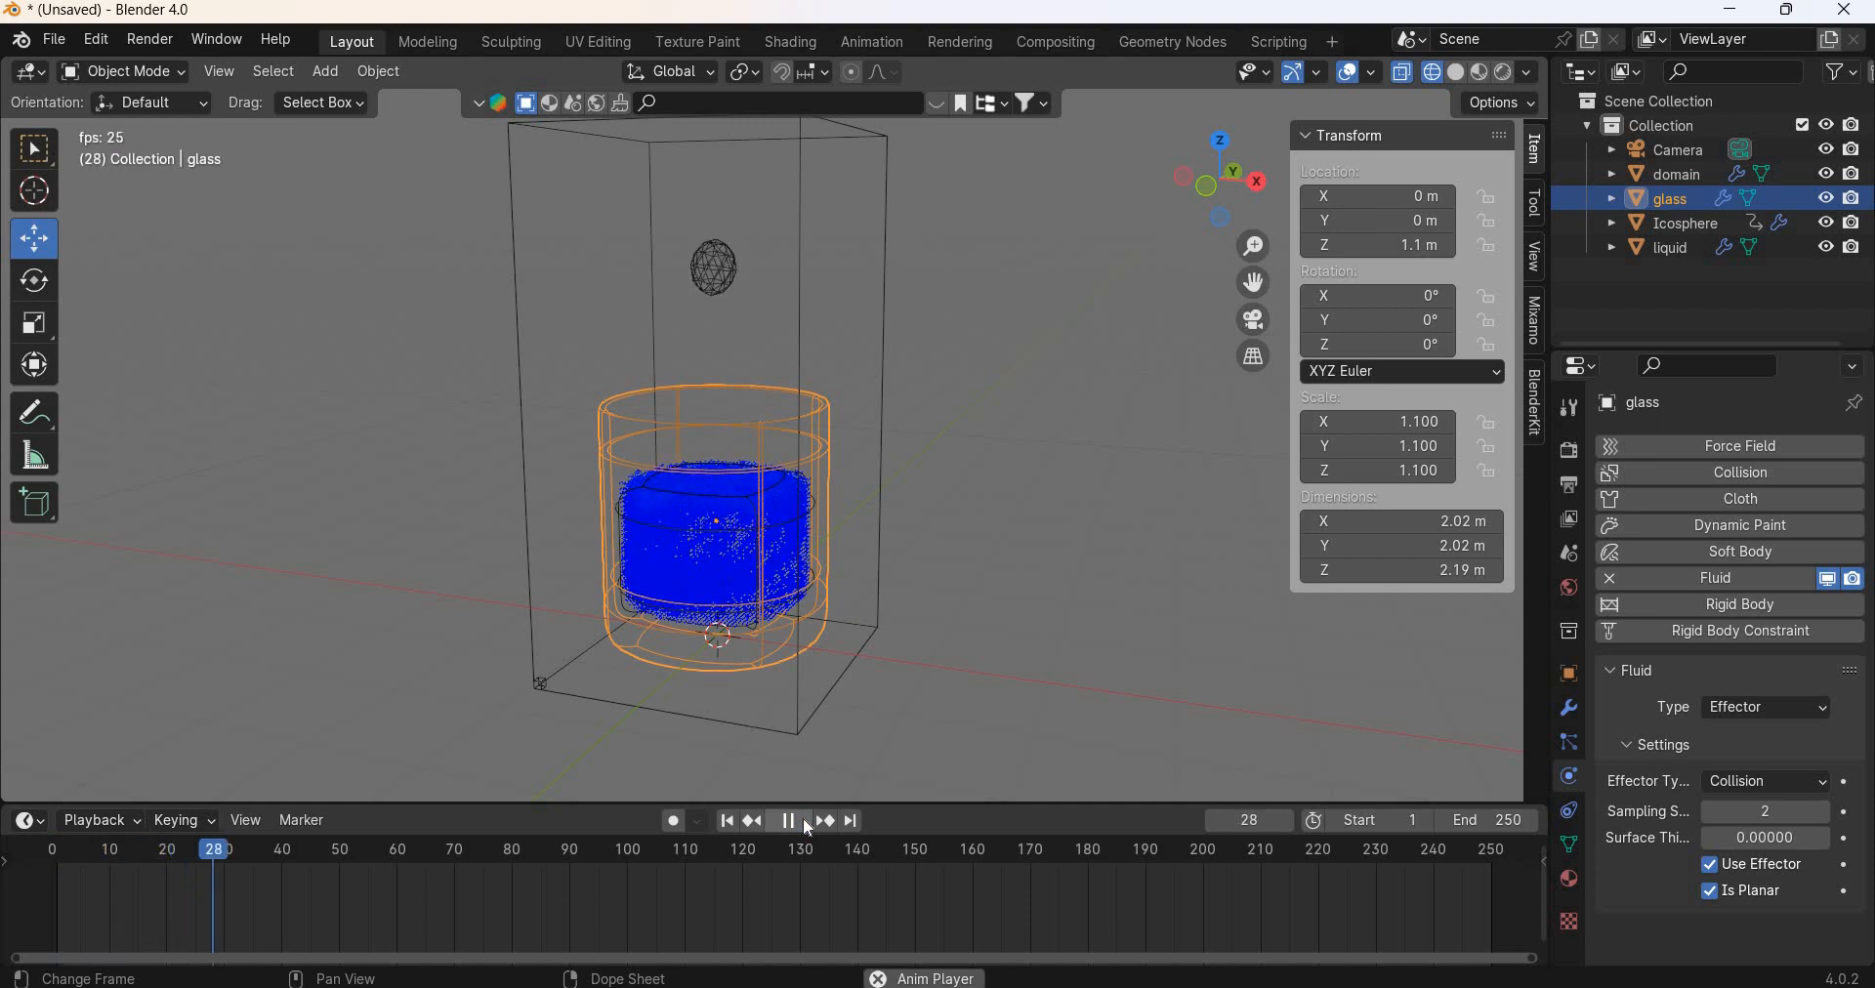
pyautogui.press('space')
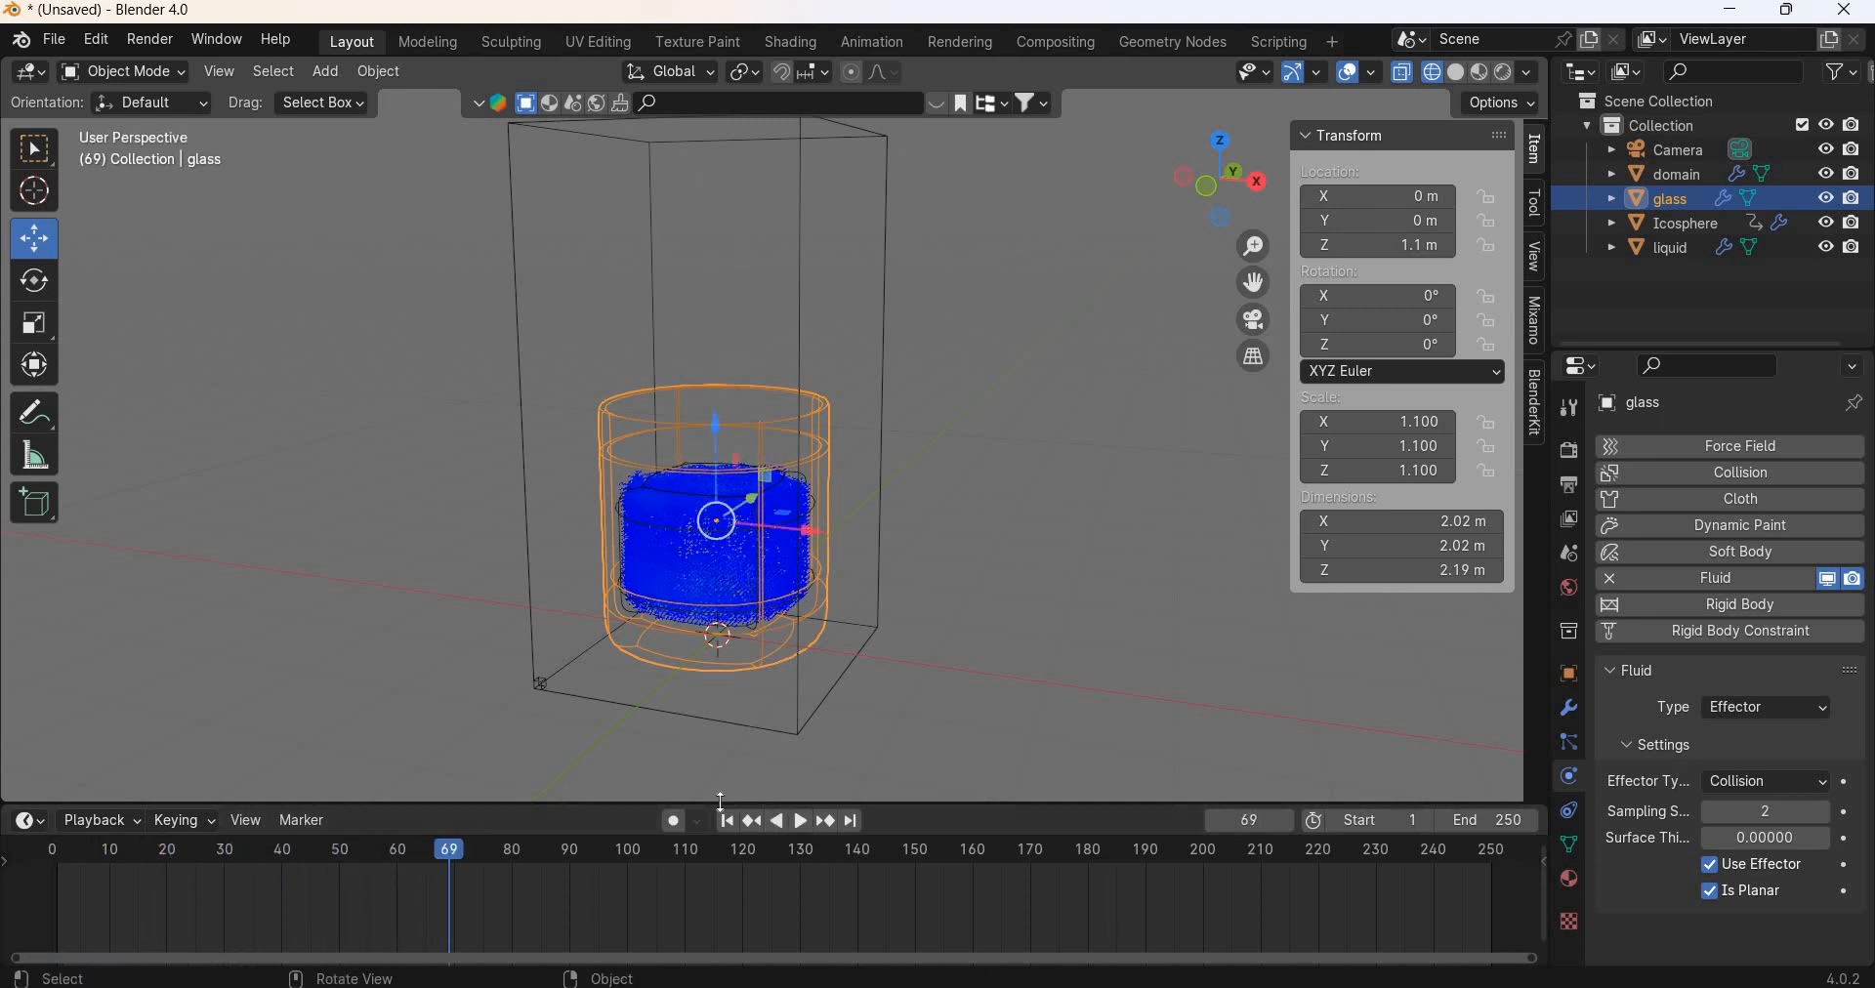
pyautogui.hotkey('shift', 'Left')
# Step: Add a Force Field to the ico sphere and set its shape to Surface
pyautogui.click(717, 188)
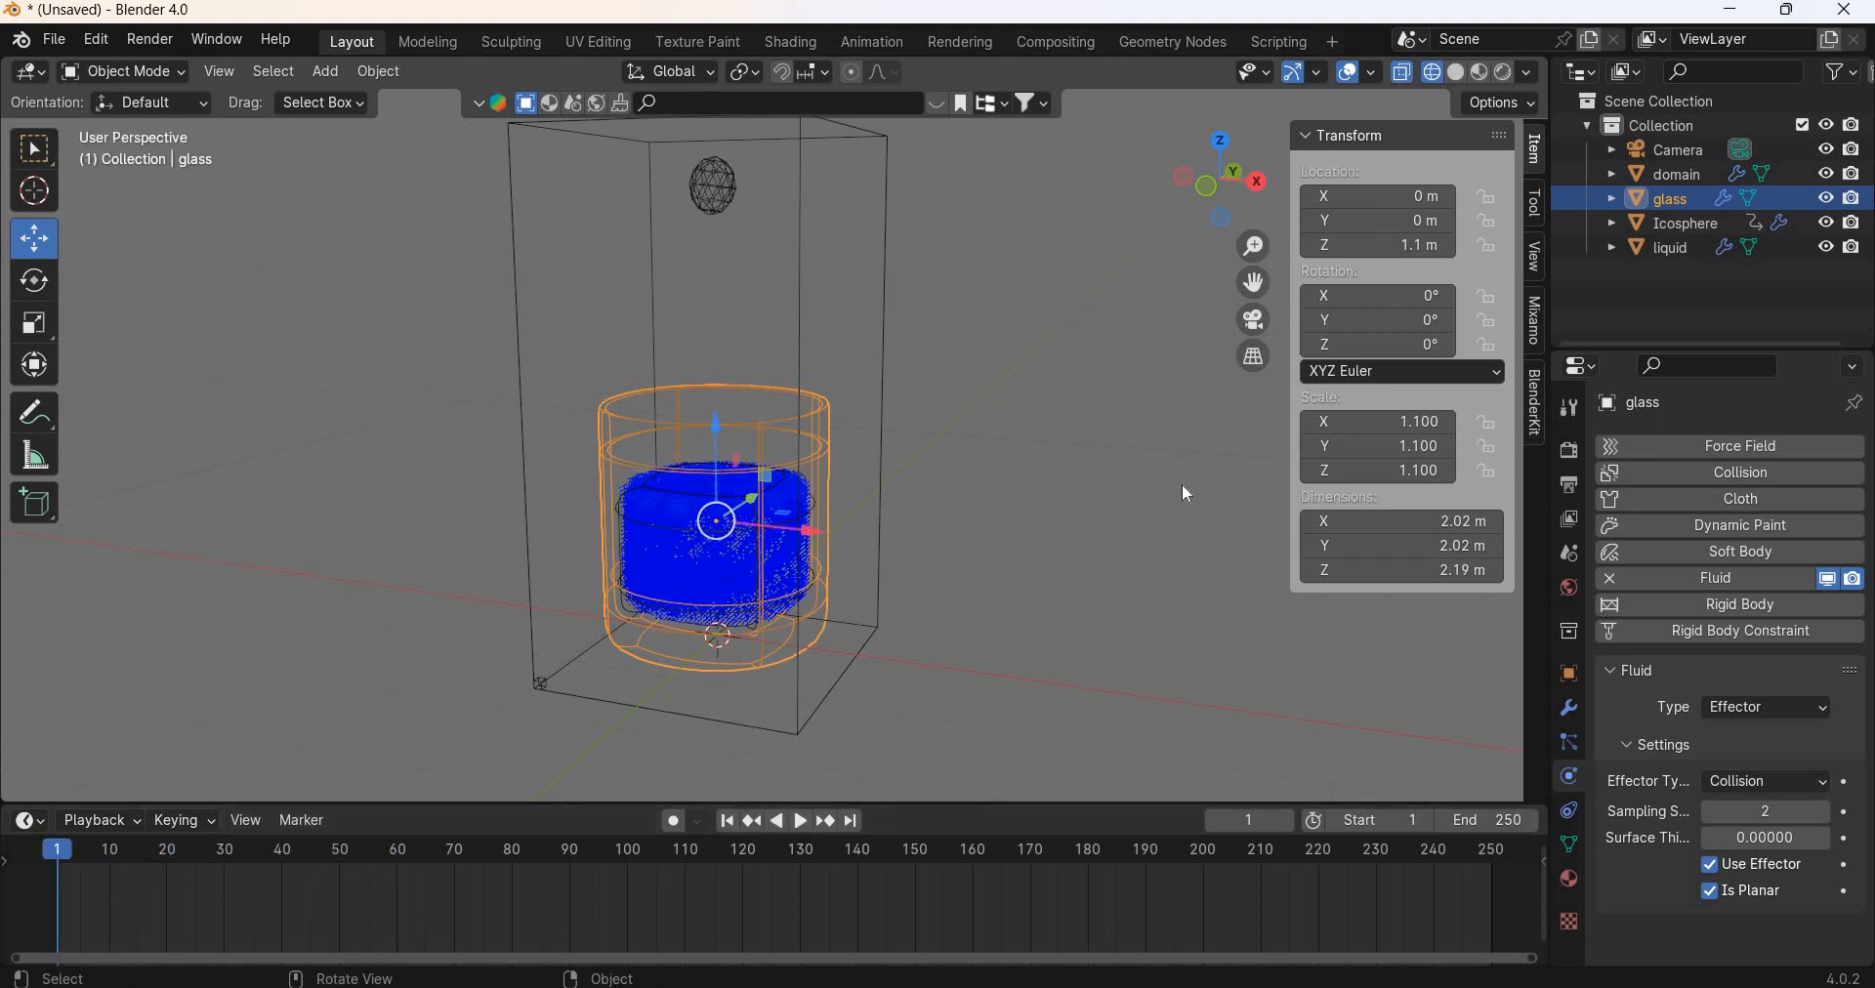
pyautogui.click(1797, 455)
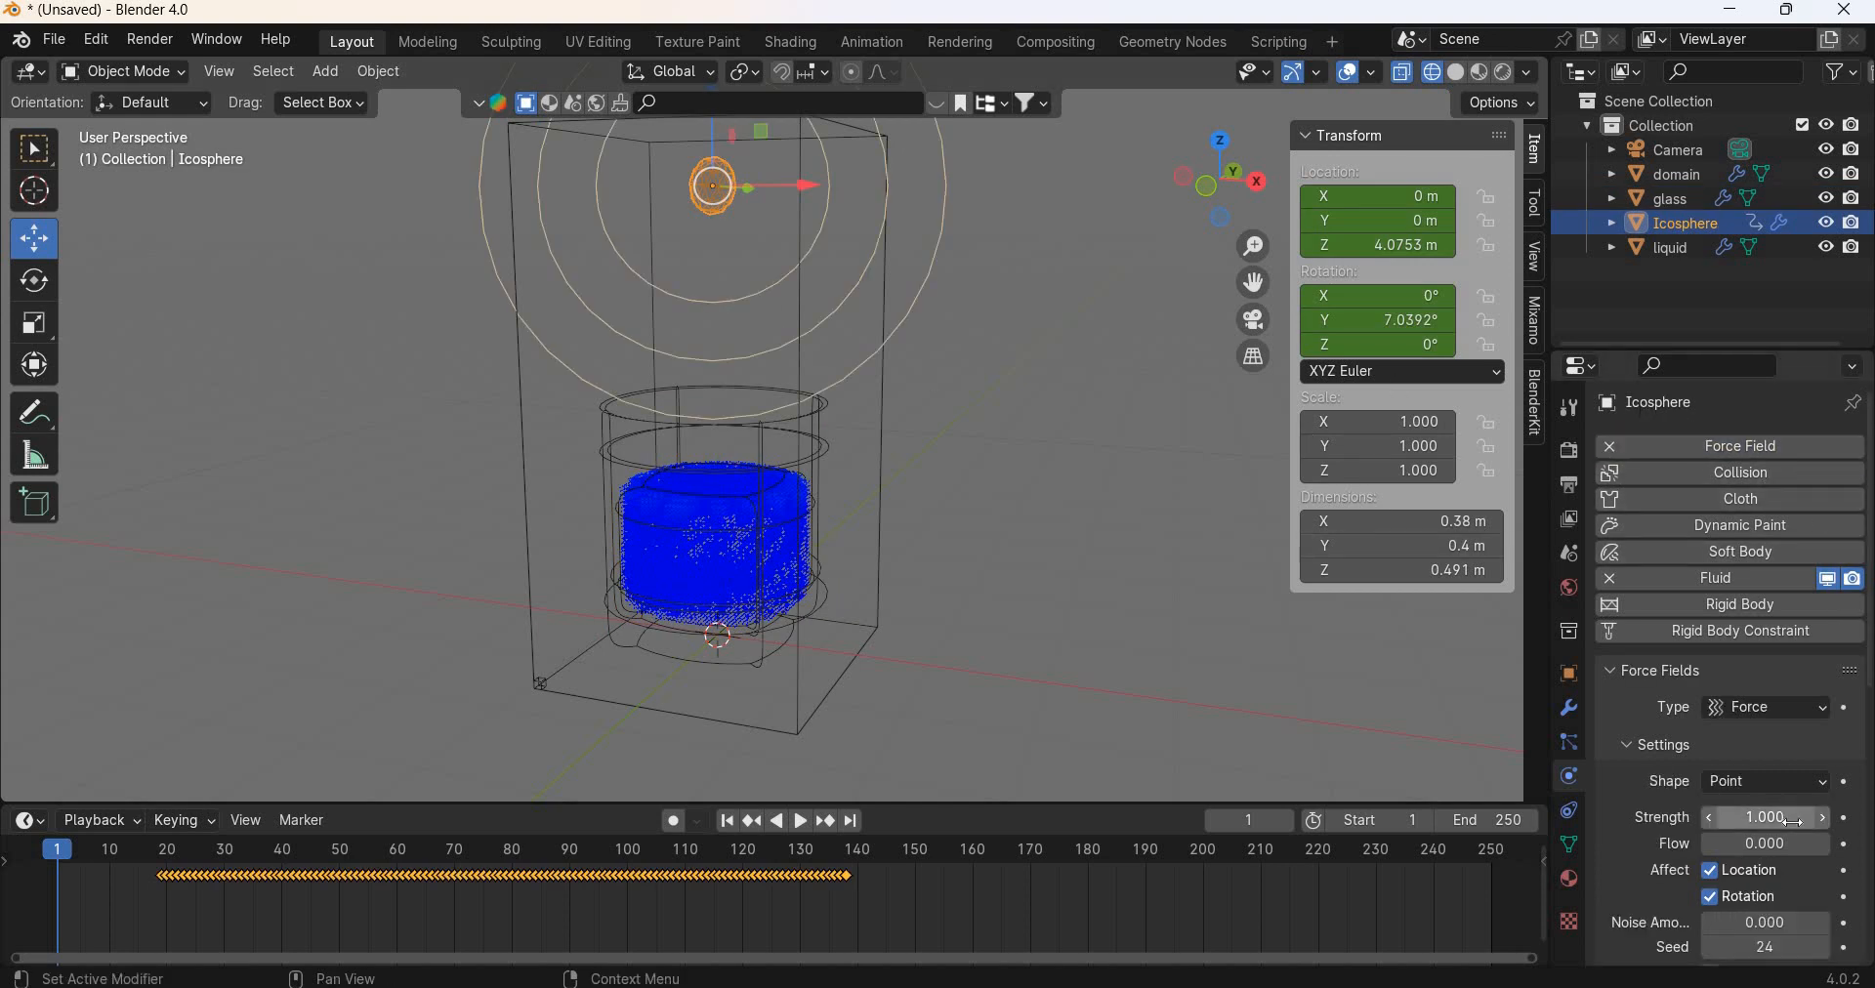
pyautogui.click(1779, 785)
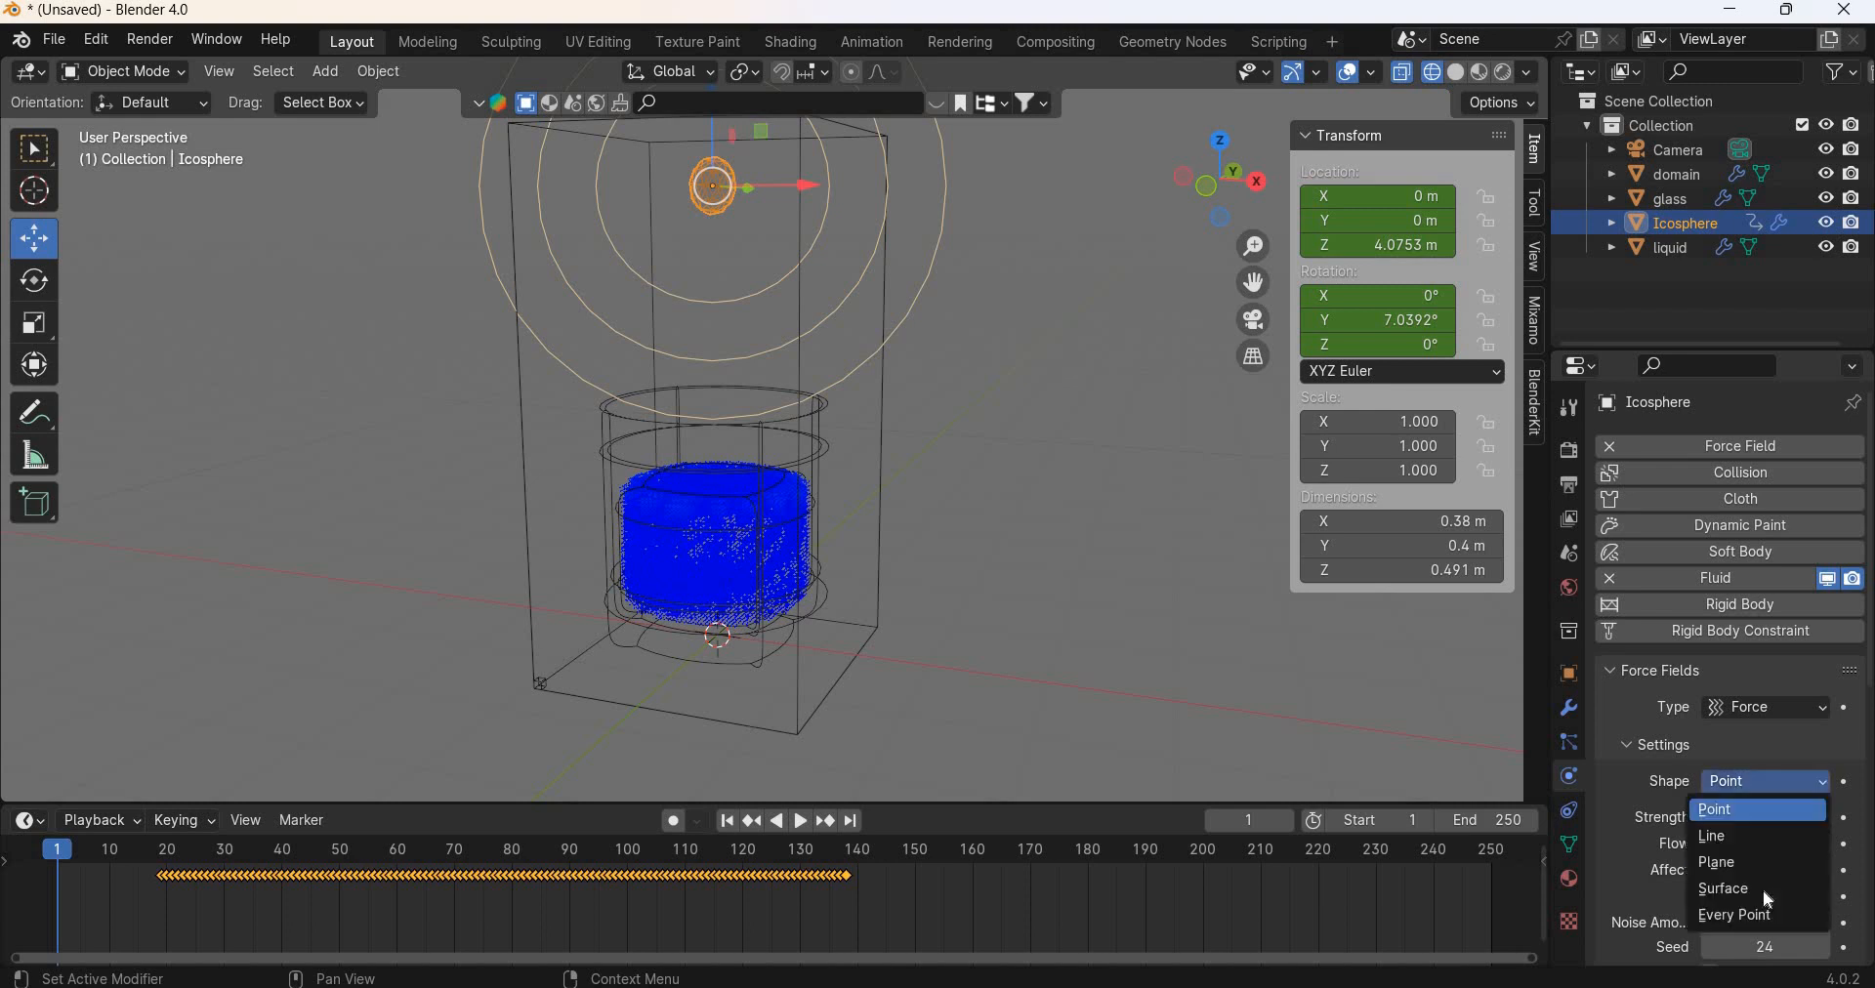
pyautogui.click(1758, 888)
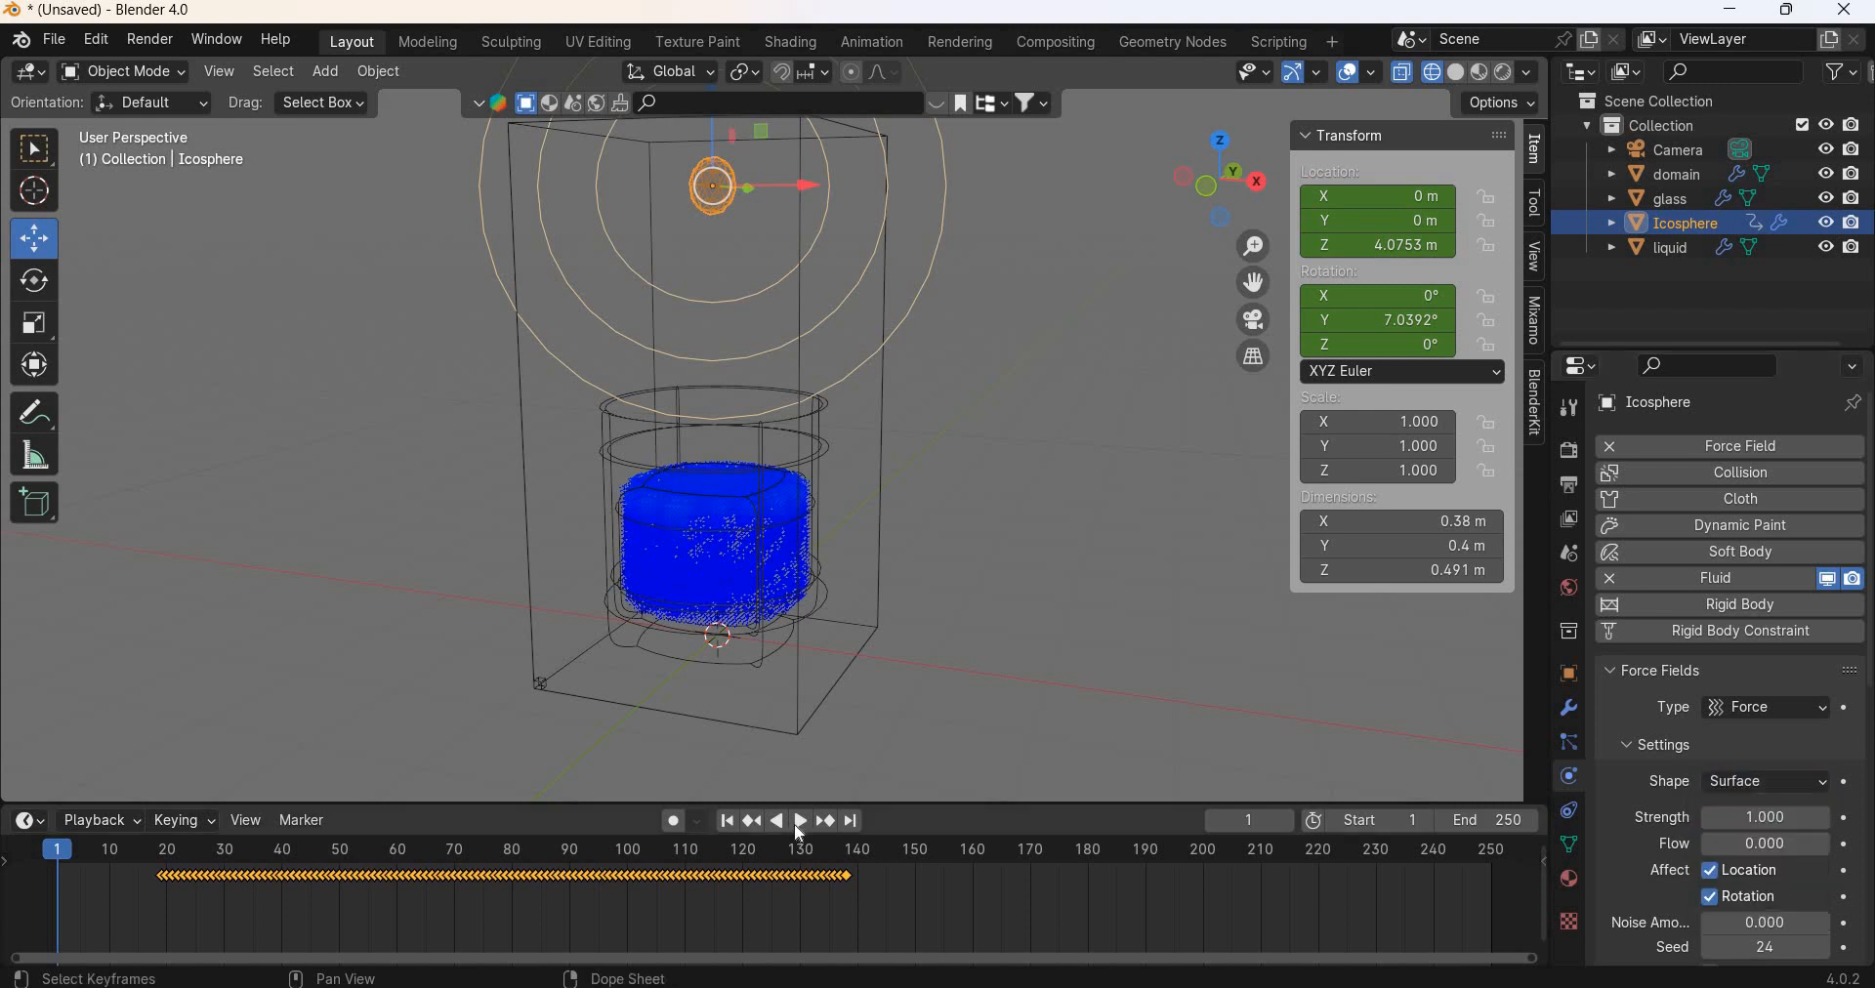
# Step: Play the simulation to examine the surface-shaped force field's effect on the liquid, and return to the first frame
pyautogui.click(796, 825)
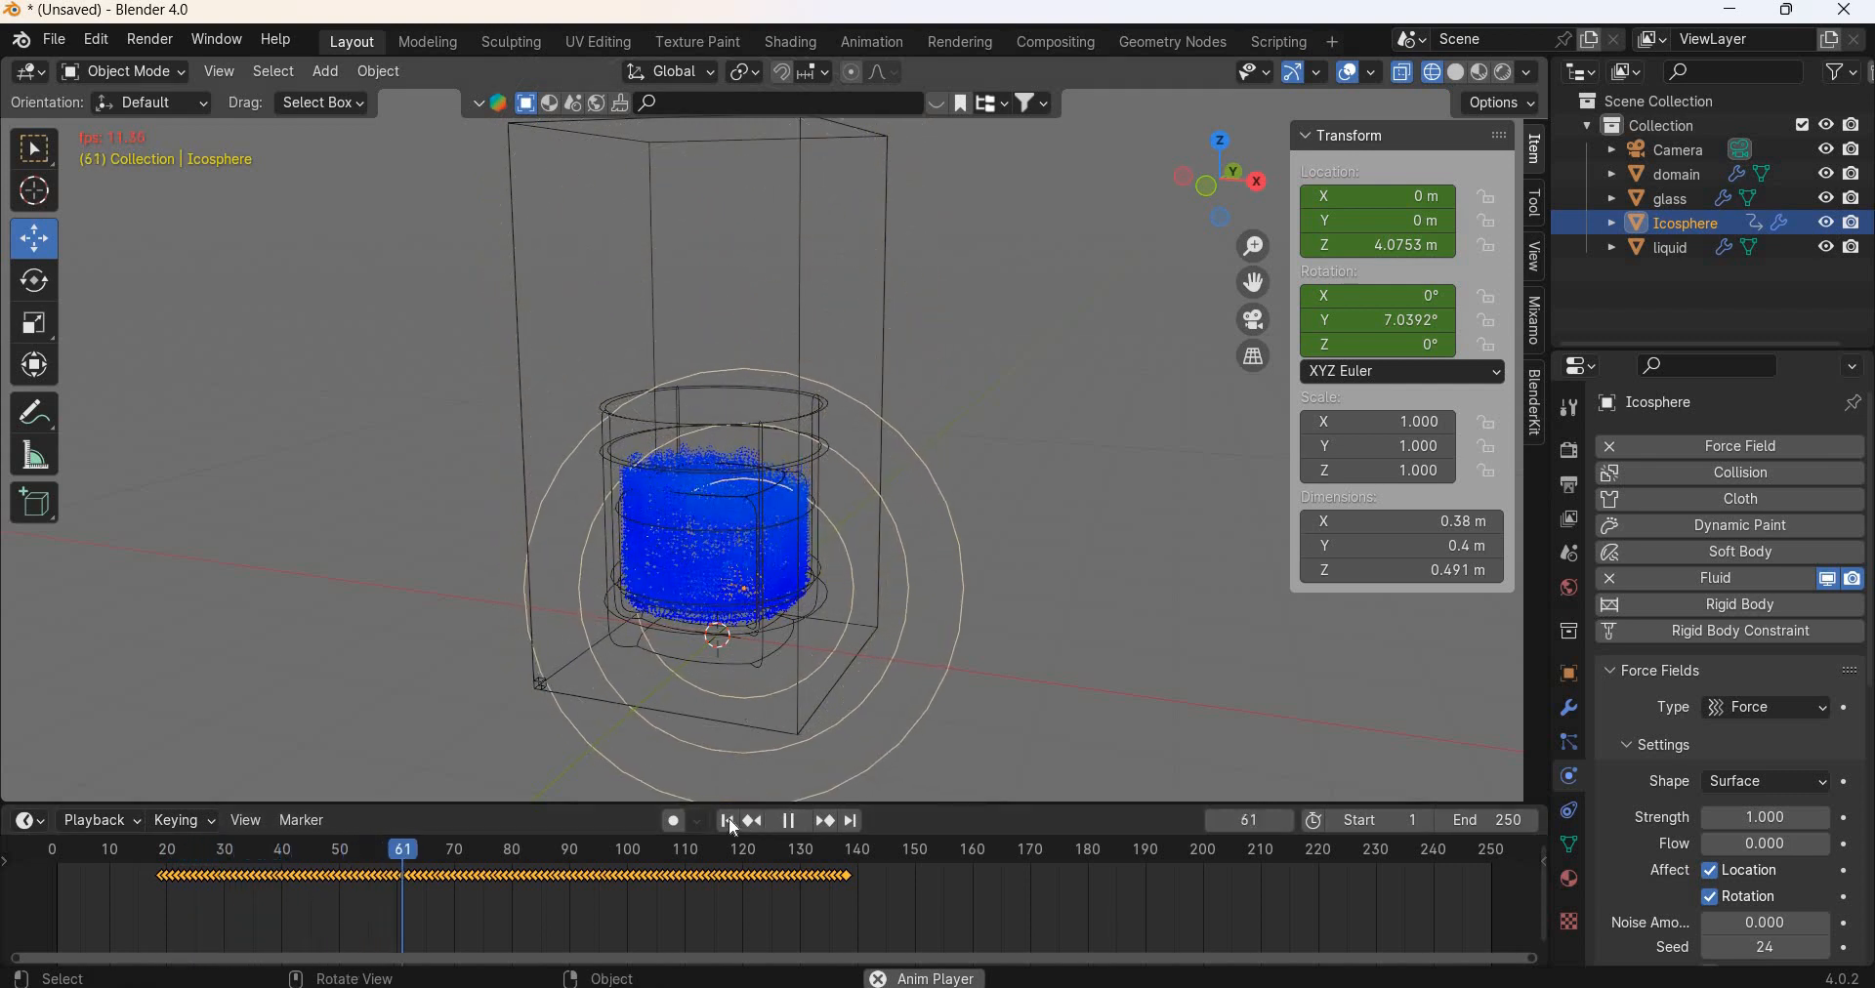
pyautogui.click(789, 821)
pyautogui.click(727, 820)
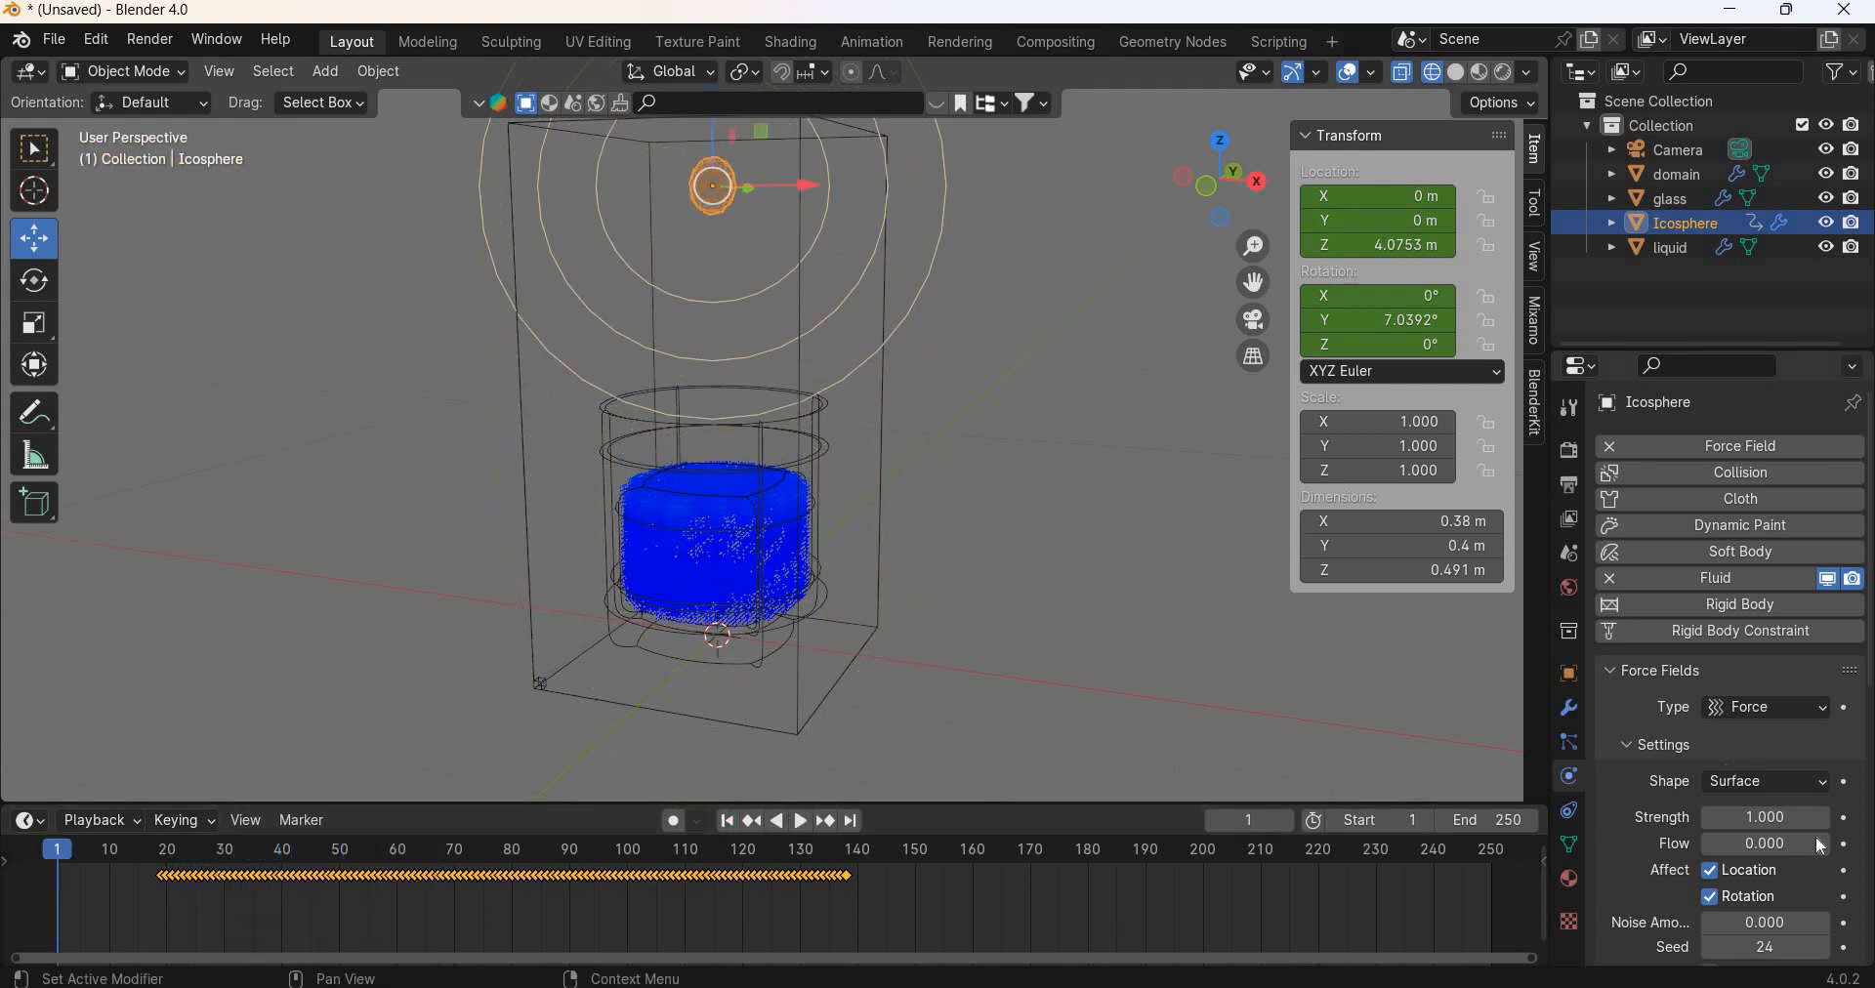
# Step: Set the ico sphere's force field strength to 3 and test the simulation, returning to the first frame
pyautogui.scroll(-3, 1807, 782)
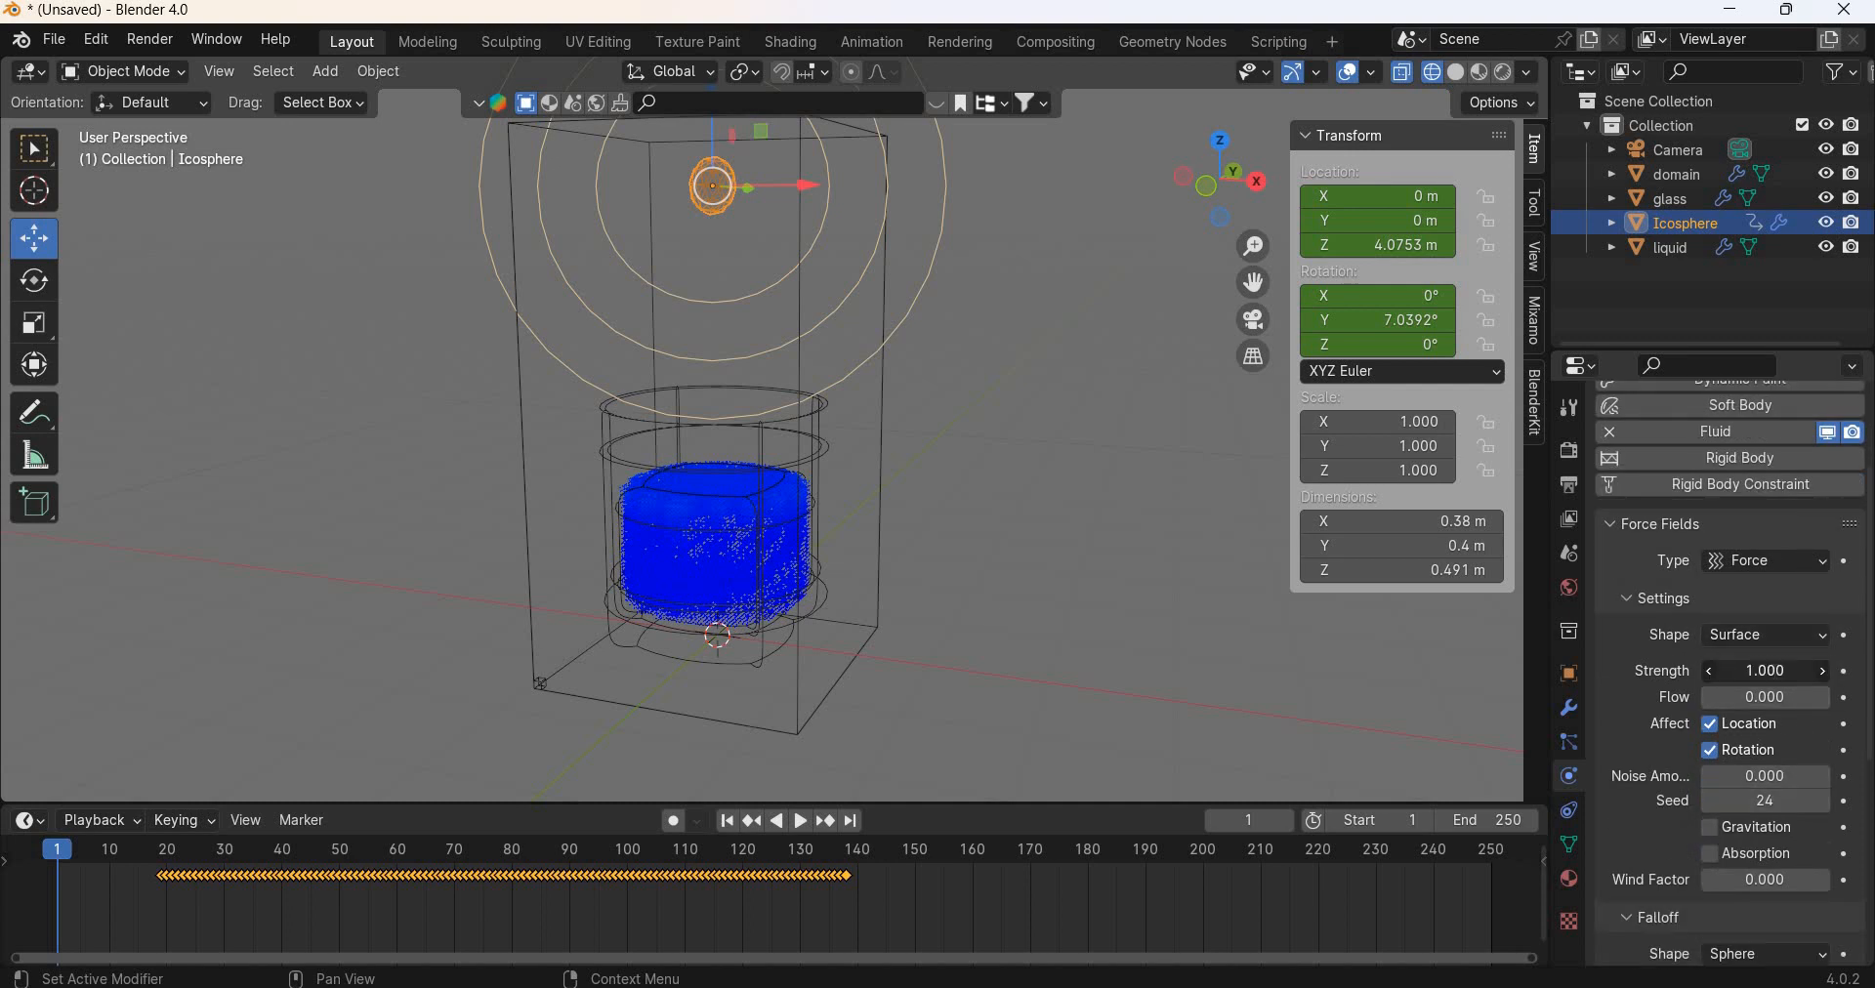
pyautogui.press('Return')
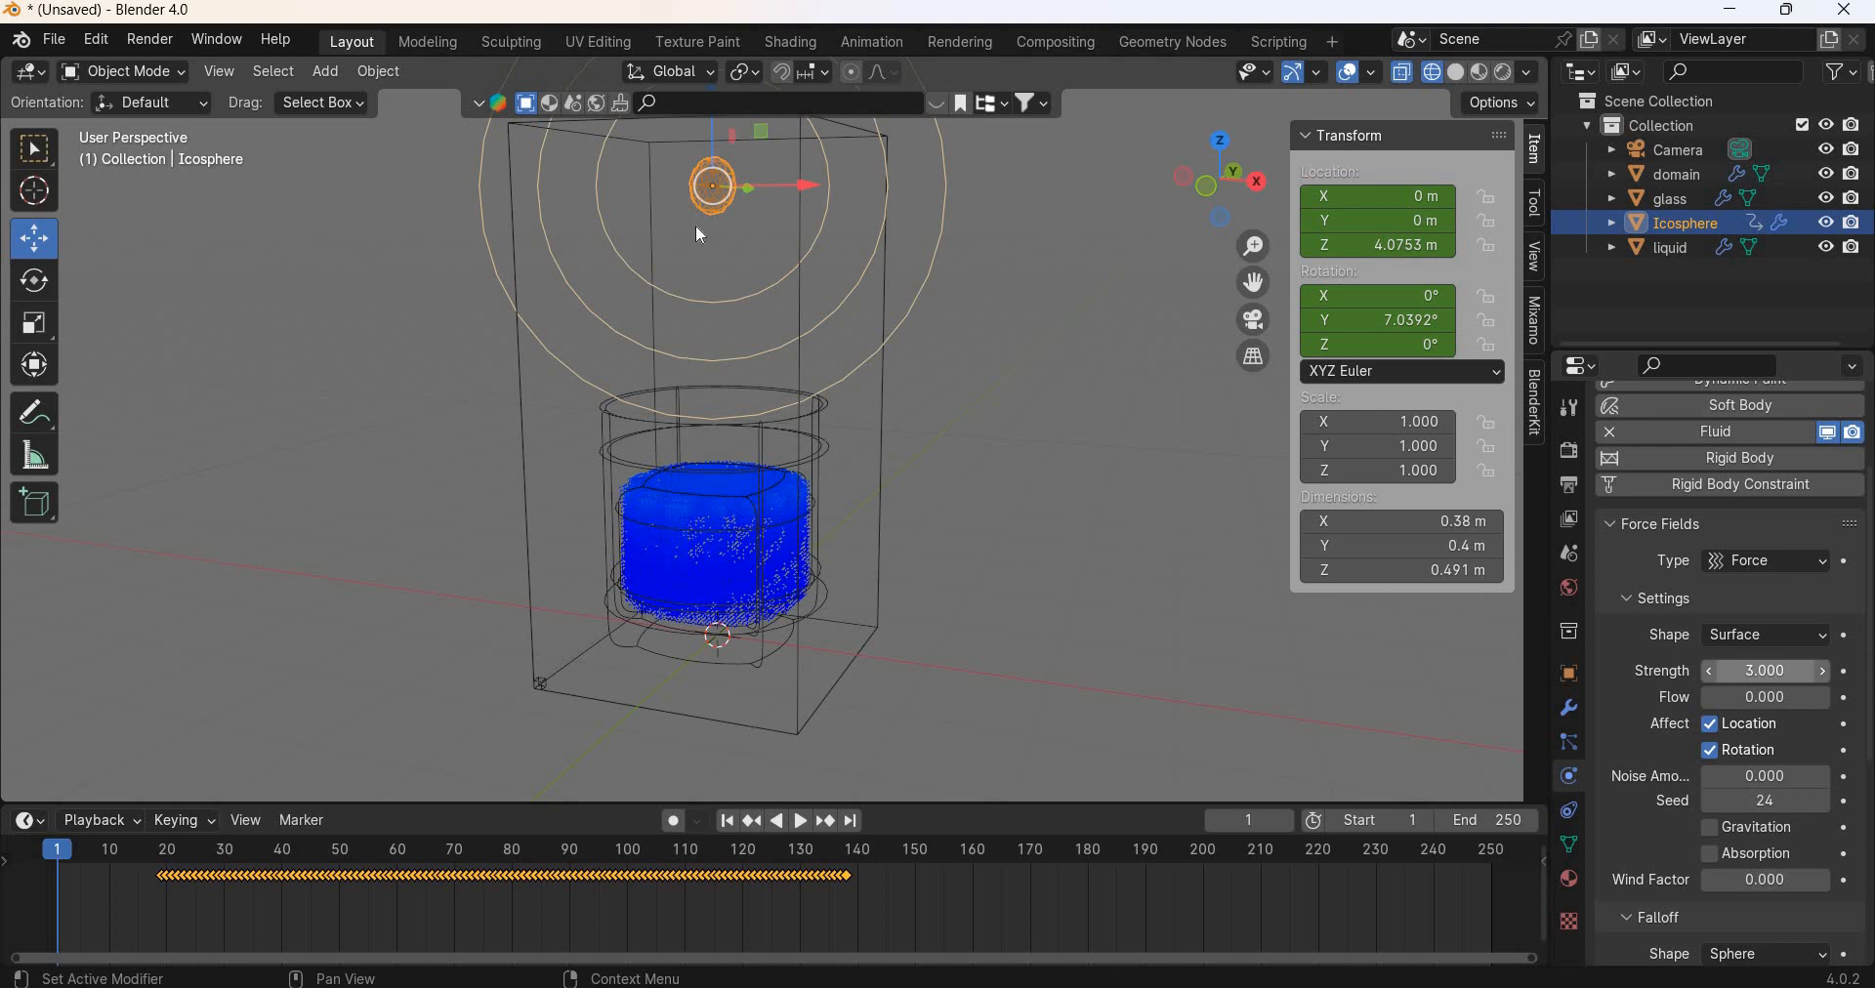
pyautogui.click(803, 821)
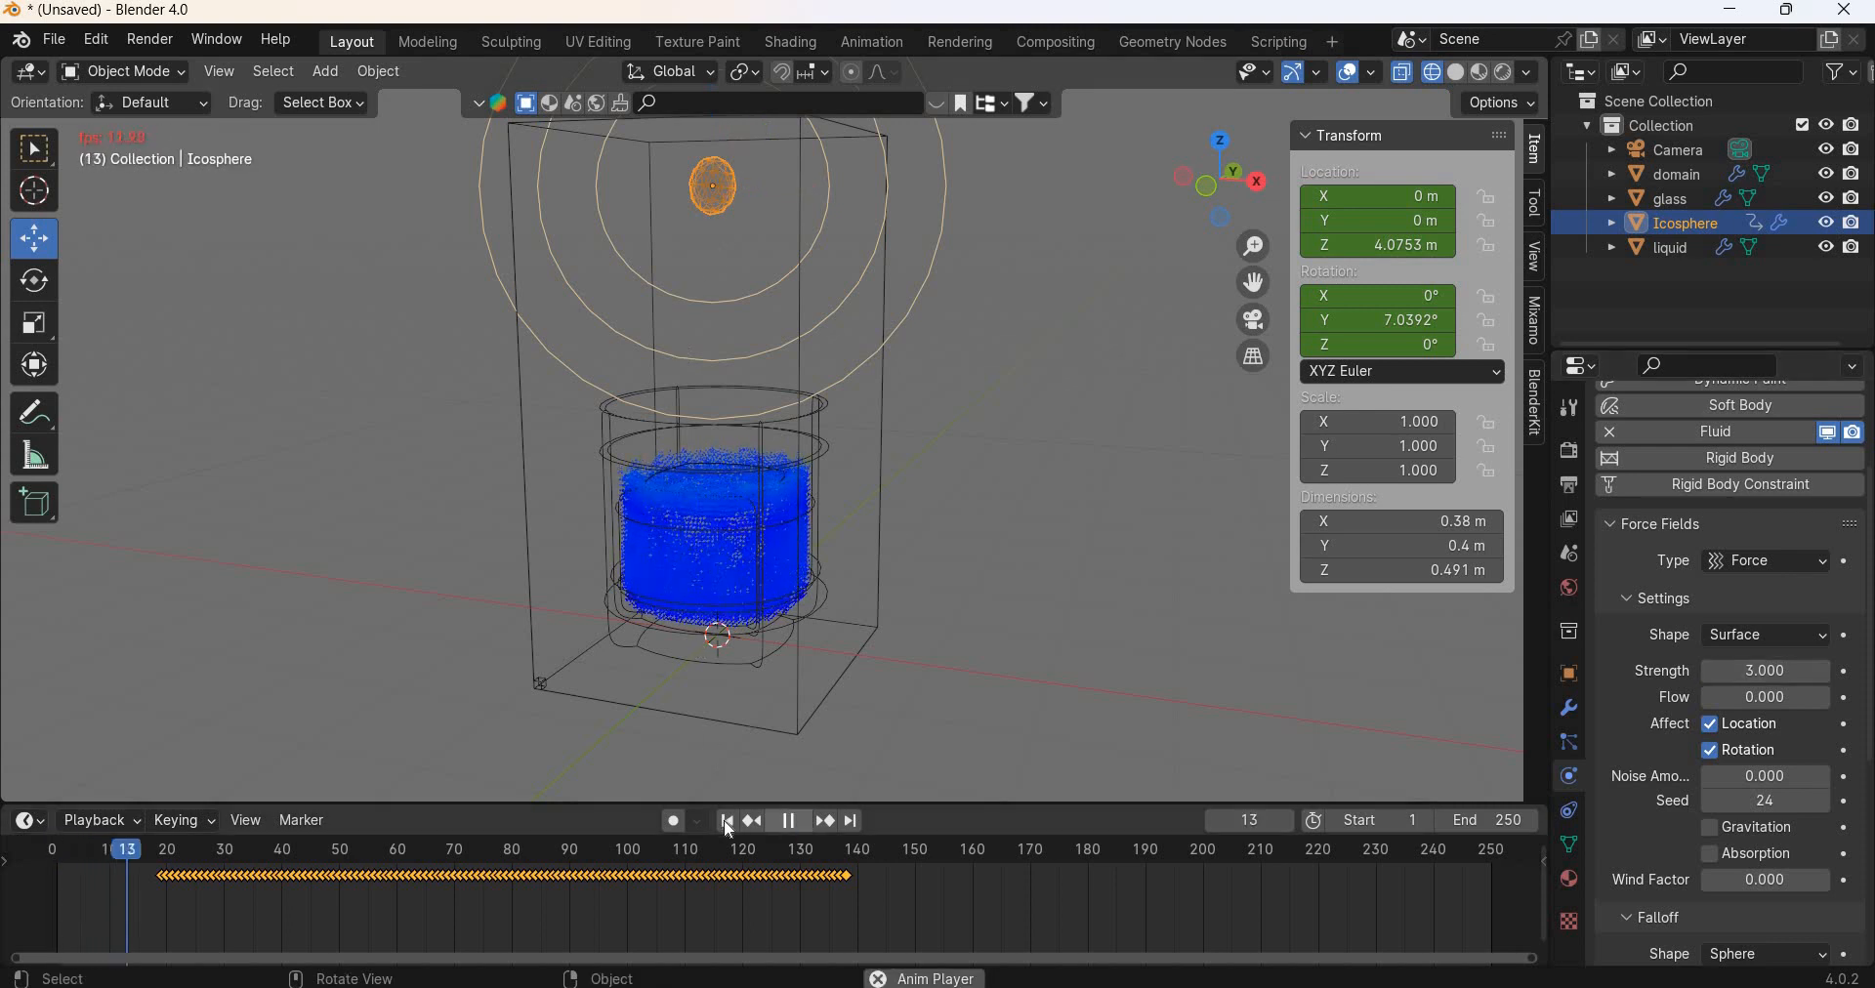
pyautogui.press('space')
pyautogui.hotkey('shift', 'Left')
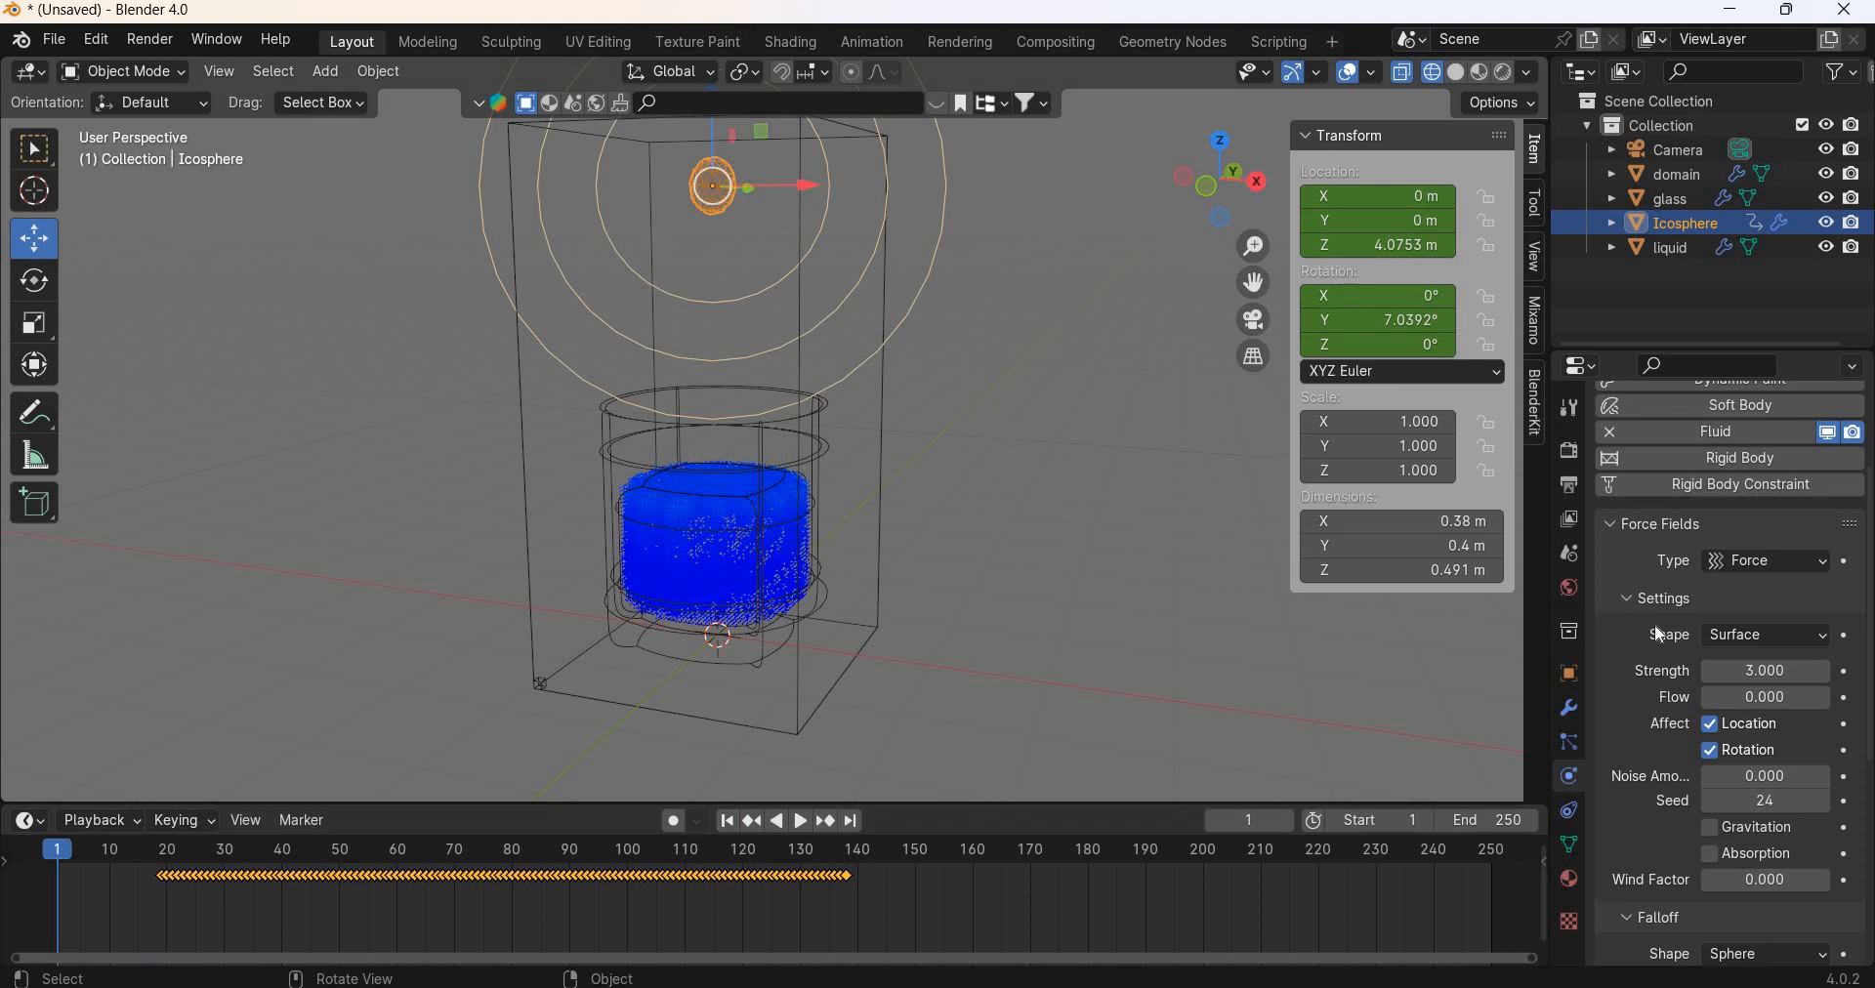
# Step: Enable the maximum distance in the ico sphere's force field falloff and set it to 0.07 m
pyautogui.scroll(-3, 1764, 831)
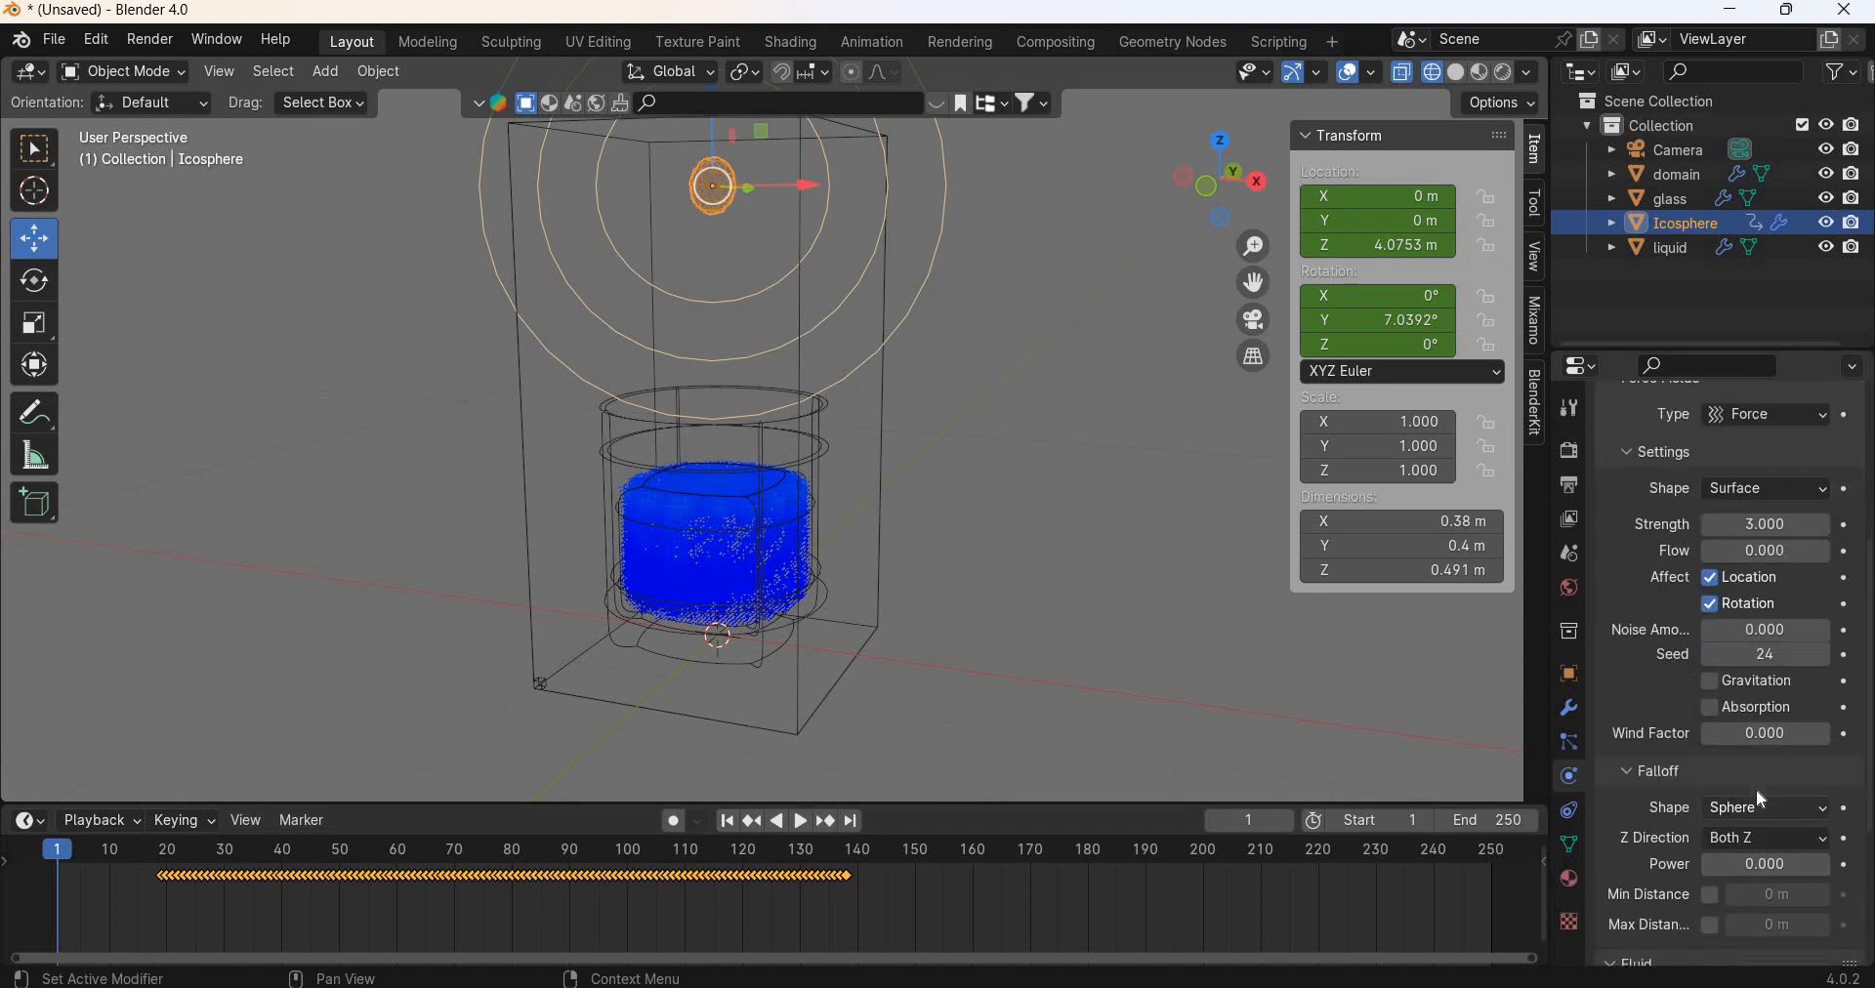
pyautogui.scroll(-3, 1711, 782)
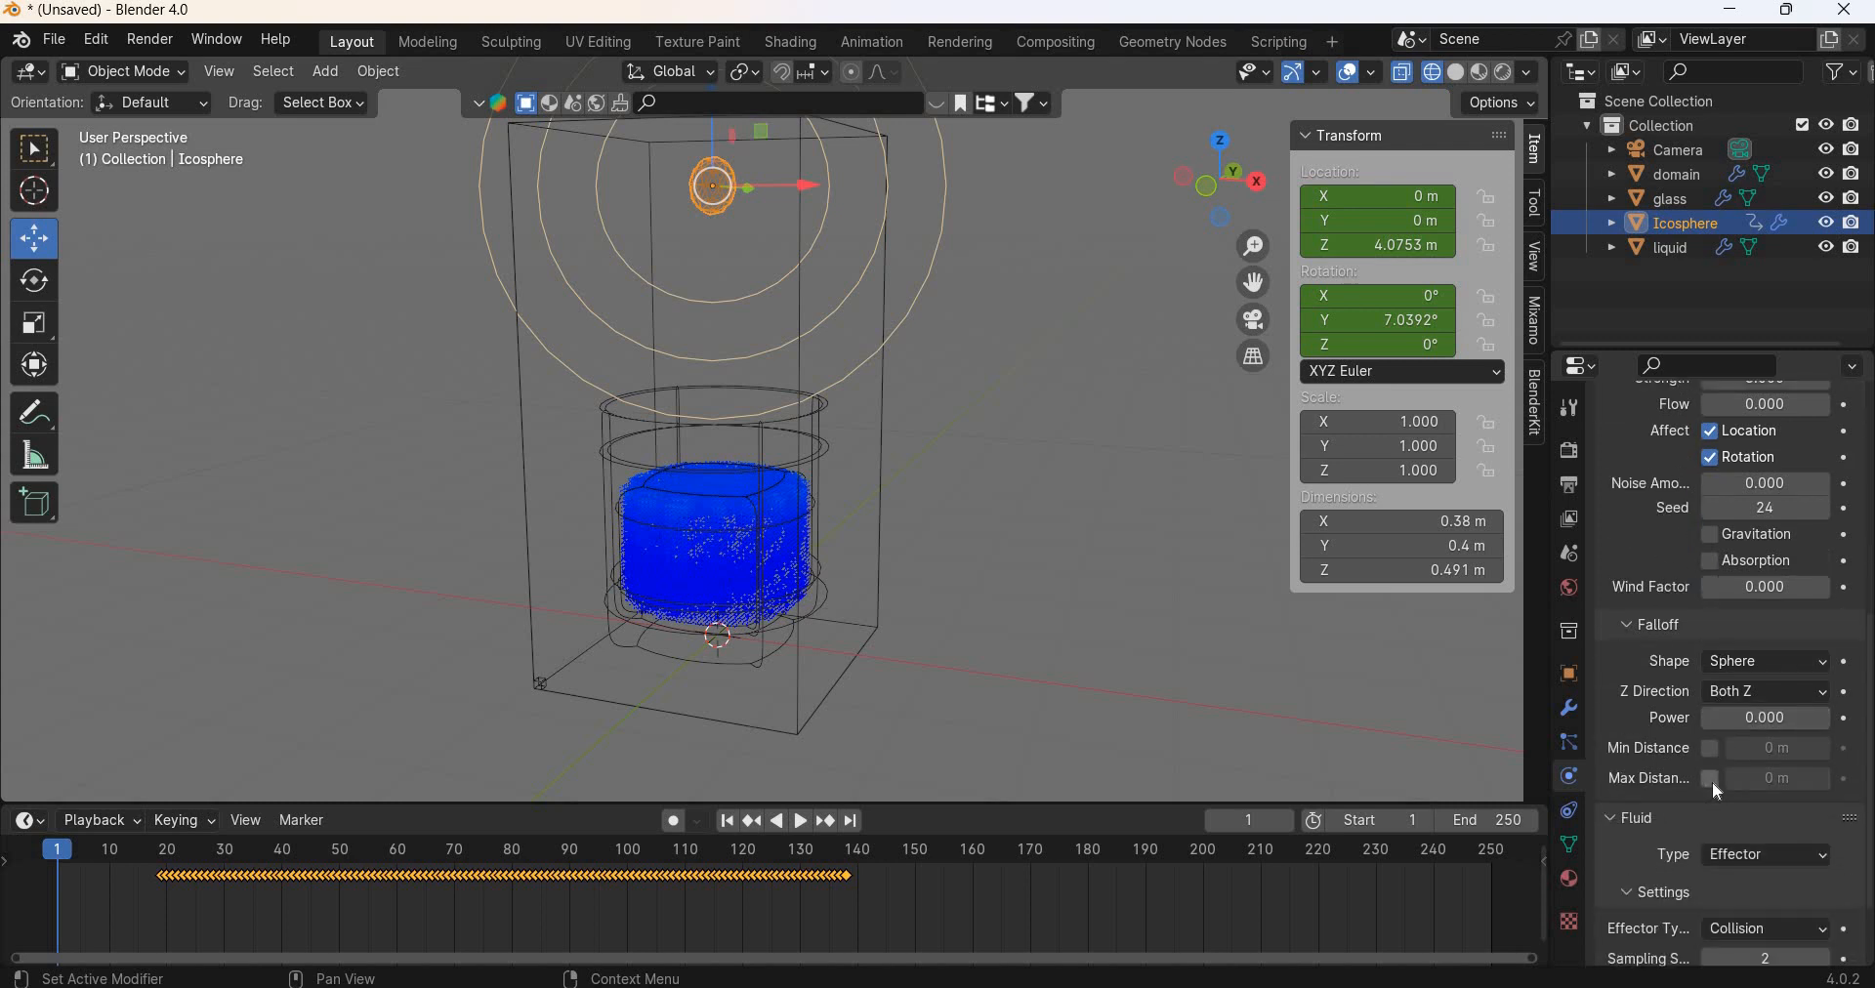
pyautogui.click(1713, 781)
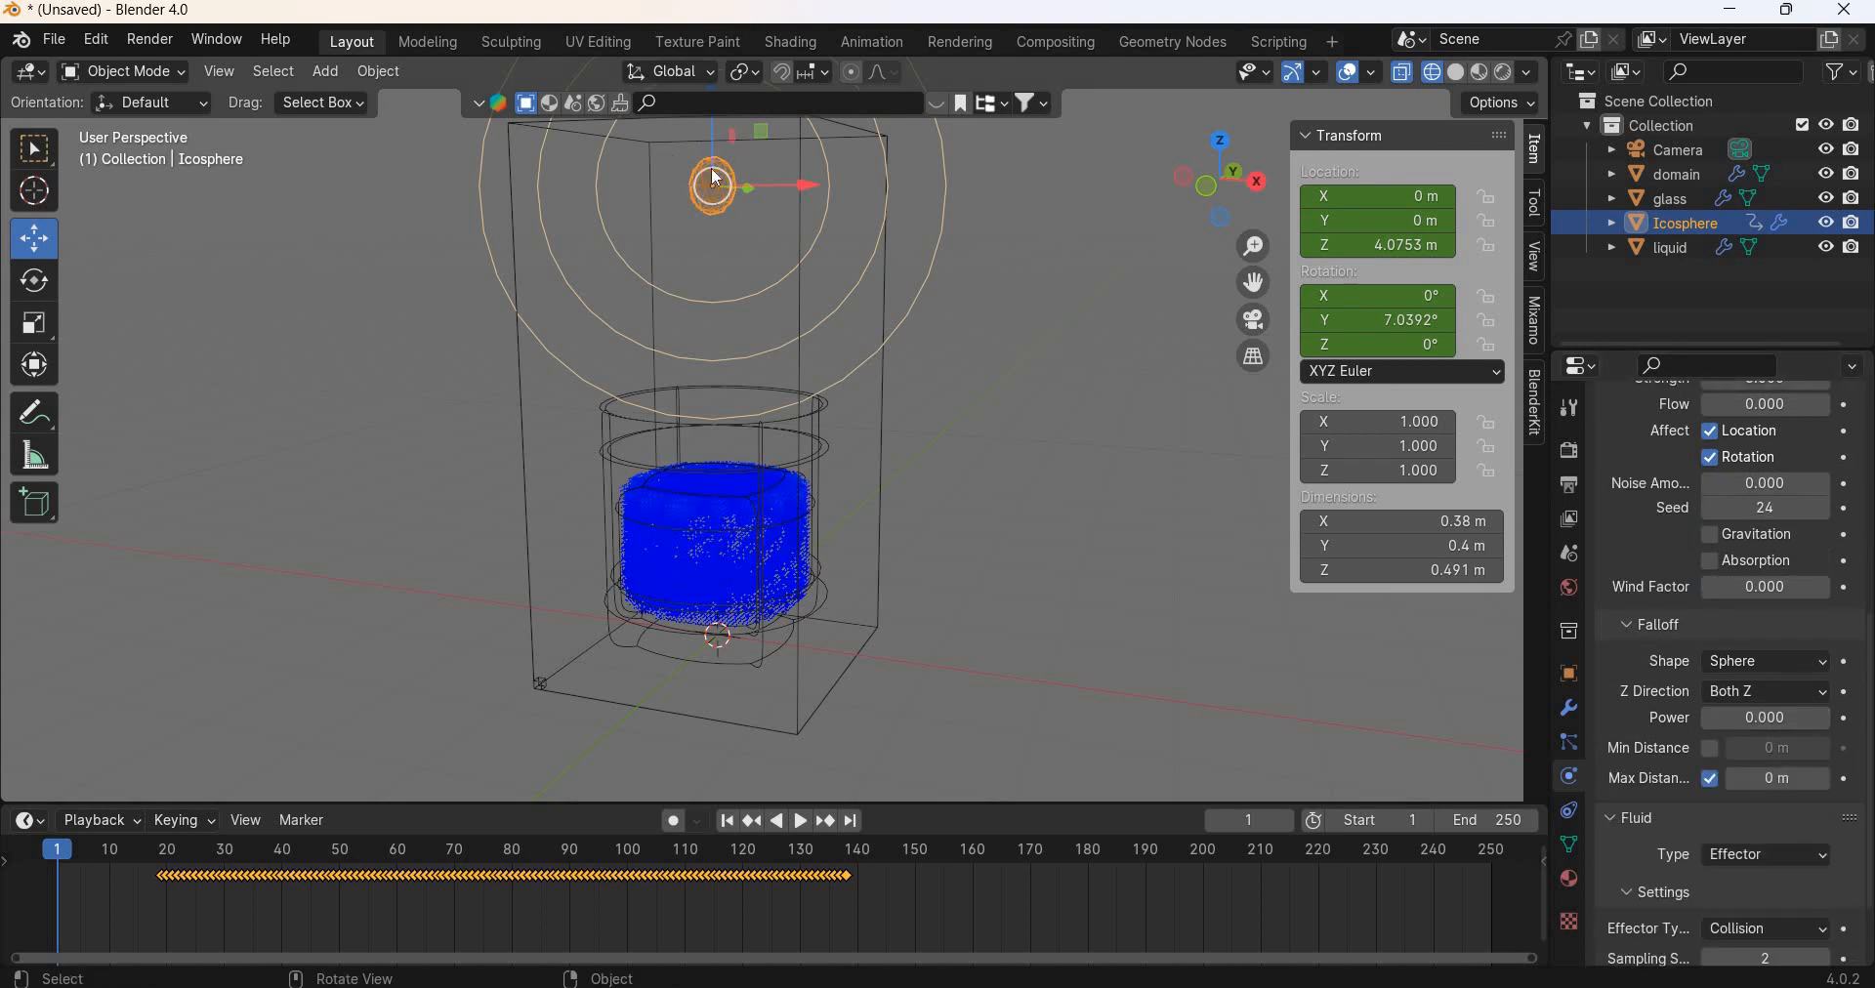
pyautogui.click(1823, 784)
pyautogui.click(1825, 783)
pyautogui.click(1825, 783)
pyautogui.click(1825, 785)
pyautogui.click(1824, 786)
pyautogui.click(1824, 787)
pyautogui.click(1824, 787)
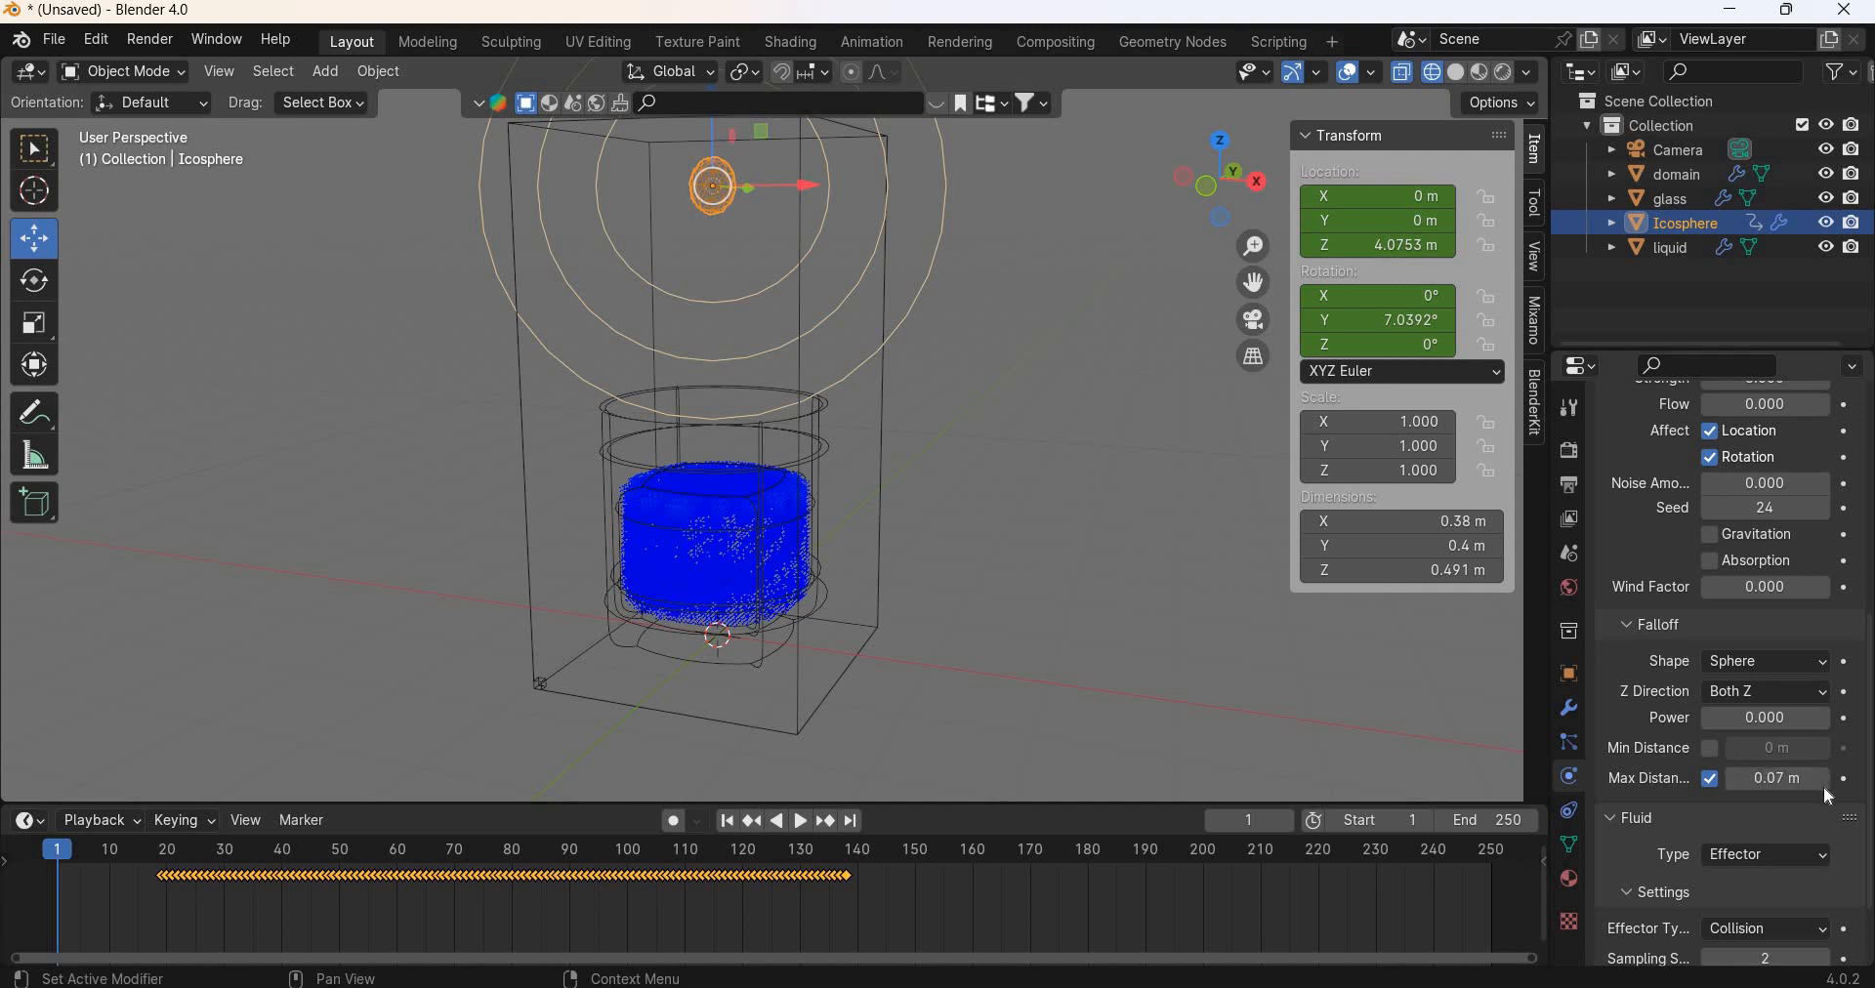
# Step: Raise the ico sphere force field's maximum distance to 0.29 m and test the simulation, returning to the first frame
pyautogui.doubleClick(1825, 787)
pyautogui.click(1824, 787)
pyautogui.click(1824, 788)
pyautogui.click(1825, 787)
pyautogui.click(1825, 787)
pyautogui.click(1824, 787)
pyautogui.click(1822, 779)
pyautogui.click(1823, 780)
pyautogui.click(1823, 780)
pyautogui.click(1817, 779)
pyautogui.click(1816, 780)
pyautogui.click(1817, 779)
pyautogui.click(1817, 779)
pyautogui.click(1816, 779)
pyautogui.click(1817, 779)
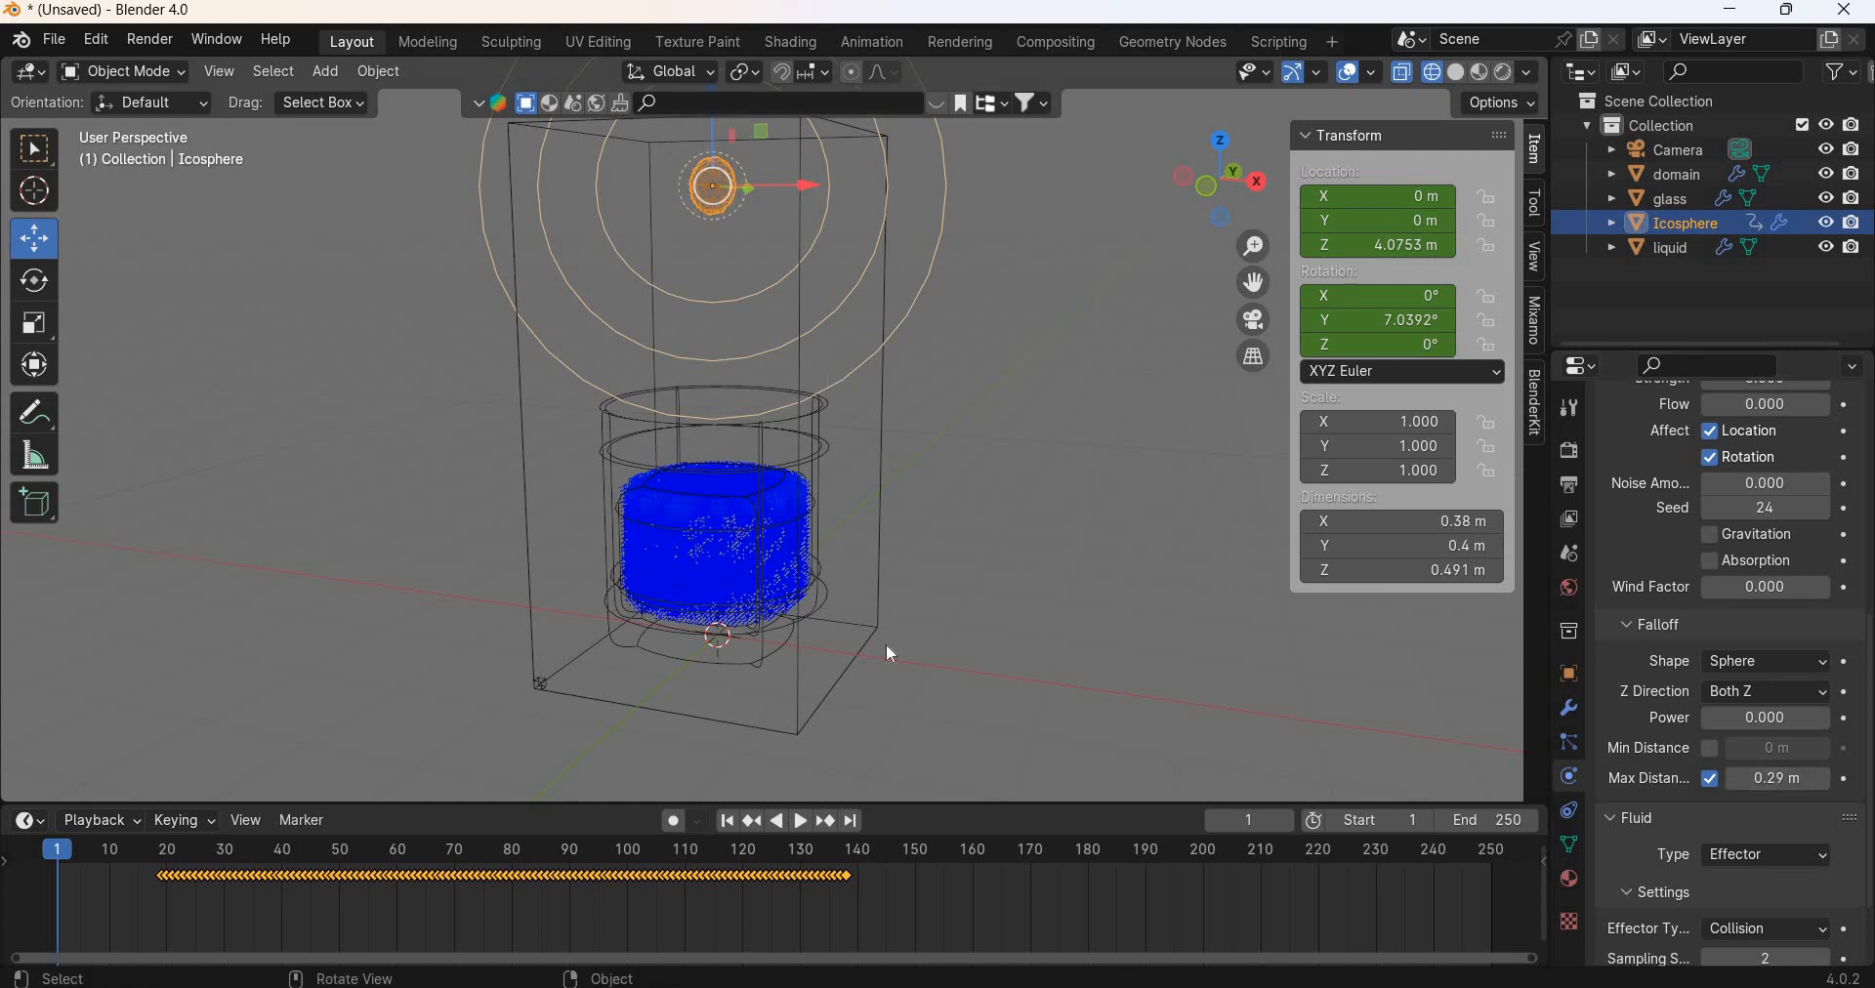
pyautogui.click(807, 827)
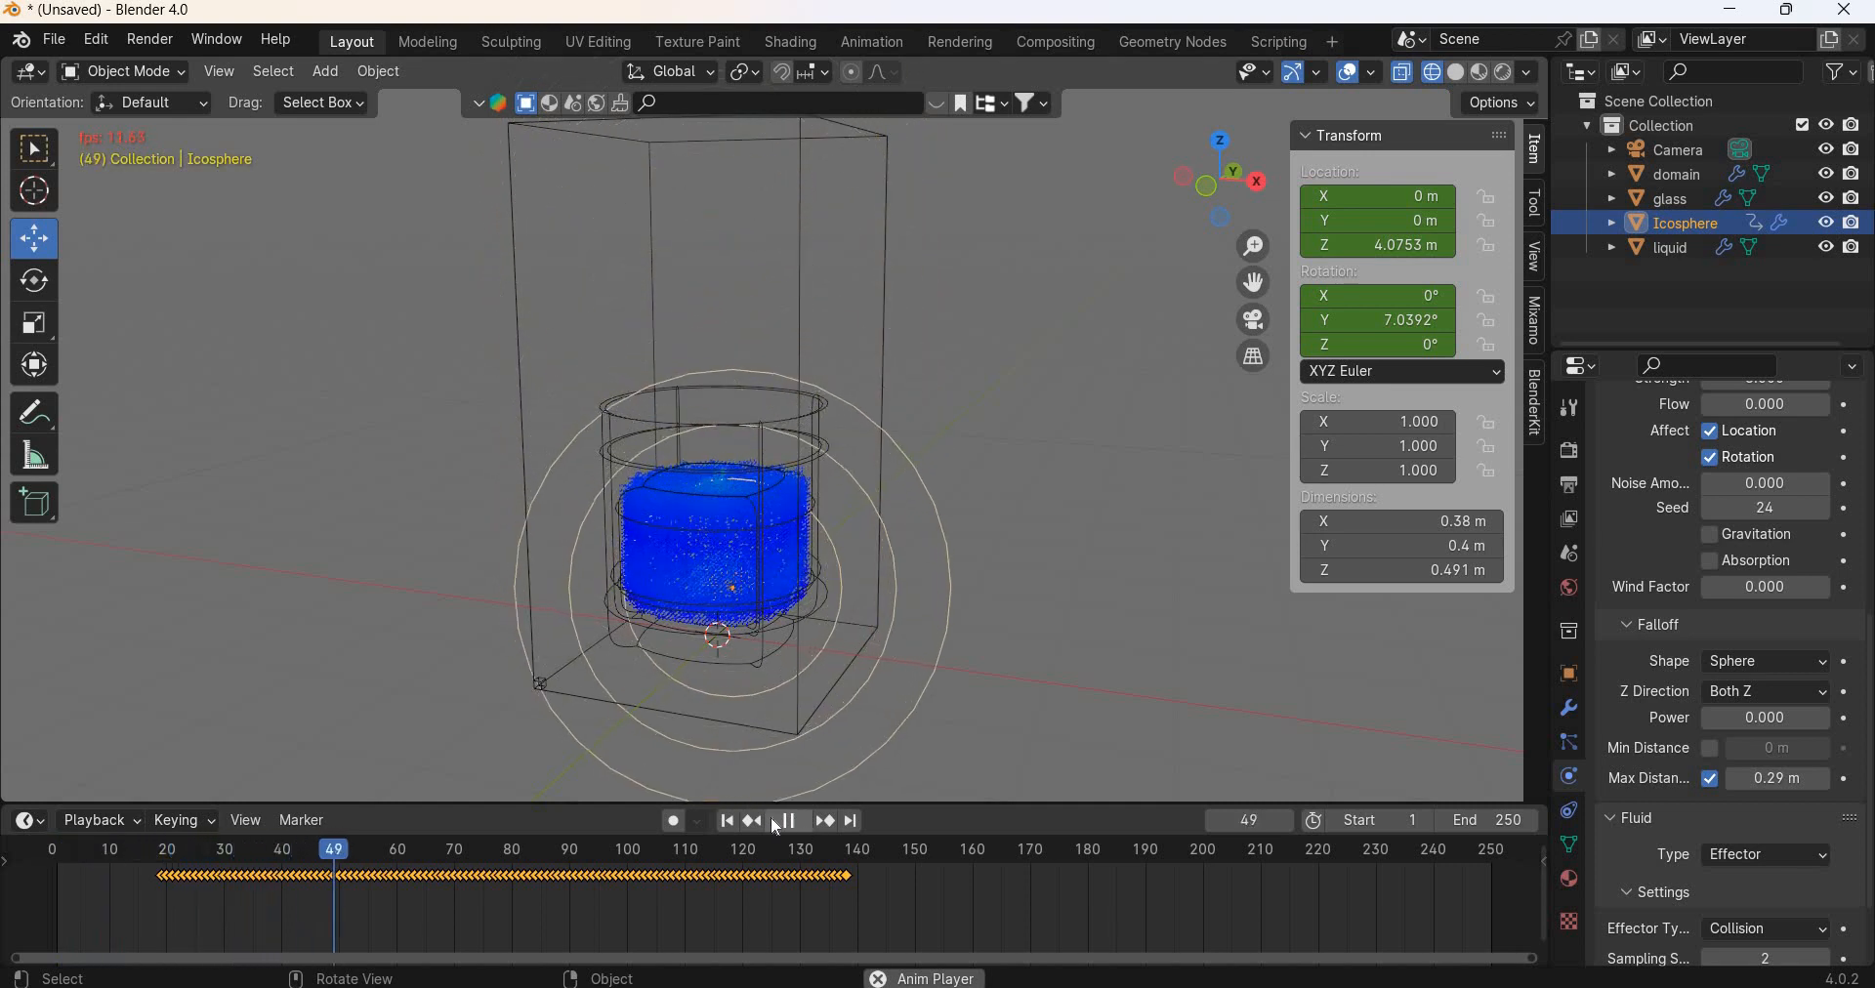
pyautogui.click(725, 821)
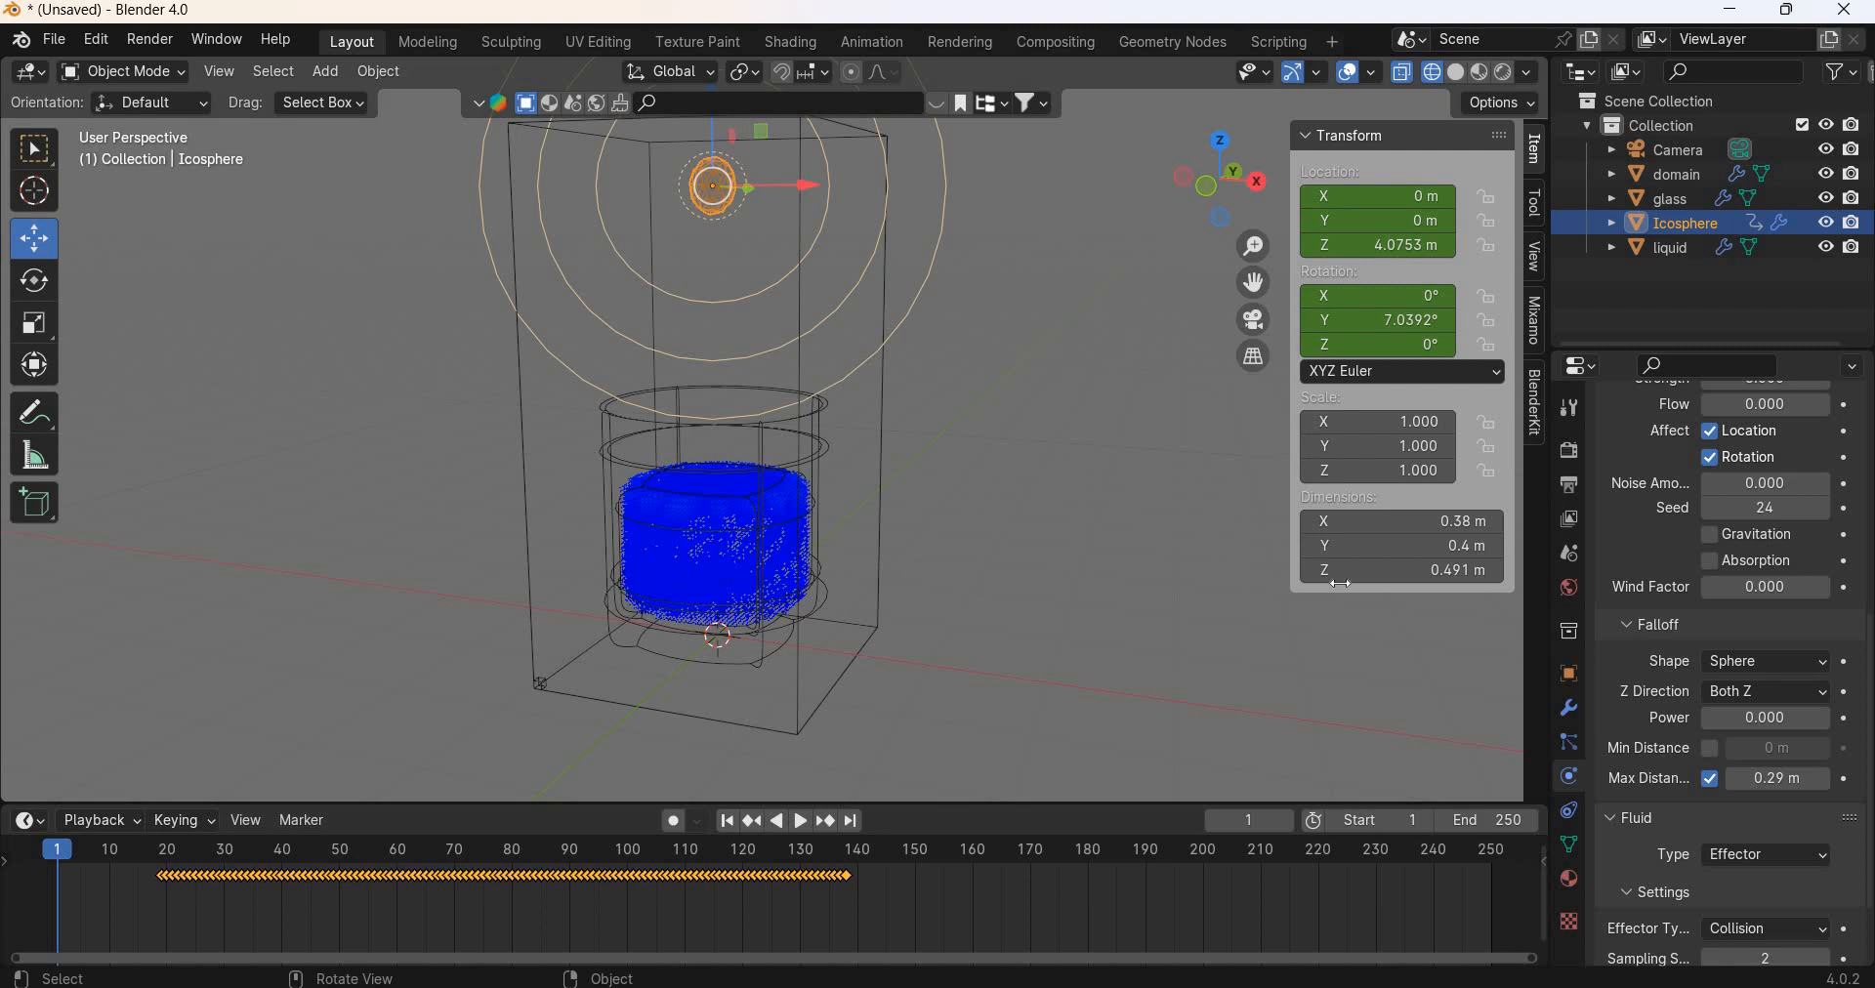
# Step: Set the ico sphere's force field strength to 6 and play the simulation to test it, returning to the first frame
pyautogui.scroll(4, 1732, 652)
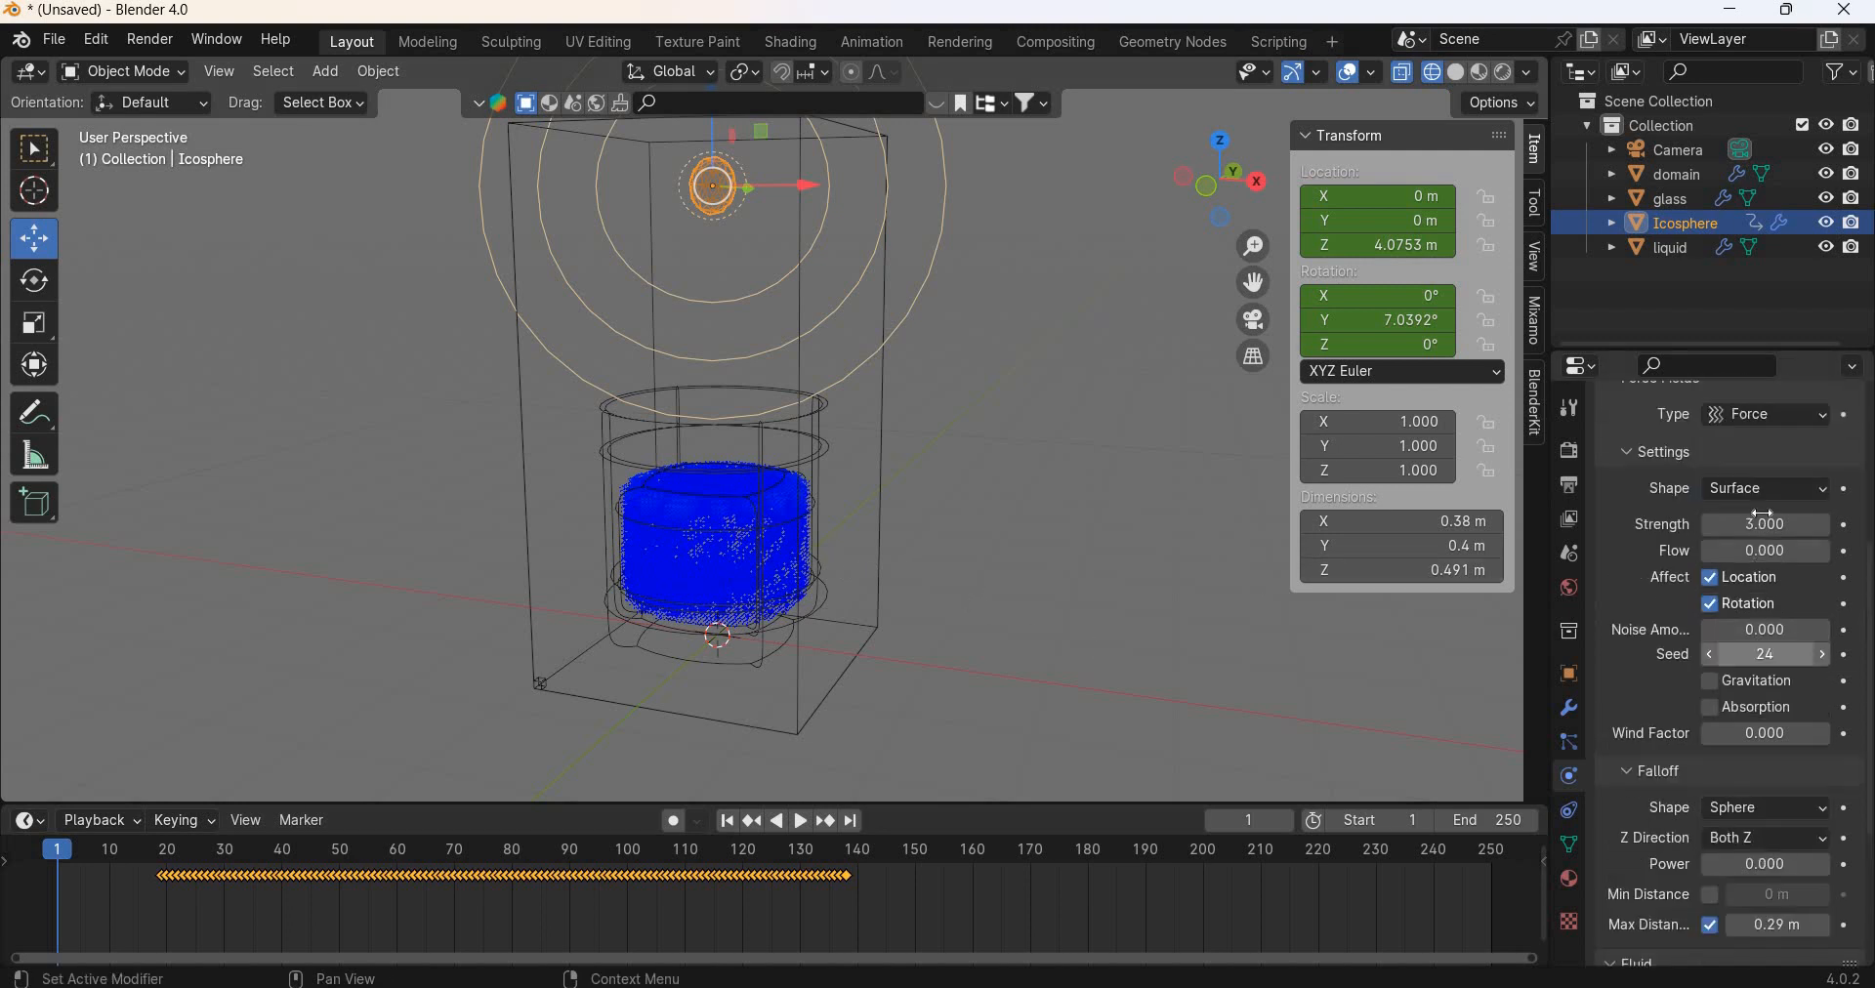
pyautogui.click(1767, 530)
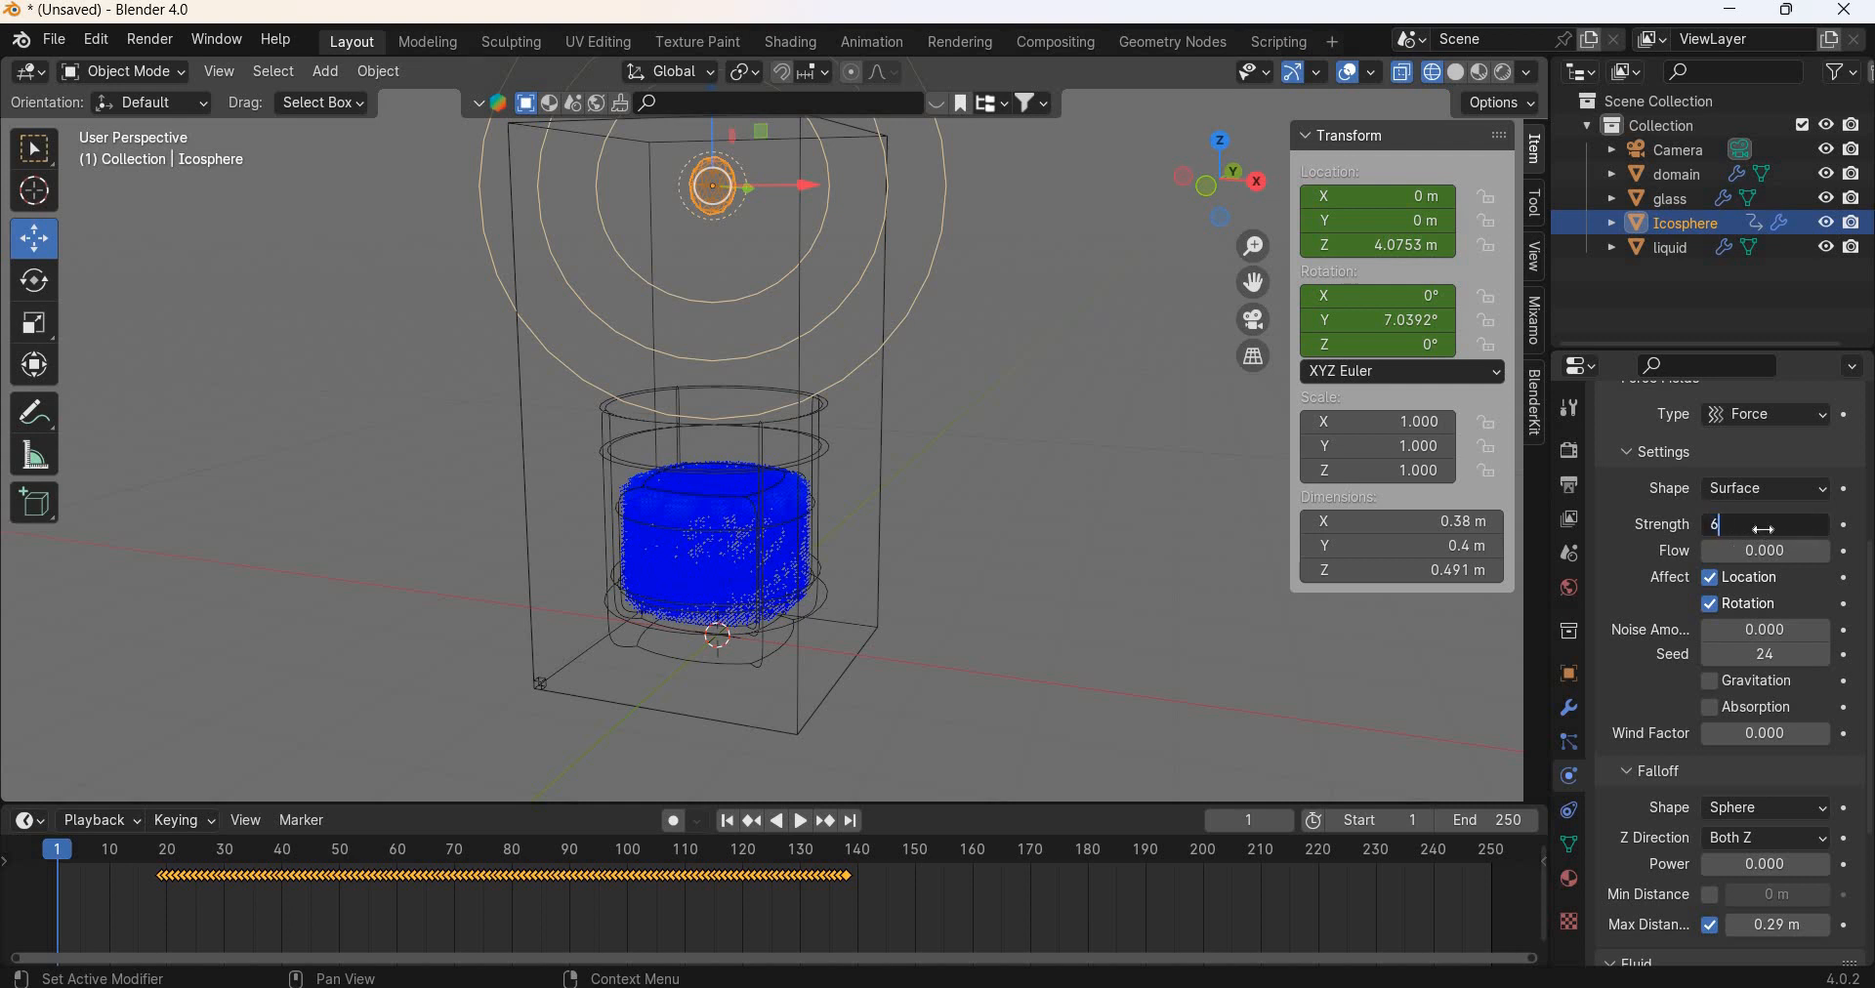
pyautogui.press('Return')
pyautogui.click(804, 826)
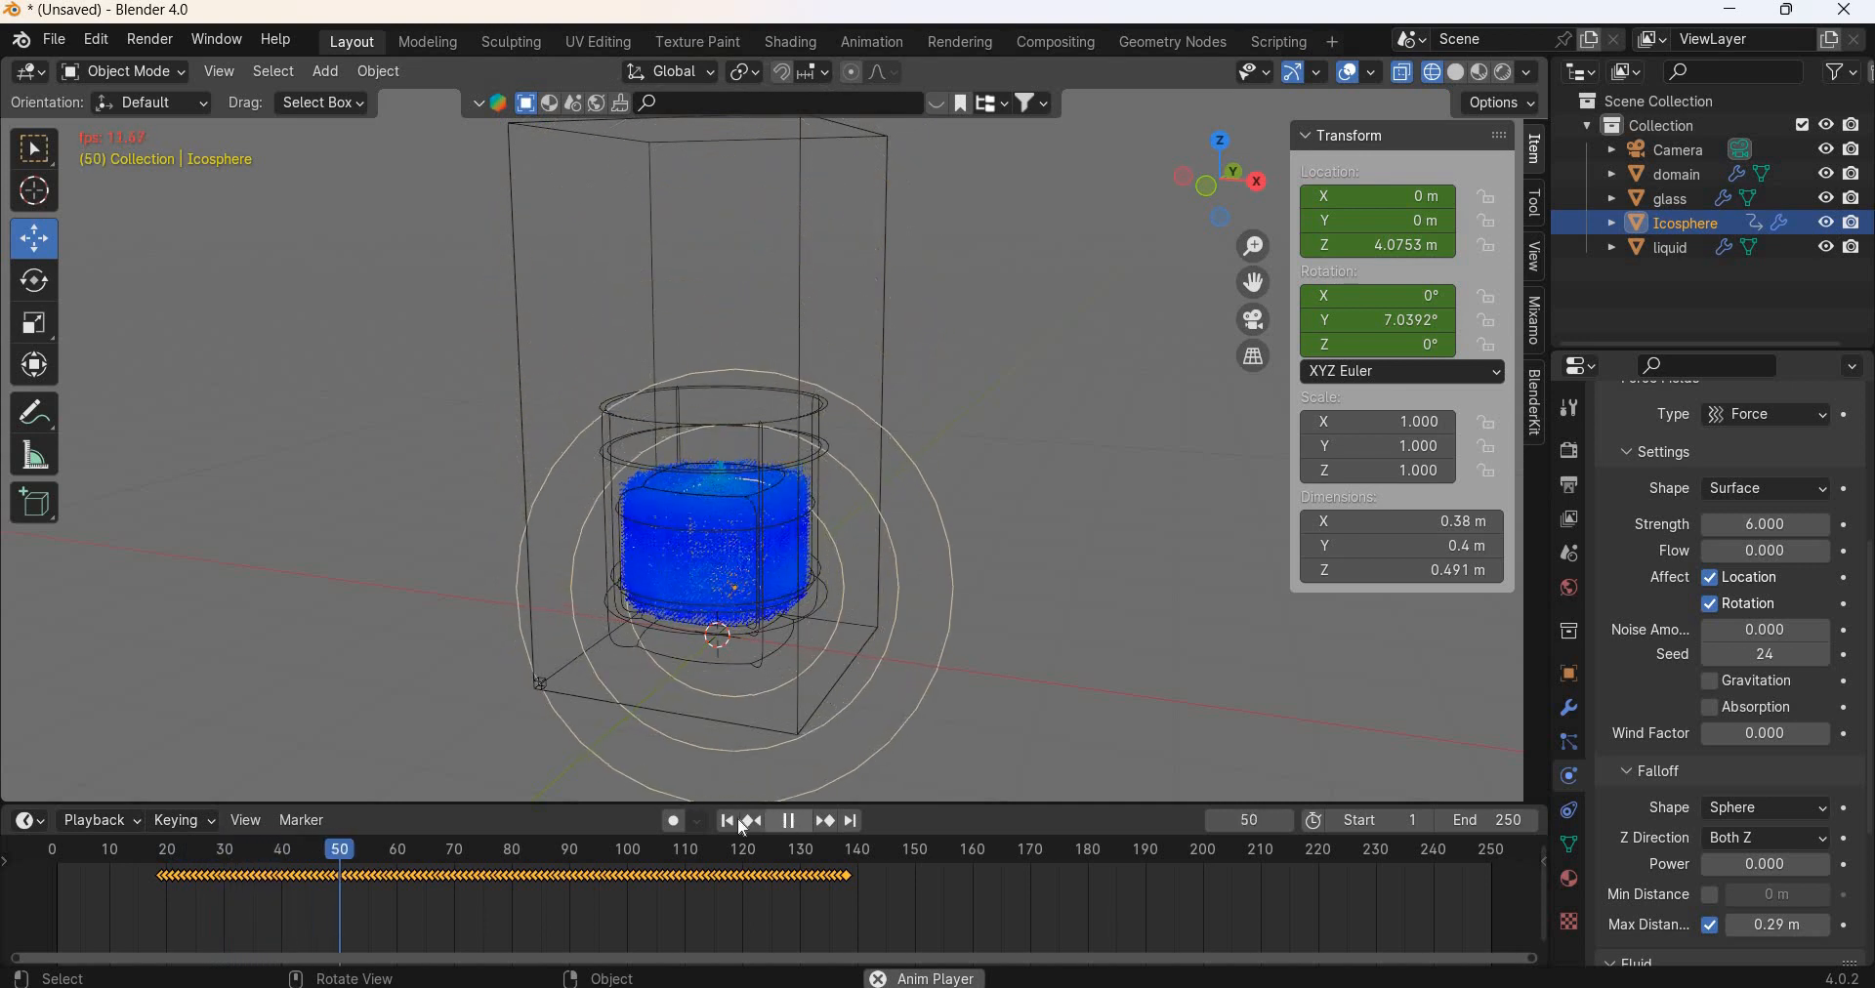
pyautogui.click(781, 822)
pyautogui.hotkey('shift', 'Left')
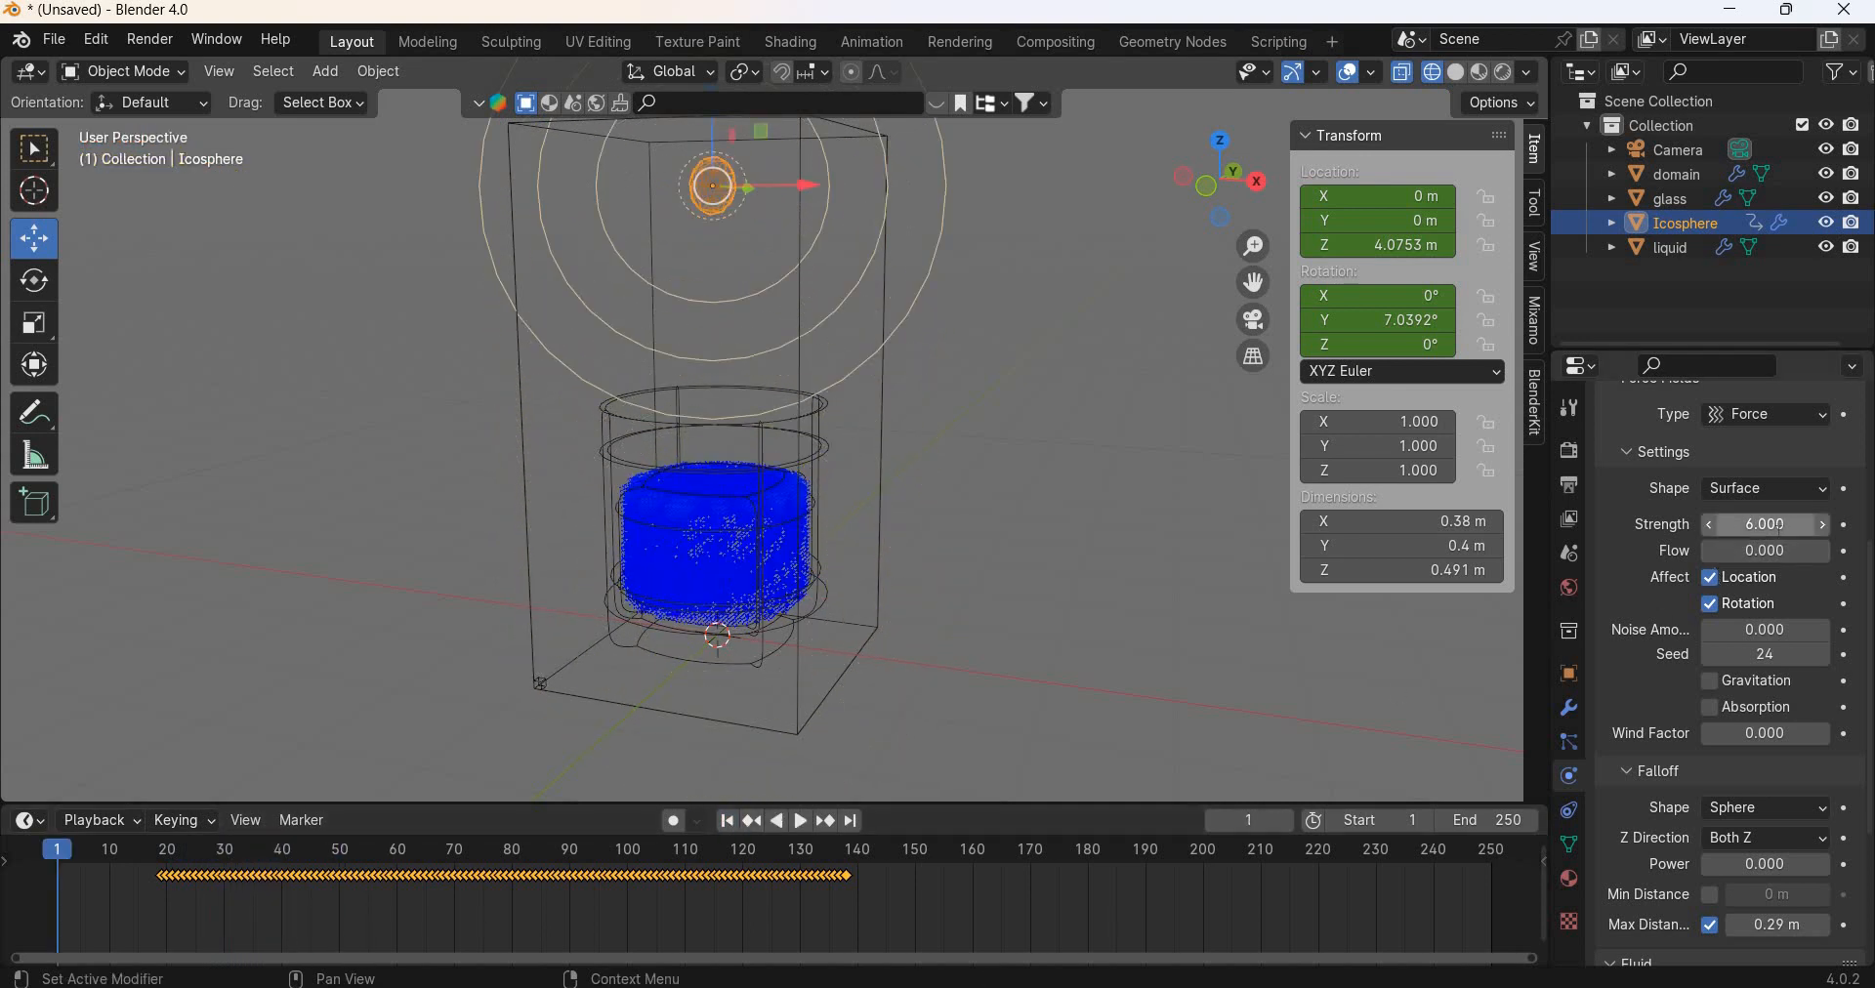
# Step: Set the ico sphere's force field strength to 9 and maximum distance to 0.37 m, testing the splash in playback
pyautogui.click(1775, 528)
pyautogui.press('Return')
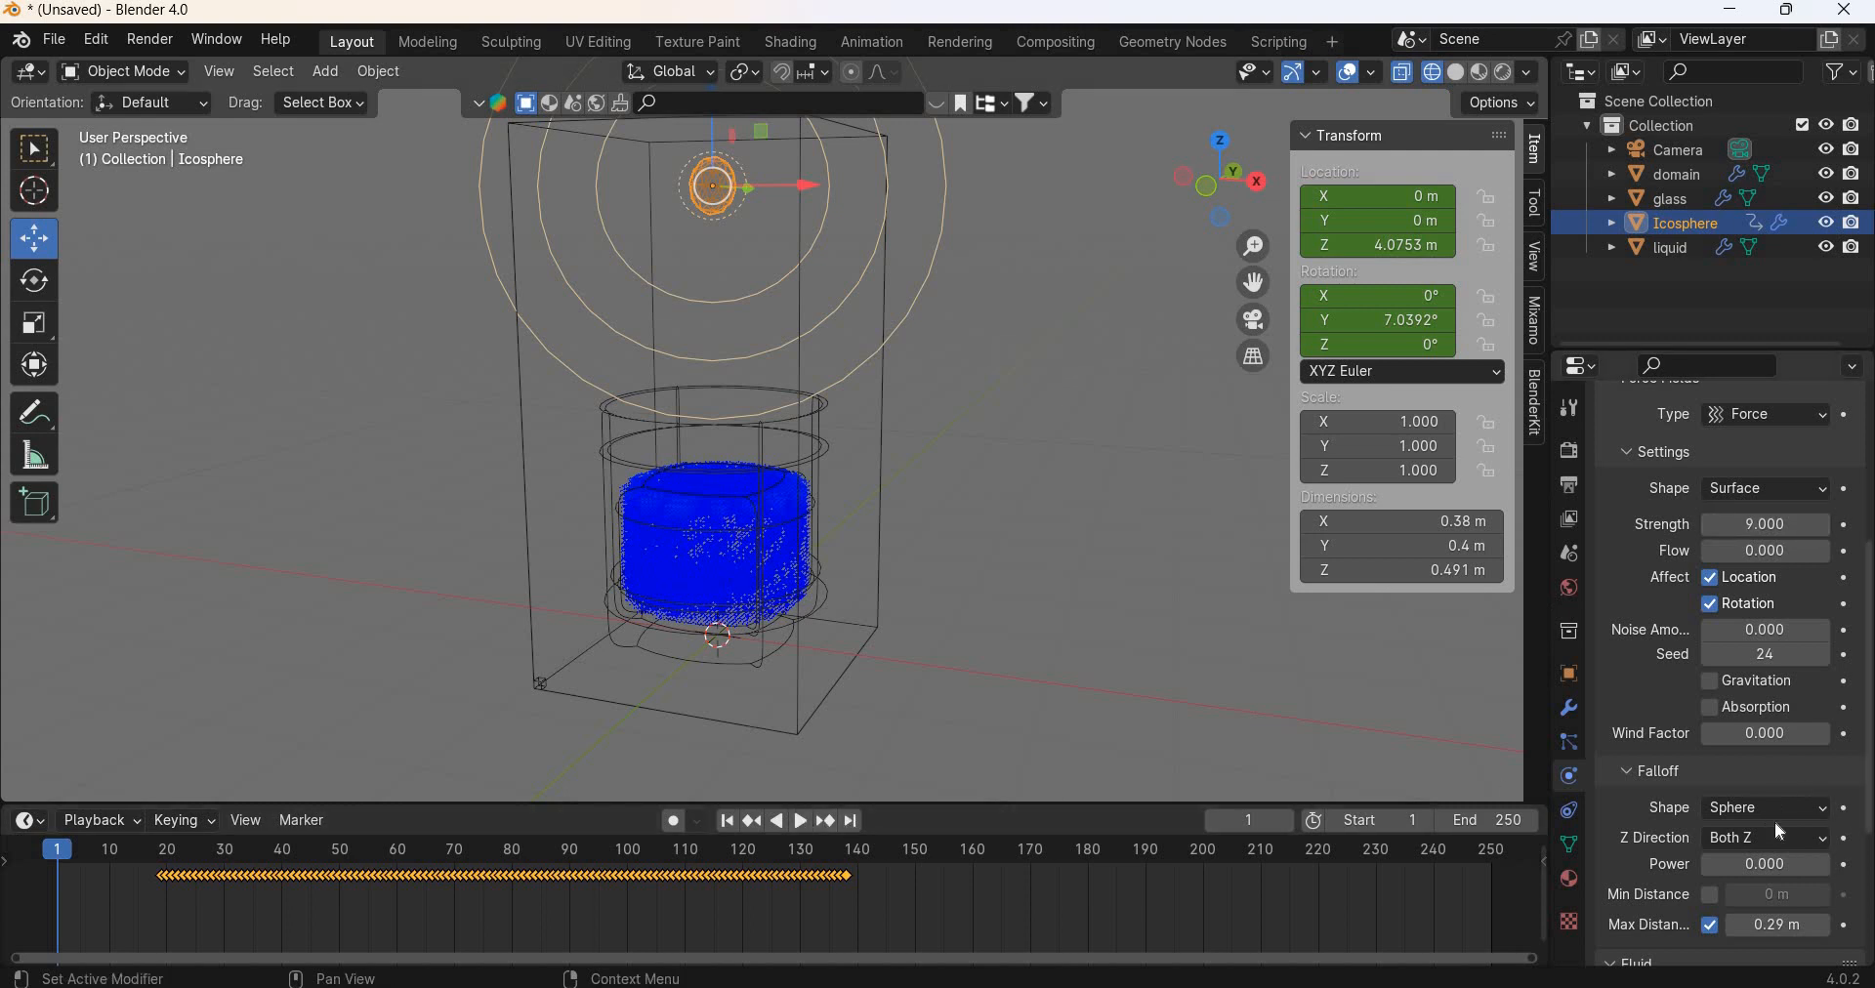
pyautogui.scroll(-4, 1807, 787)
pyautogui.click(1823, 781)
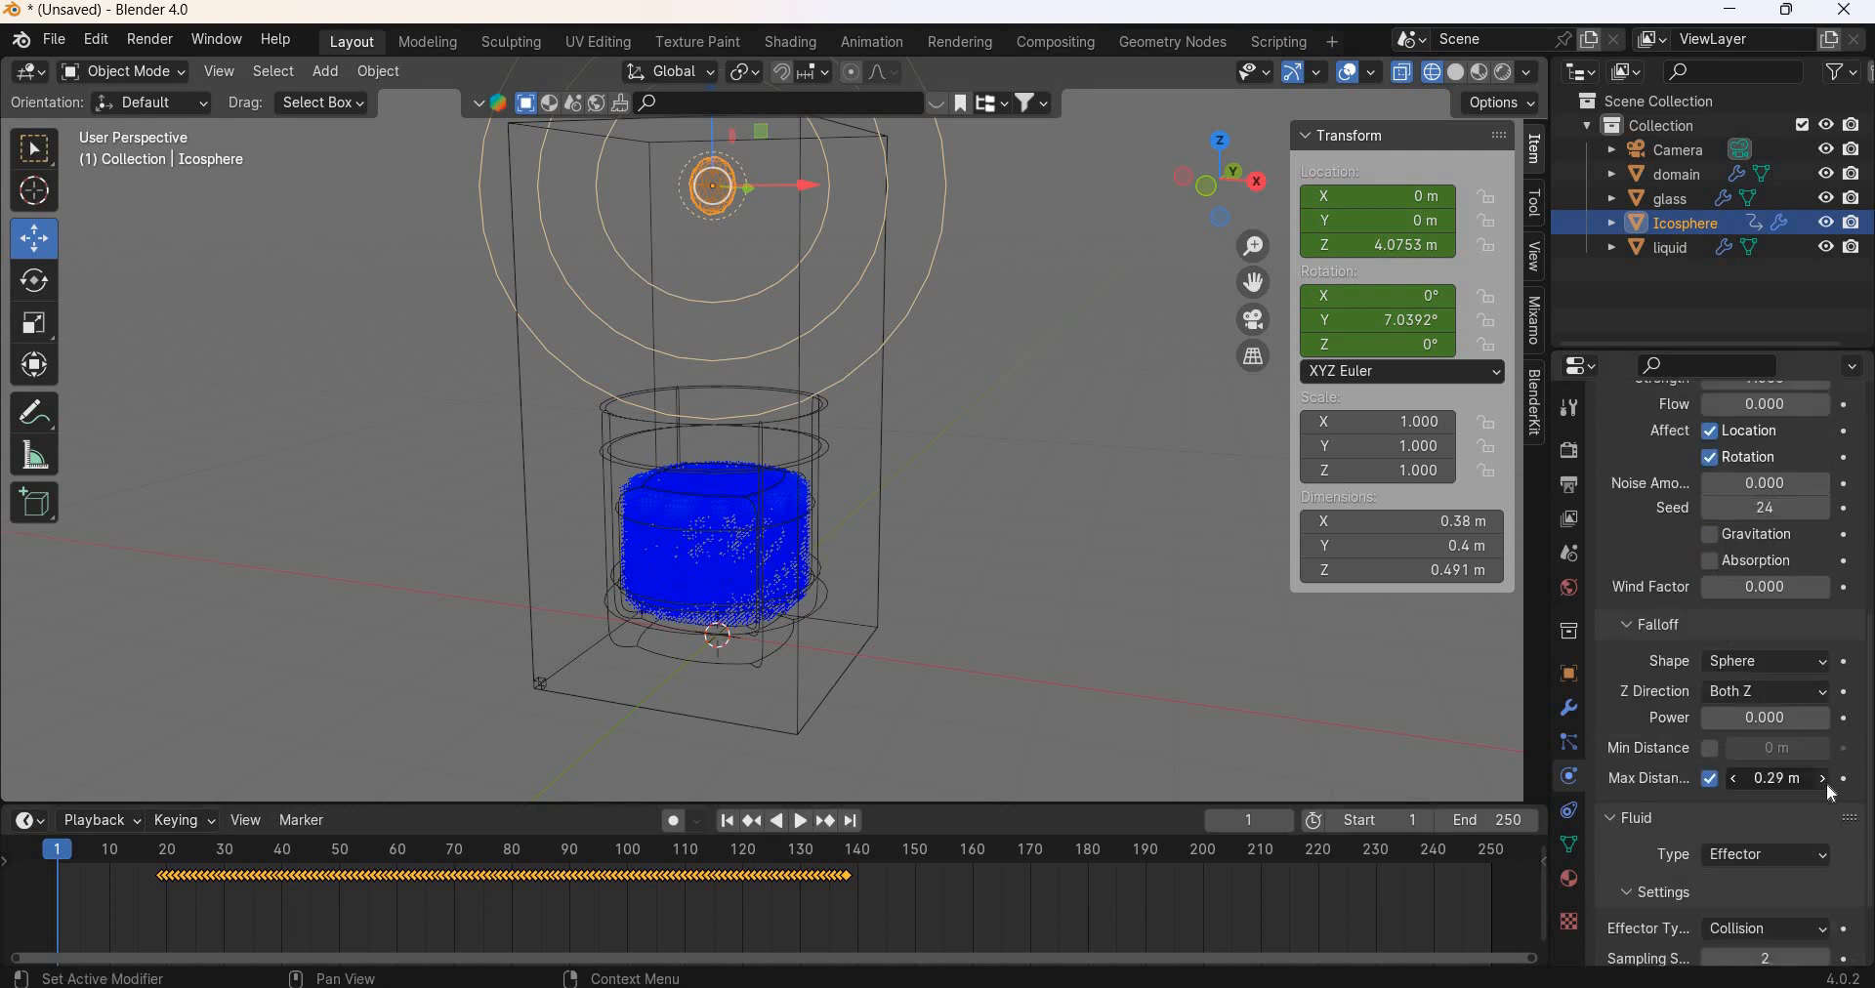
pyautogui.click(1823, 780)
pyautogui.click(1823, 780)
pyautogui.click(1824, 781)
pyautogui.click(1823, 781)
pyautogui.click(1823, 780)
pyautogui.click(1824, 780)
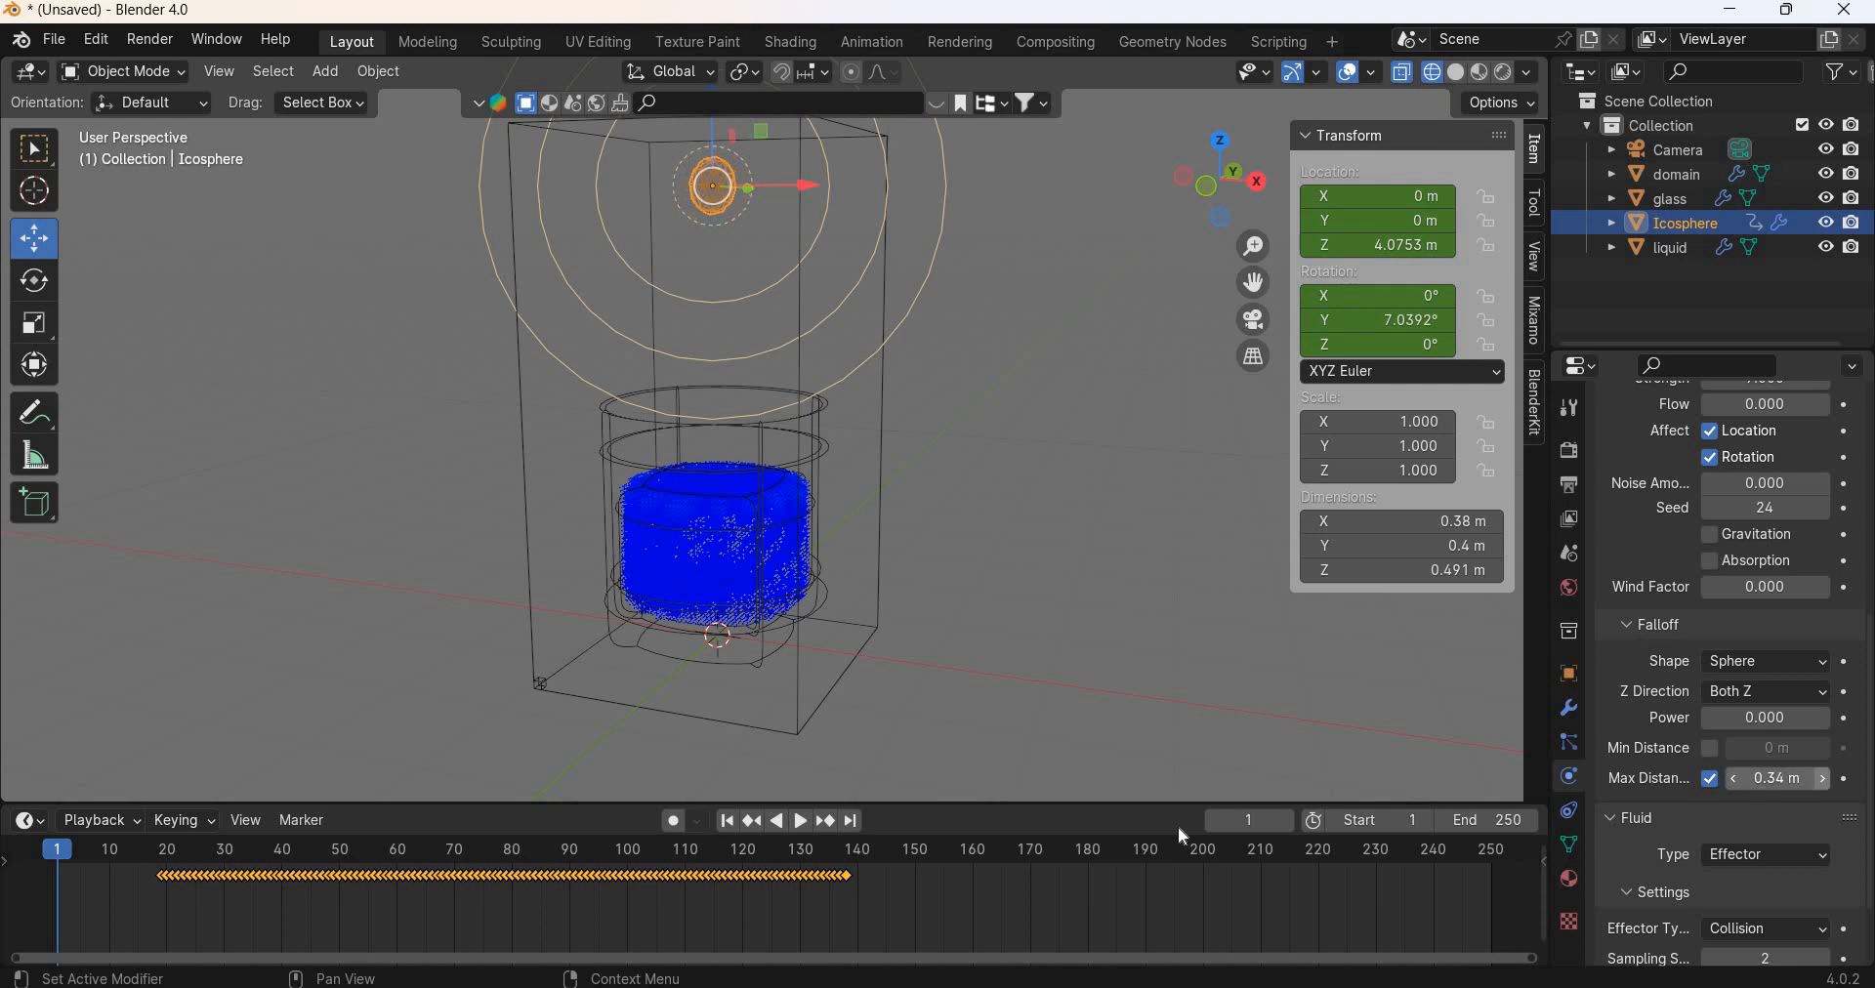
pyautogui.click(807, 827)
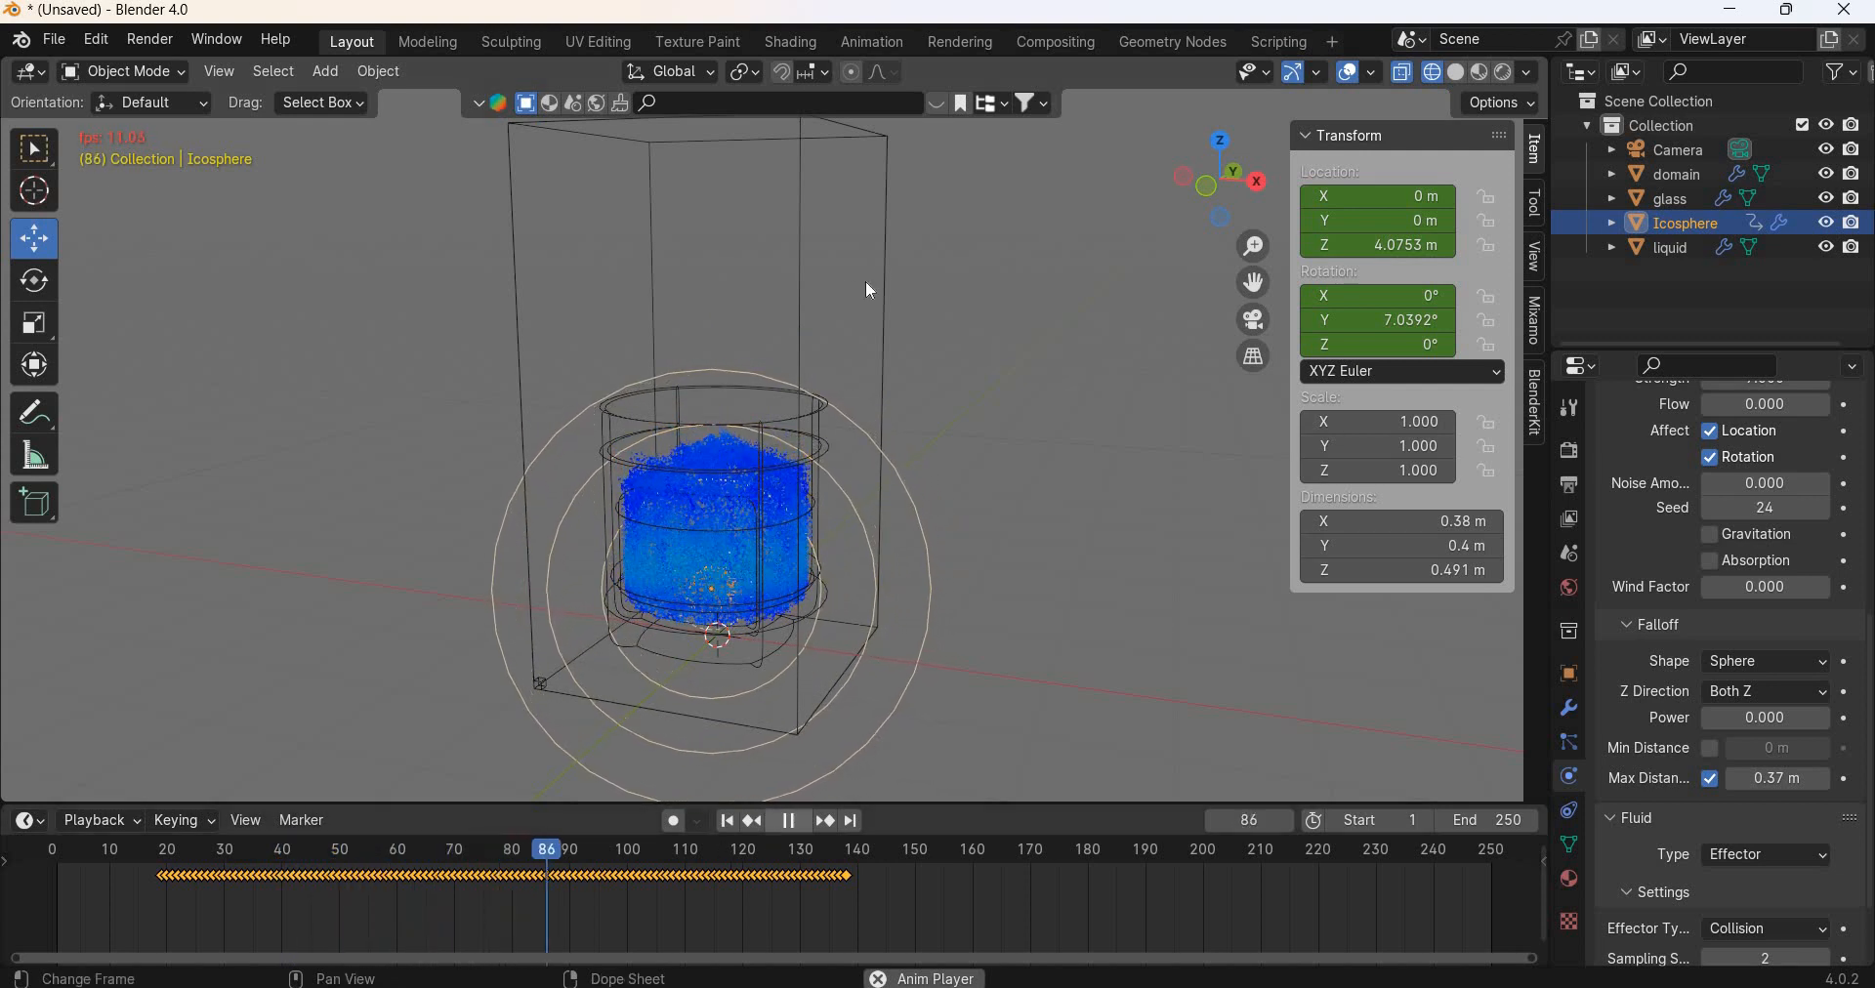
pyautogui.press('space')
# Step: Enable Mesh in the domain's liquid settings
pyautogui.scroll(-11, 1774, 760)
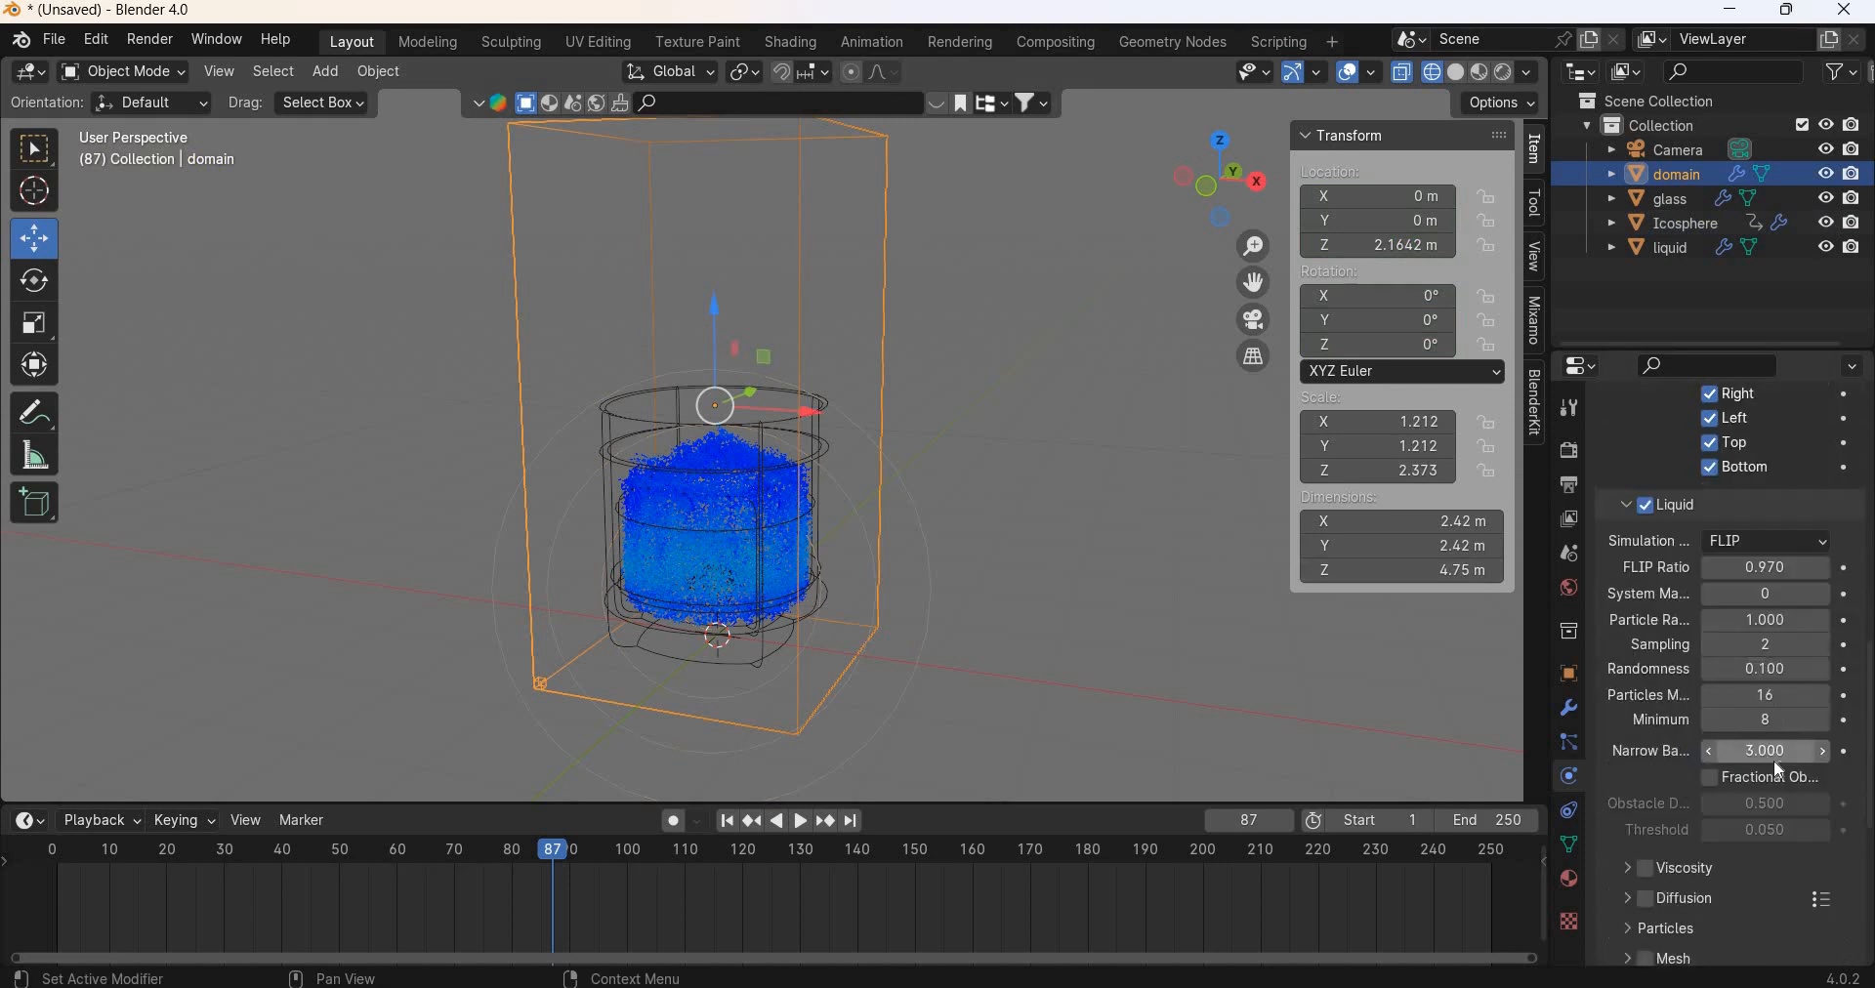
pyautogui.click(1680, 670)
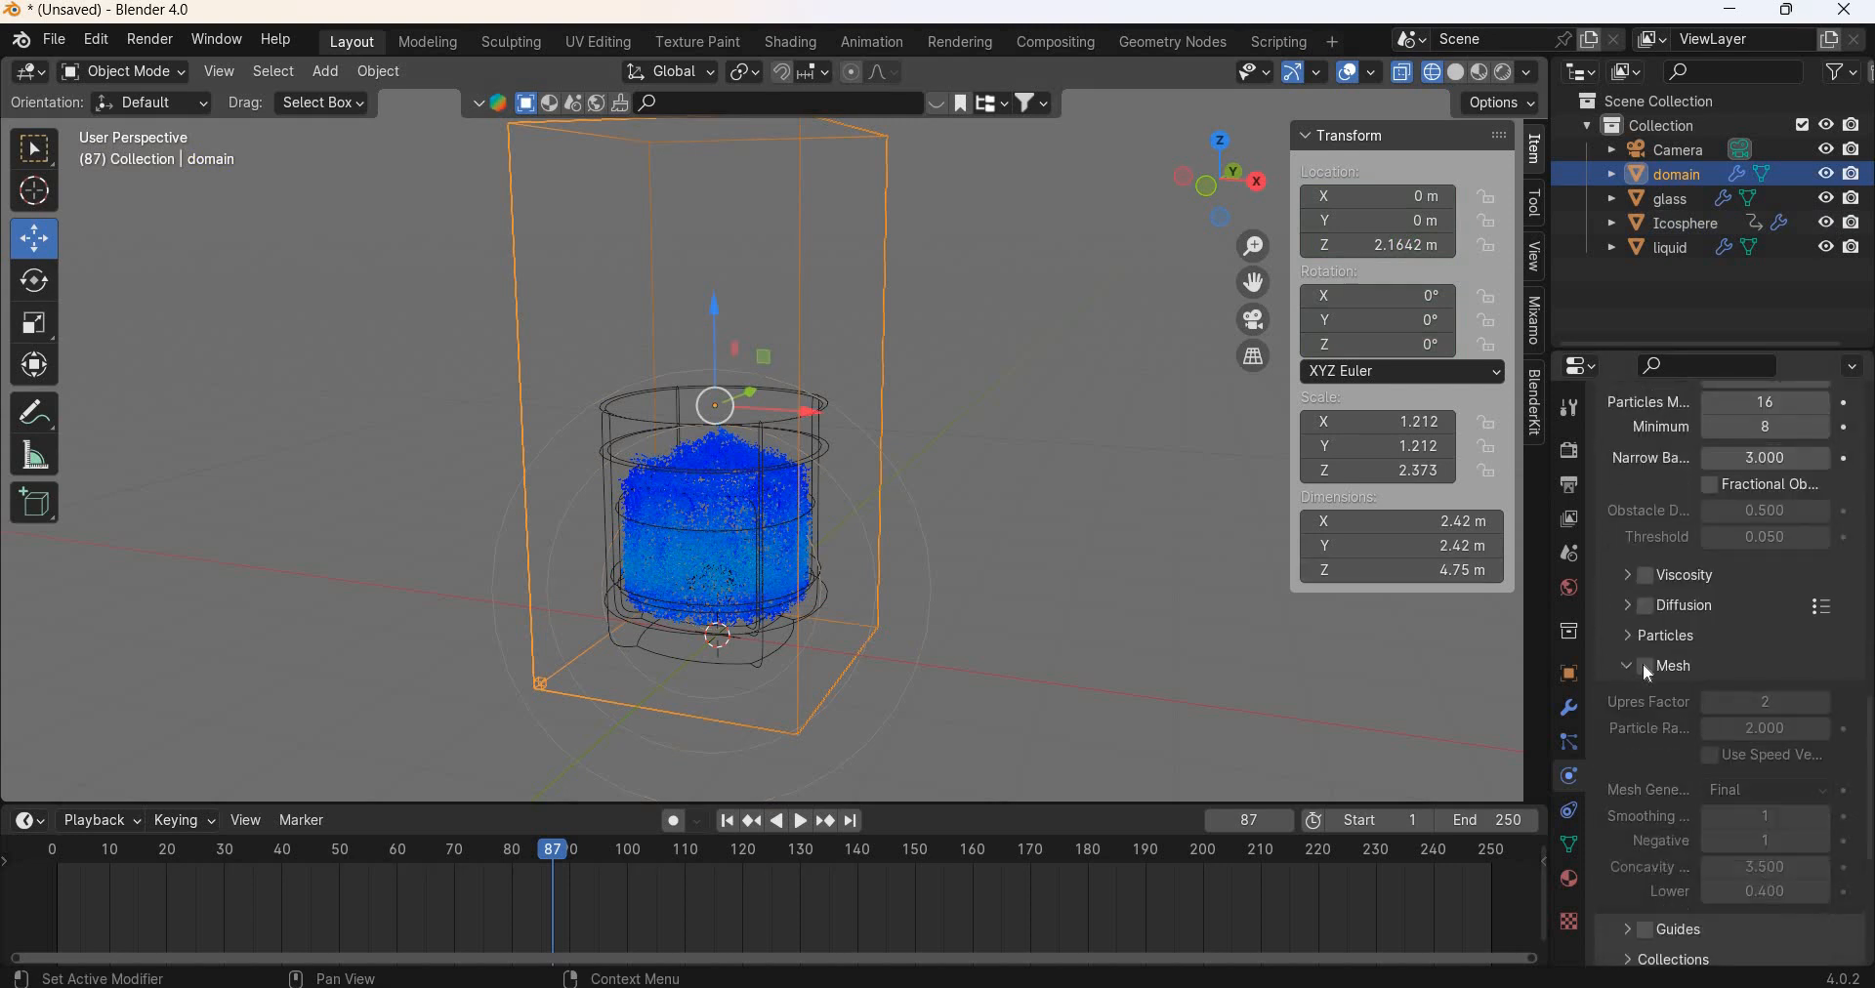
pyautogui.click(1647, 666)
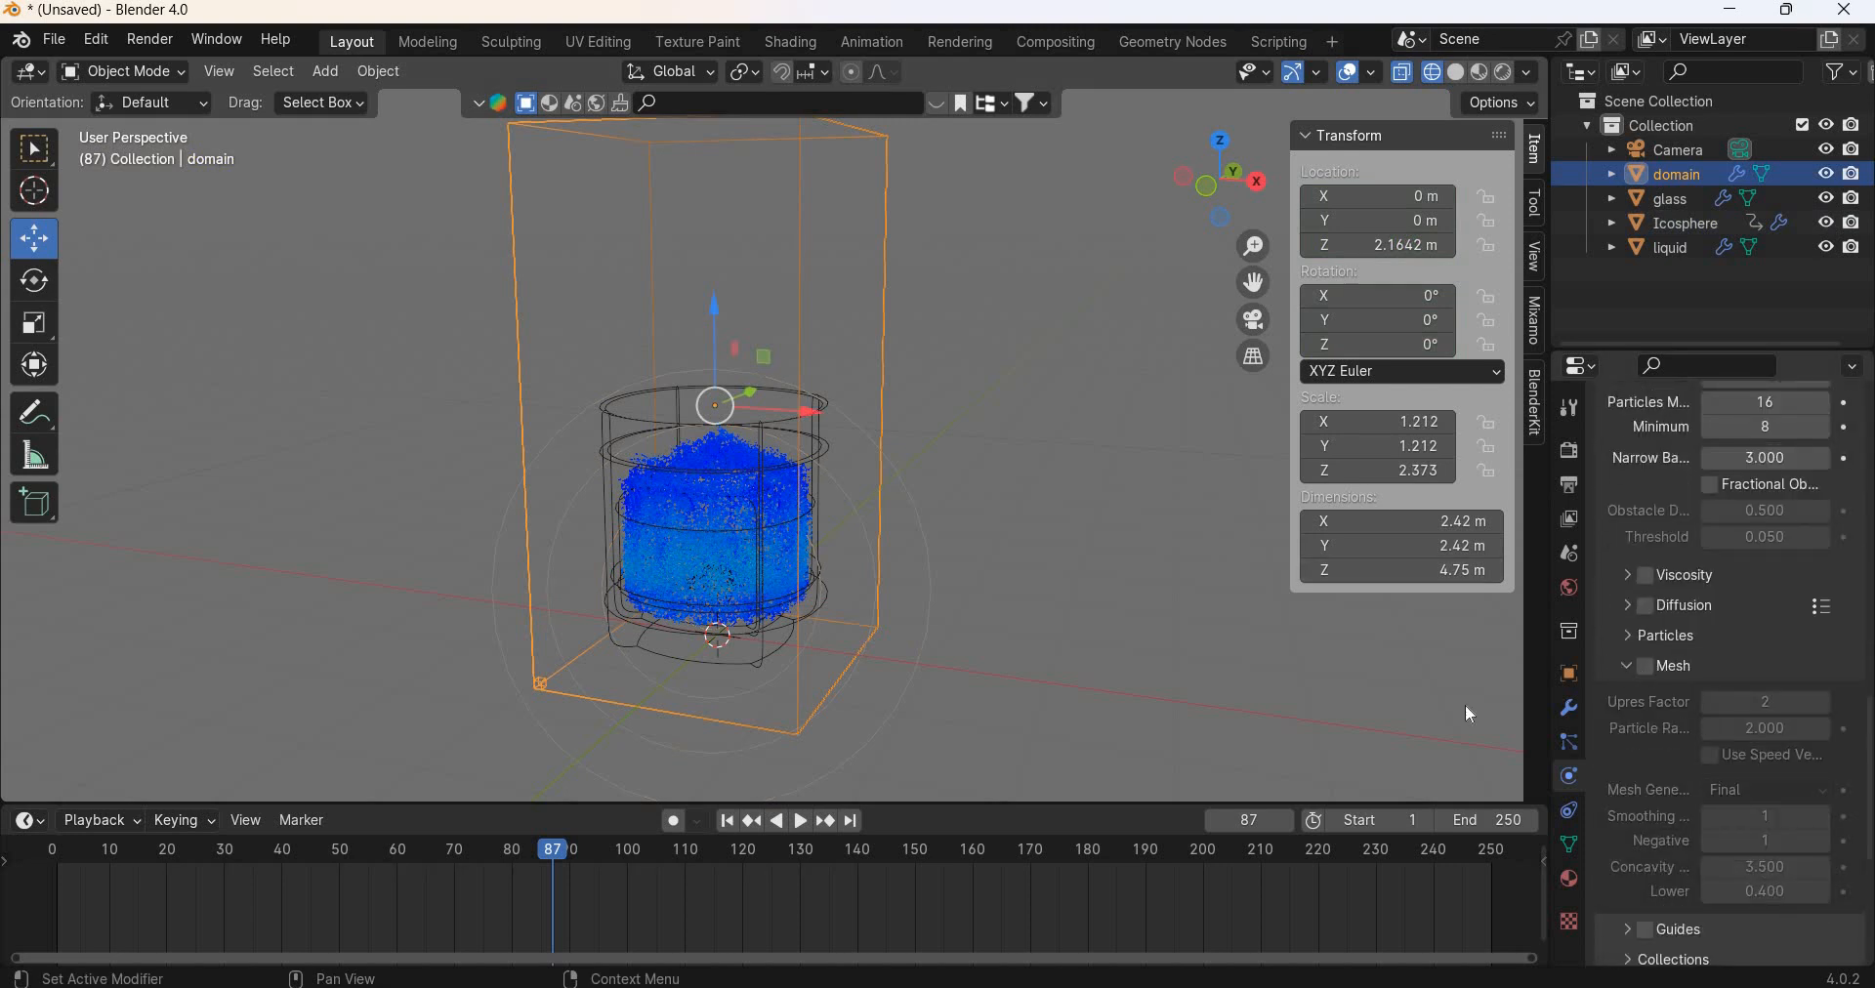
# Step: Play the meshed liquid simulation from the first frame to examine the splash, and return to the first frame
pyautogui.click(800, 828)
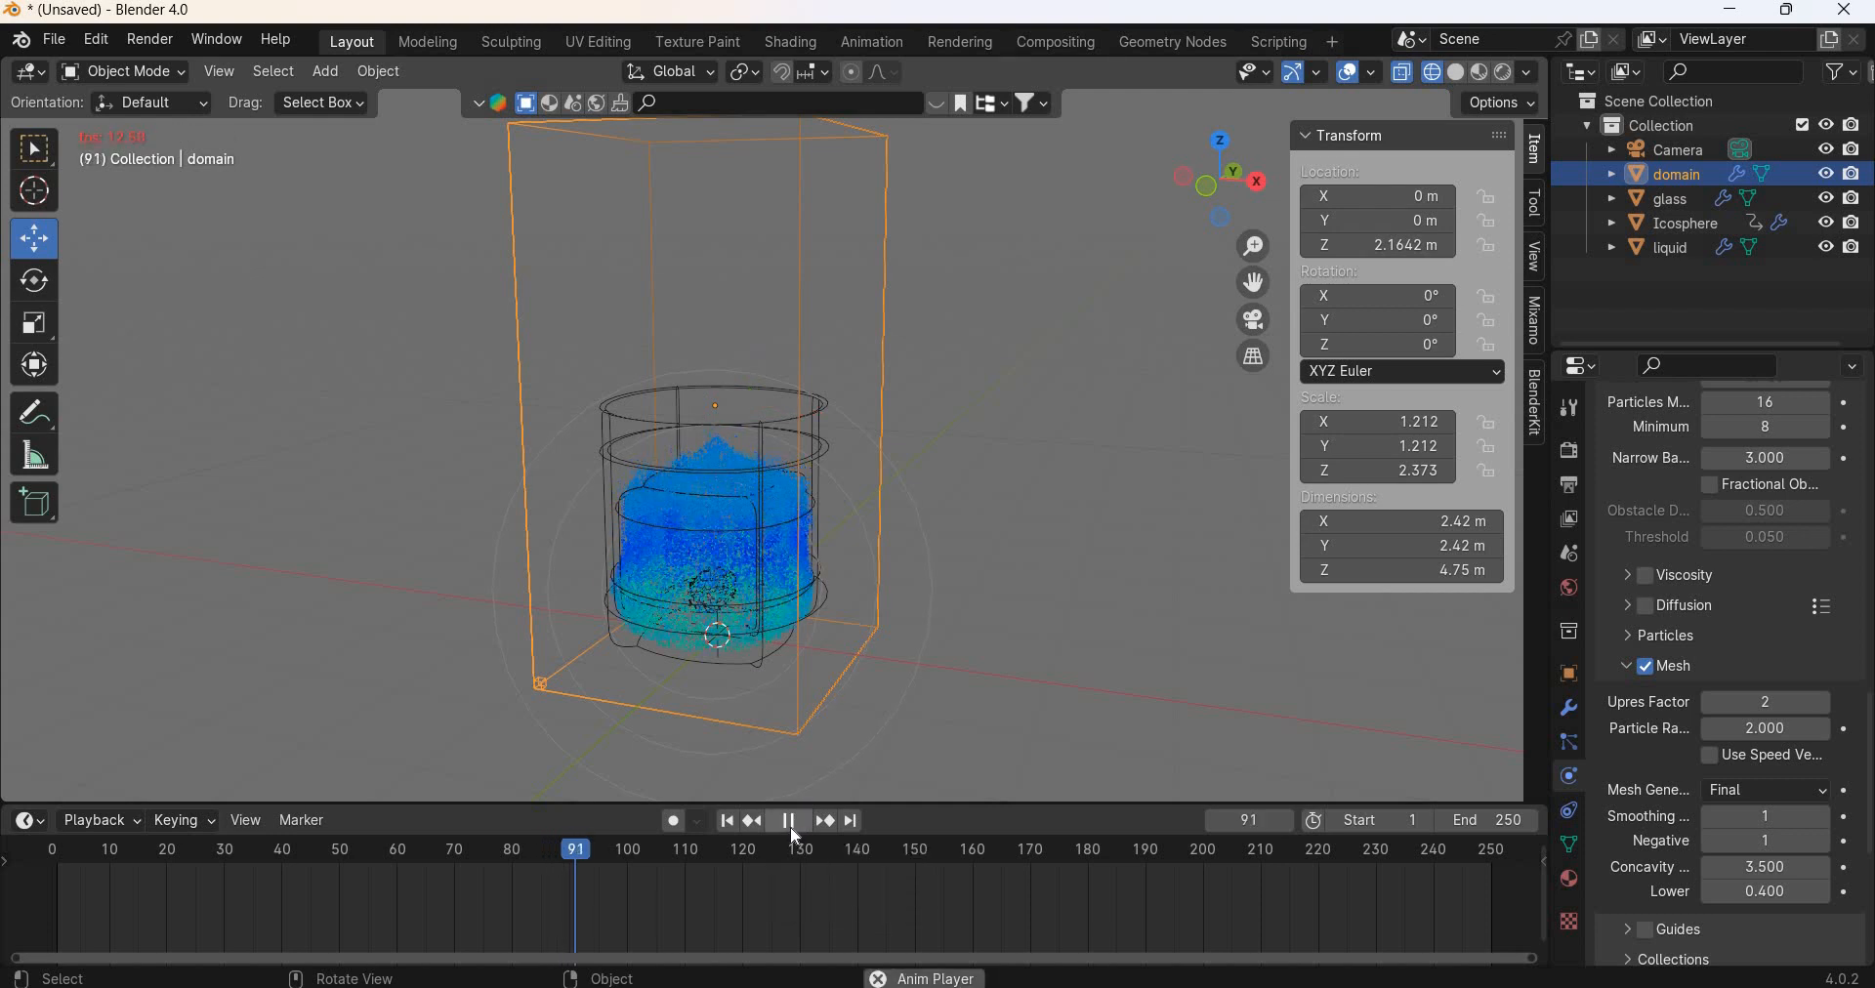
pyautogui.click(727, 825)
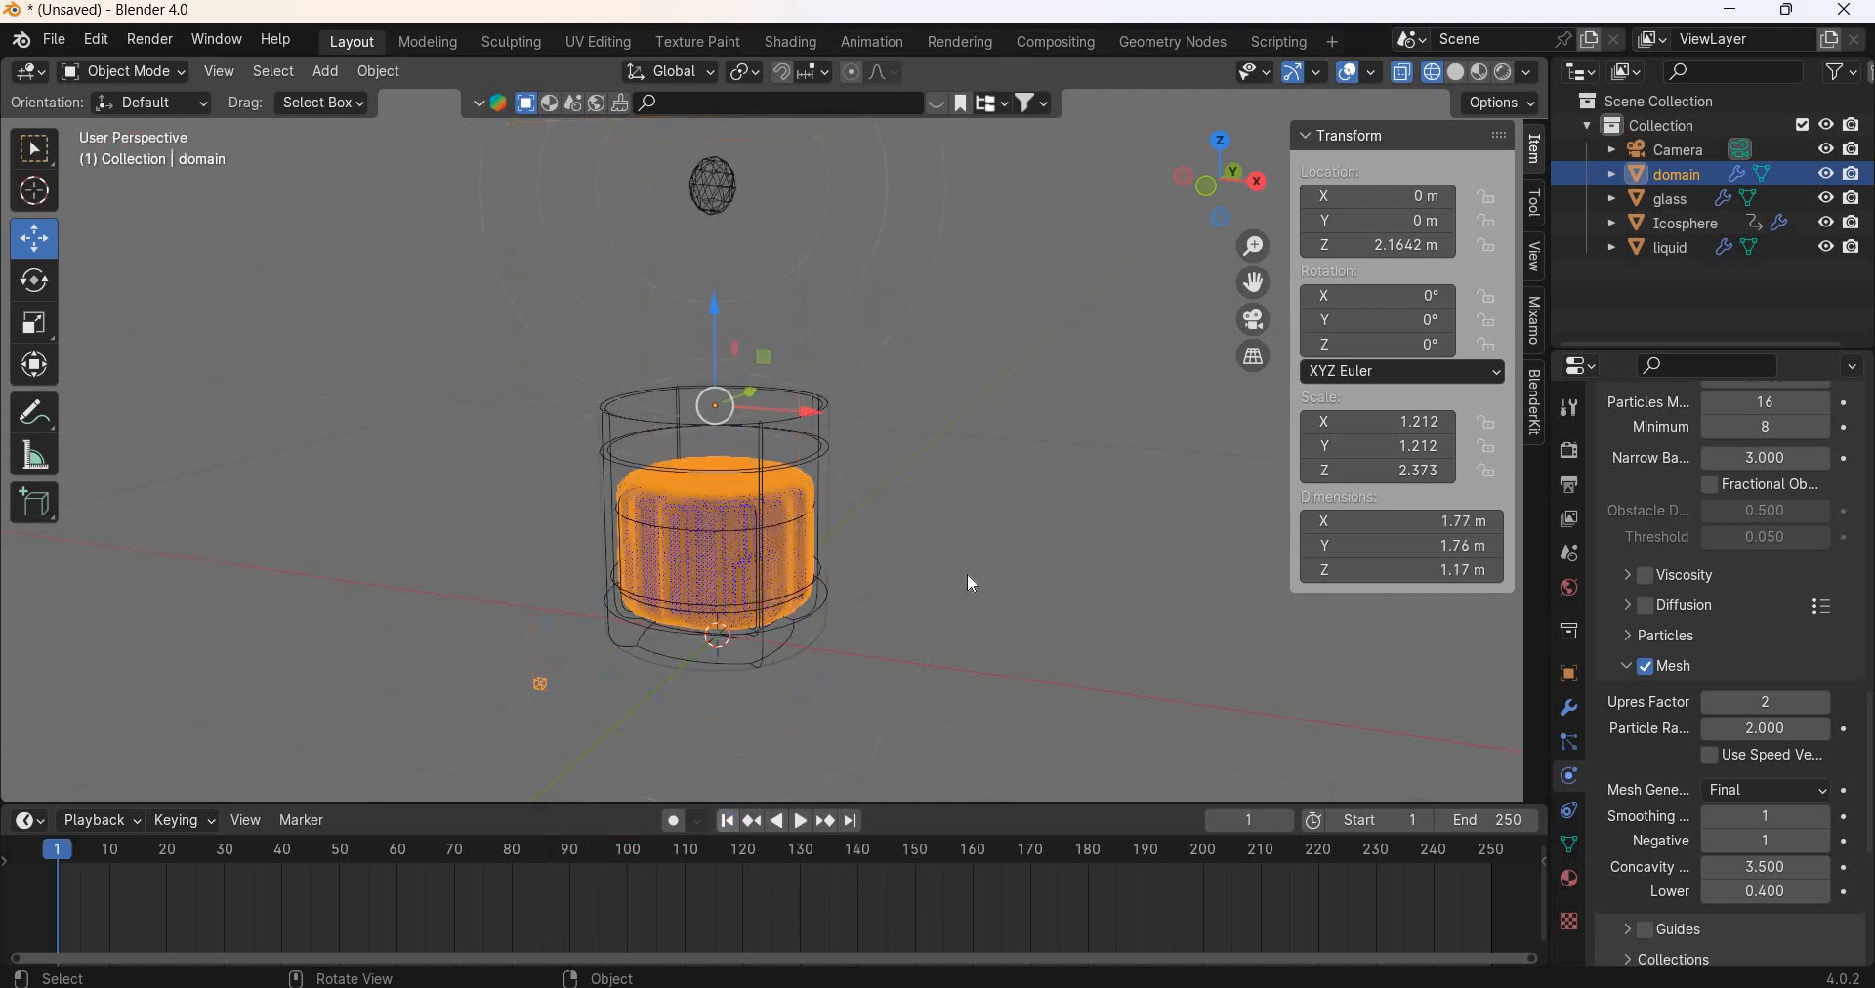
pyautogui.click(804, 825)
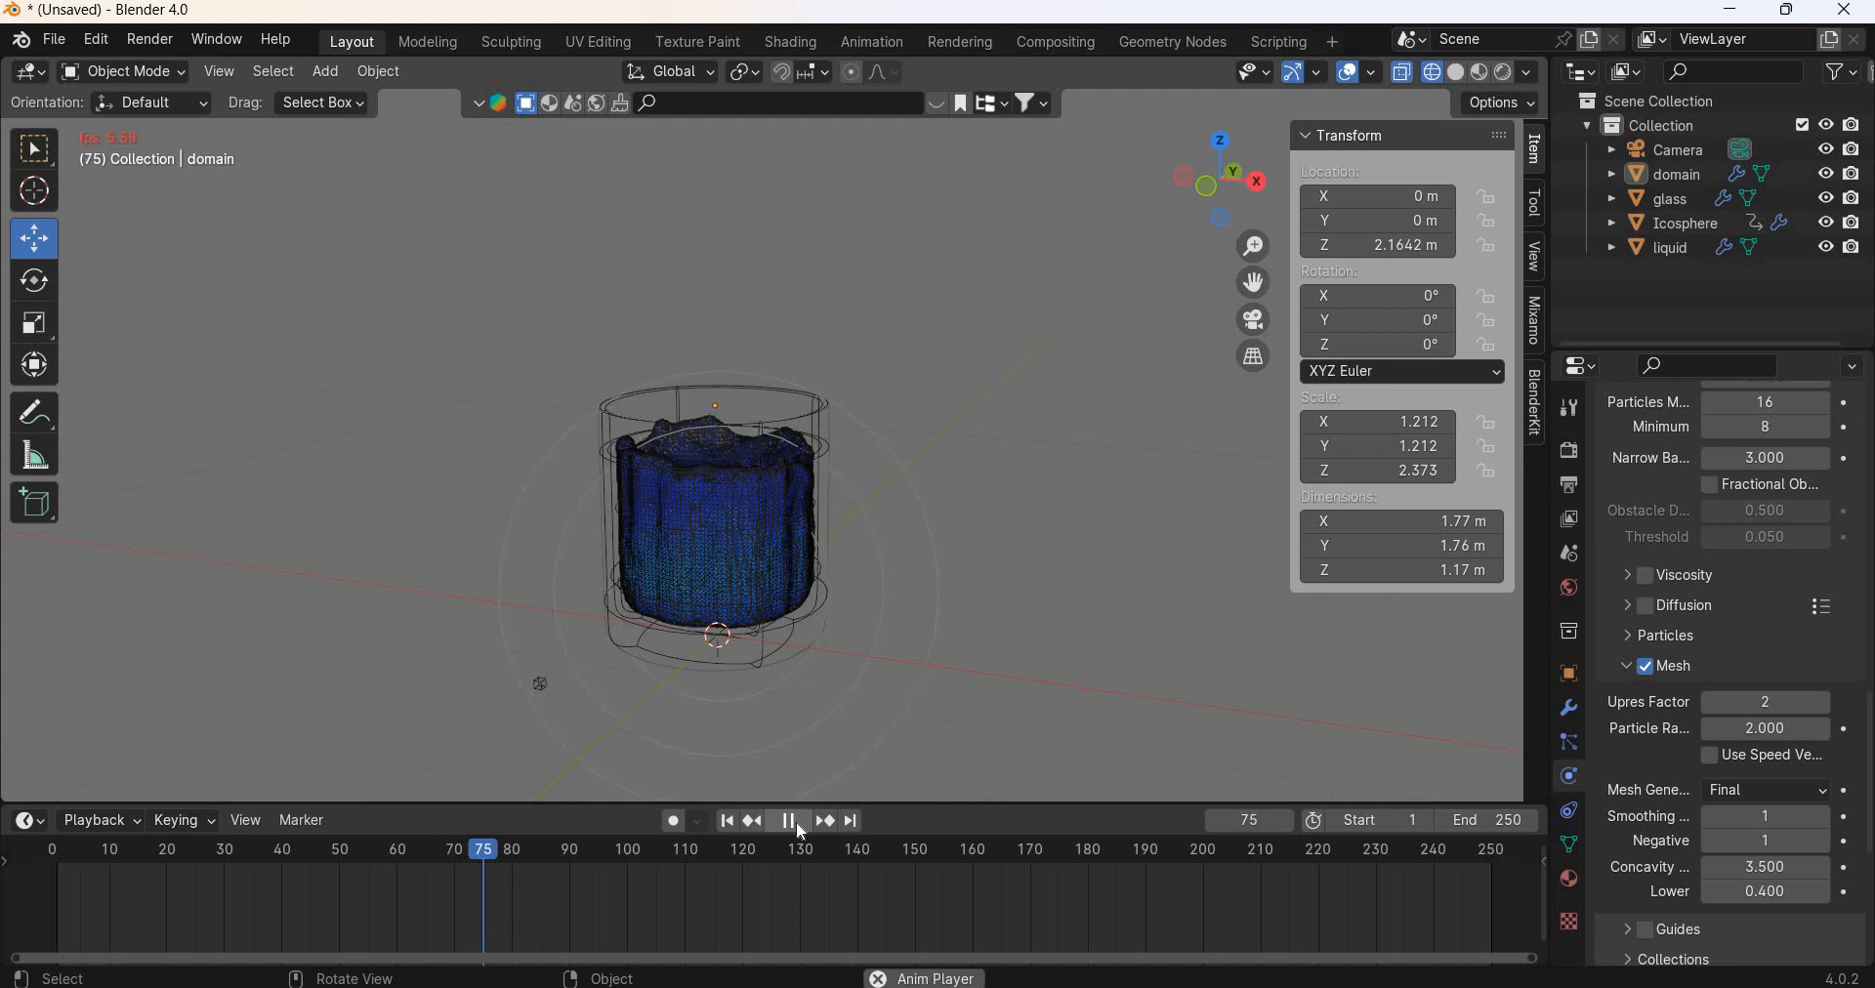
pyautogui.click(791, 822)
pyautogui.click(728, 823)
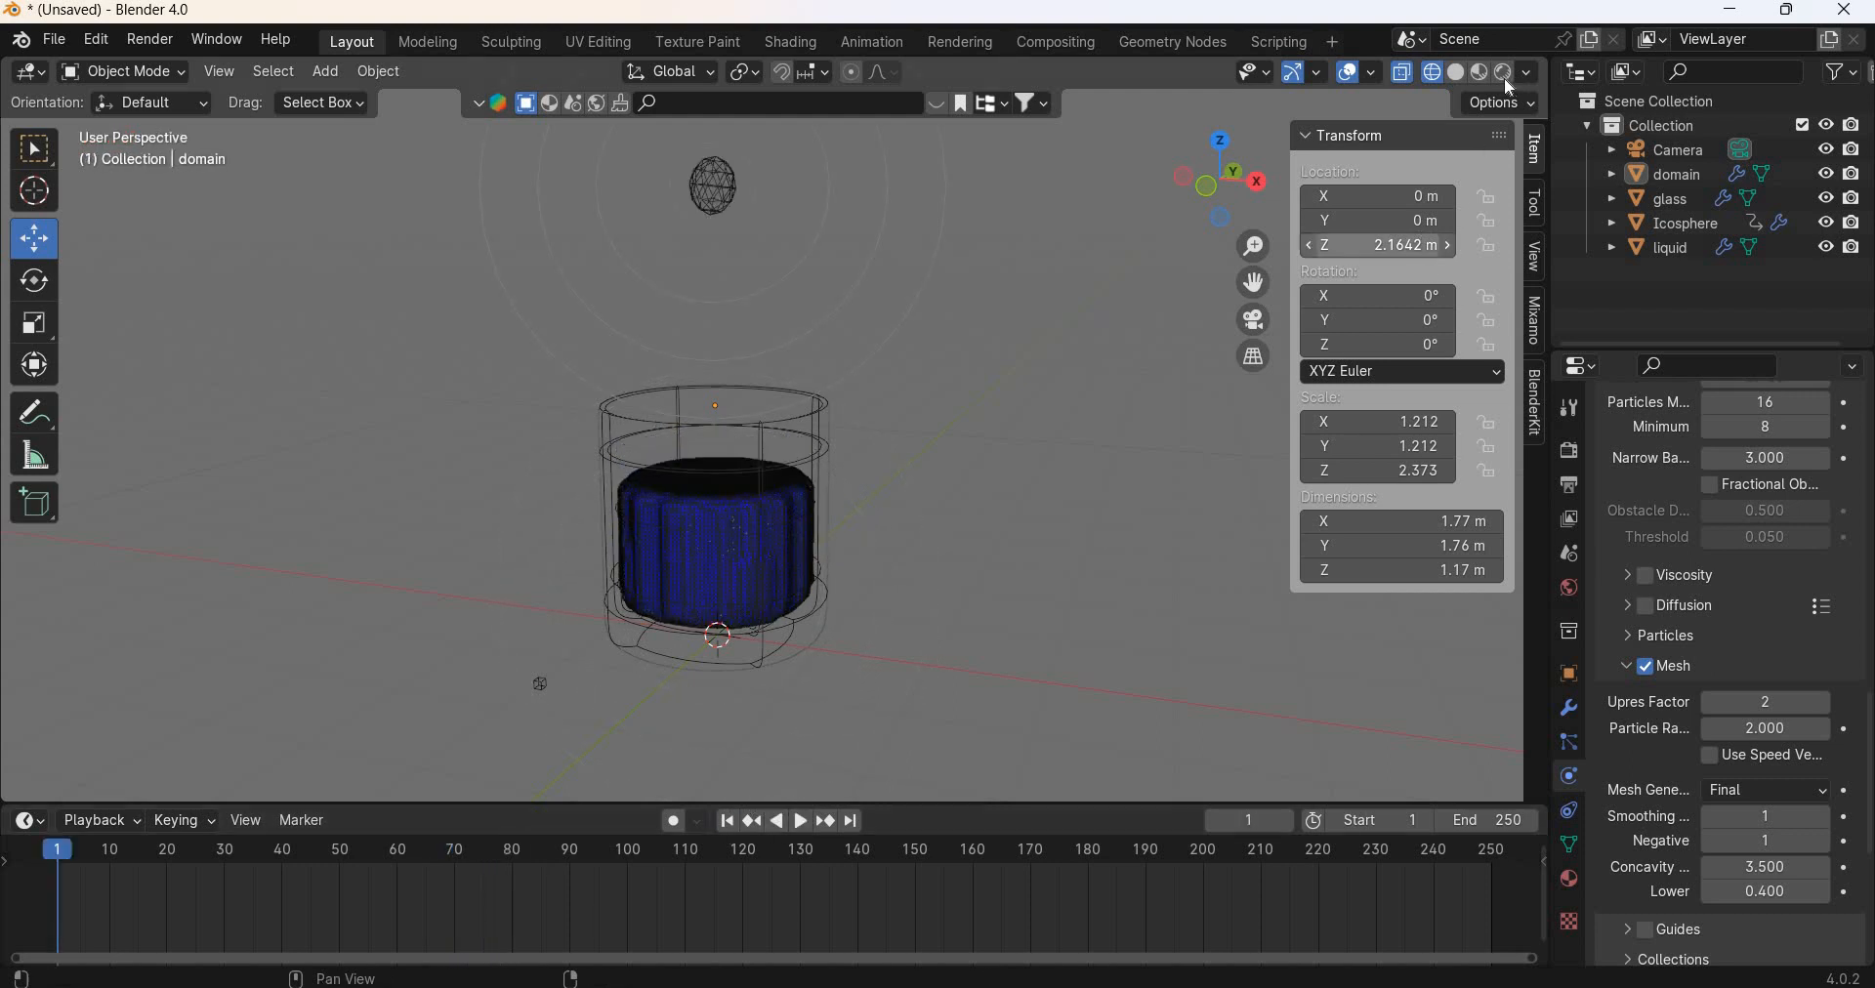
# Step: Show the viewport in rendered shading and set the render engine to Cycles
pyautogui.hotkey('shift', 'z')
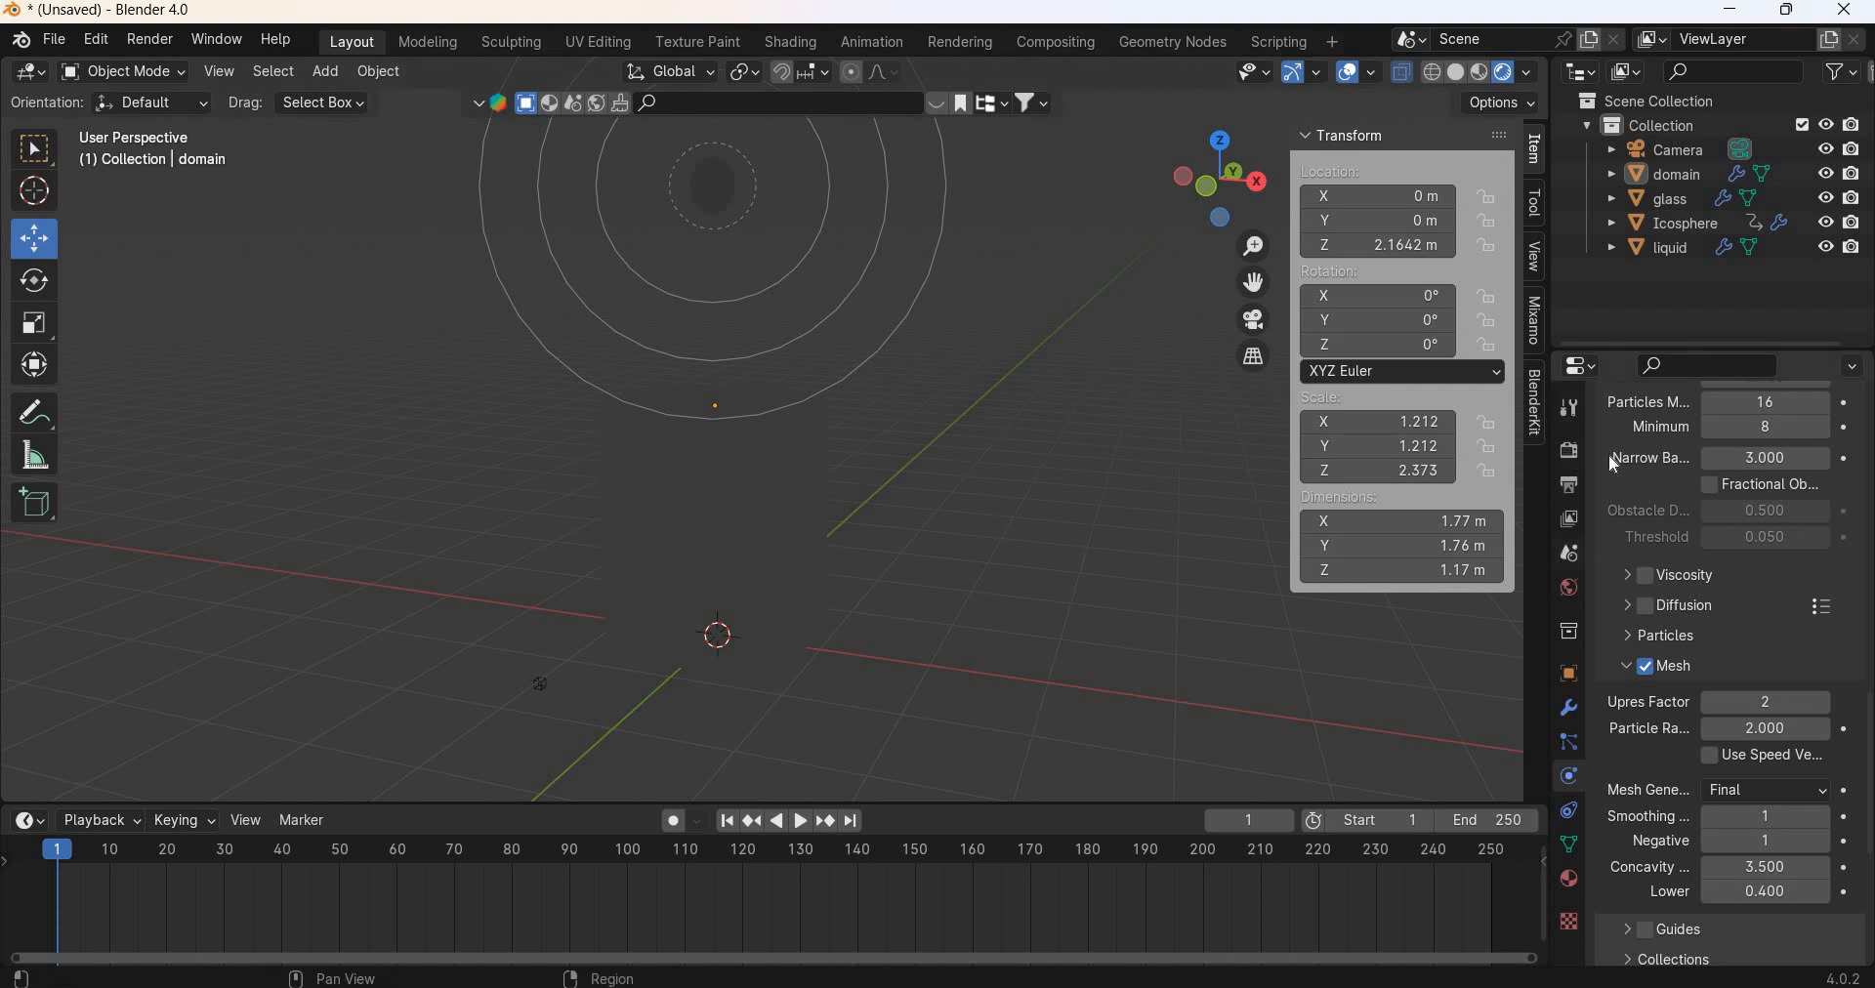
pyautogui.click(1569, 451)
pyautogui.scroll(3, 1778, 449)
pyautogui.click(1777, 446)
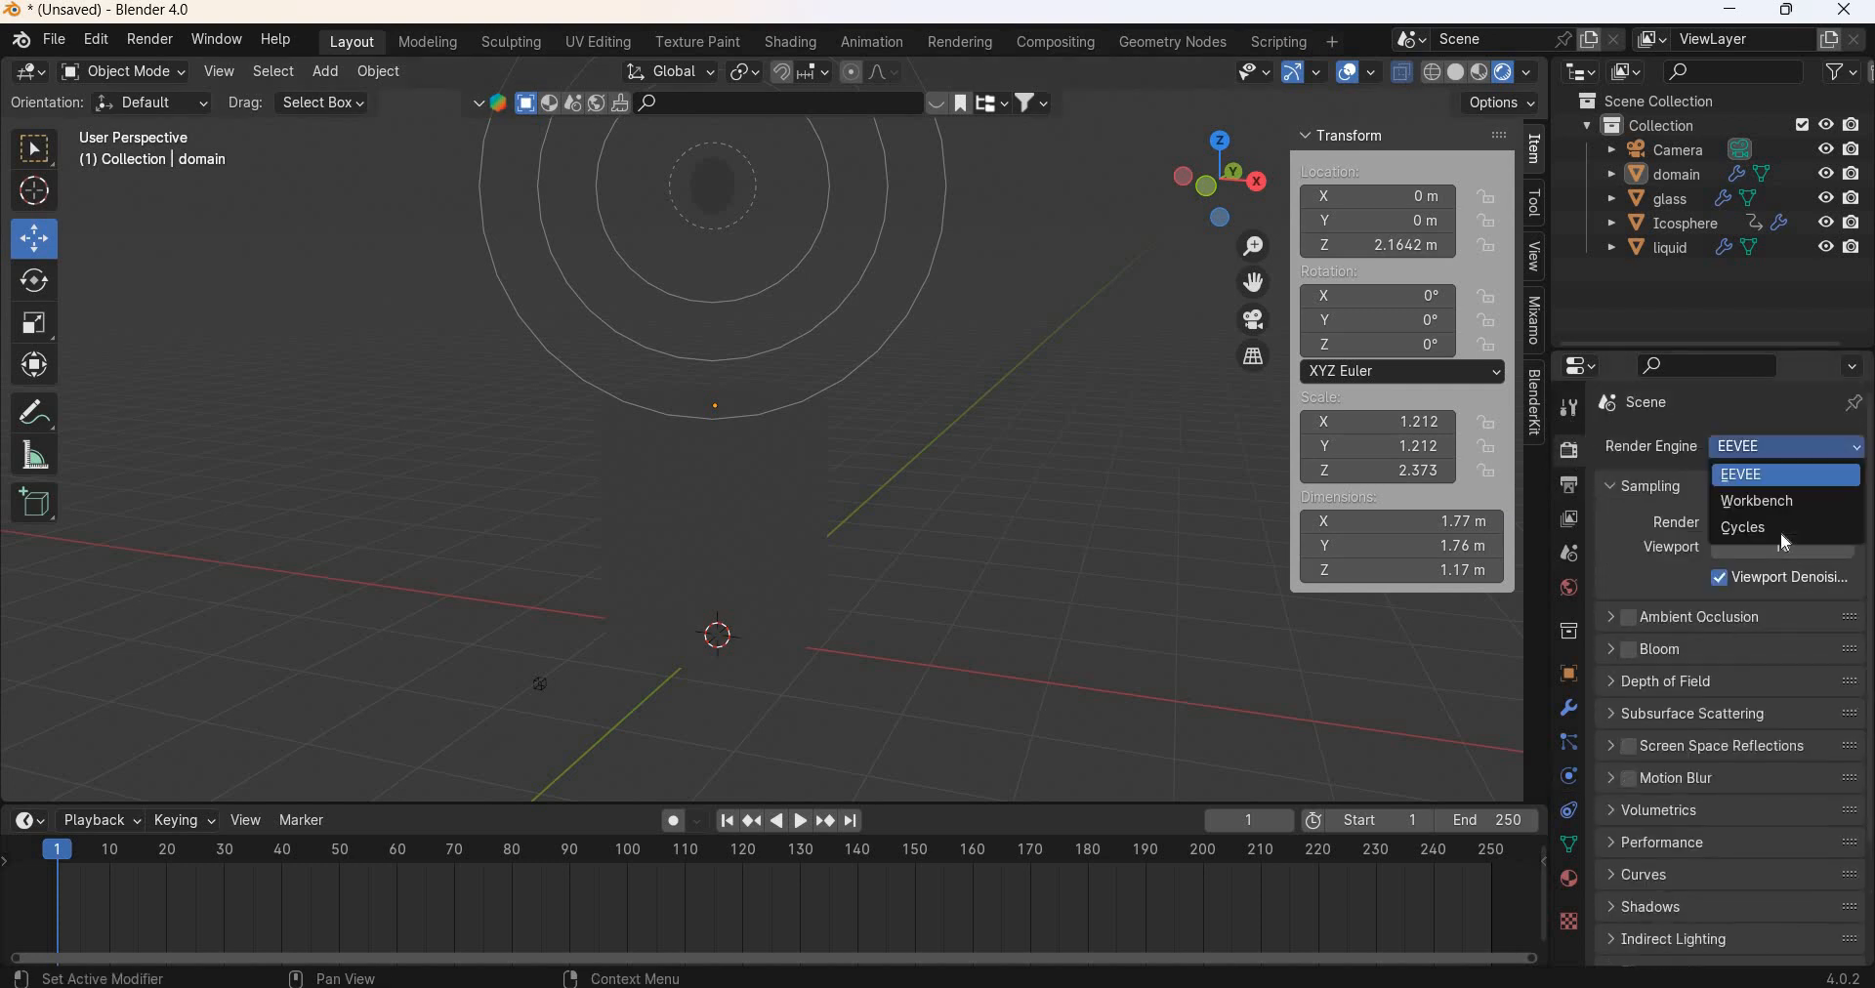
pyautogui.click(1753, 528)
# Step: Set the maximum samples to 32 for both viewport and render, and enable viewport denoising
pyautogui.click(1793, 670)
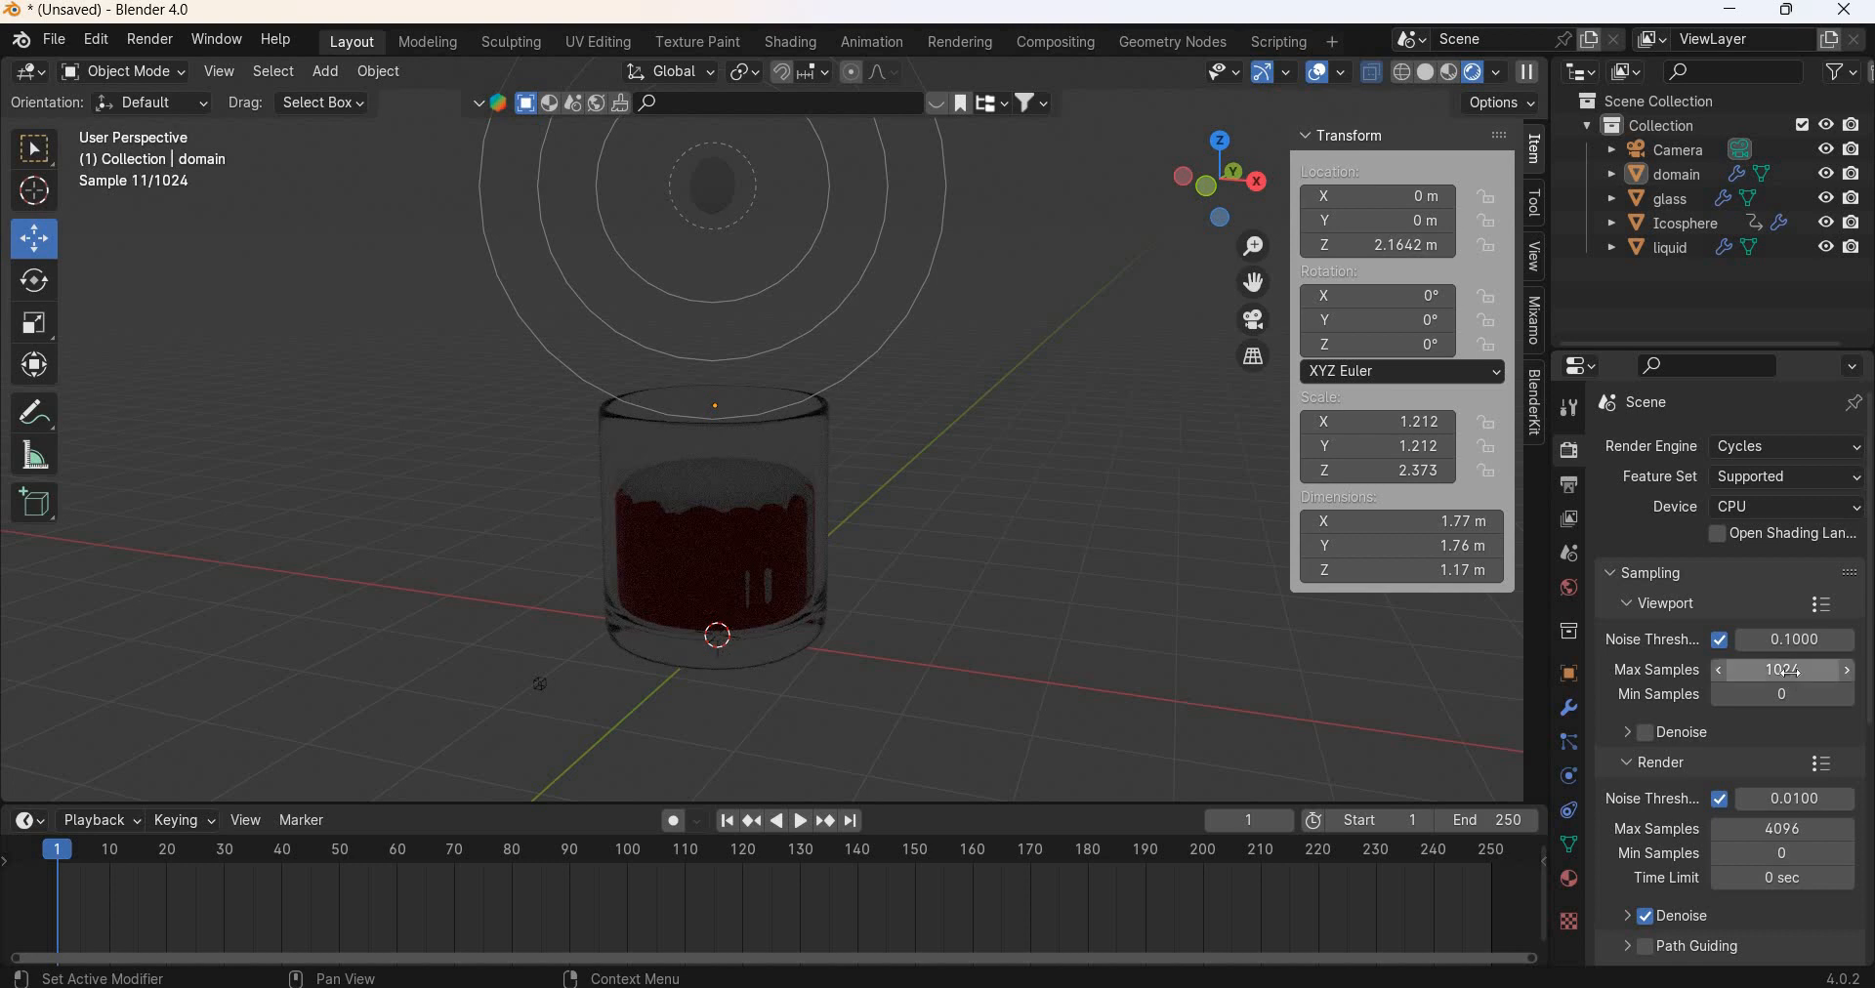
pyautogui.press('Tab')
pyautogui.press('Return')
pyautogui.click(1795, 670)
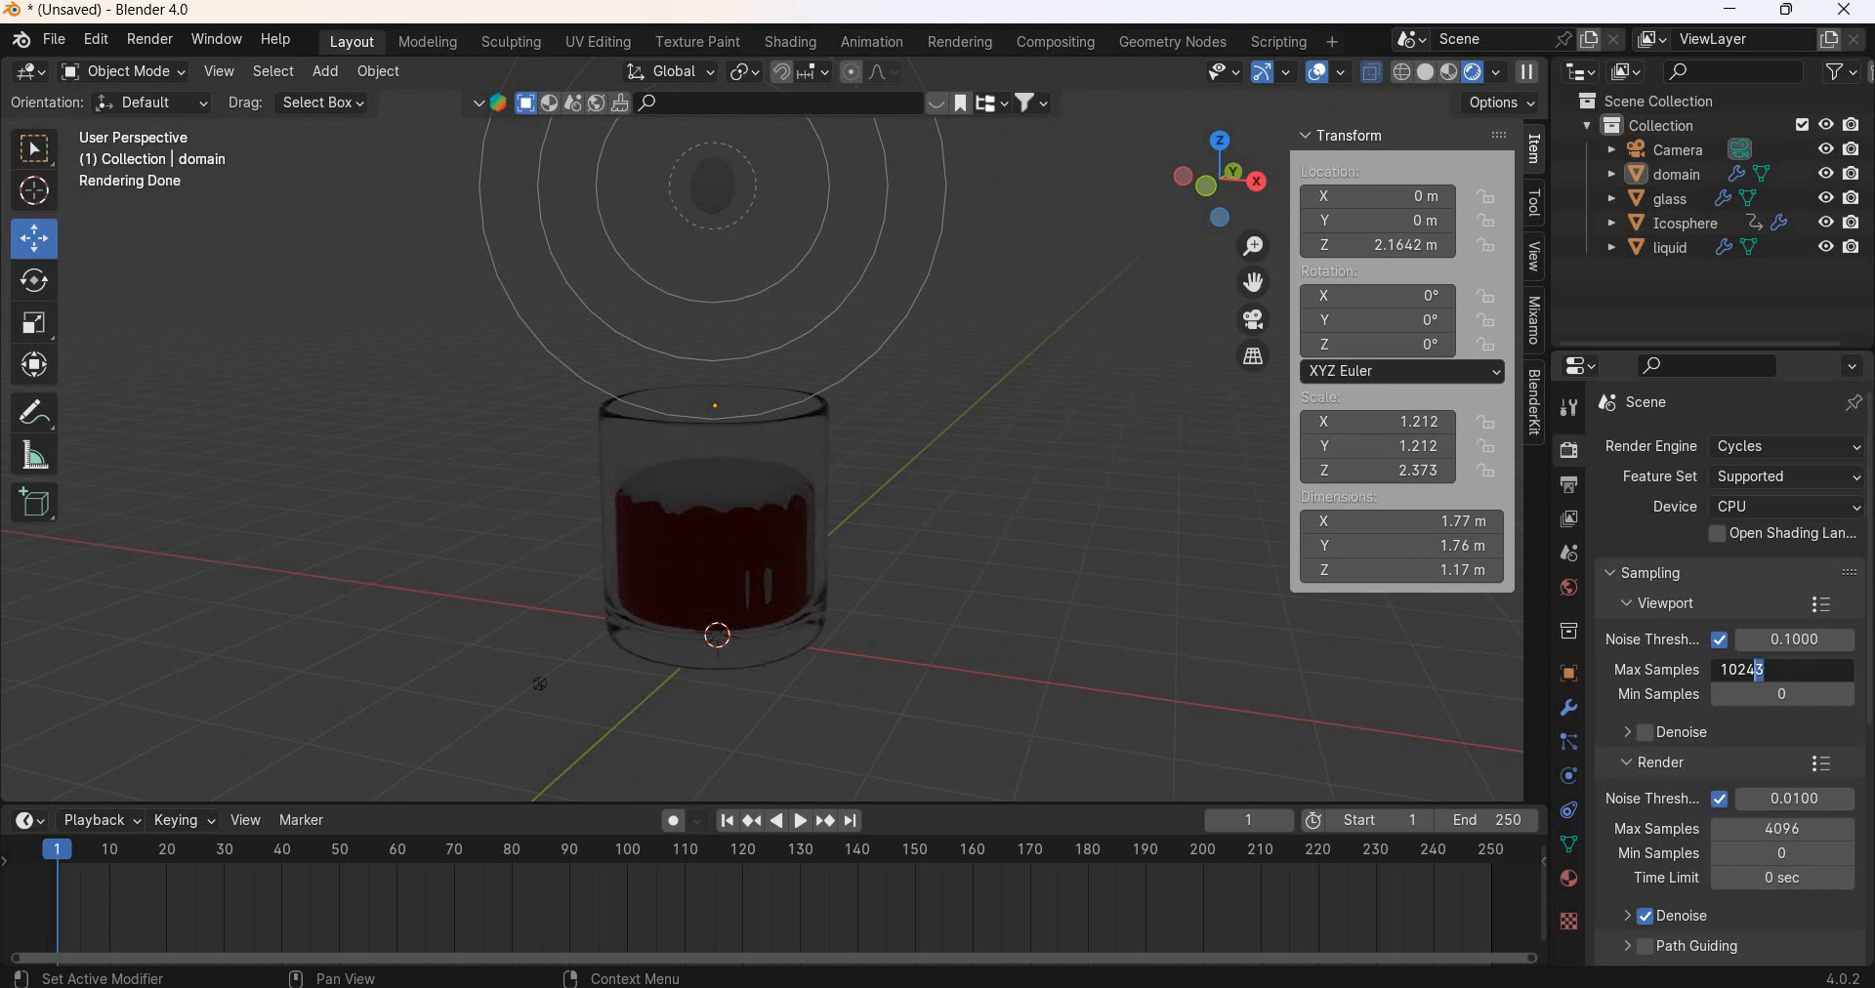
pyautogui.write('32')
pyautogui.press('Return')
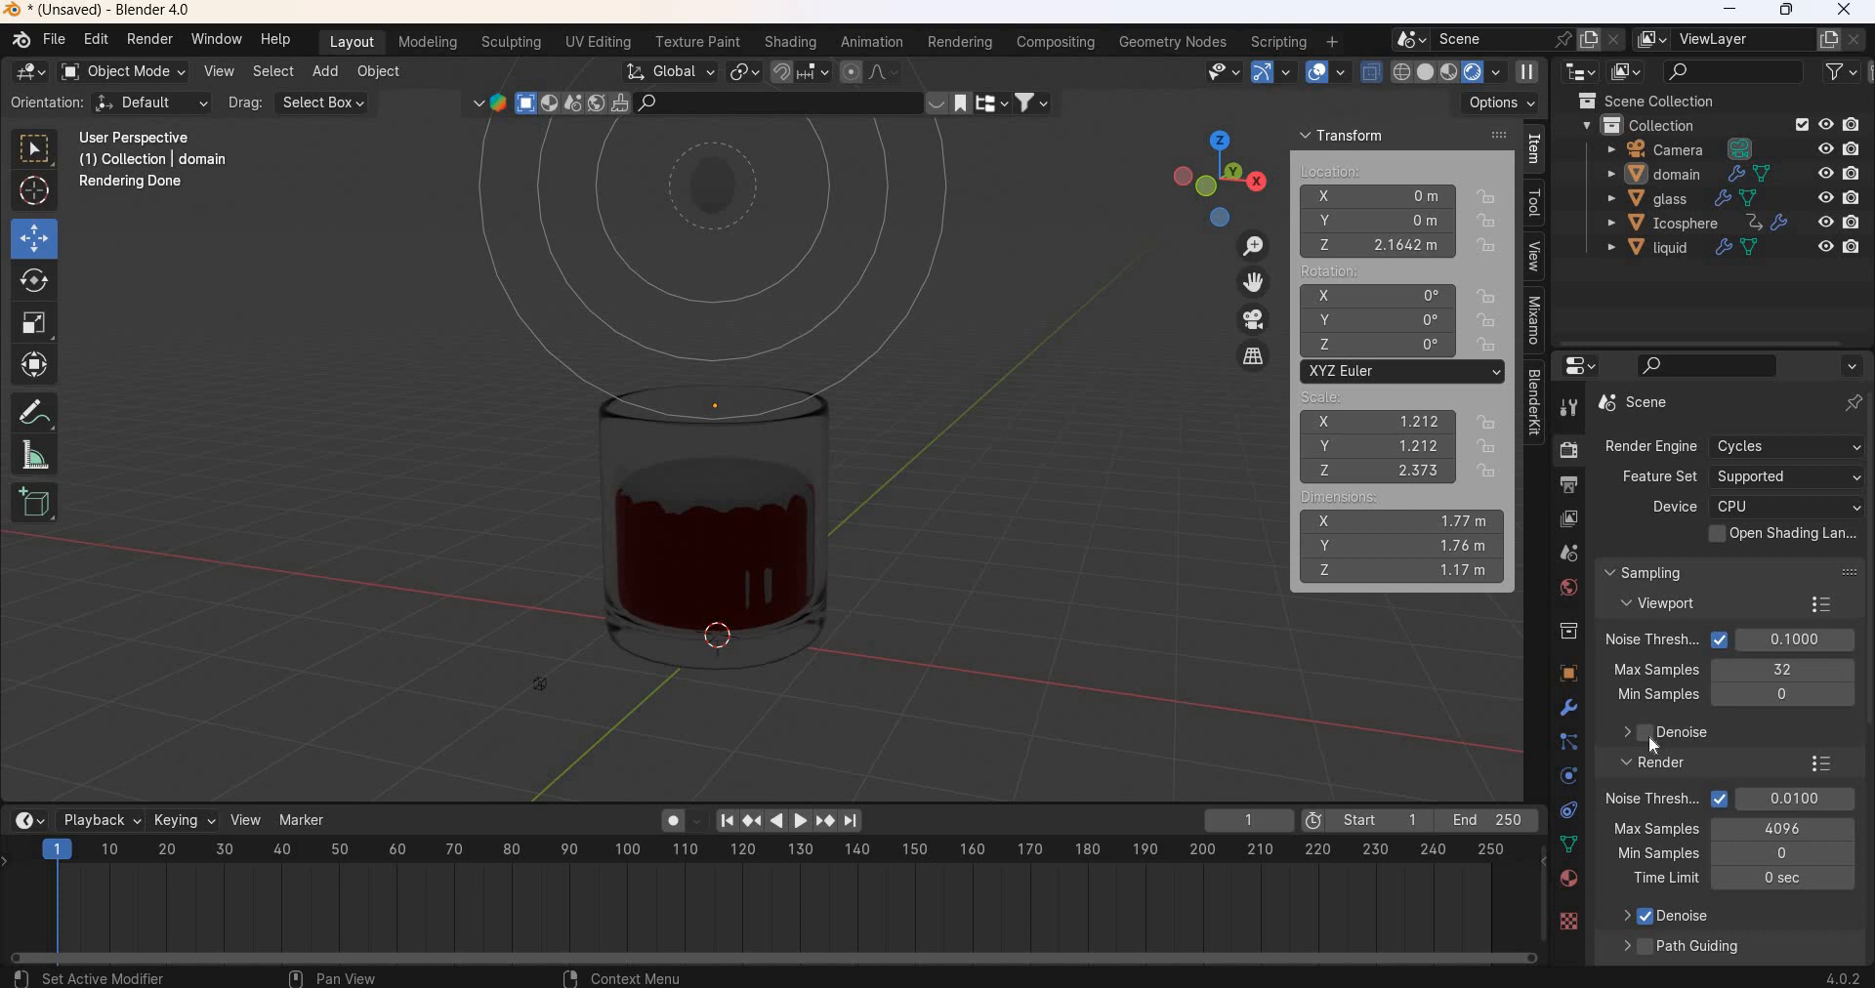
pyautogui.doubleClick(1795, 828)
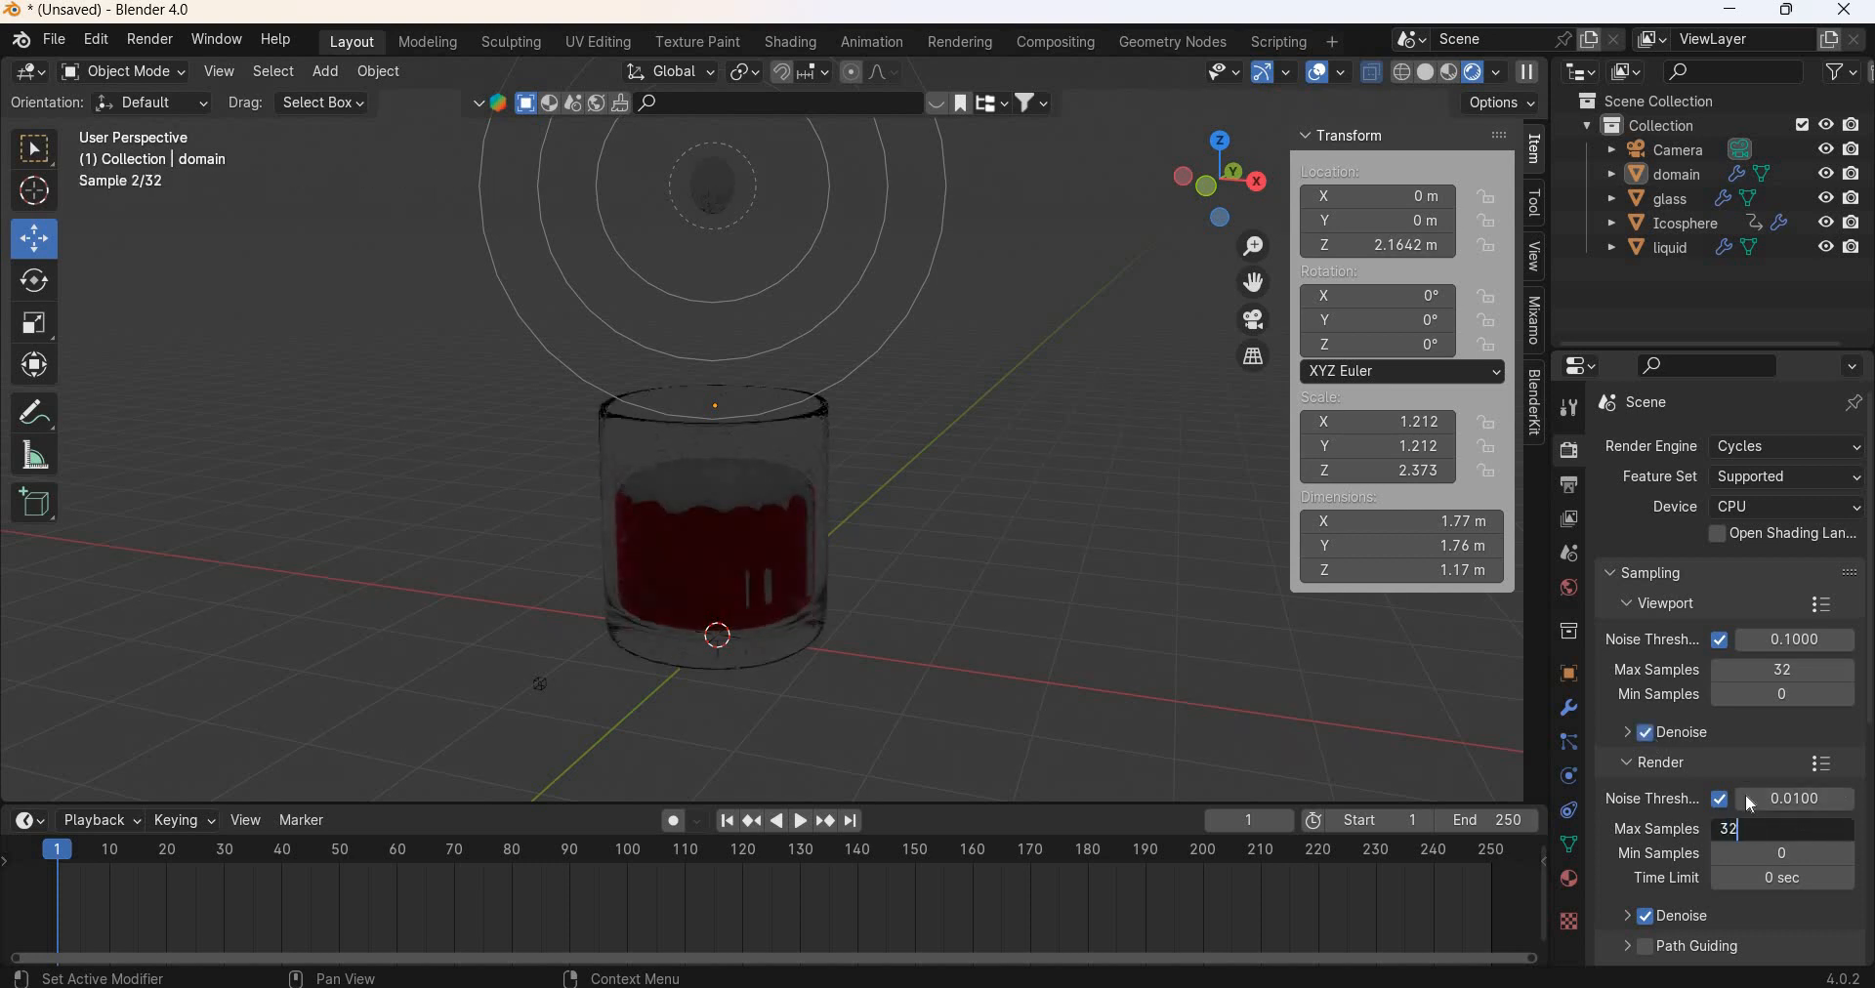
# Step: Assign an Environment Texture to the world background color
pyautogui.click(1568, 592)
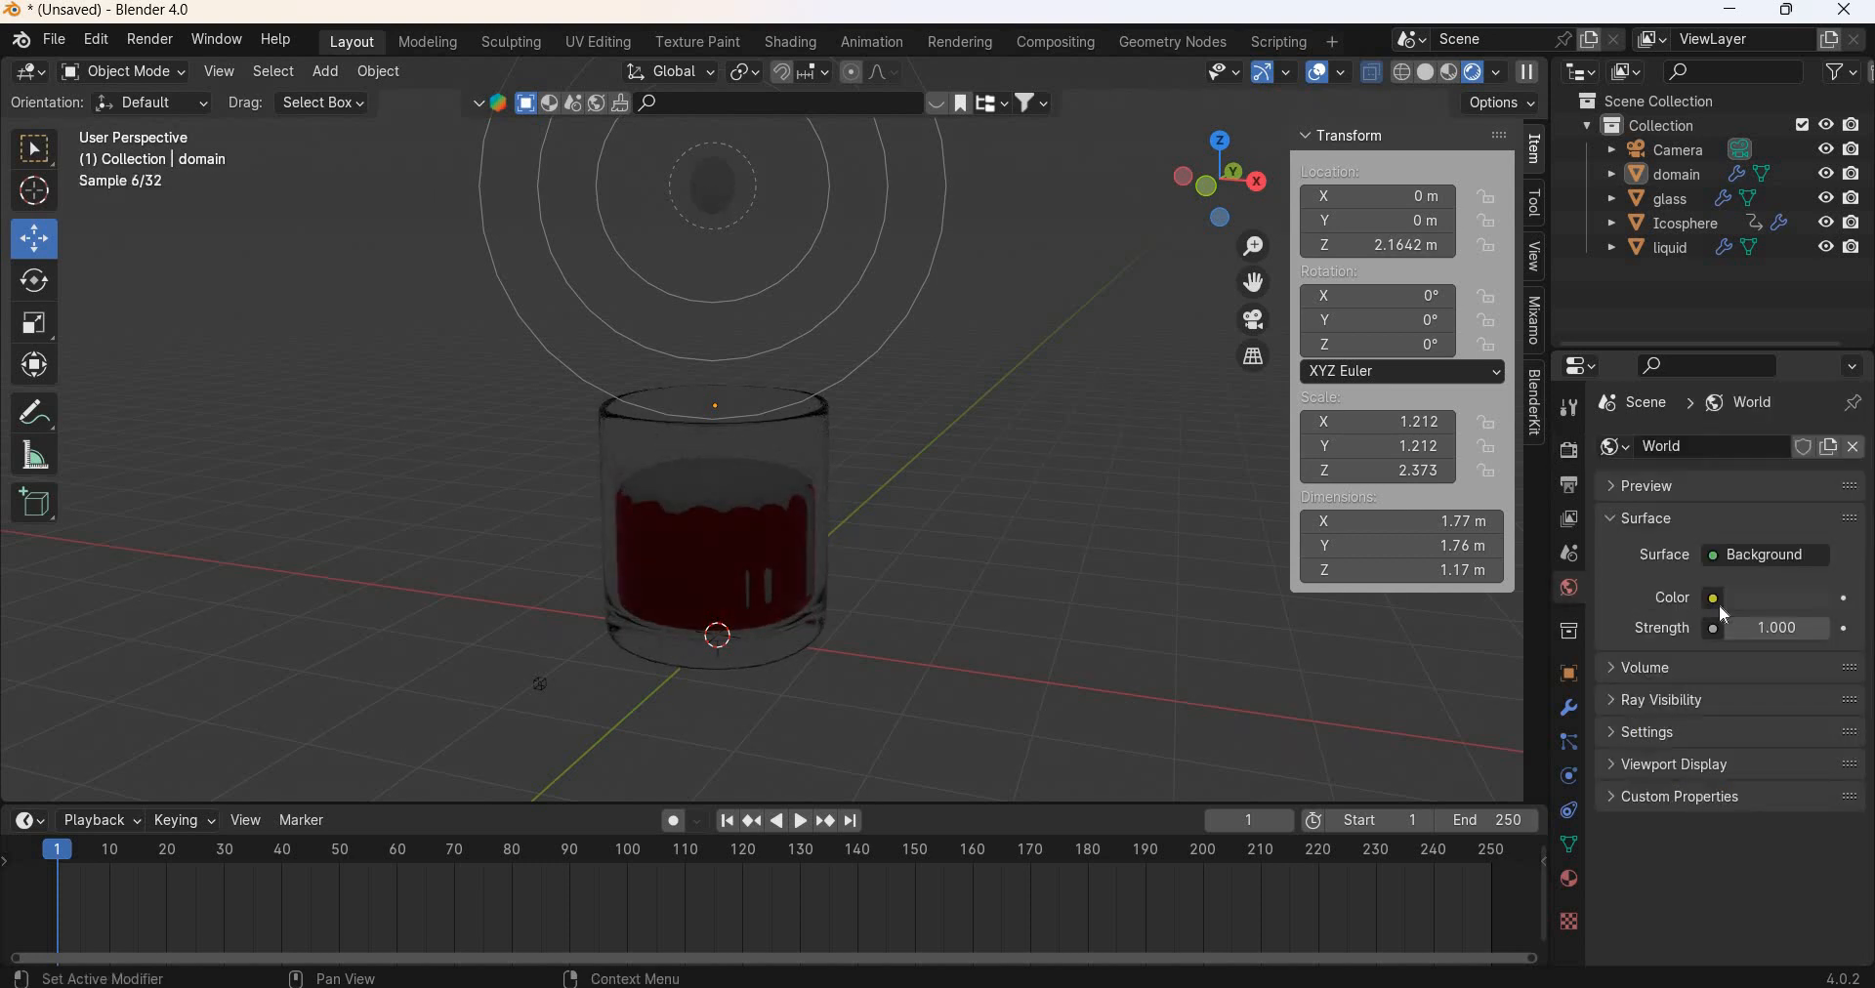
pyautogui.click(1716, 600)
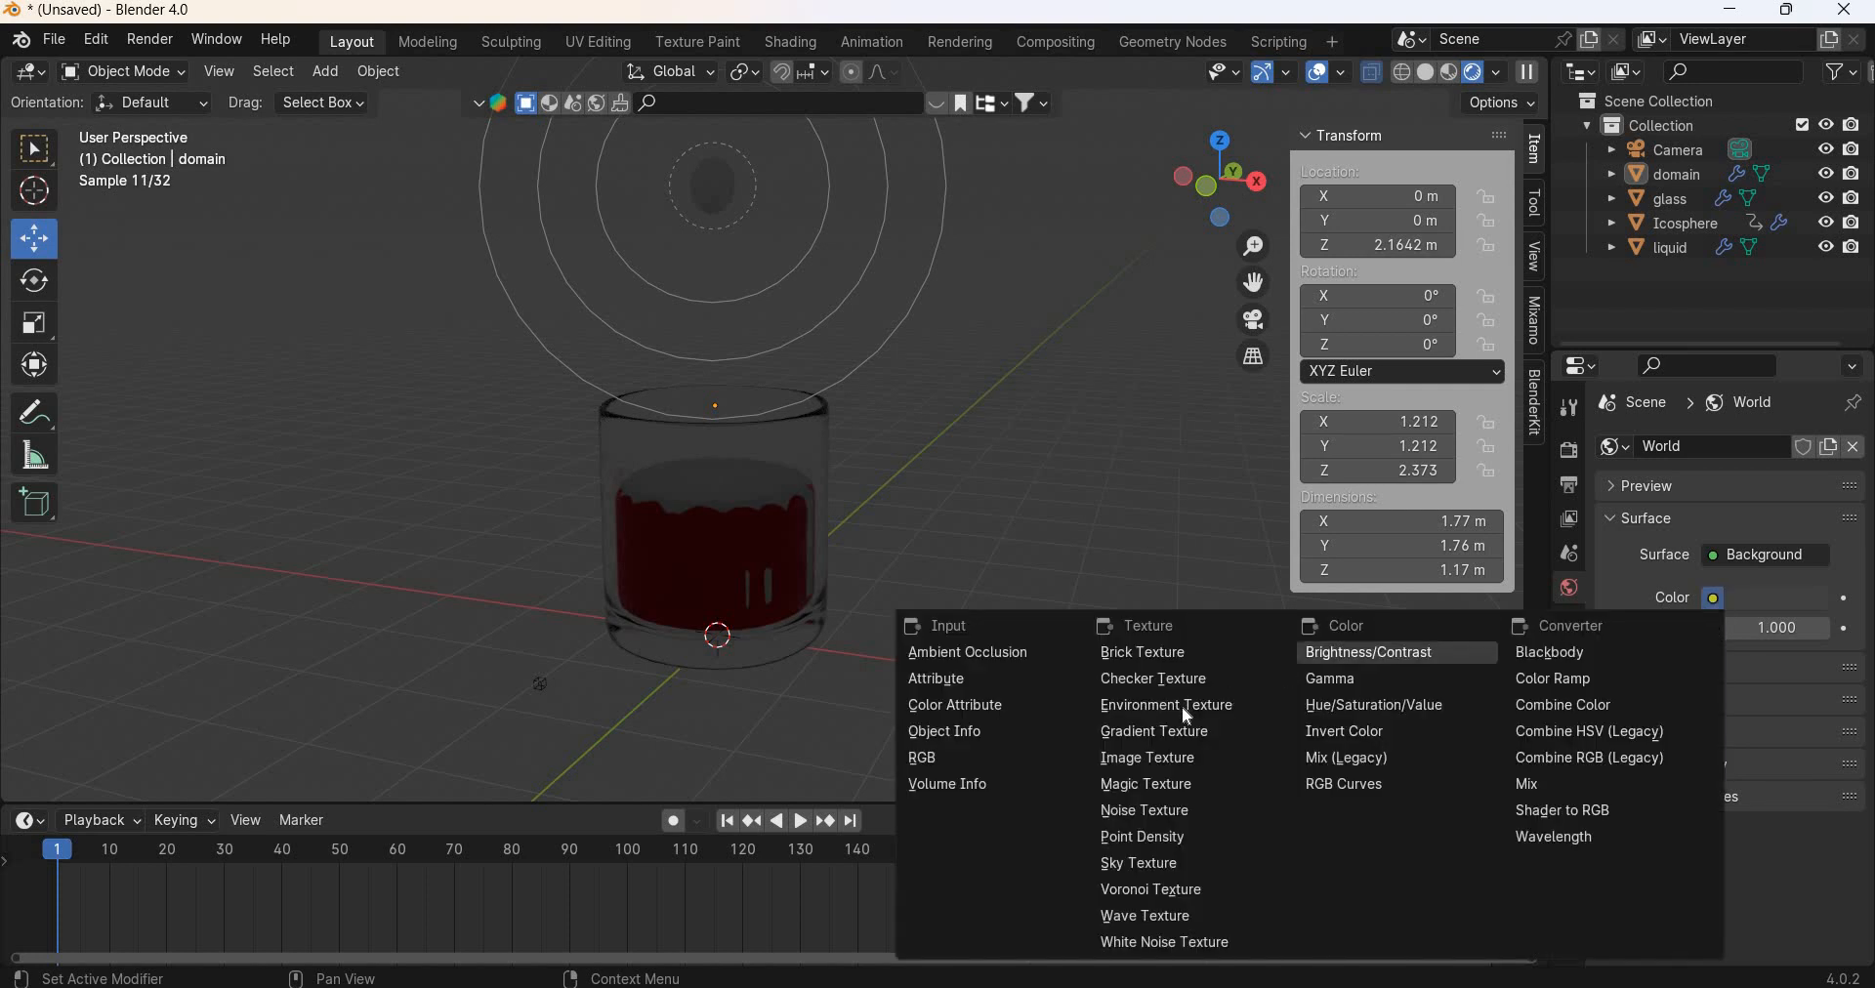
pyautogui.click(1190, 706)
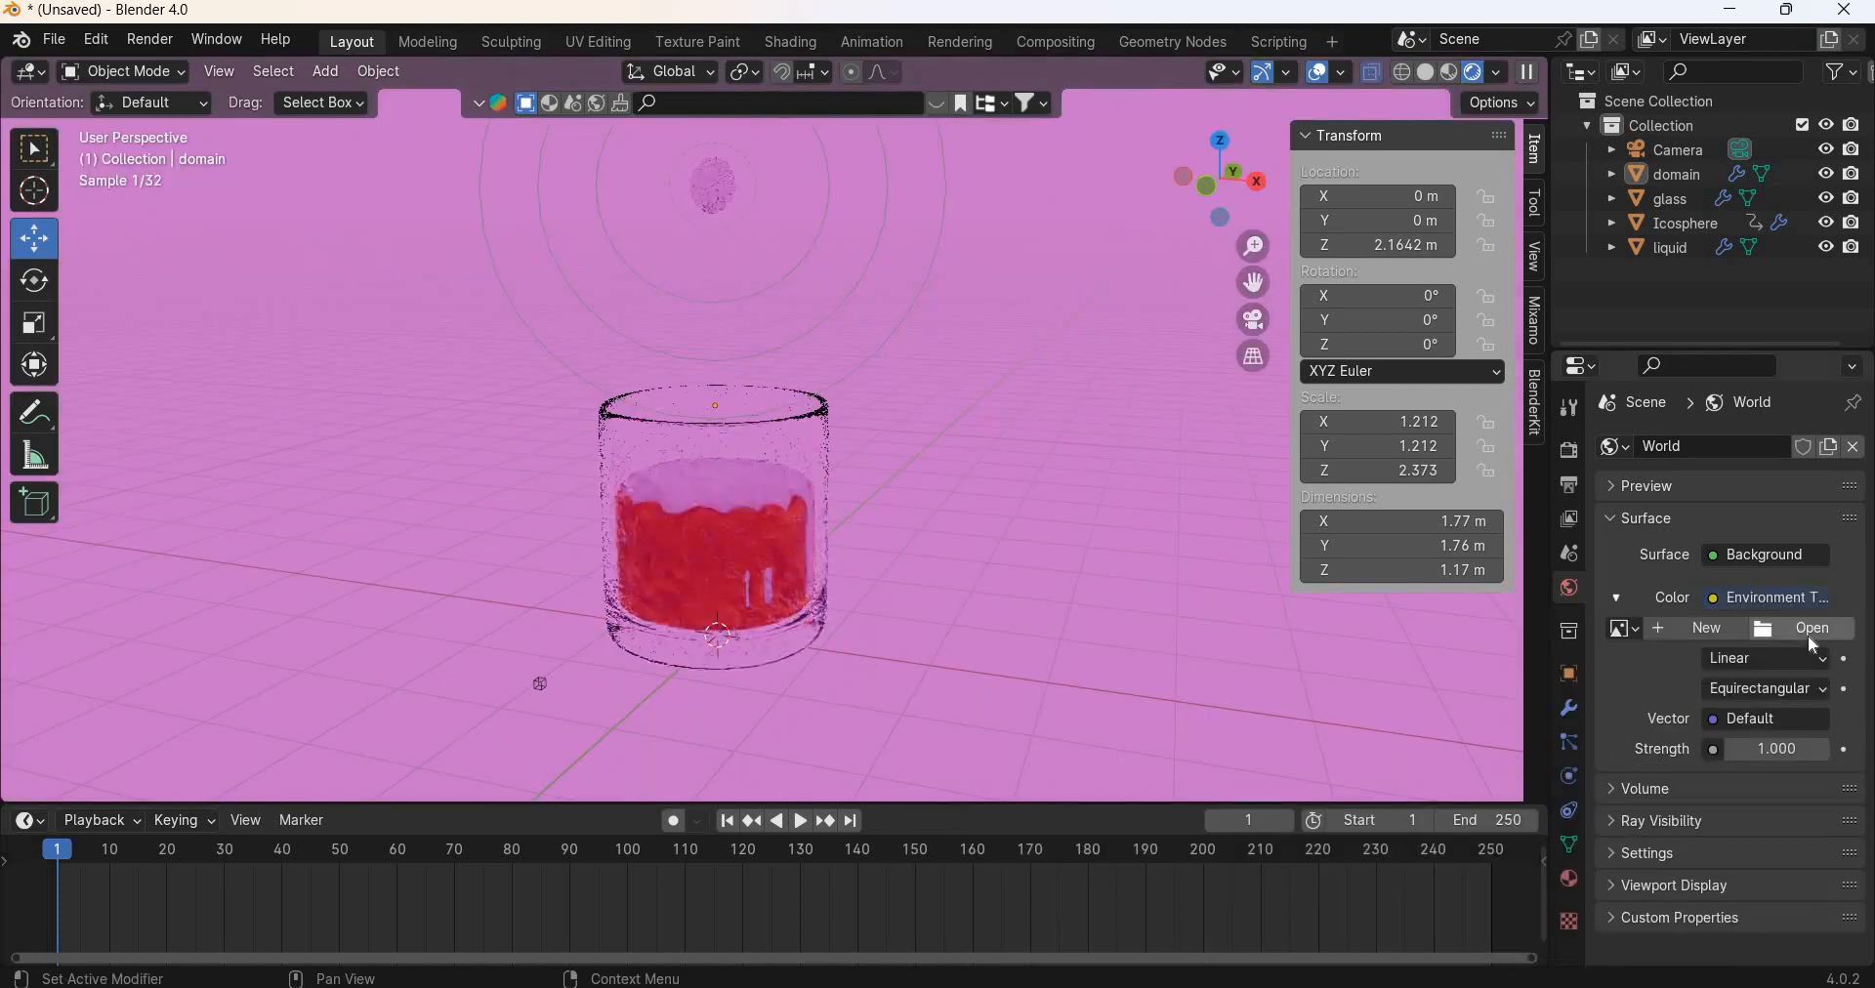
# Step: Load ballroom_2k.hdr from the D:\3D Assets\HDRI folder as the world's environment image
pyautogui.click(1808, 630)
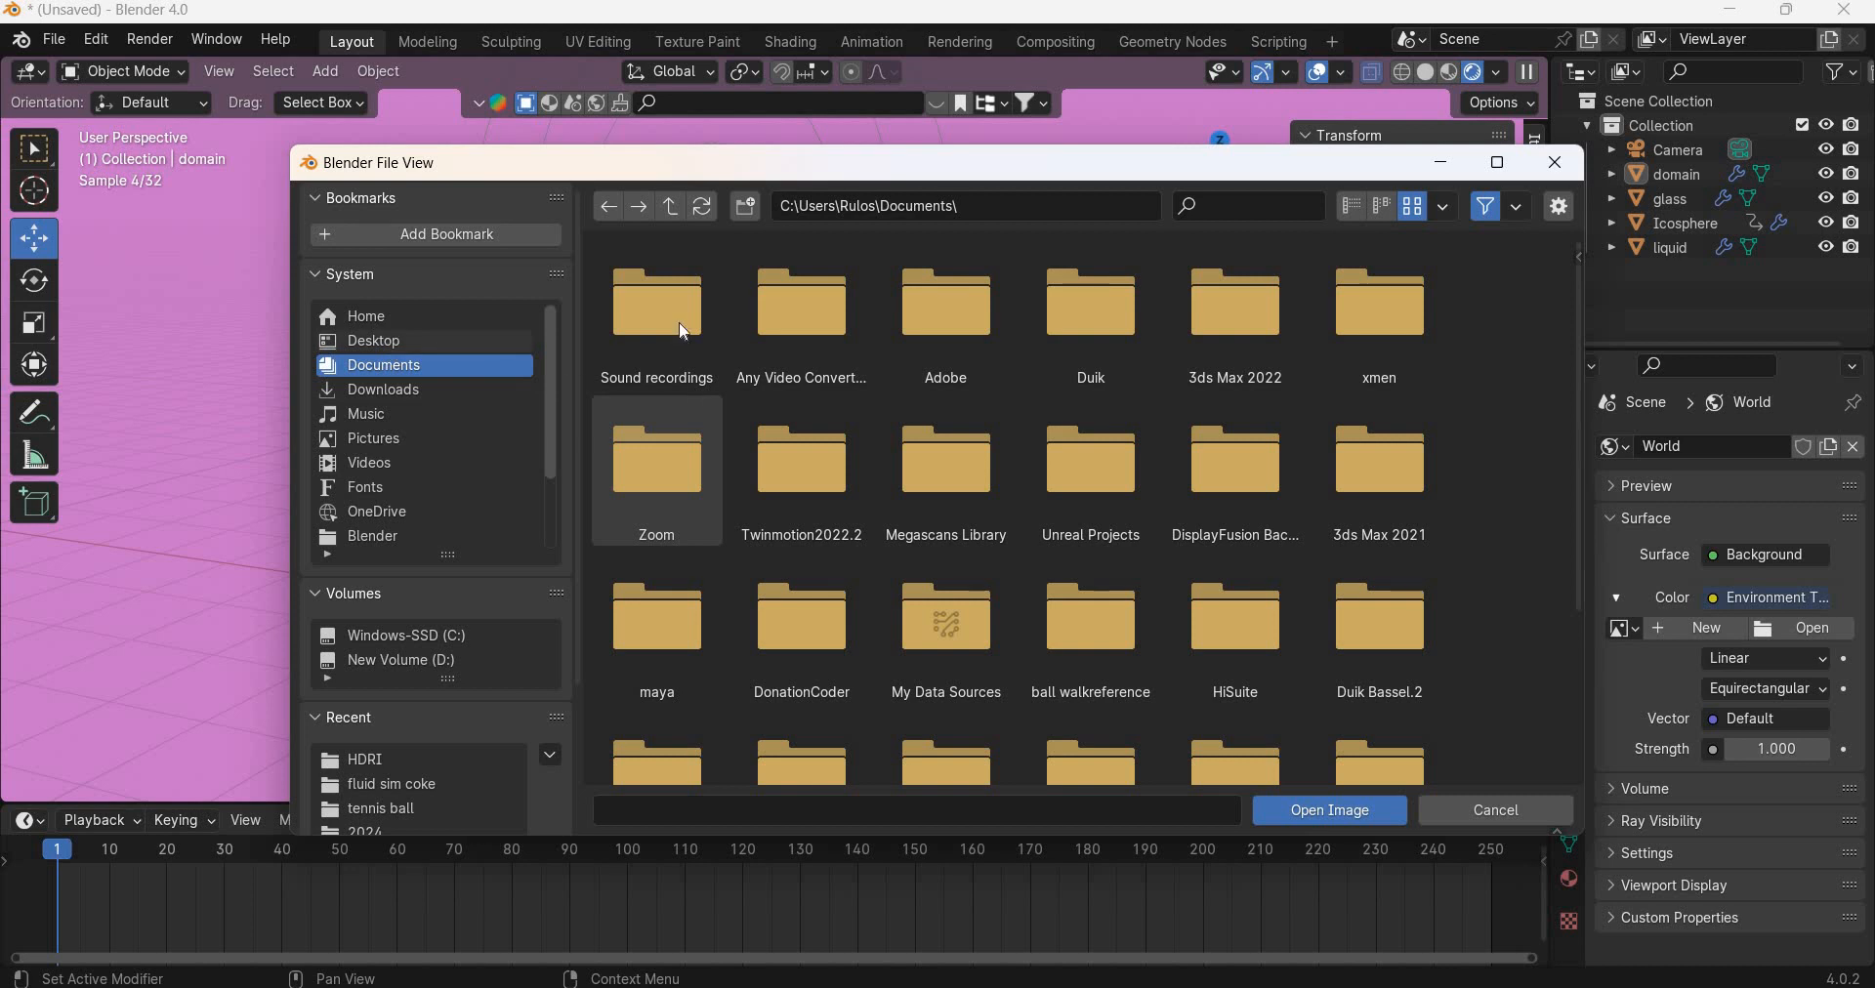
pyautogui.doubleClick(683, 328)
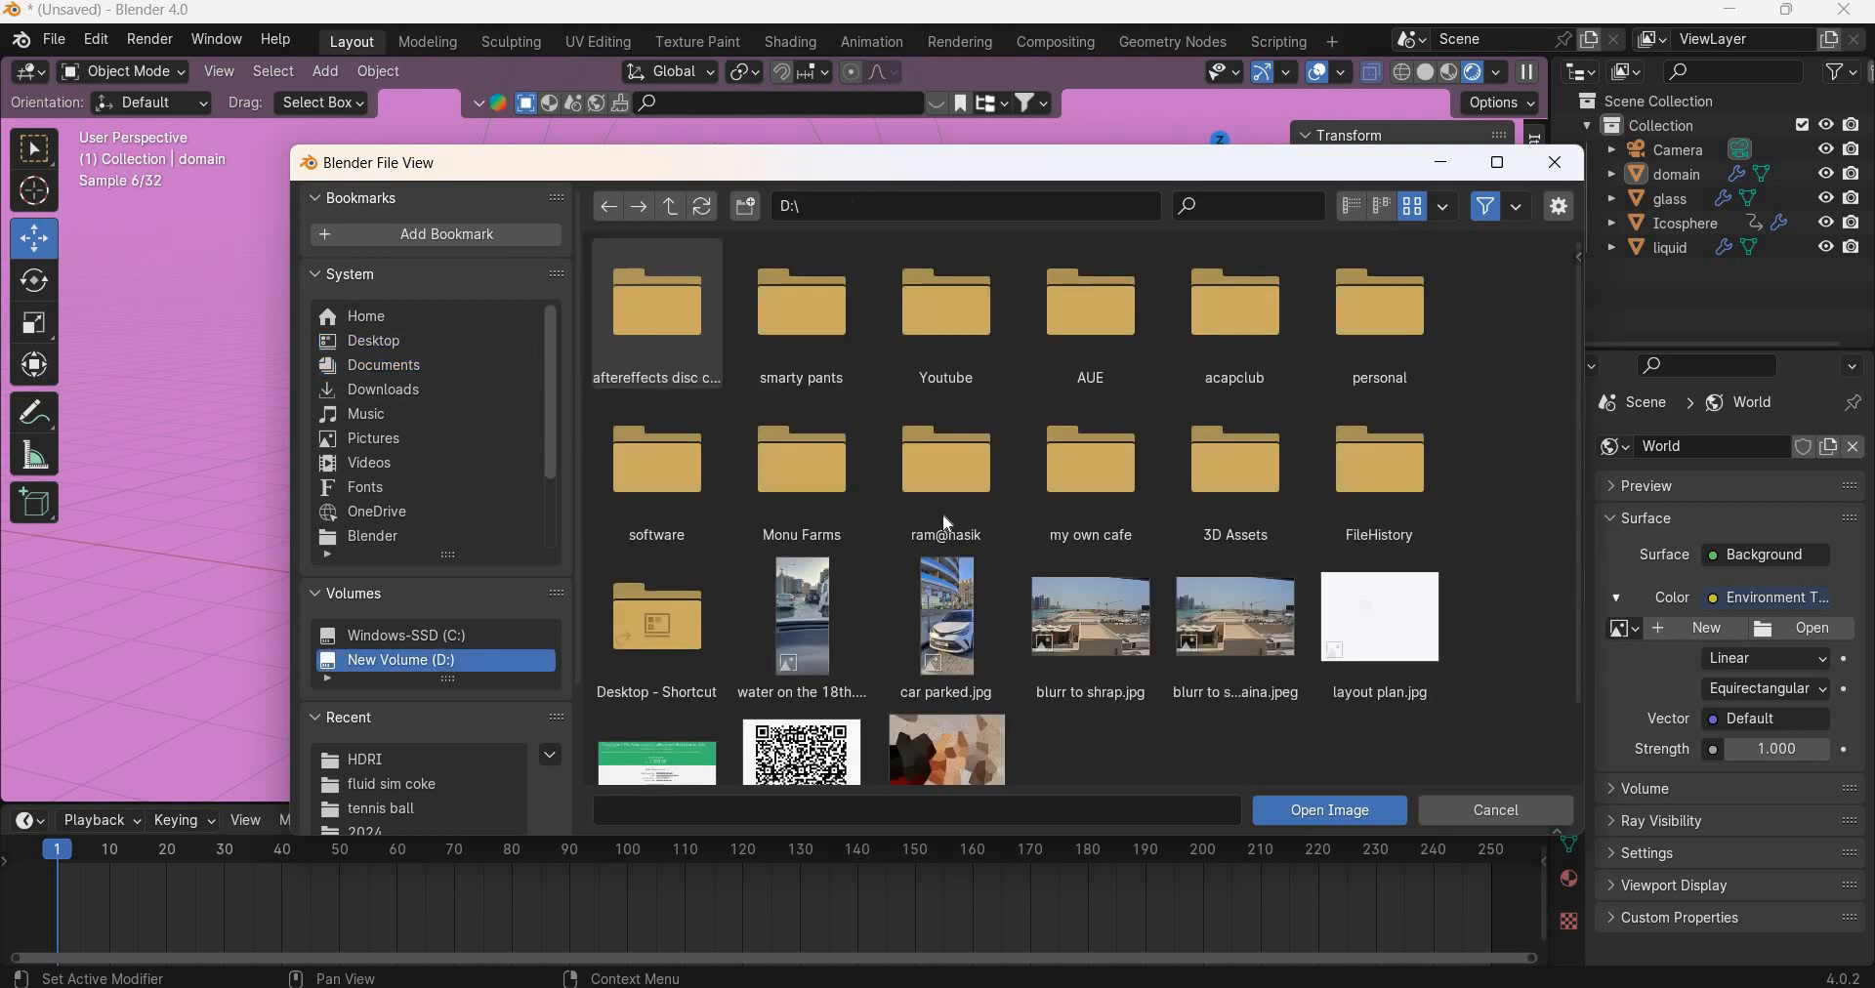
pyautogui.doubleClick(1245, 504)
pyautogui.doubleClick(674, 313)
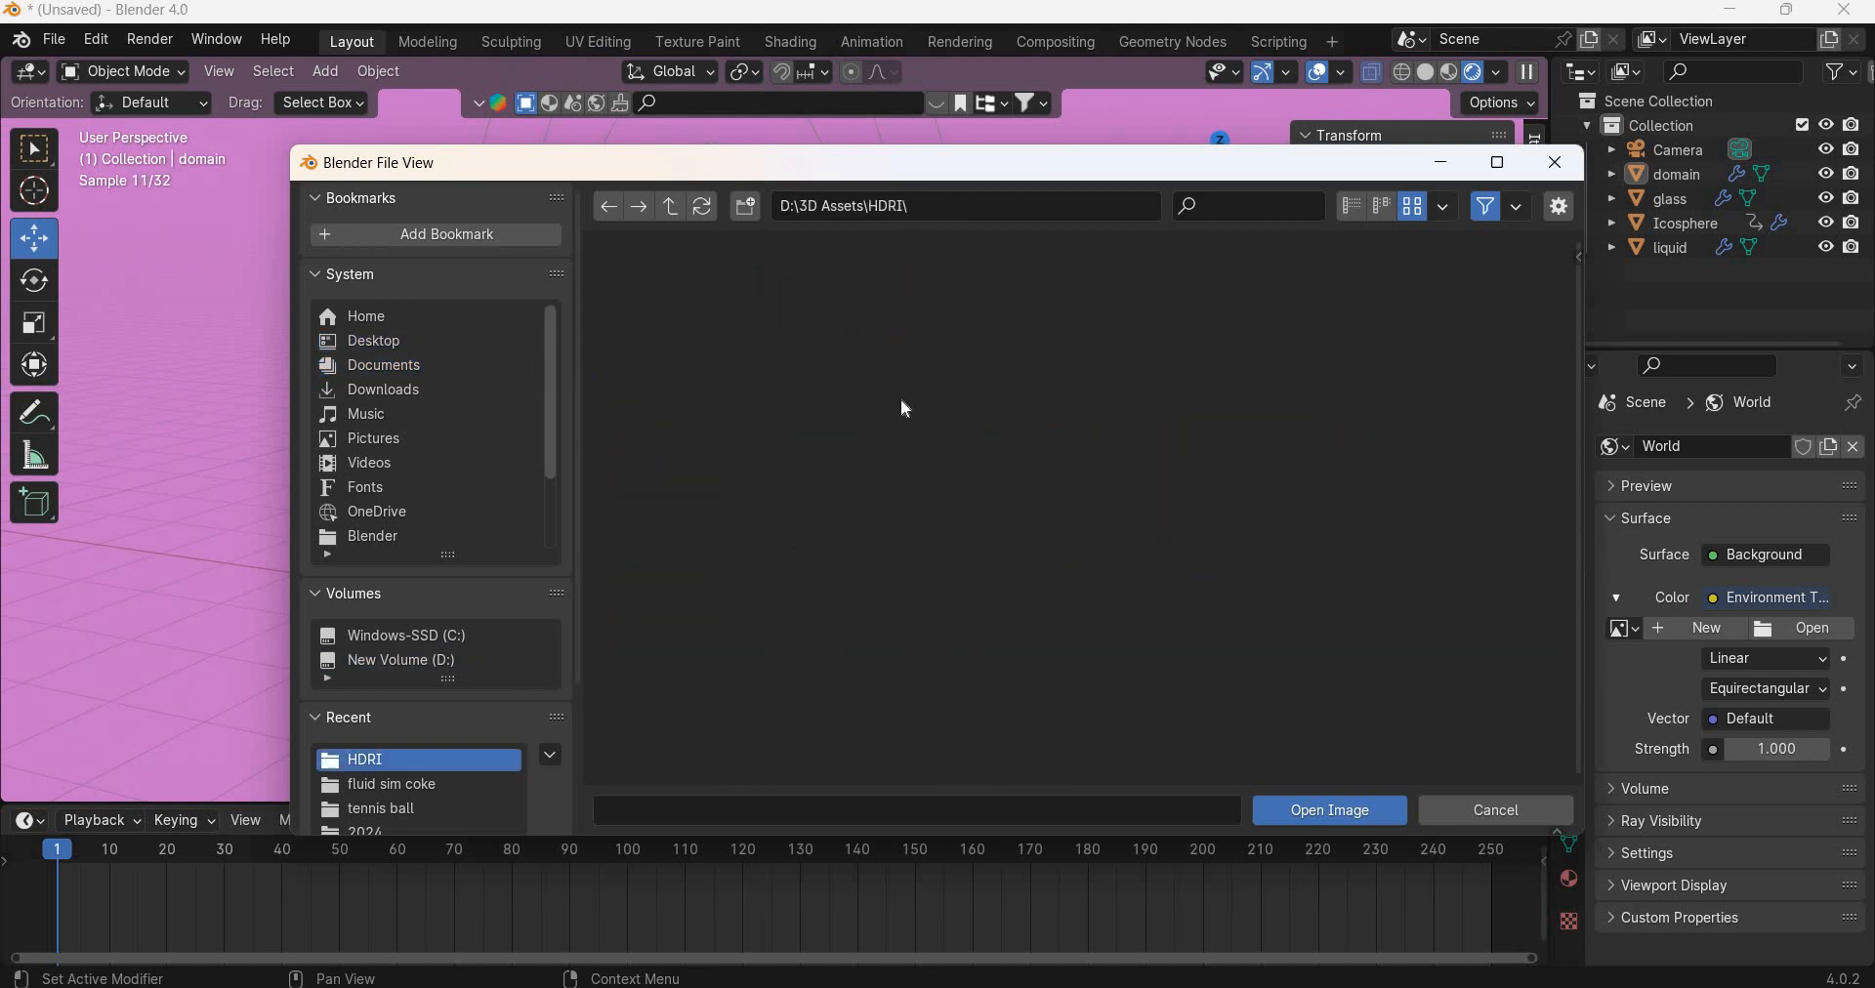
pyautogui.click(1110, 459)
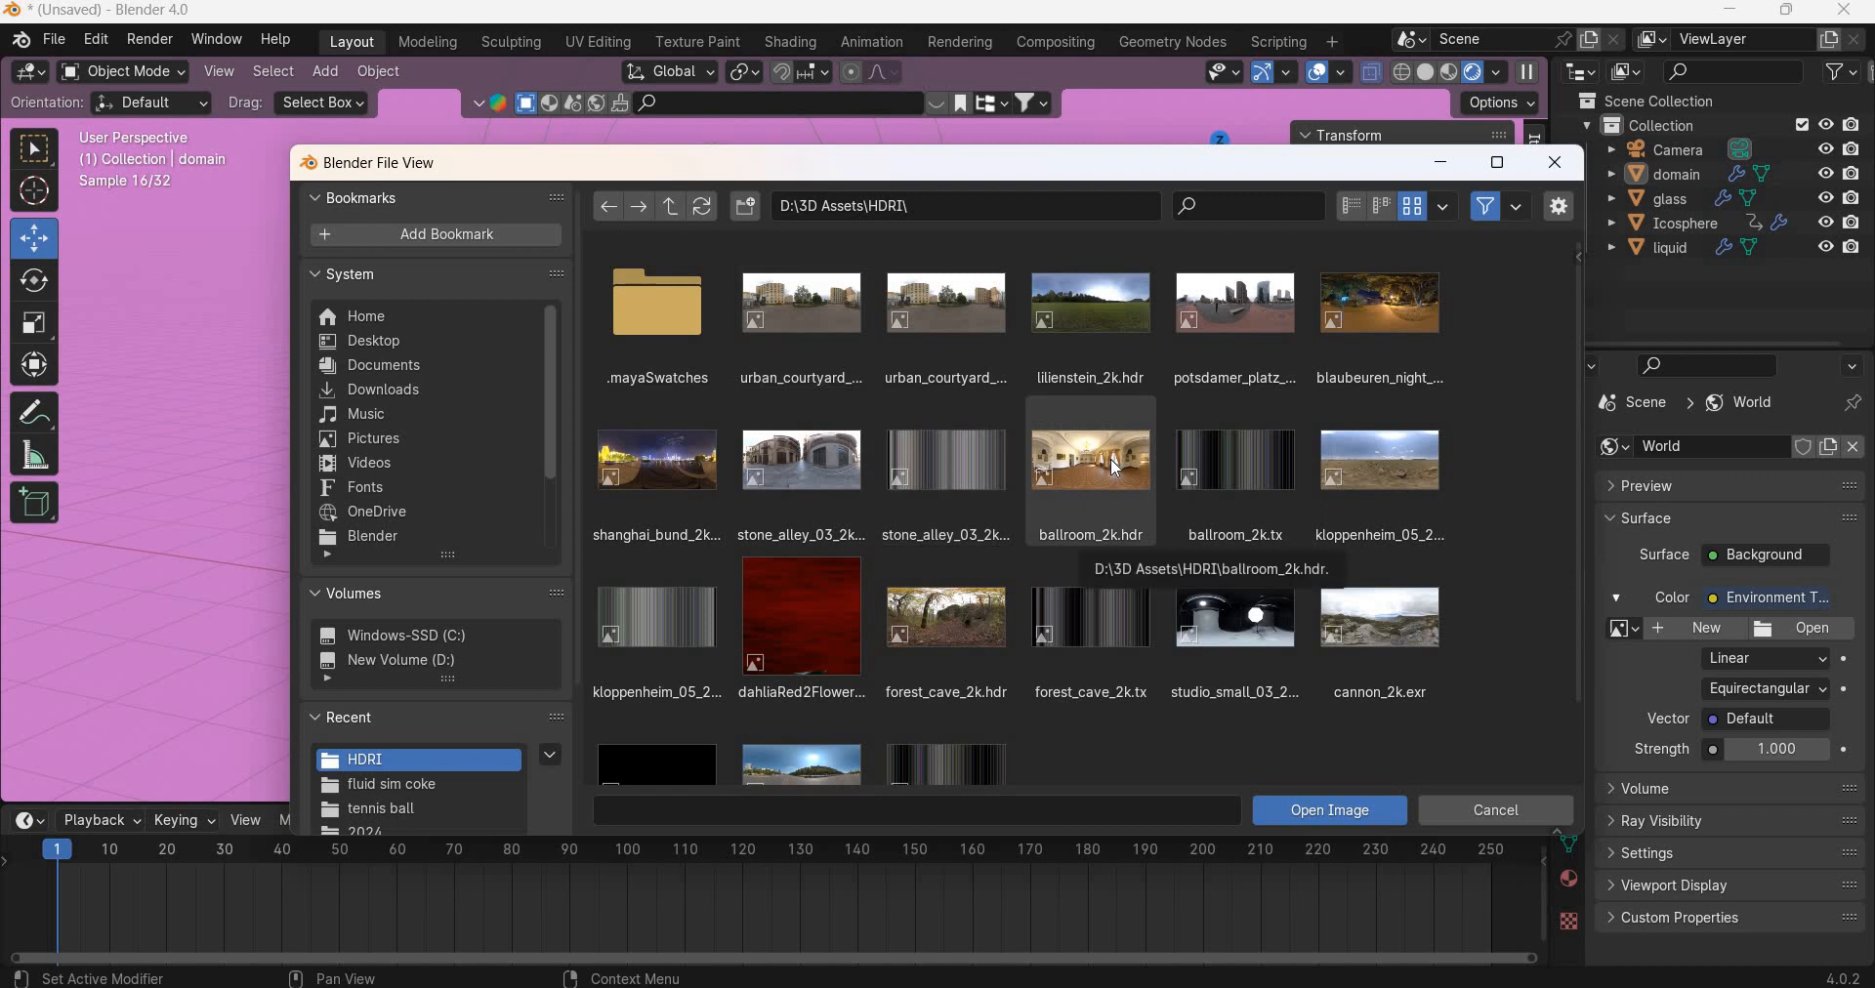
pyautogui.doubleClick(1110, 459)
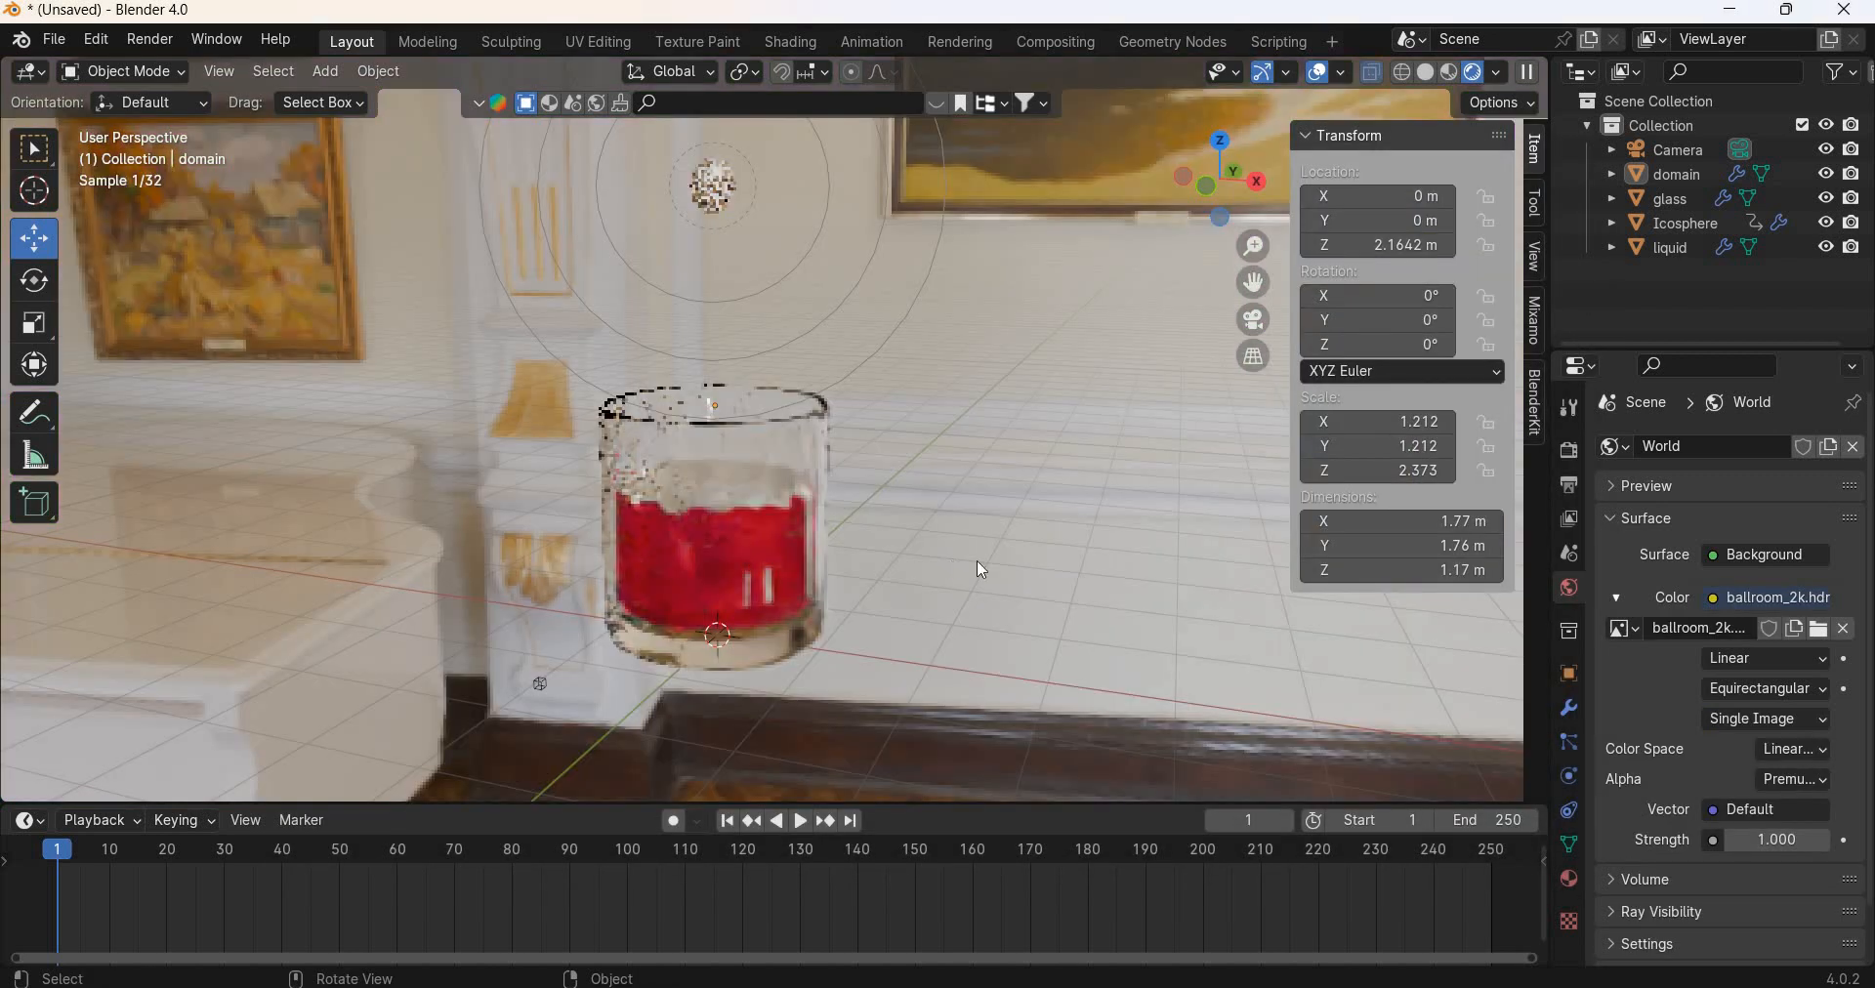
# Step: Look through the camera, lock it to the view, and reframe it farther back so the glass sits over the piano
pyautogui.press('KP_0')
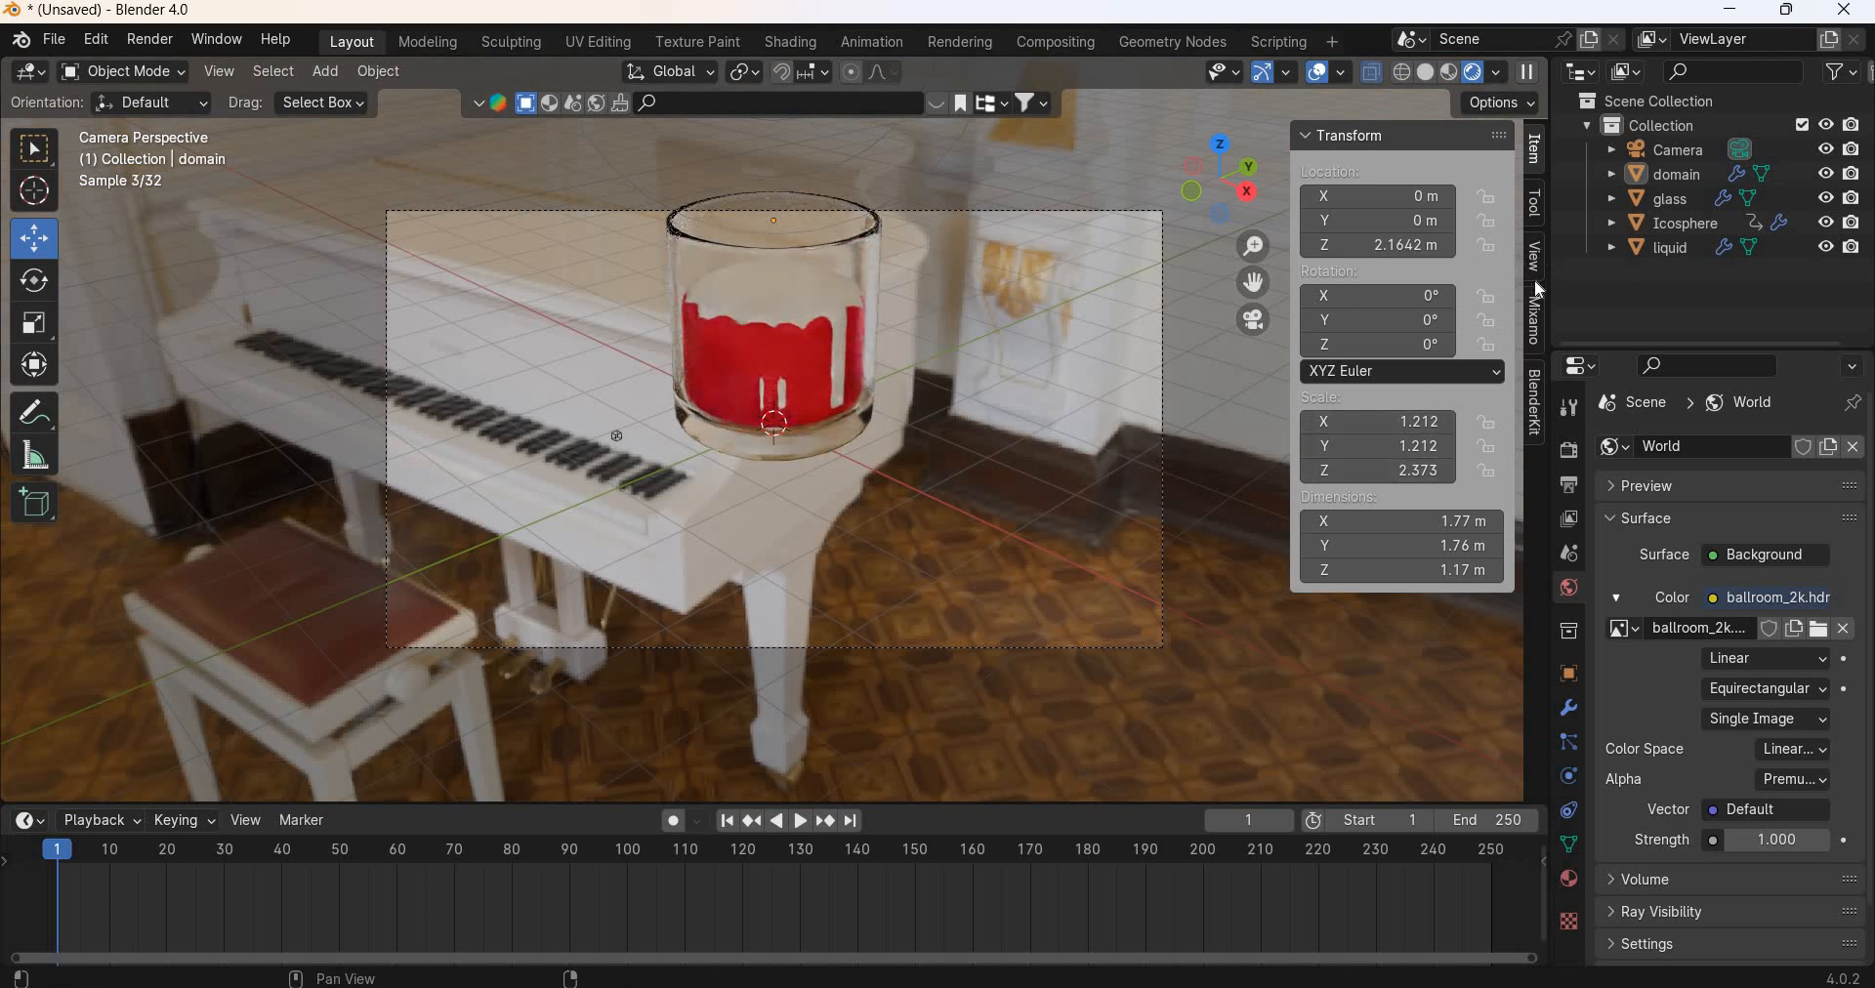
pyautogui.click(1399, 439)
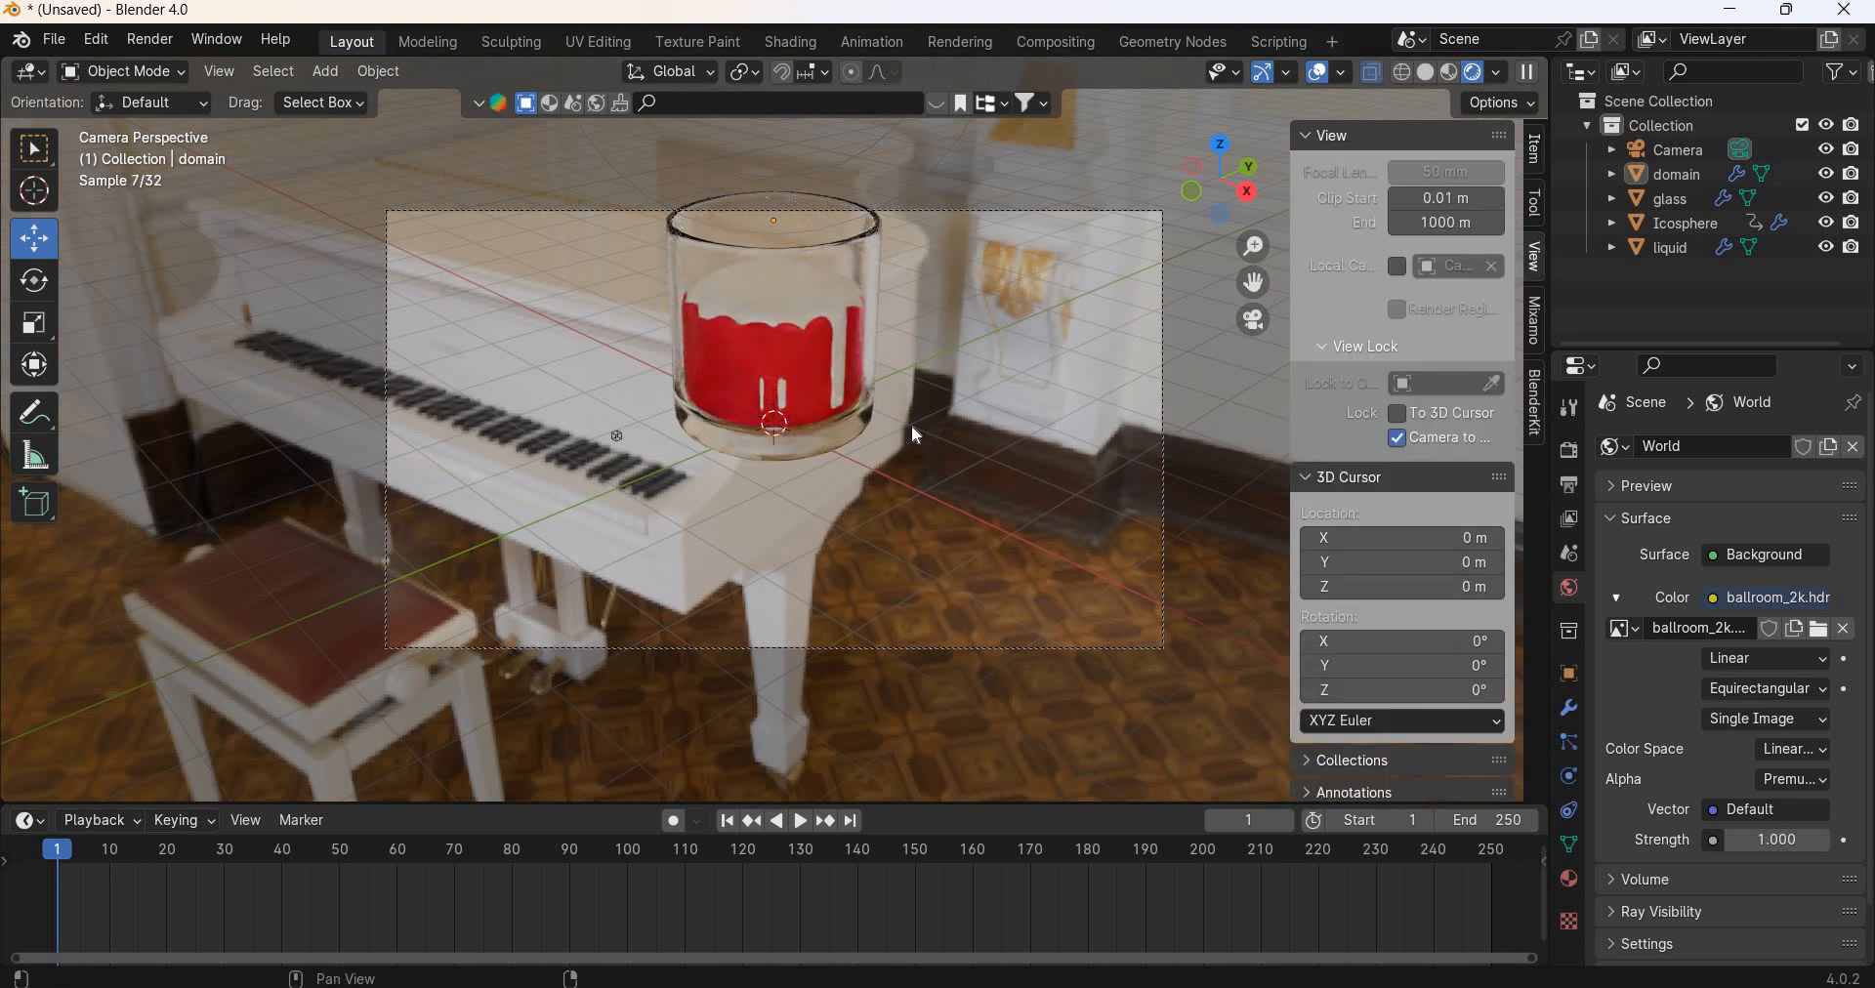
pyautogui.moveTo(898, 408)
pyautogui.mouseDown(button='middle')
pyautogui.moveTo(875, 381)
pyautogui.moveTo(945, 447)
pyautogui.moveTo(960, 501)
pyautogui.mouseUp(button='middle')
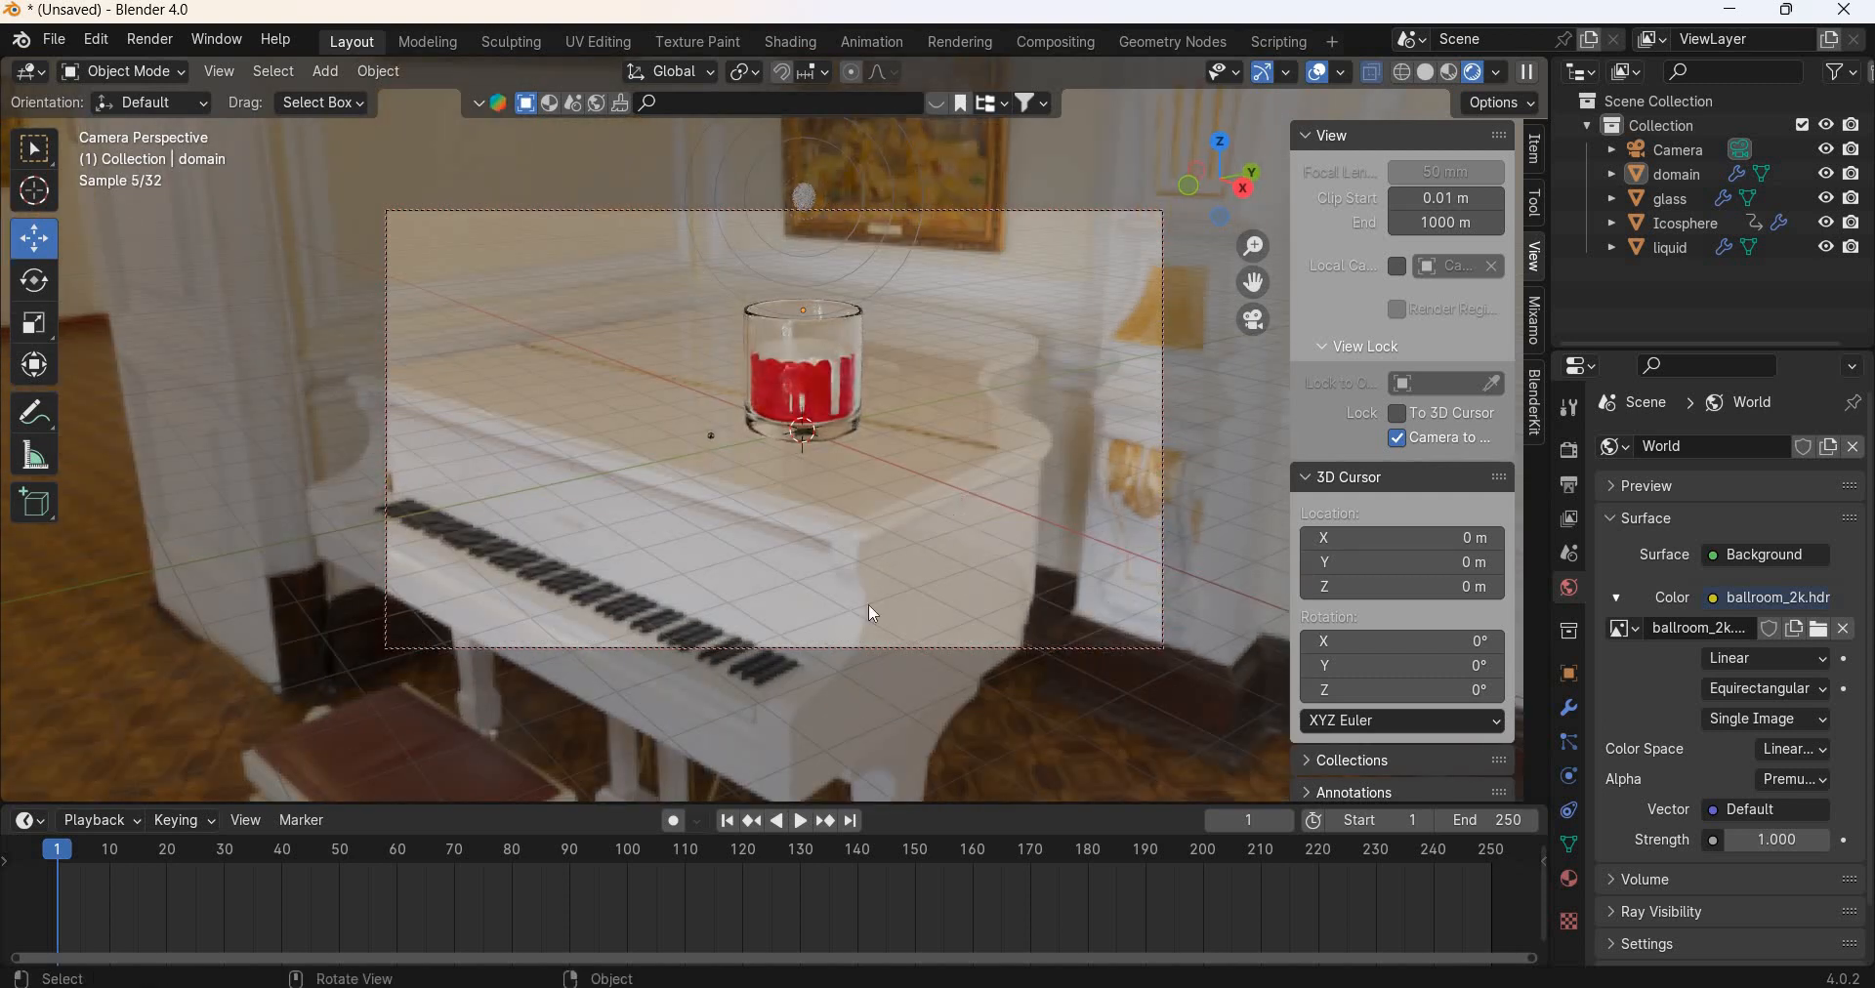
# Step: Add a mesh plane at the glass's base and scale it up about 5.86 times
pyautogui.click(836, 326)
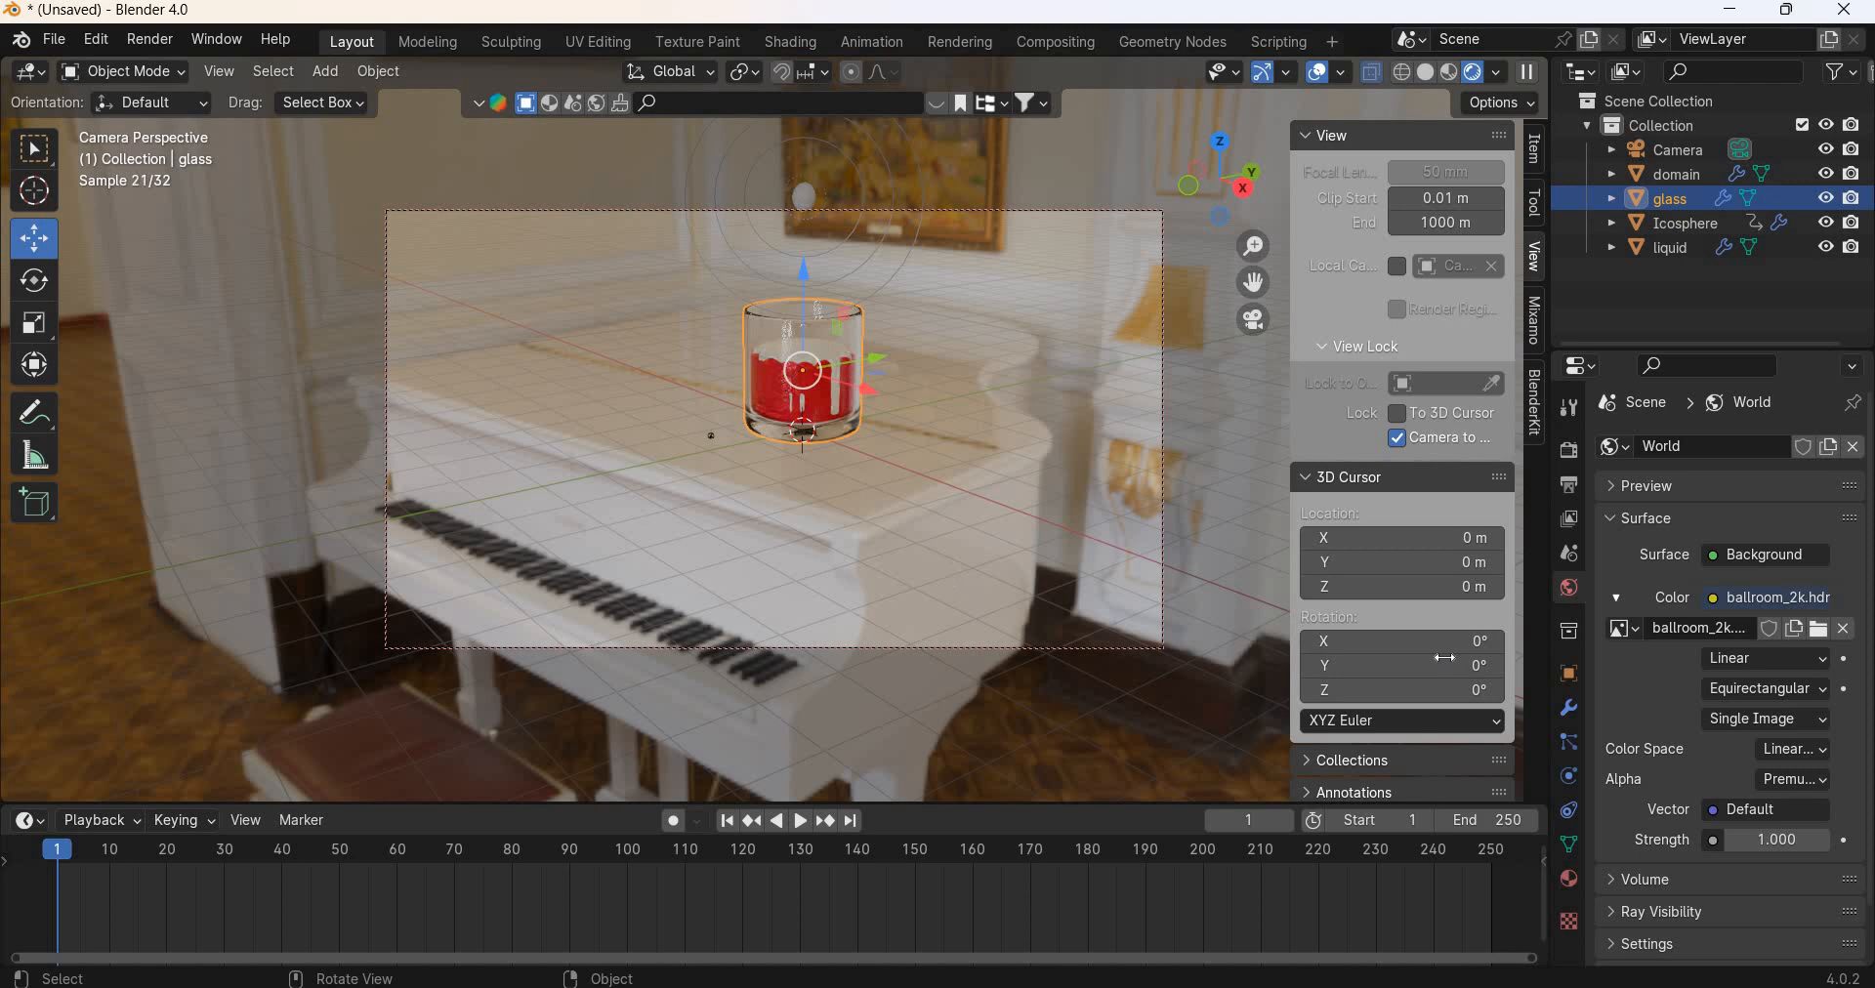
pyautogui.click(326, 71)
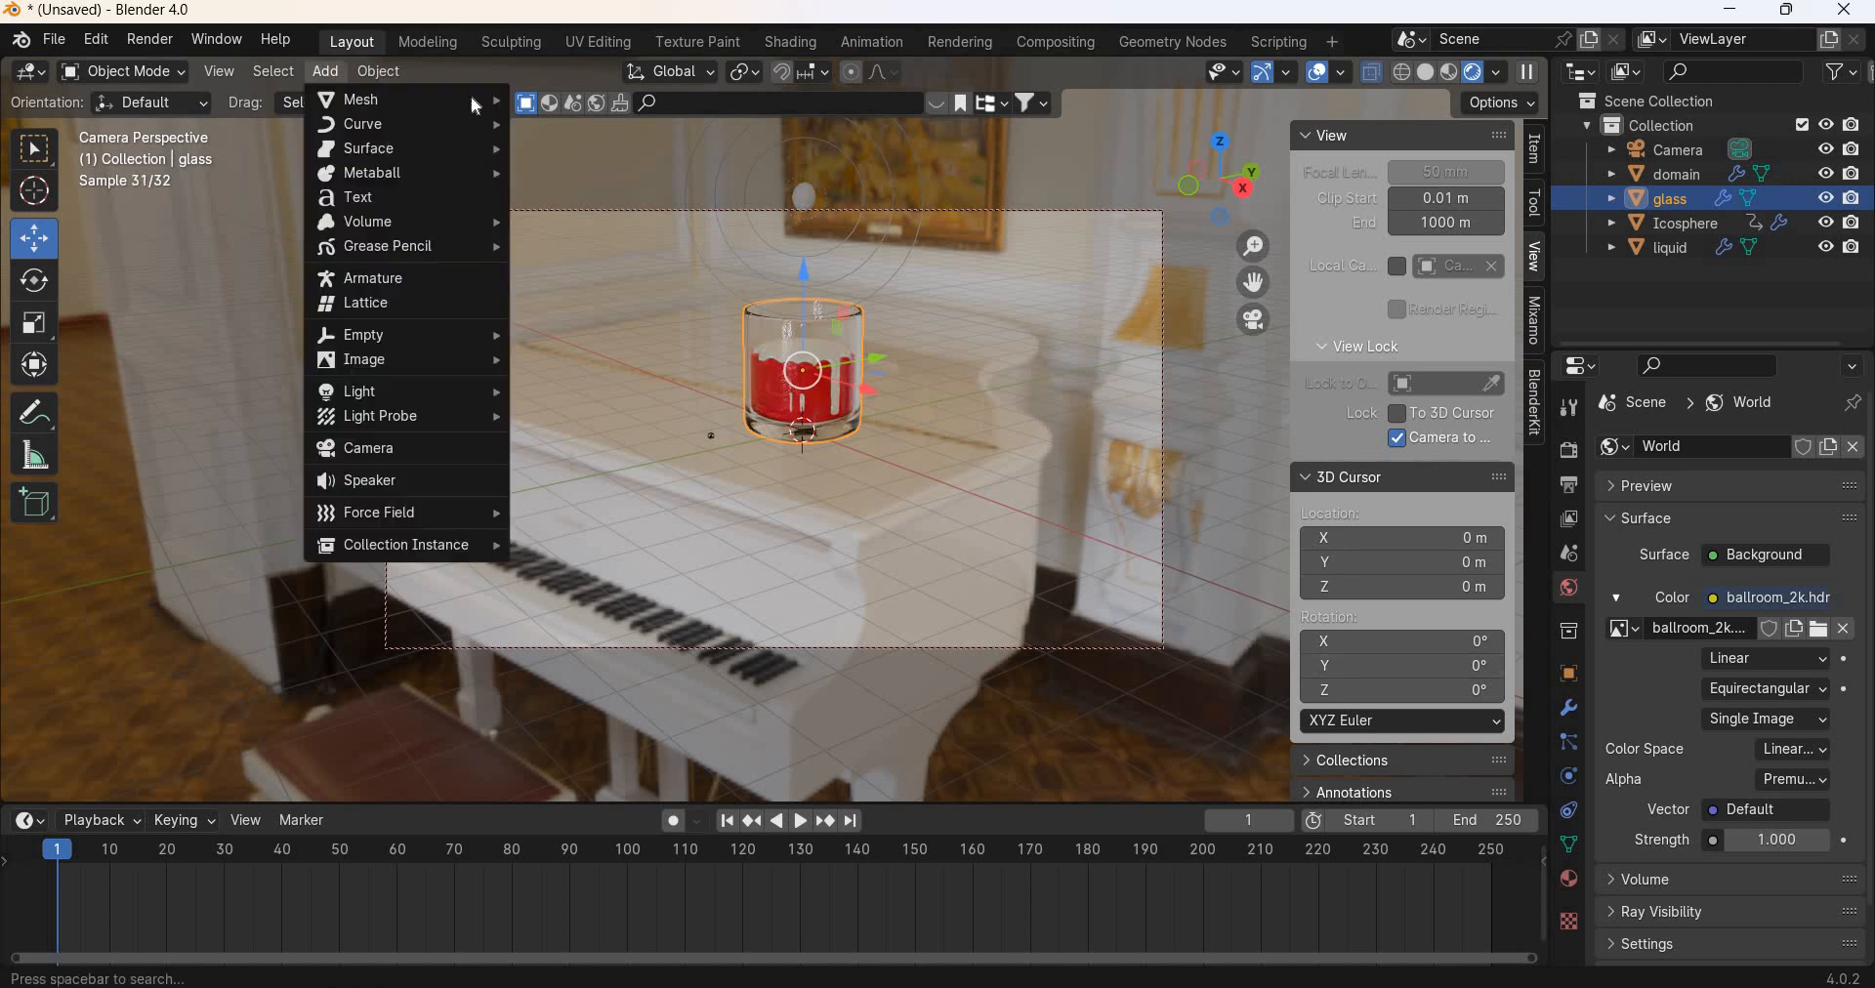
pyautogui.moveTo(439, 100)
pyautogui.click(584, 101)
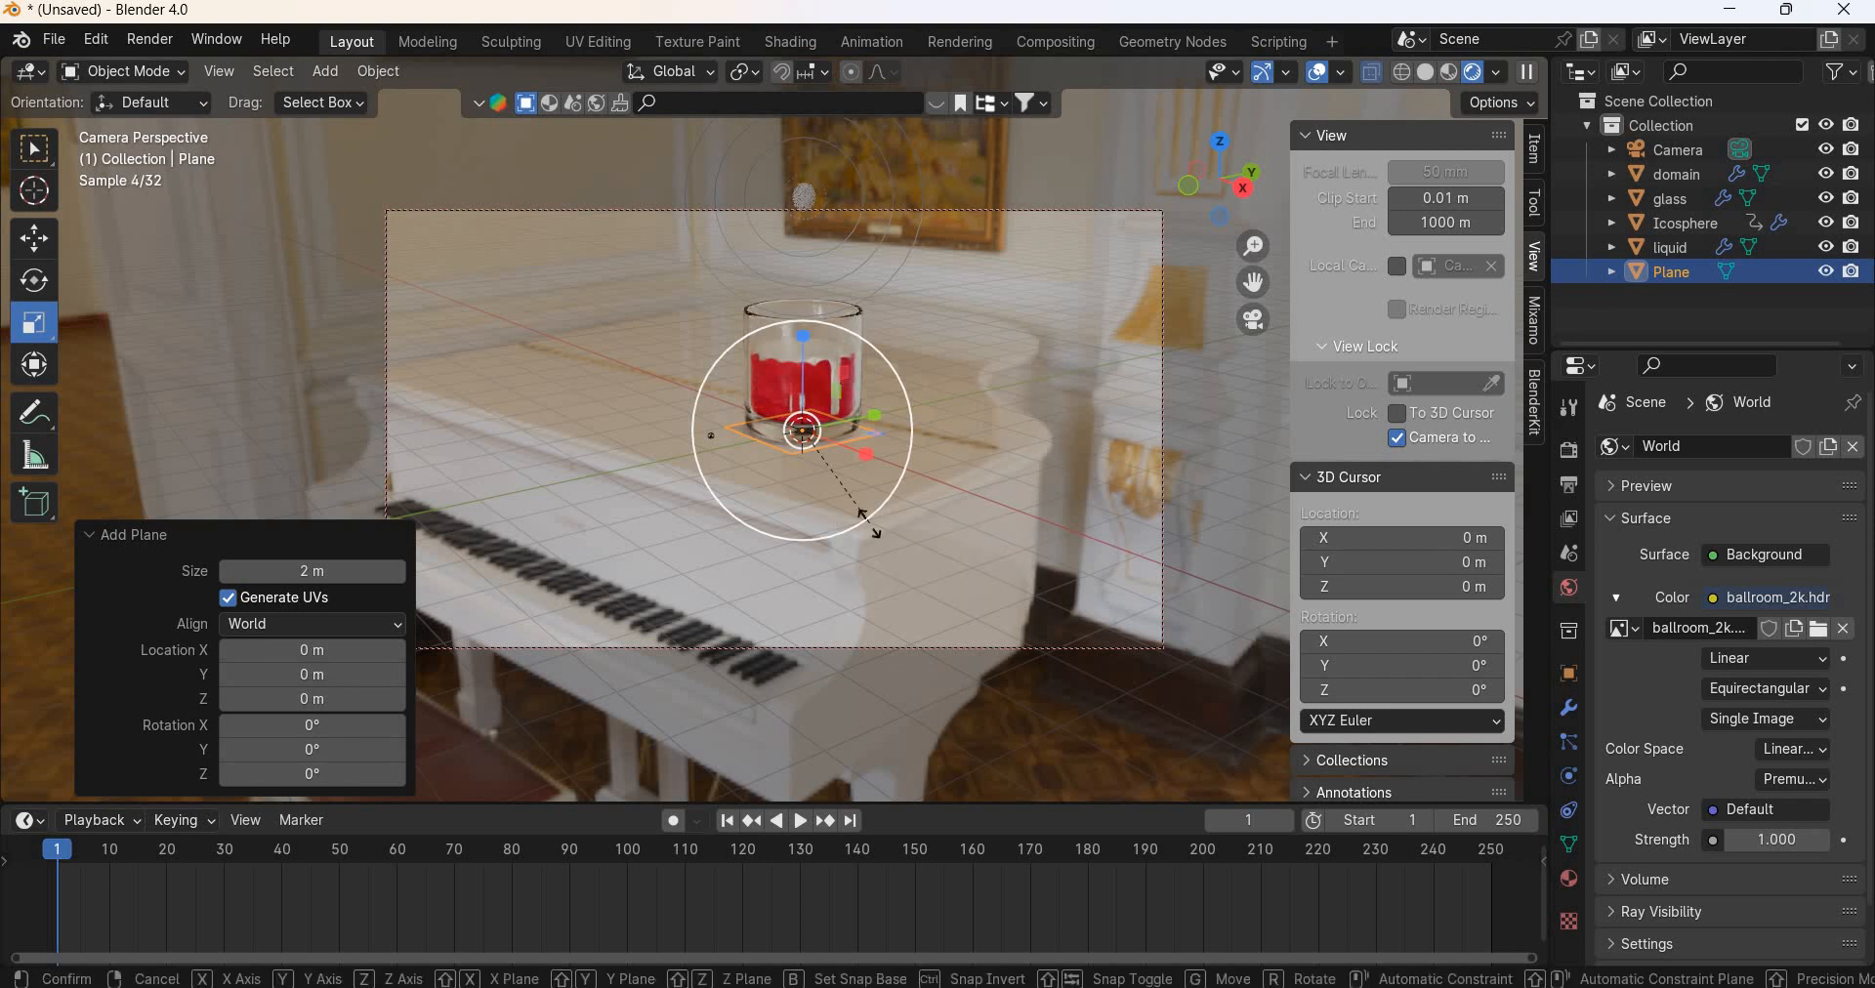
pyautogui.moveTo(866, 524); pyautogui.dragTo(1123, 695)
# Step: Make the plane a shadow catcher through its object visibility settings
pyautogui.moveTo(1281, 98); pyautogui.dragTo(1758, 860)
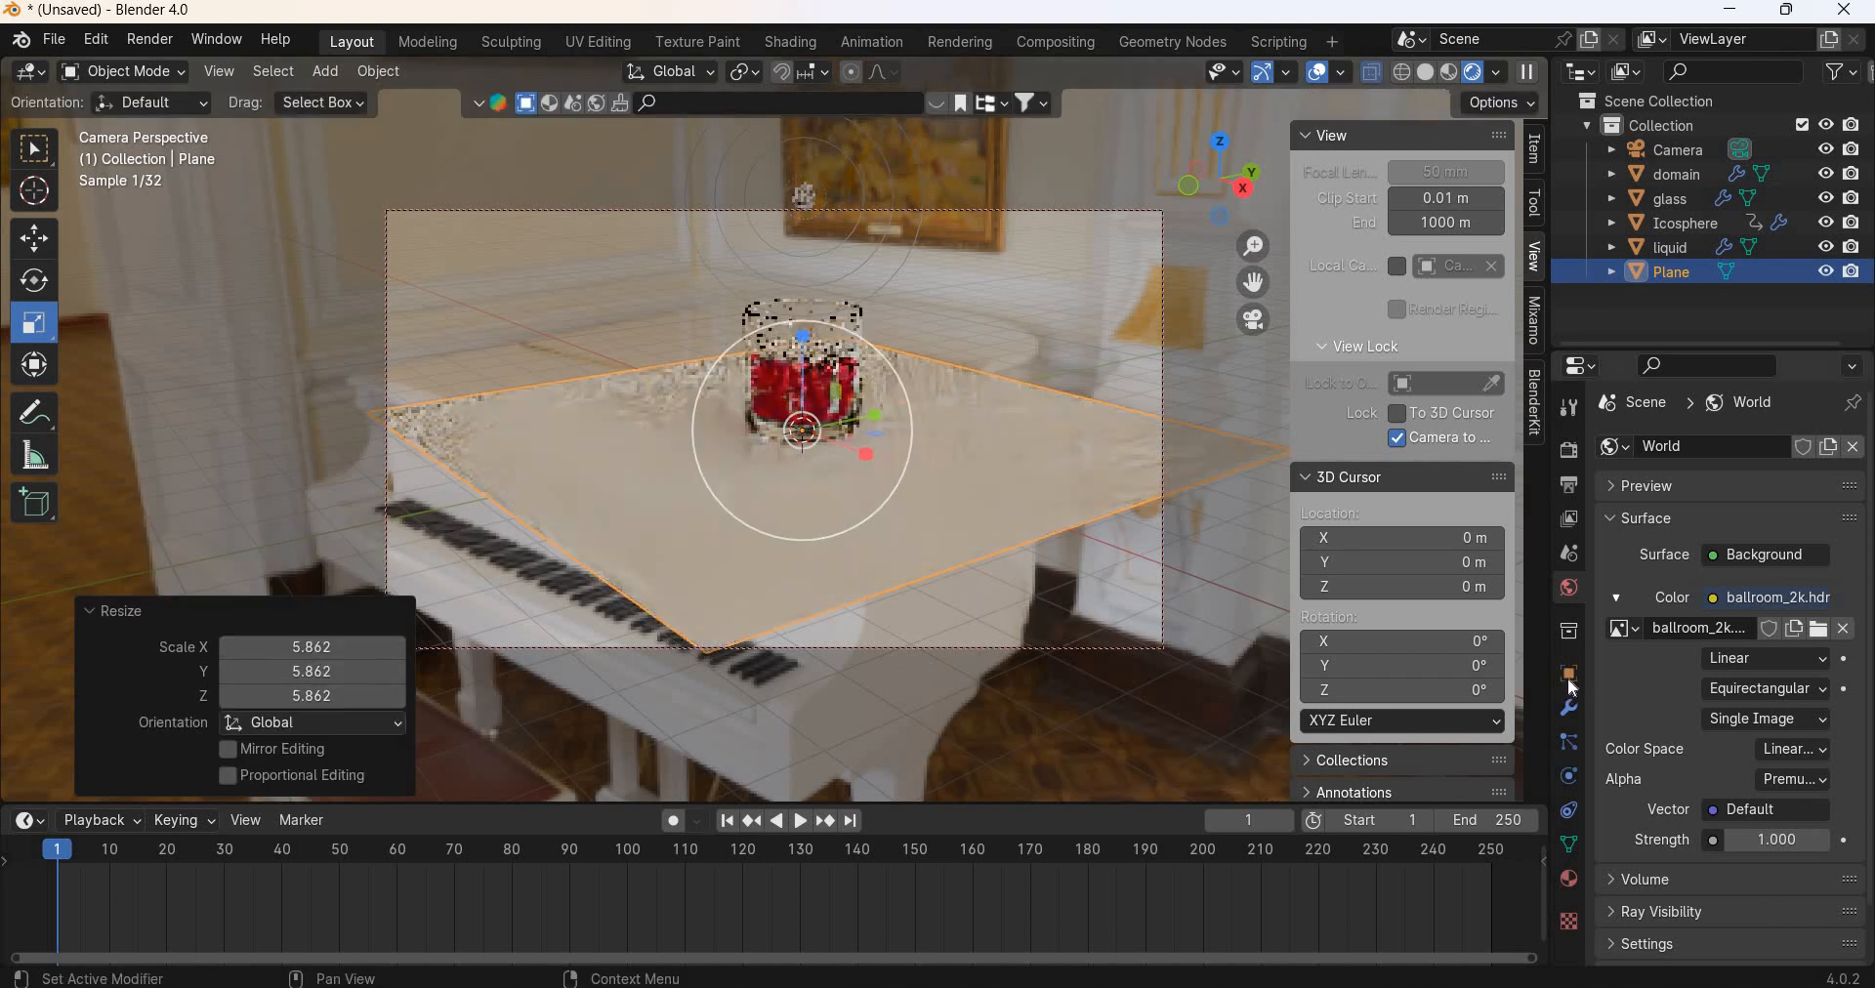
pyautogui.keyDown('ctrl'); pyautogui.scroll(-2, 1738, 832); pyautogui.keyUp('ctrl')
pyautogui.scroll(-3, 1710, 836)
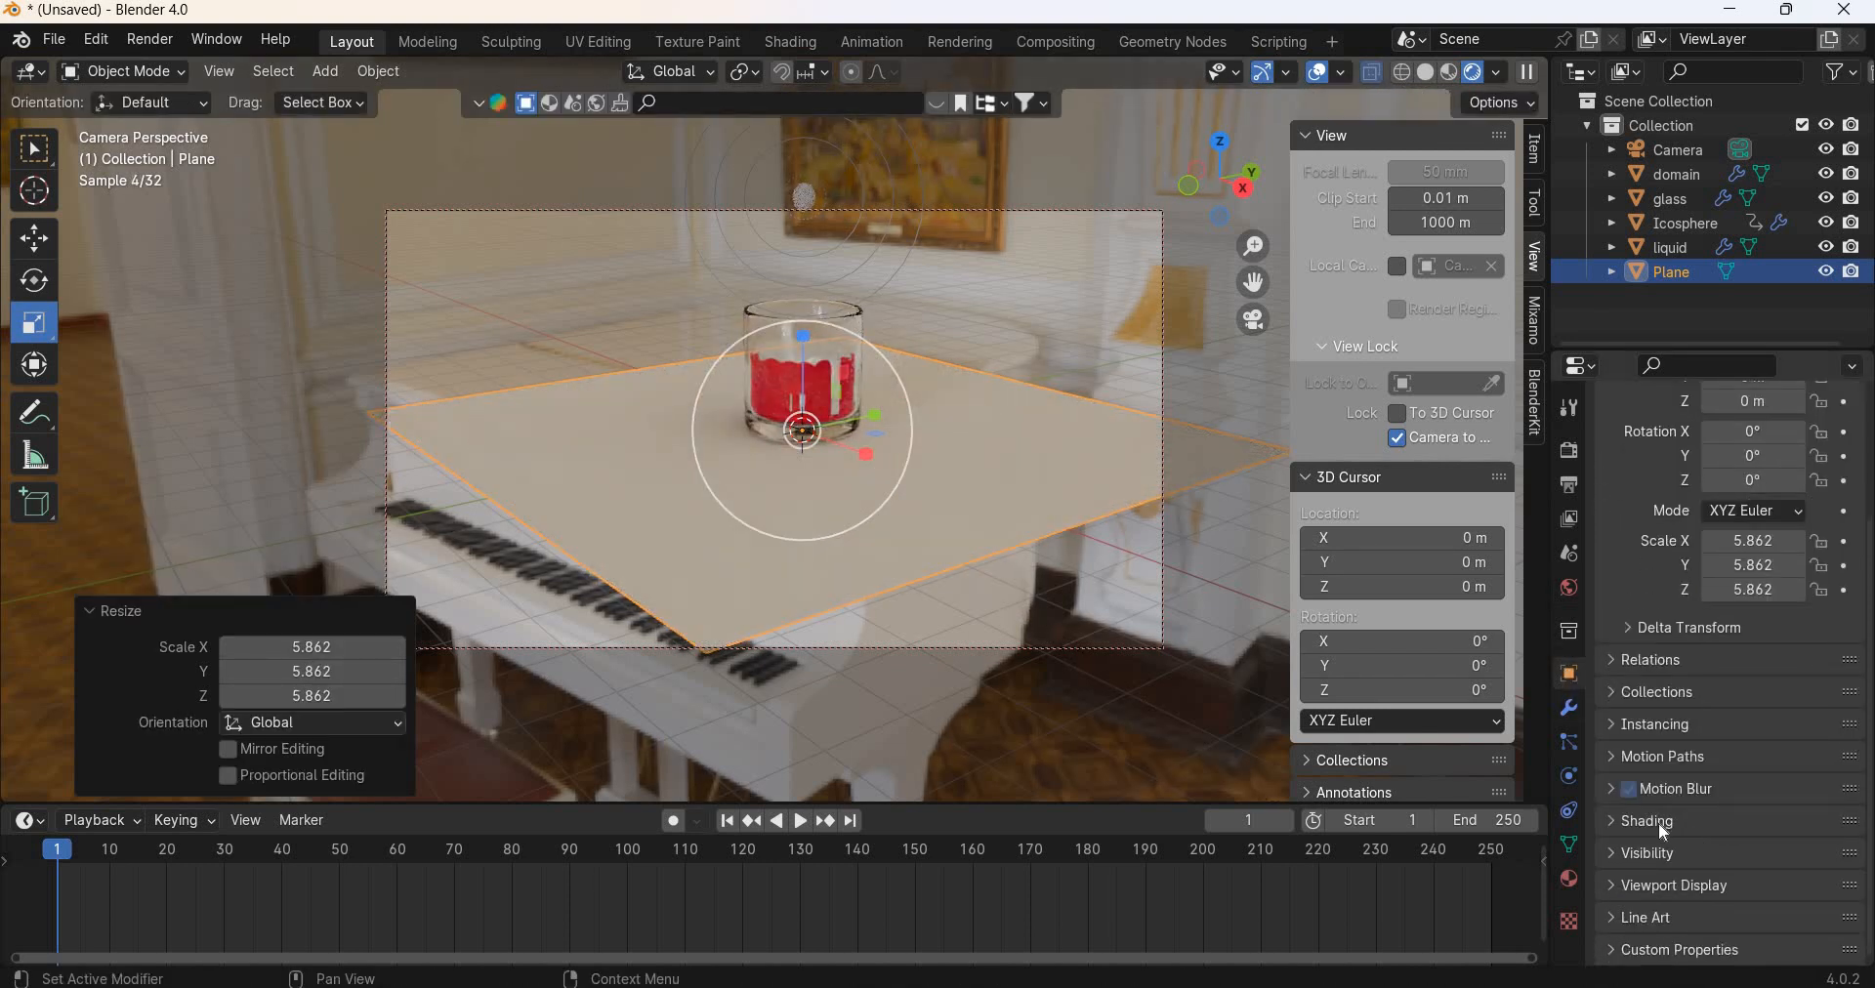
pyautogui.click(1682, 854)
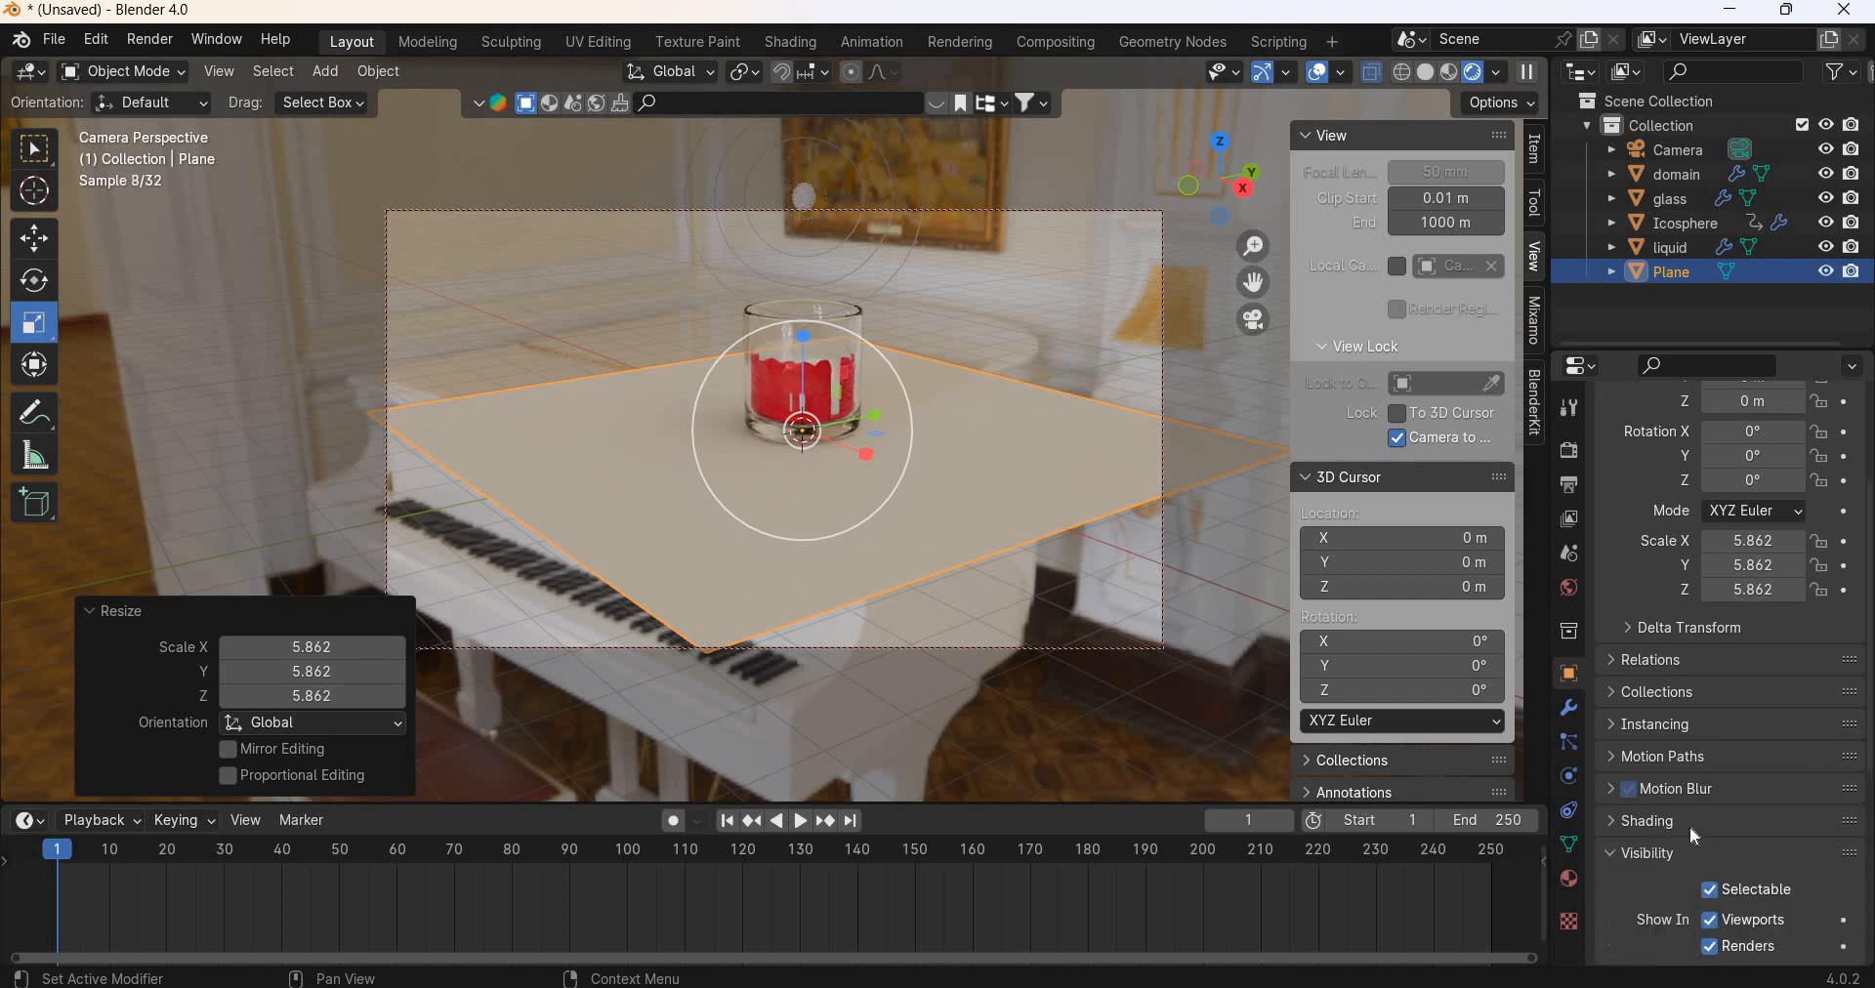
pyautogui.scroll(-5, 1715, 731)
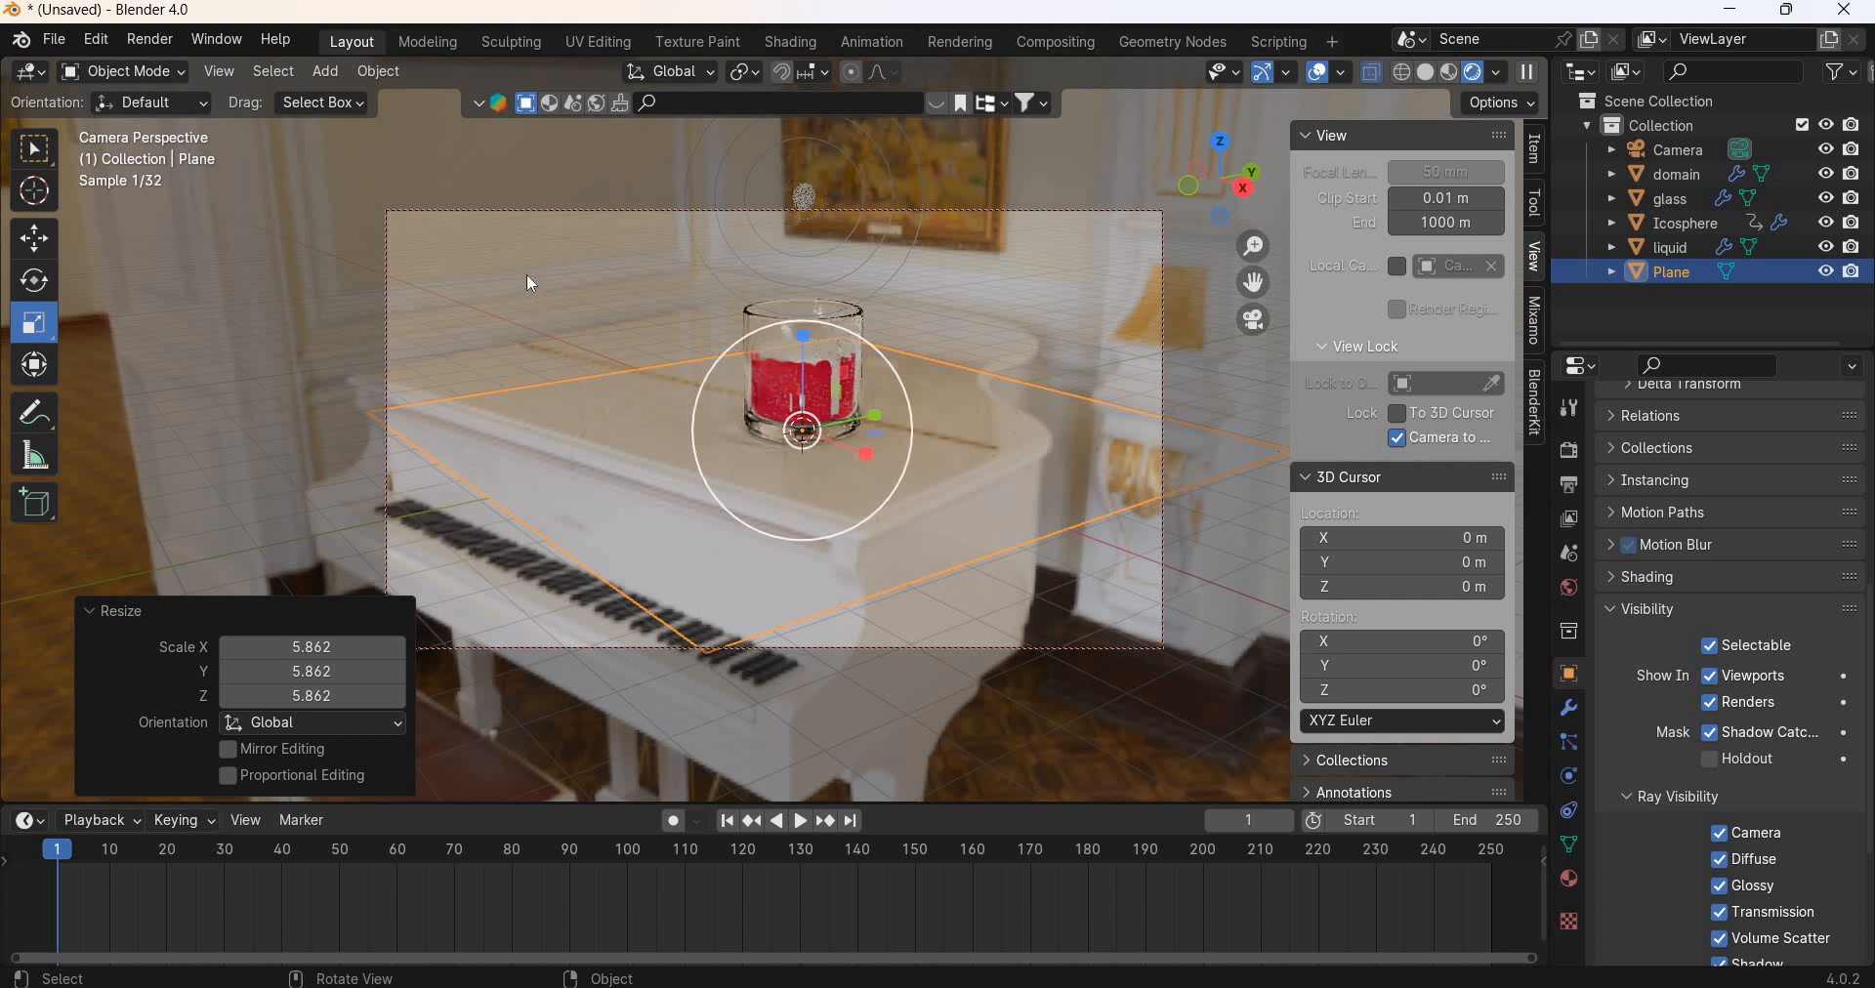
# Step: Add an area light and raise it about 5.44 m along Z above the glass
pyautogui.click(325, 71)
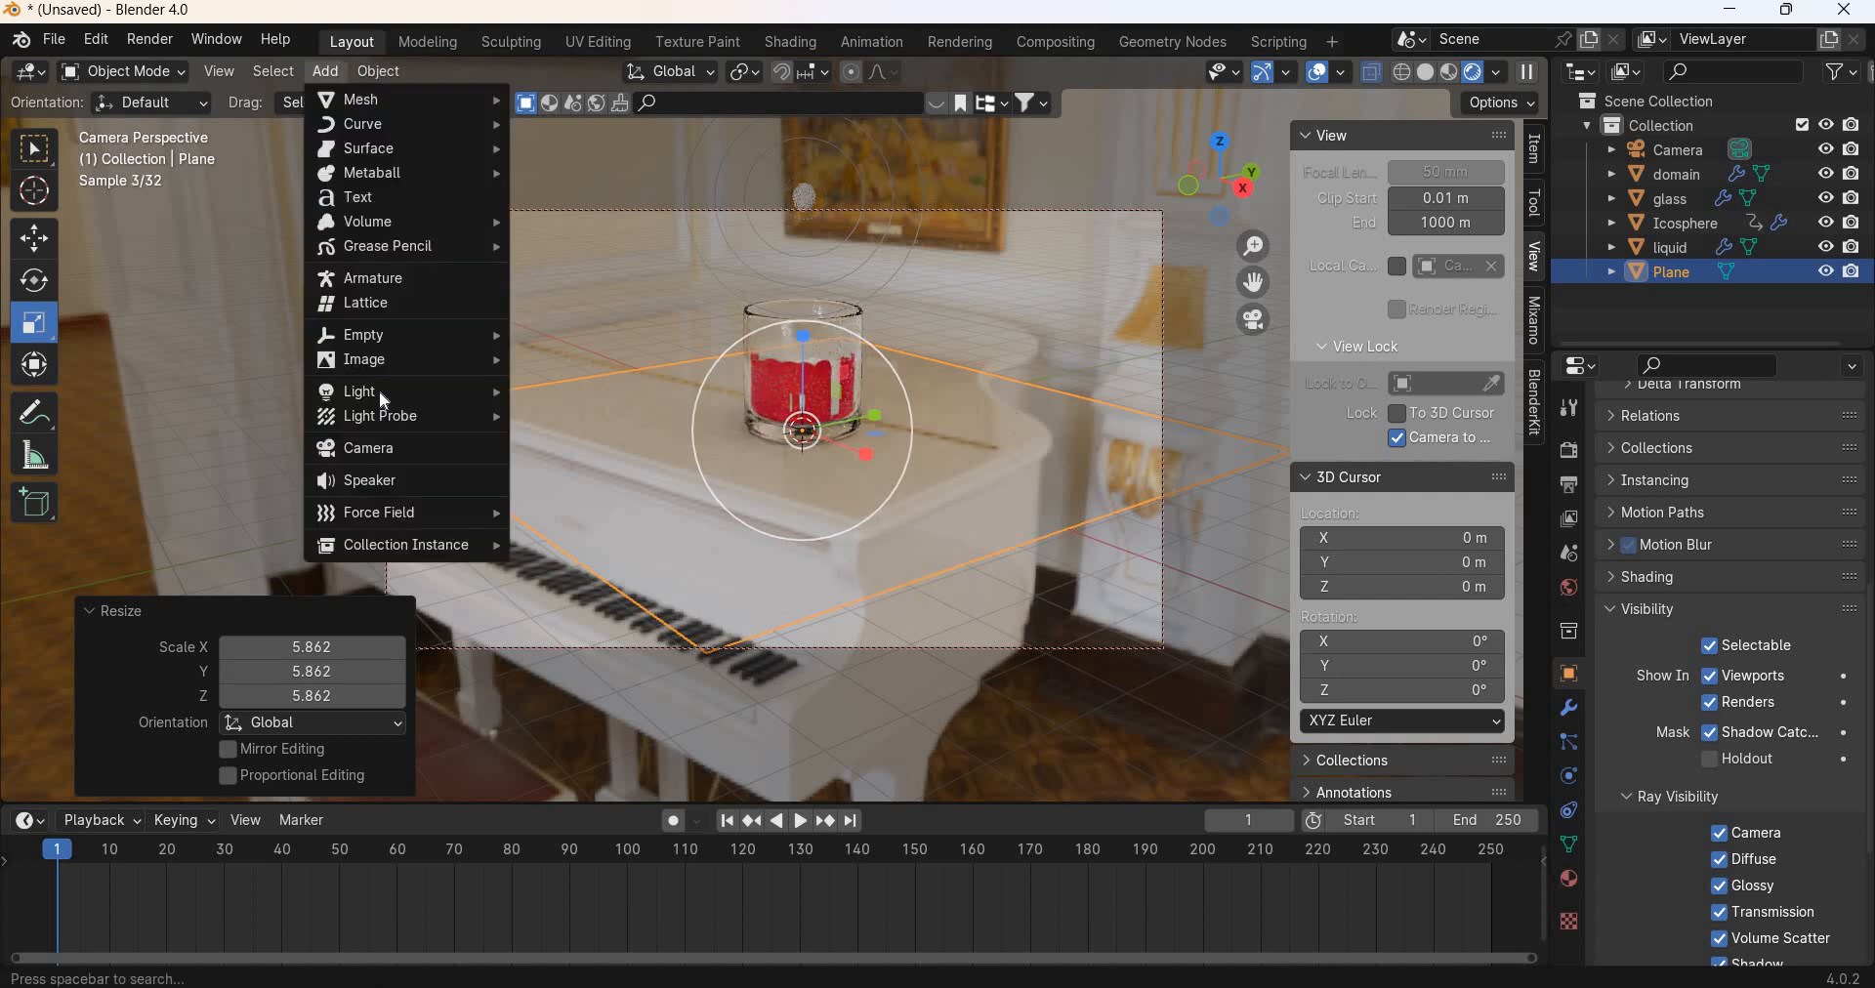
pyautogui.moveTo(385, 401)
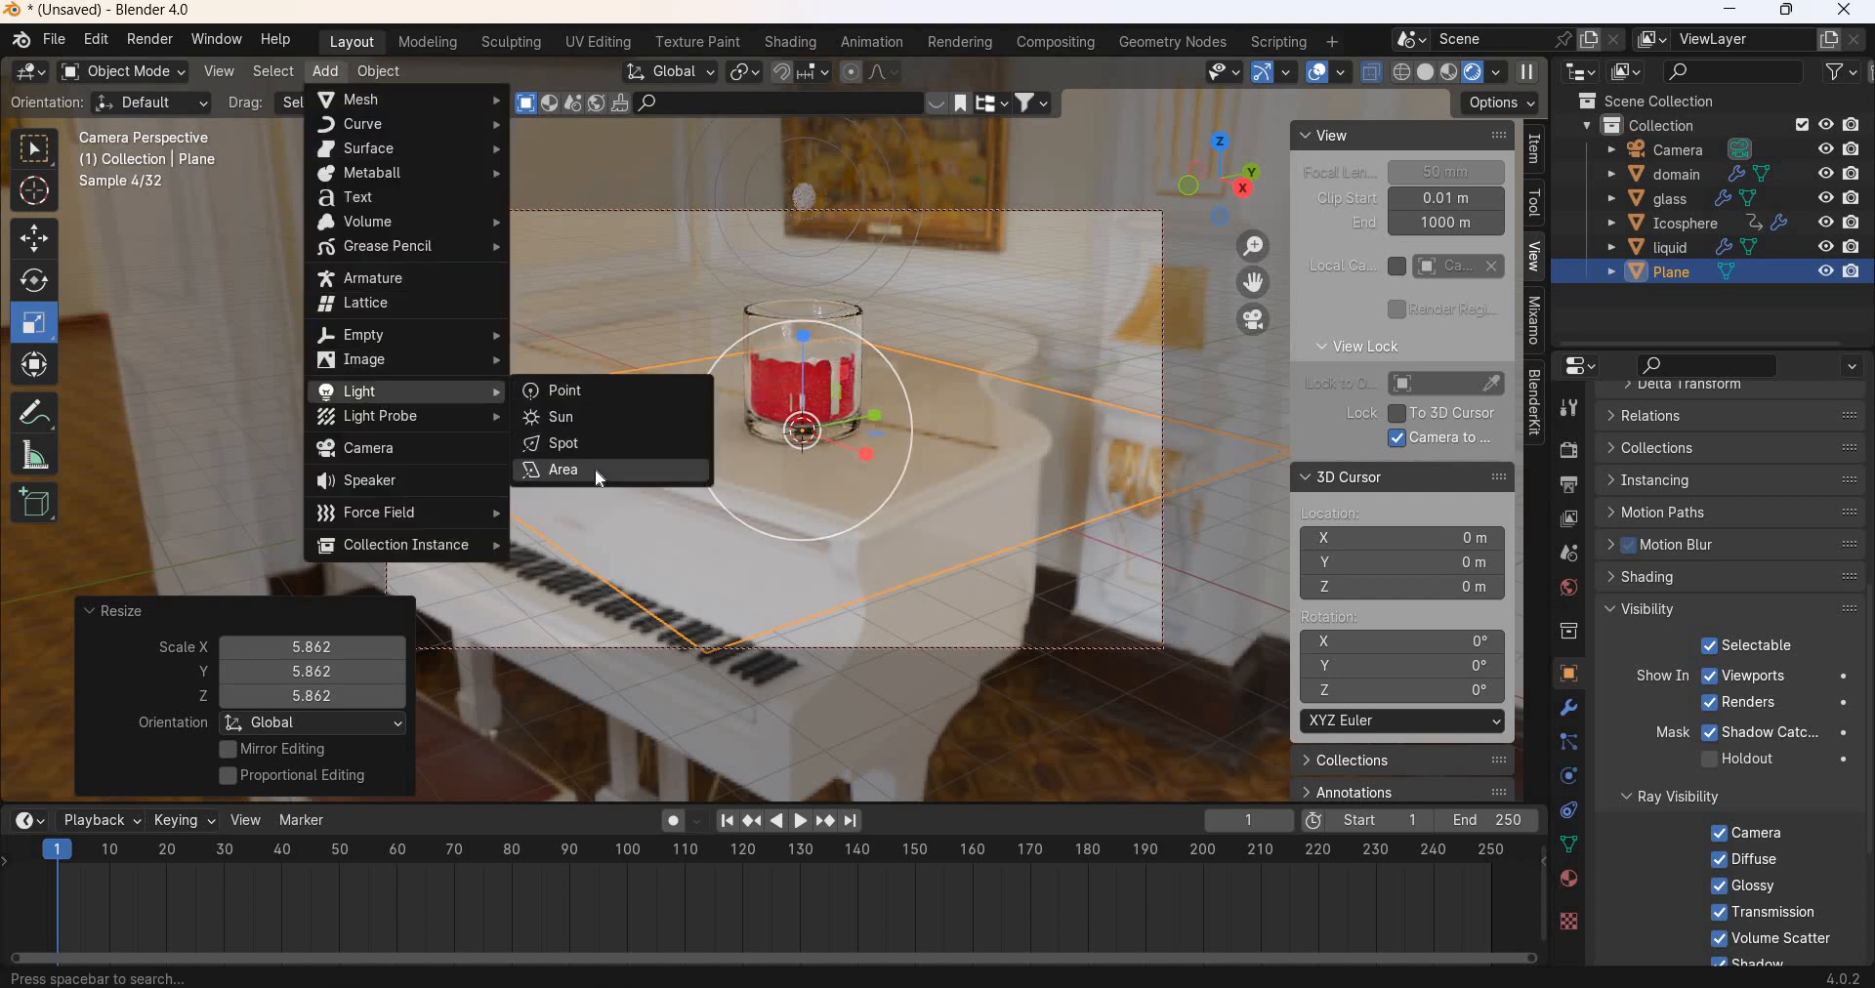
pyautogui.press('g')
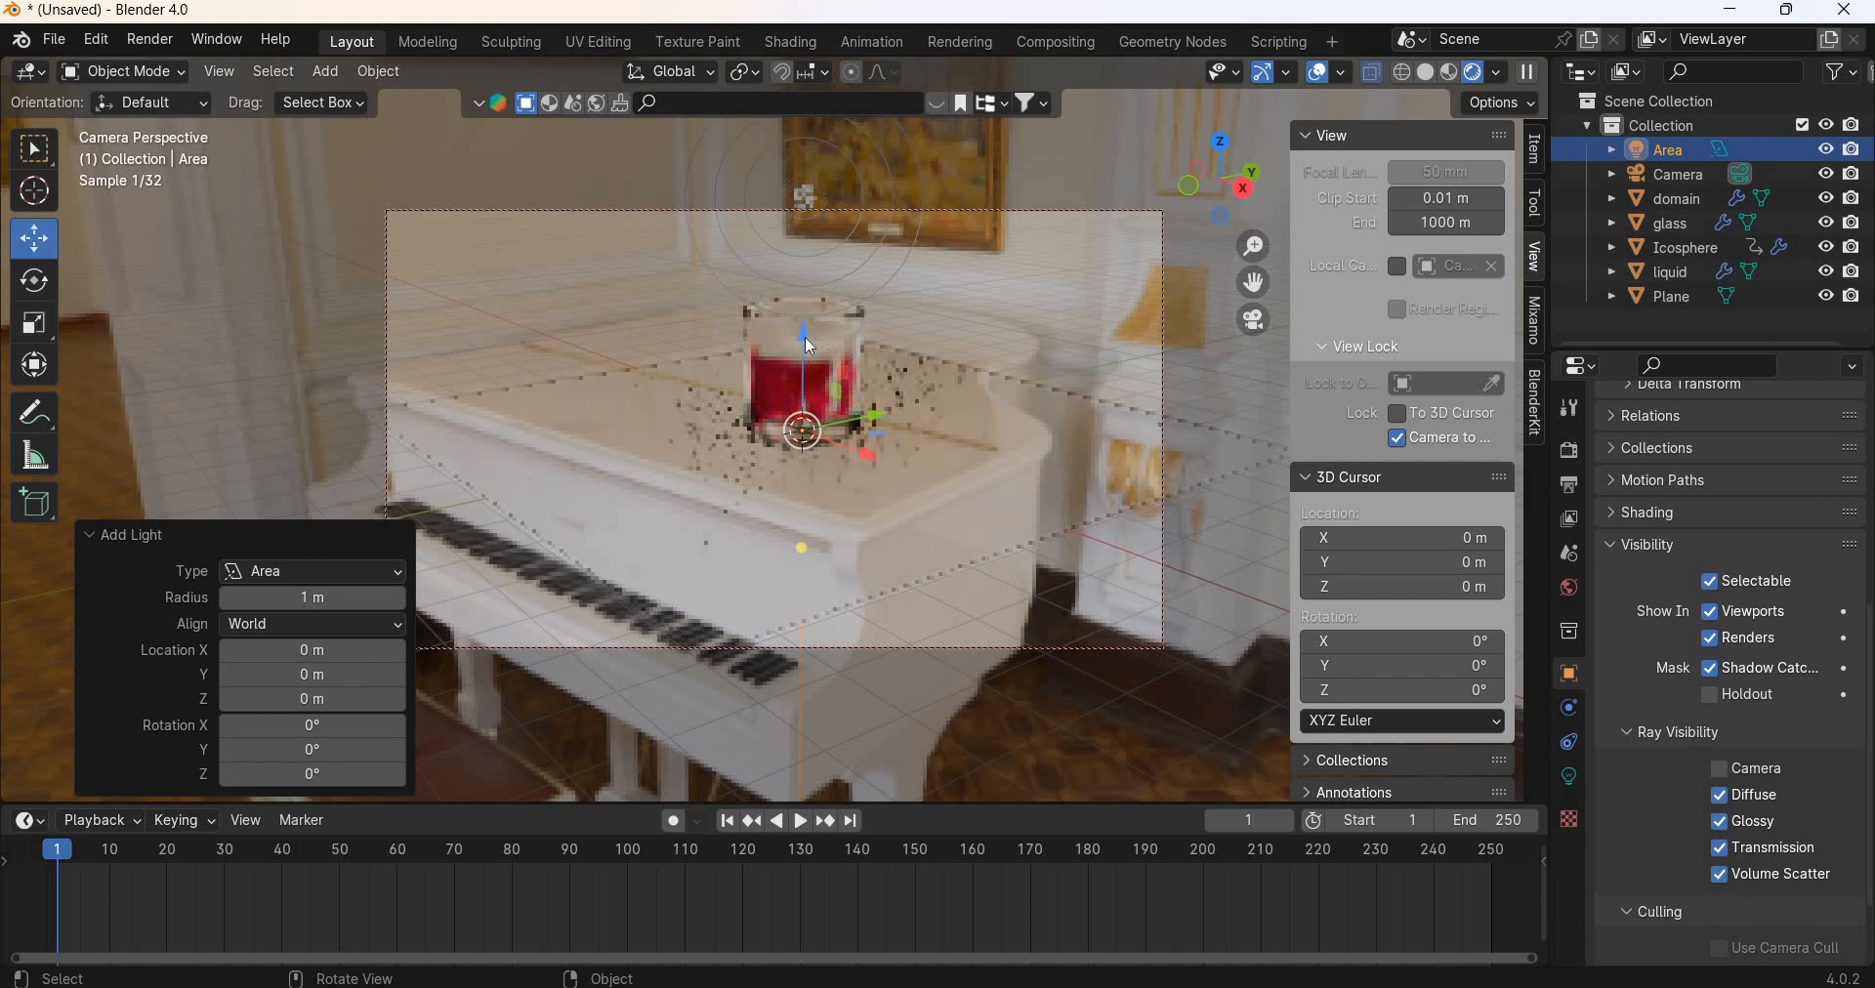
pyautogui.press('z')
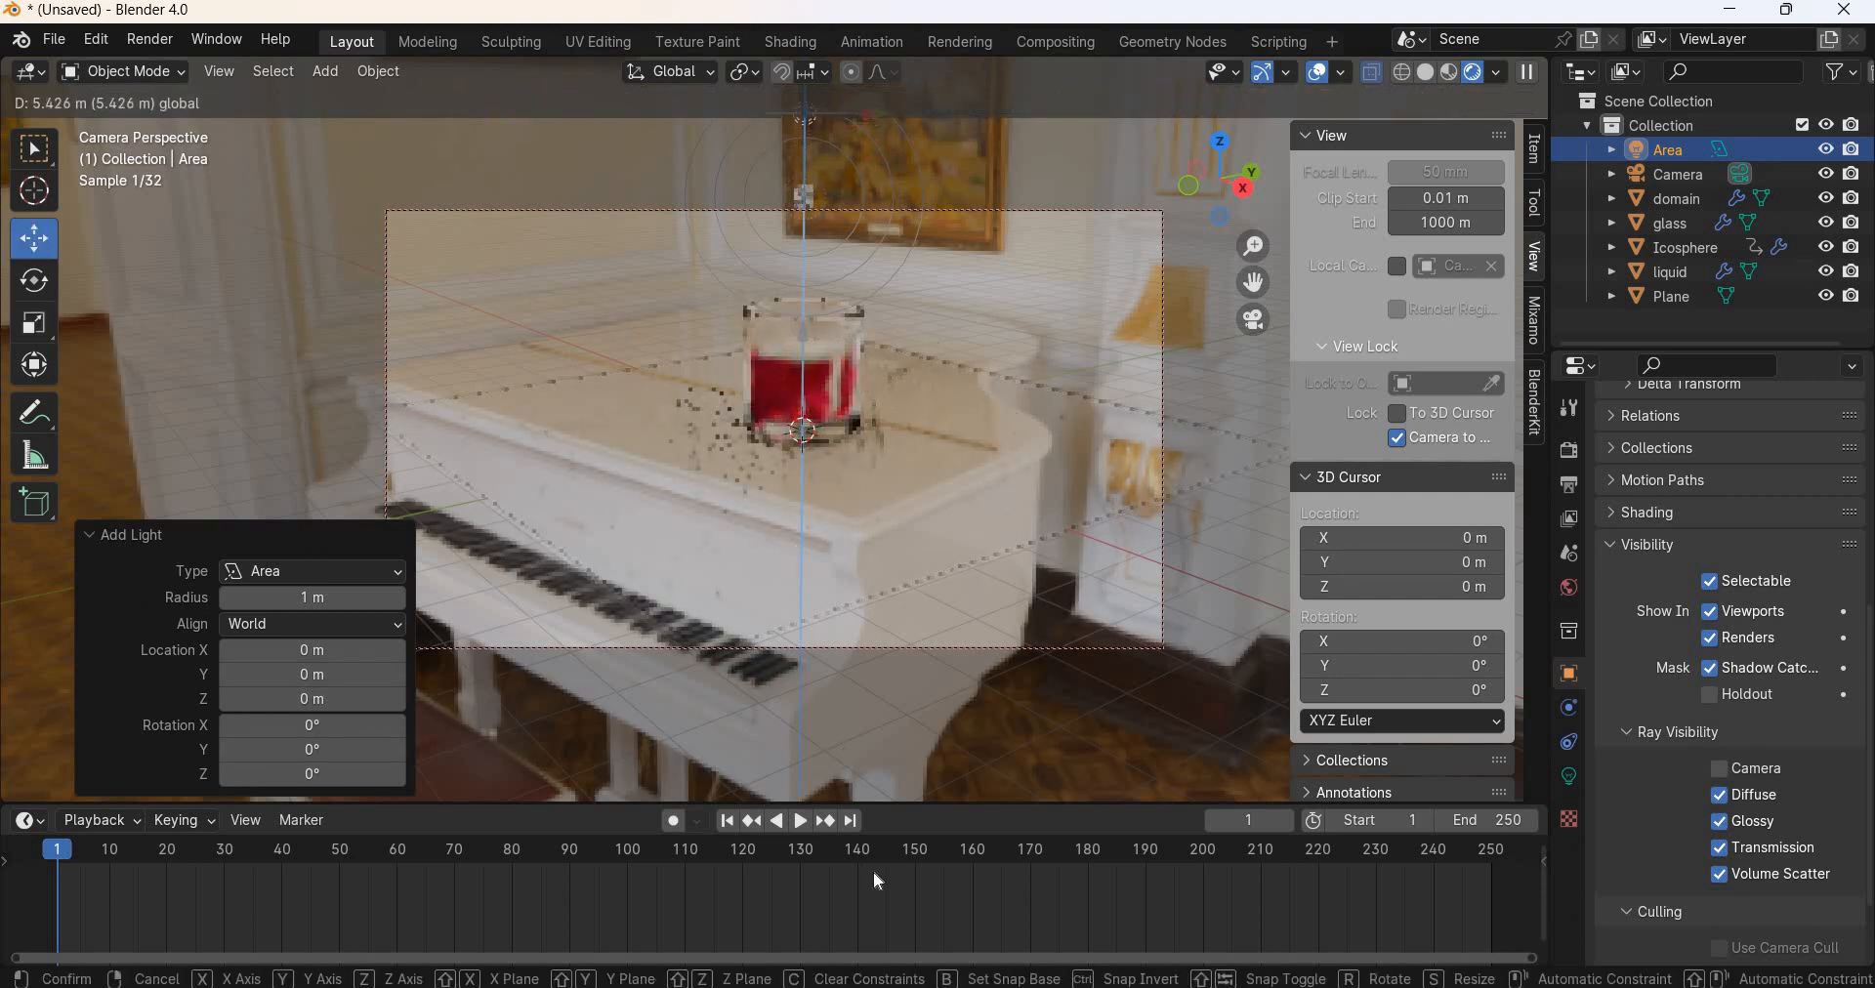
pyautogui.click(28, 485)
# Step: Scale the area light up about 3.04 times, and by about another 1.41 times in material preview
pyautogui.click(33, 322)
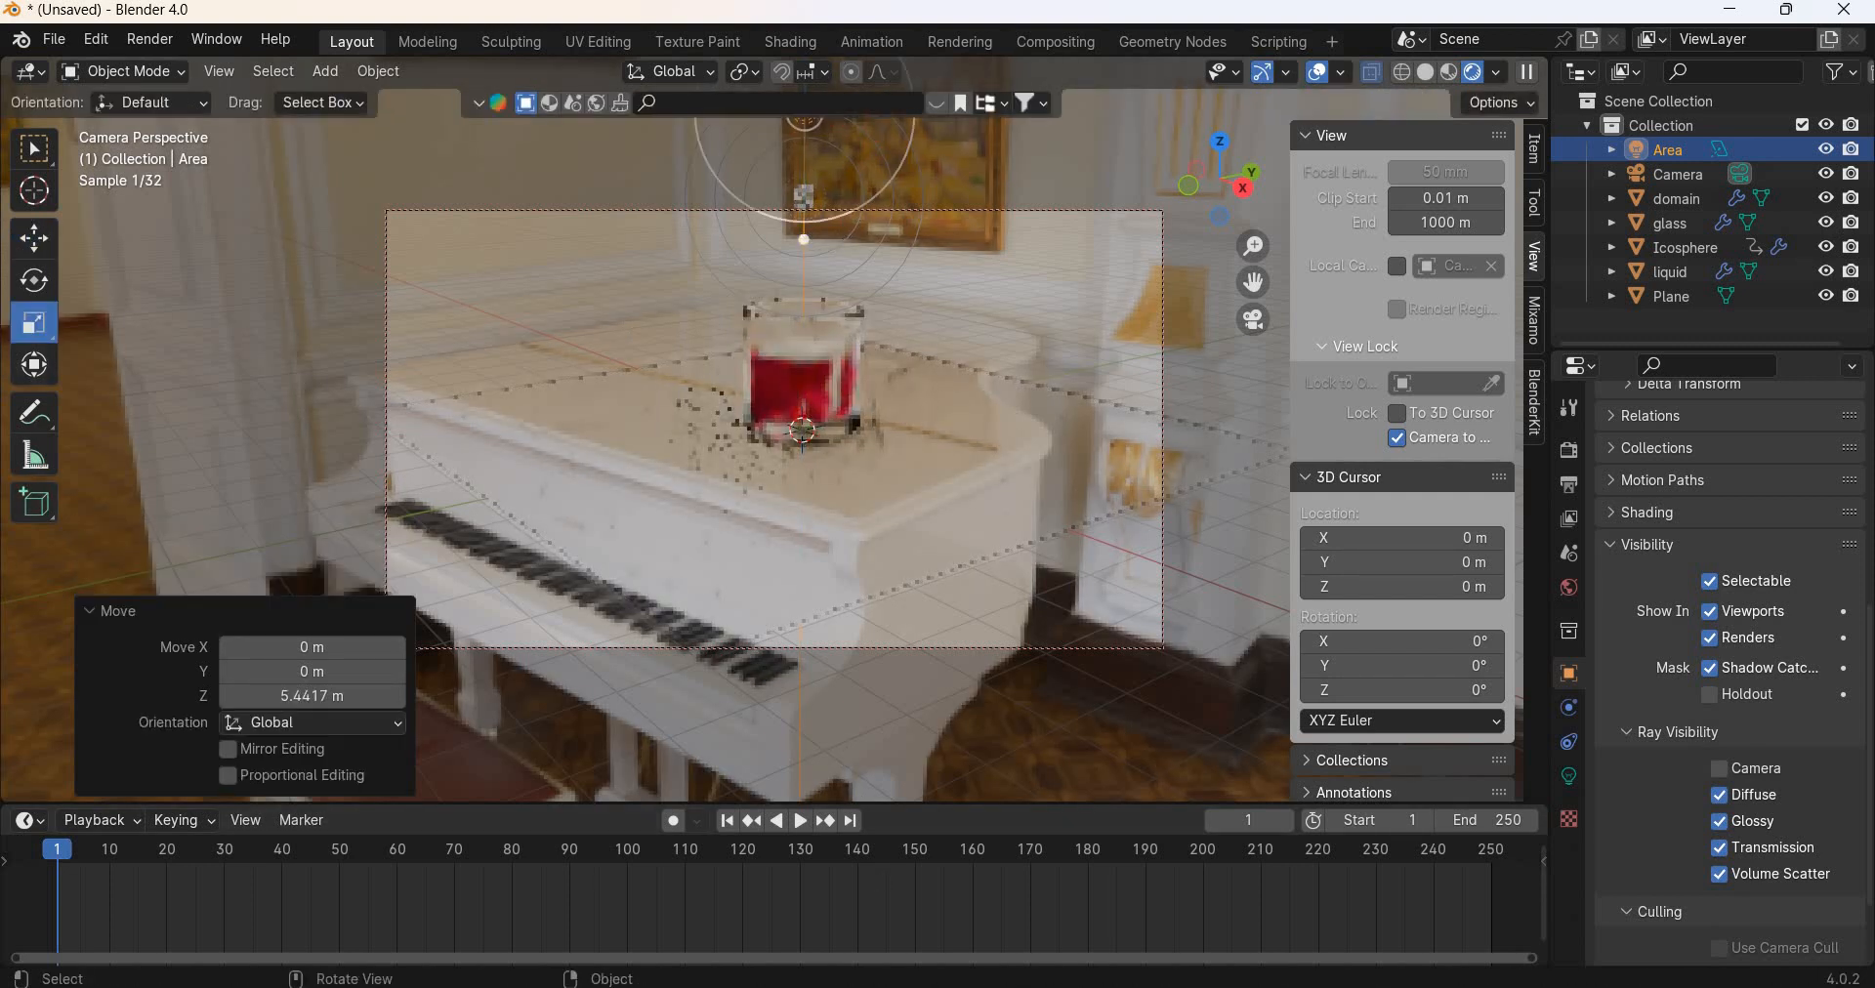
pyautogui.press('s')
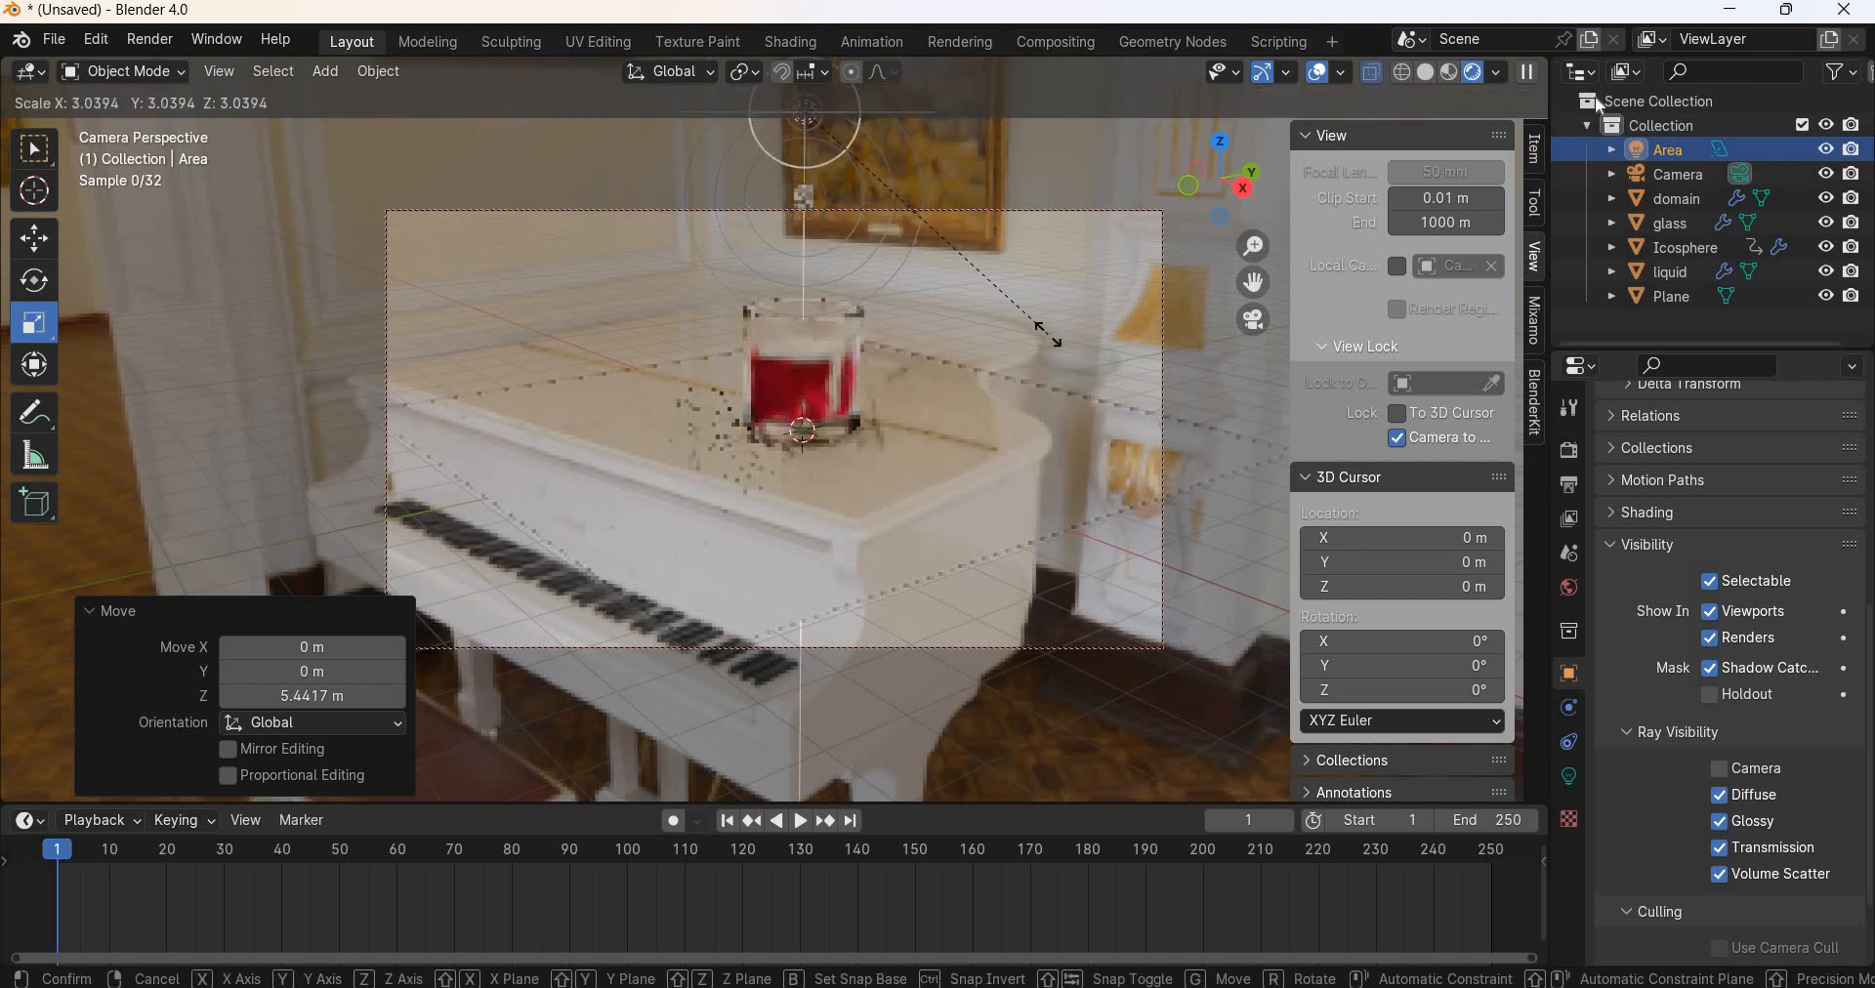
pyautogui.click(1045, 332)
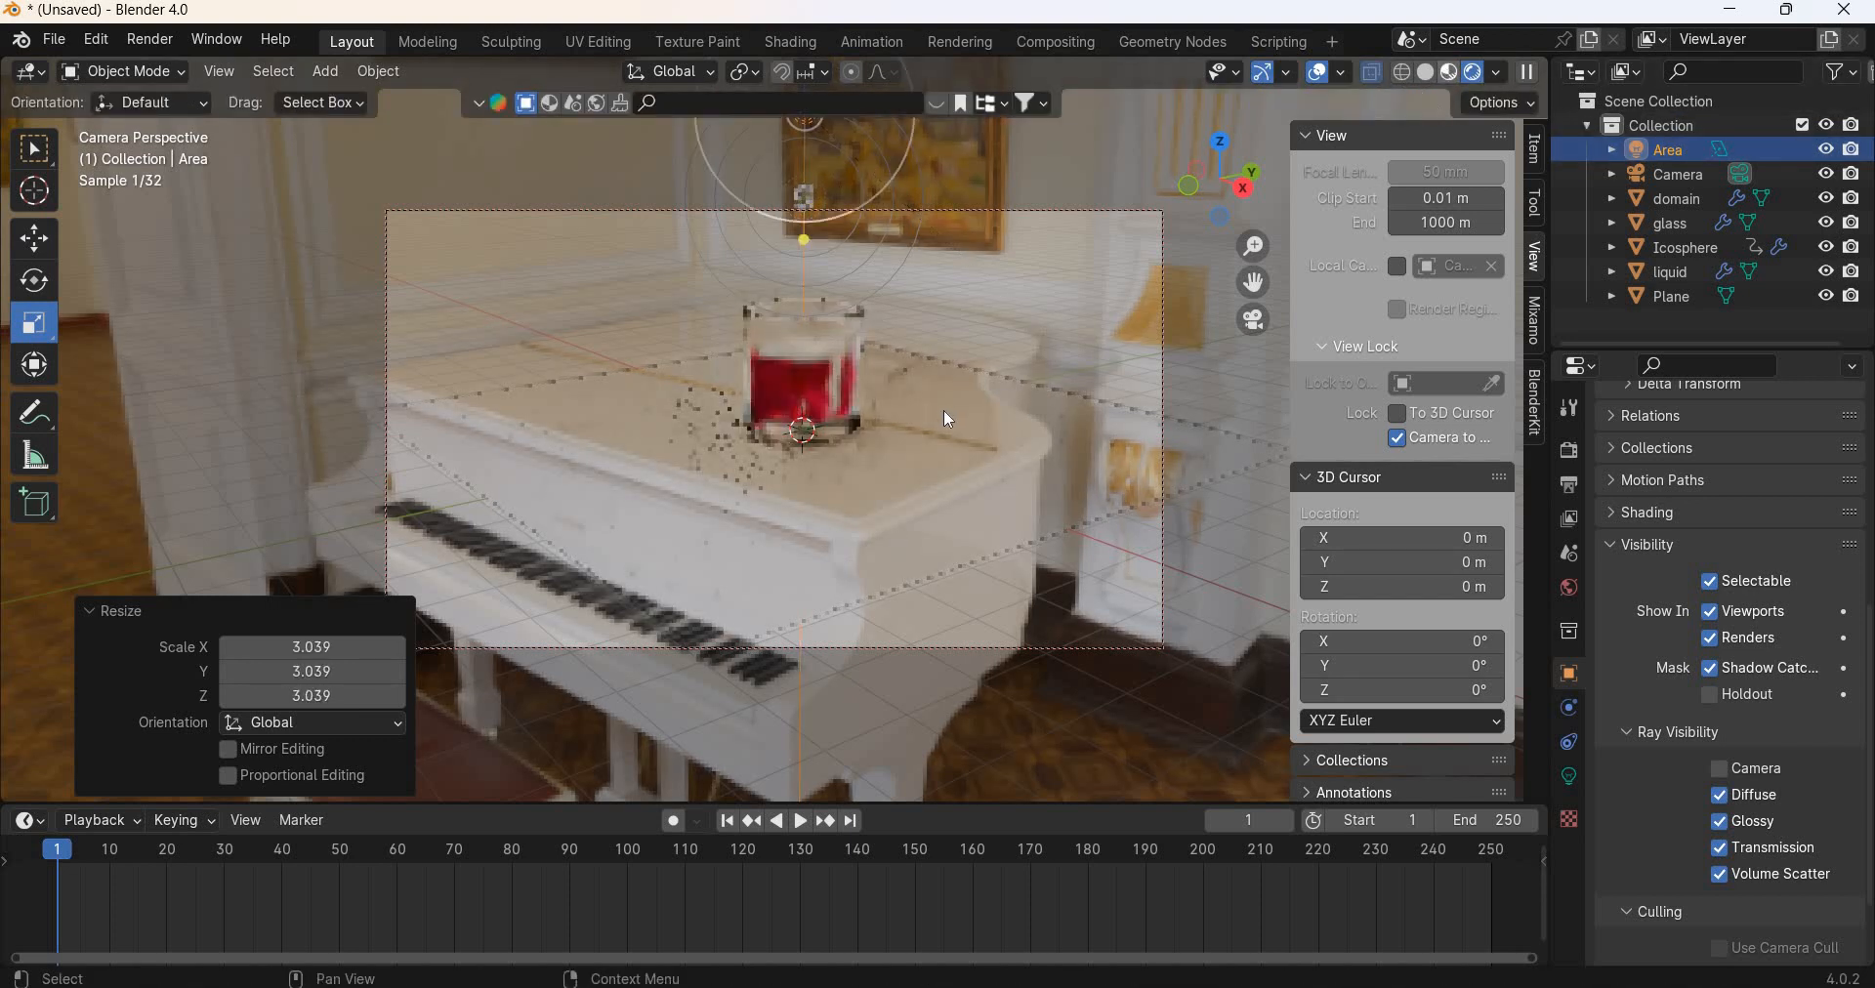
pyautogui.press('z')
pyautogui.press('2')
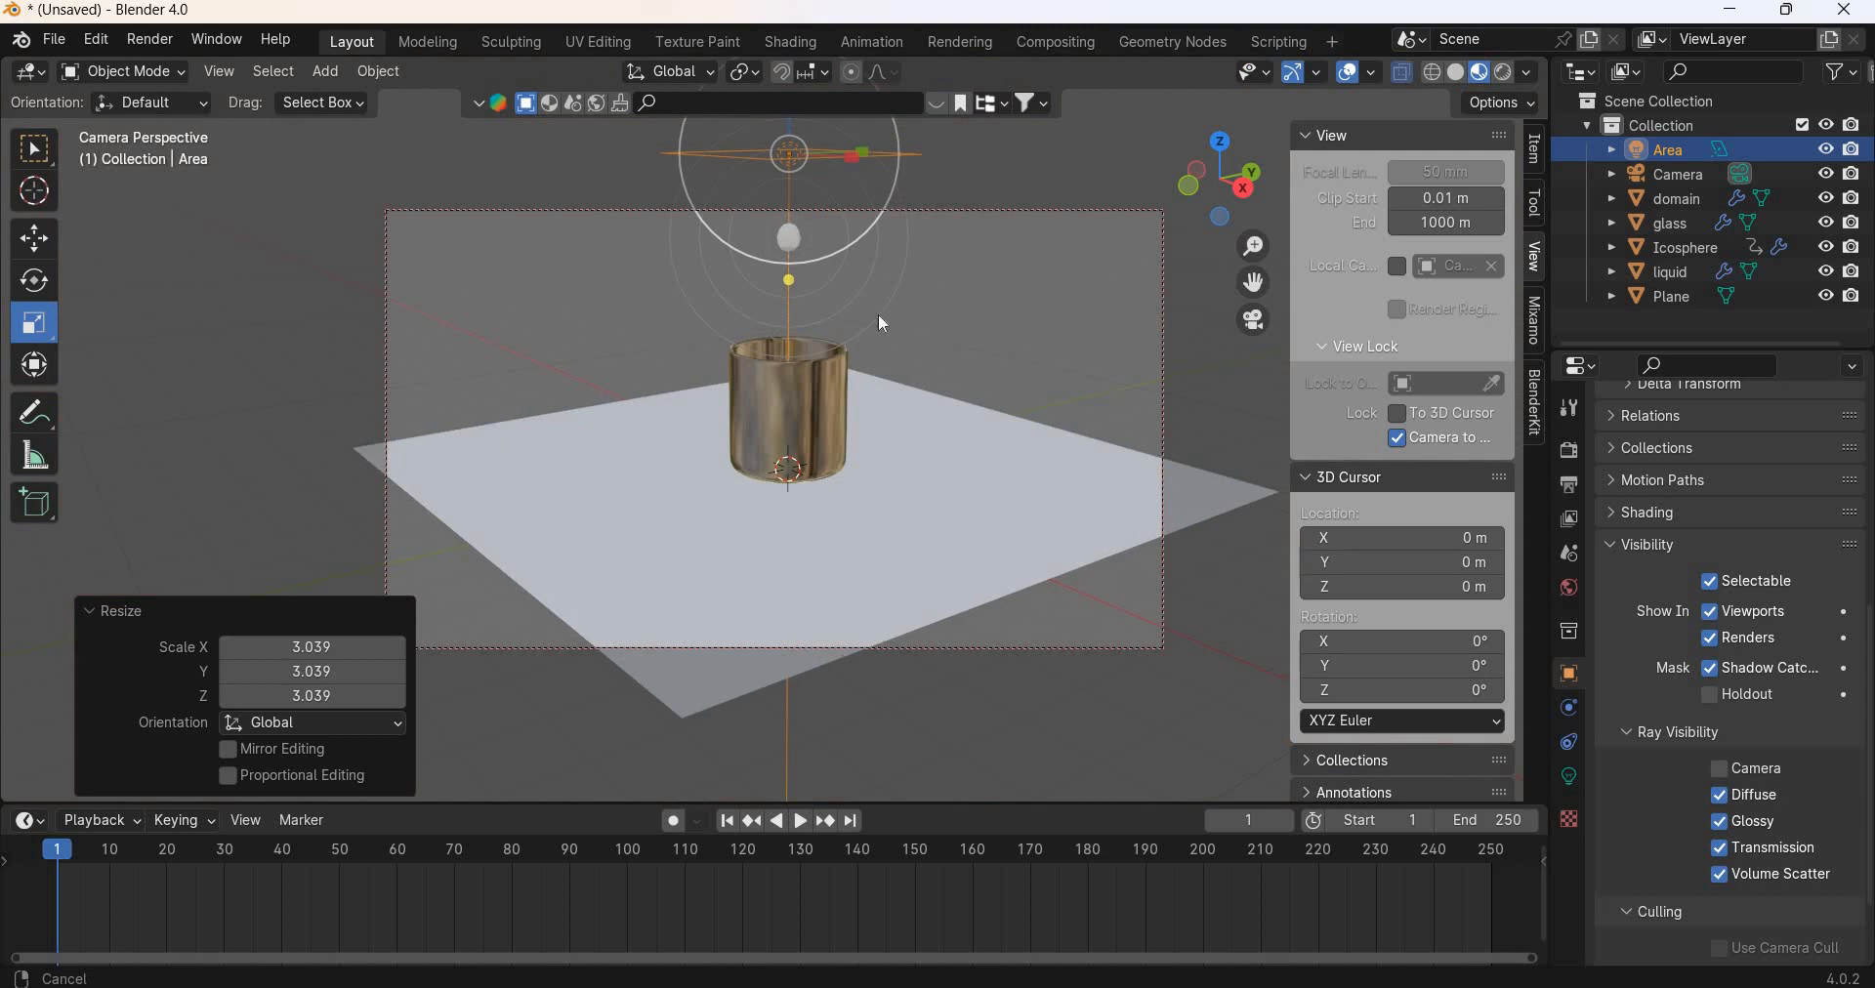
pyautogui.press('s')
pyautogui.click(894, 279)
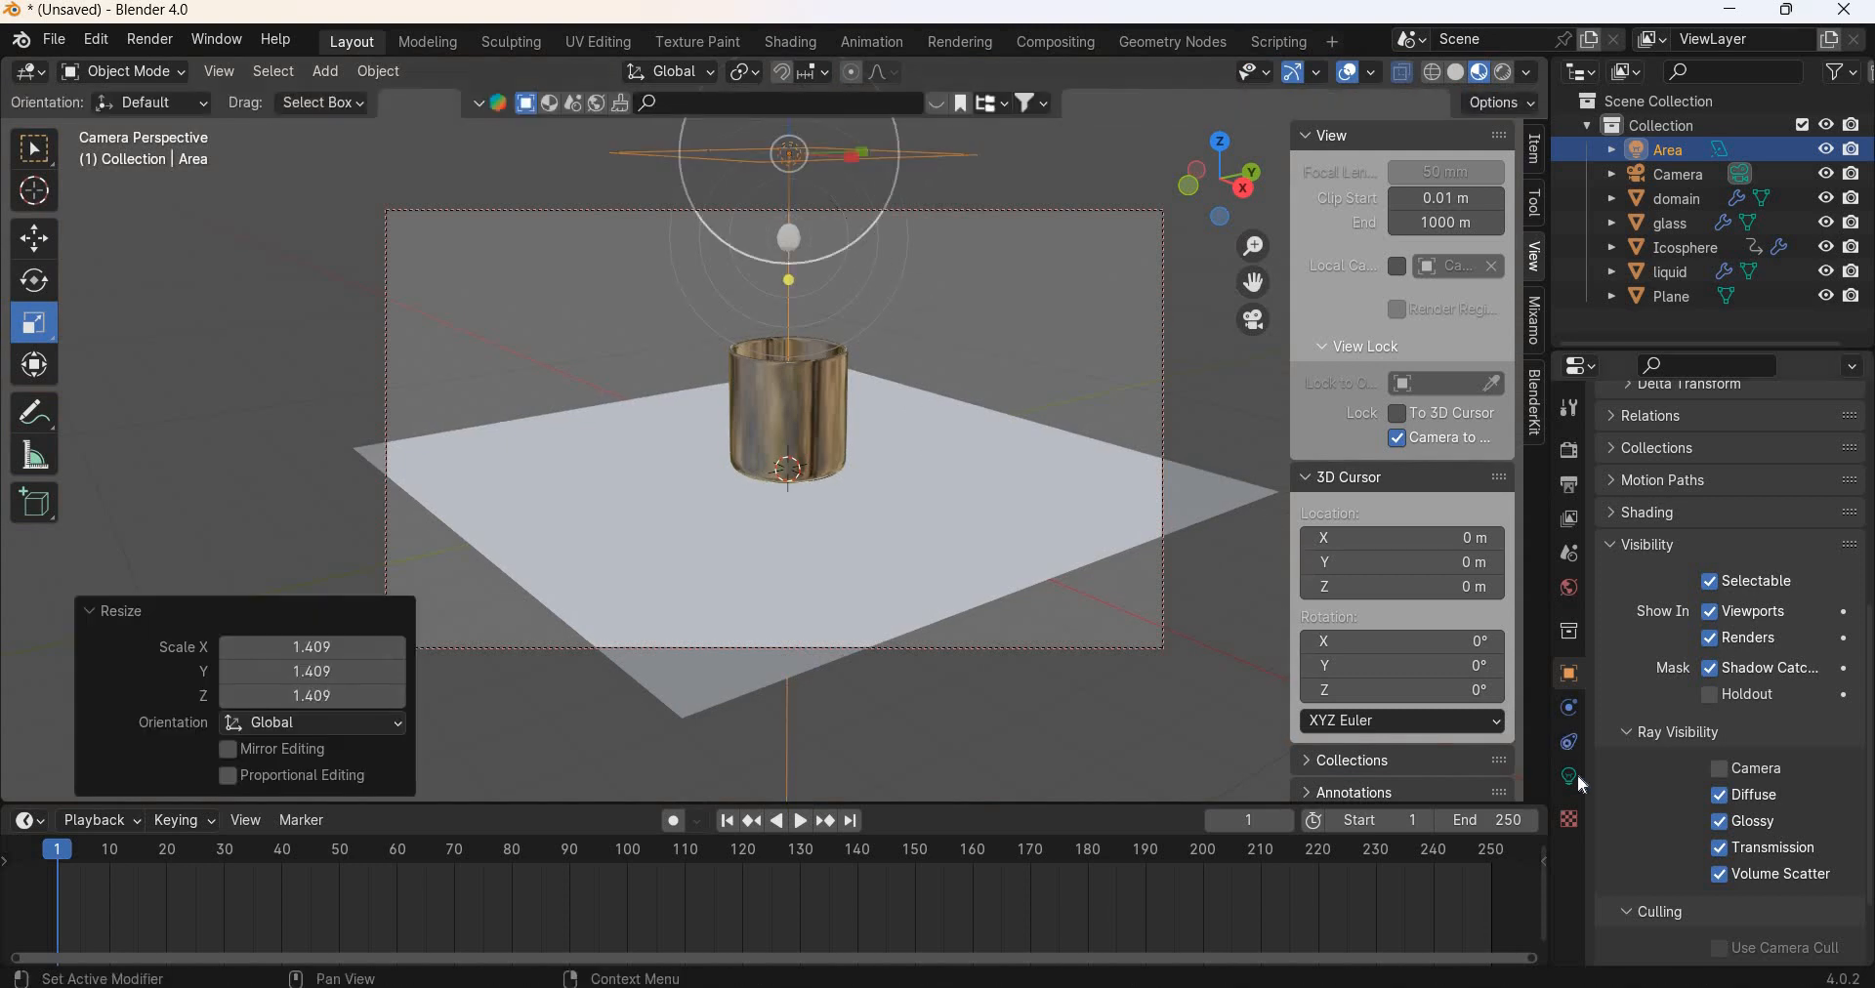
# Step: Set the area light's power to 50 W and turn off its Cast Shadow option
pyautogui.click(1568, 775)
pyautogui.click(1729, 571)
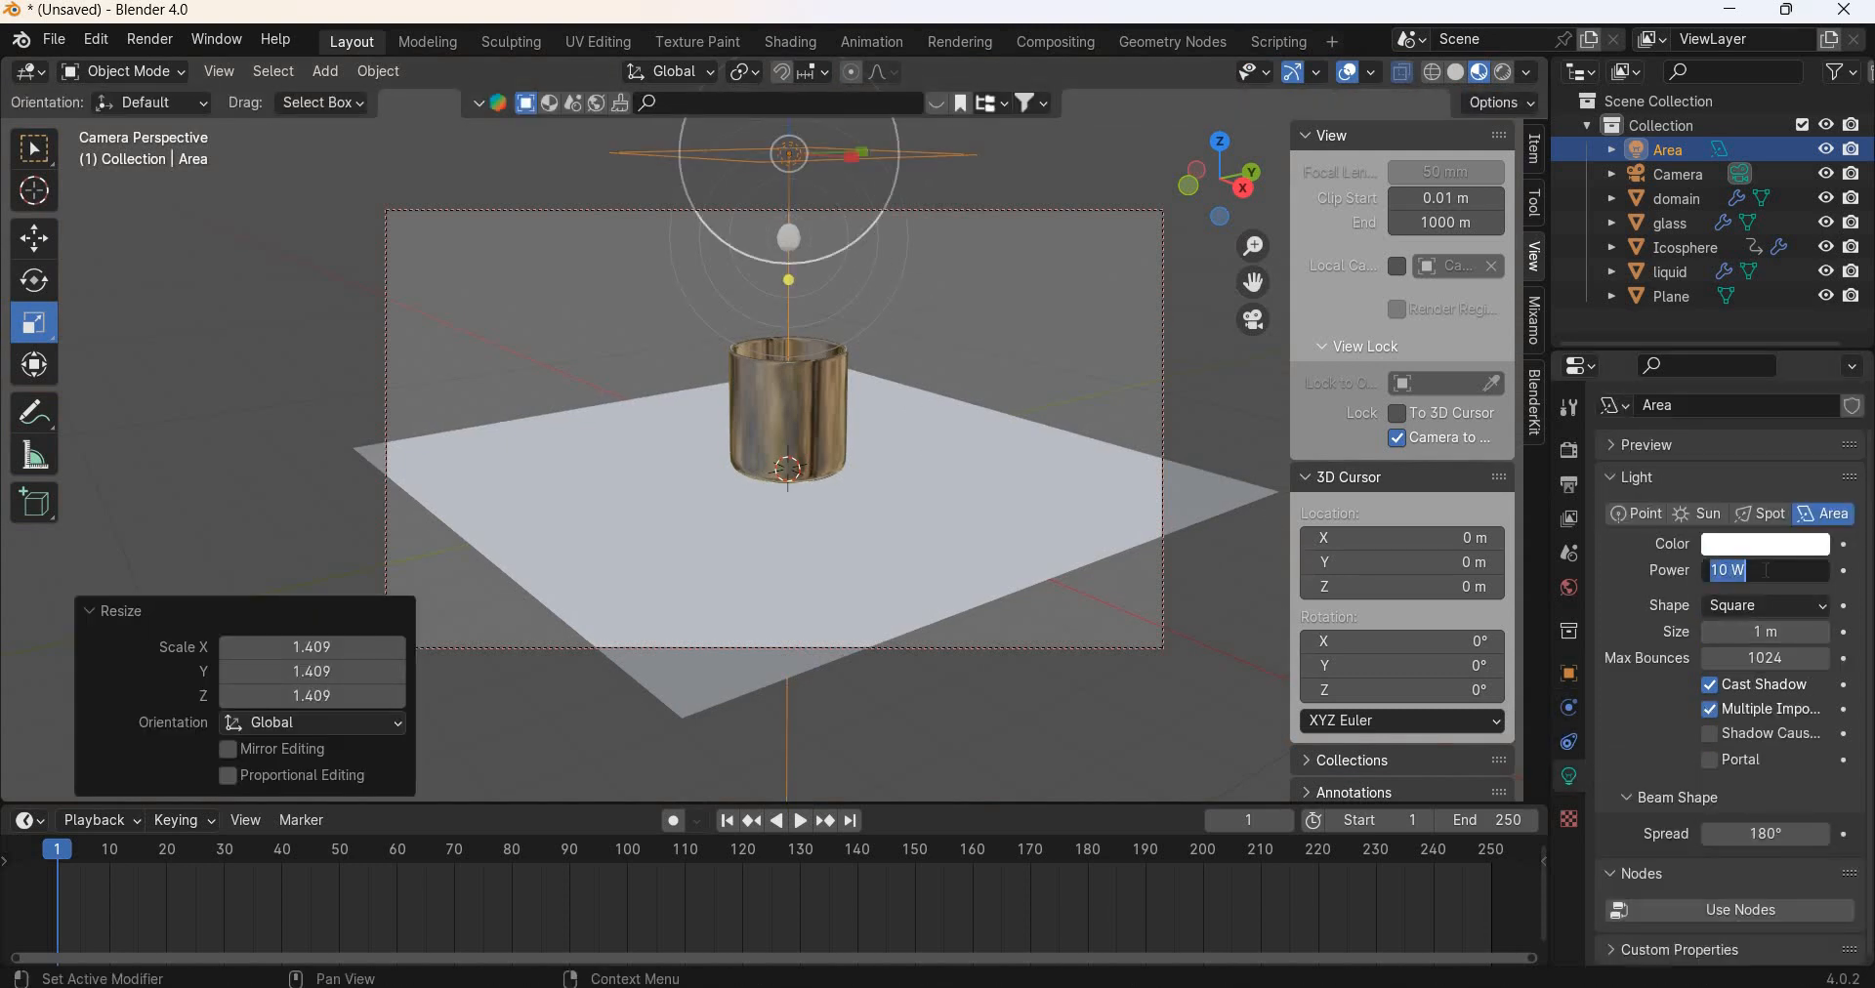
pyautogui.write('50')
pyautogui.press('Return')
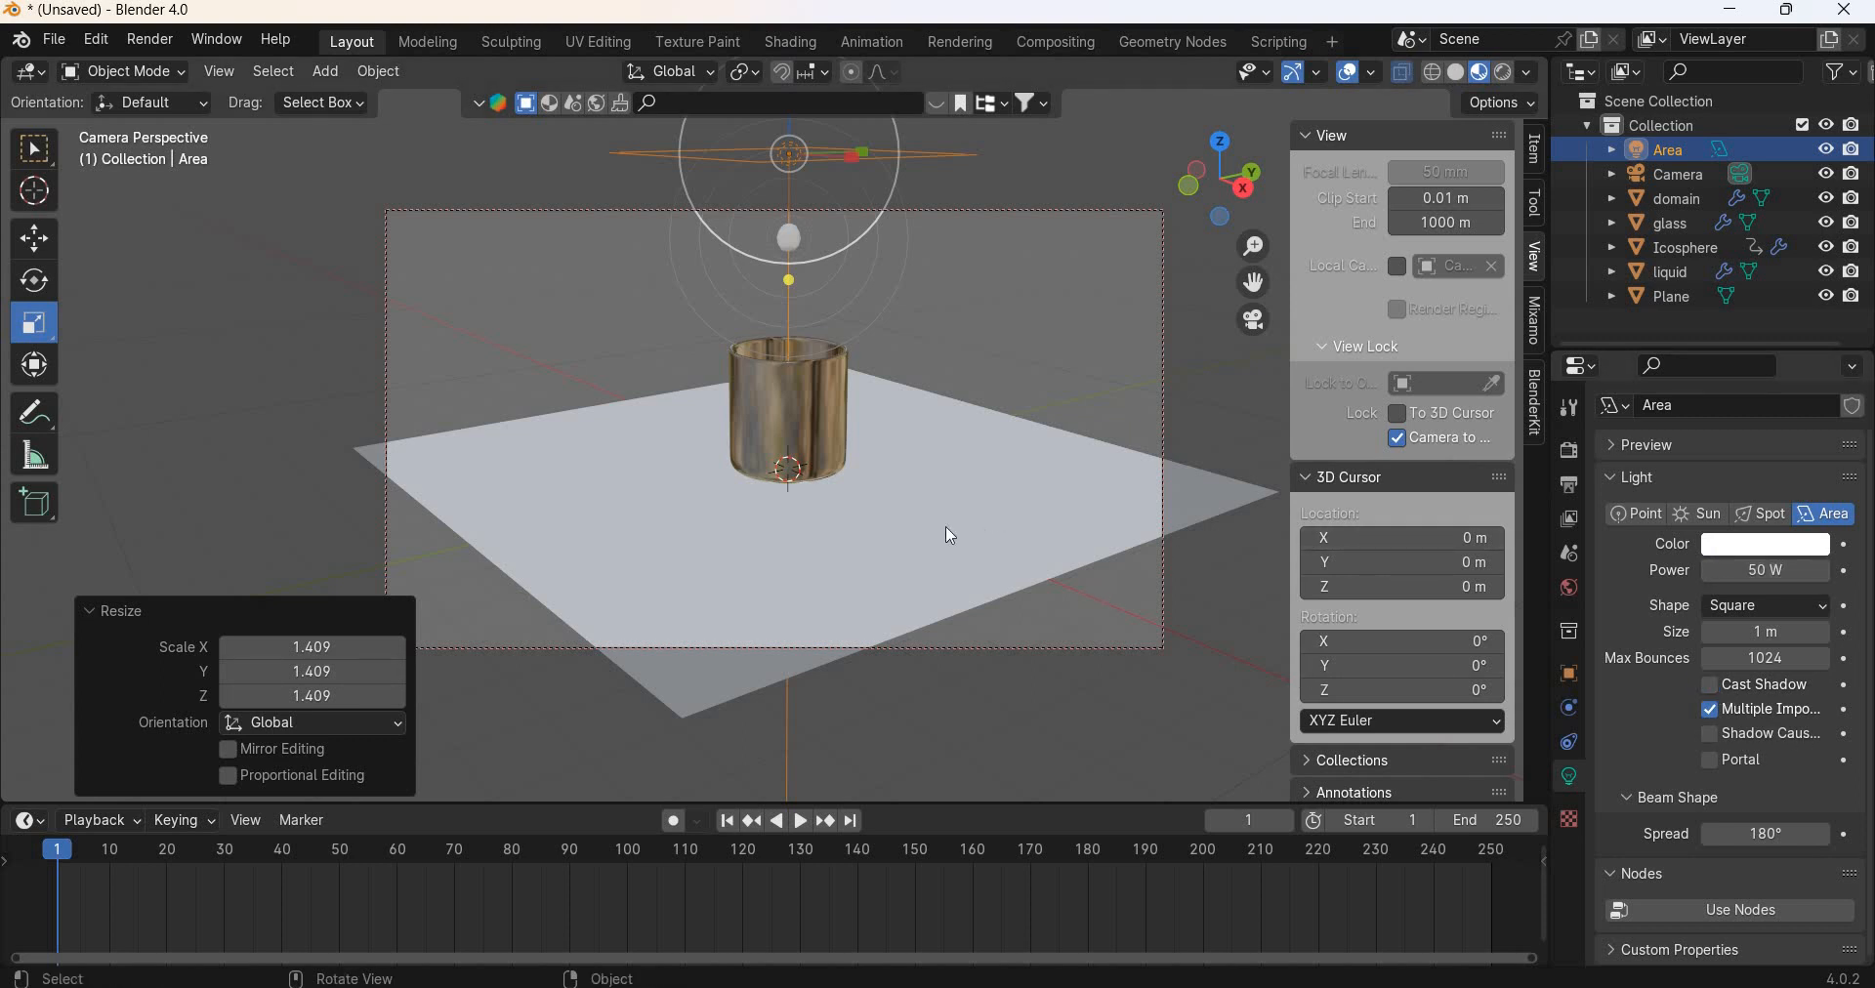
# Step: In top view, duplicate the area light and offset the copy about 4.35 m in X and -3.02 m in Y
pyautogui.press('KP_7')
pyautogui.click(29, 247)
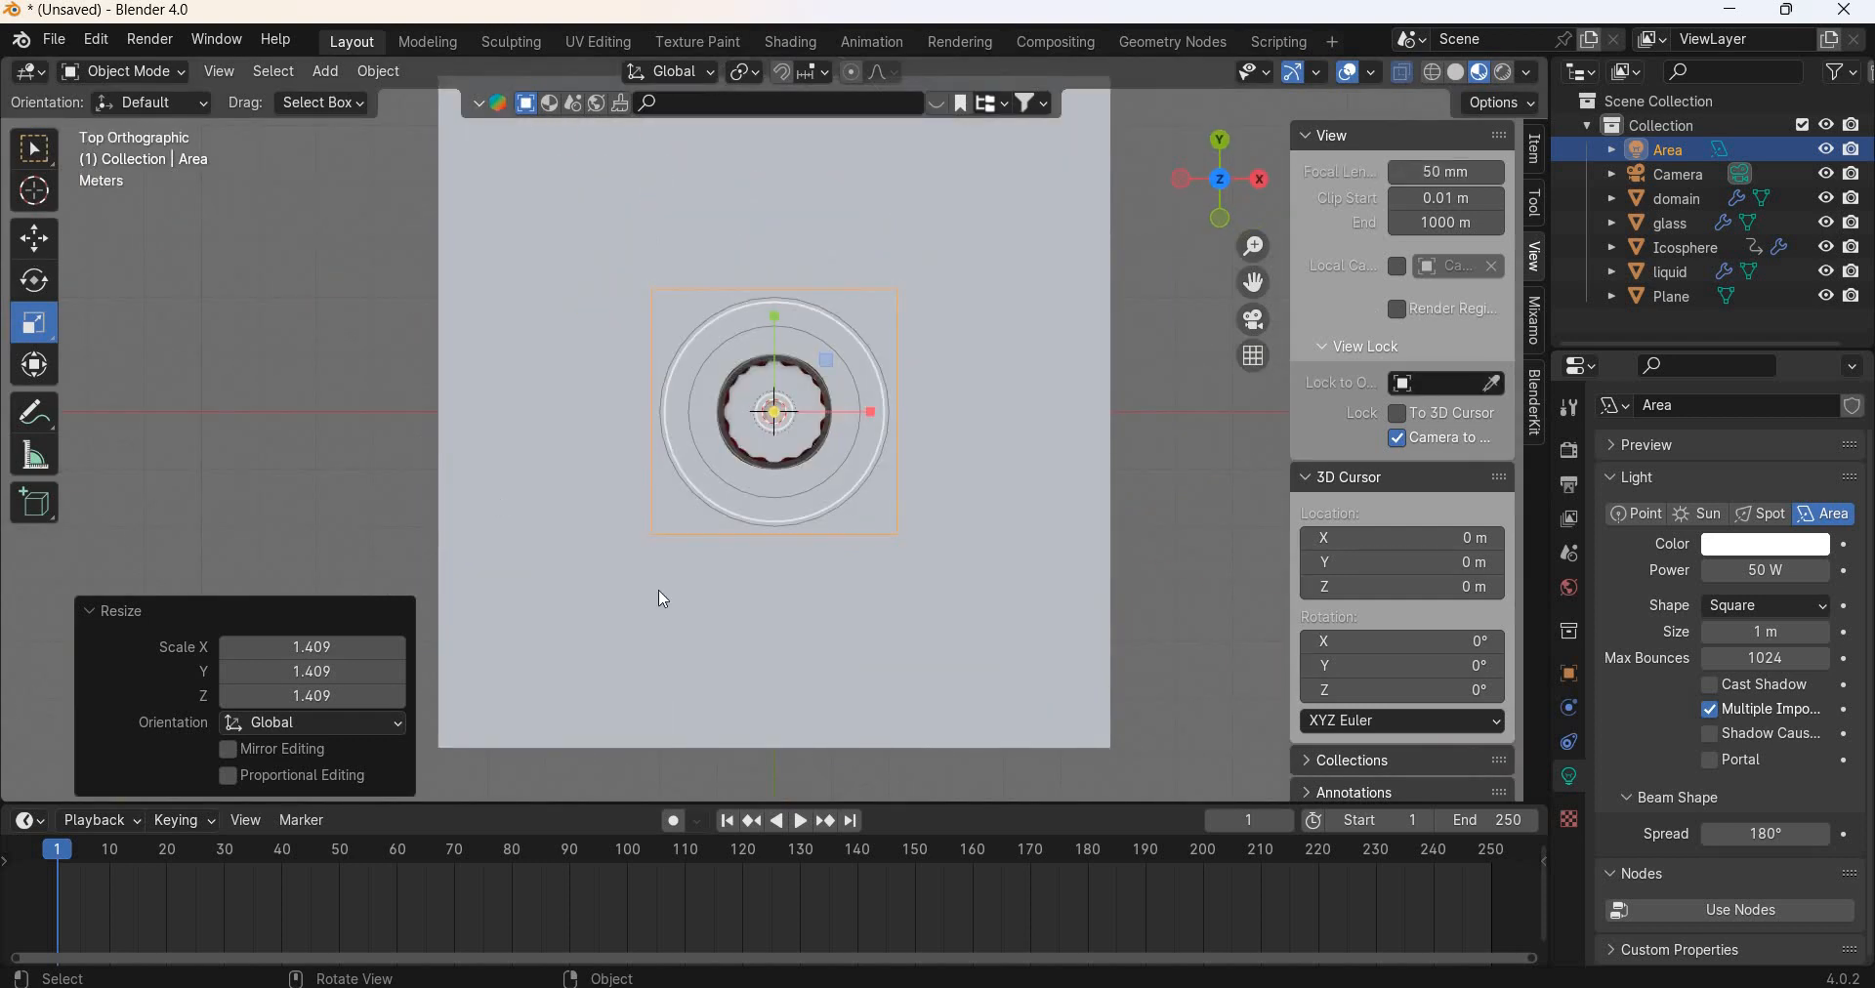
pyautogui.hotkey('shift', 'd')
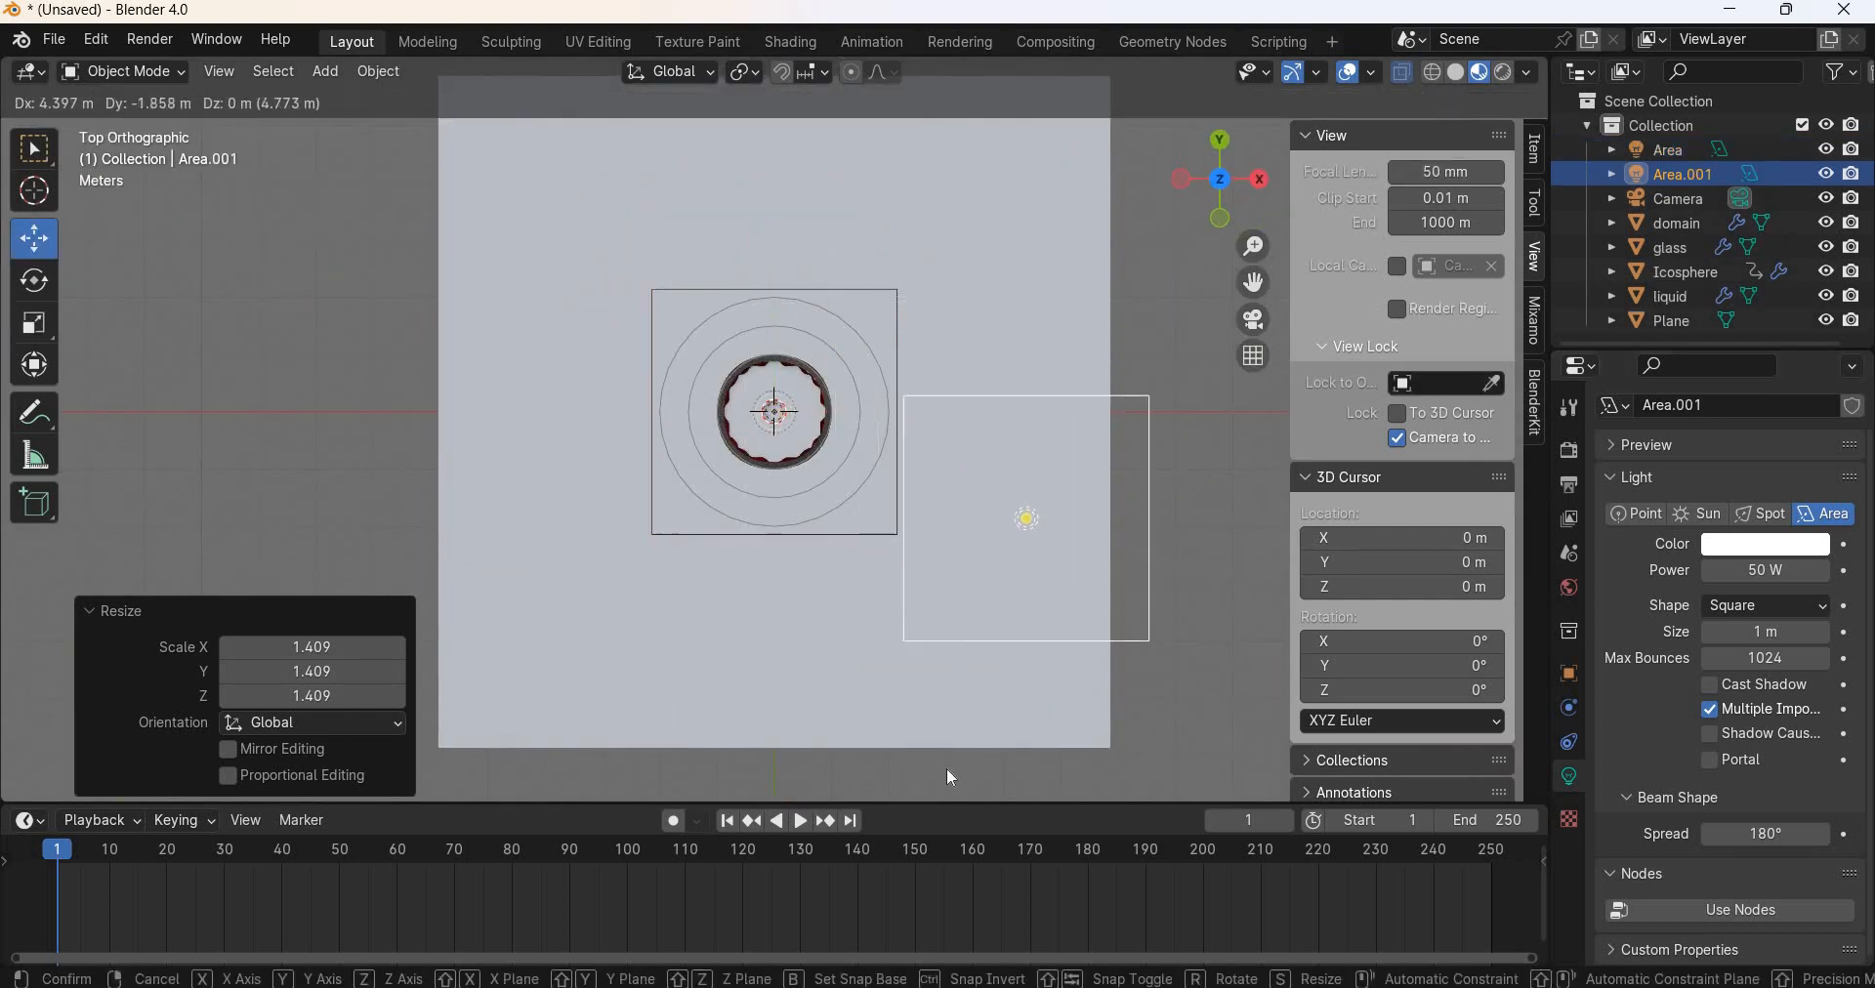
pyautogui.click(100, 389)
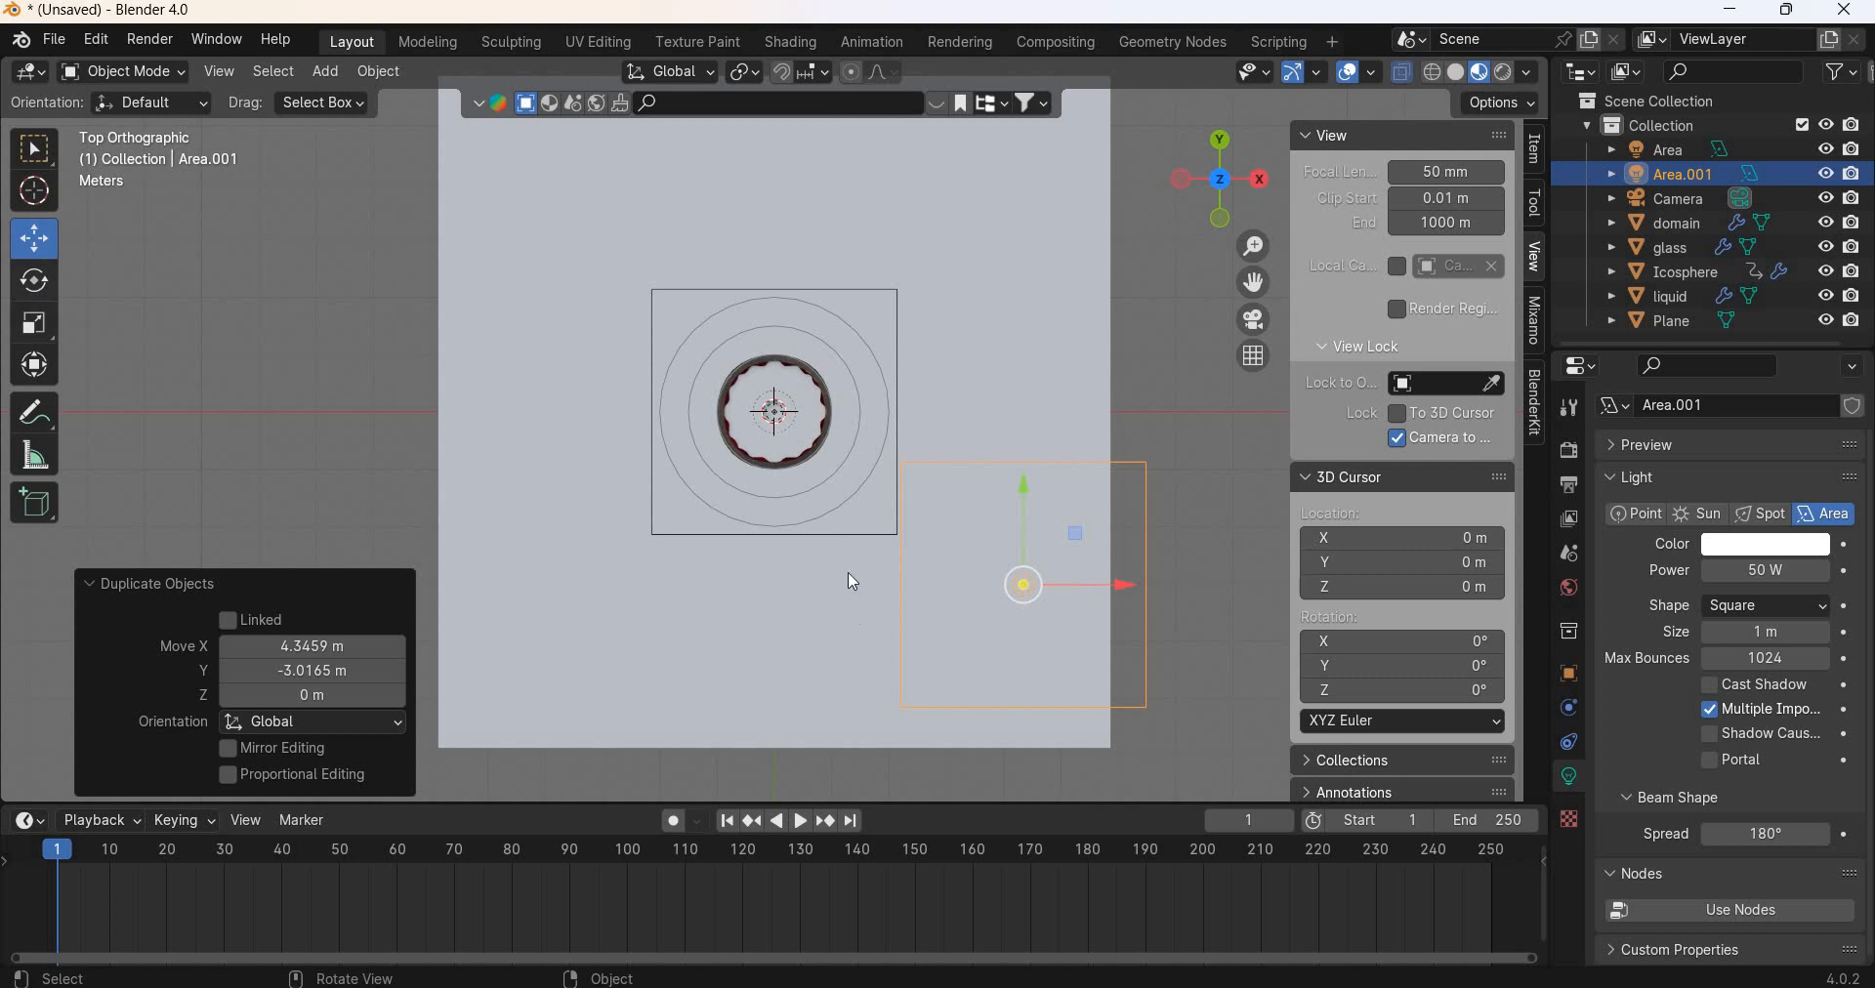
# Step: Rotate the duplicated area light toward the glass, about 34.4° around X and 4.11° around Y
pyautogui.hotkey('shift', 'space')
pyautogui.press('r')
pyautogui.moveTo(1082, 414); pyautogui.dragTo(1170, 309, button='middle')
pyautogui.moveTo(1172, 315)
pyautogui.mouseDown()
pyautogui.moveTo(1174, 351)
pyautogui.moveTo(1193, 334)
pyautogui.moveTo(1110, 375)
pyautogui.moveTo(1183, 321)
pyautogui.mouseUp()
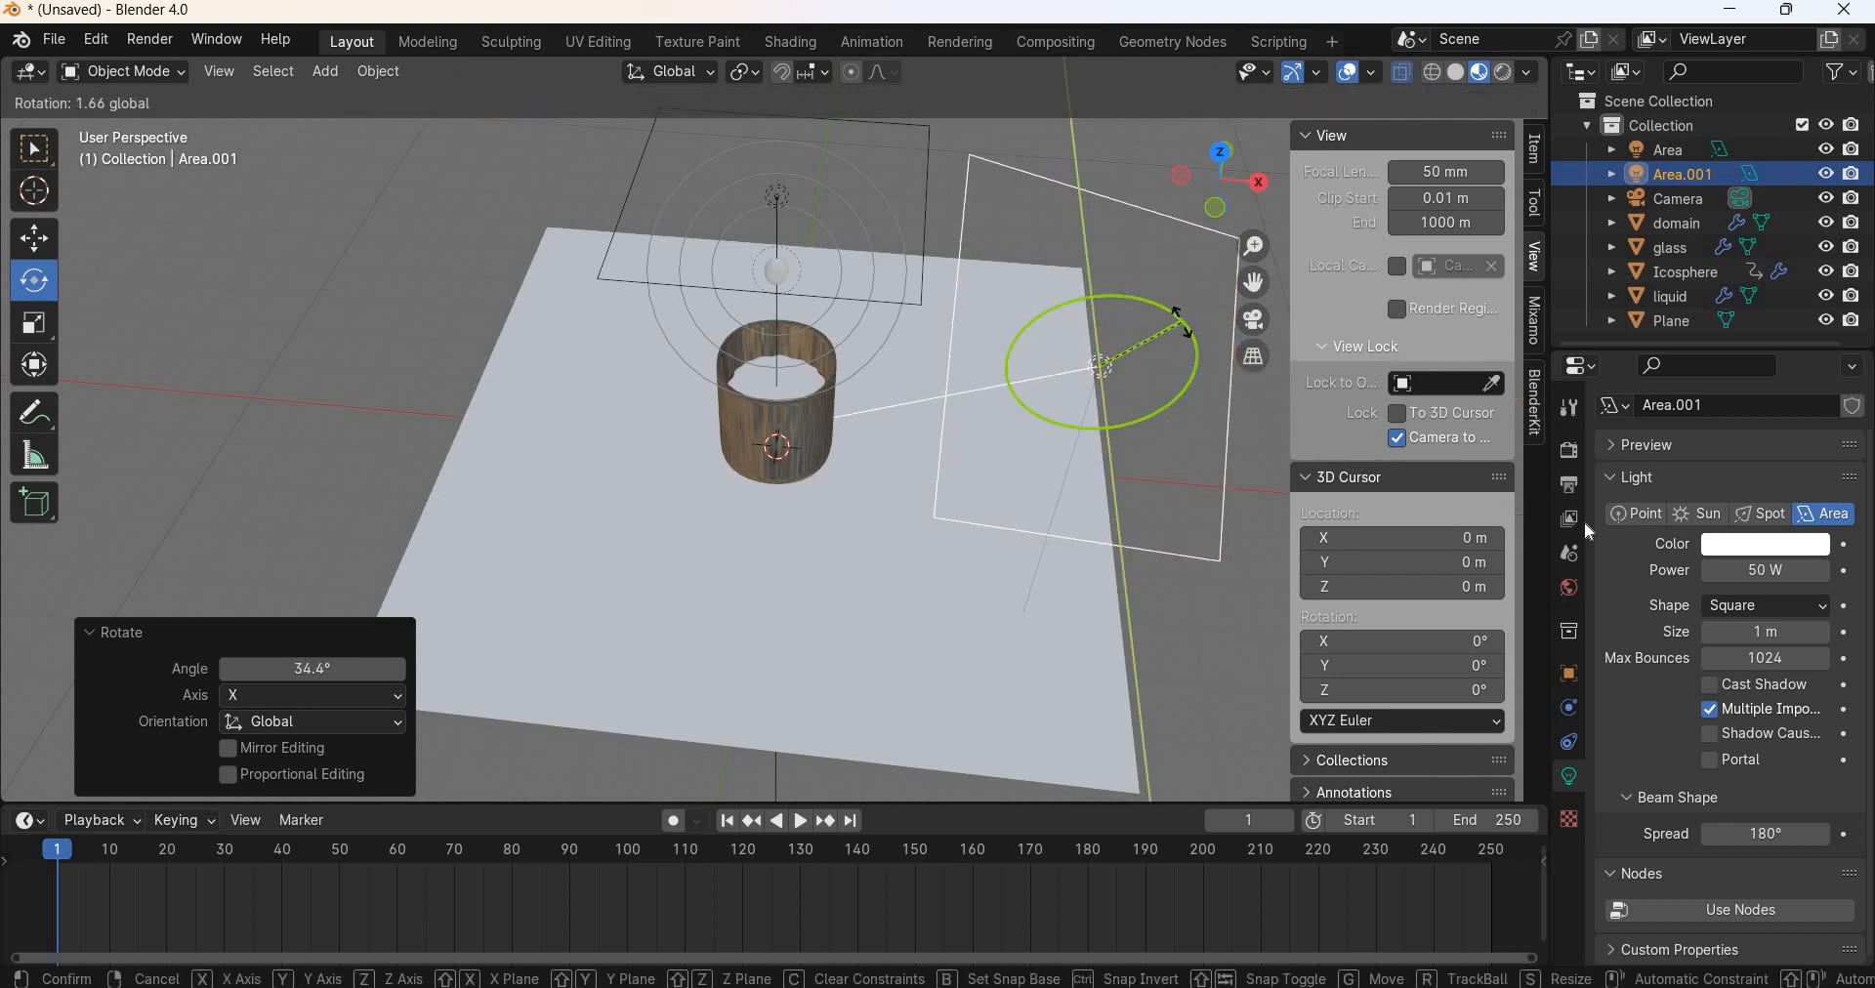
# Step: Give the duplicated area light a fully saturated red color and set its power to 100 W
pyautogui.click(1765, 544)
pyautogui.click(1690, 397)
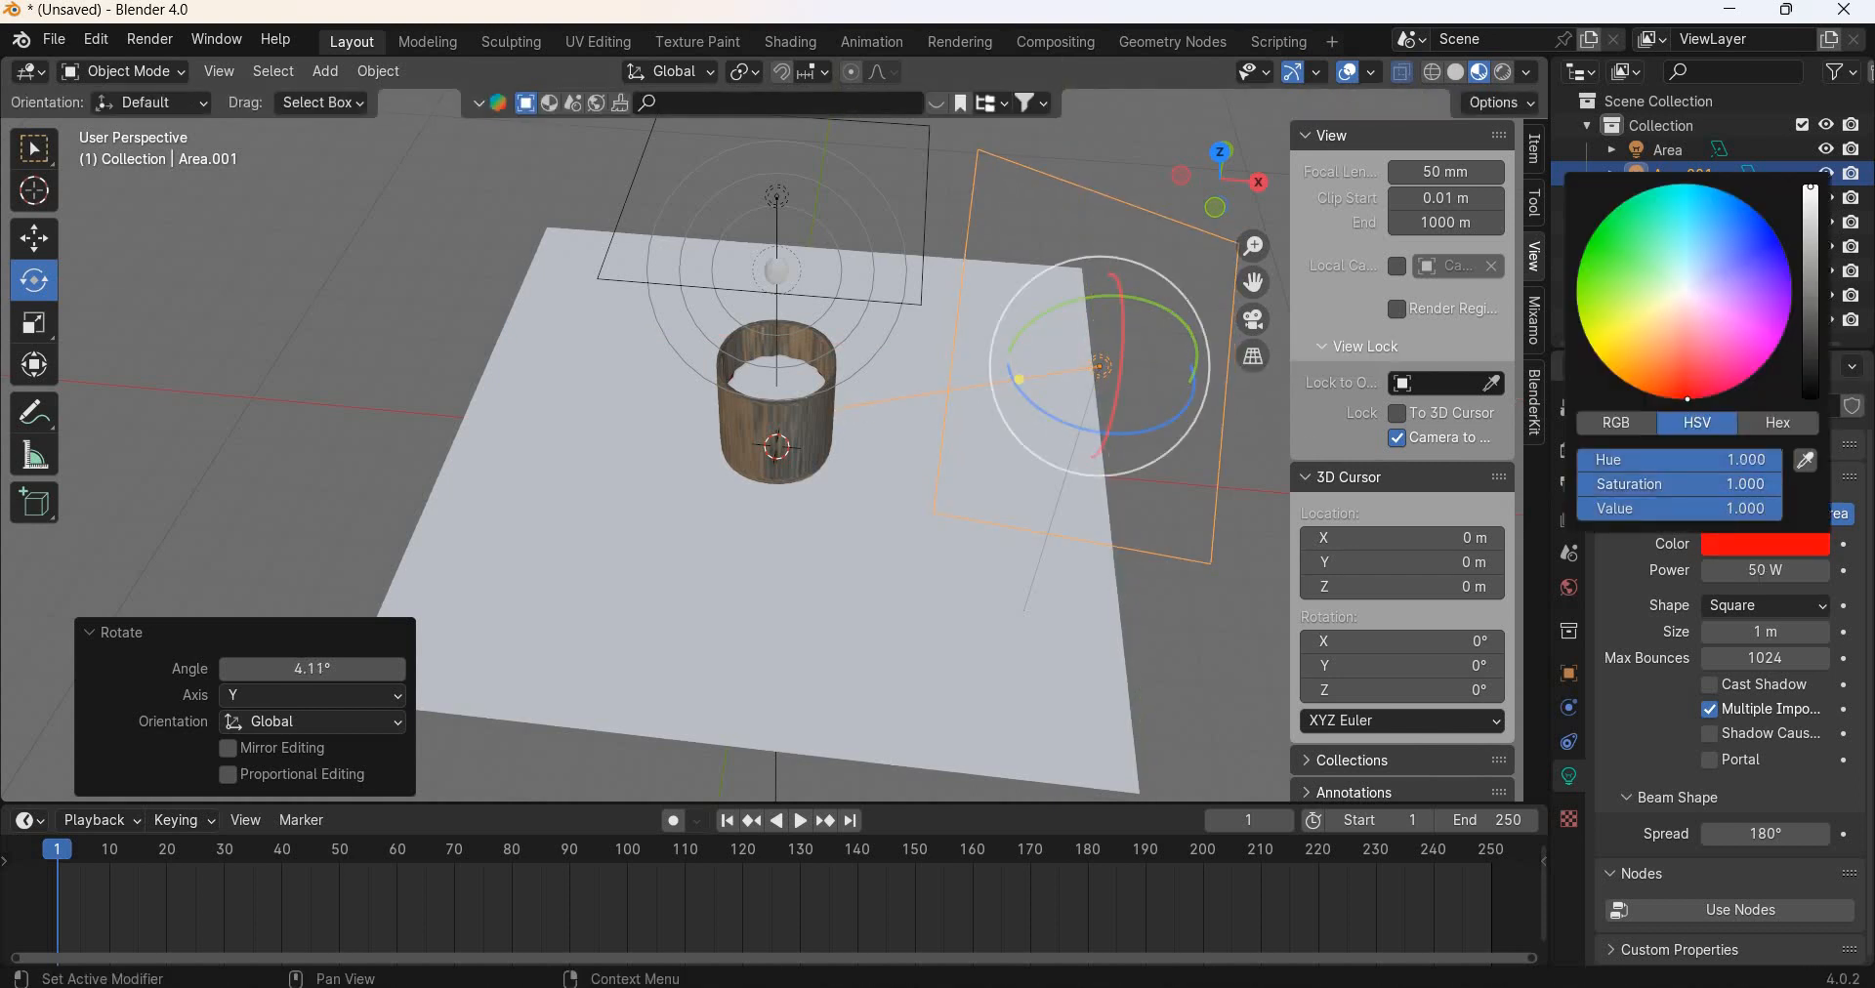
pyautogui.doubleClick(1749, 580)
pyautogui.write('100')
pyautogui.press('Return')
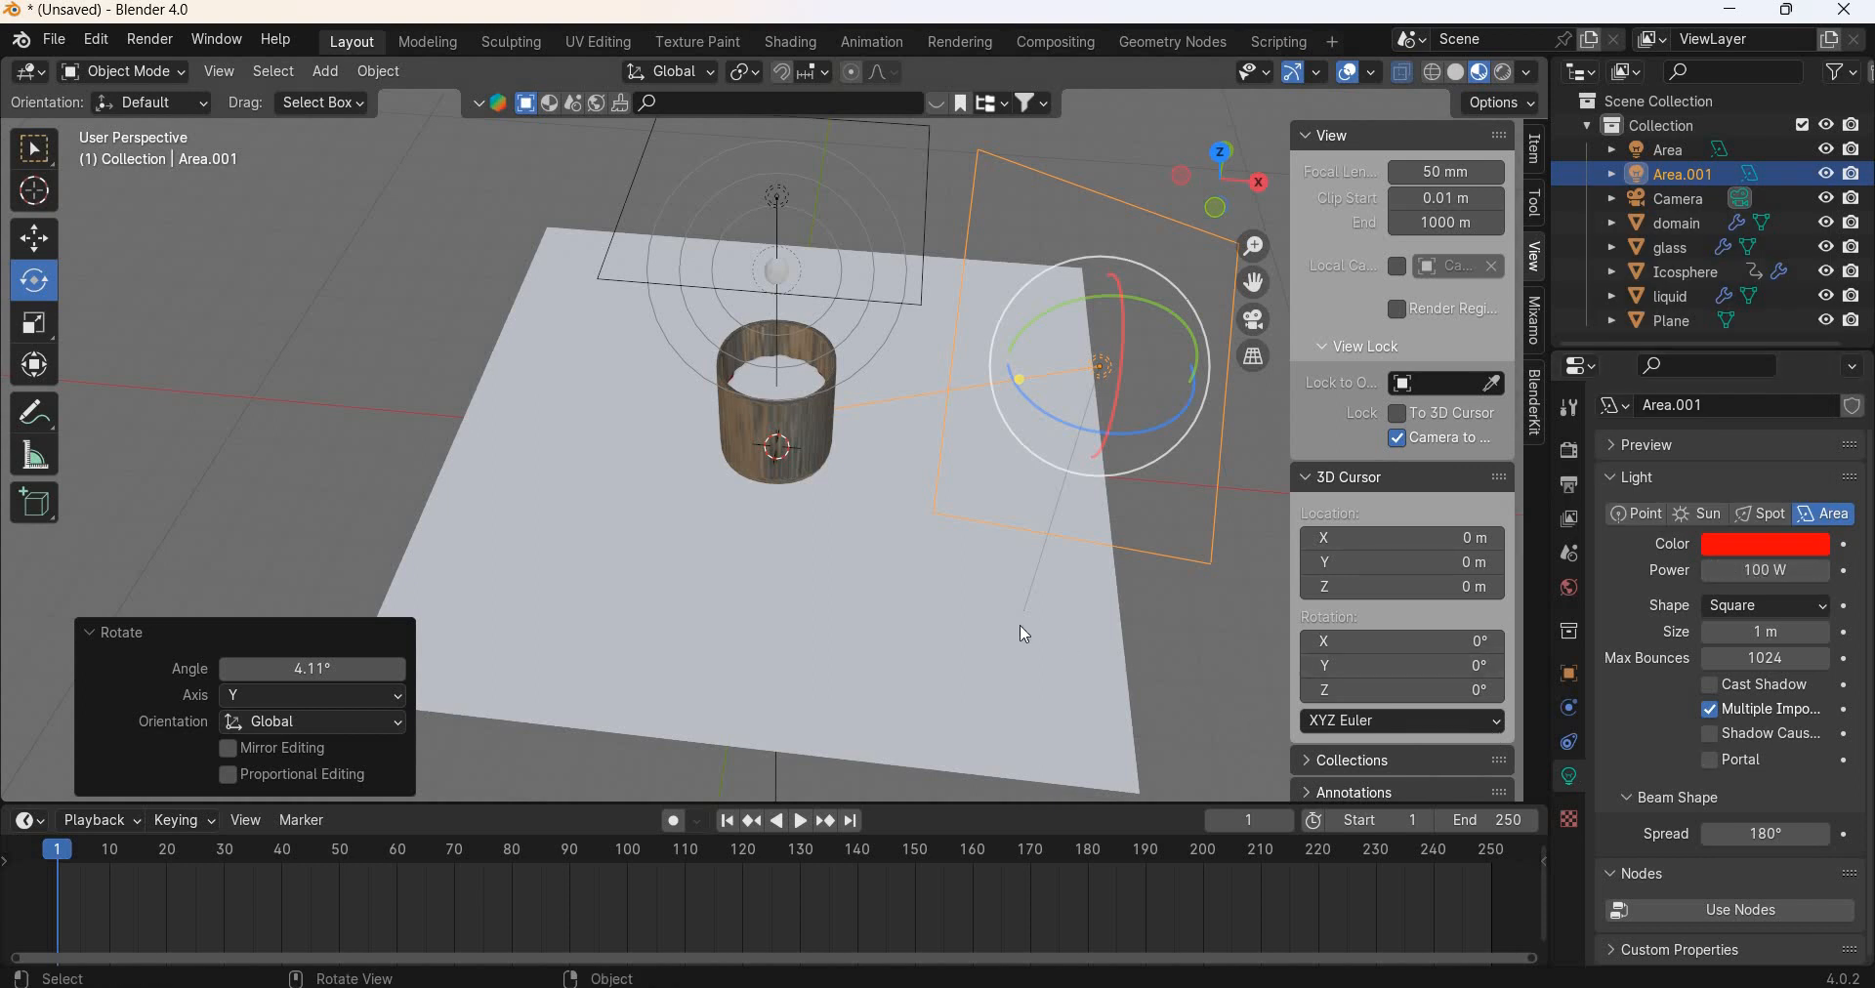
# Step: Preview the lighting through the camera in rendered shading
pyautogui.moveTo(1020, 625); pyautogui.dragTo(1019, 625, button='middle')
pyautogui.press('KP_0')
pyautogui.click(1504, 71)
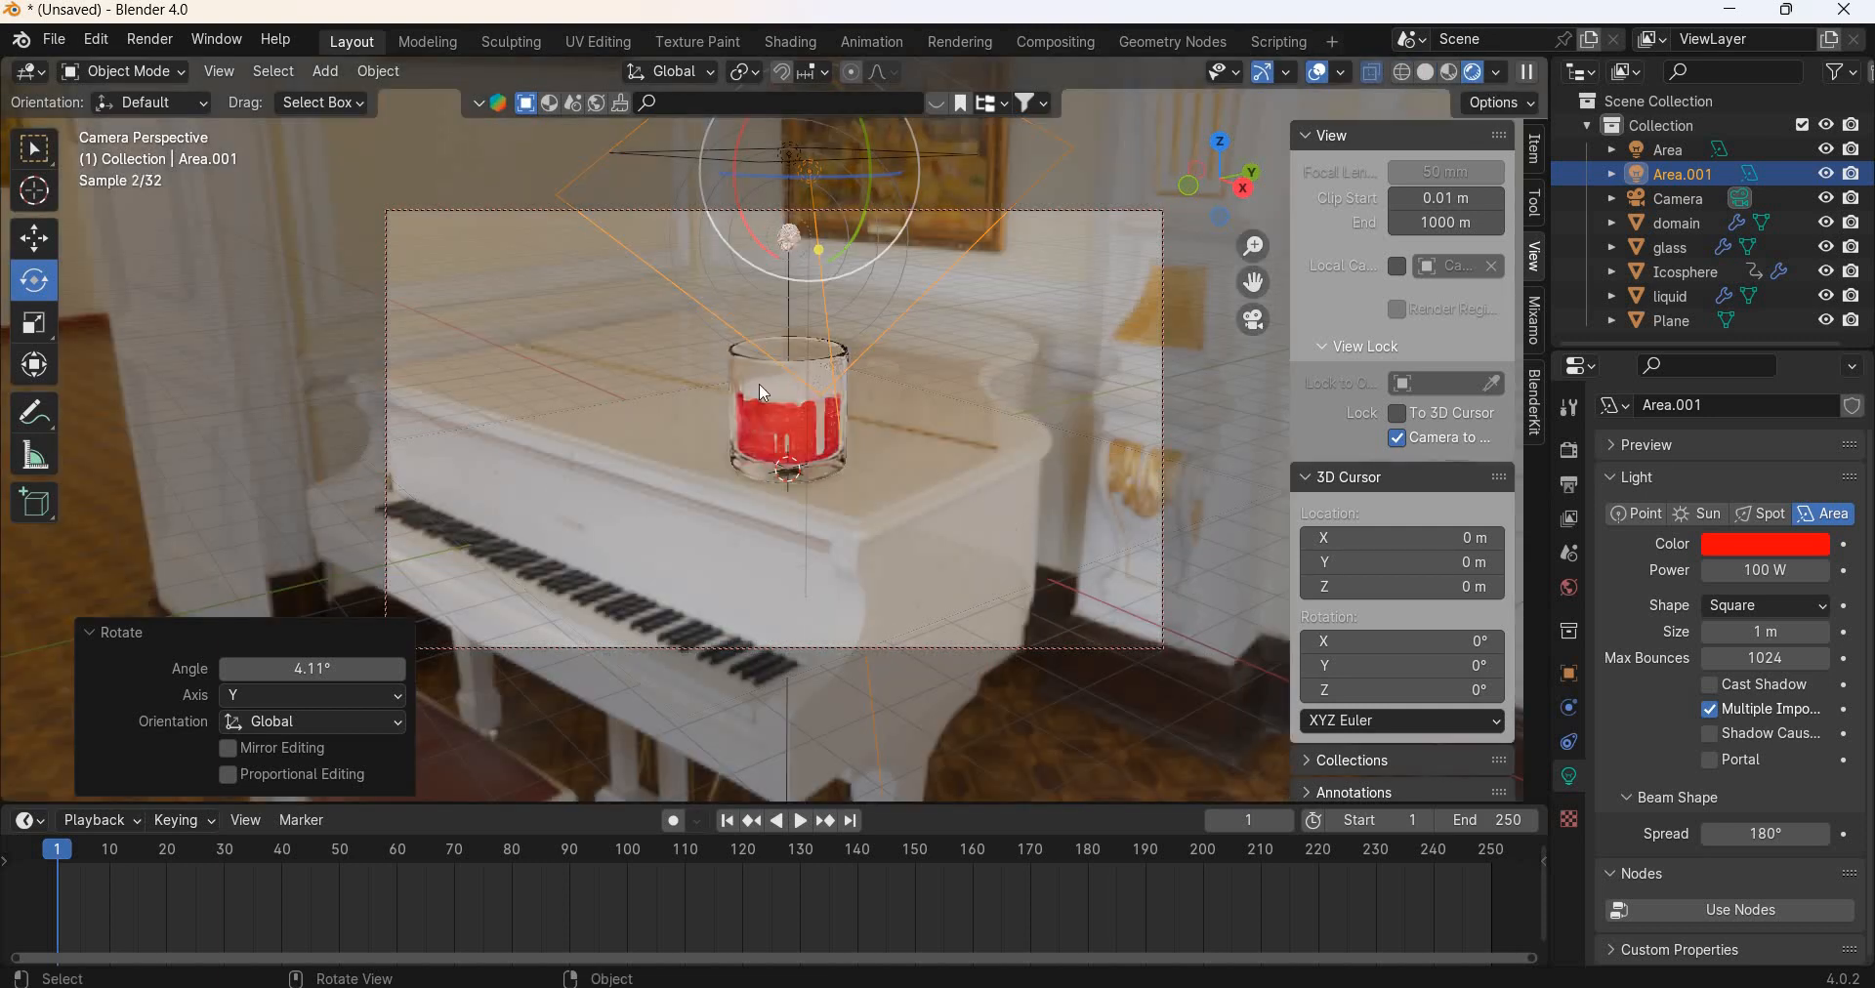
# Step: Unlock the camera from the view and inspect the liquid inside the glass up close
pyautogui.click(786, 404)
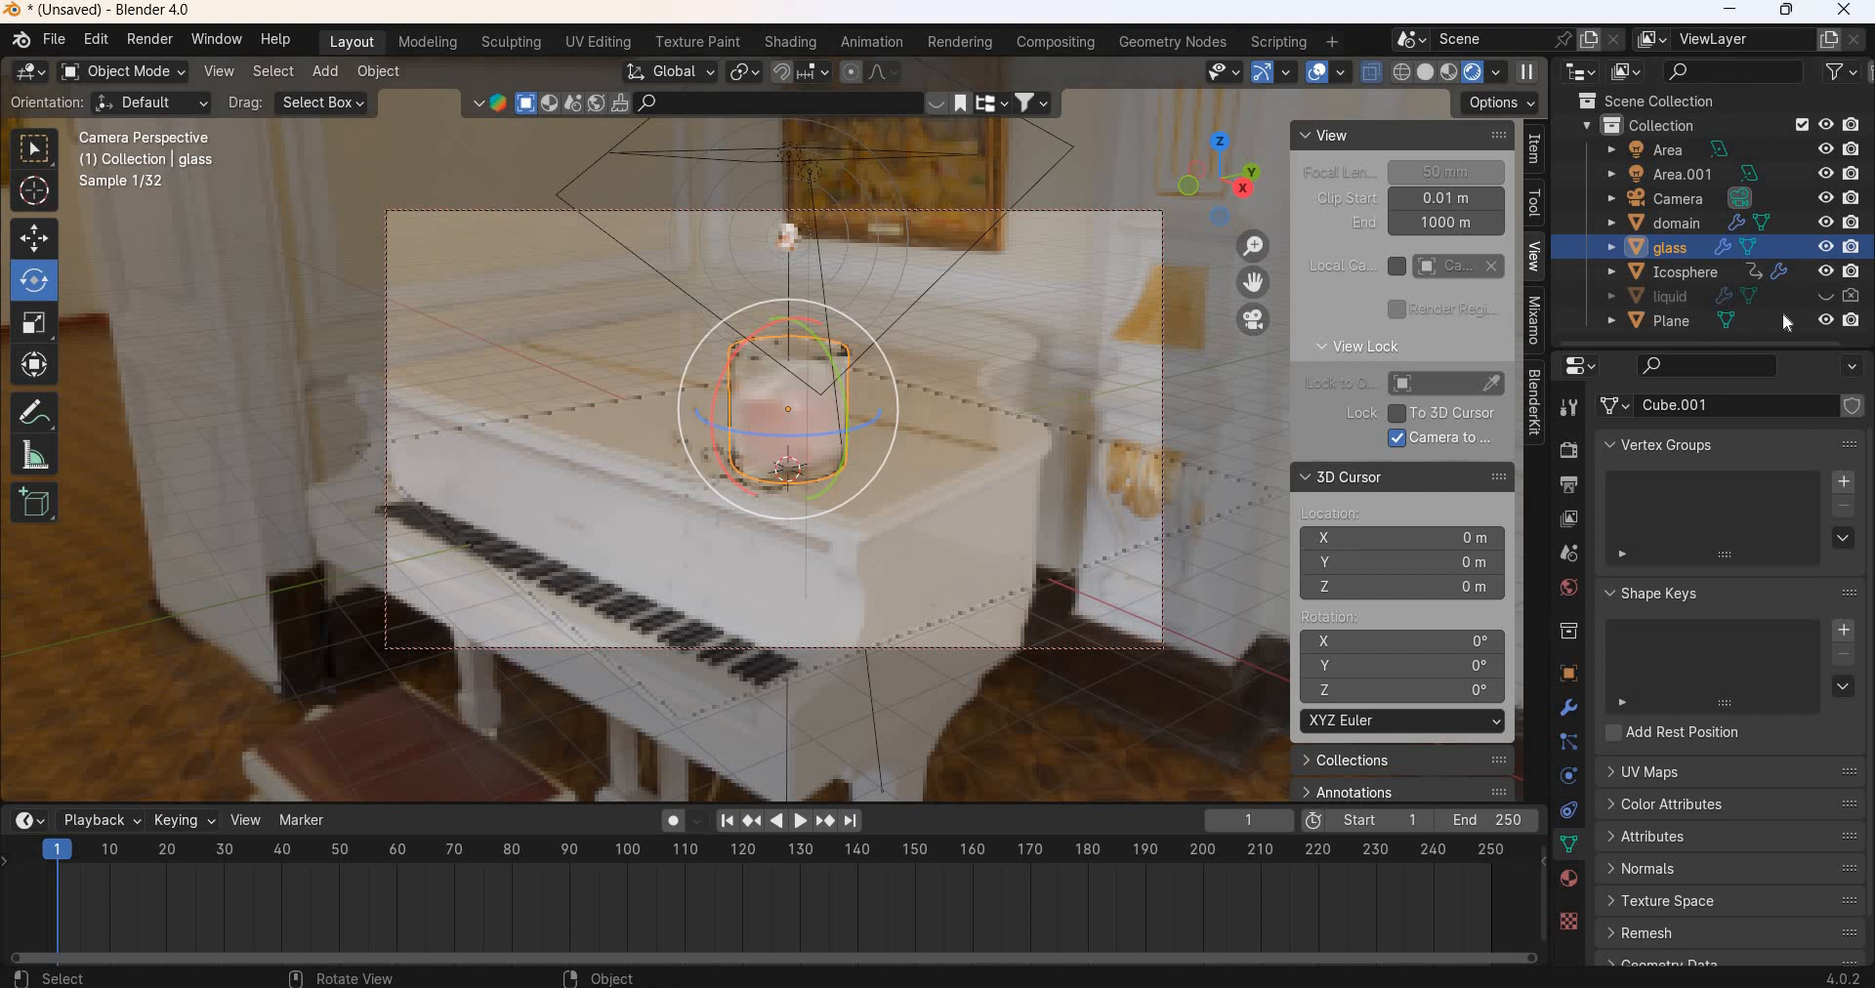
pyautogui.click(1862, 307)
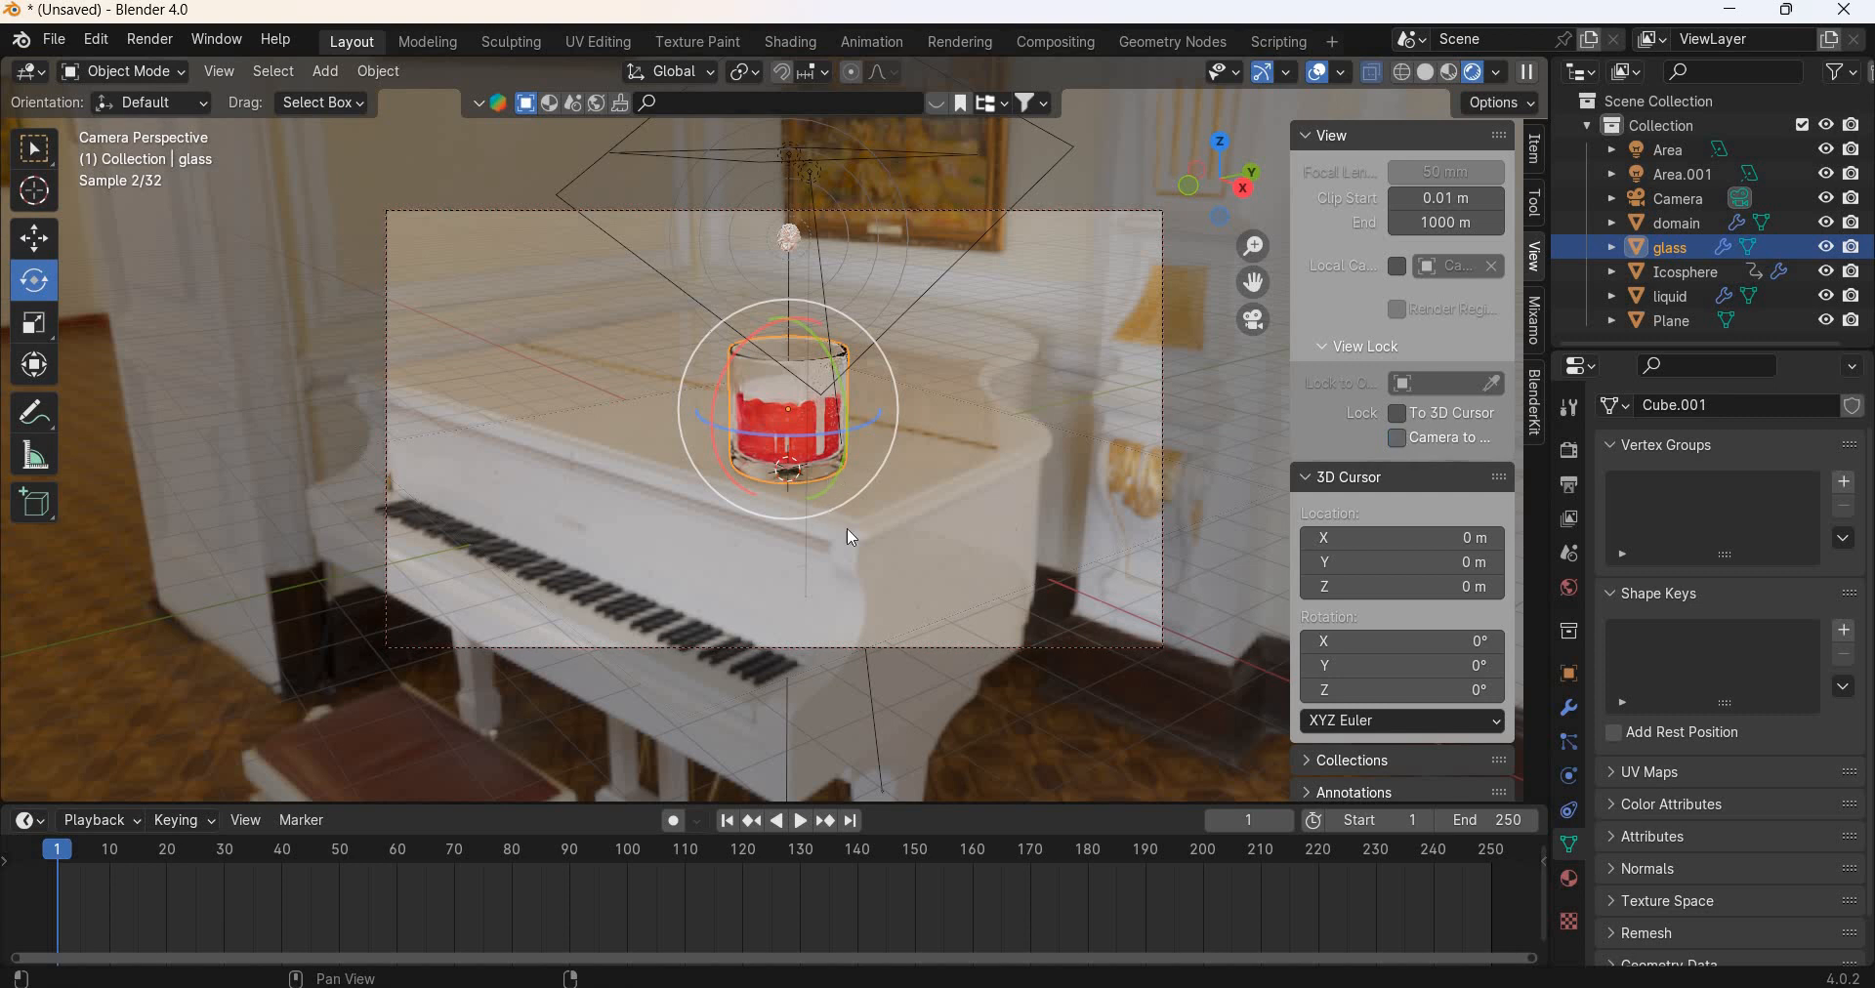
pyautogui.moveTo(829, 583); pyautogui.dragTo(828, 588, button='middle')
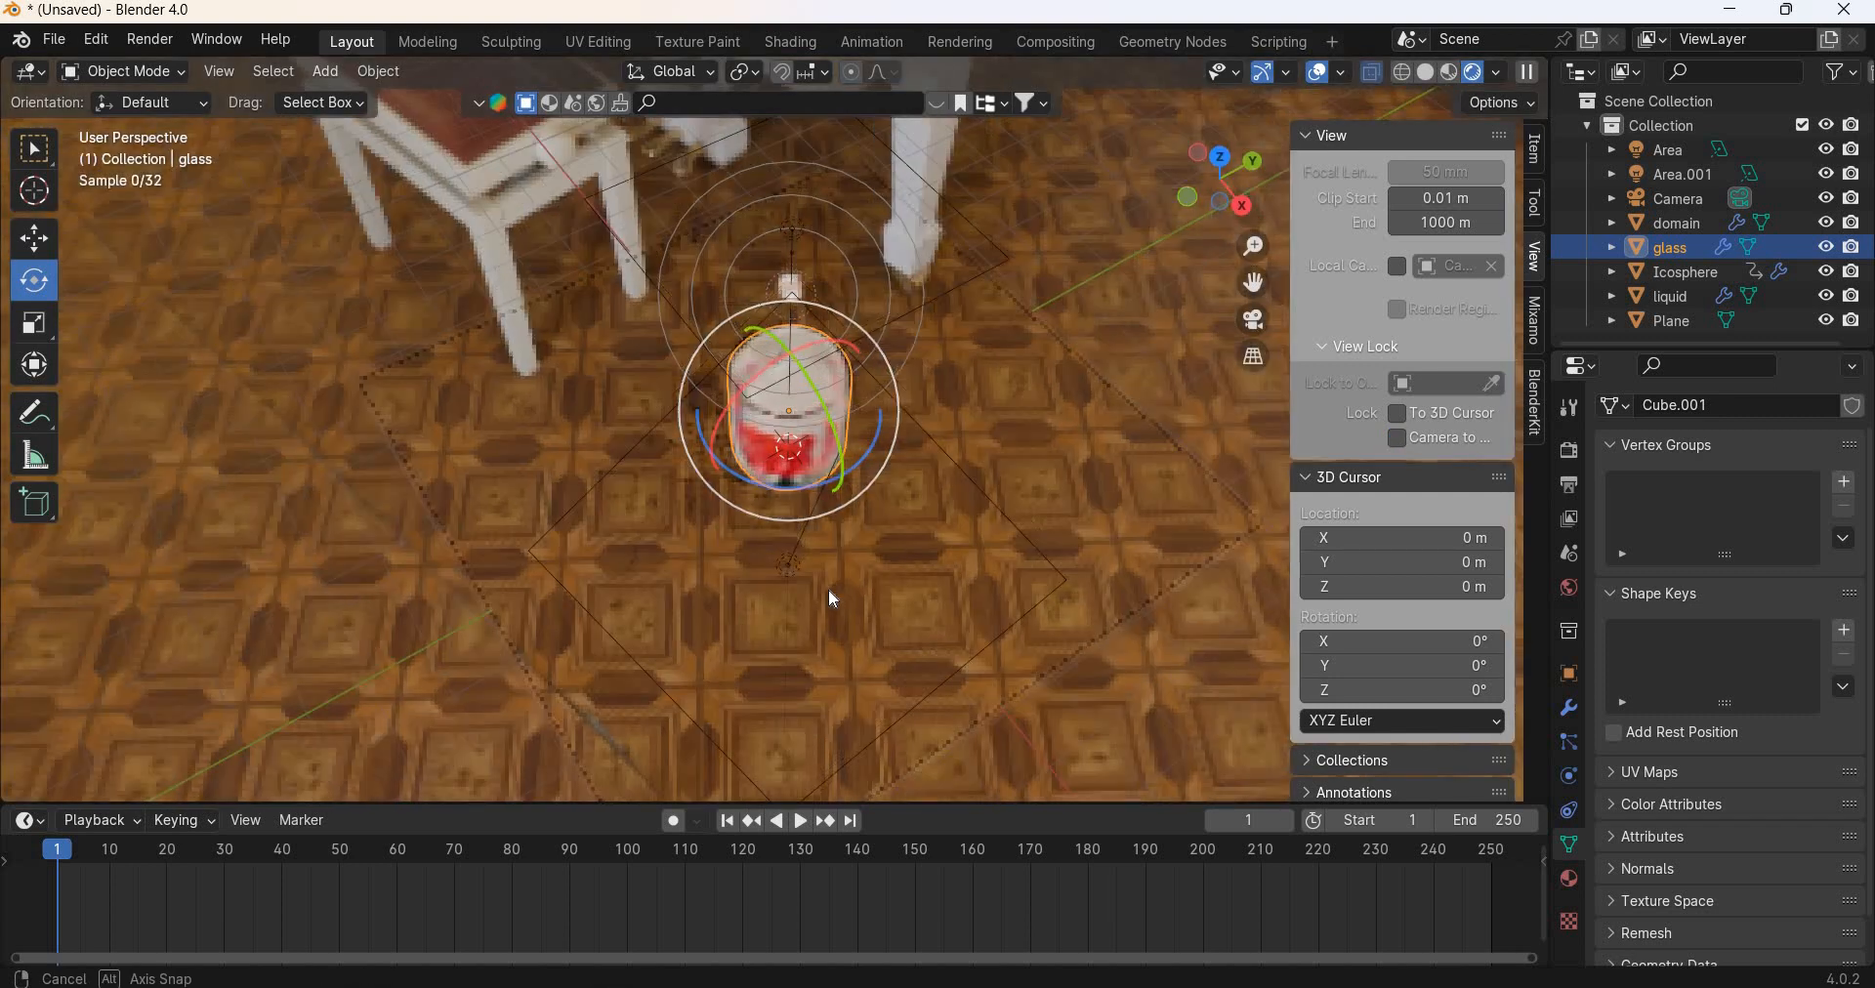
pyautogui.scroll(10, 847, 365)
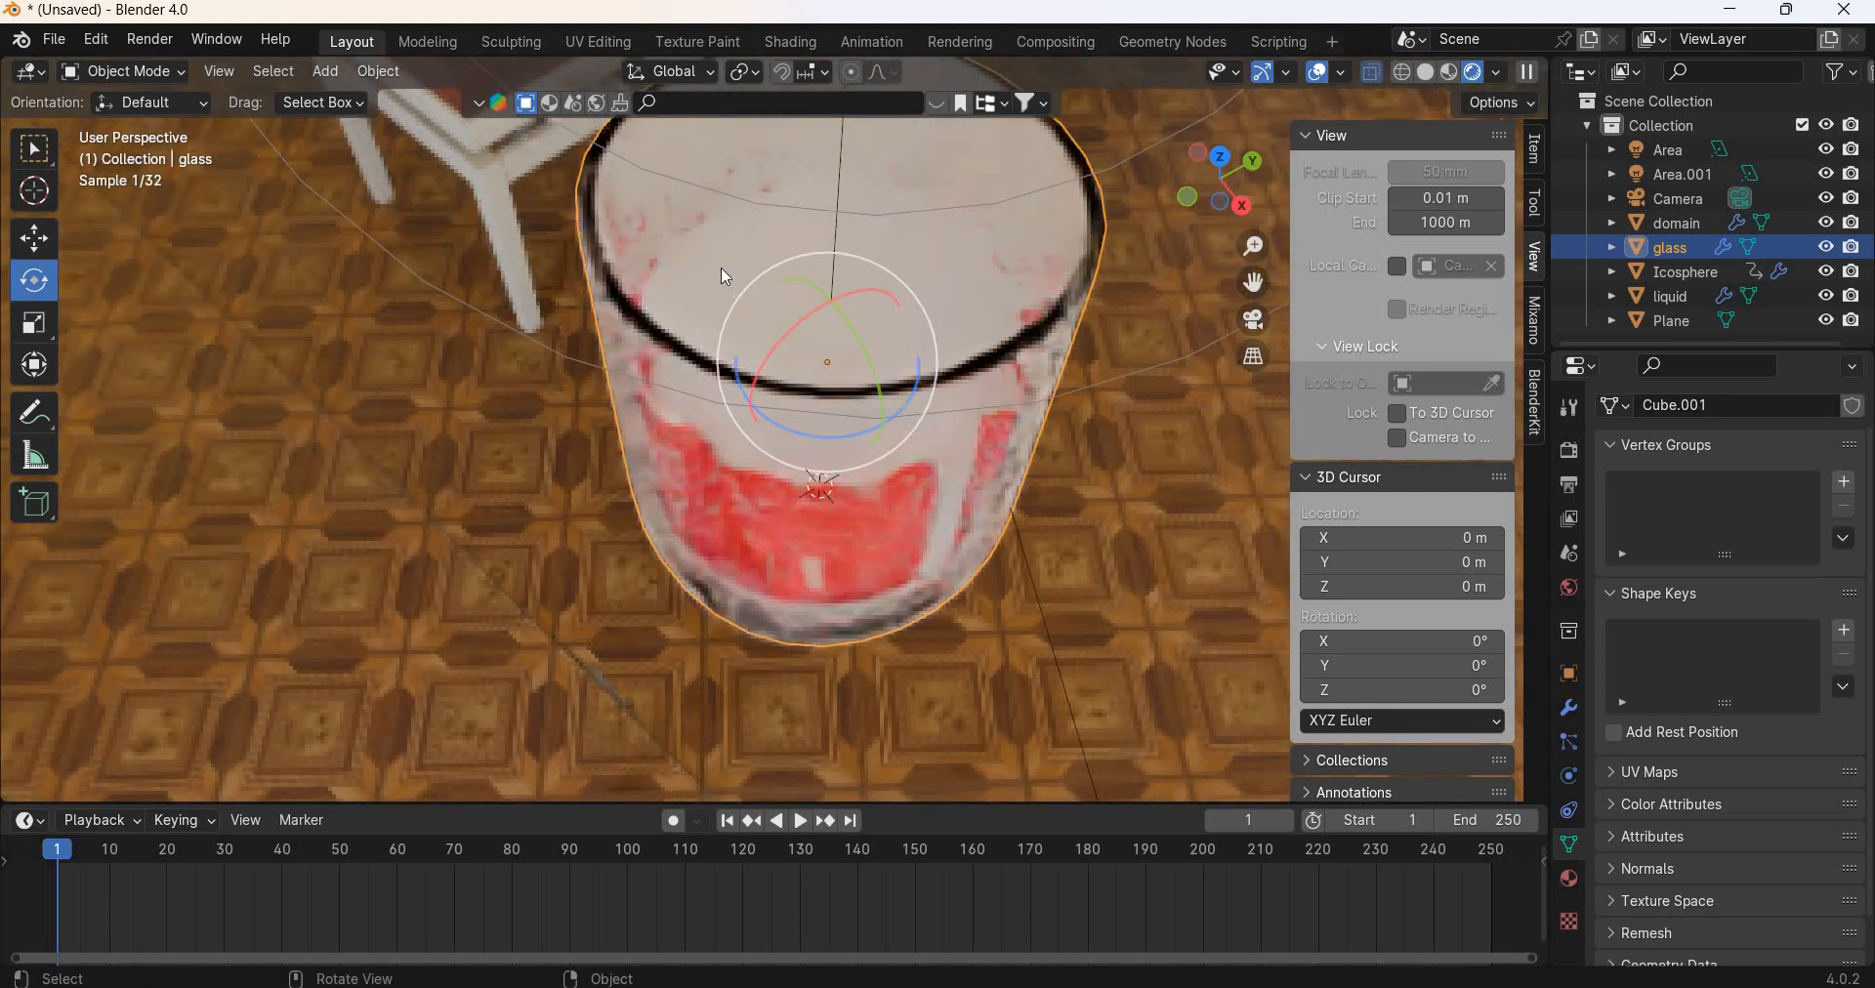
pyautogui.moveTo(865, 401); pyautogui.dragTo(1475, 95, button='middle')
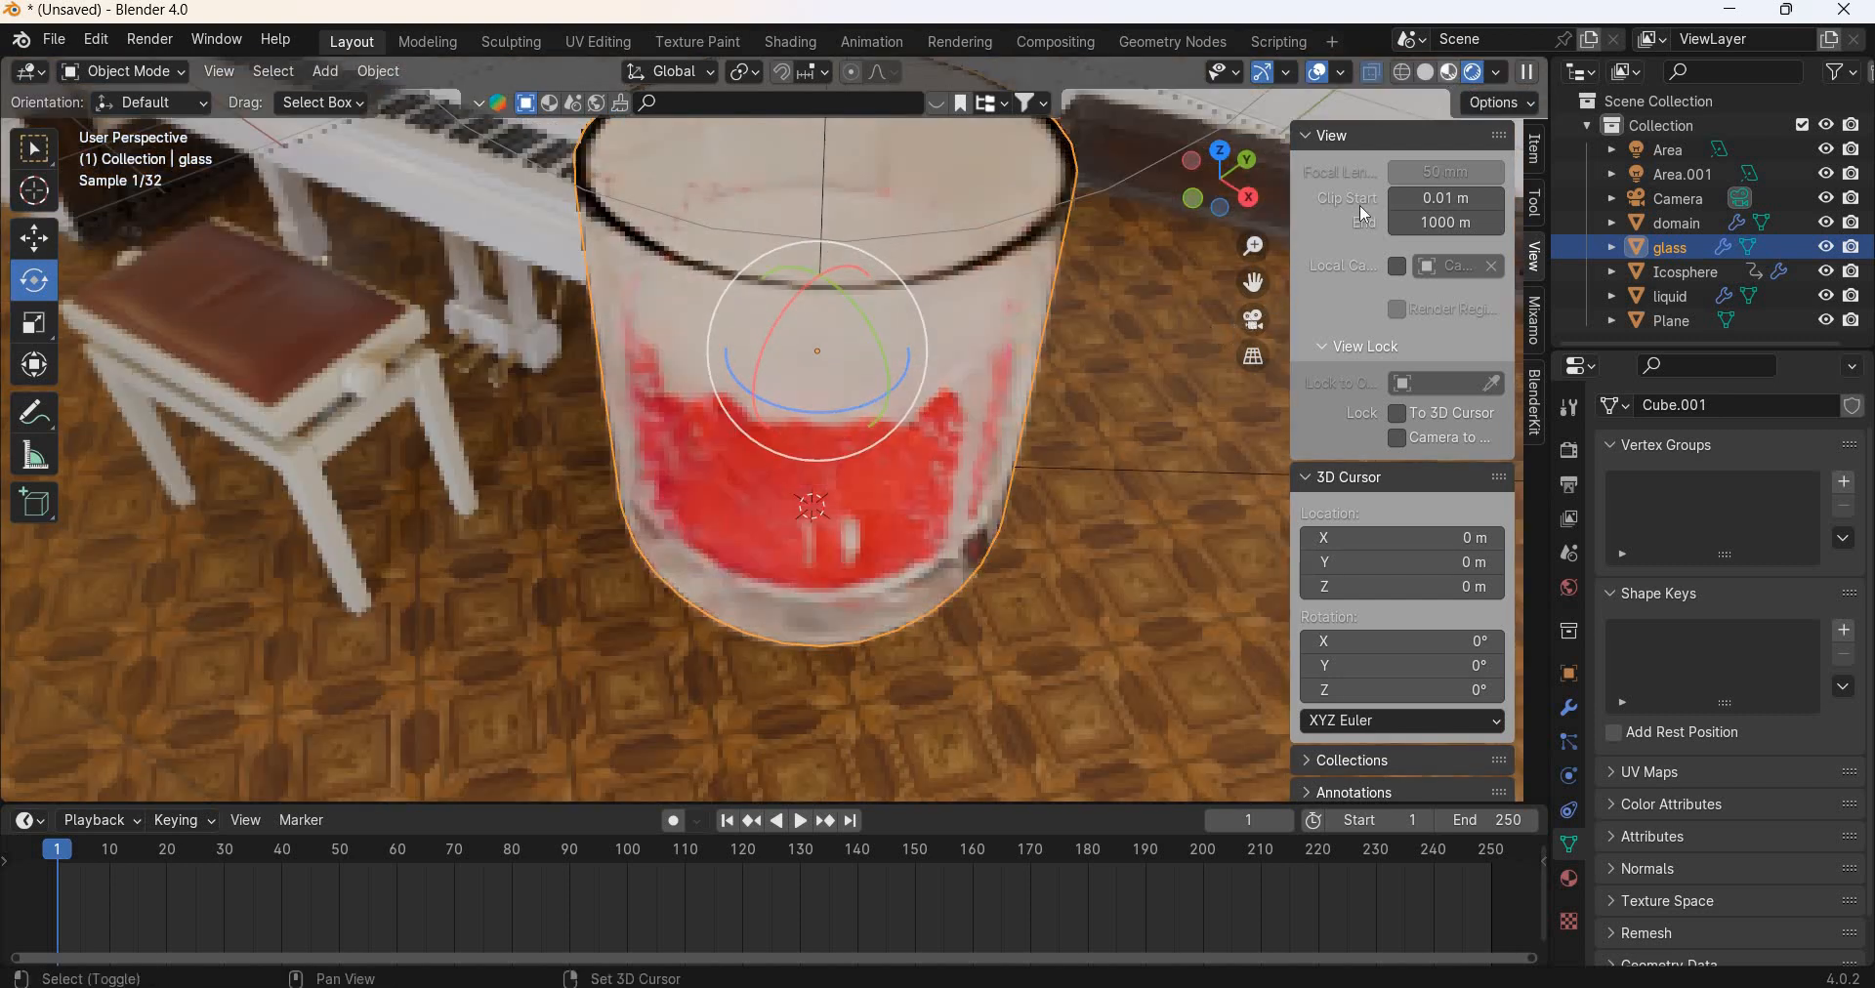
# Step: In material preview, select the domain object inside the glass and assign it the existing liquid material
pyautogui.press('z')
pyautogui.click(930, 508)
pyautogui.keyDown('shift'); pyautogui.moveTo(905, 354); pyautogui.dragTo(864, 467, button='middle'); pyautogui.keyUp('shift')
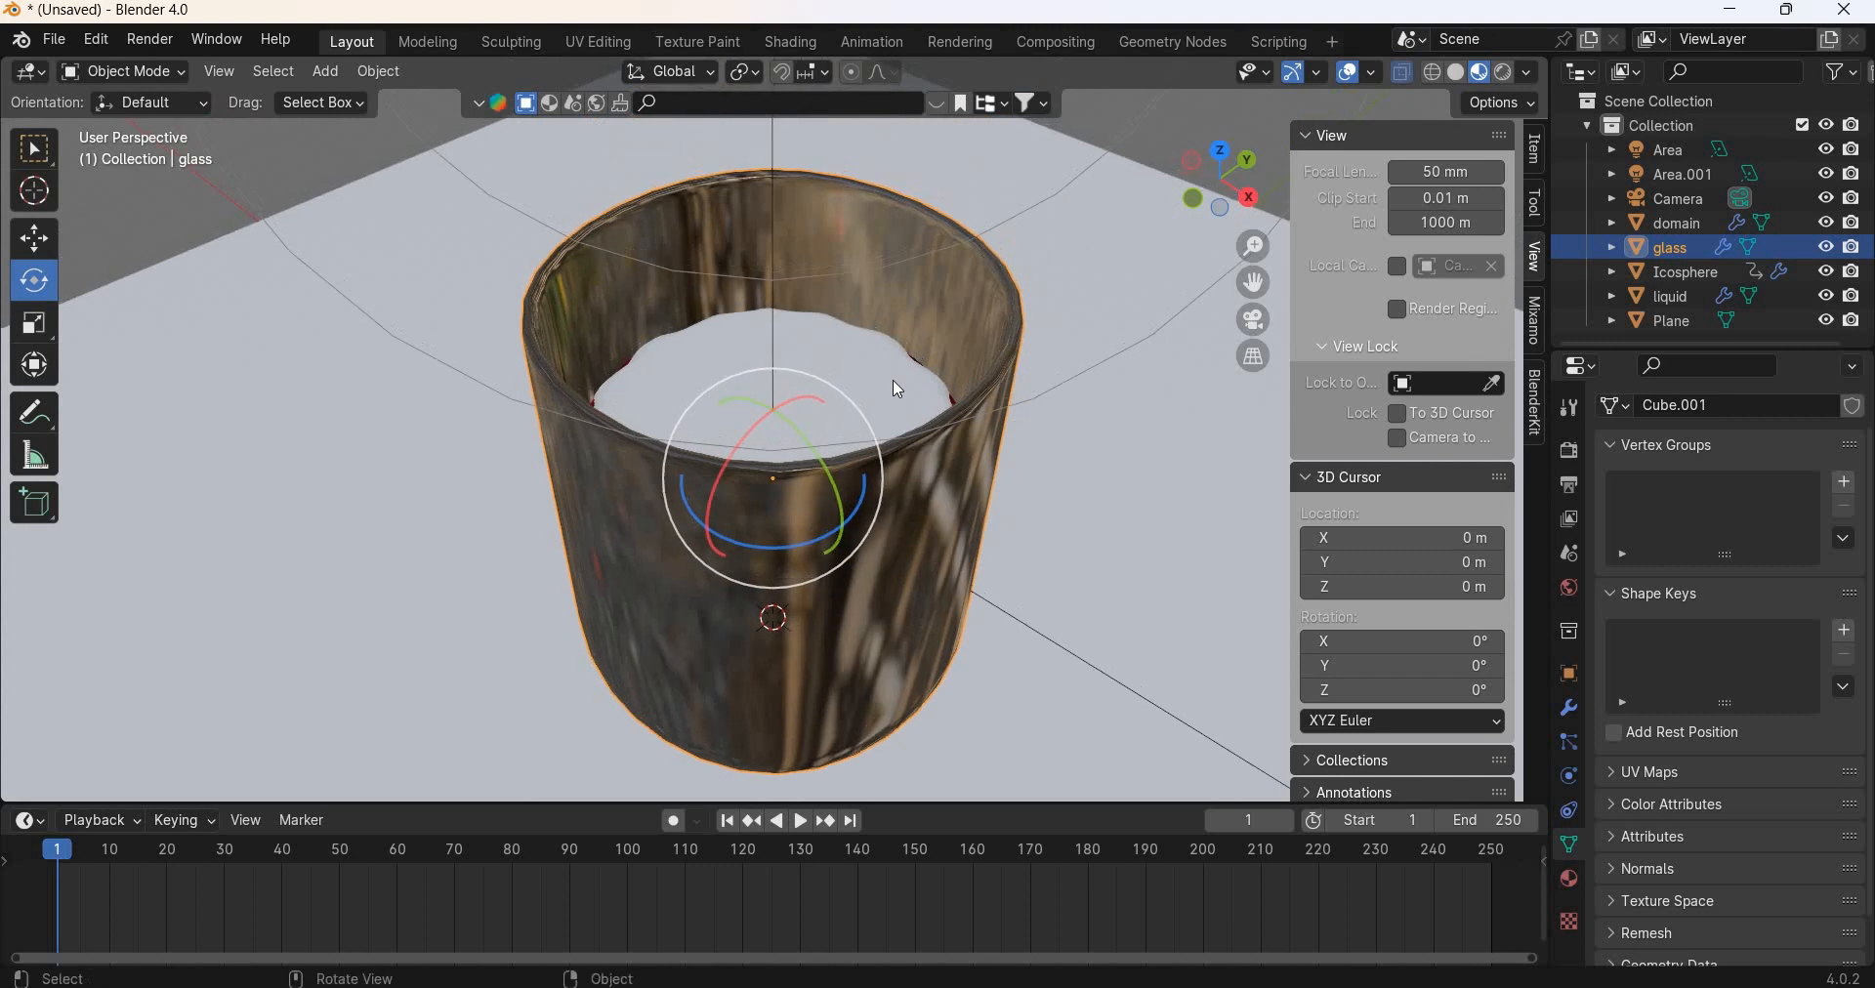
pyautogui.click(893, 379)
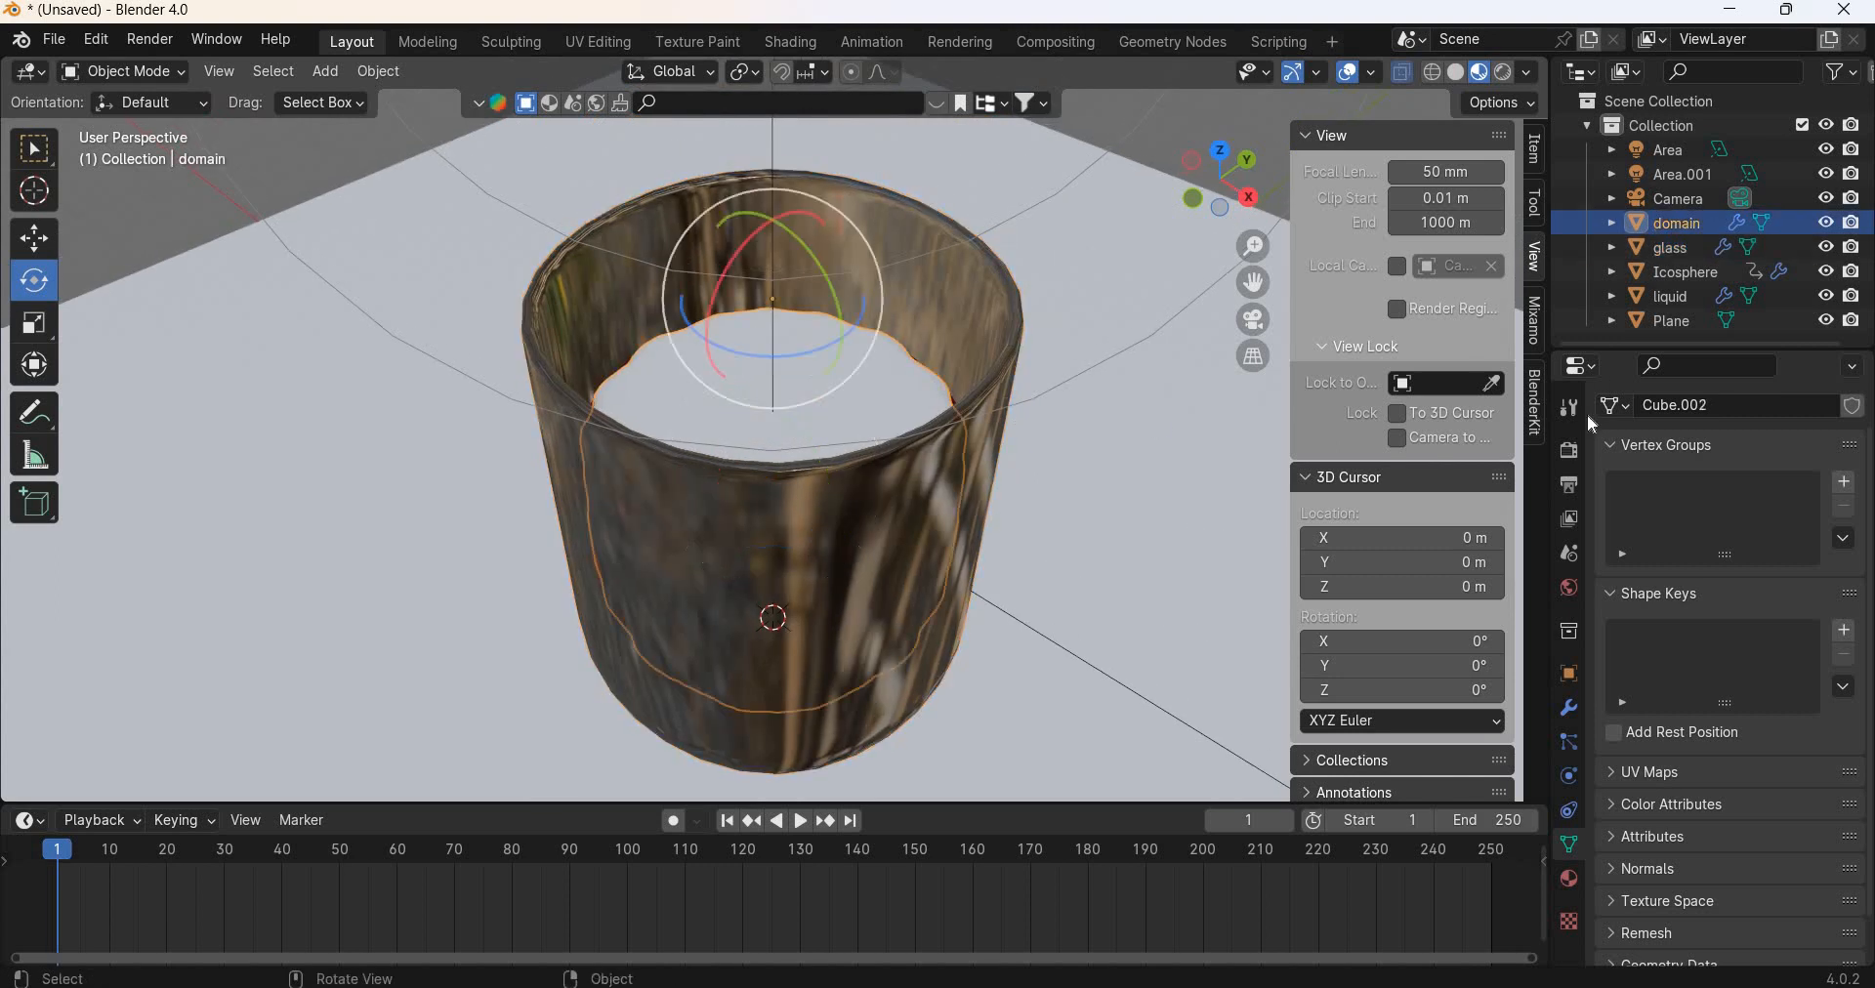
pyautogui.click(1565, 882)
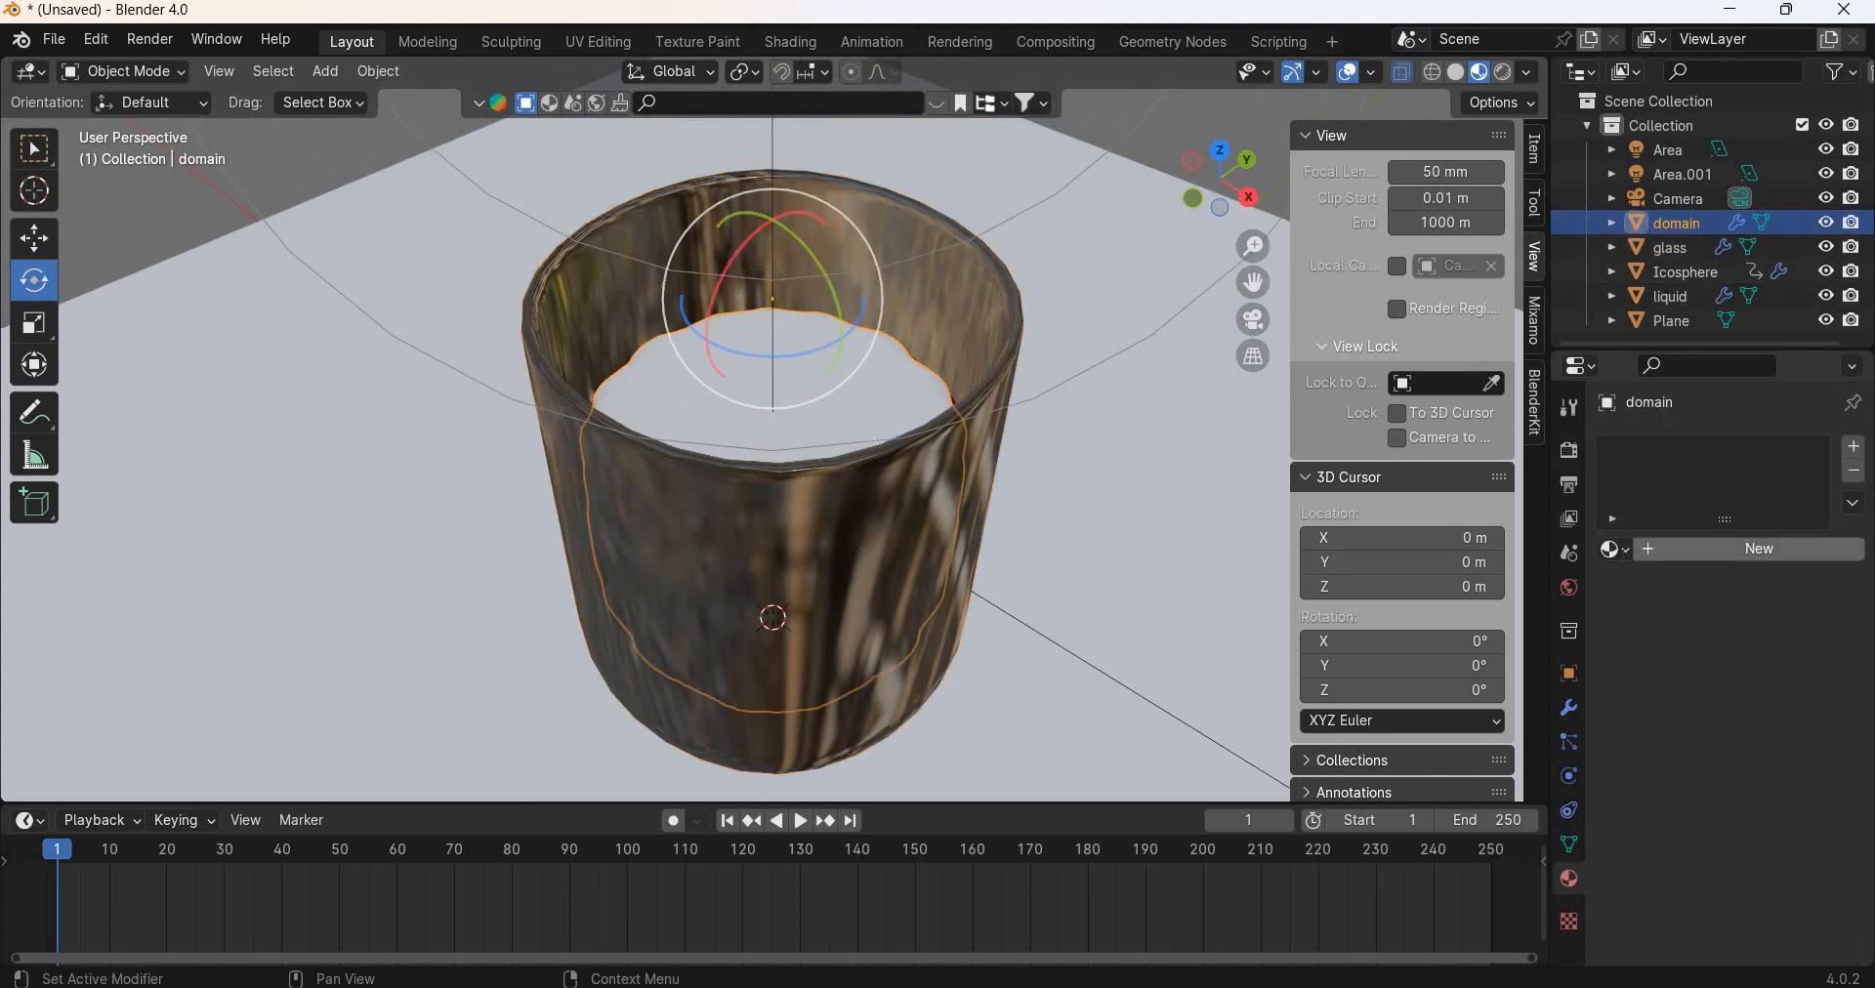
pyautogui.click(1613, 549)
pyautogui.click(1387, 587)
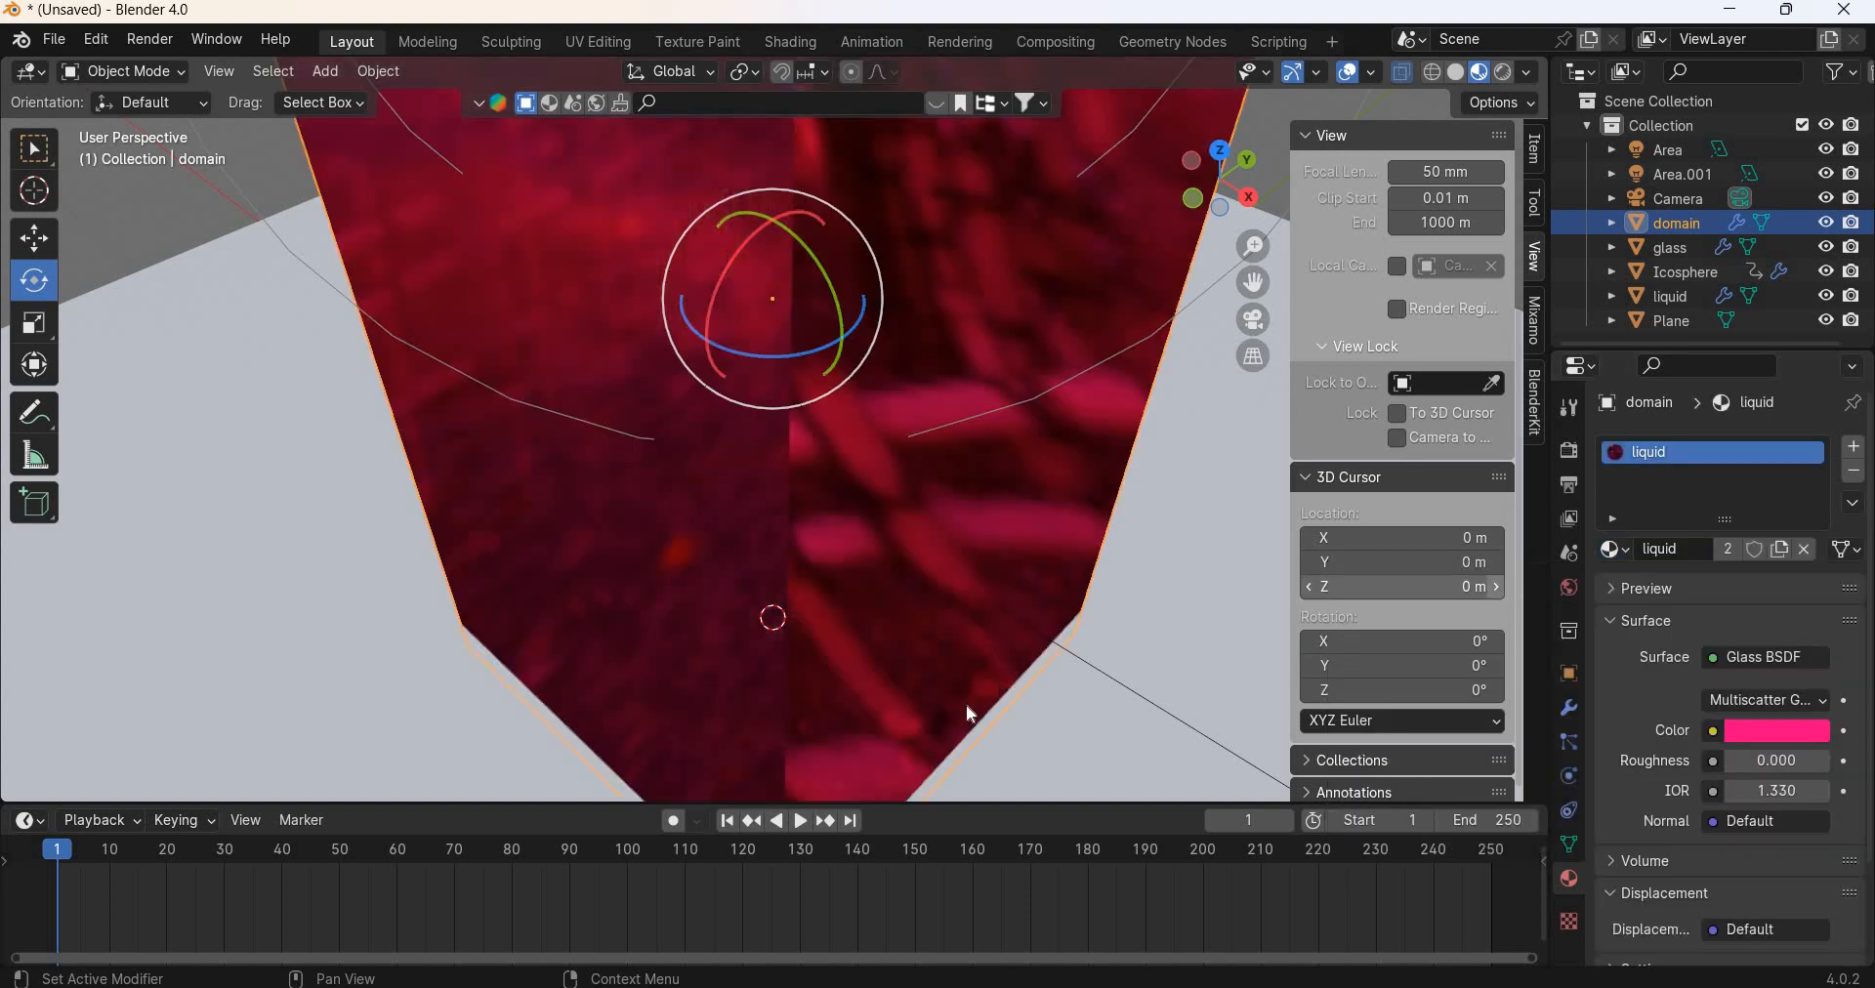
# Step: Play the animation through the camera to check the domain's liquid material, and return to frame 1
pyautogui.click(803, 823)
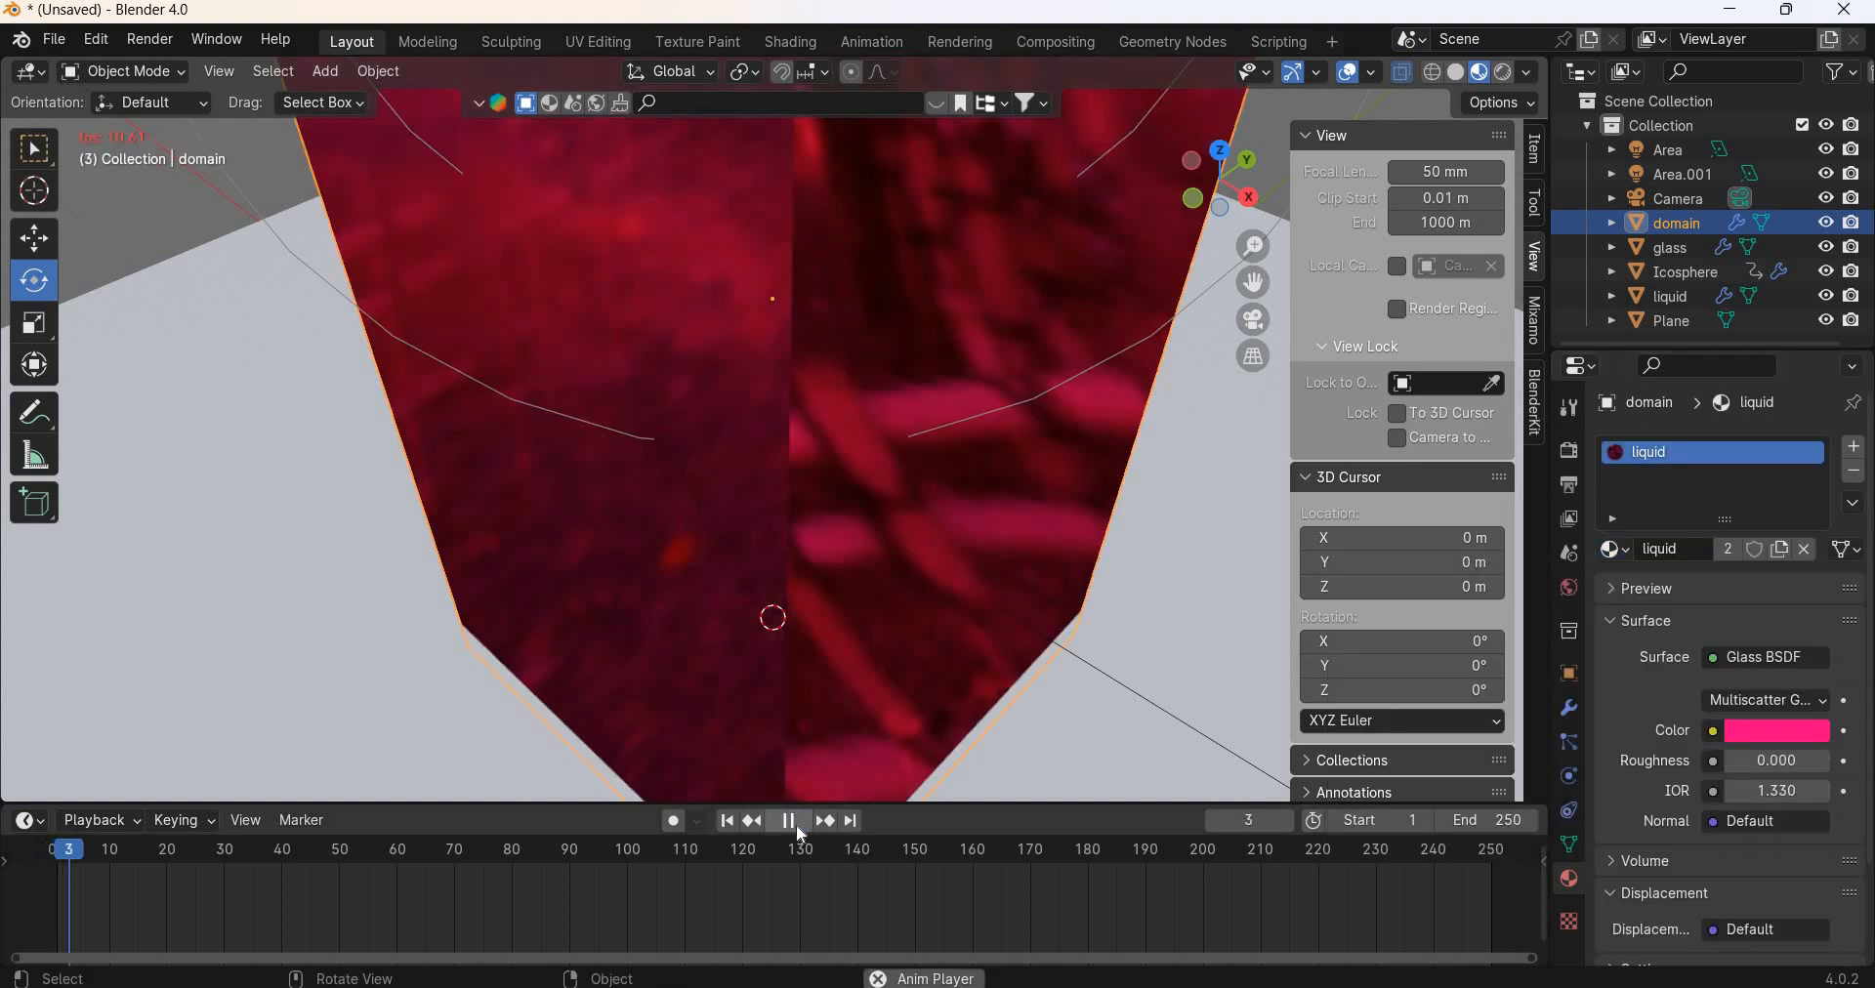
pyautogui.click(738, 831)
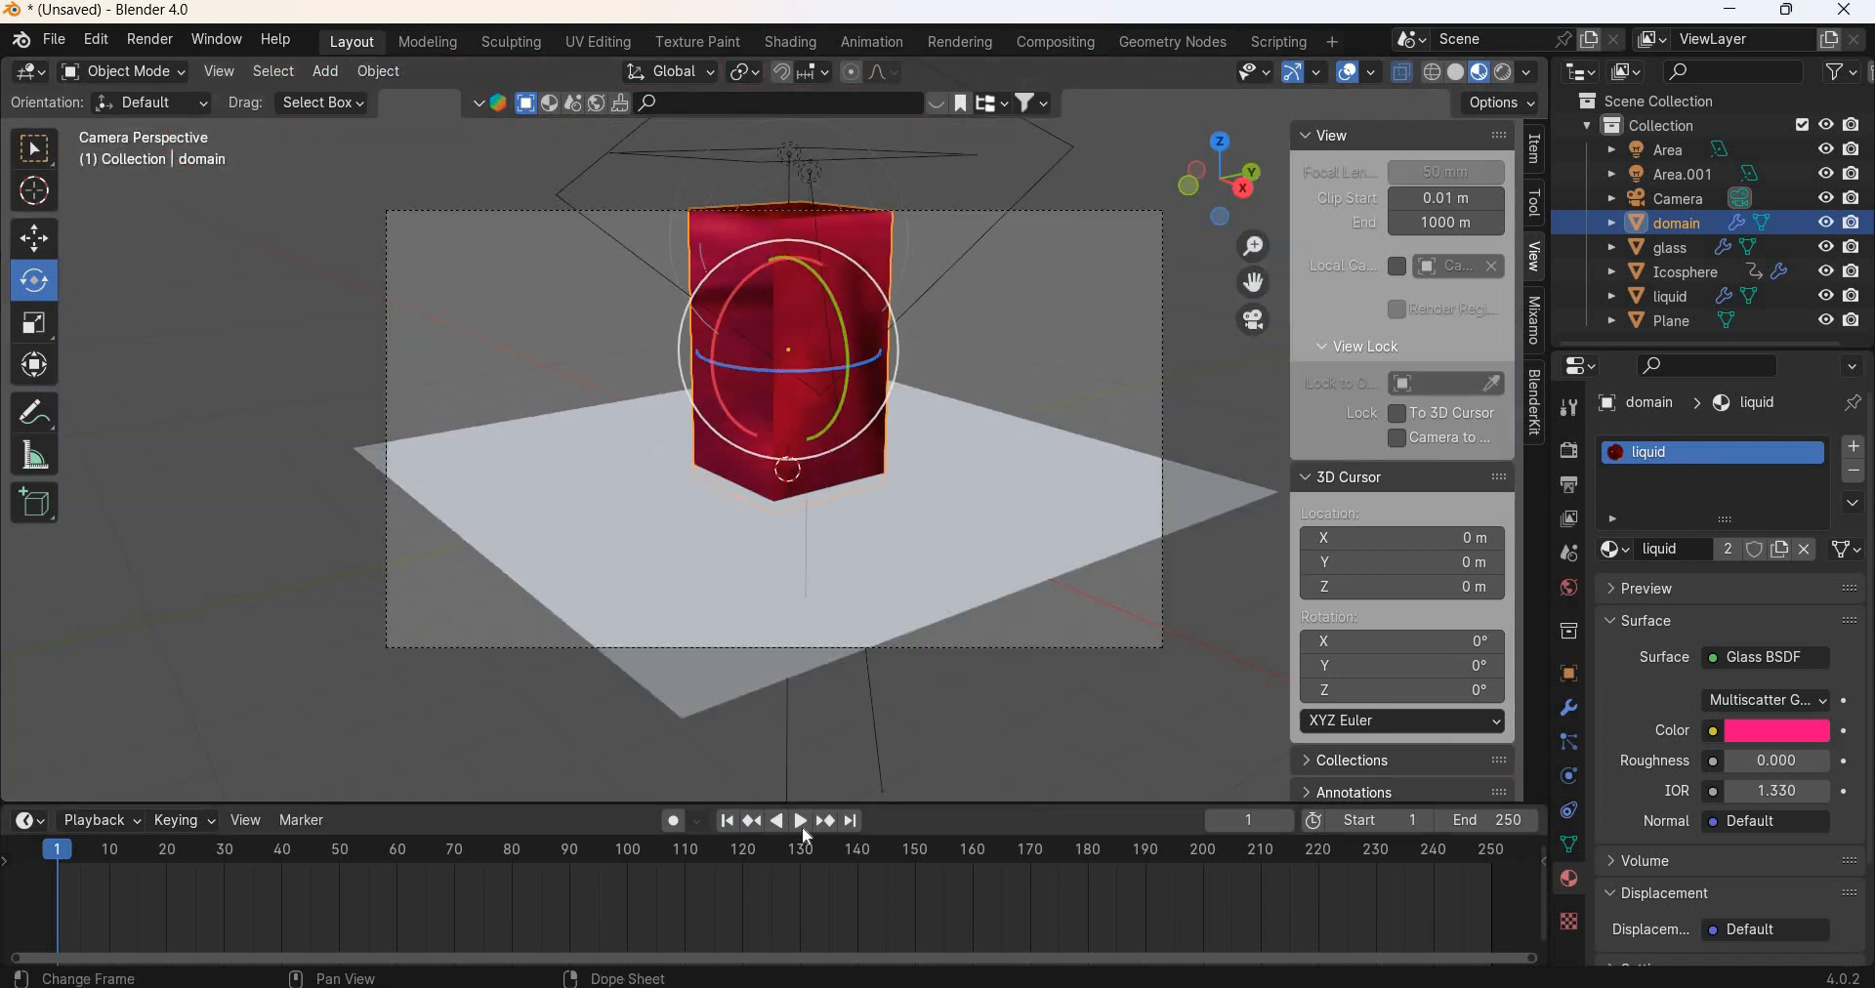
pyautogui.click(801, 823)
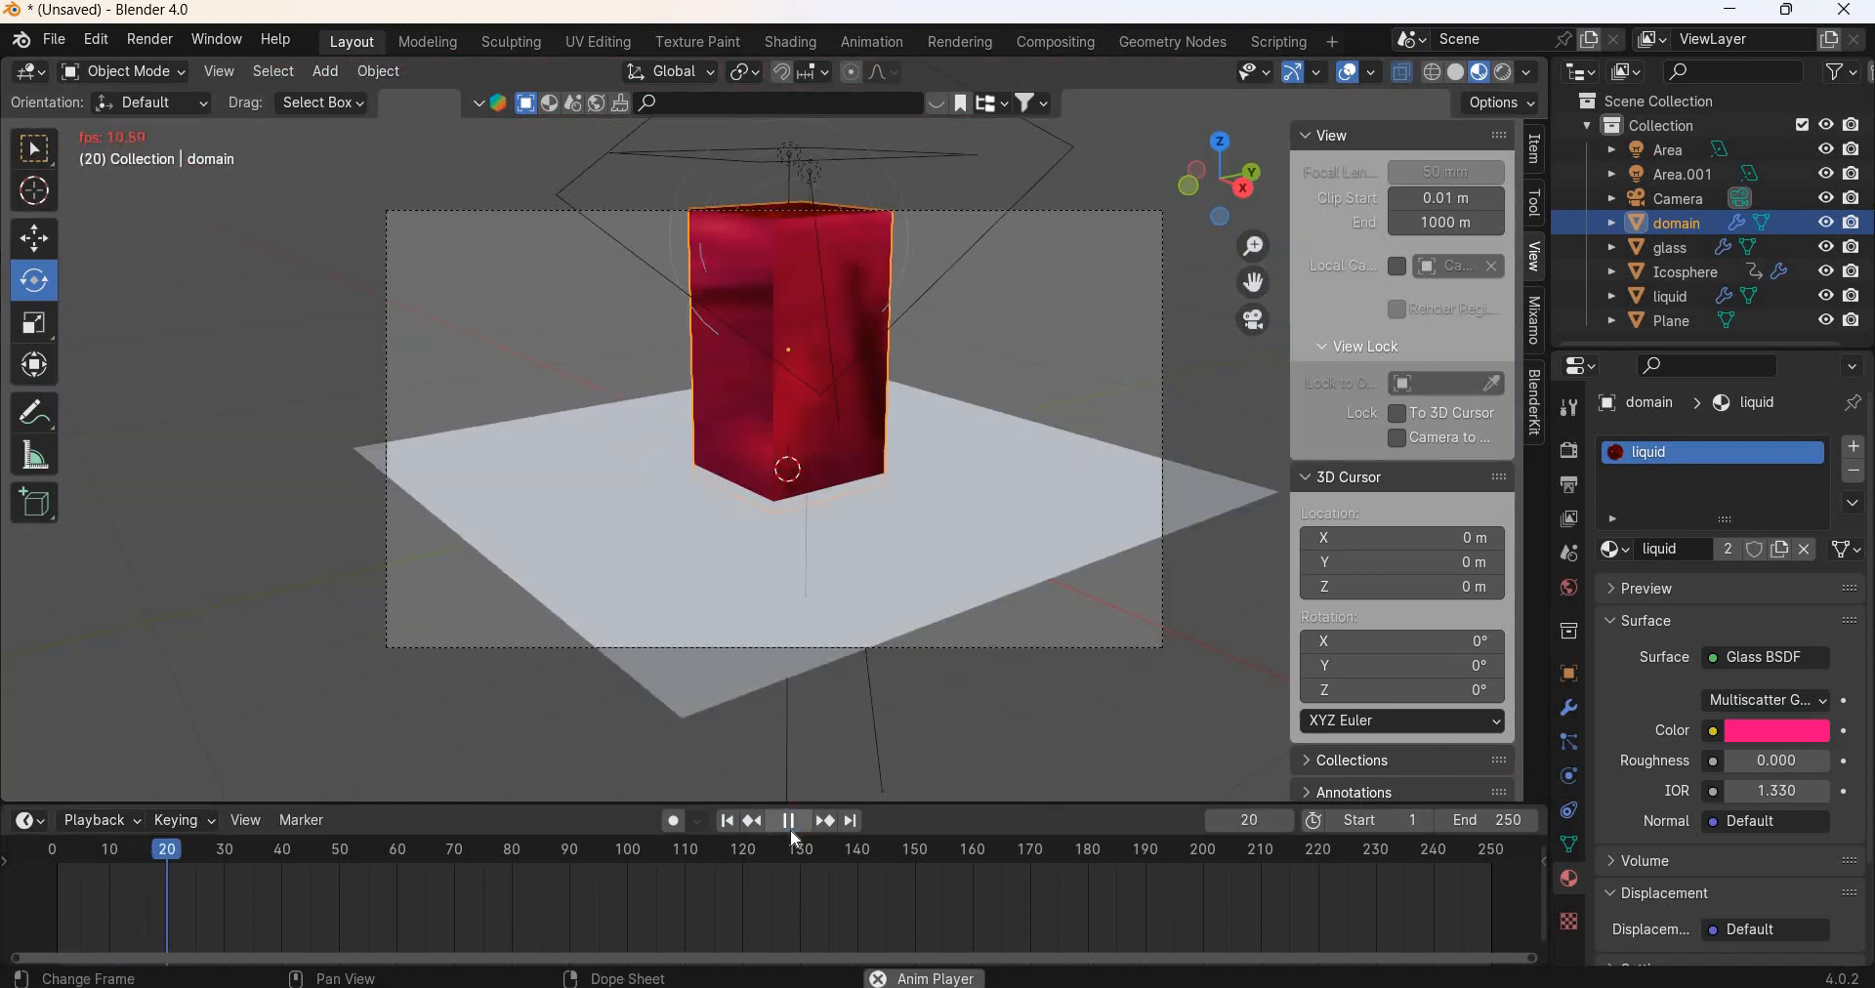
pyautogui.click(789, 821)
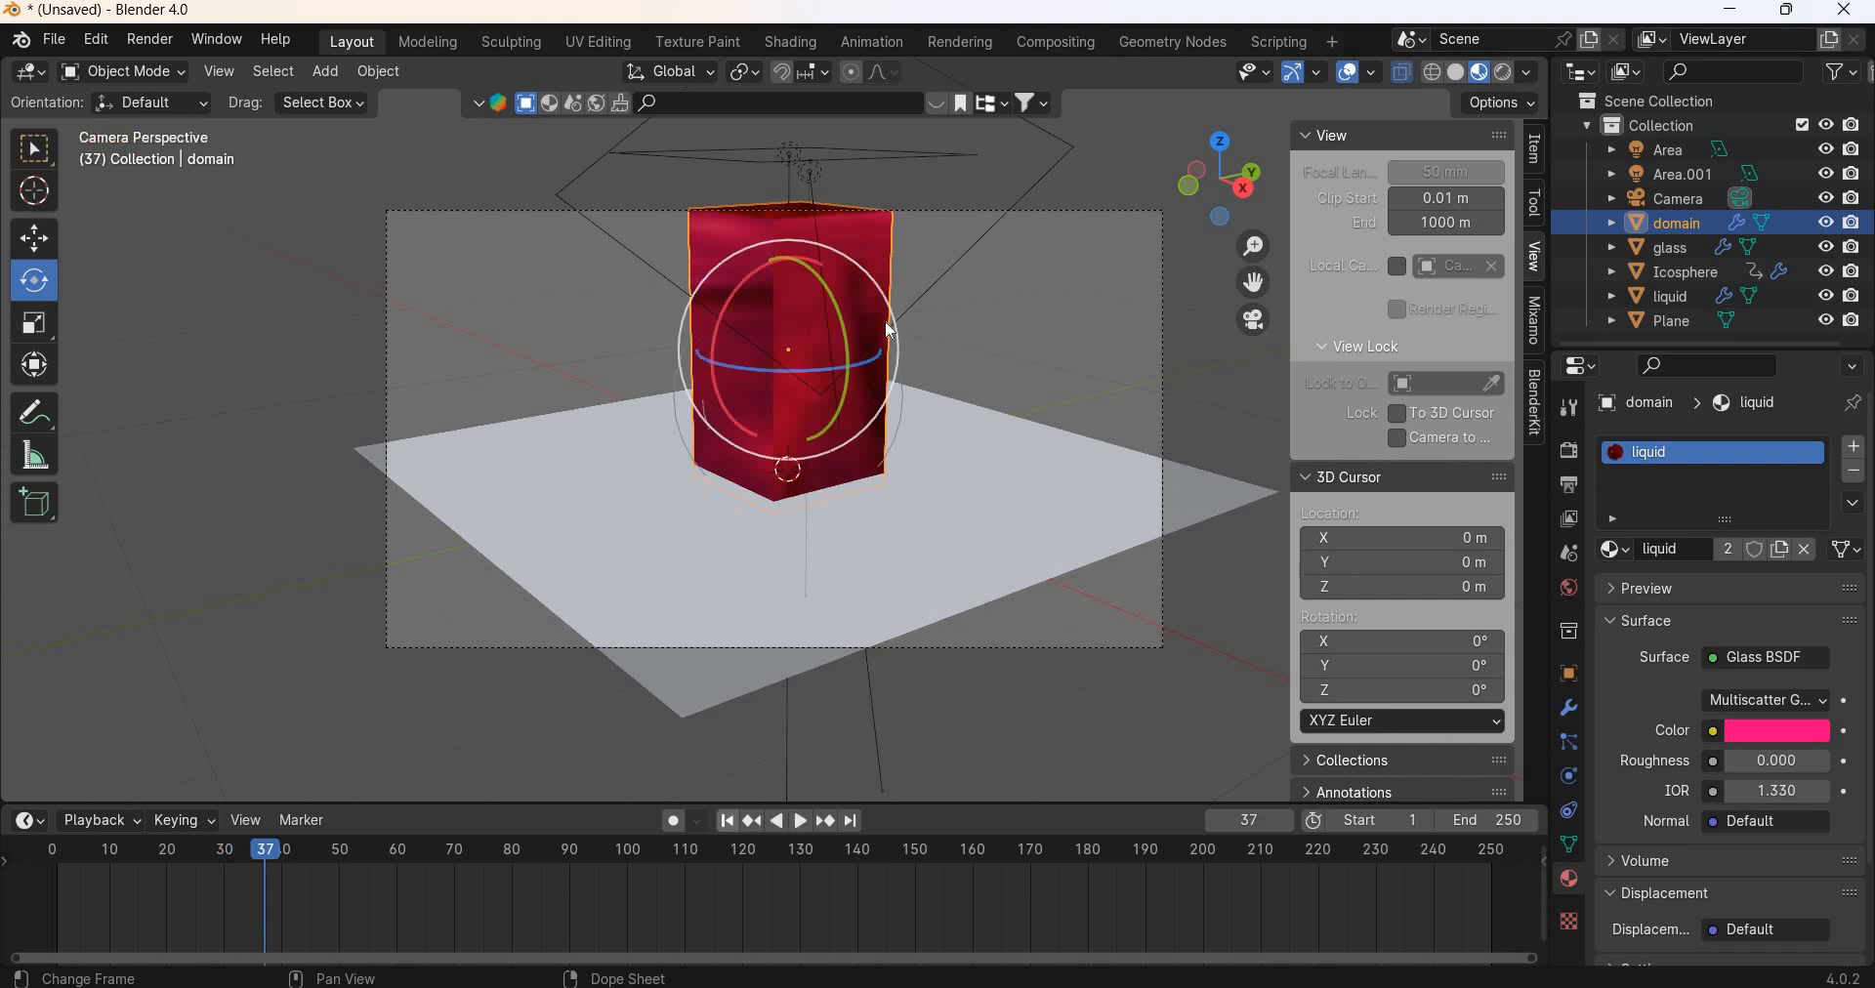
pyautogui.click(727, 821)
pyautogui.hotkey('alt', 'a')
pyautogui.hotkey('ctrl', 'z')
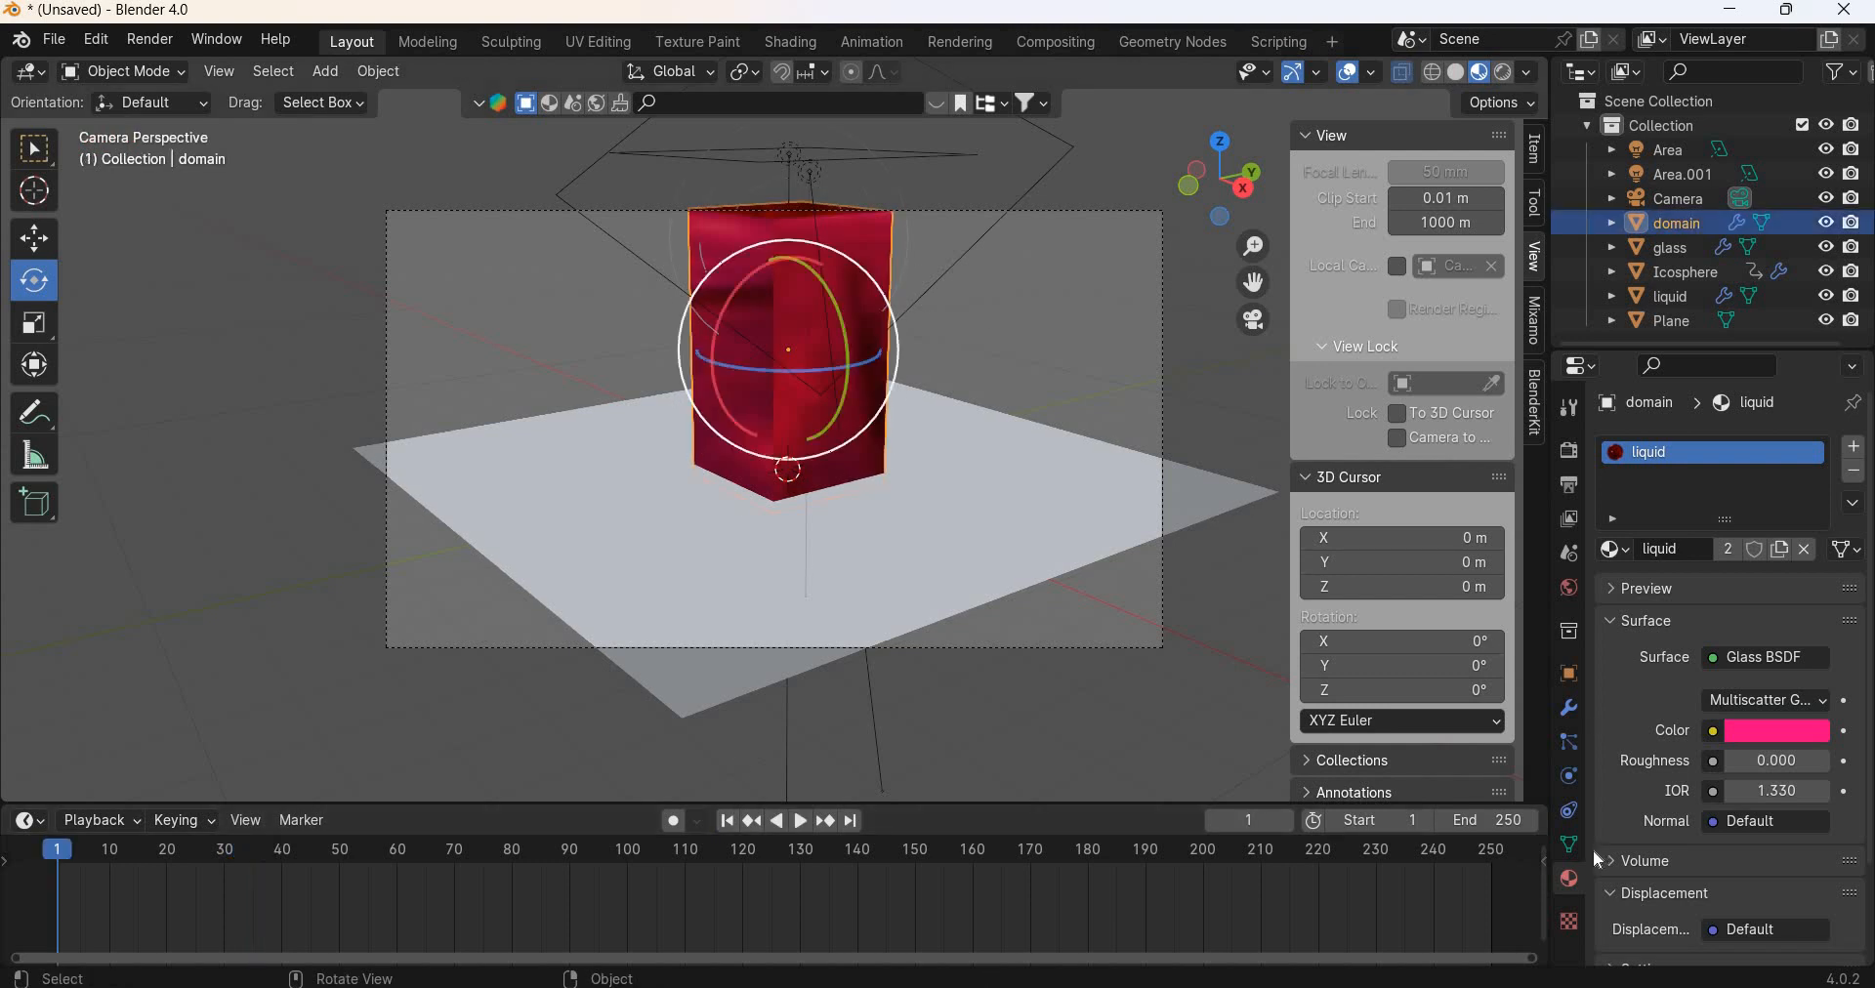
# Step: Review the domain's fluid and mesh settings and replay the animation through the camera
pyautogui.click(1571, 784)
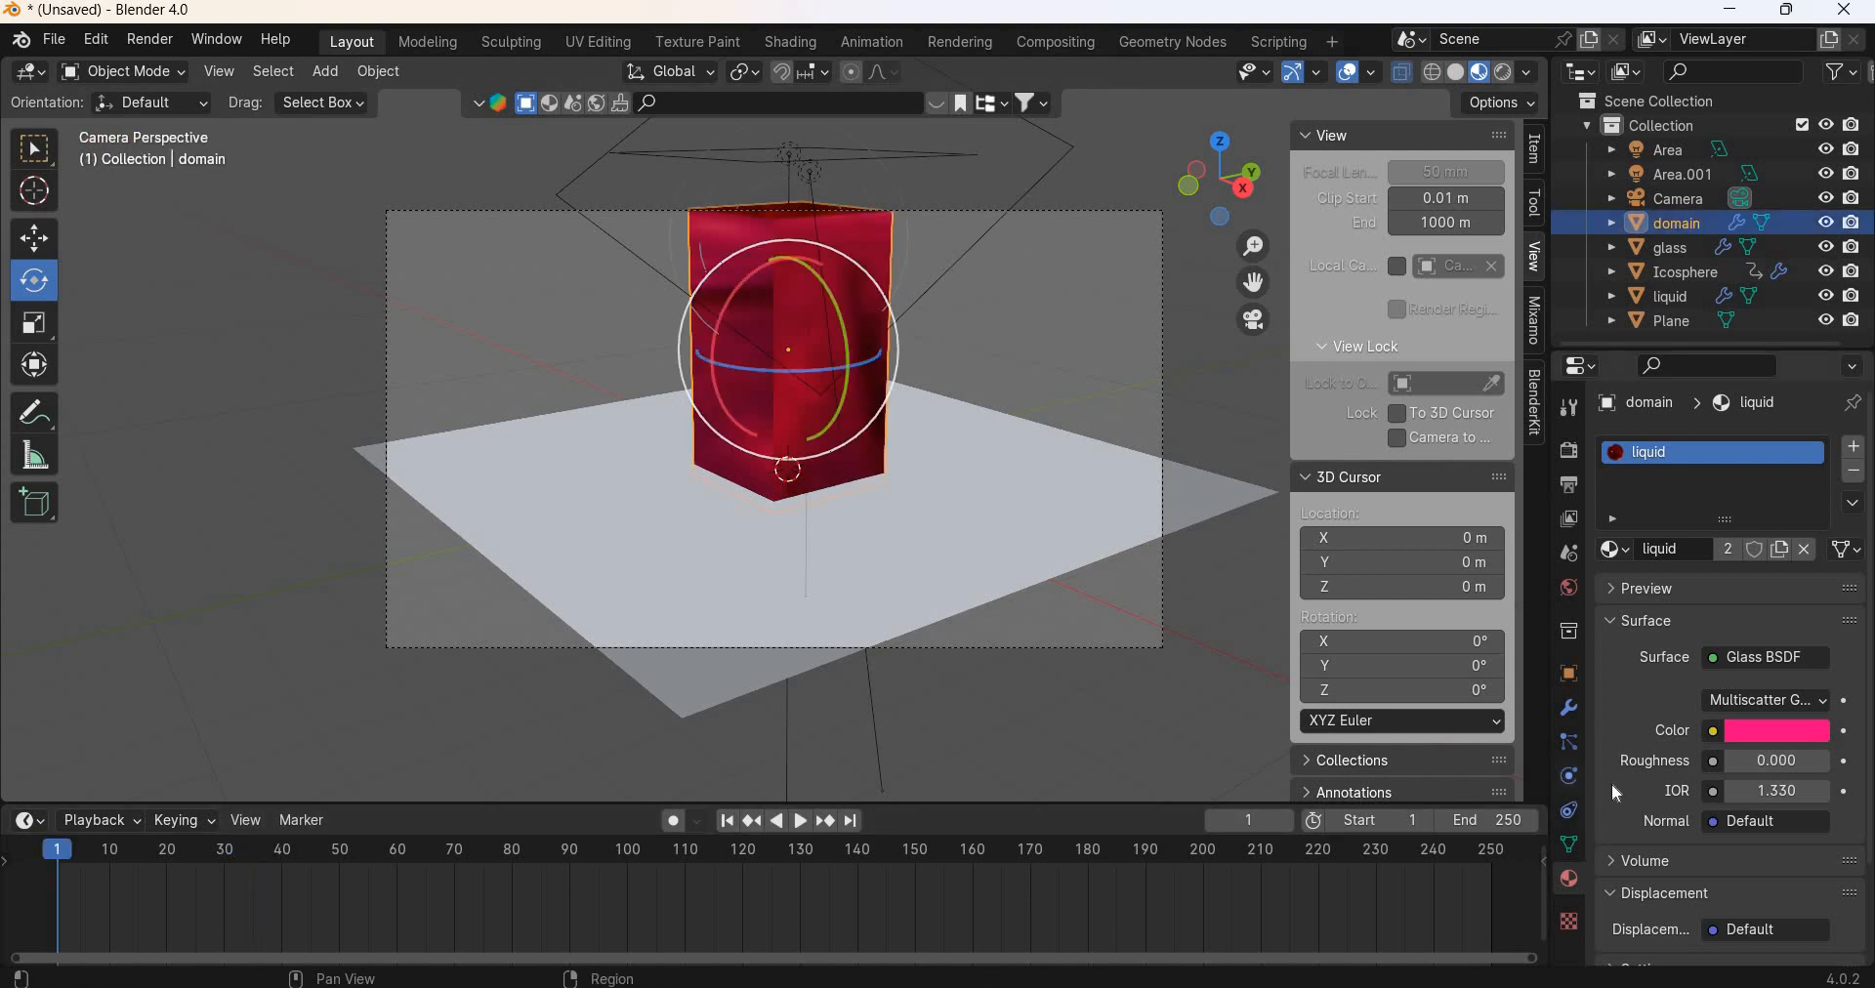
pyautogui.scroll(-15, 1770, 747)
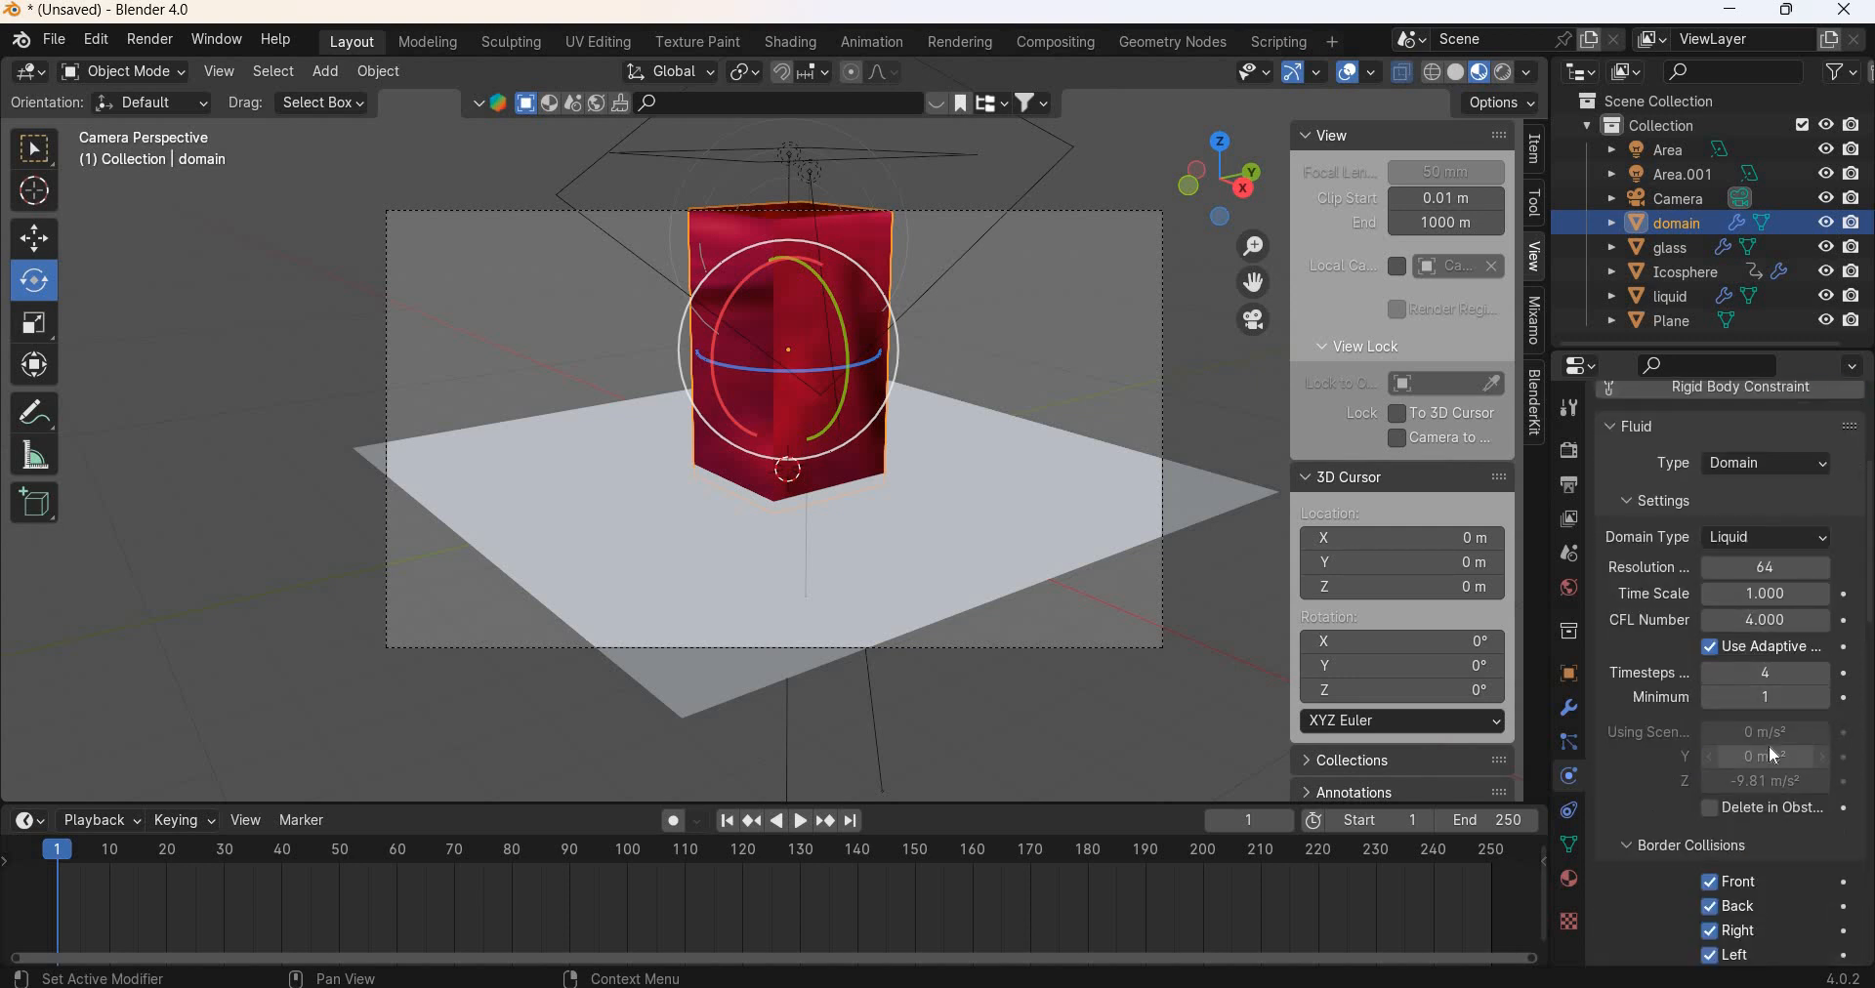
pyautogui.scroll(-6, 1772, 748)
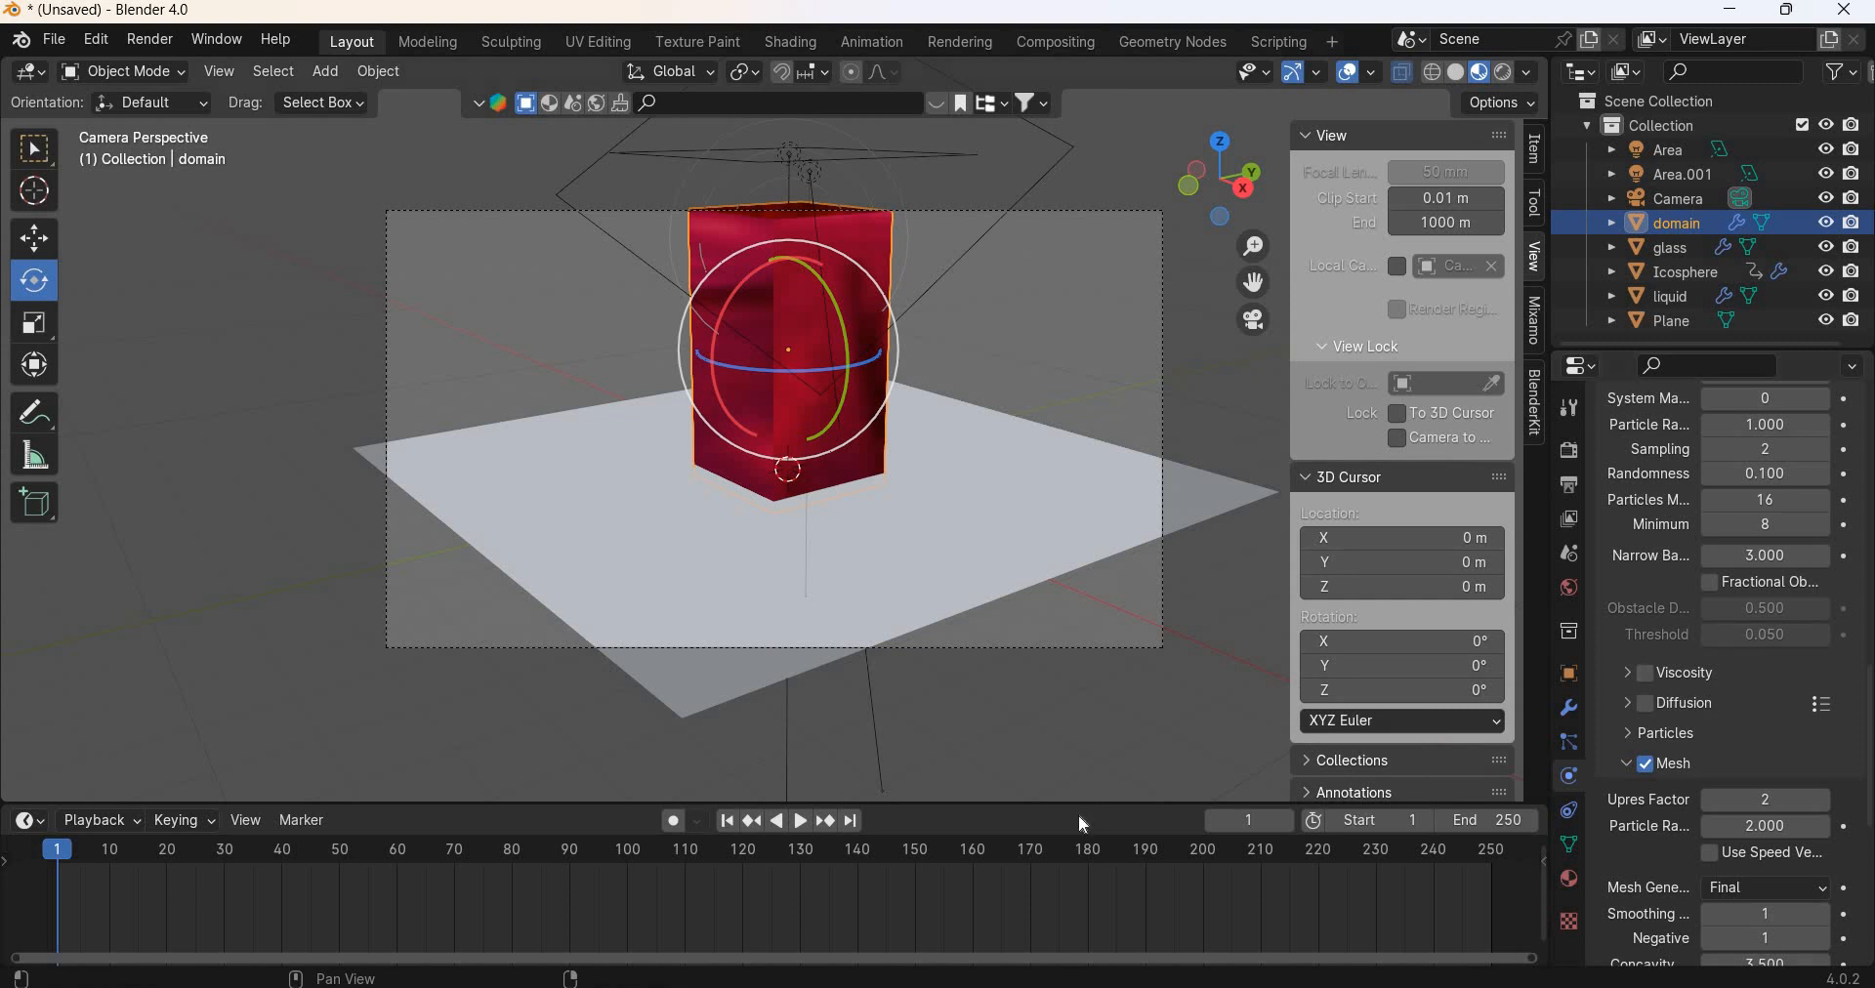
pyautogui.click(803, 826)
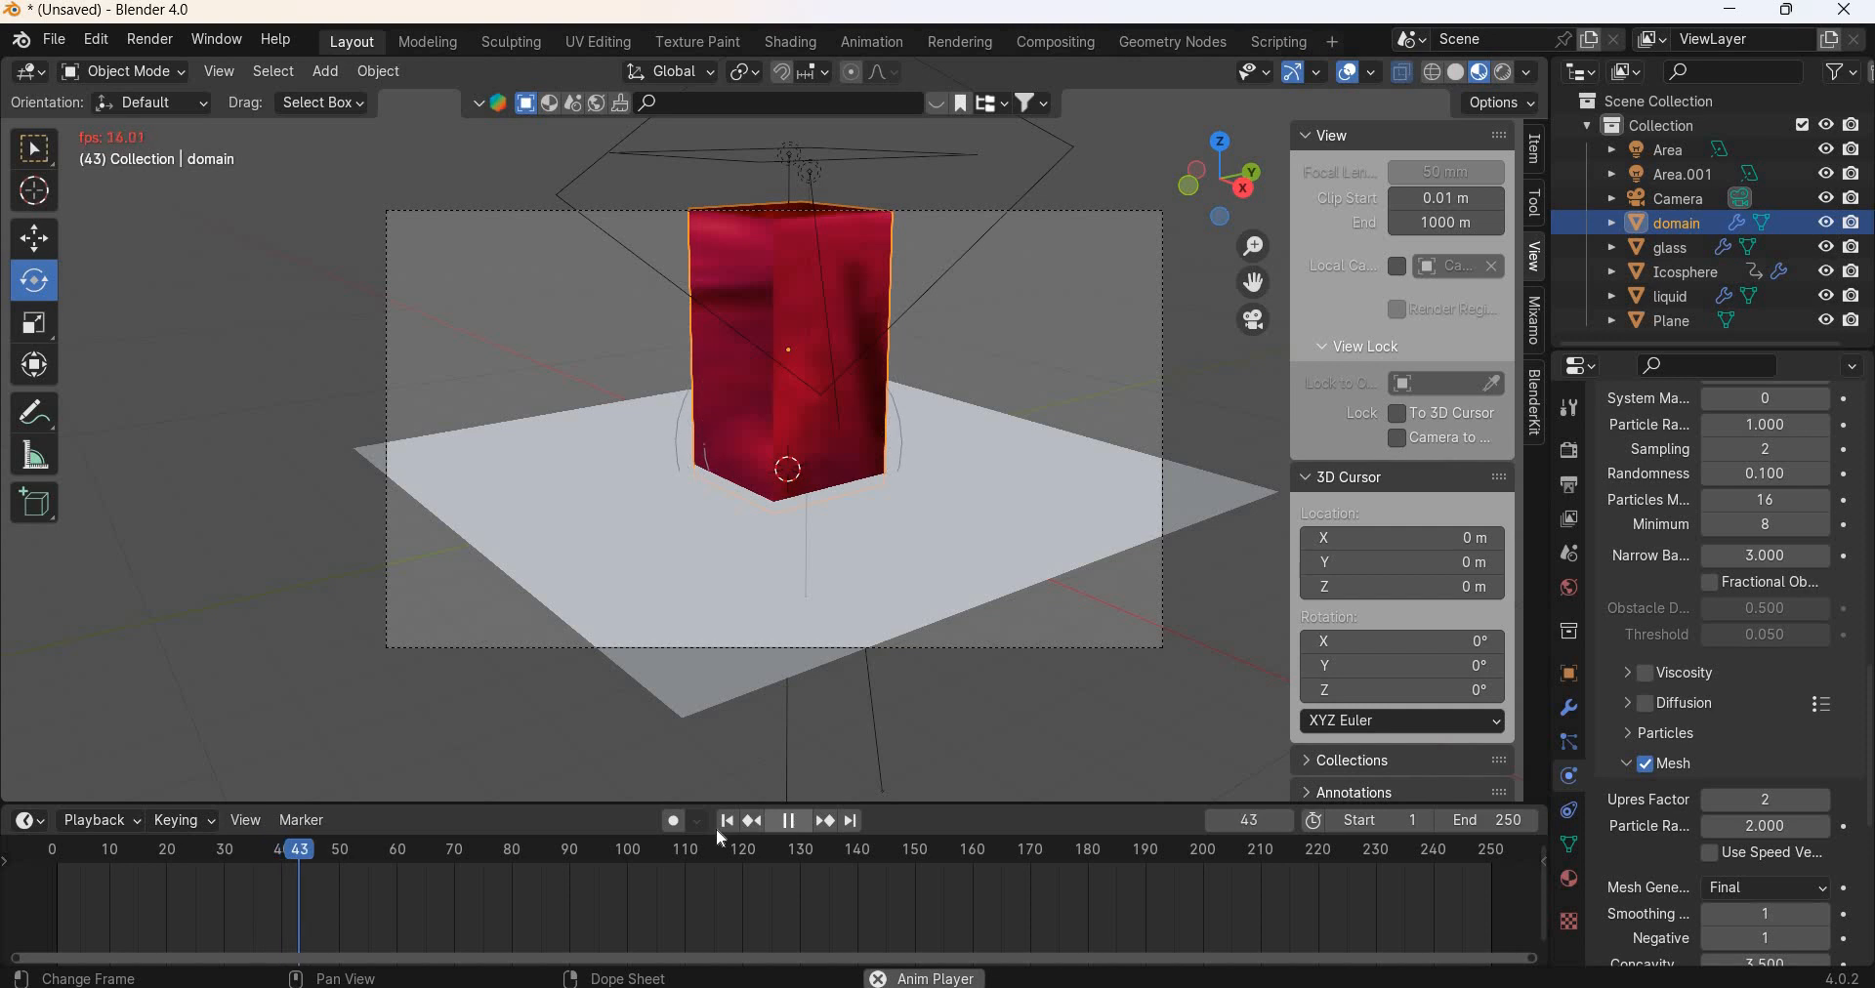
pyautogui.click(791, 823)
# Step: Replay the animation in wireframe shading to examine the sphere and liquid inside the glass, and return to frame 1
pyautogui.hotkey('shift', 'z')
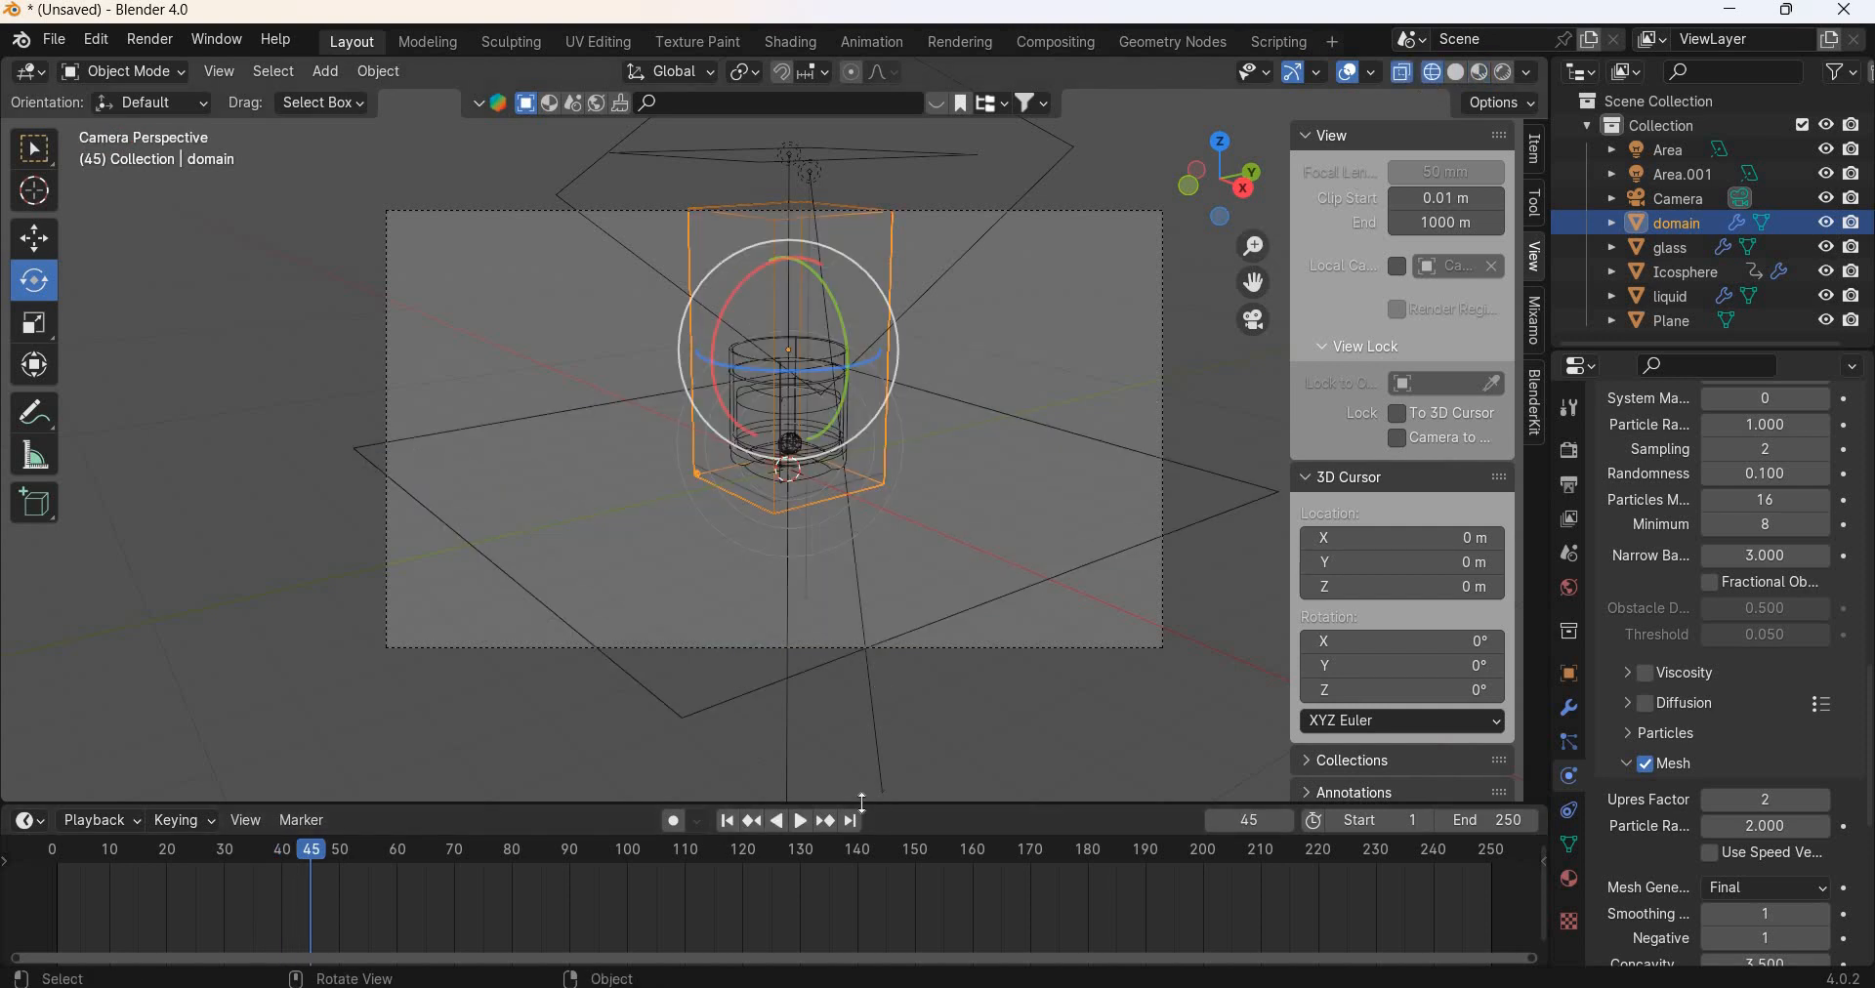
pyautogui.press('Home')
pyautogui.click(802, 824)
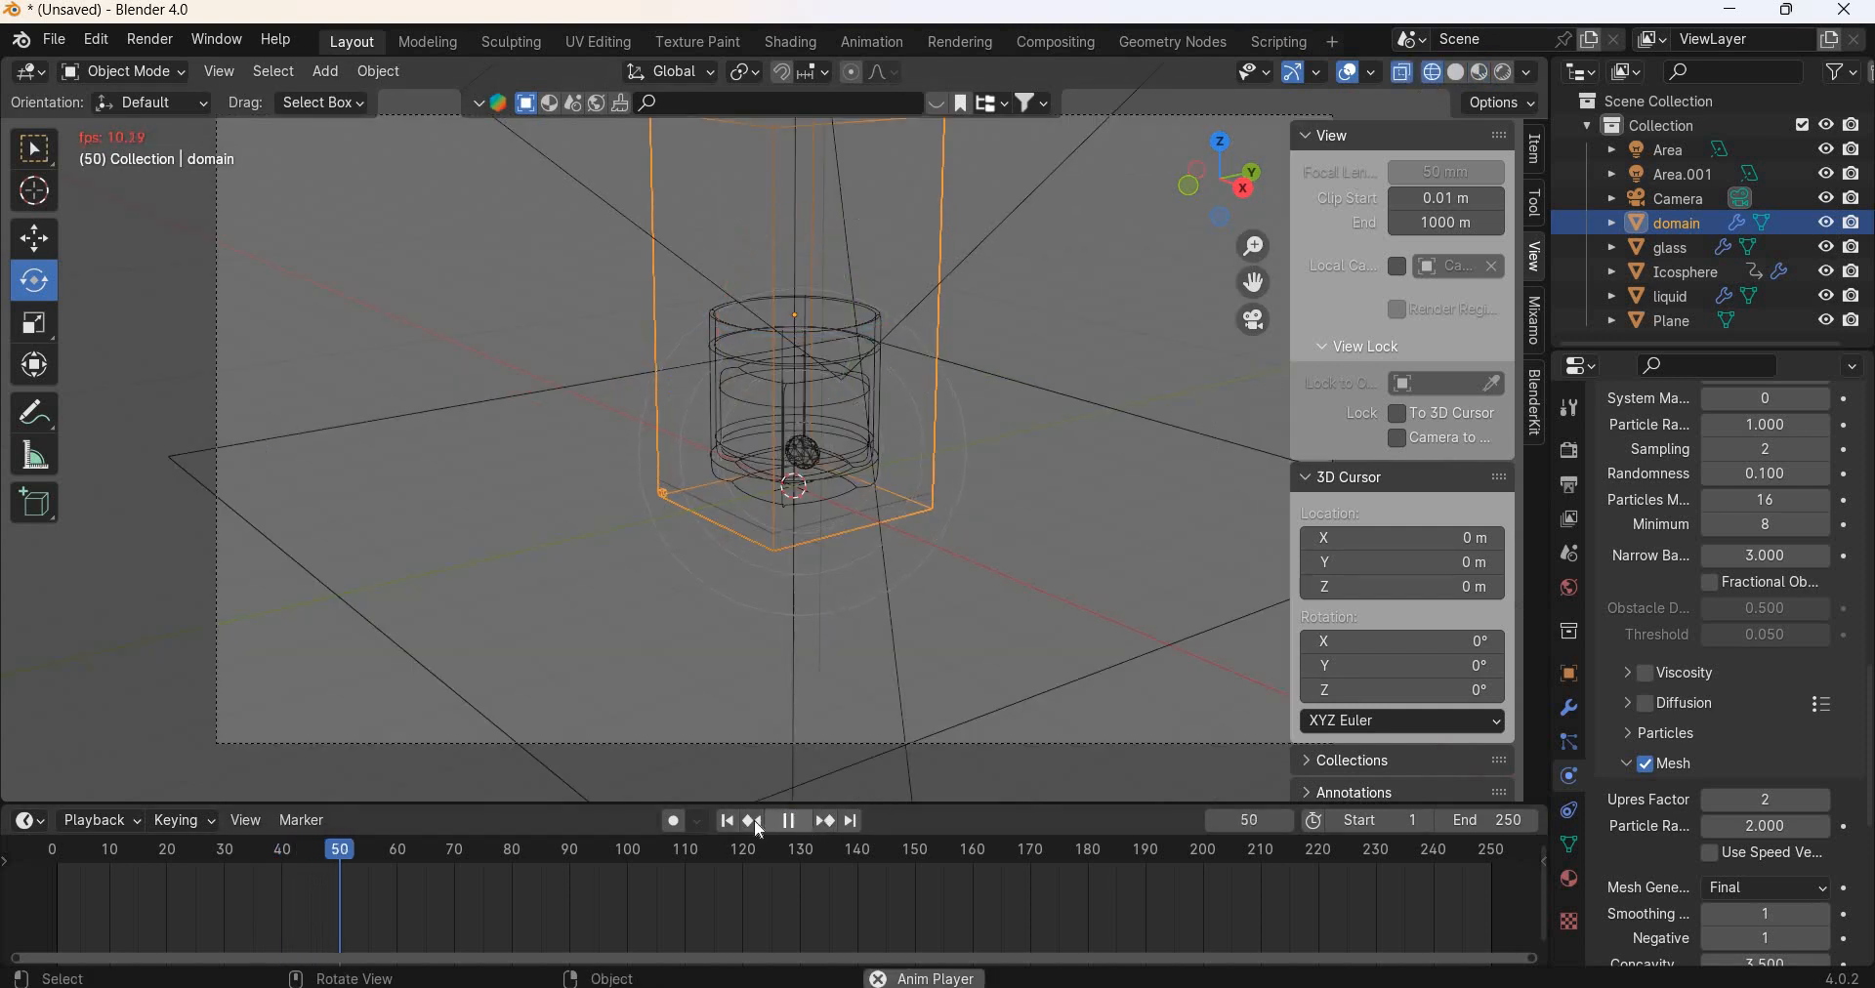
pyautogui.click(794, 823)
pyautogui.click(728, 823)
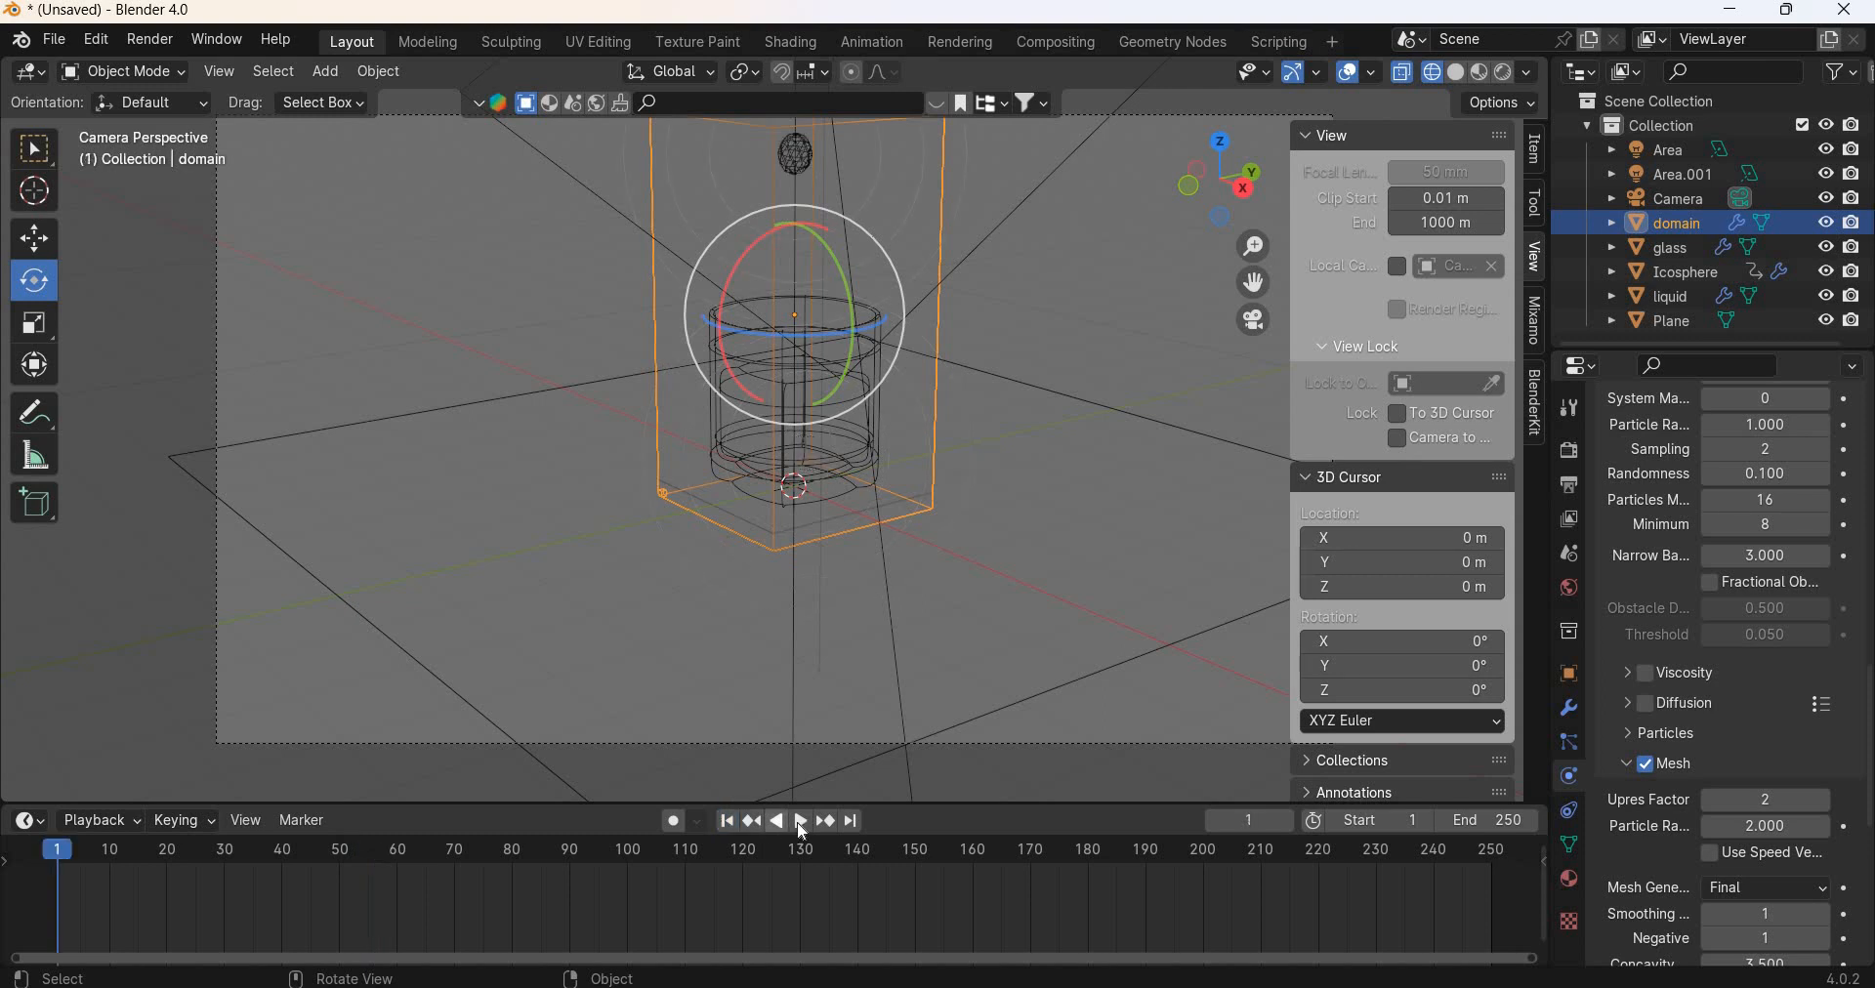
pyautogui.click(795, 822)
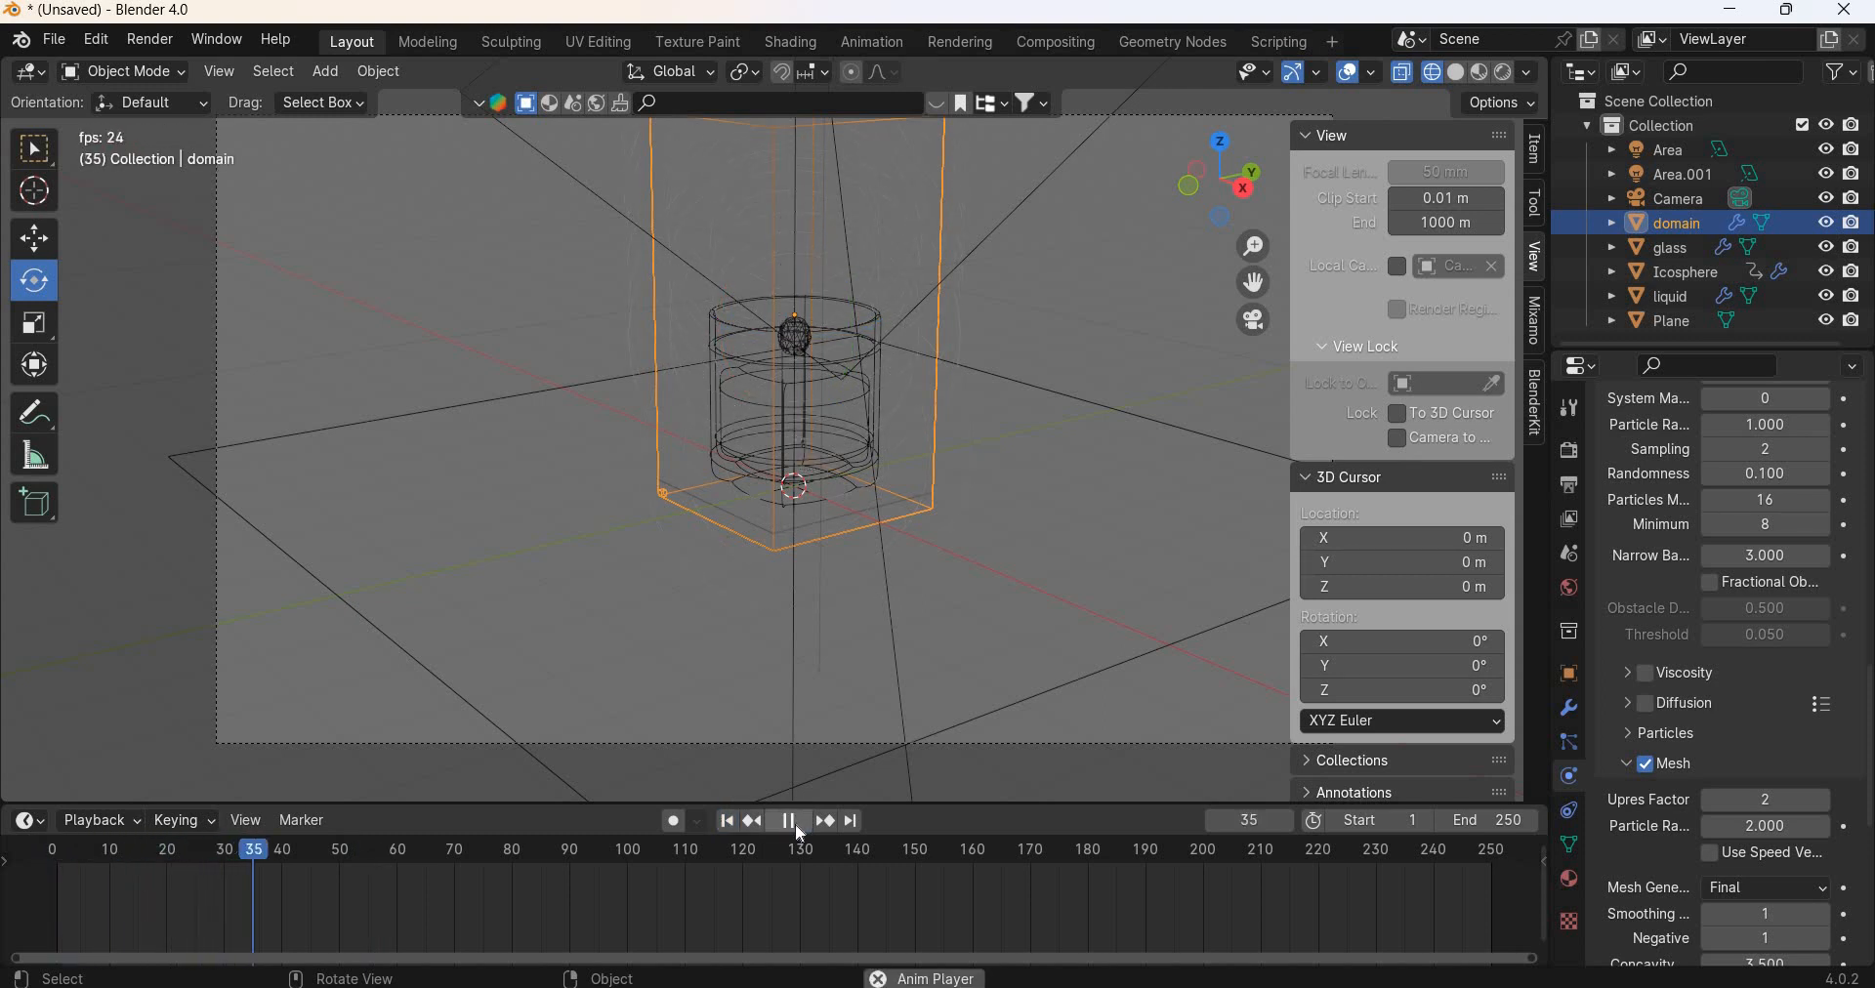
pyautogui.press('space')
pyautogui.hotkey('shift', 'Left')
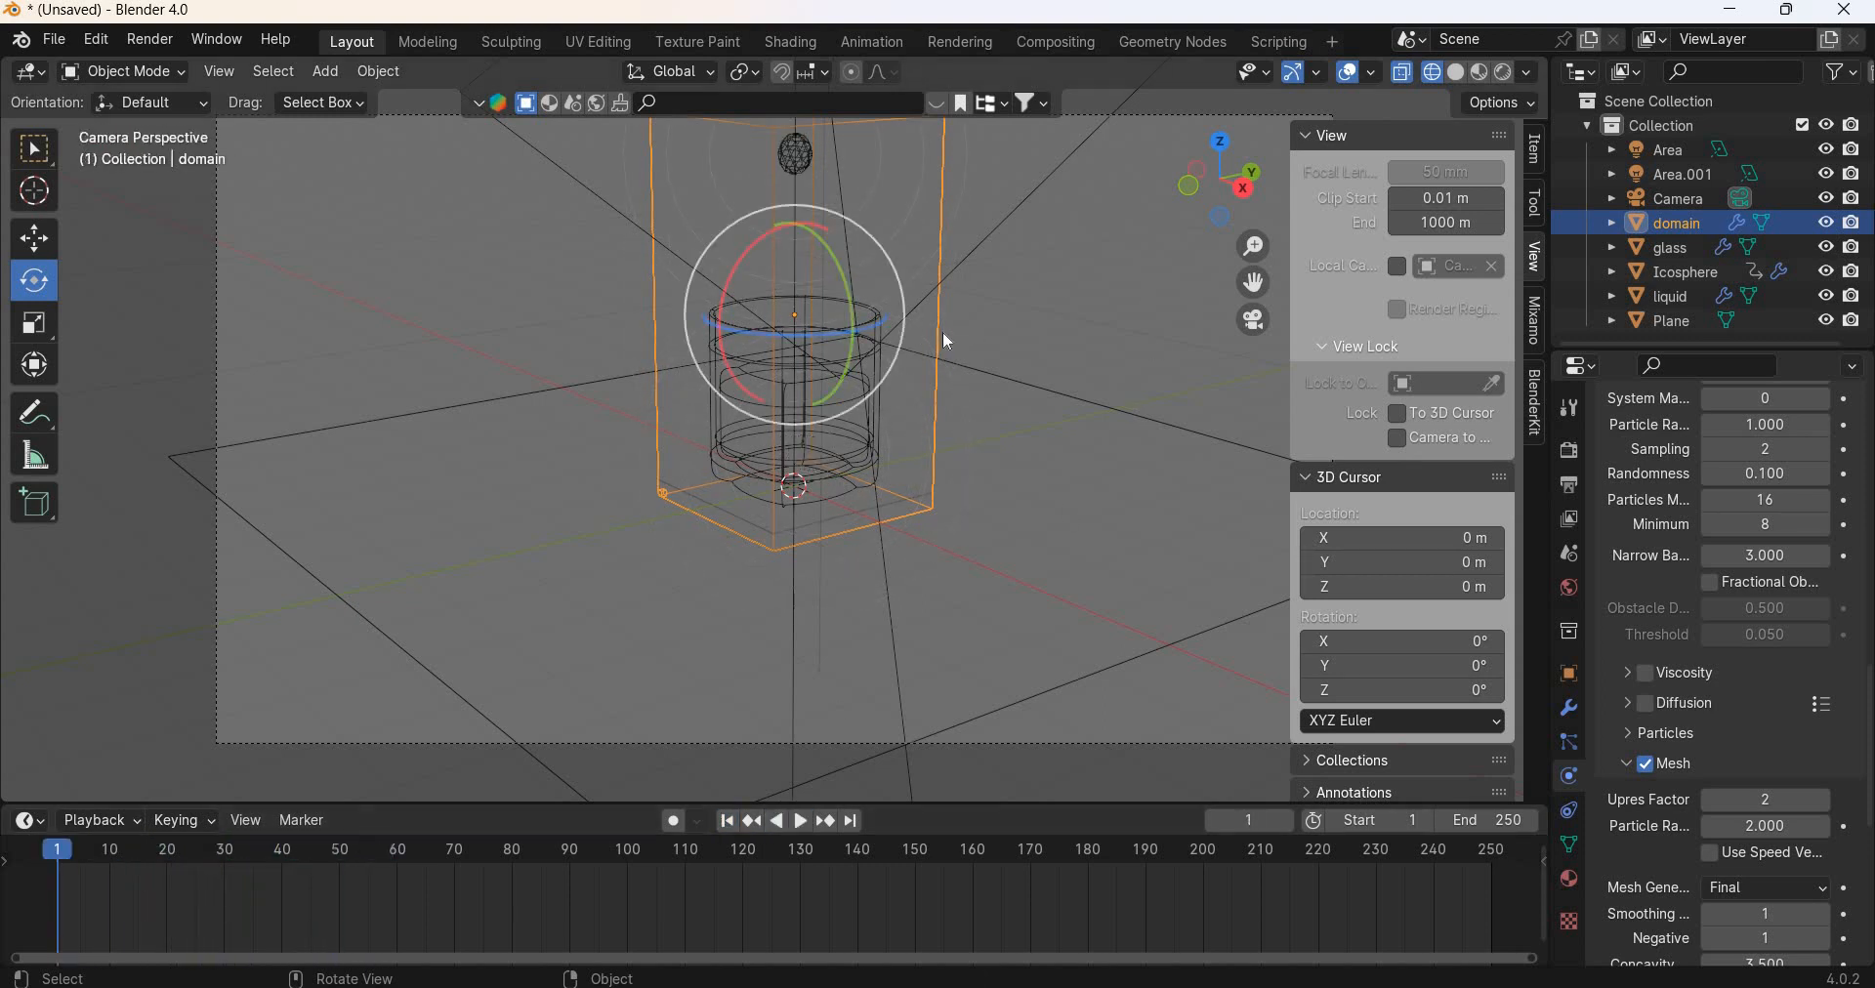
pyautogui.click(941, 331)
pyautogui.hotkey('ctrl', 'z')
pyautogui.click(1570, 878)
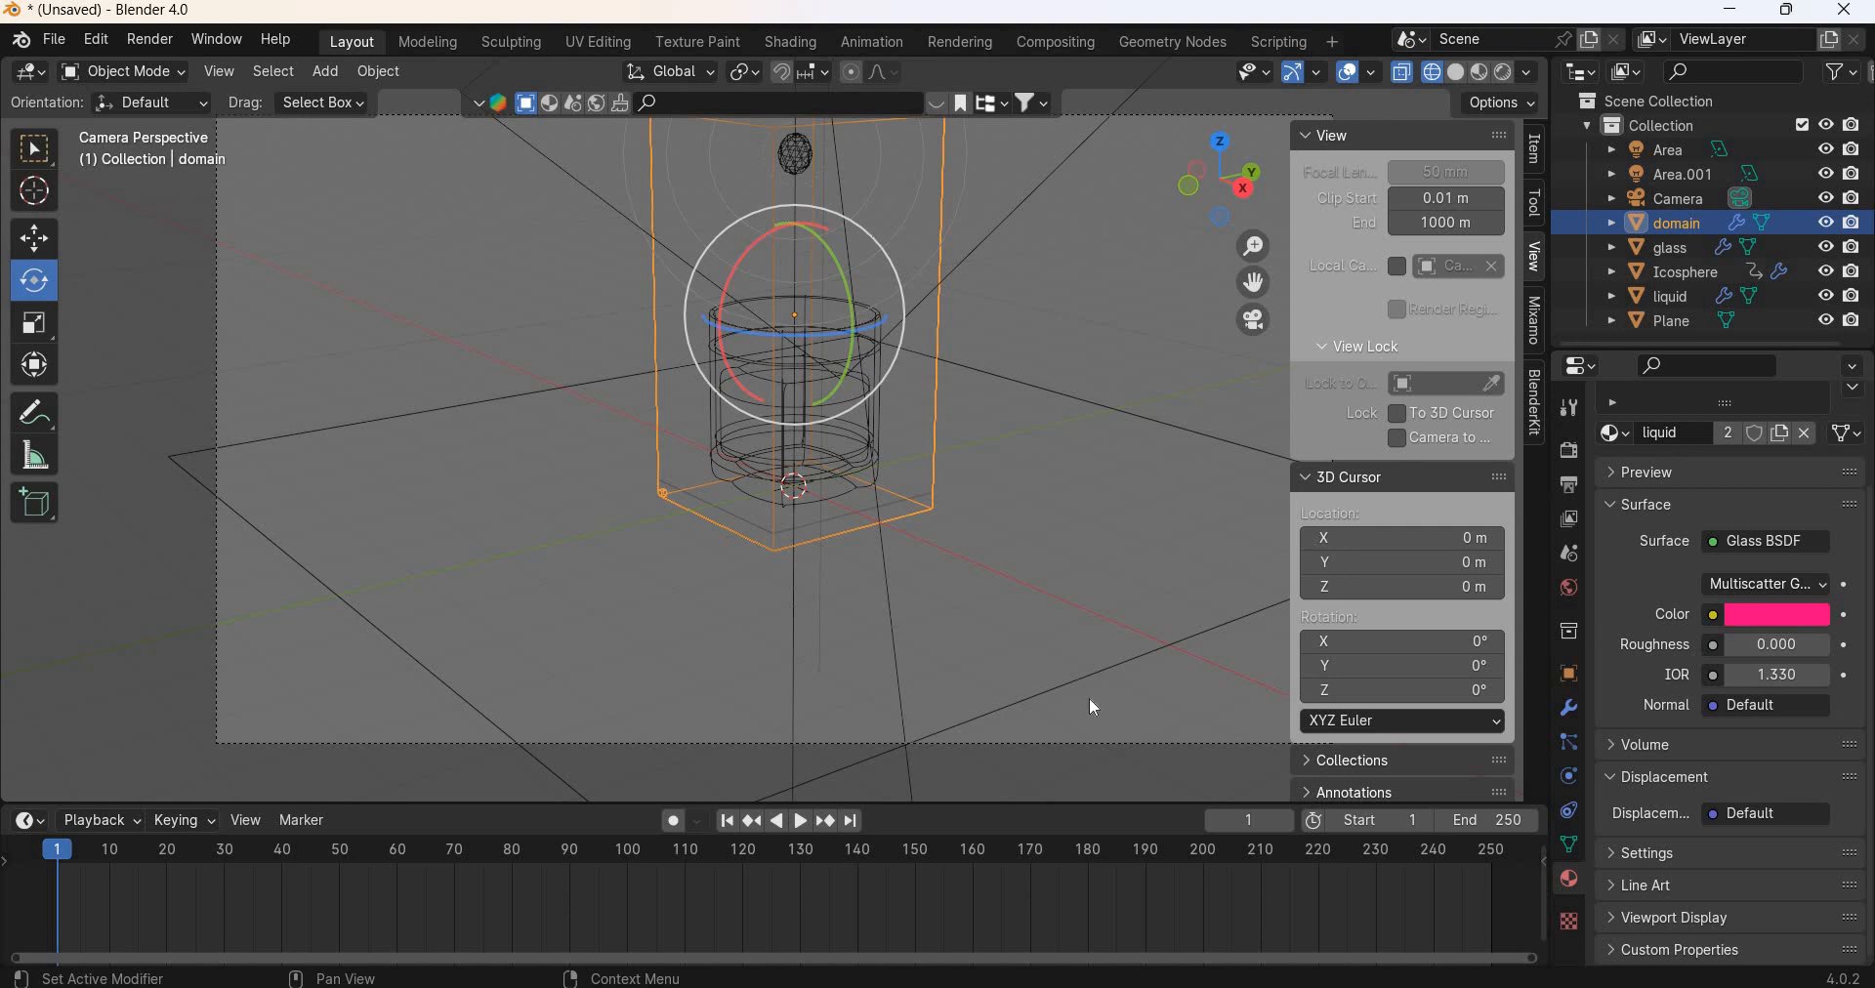
pyautogui.click(871, 651)
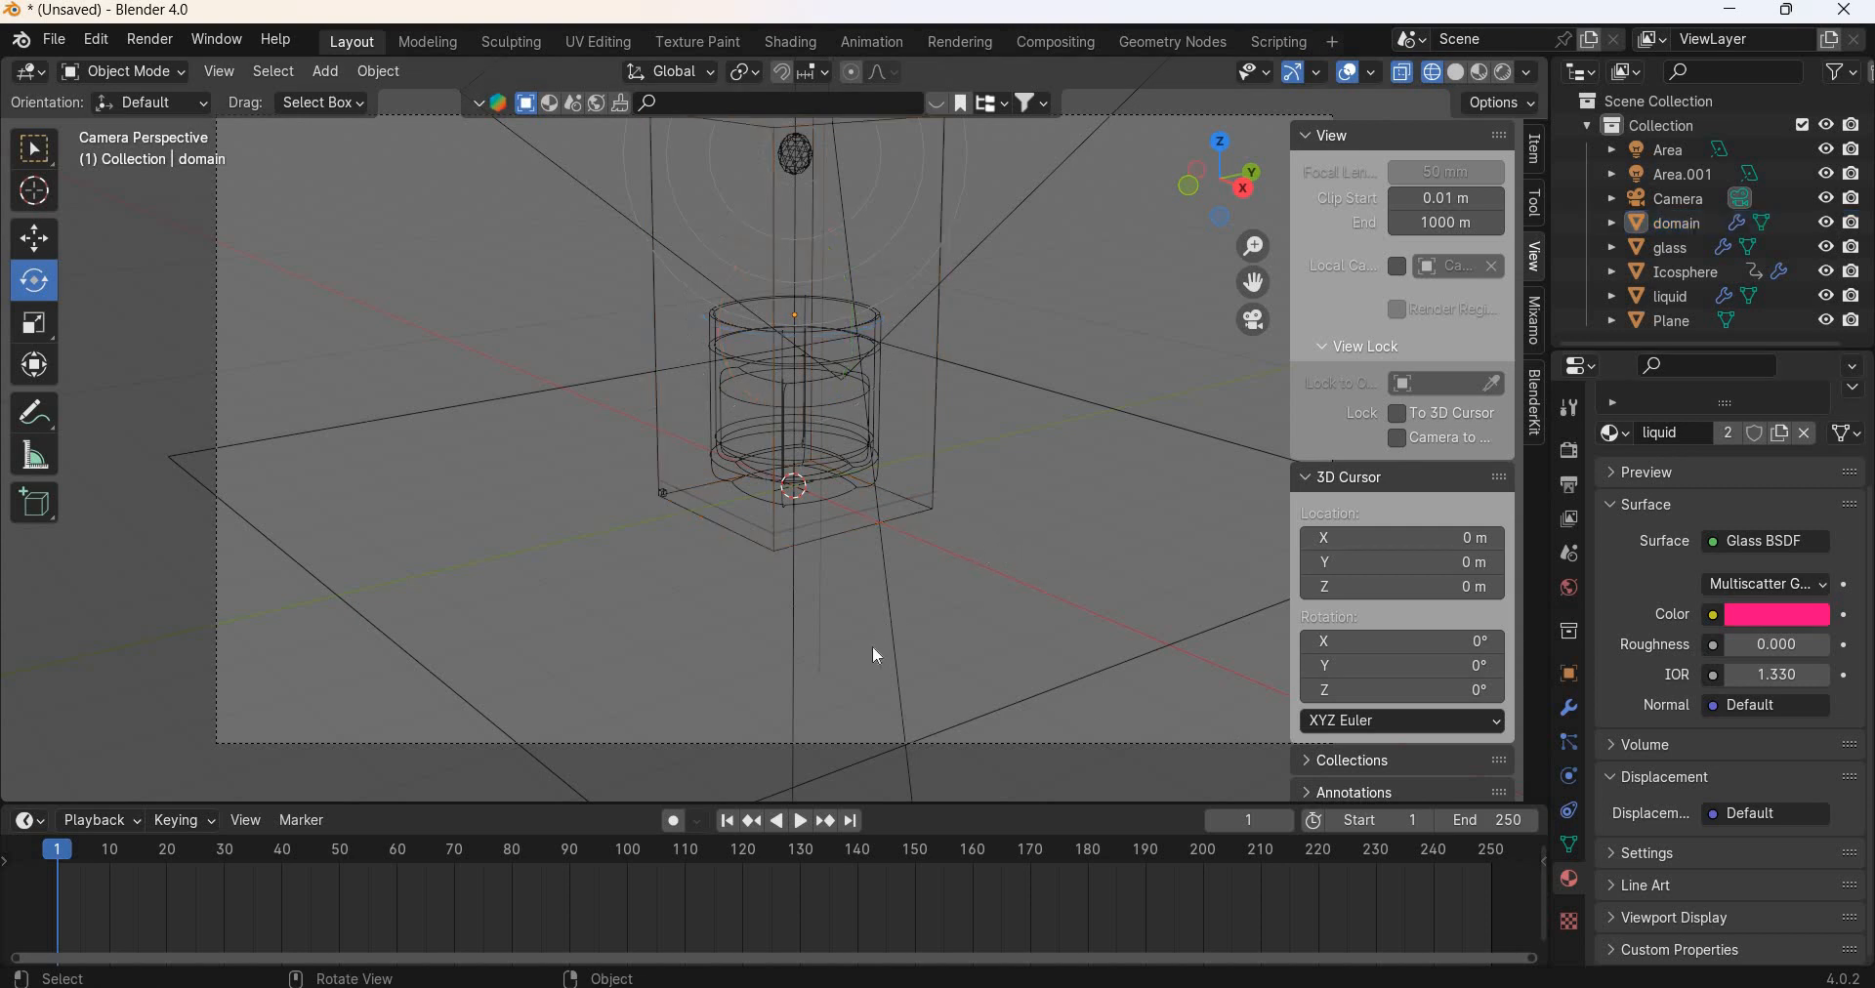
pyautogui.keyDown('shift'); pyautogui.moveTo(871, 651); pyautogui.dragTo(746, 763, button='middle'); pyautogui.keyUp('shift')
pyautogui.scroll(2, 825, 610)
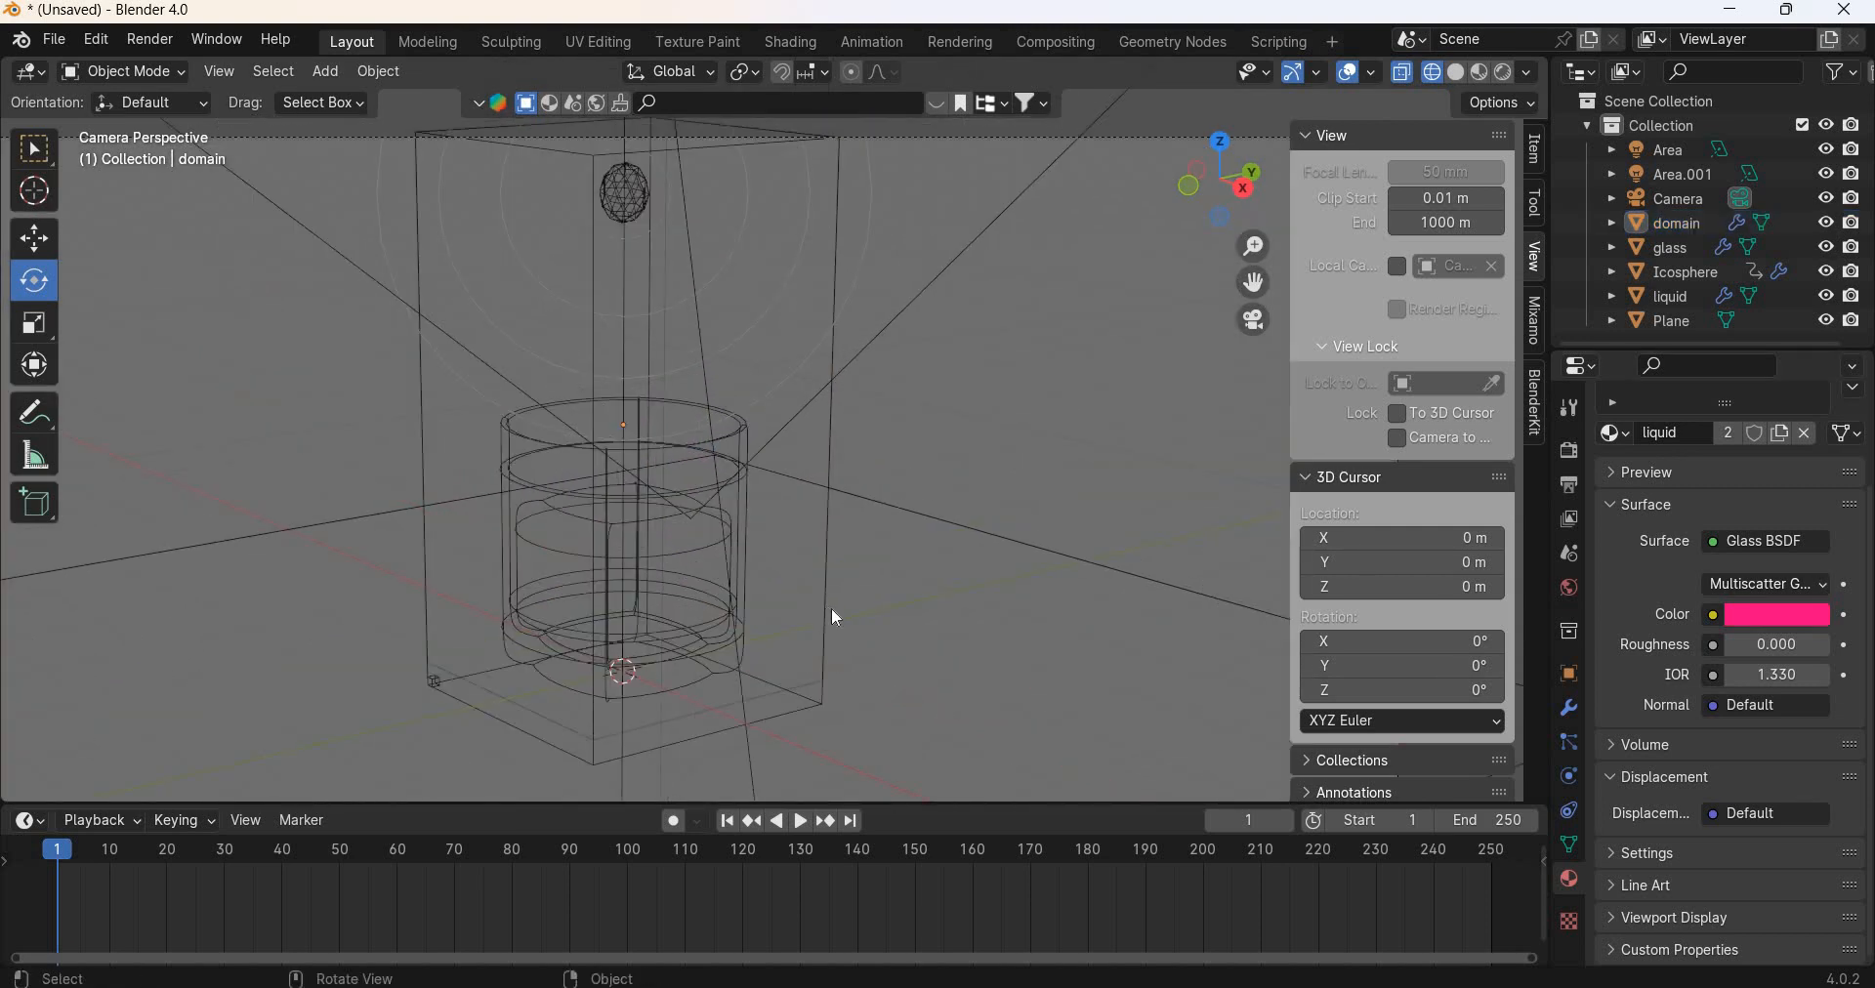
pyautogui.hotkey('ctrl', 'z')
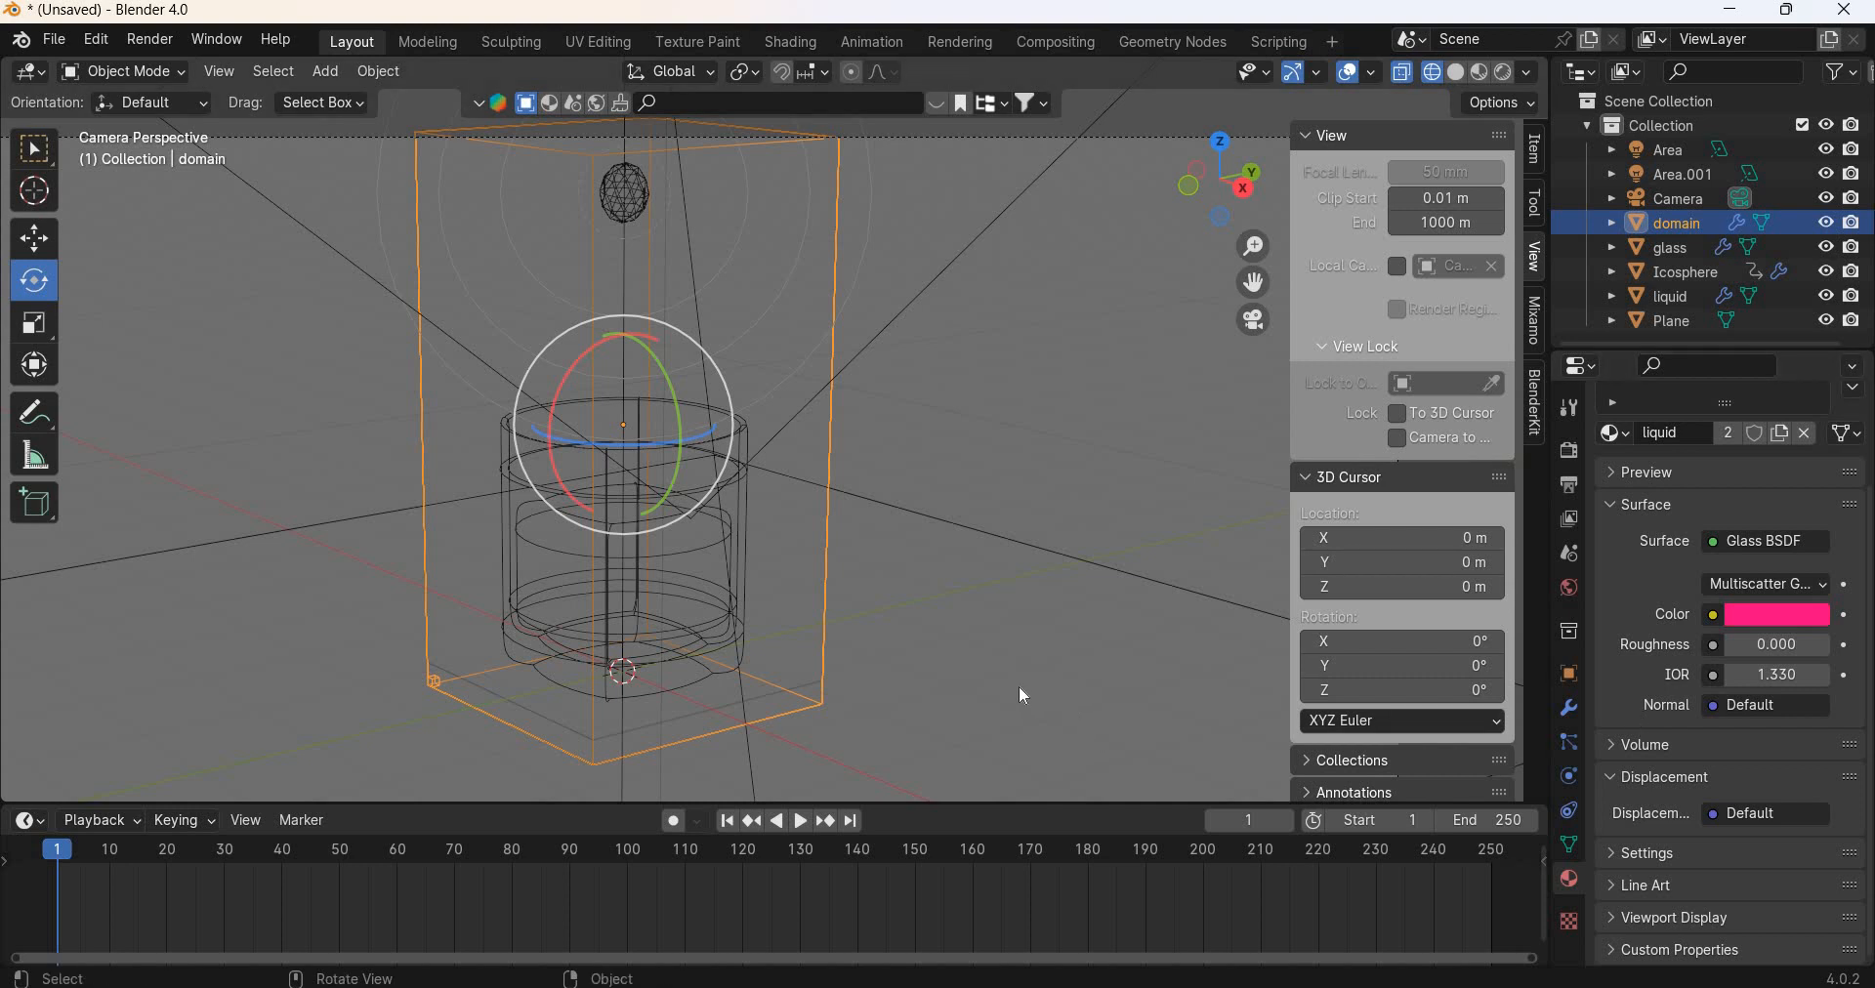
# Step: Delete the domain object and replay the ico sphere's fall into the glass from frame 1
pyautogui.press('Delete')
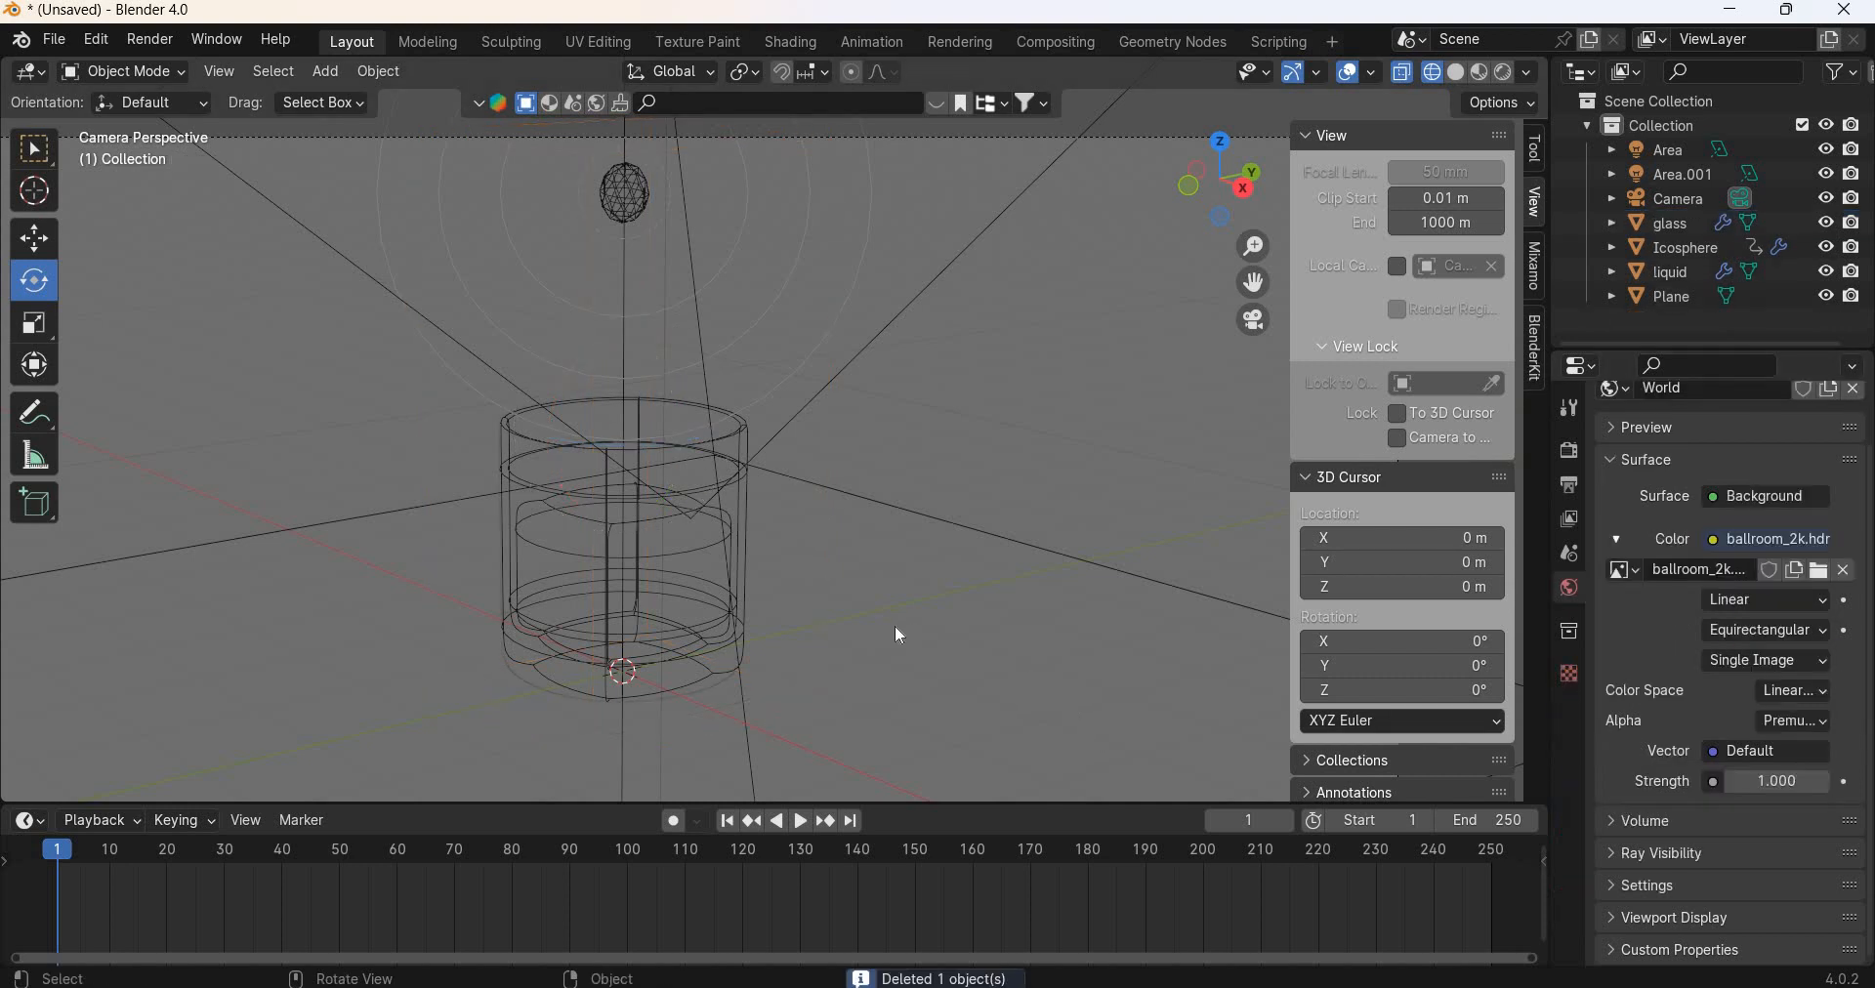
pyautogui.click(807, 825)
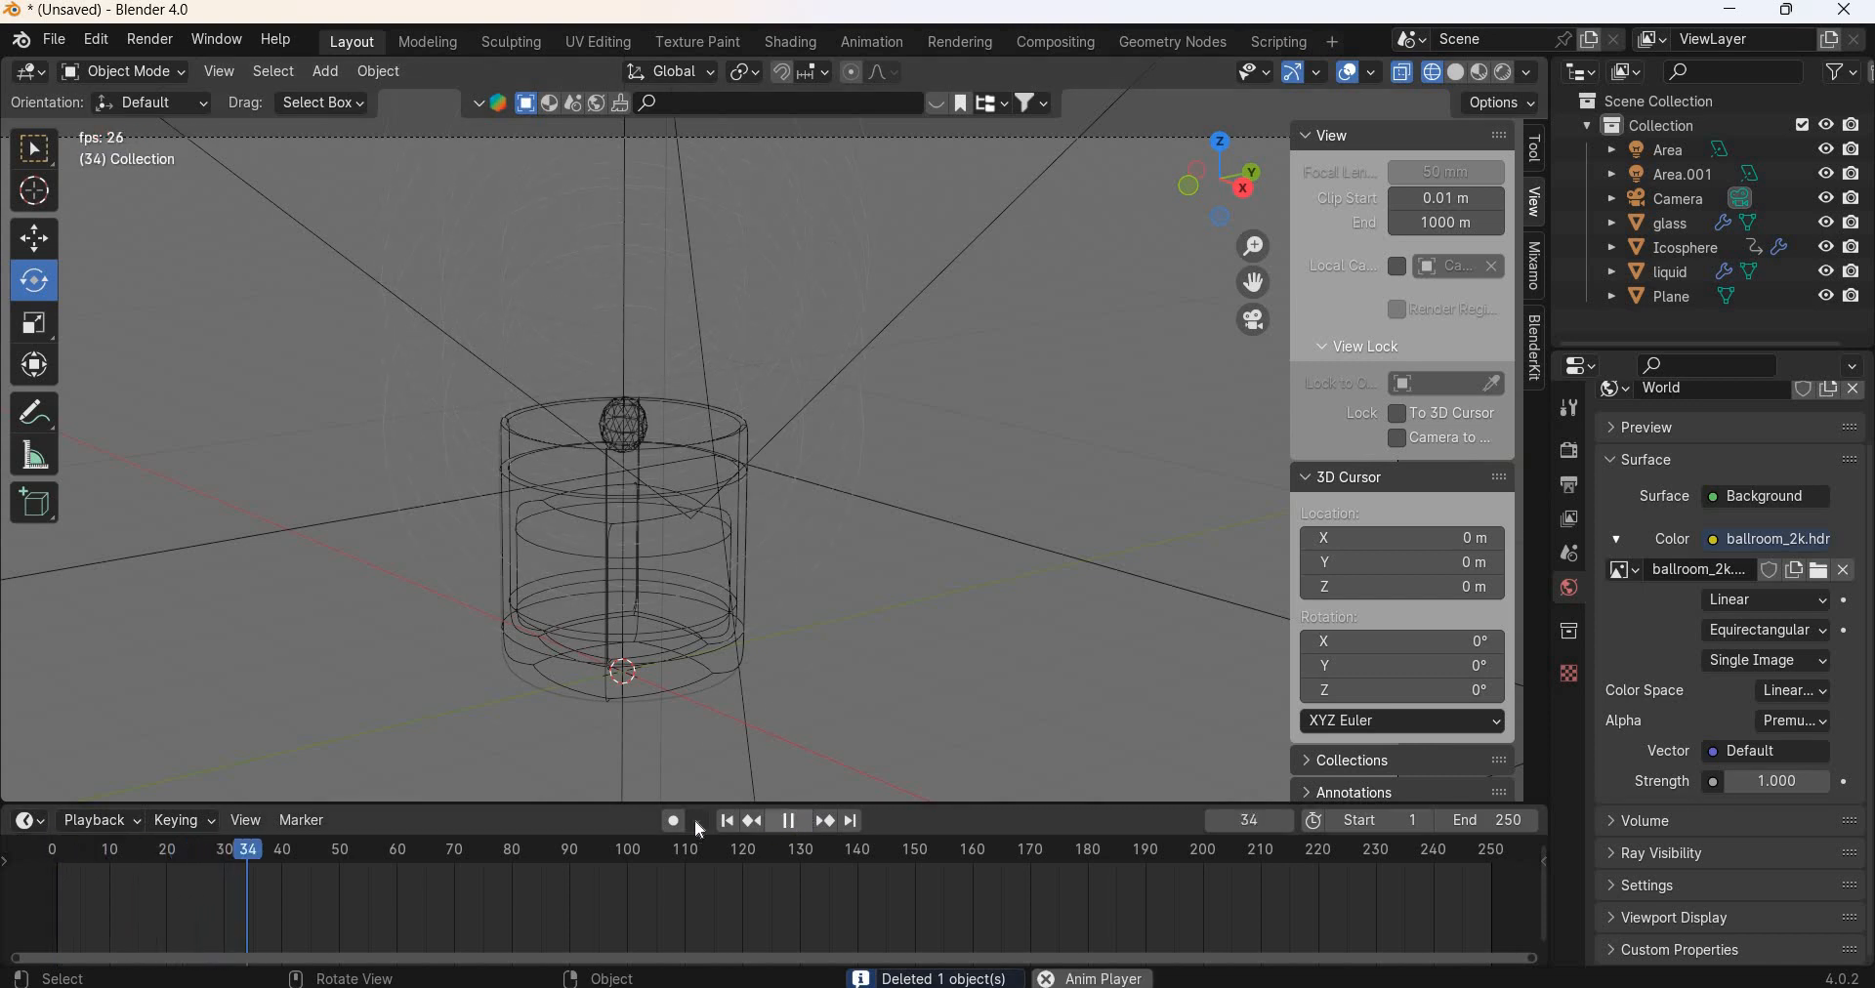
pyautogui.press('space')
pyautogui.hotkey('shift', 'Left')
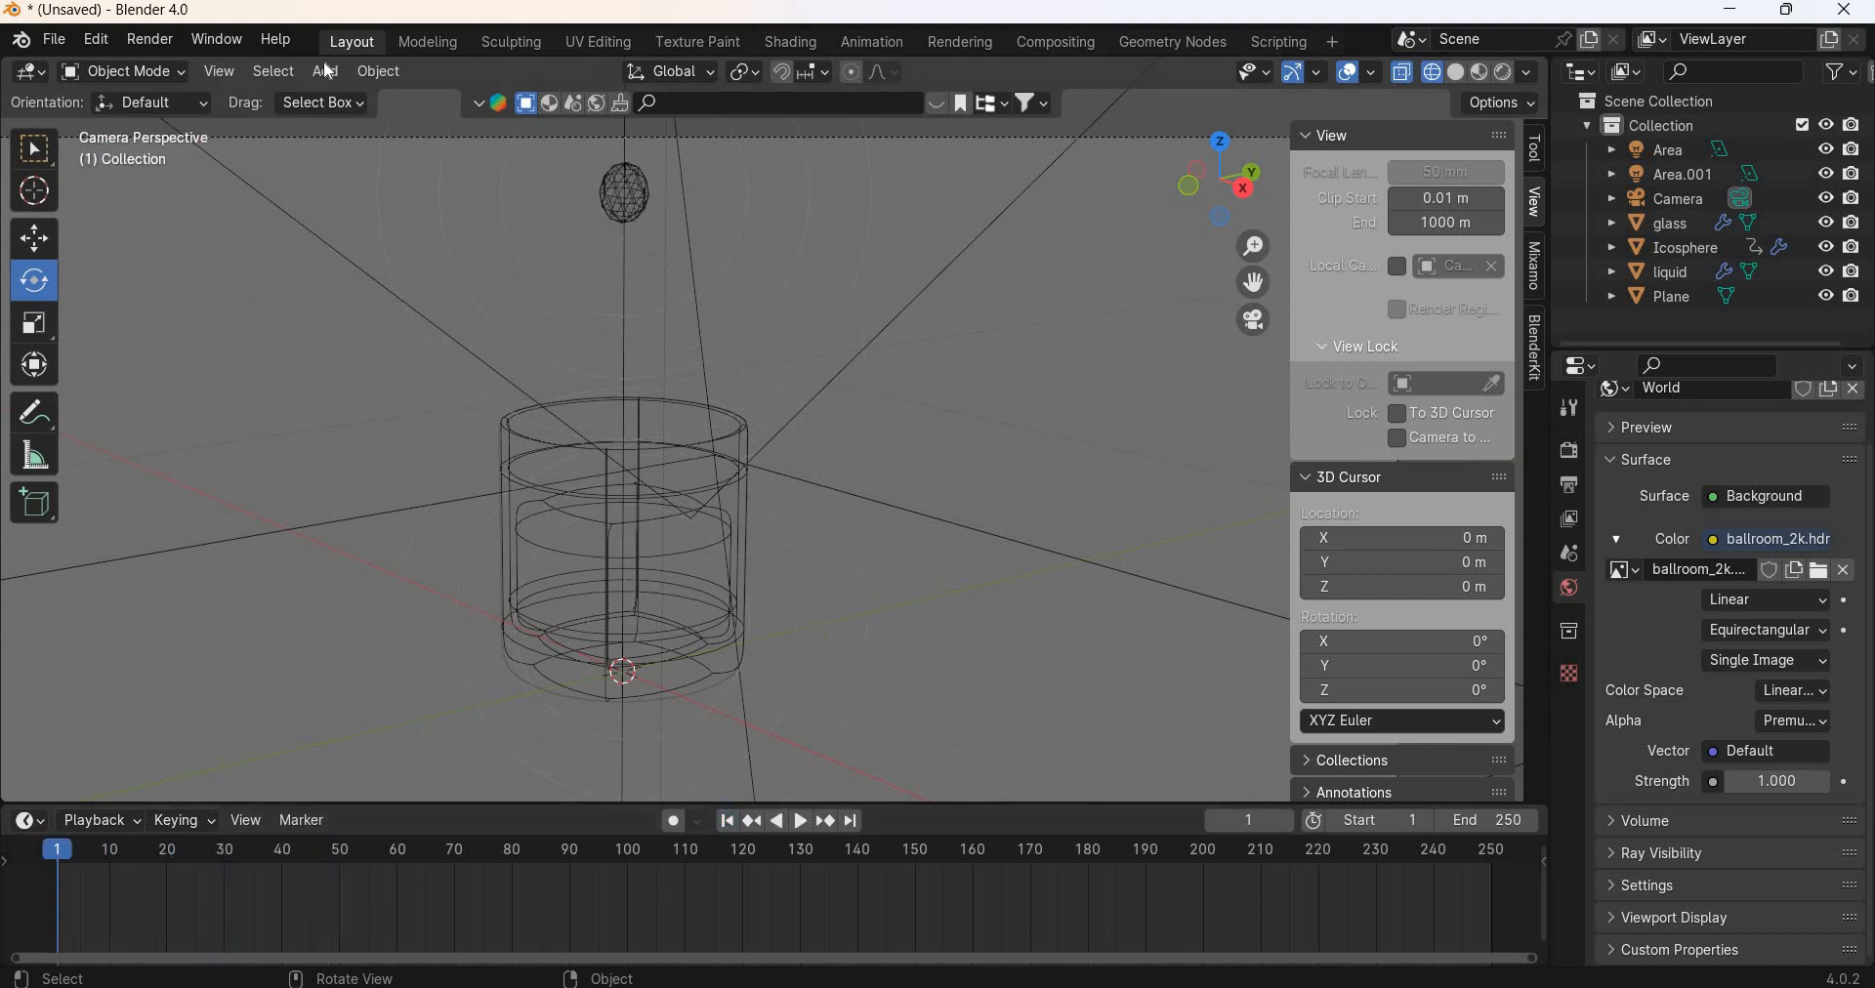
# Step: Add a new 2 m mesh cube at the world origin
pyautogui.click(325, 71)
pyautogui.moveTo(439, 100)
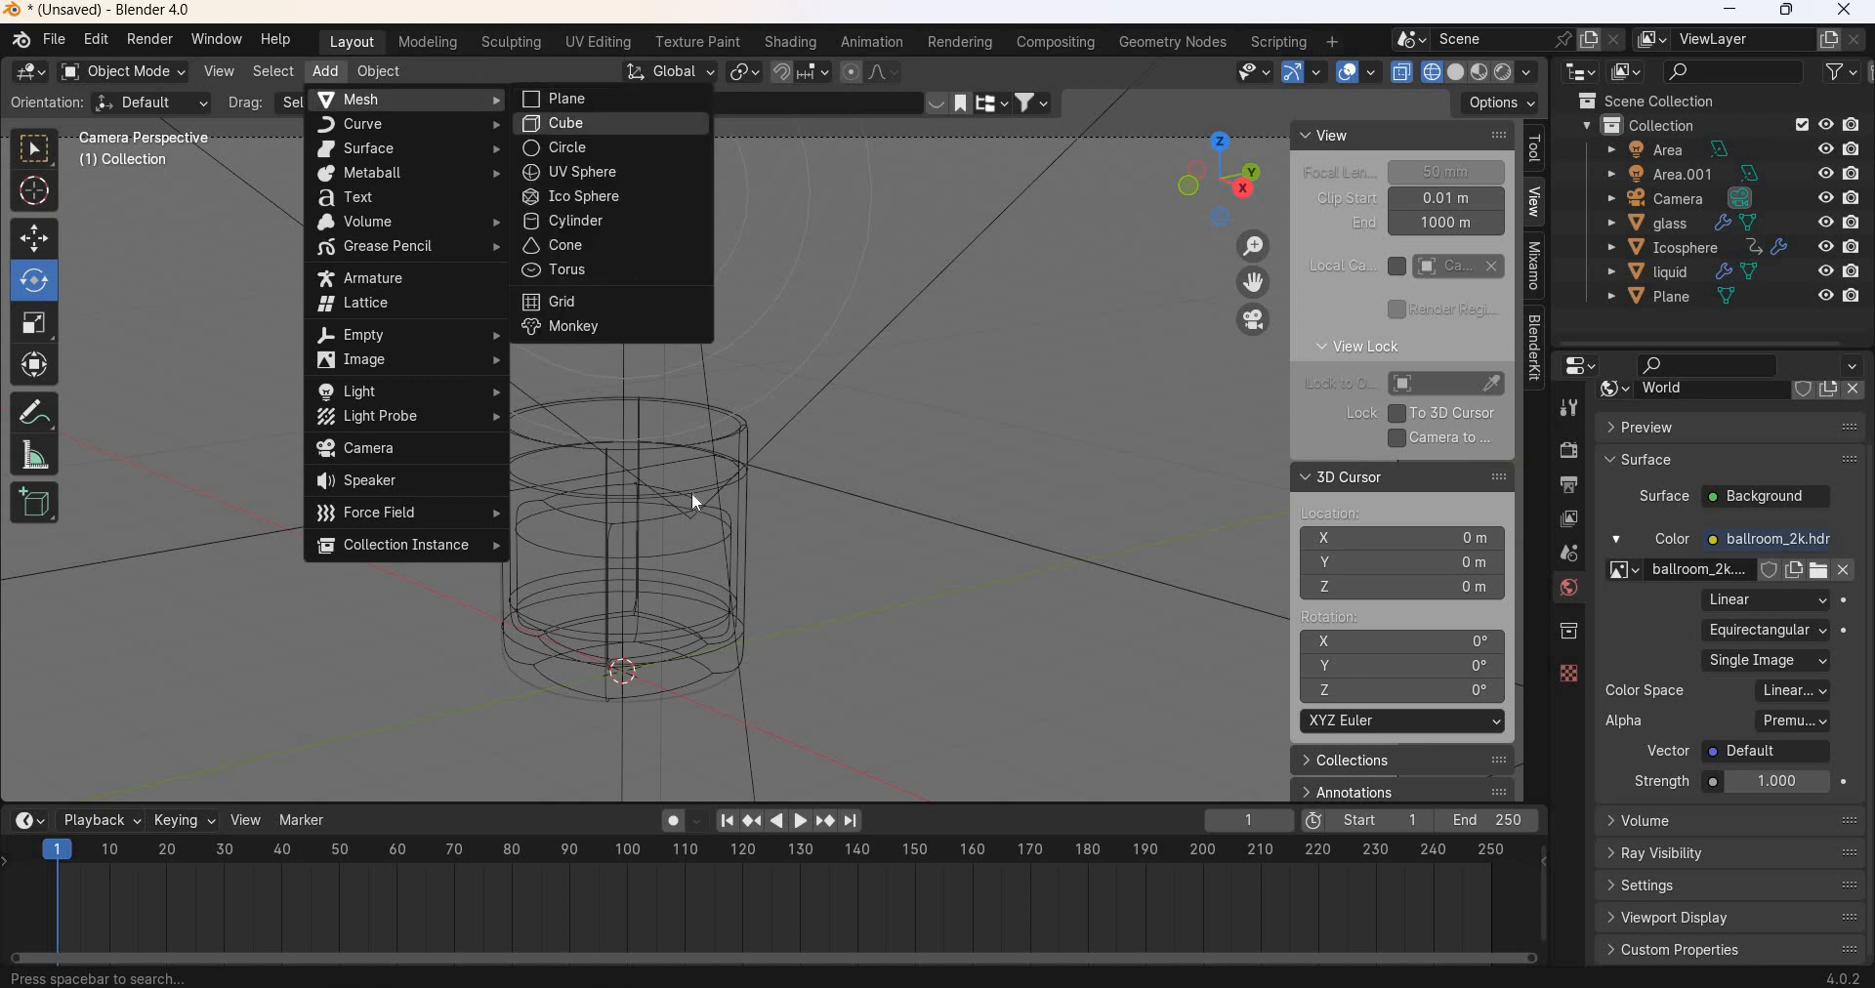
pyautogui.click(605, 125)
pyautogui.moveTo(738, 533); pyautogui.dragTo(764, 572, button='middle')
pyautogui.press('KP_1')
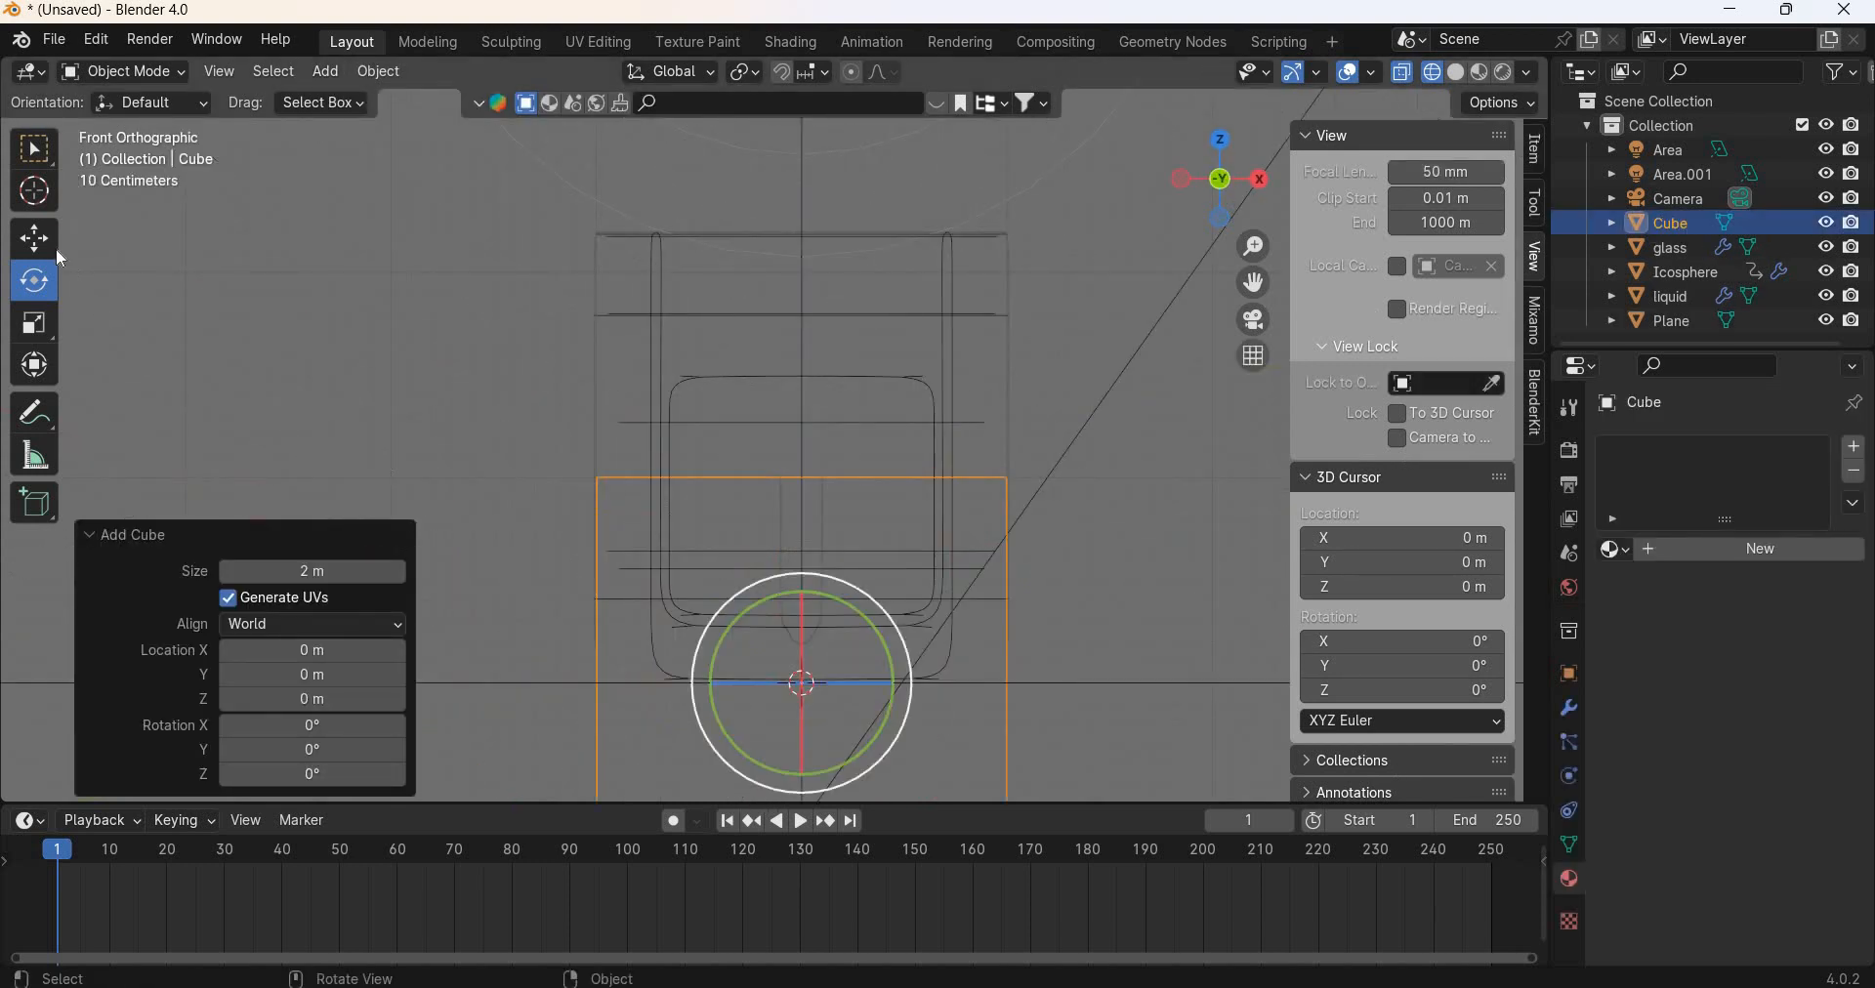
pyautogui.scroll(-4, 764, 573)
pyautogui.click(37, 242)
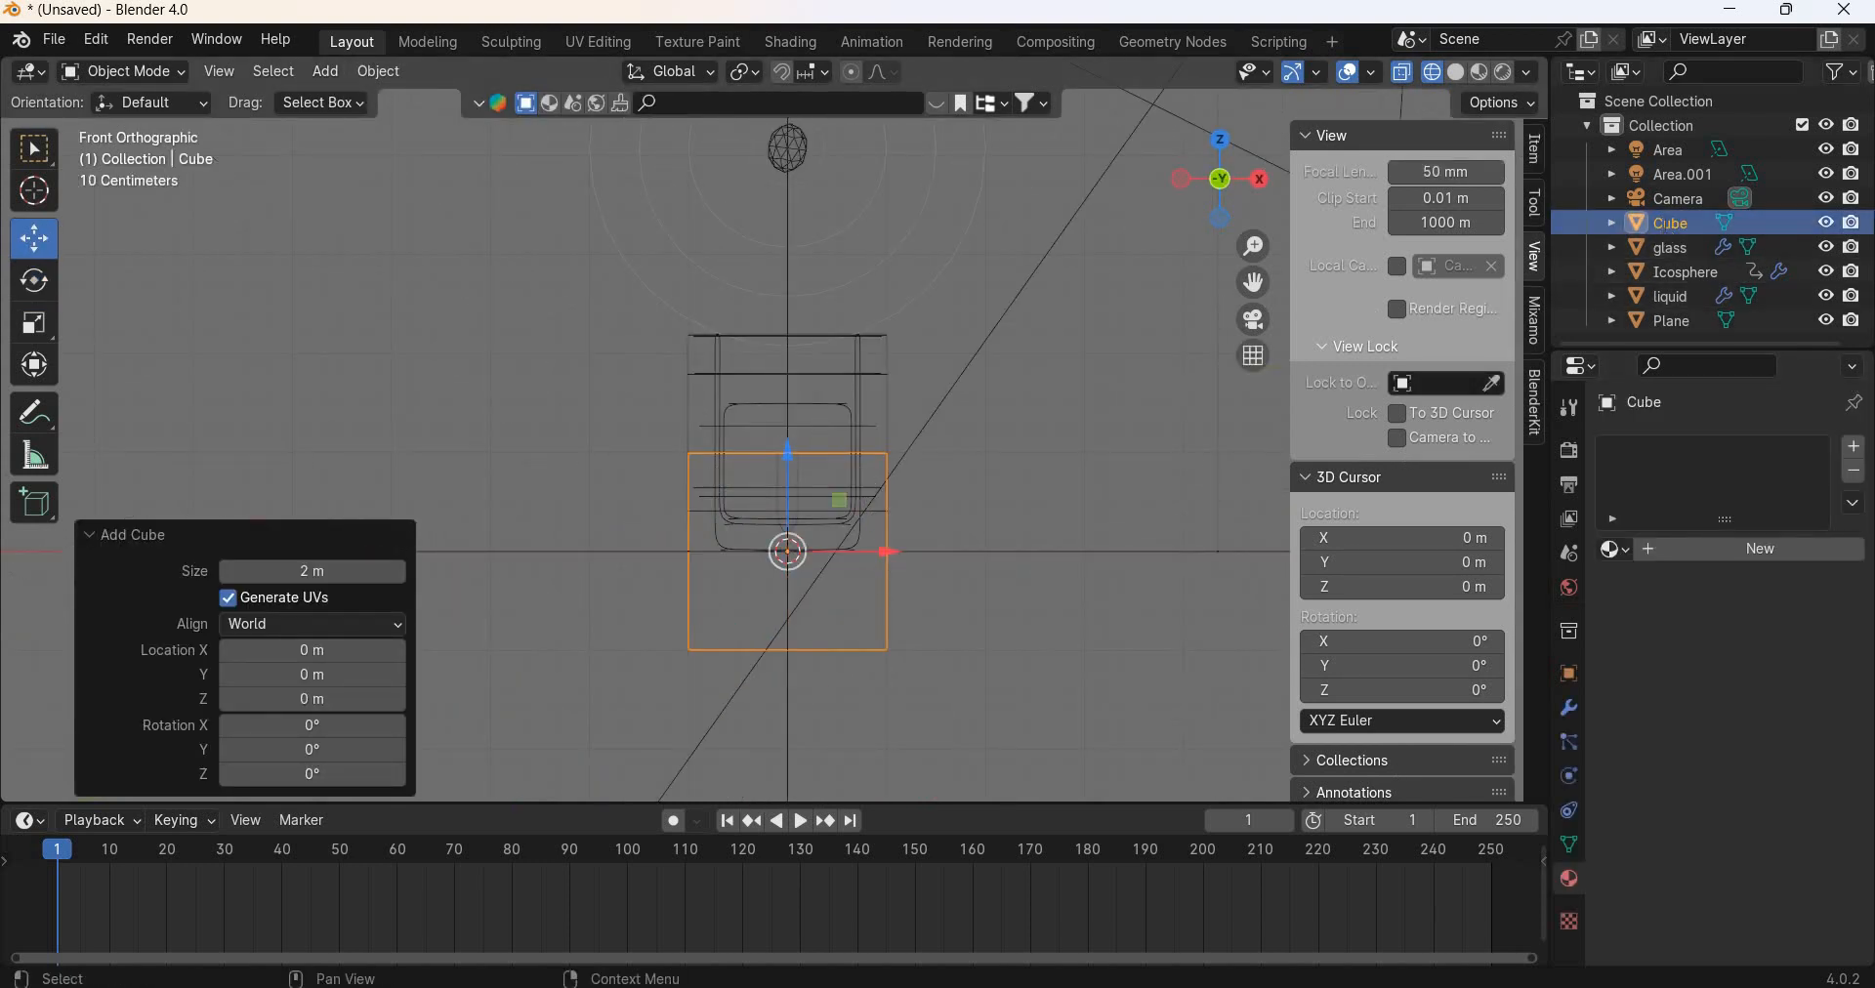
# Step: Rename the new cube domain and assign it the existing liquid material
pyautogui.doubleClick(1666, 223)
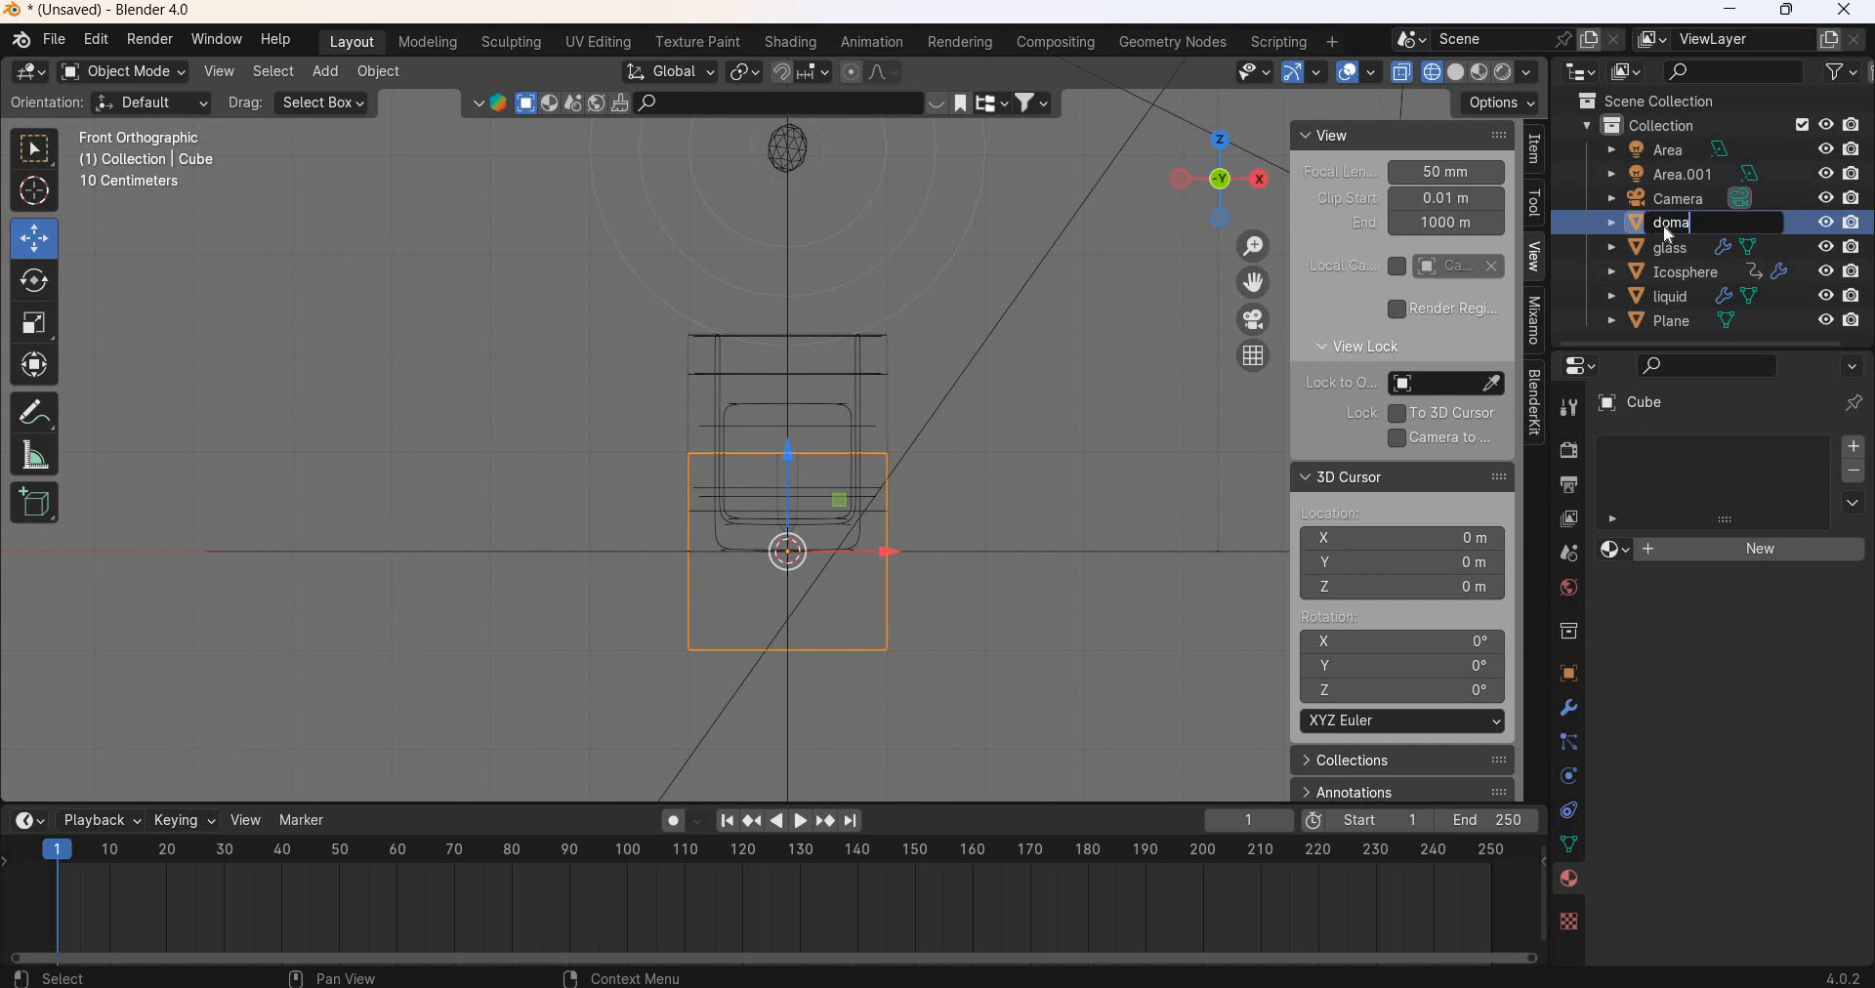
pyautogui.press('Return')
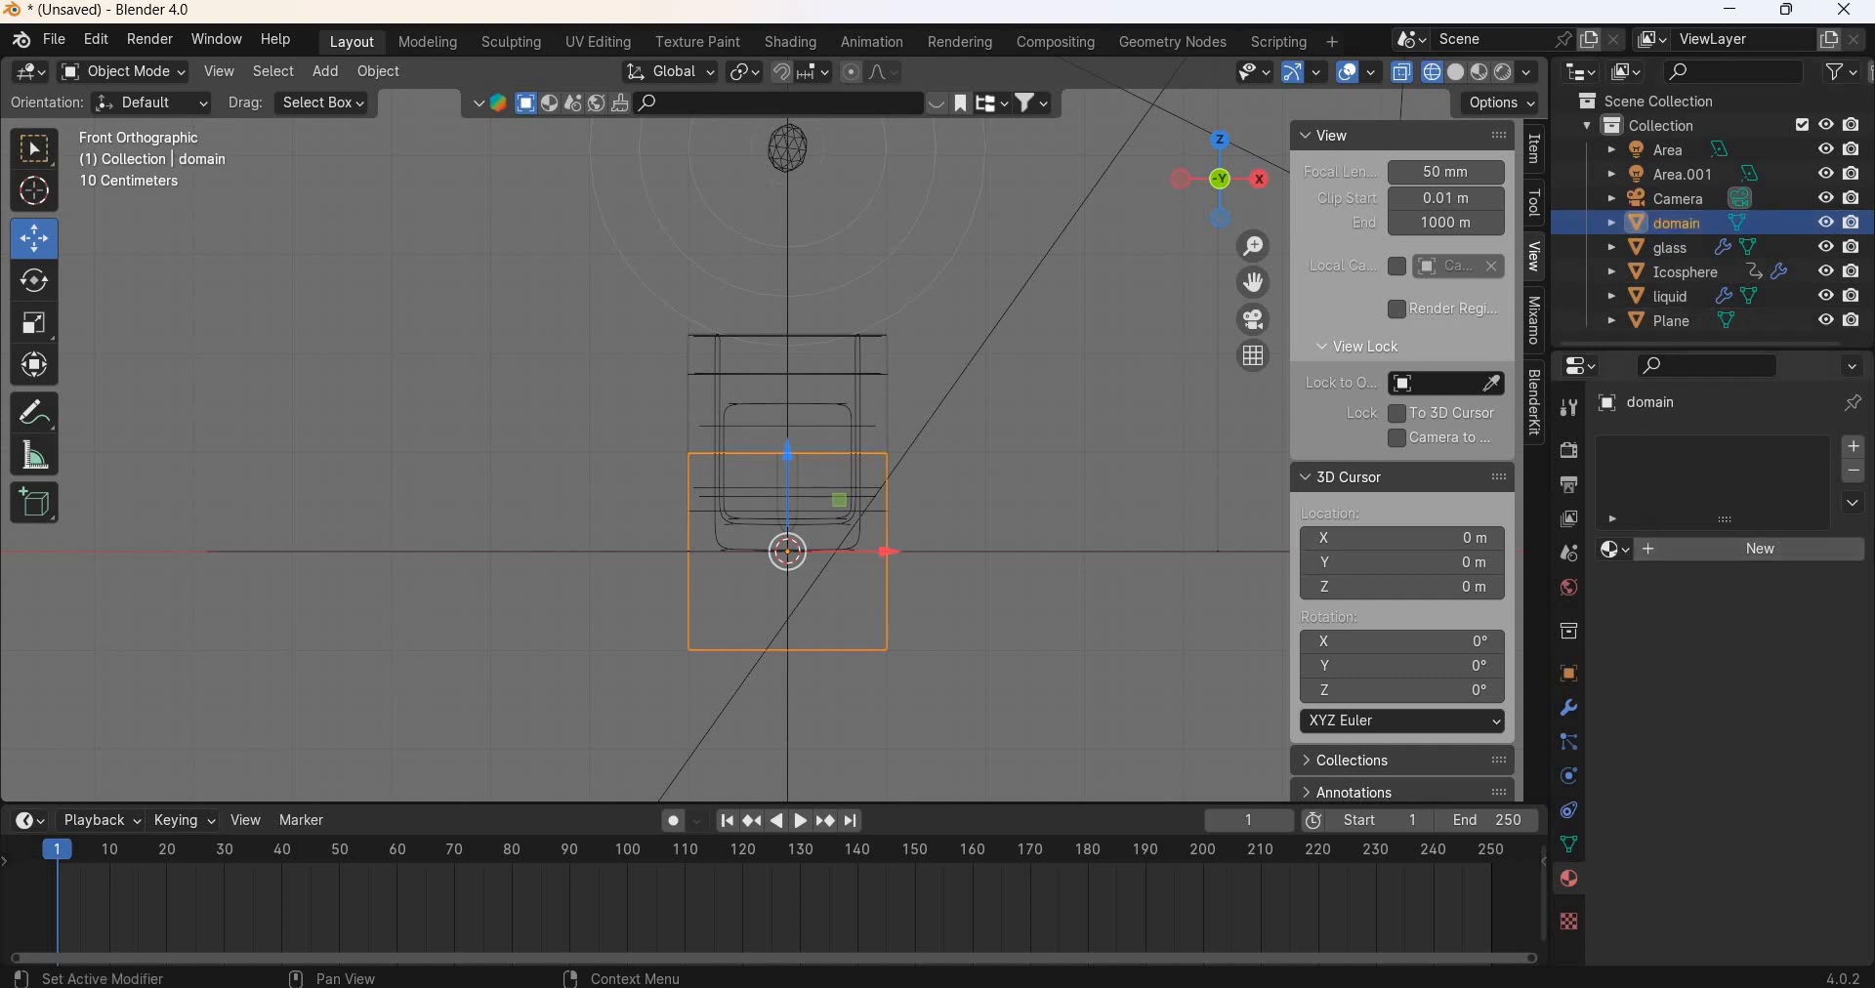
pyautogui.click(1614, 550)
pyautogui.click(1387, 586)
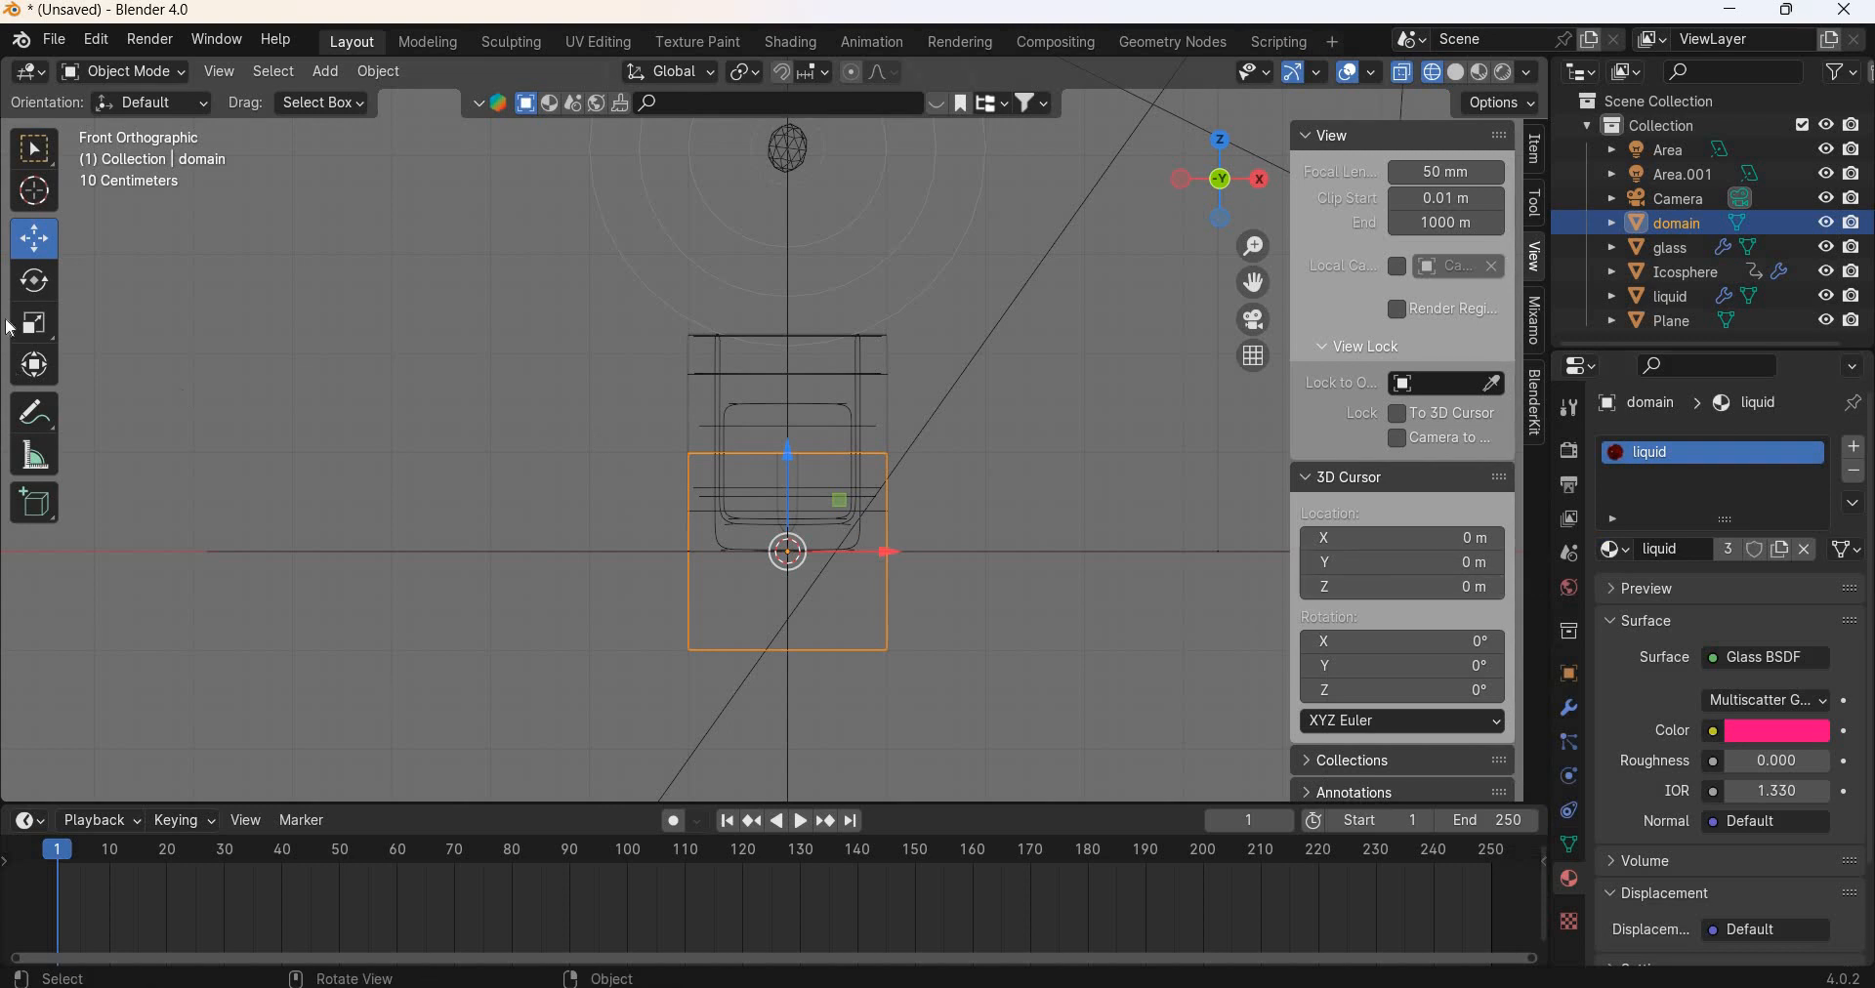
# Step: Raise the domain cube around the glass and ico sphere, scaling it by about 2.324 in Z and 1.364 in X and Y
pyautogui.moveTo(788, 244); pyautogui.dragTo(789, 186)
pyautogui.click(33, 324)
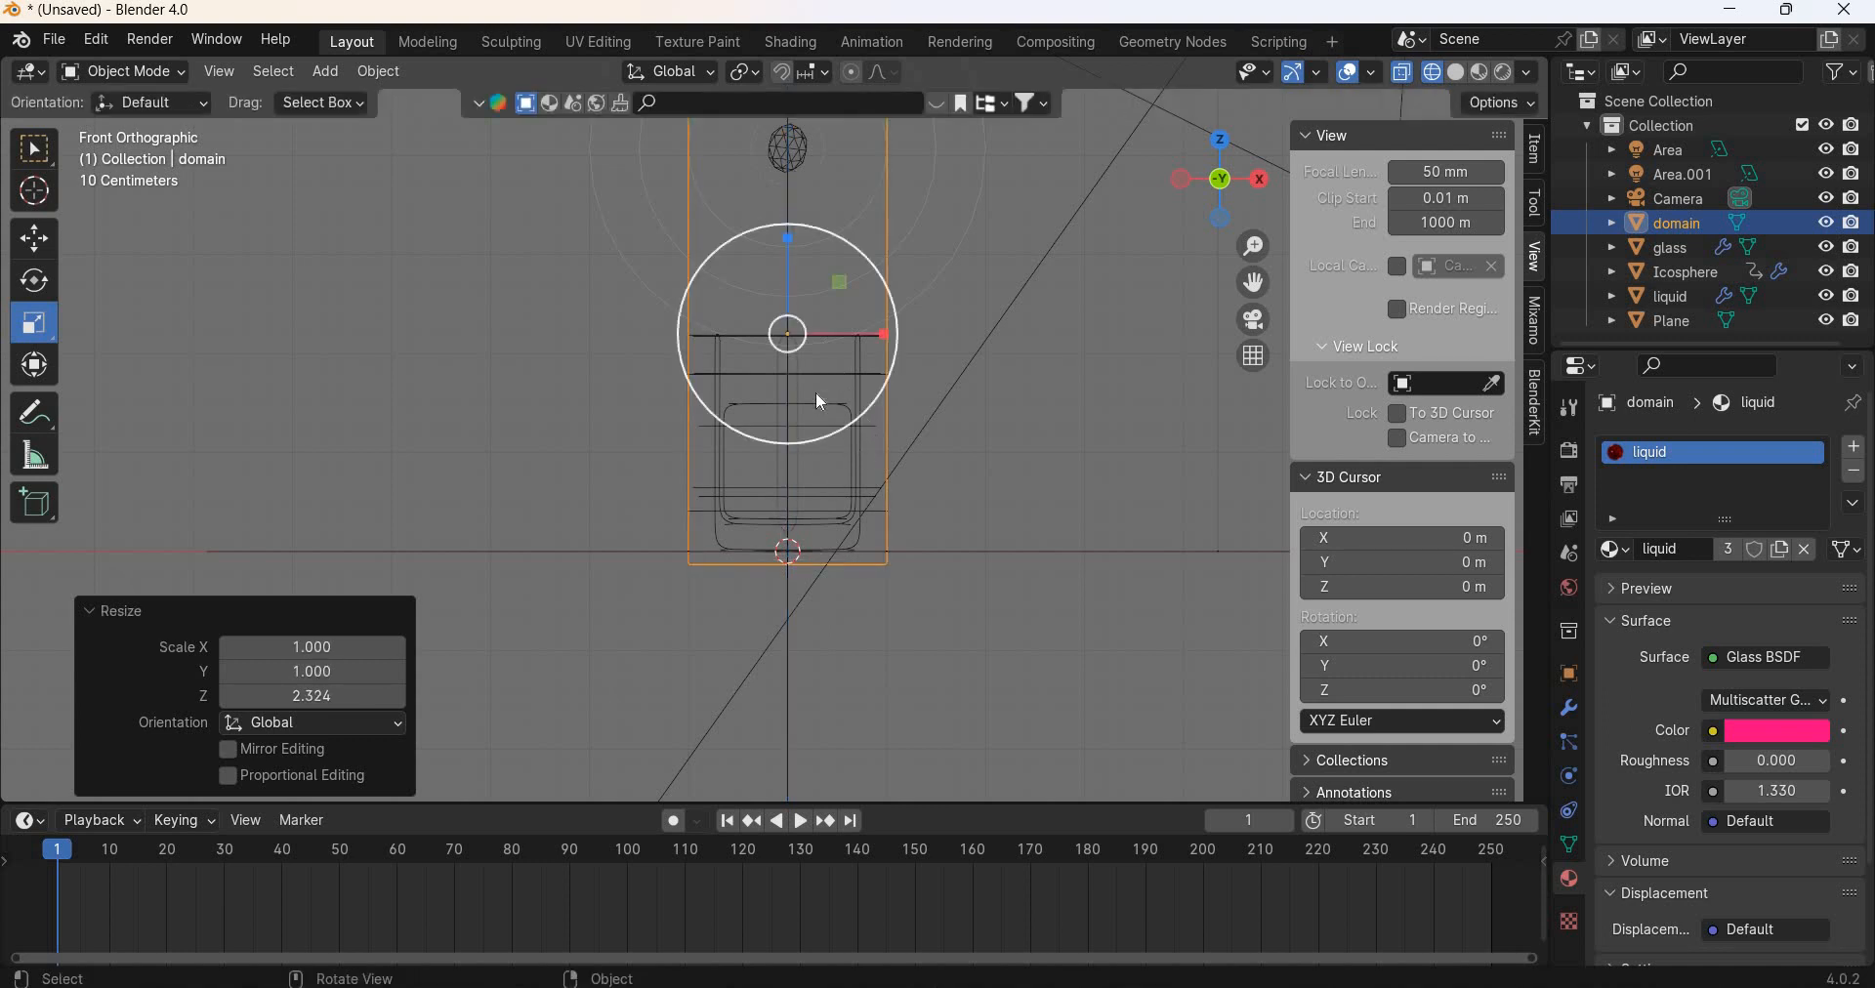
pyautogui.moveTo(816, 394); pyautogui.dragTo(748, 459, button='middle')
pyautogui.moveTo(848, 346); pyautogui.dragTo(876, 354)
pyautogui.moveTo(965, 582); pyautogui.dragTo(906, 637, button='middle')
pyautogui.scroll(3, 1046, 578)
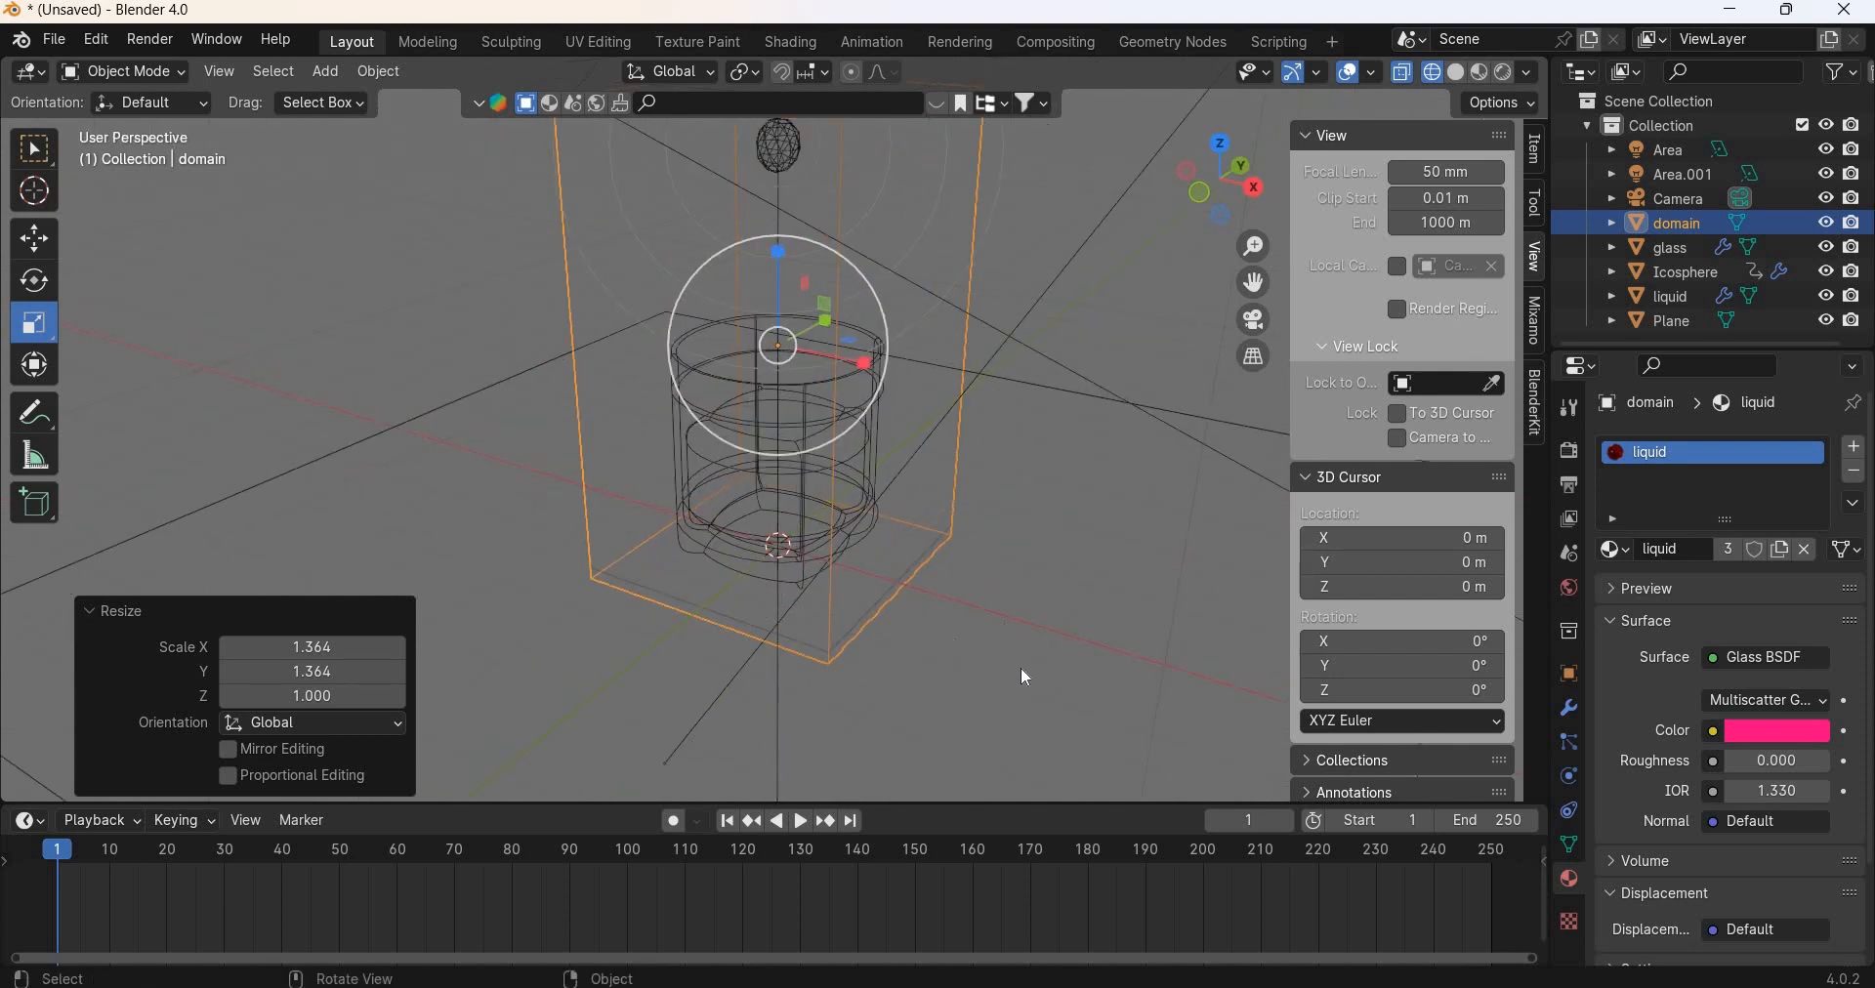
pyautogui.keyDown('shift'); pyautogui.moveTo(1022, 669); pyautogui.dragTo(904, 720, button='middle'); pyautogui.keyUp('shift')
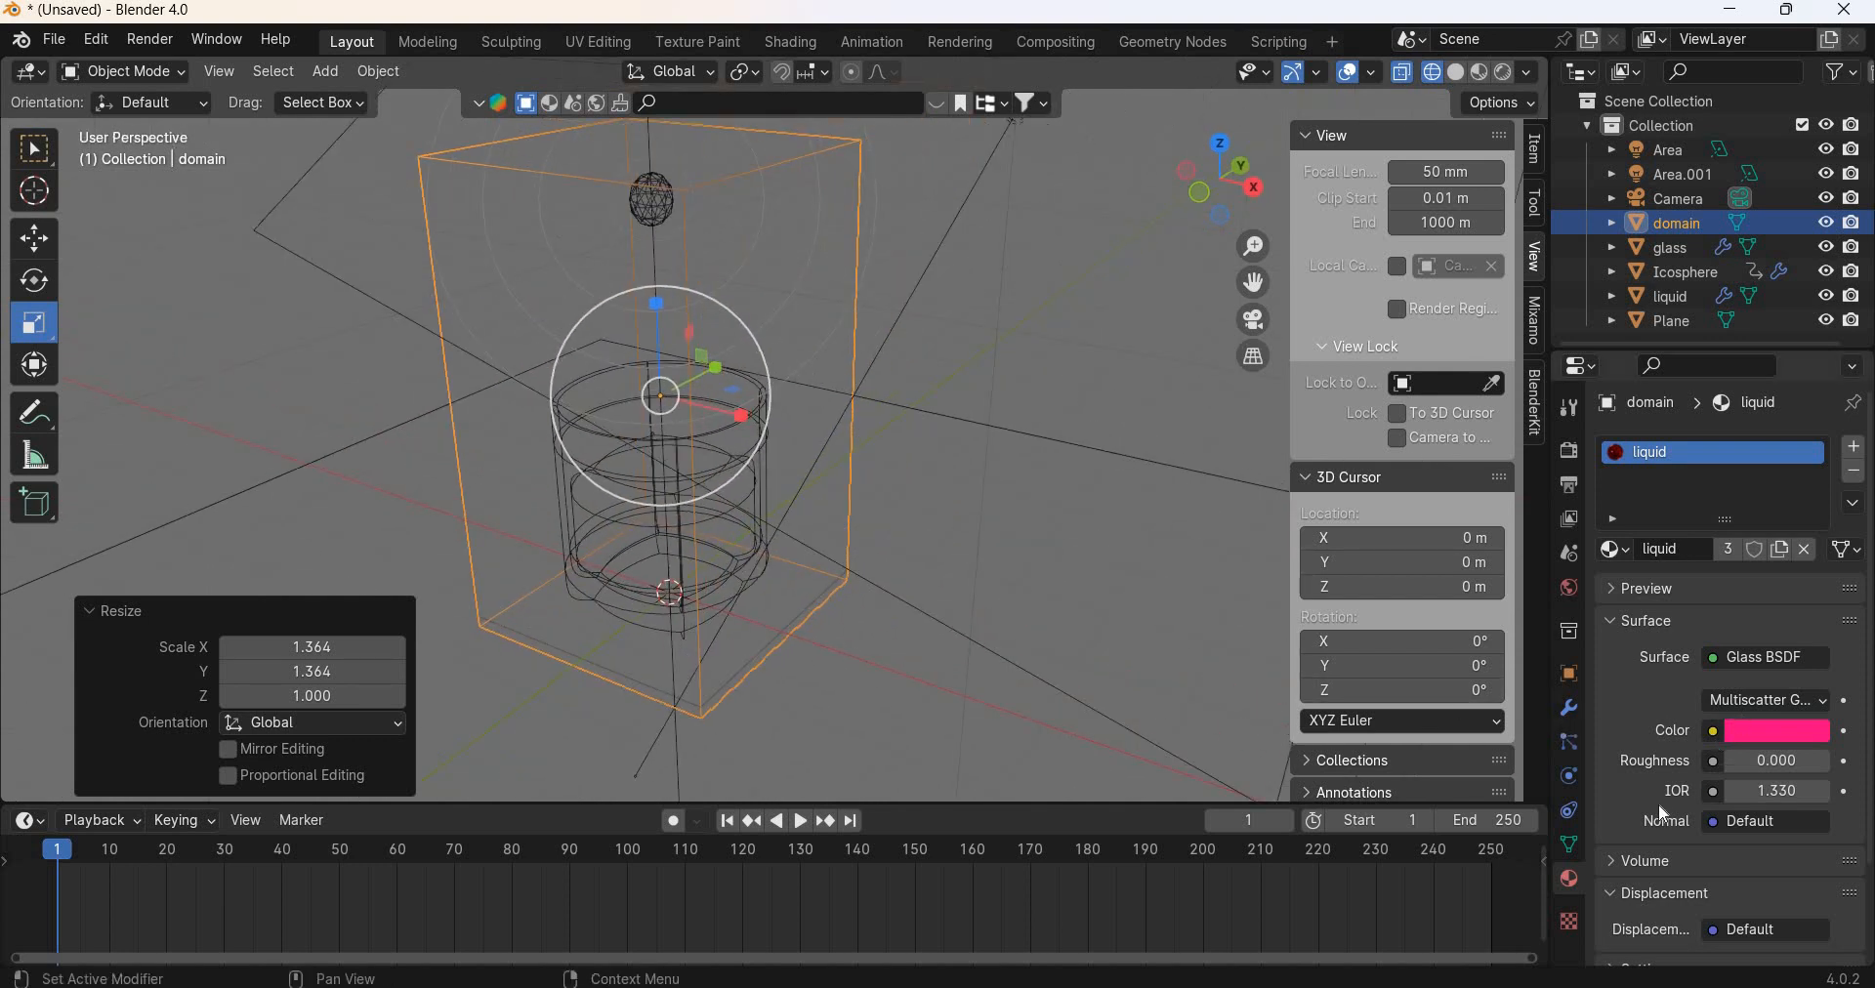
# Step: Add fluid physics to the domain cube with type Domain and domain type Liquid
pyautogui.click(1571, 787)
pyautogui.click(1743, 578)
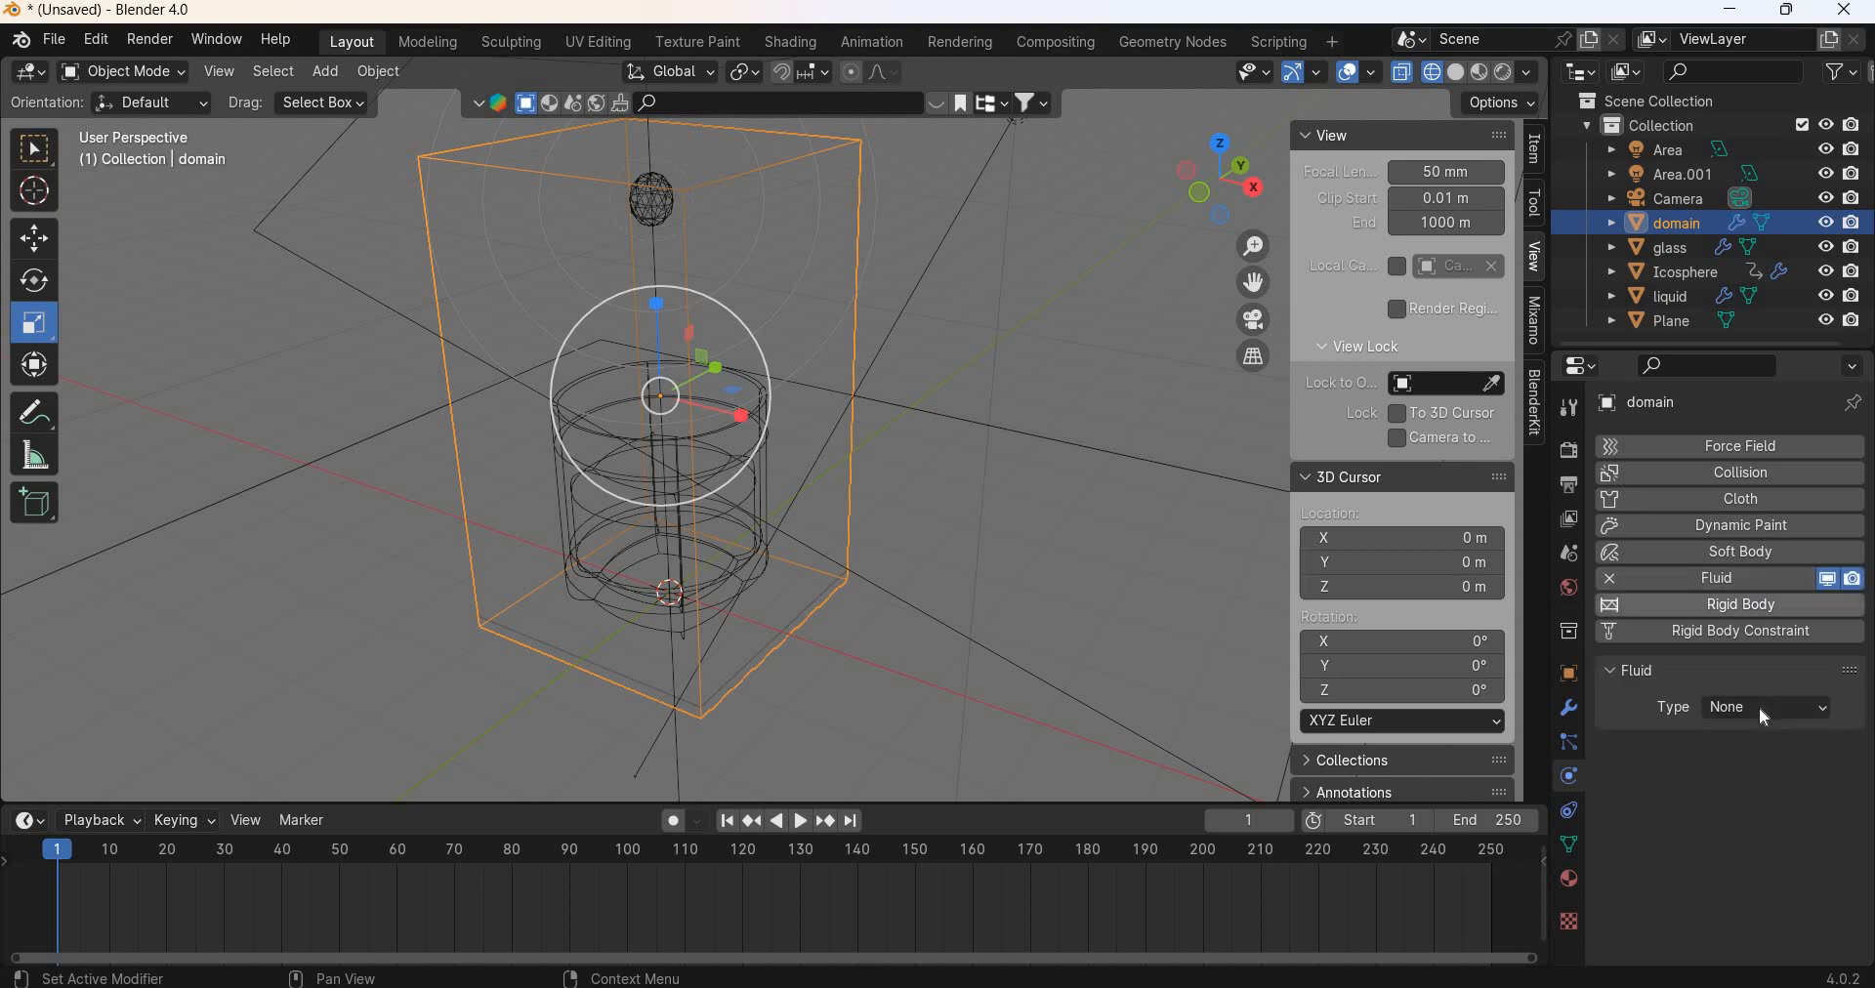
pyautogui.click(1758, 707)
pyautogui.click(1766, 764)
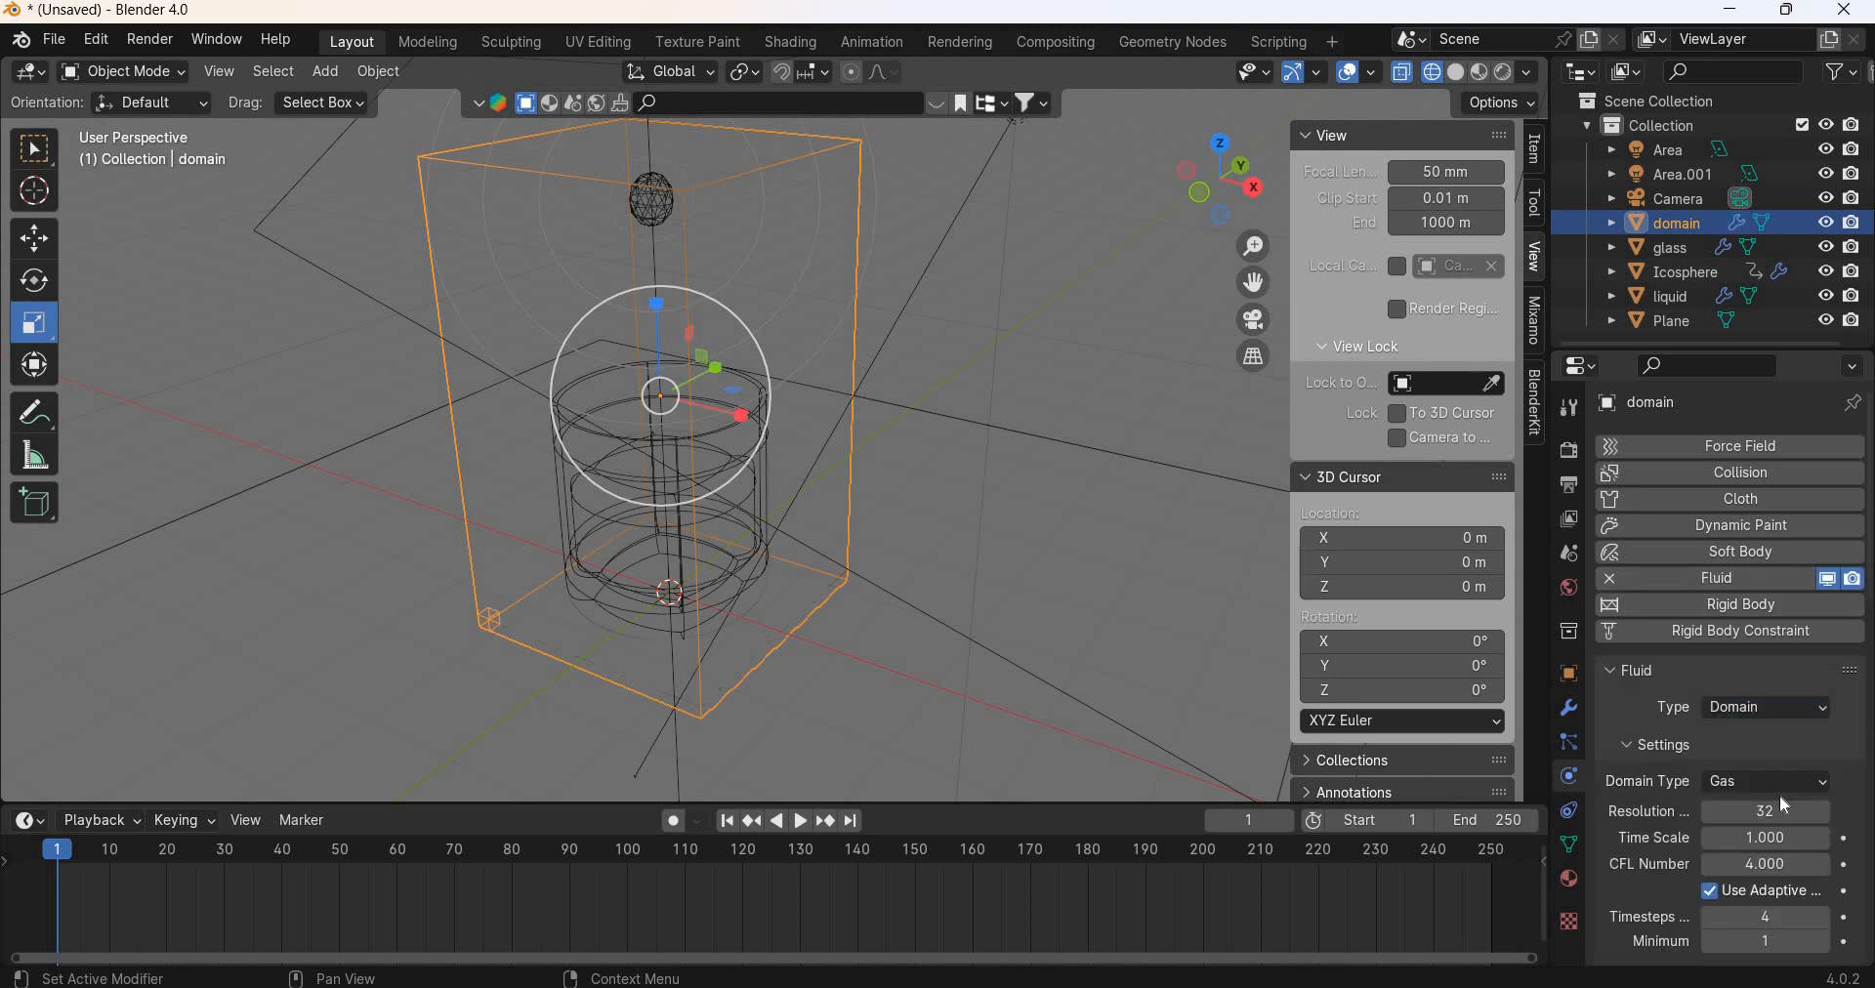
pyautogui.click(1767, 782)
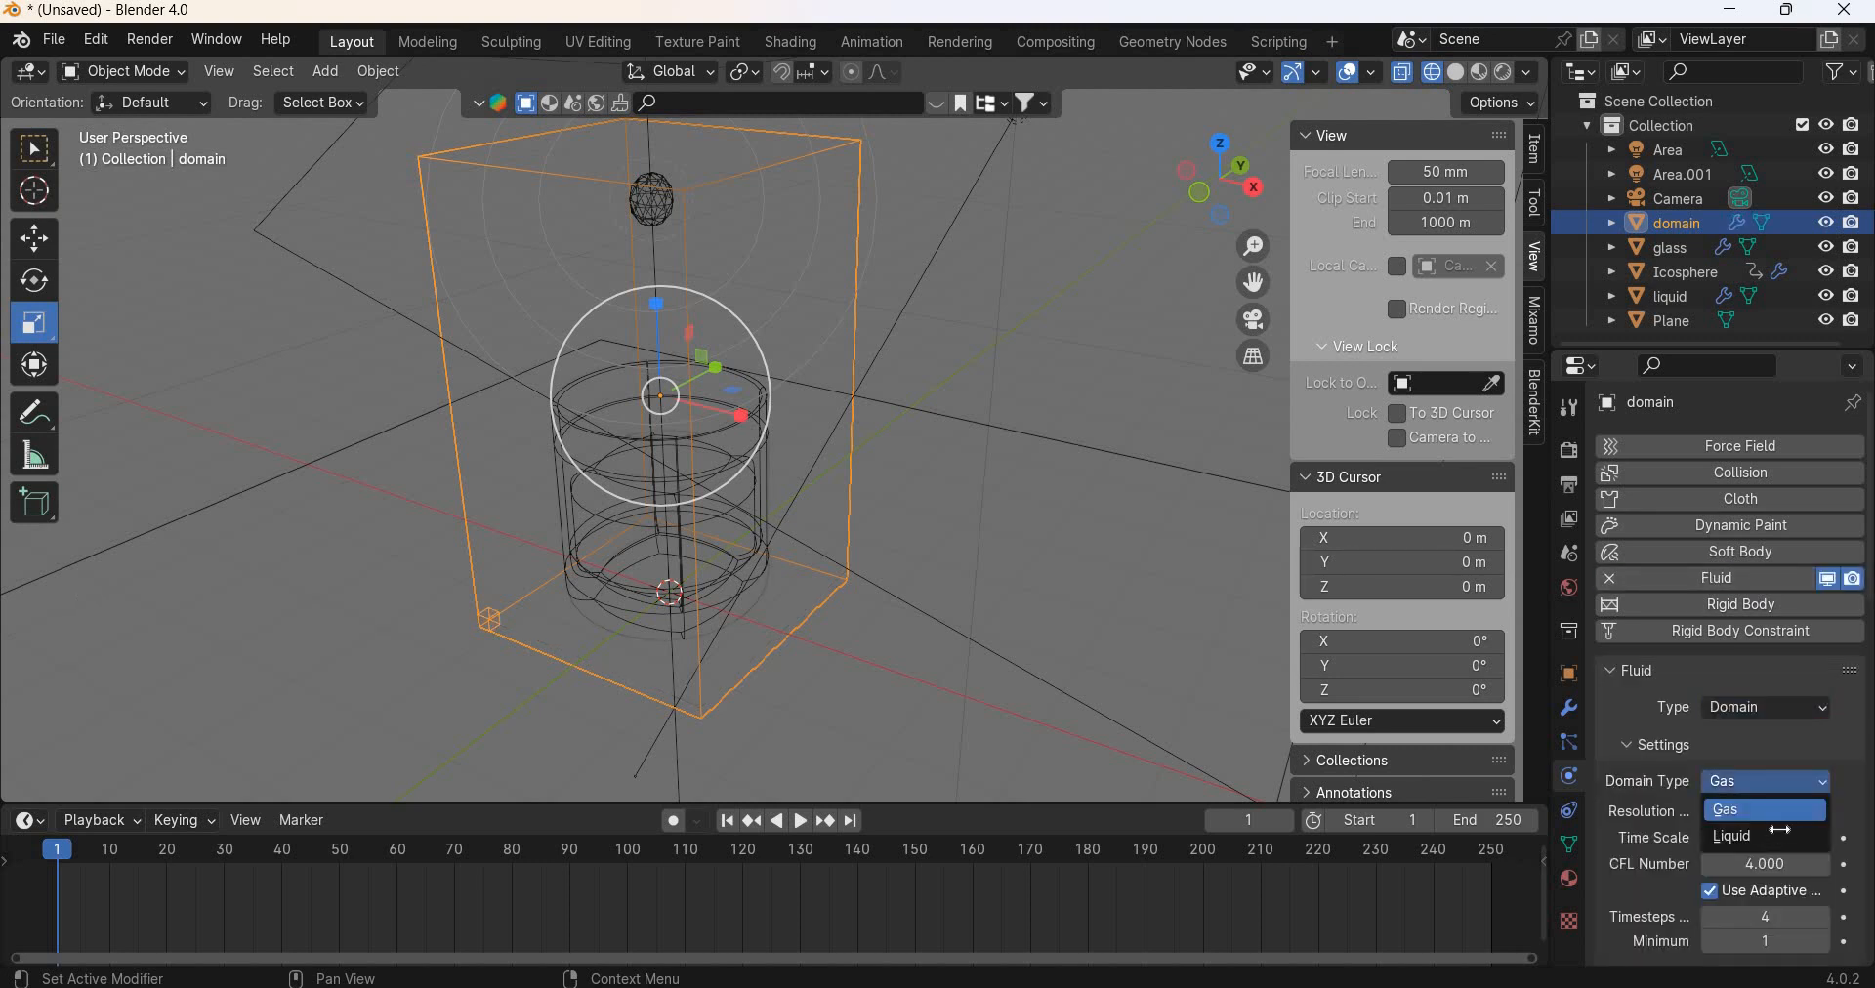
pyautogui.click(1772, 833)
# Step: Raise the liquid domain's resolution divisions
pyautogui.click(1783, 812)
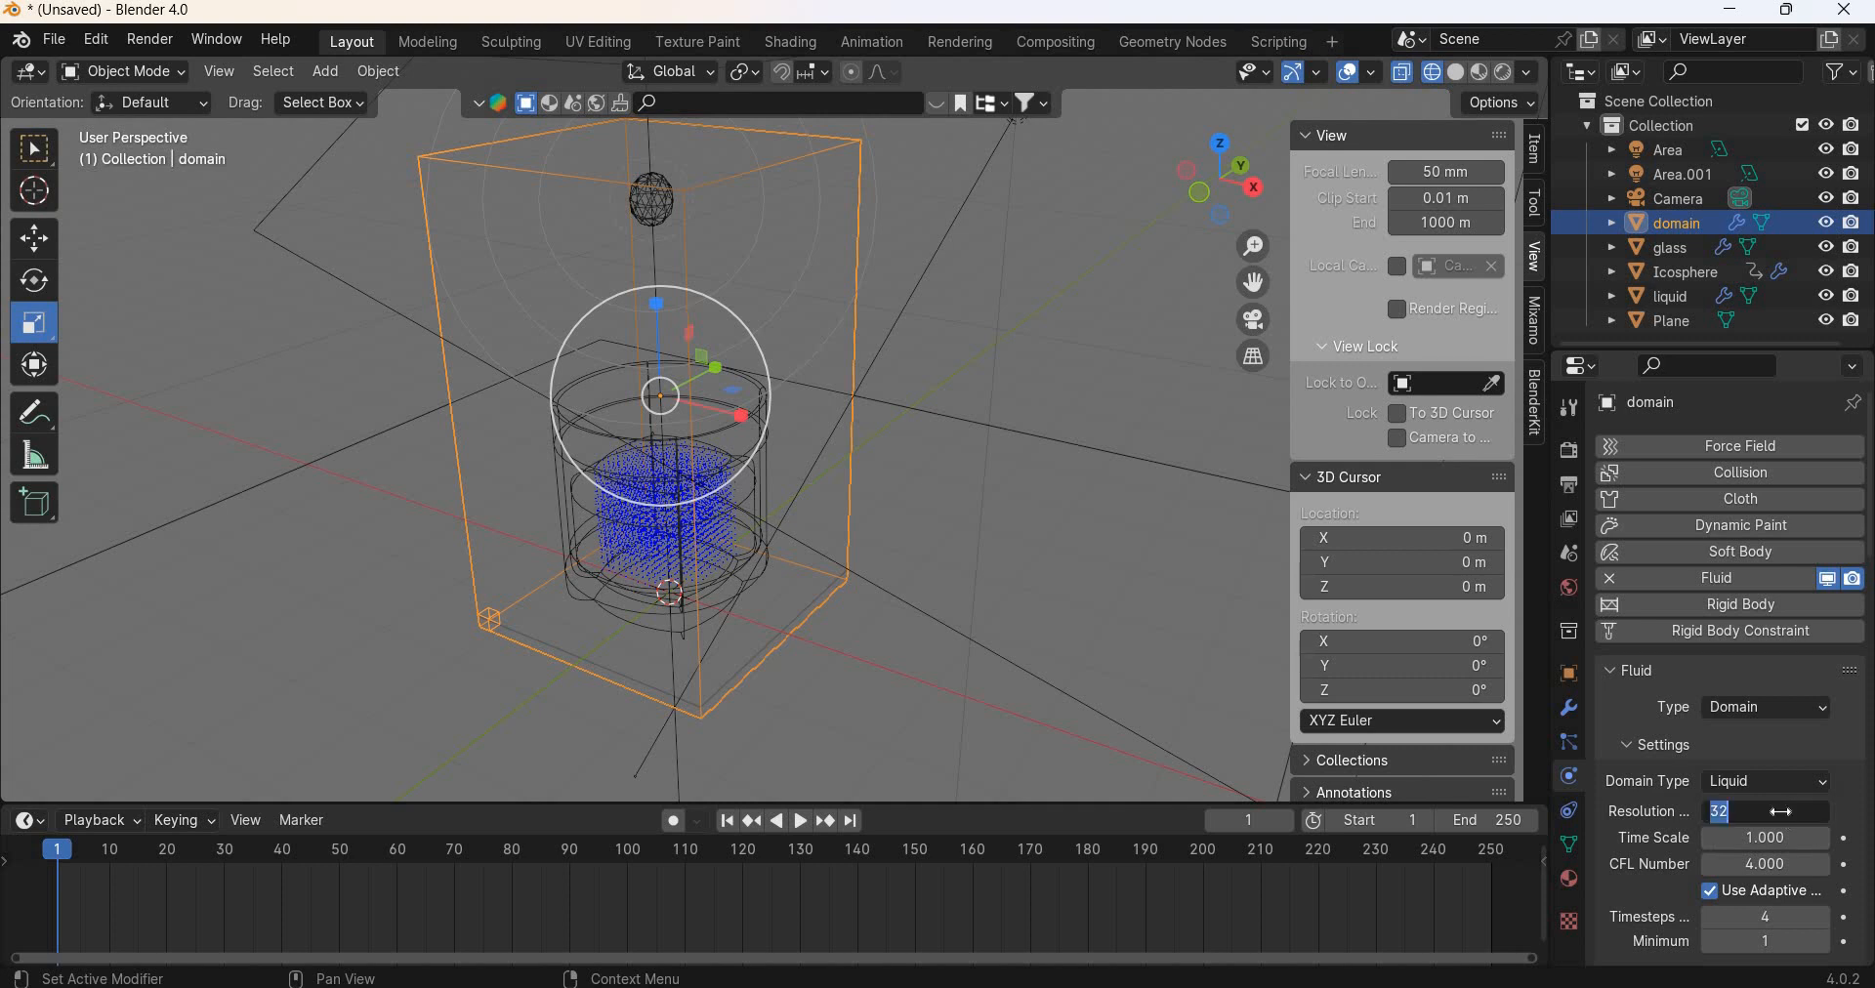
pyautogui.press('Return')
pyautogui.scroll(-10, 1784, 811)
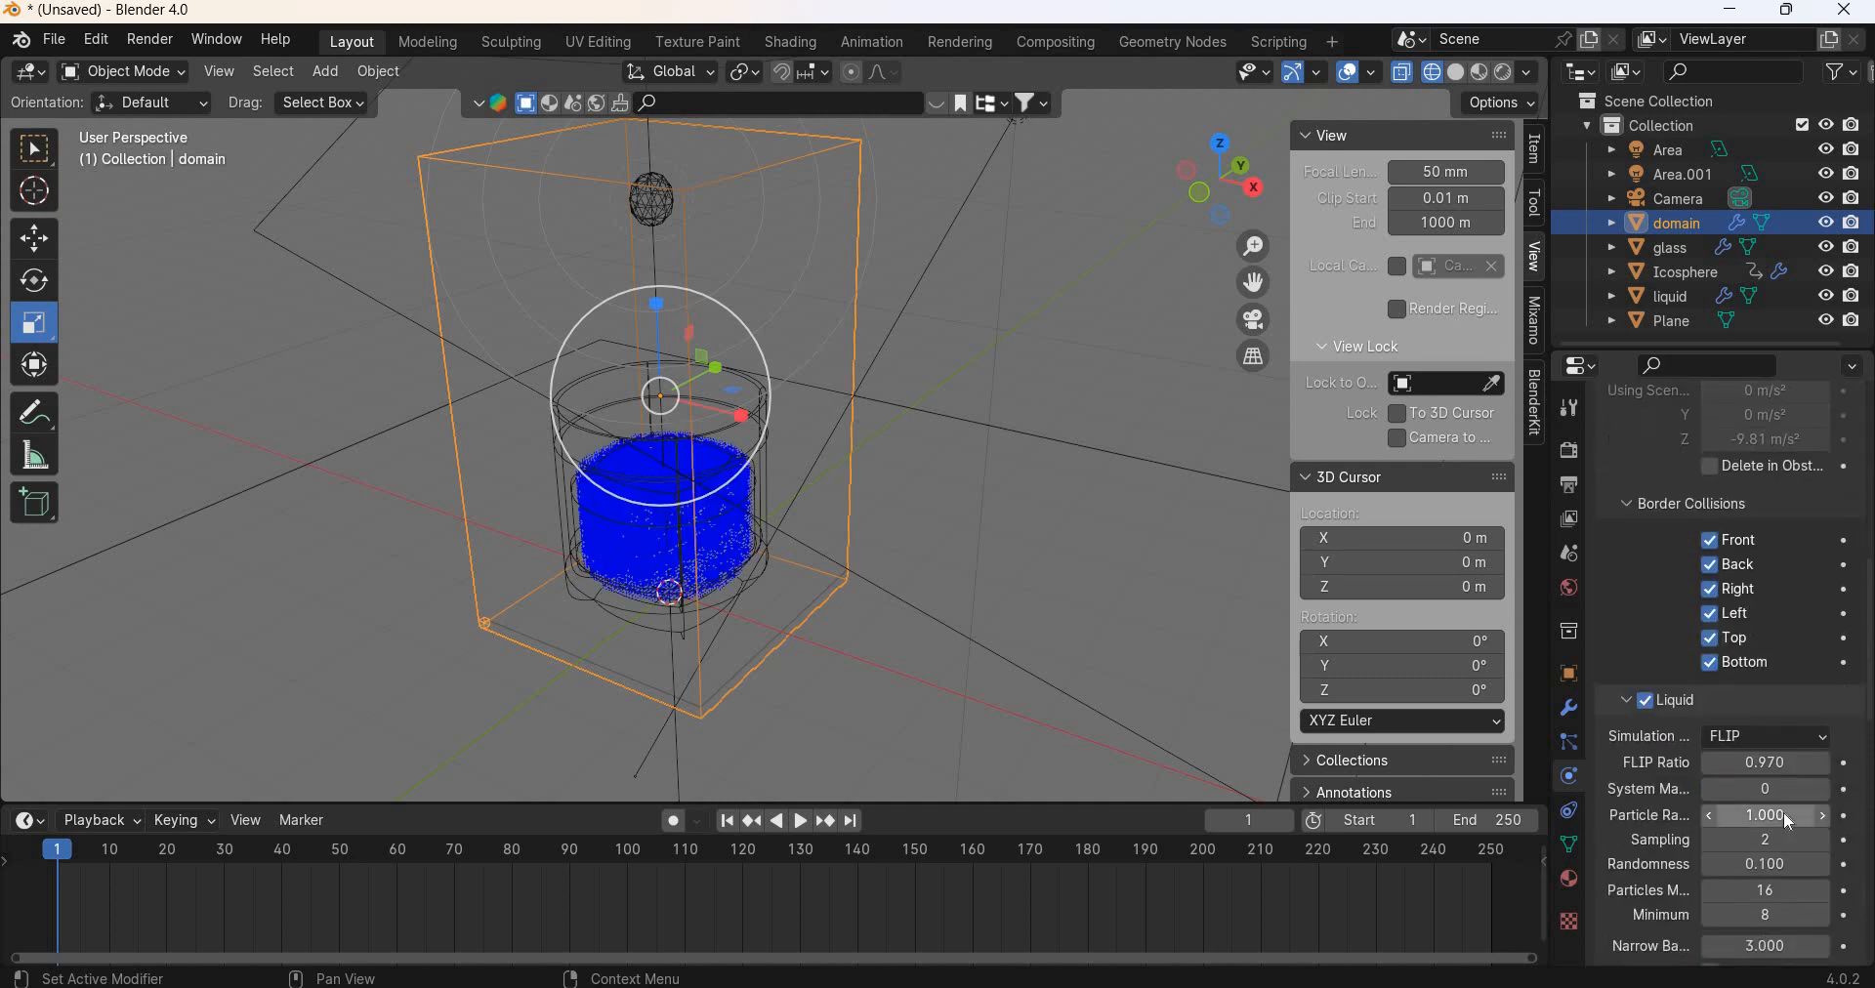
# Step: Enable mesh generation for the liquid domain and play the simulation up to frame 50
pyautogui.scroll(-3, 1640, 820)
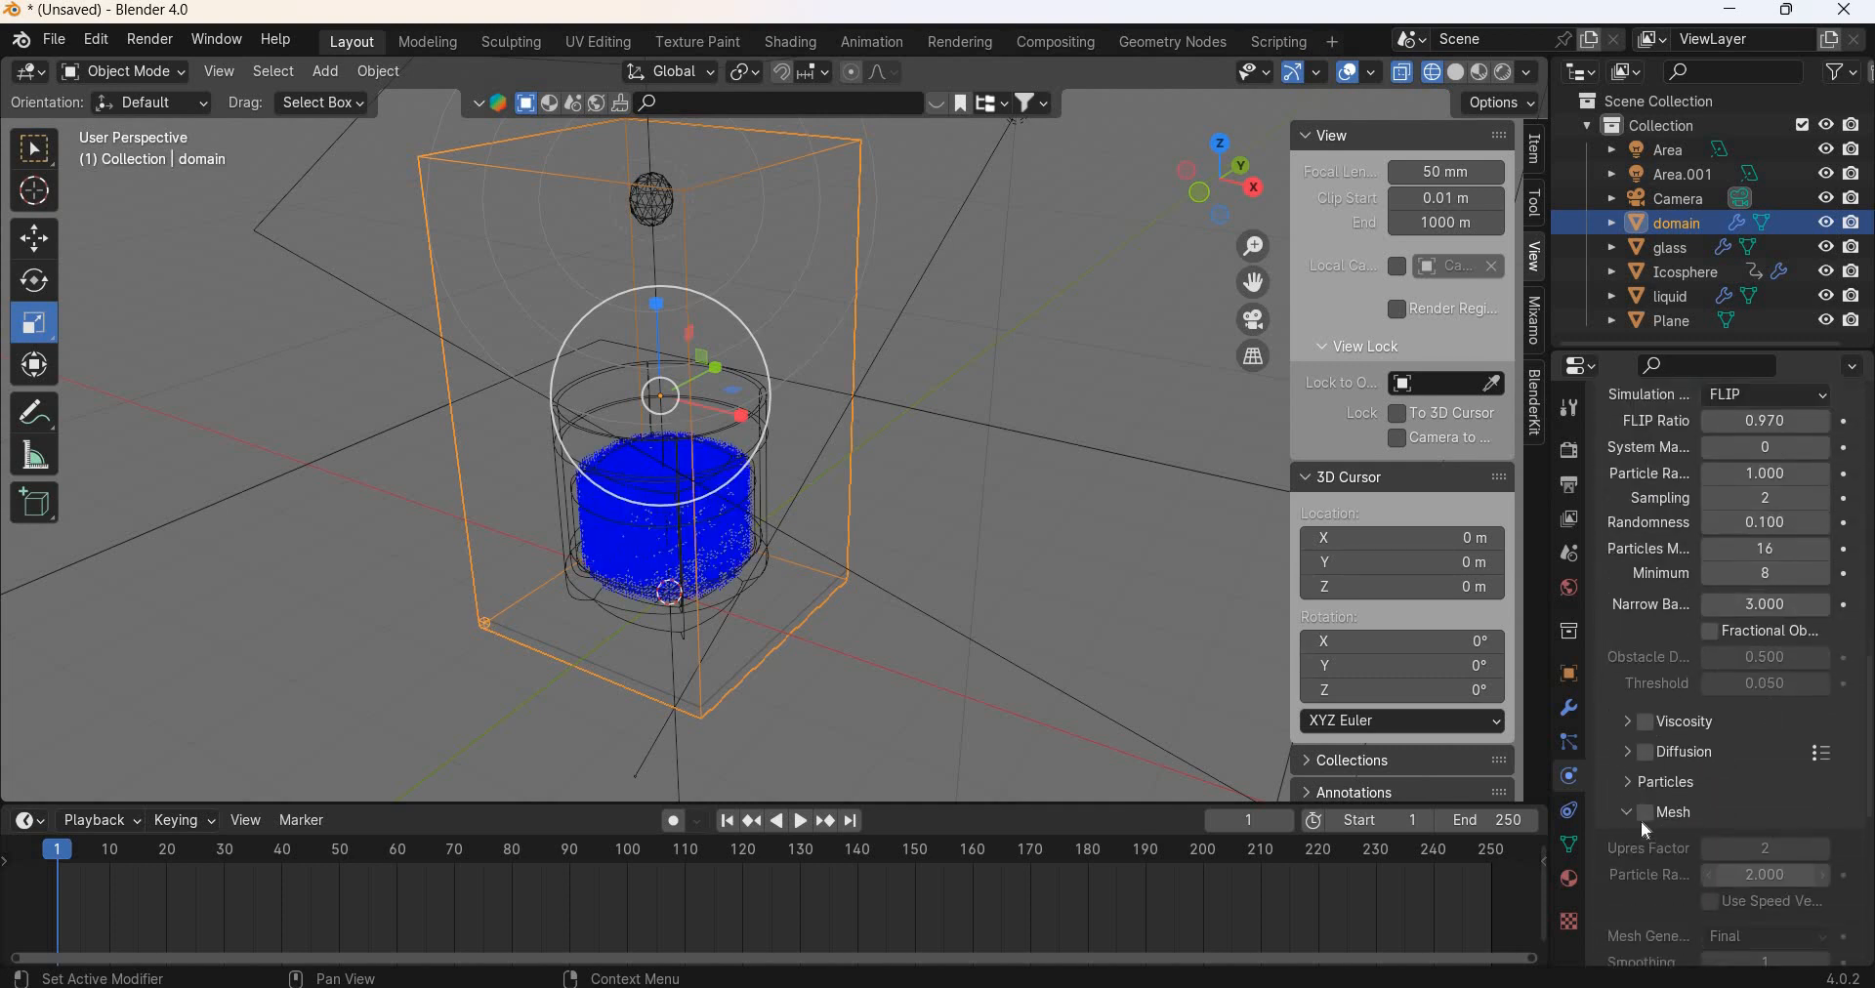
pyautogui.click(1649, 817)
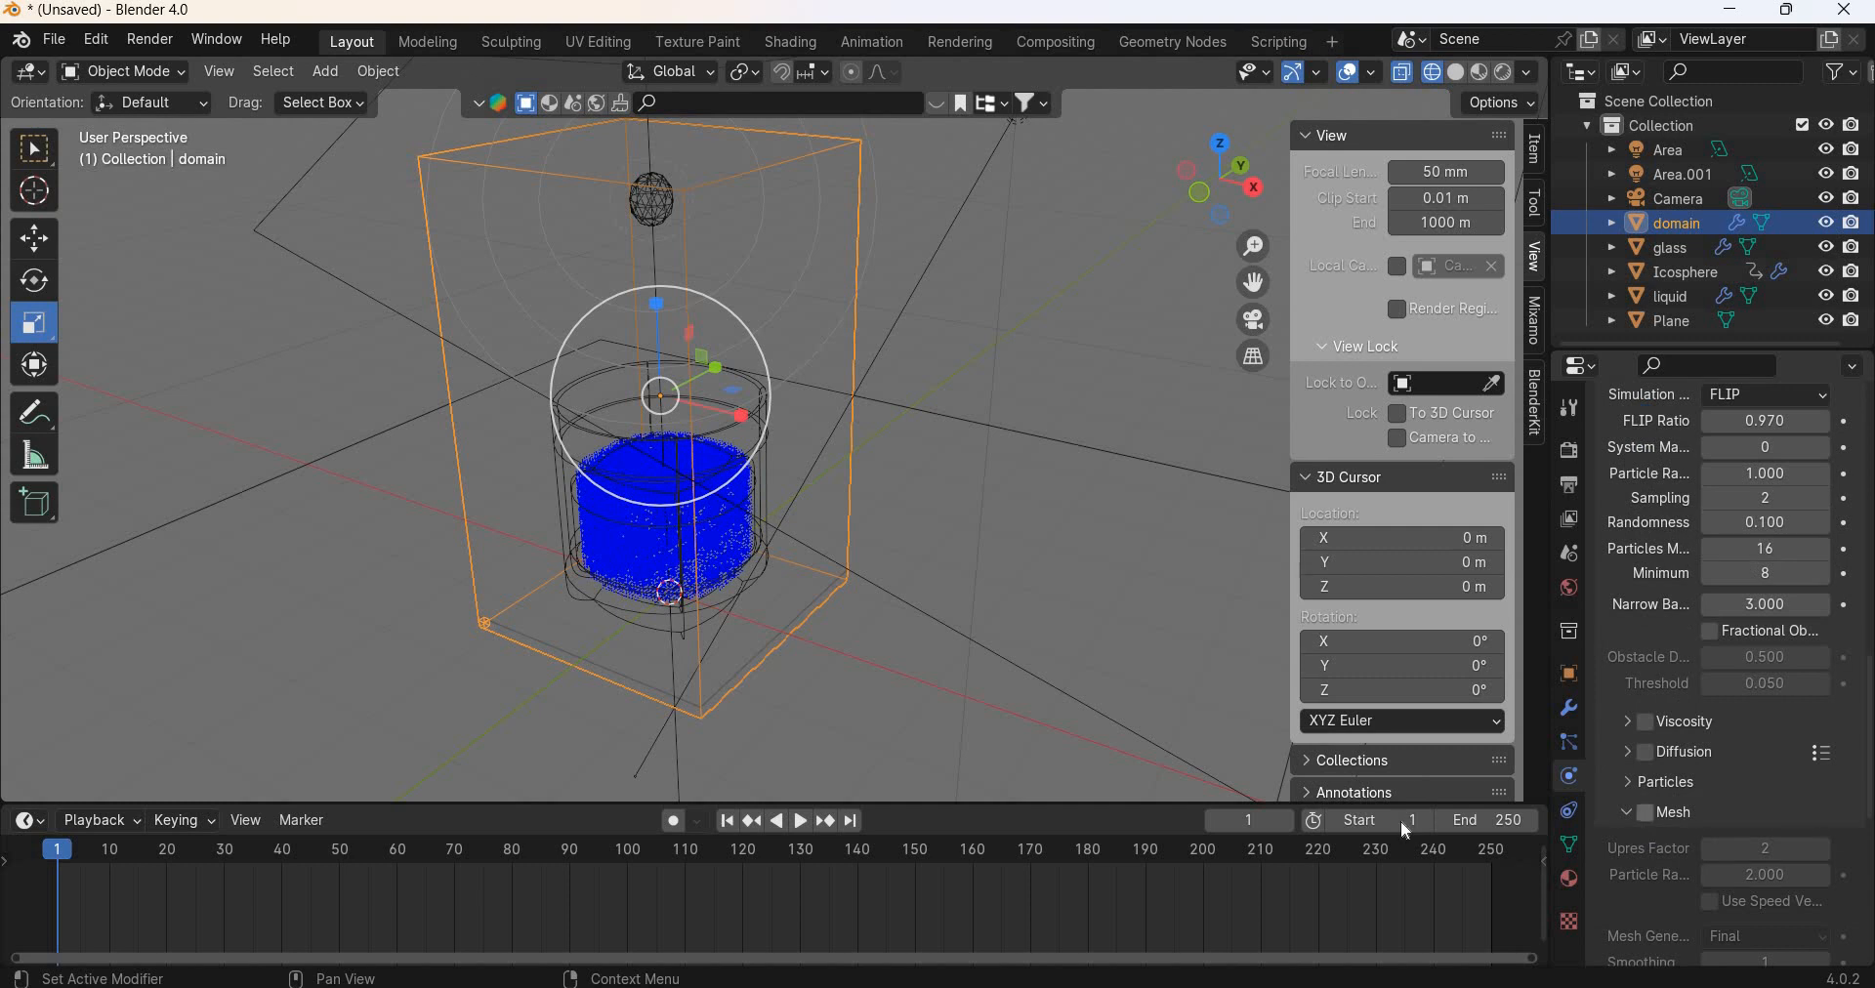
pyautogui.click(803, 825)
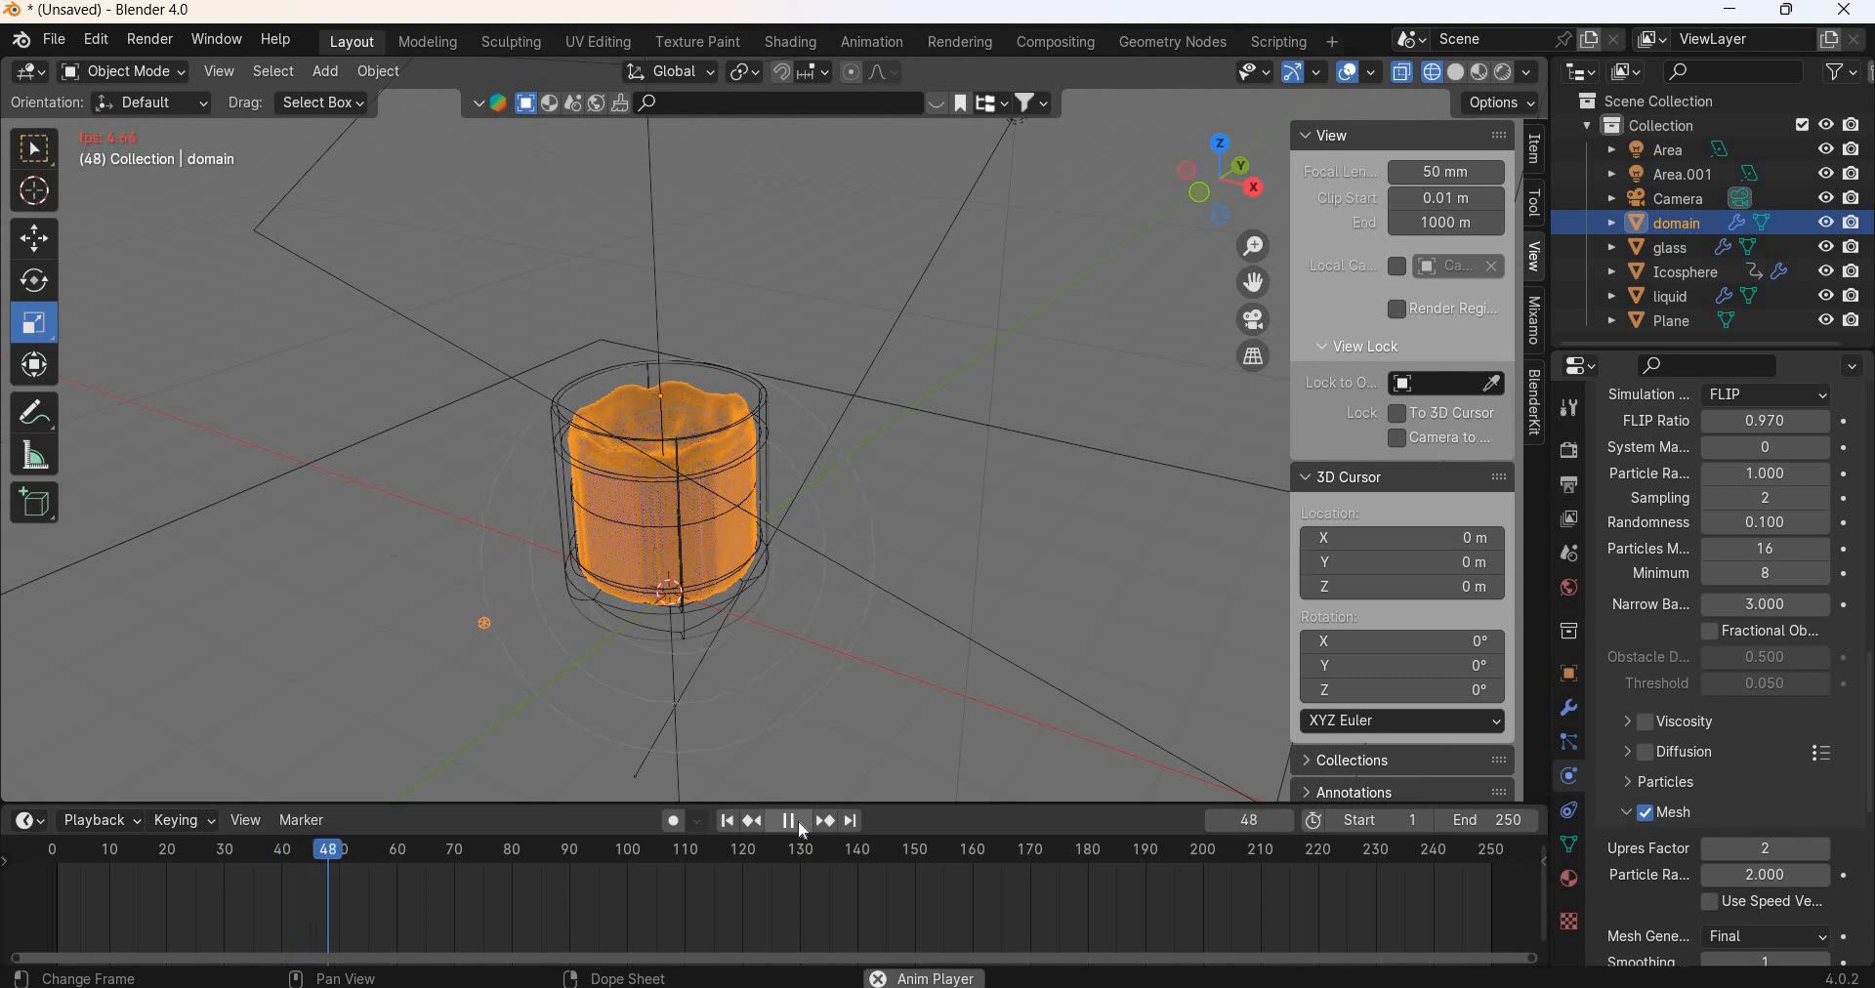
pyautogui.click(799, 820)
# Step: View the scene through the camera in rendered shading, with the whole camera frame in sight
pyautogui.click(1254, 320)
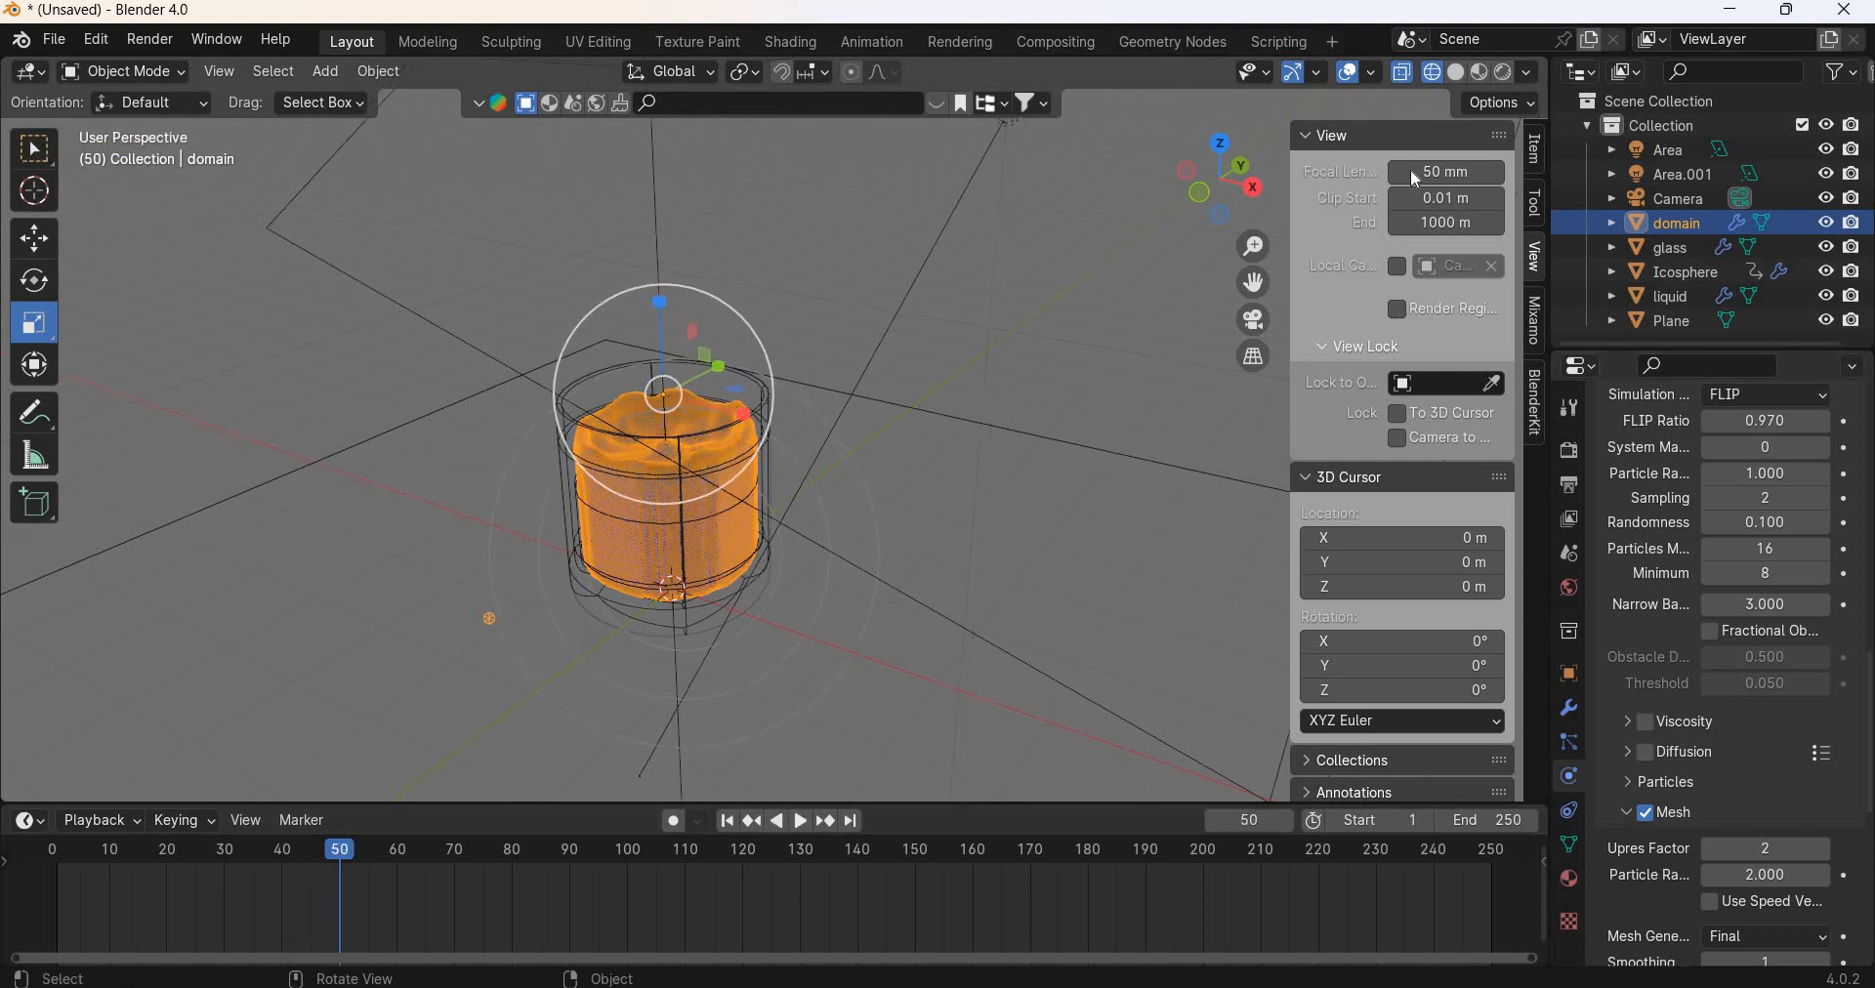
pyautogui.click(1504, 73)
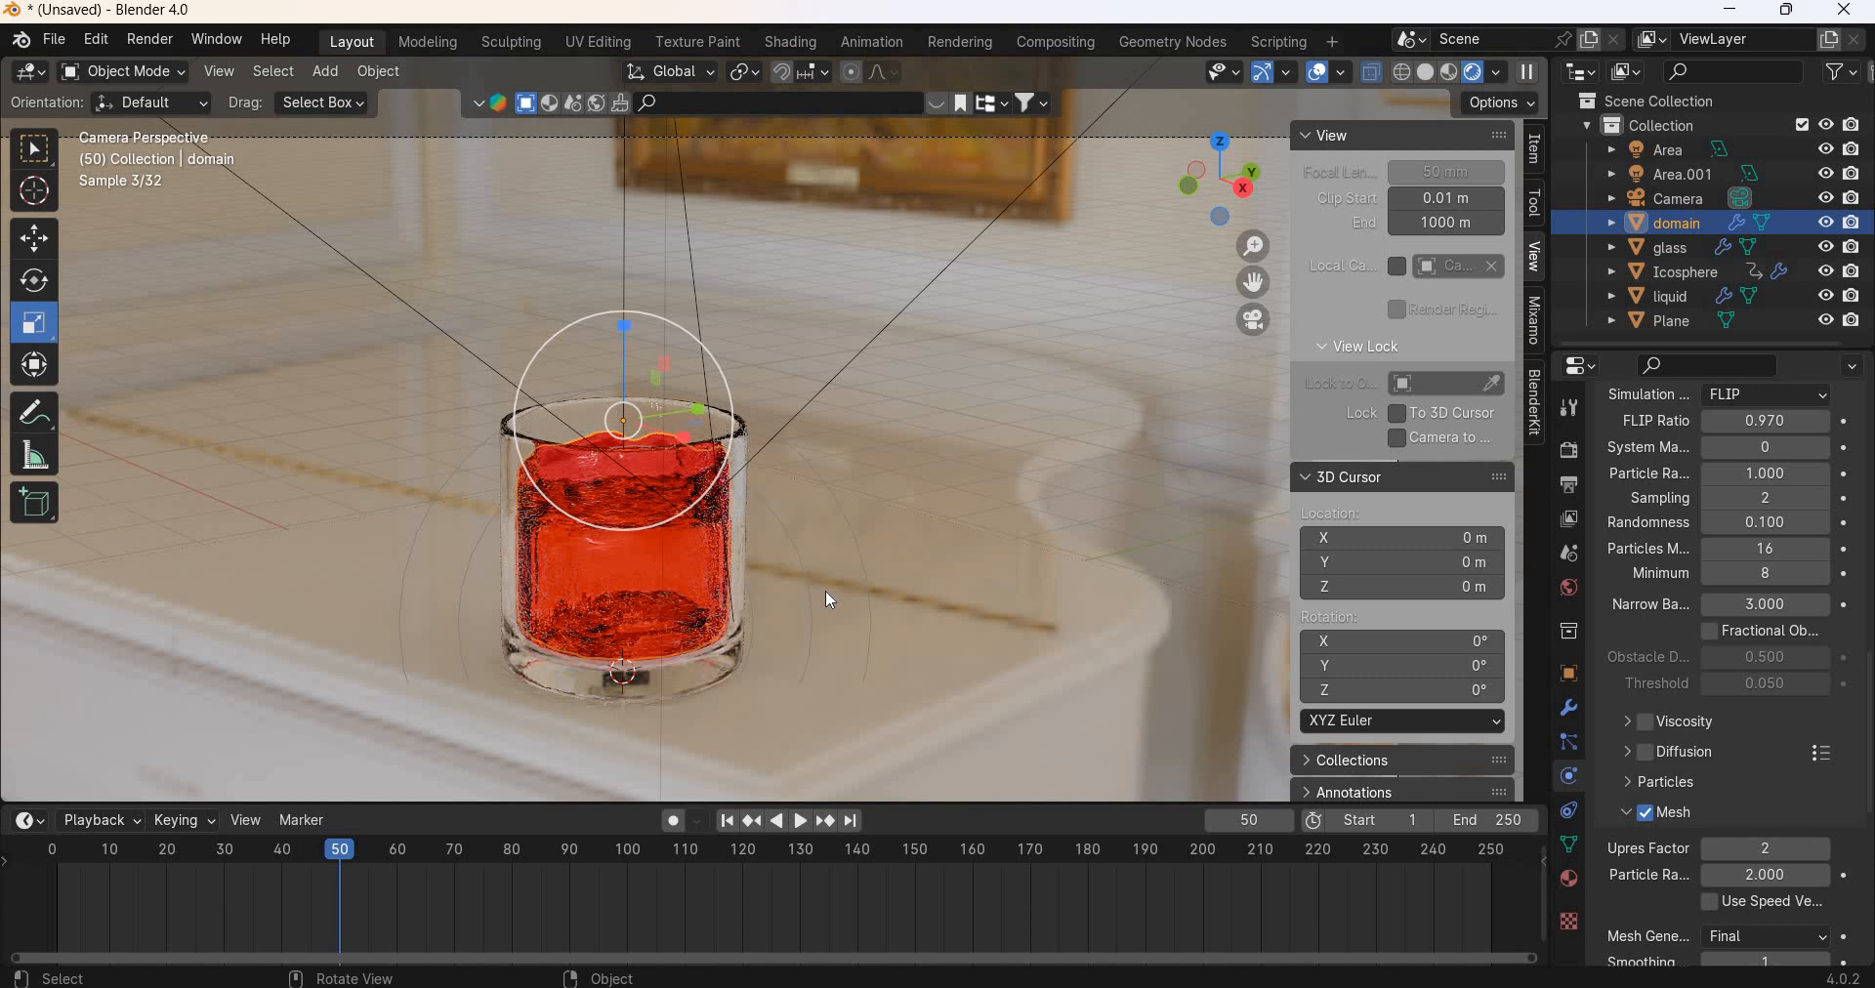
pyautogui.scroll(-2, 830, 600)
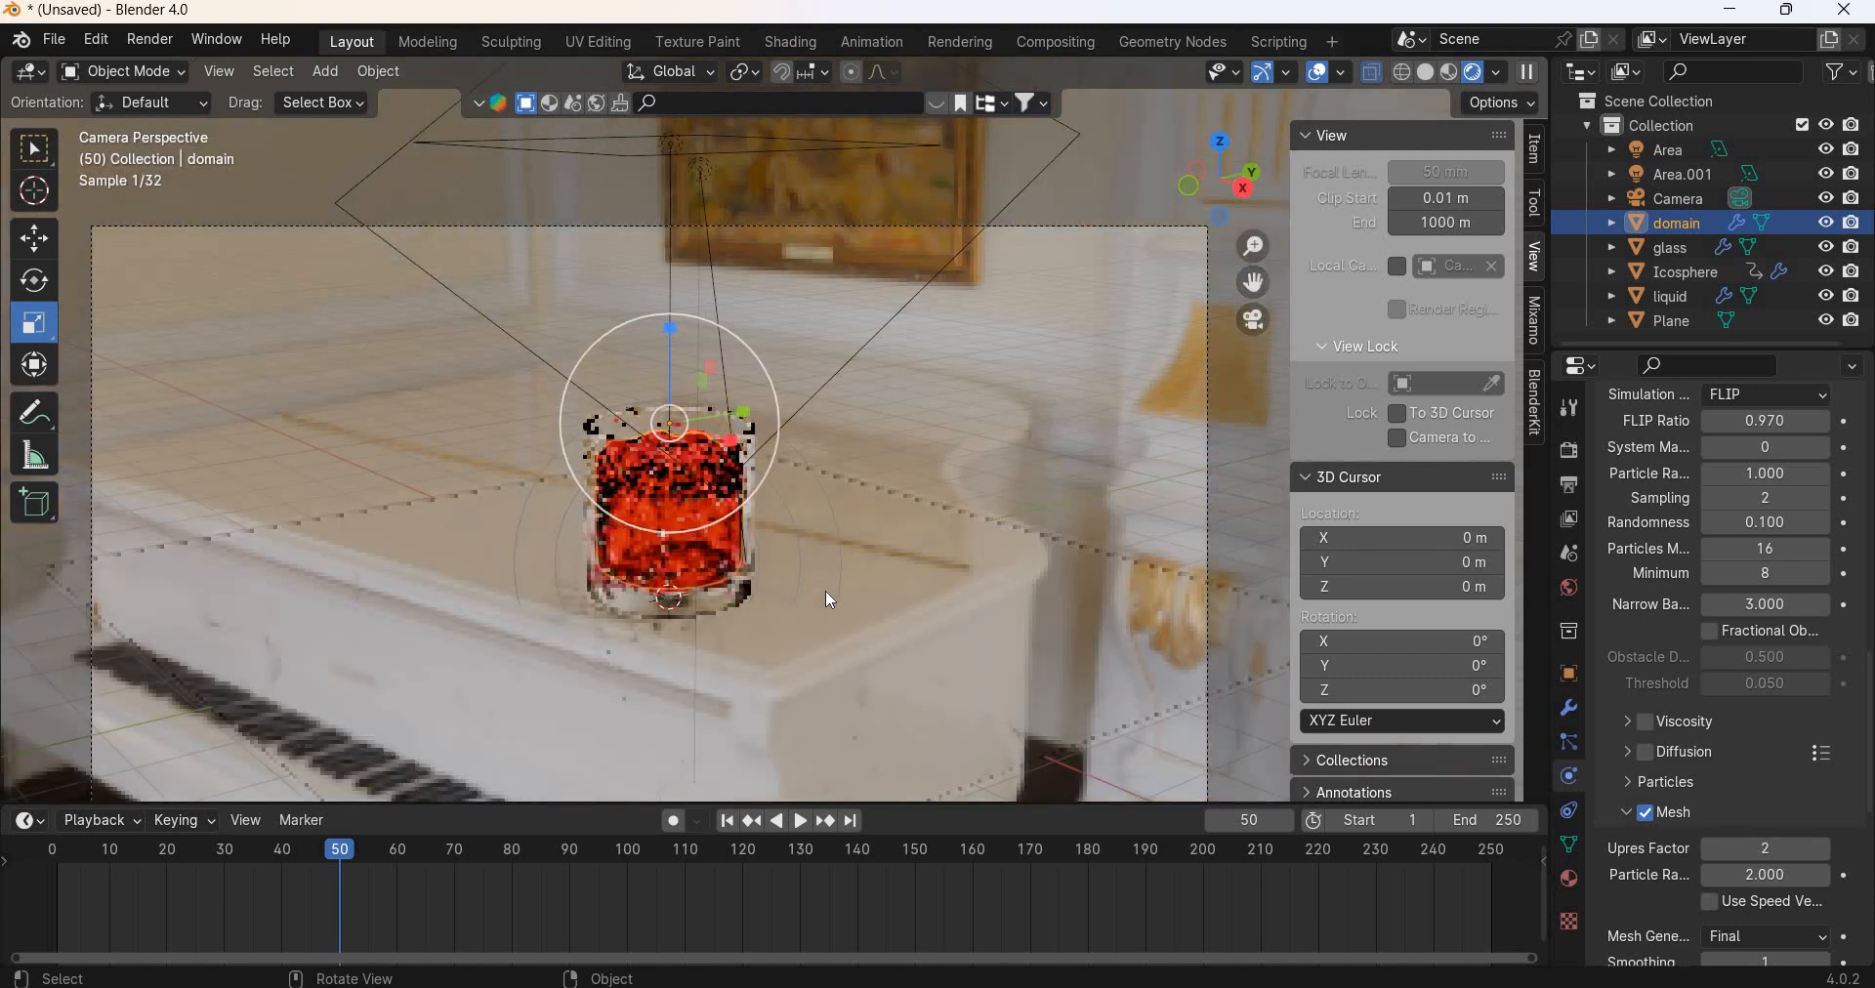
pyautogui.scroll(-3, 827, 595)
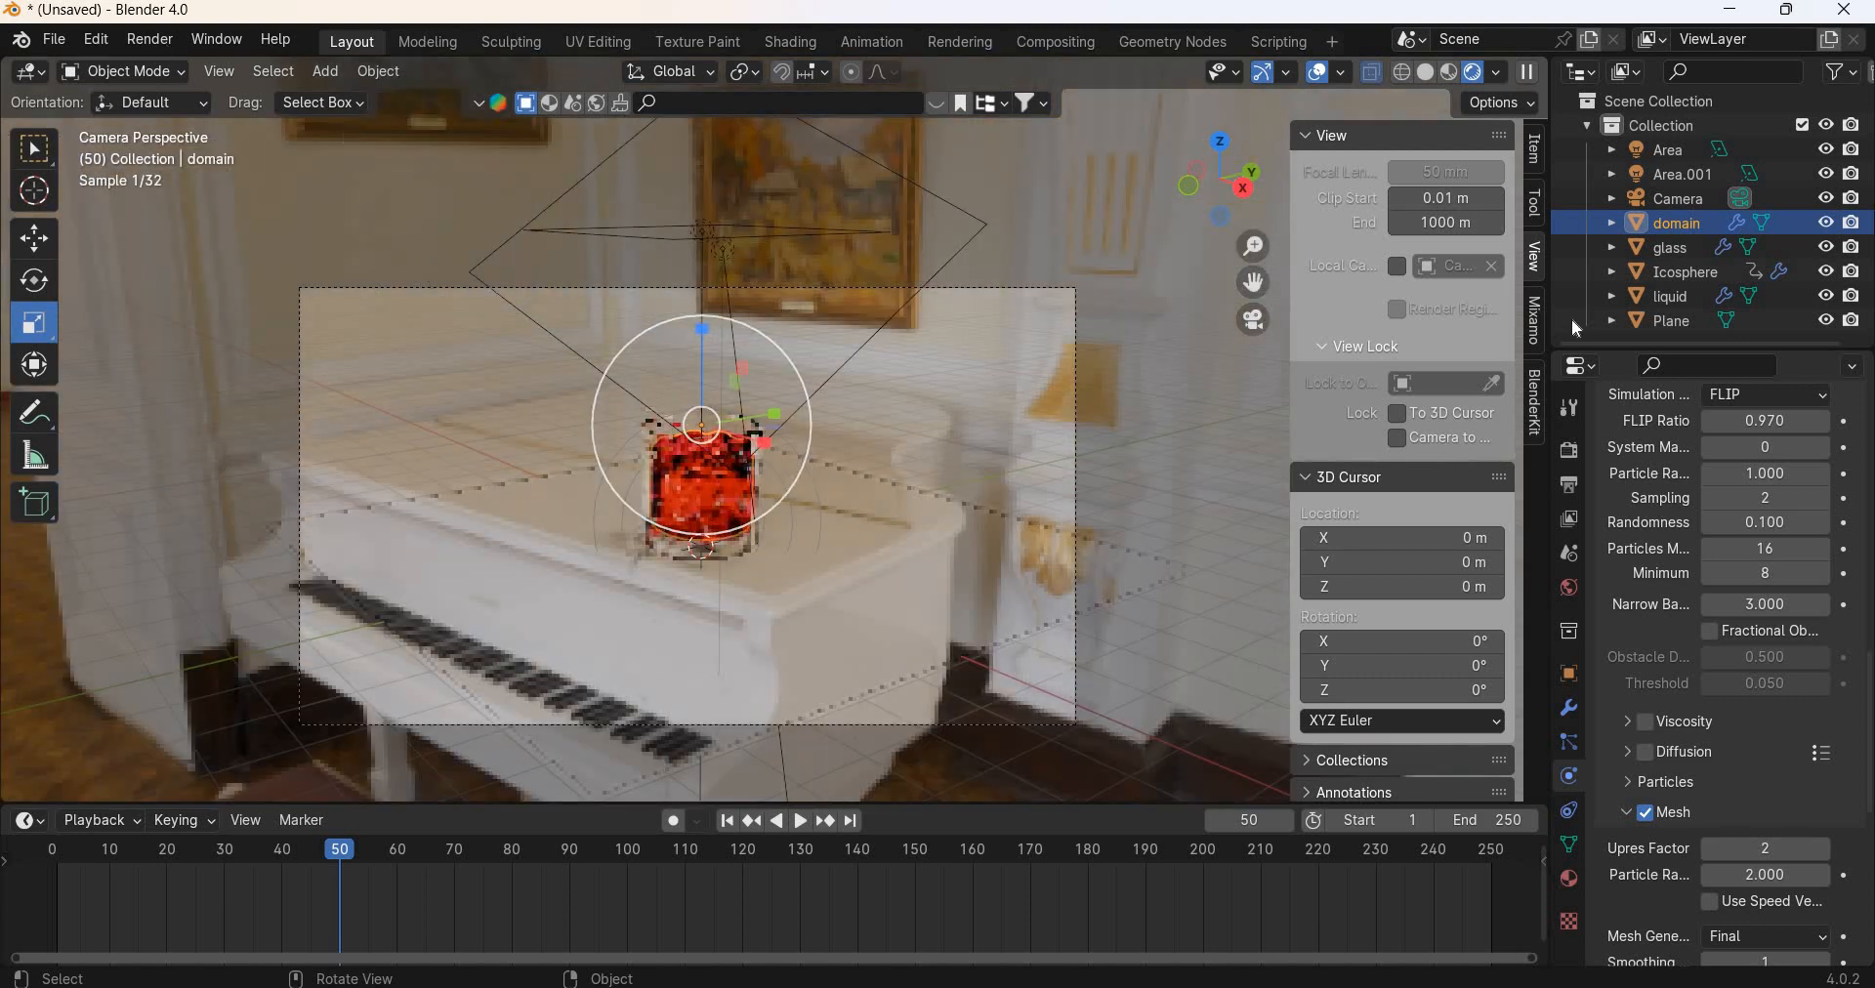
# Step: Set the output resolution to 1280 px by 720 px
pyautogui.click(1570, 485)
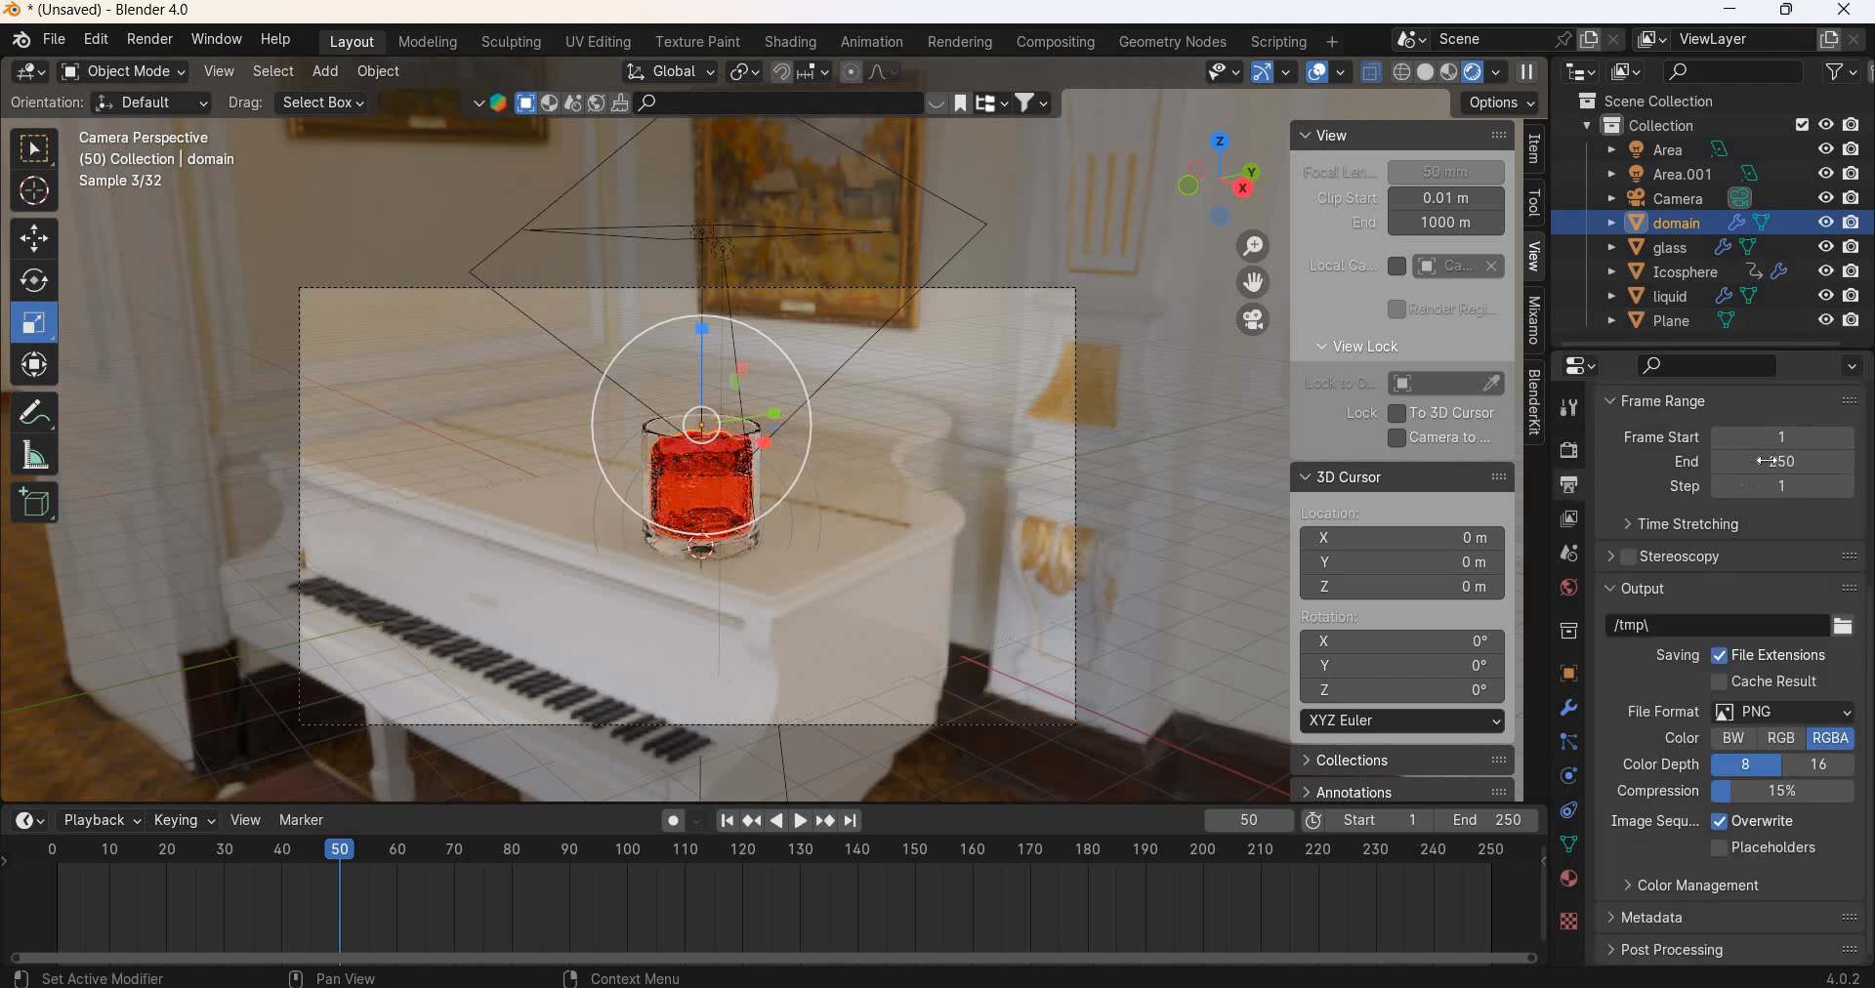
pyautogui.scroll(6, 1770, 461)
pyautogui.click(1770, 465)
pyautogui.write('1280')
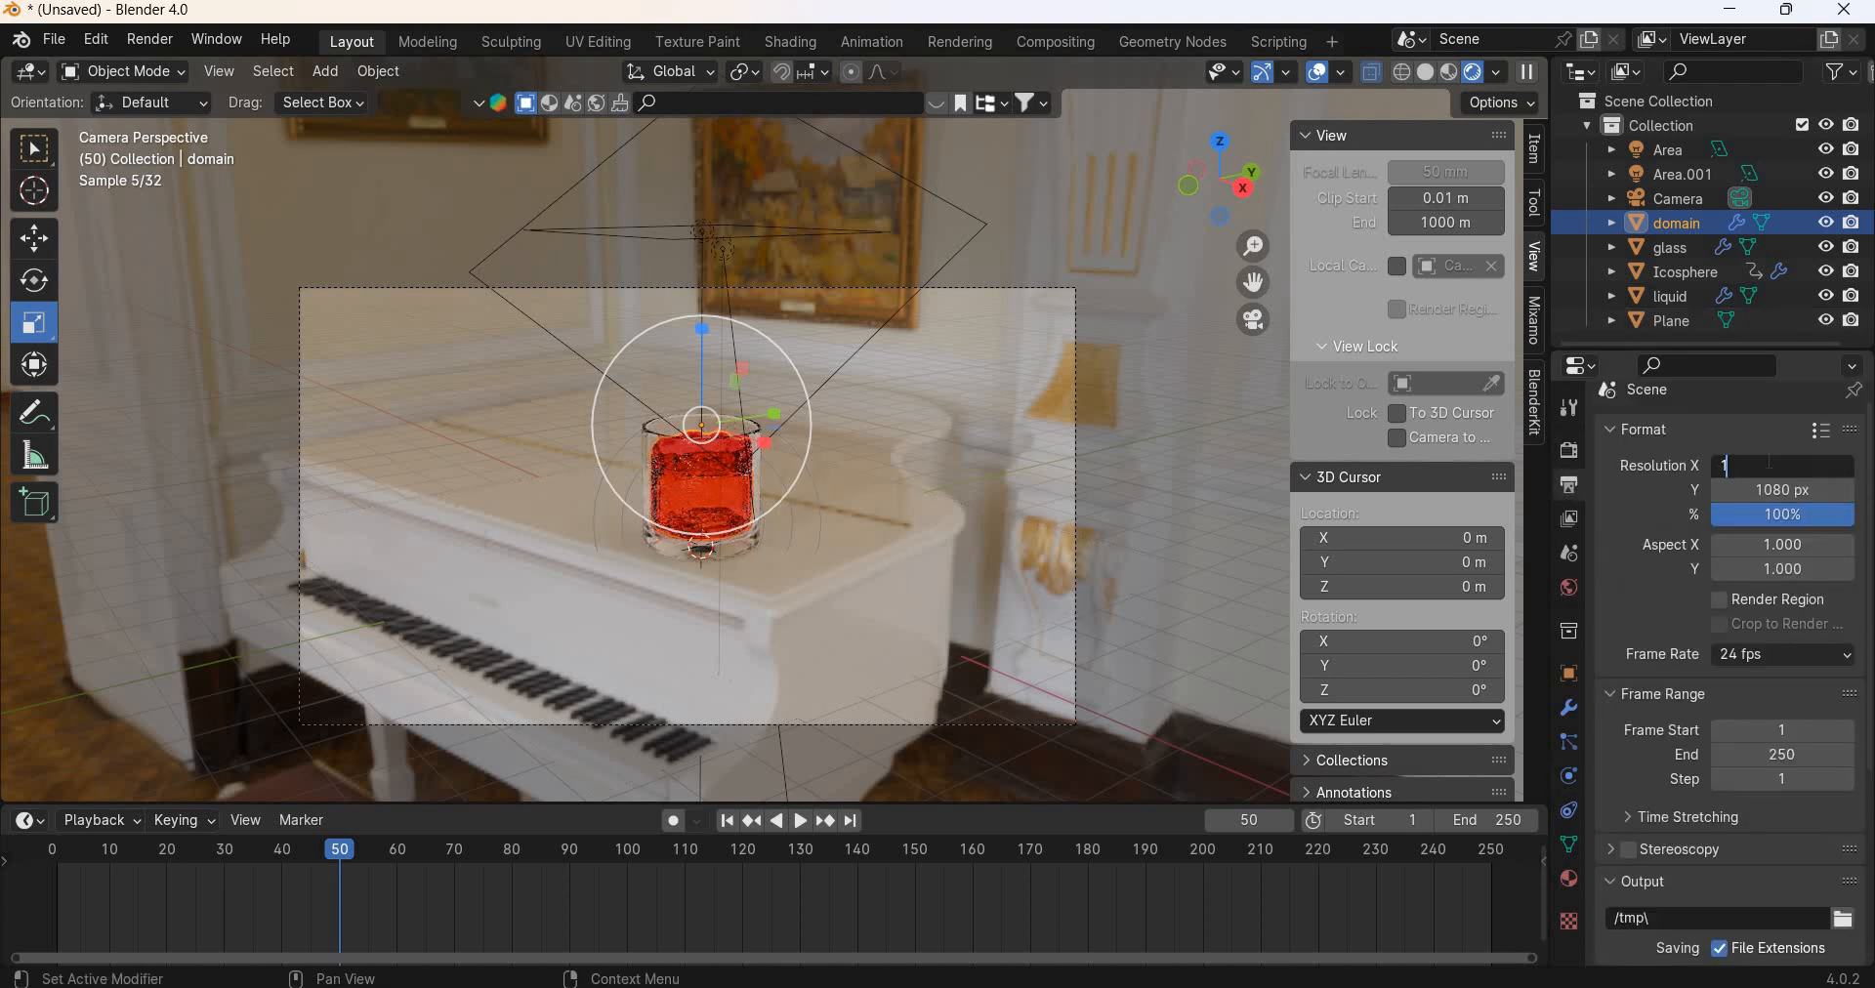
pyautogui.press('Return')
pyautogui.click(1766, 489)
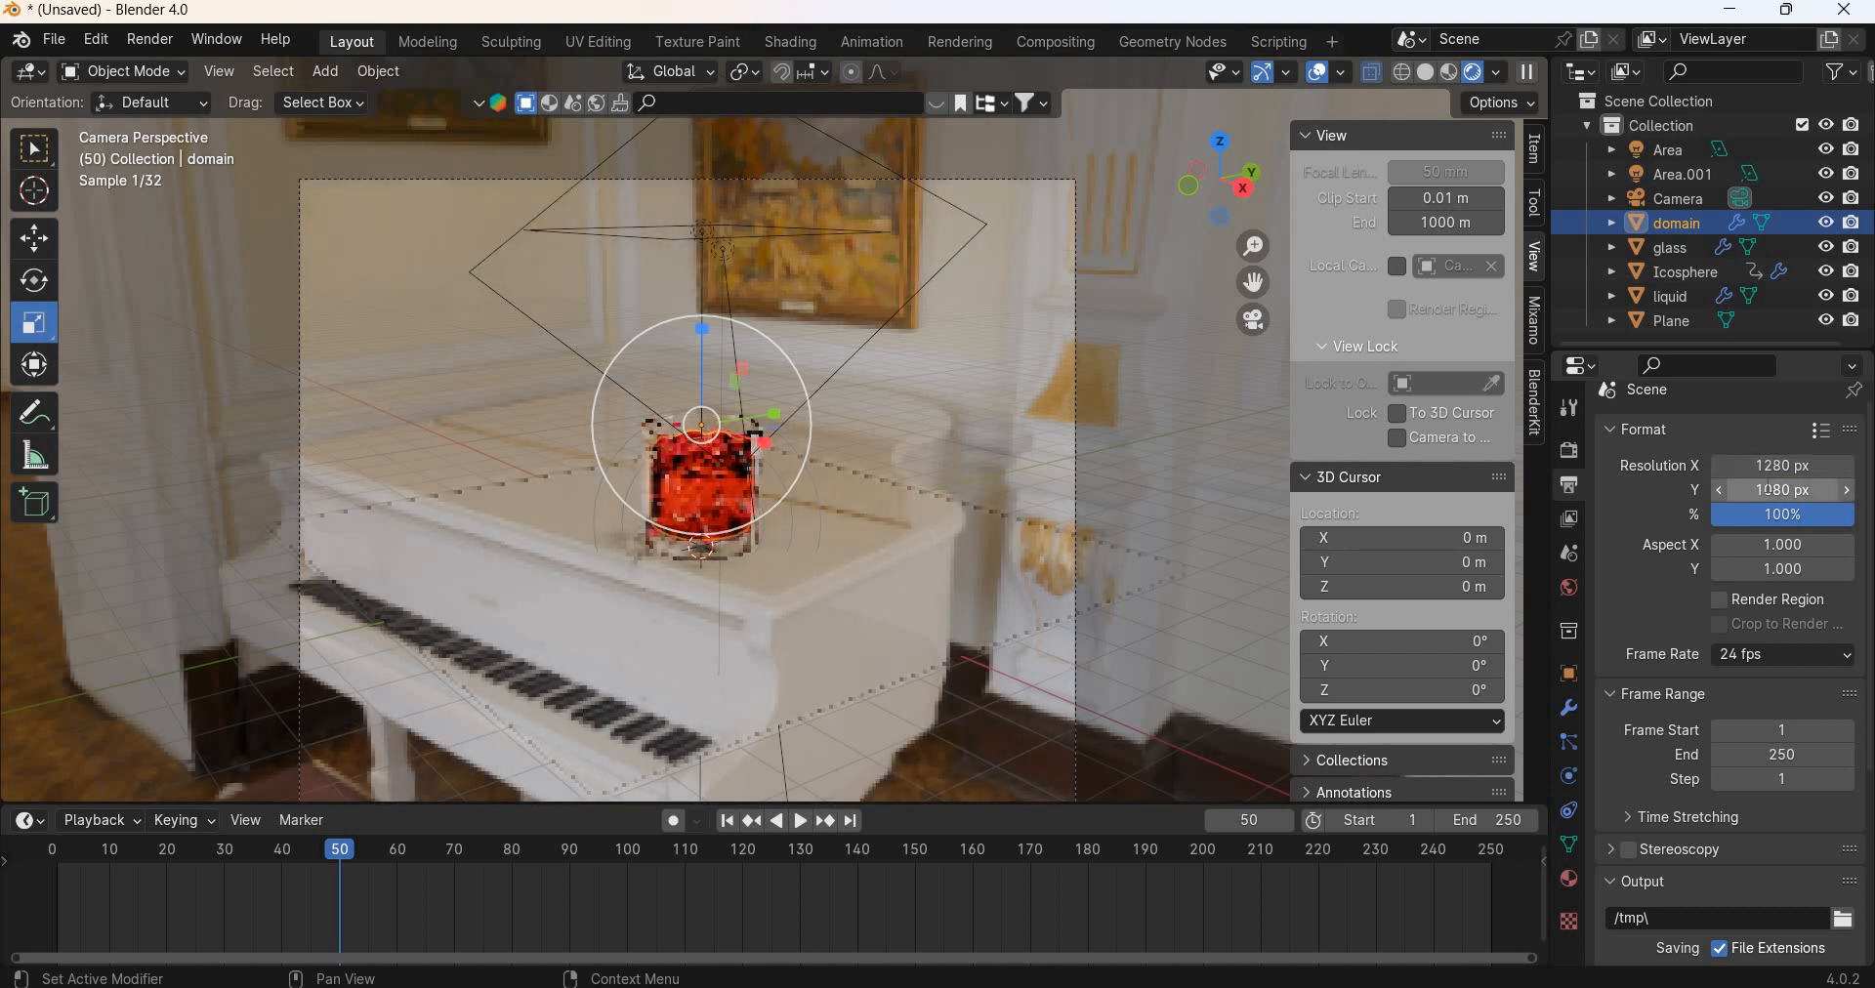
pyautogui.write('720')
pyautogui.press('Return')
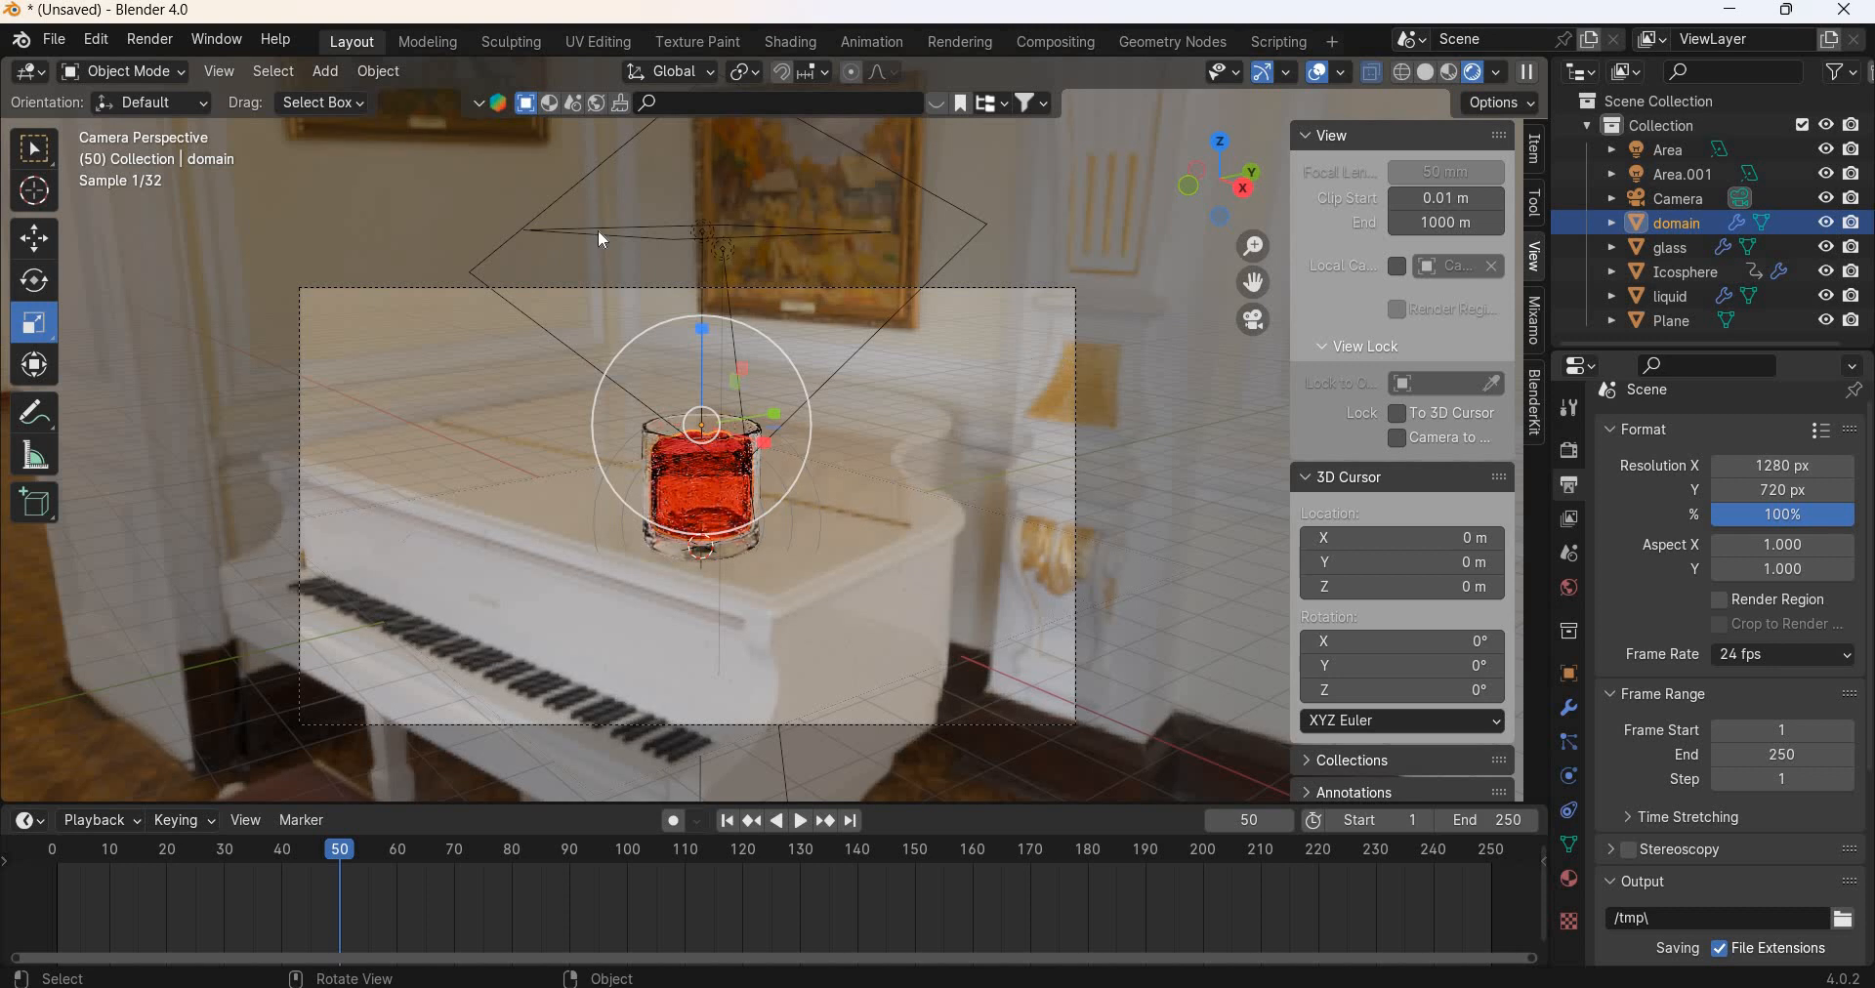
# Step: Render a still image of frame 50 and inspect the complete render result
pyautogui.click(150, 40)
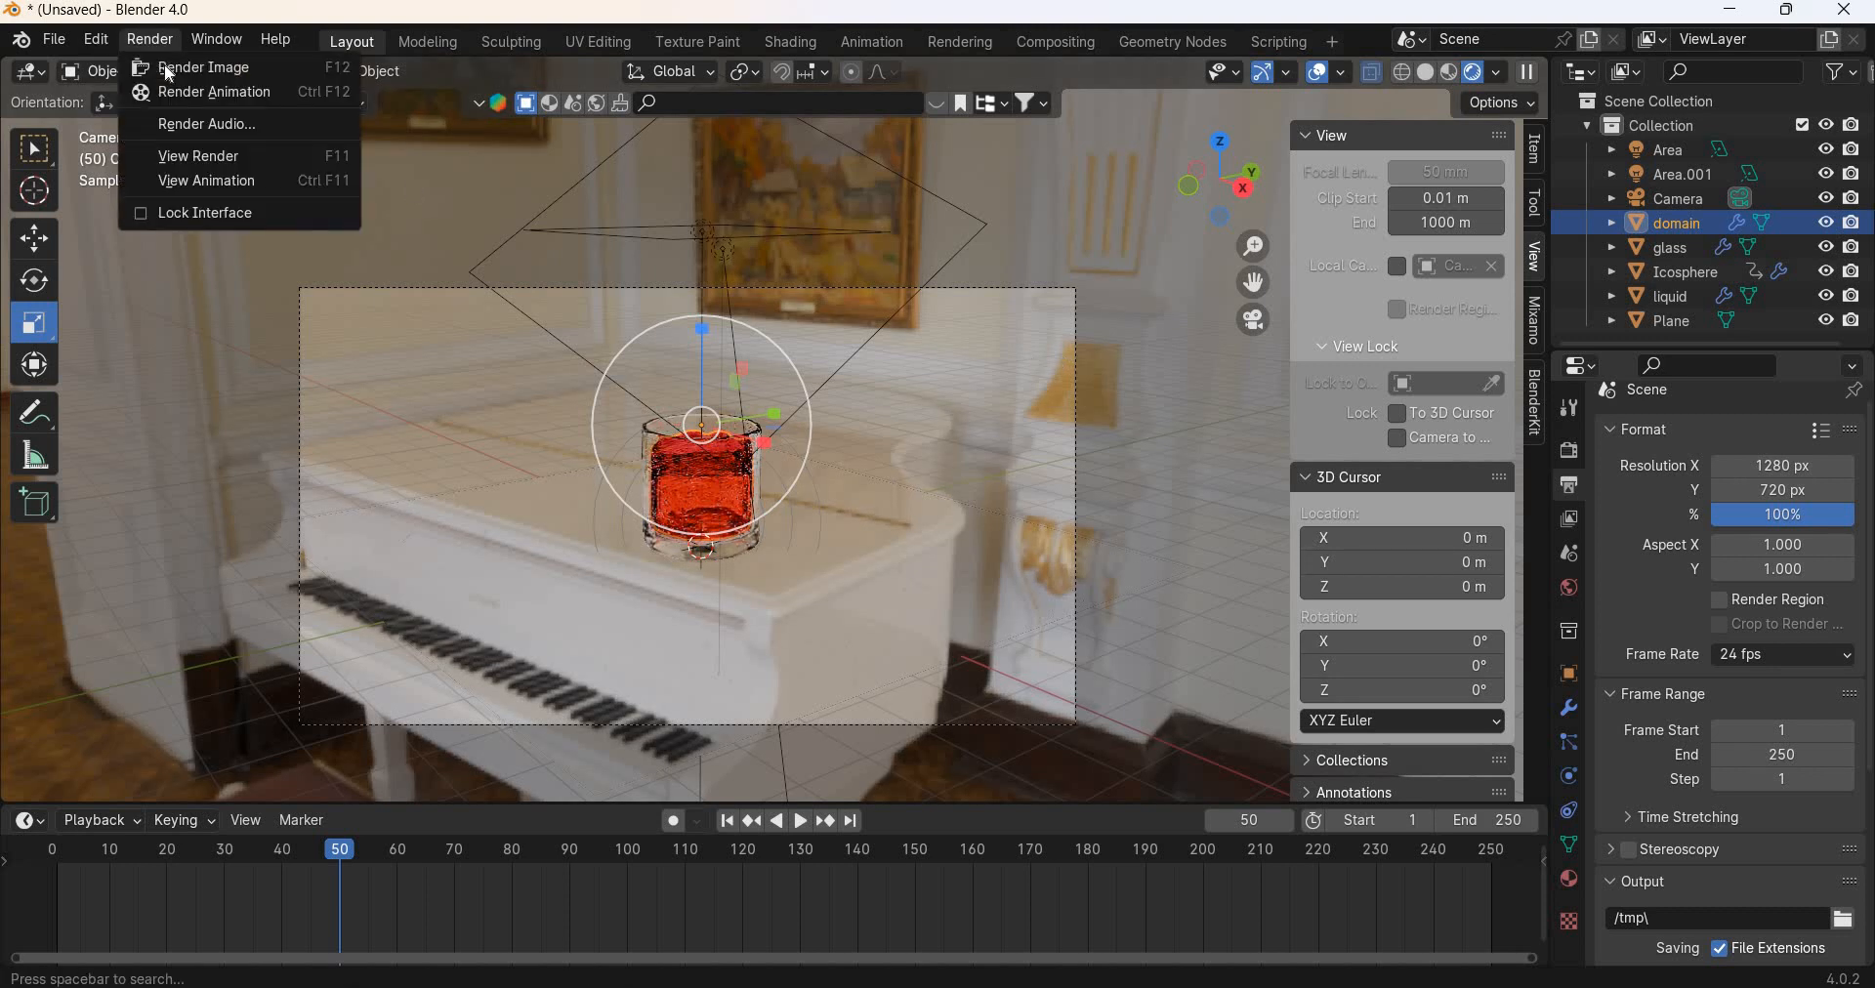
pyautogui.click(181, 65)
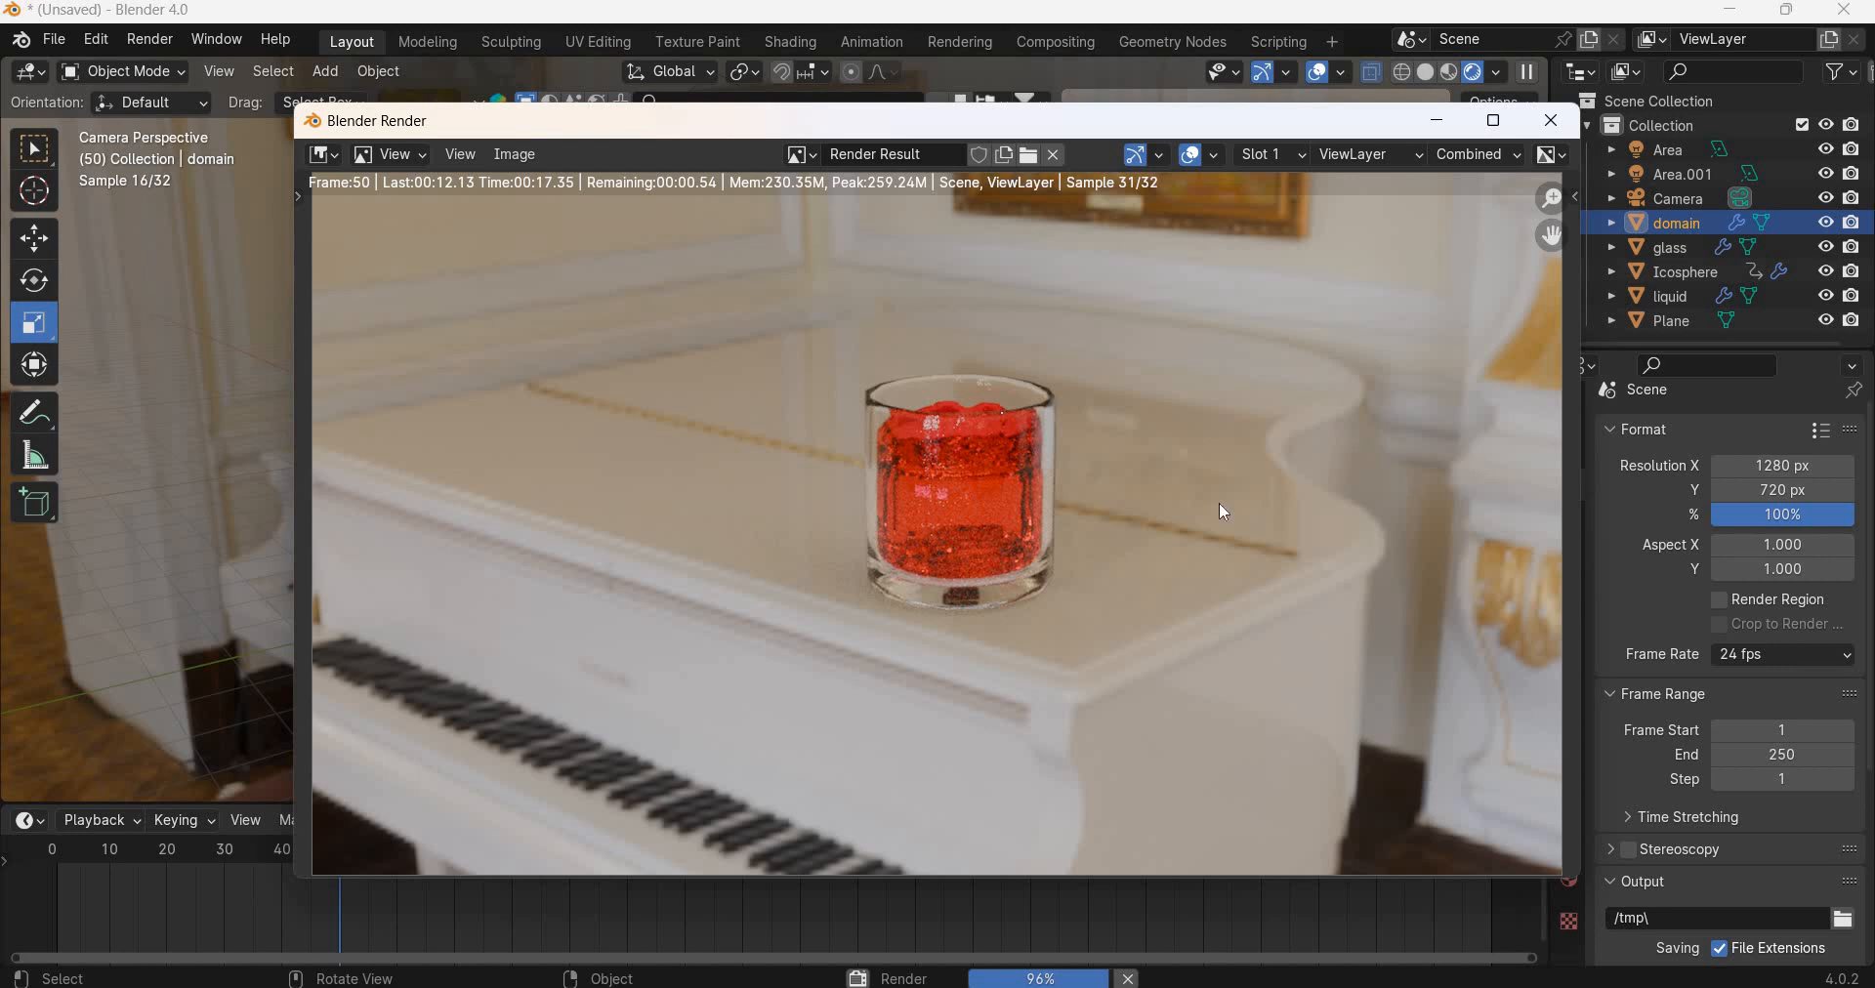
pyautogui.scroll(-4, 1299, 508)
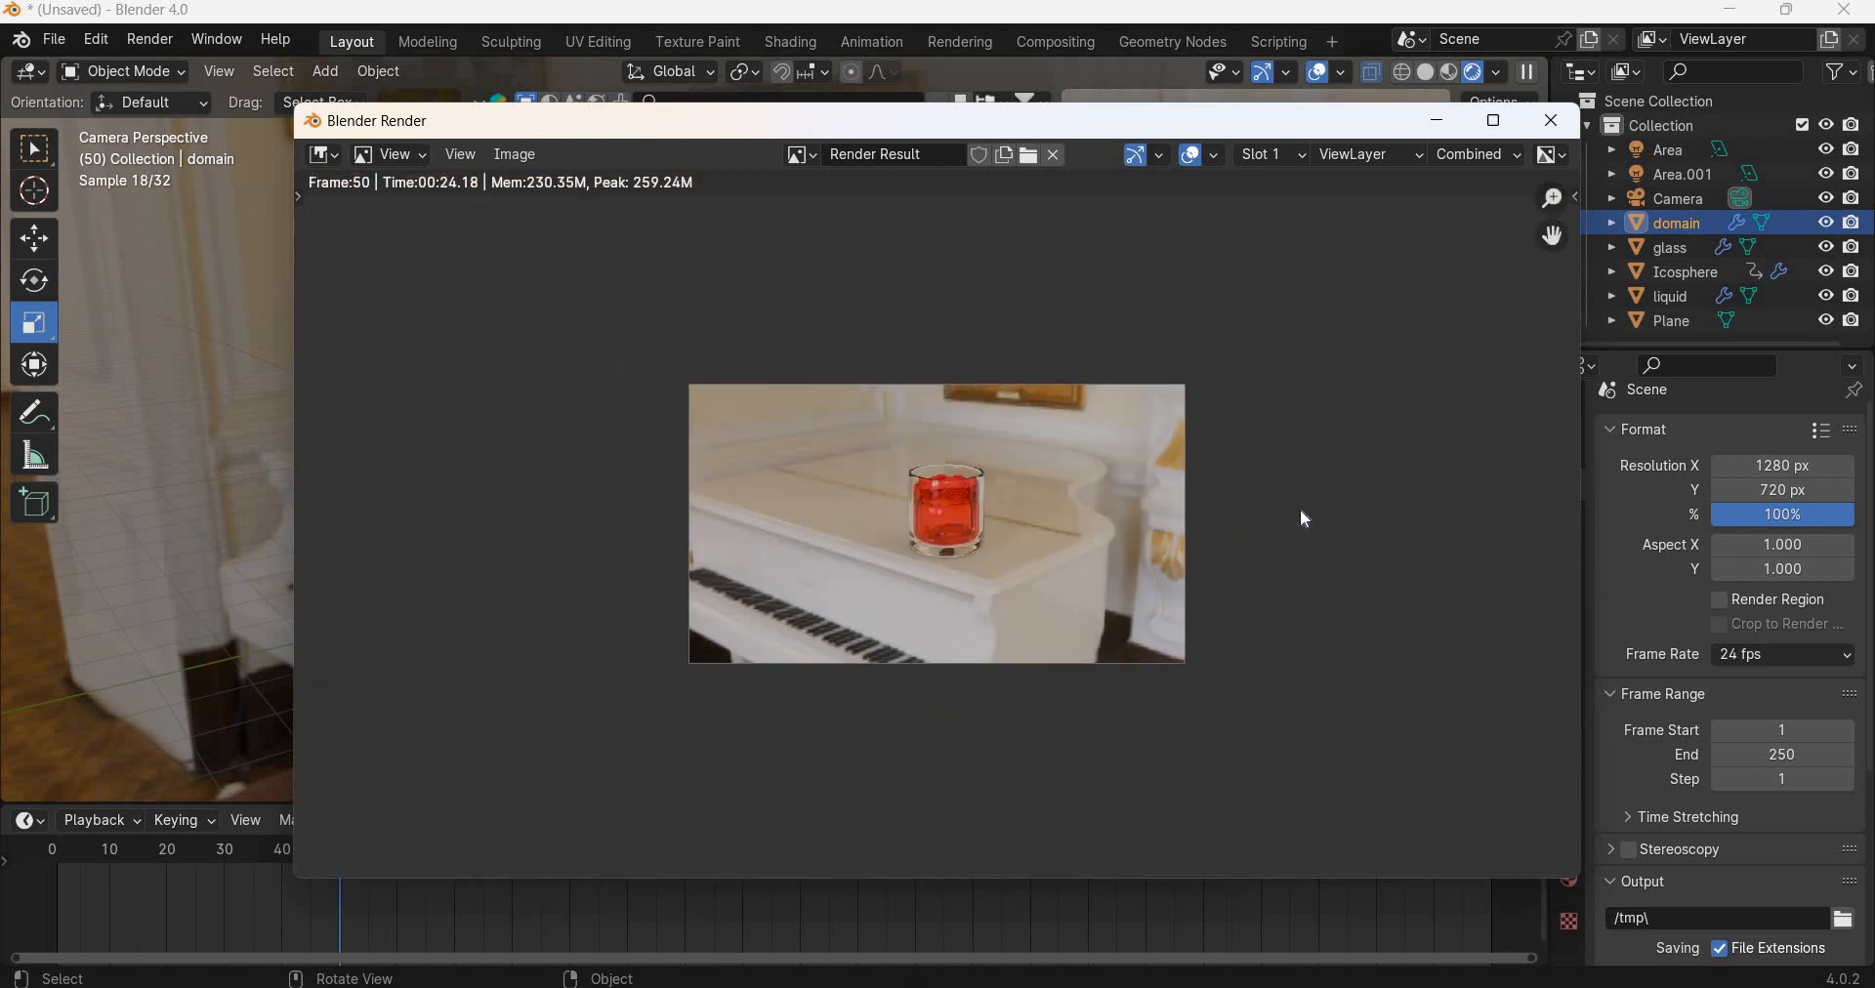
pyautogui.scroll(3, 1299, 508)
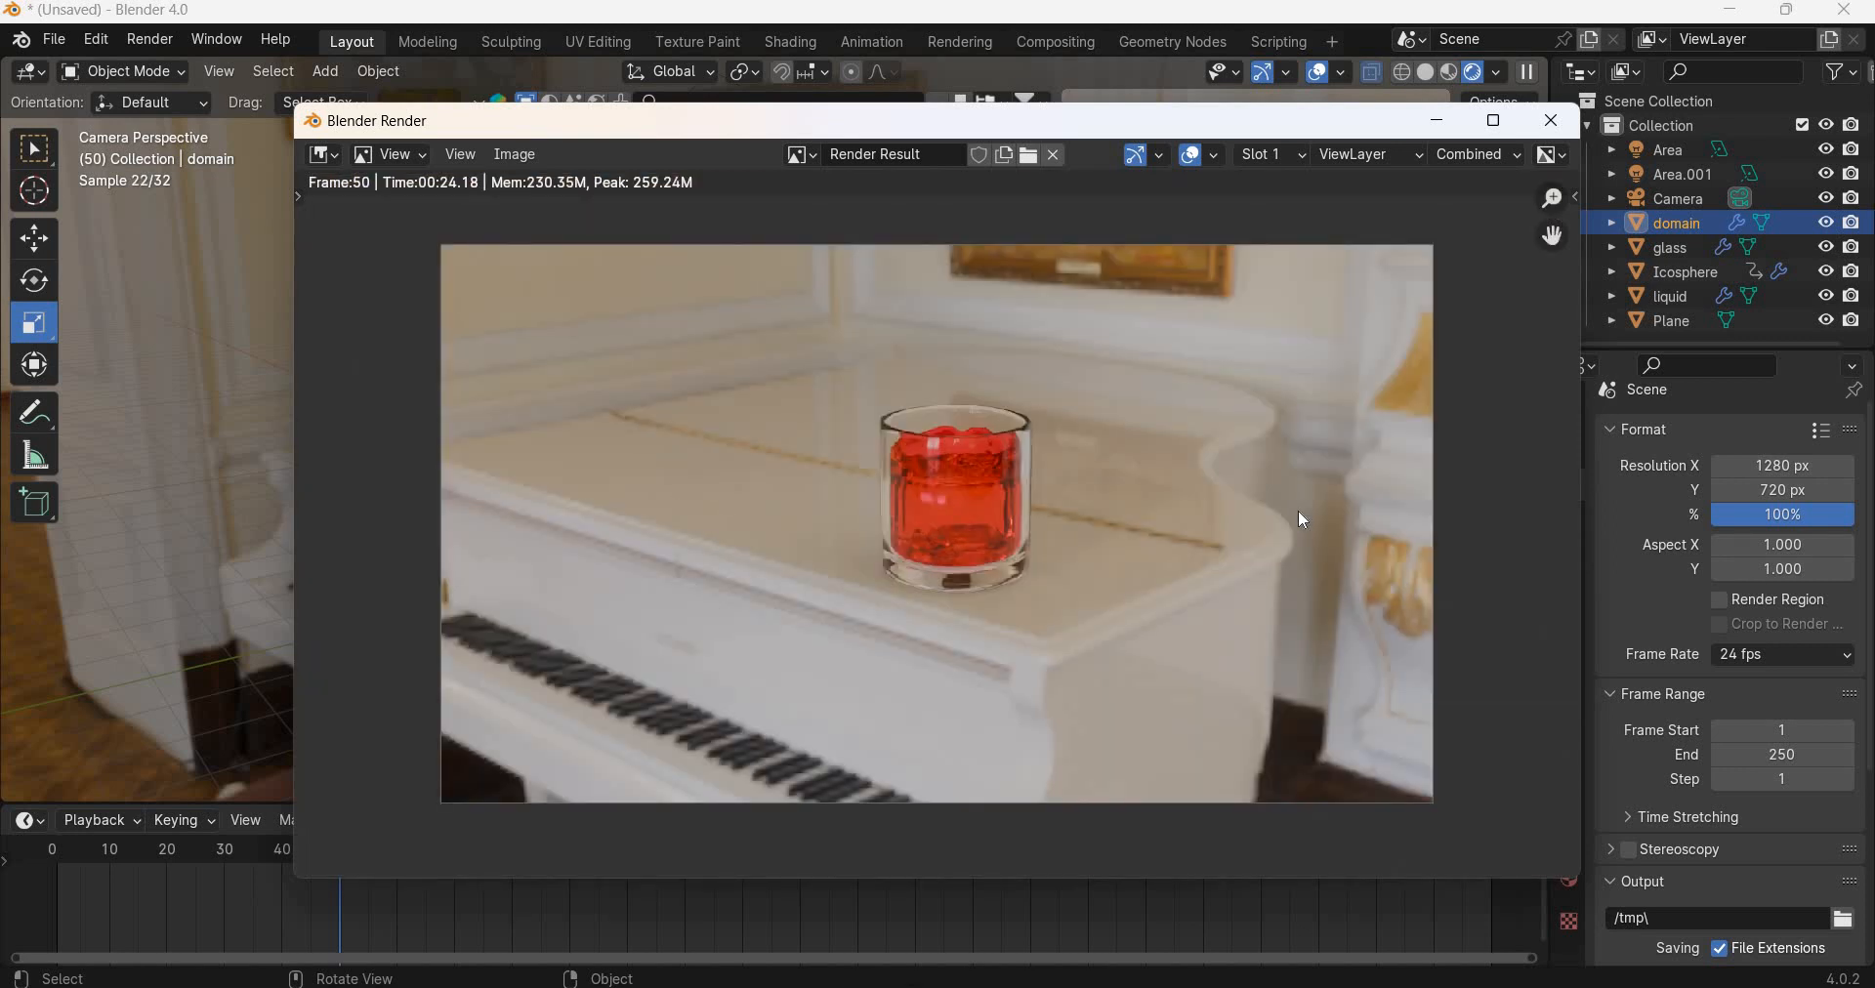